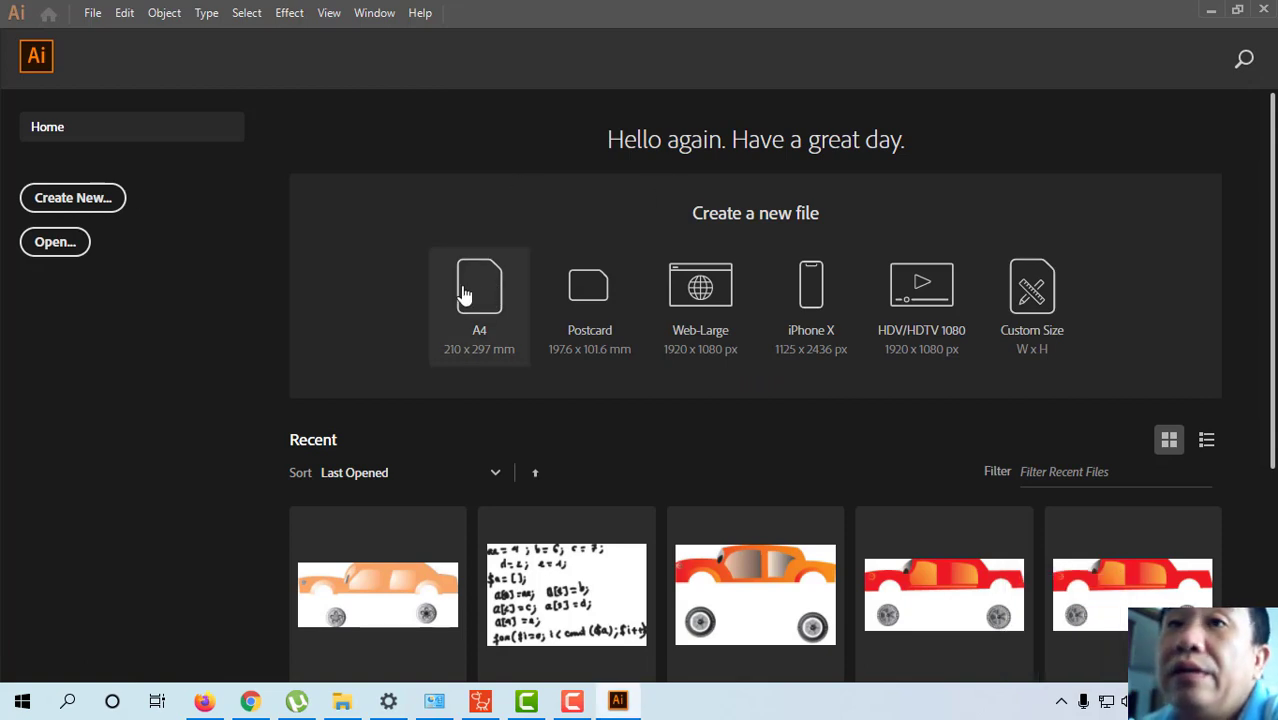
# Create a new A4 document and set its units to centimeters.
pyautogui.click(478, 302)
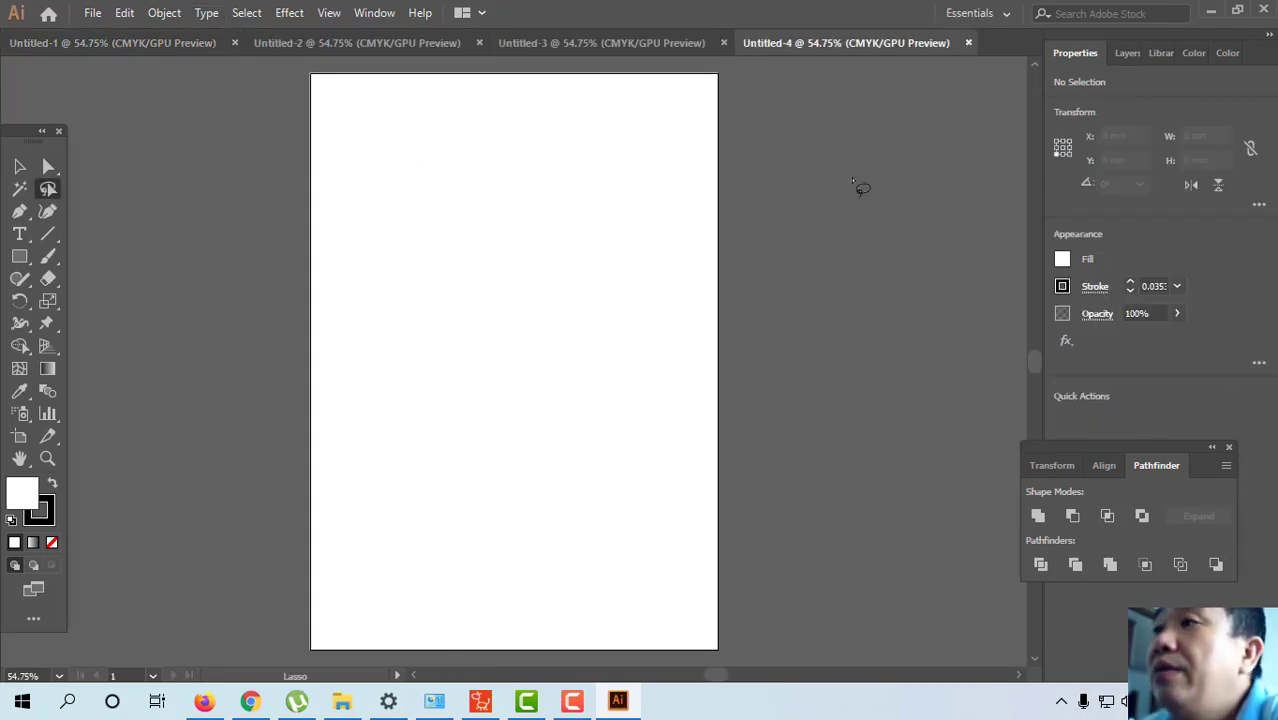
pyautogui.click(91, 14)
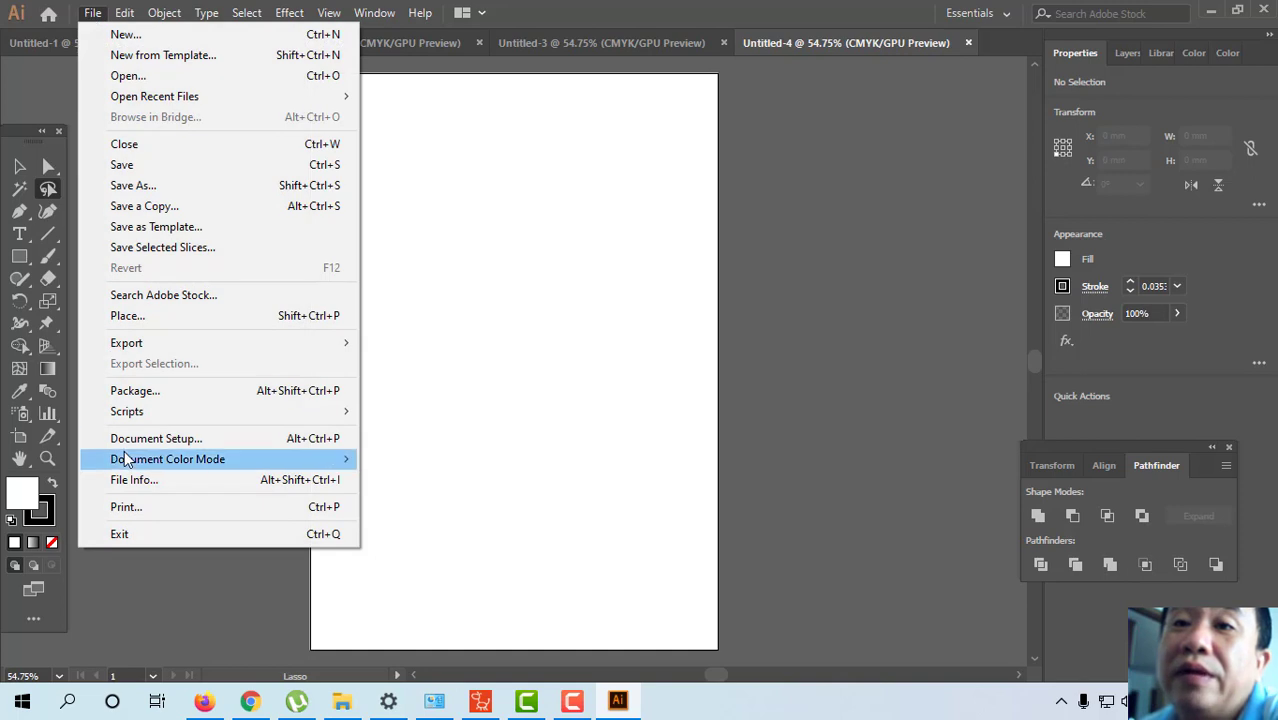
pyautogui.click(198, 441)
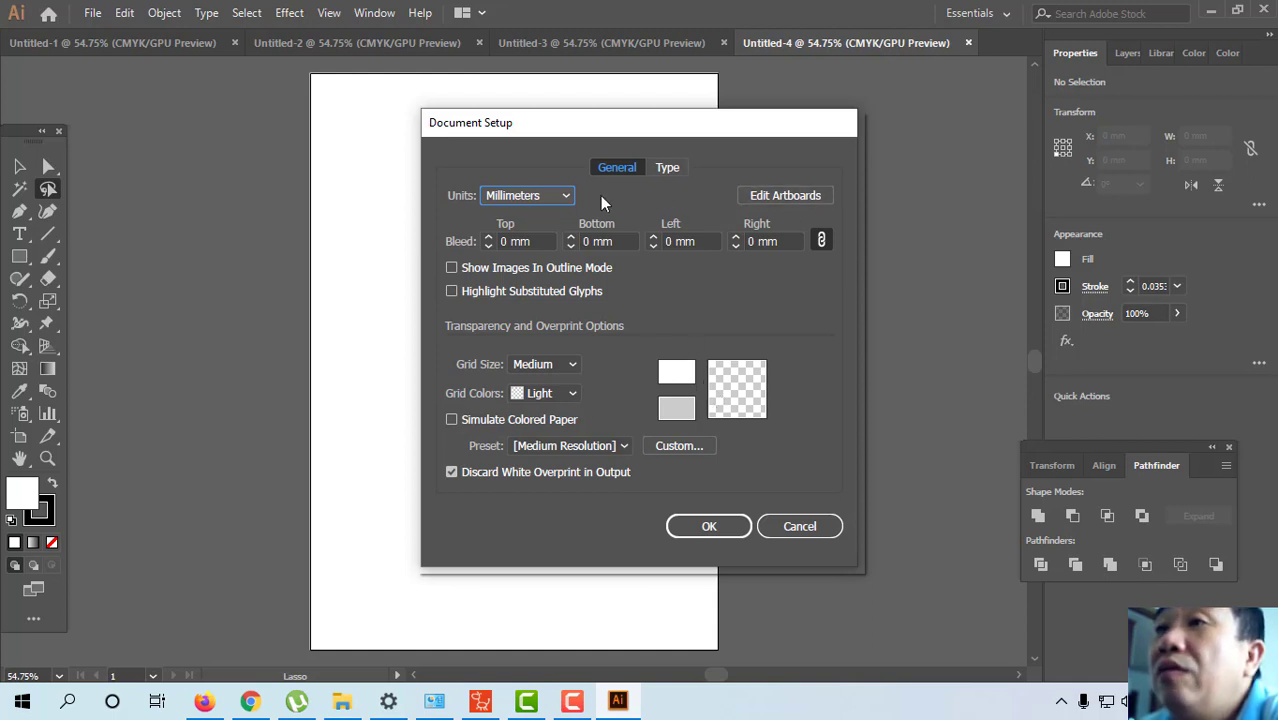
pyautogui.click(560, 197)
pyautogui.click(527, 302)
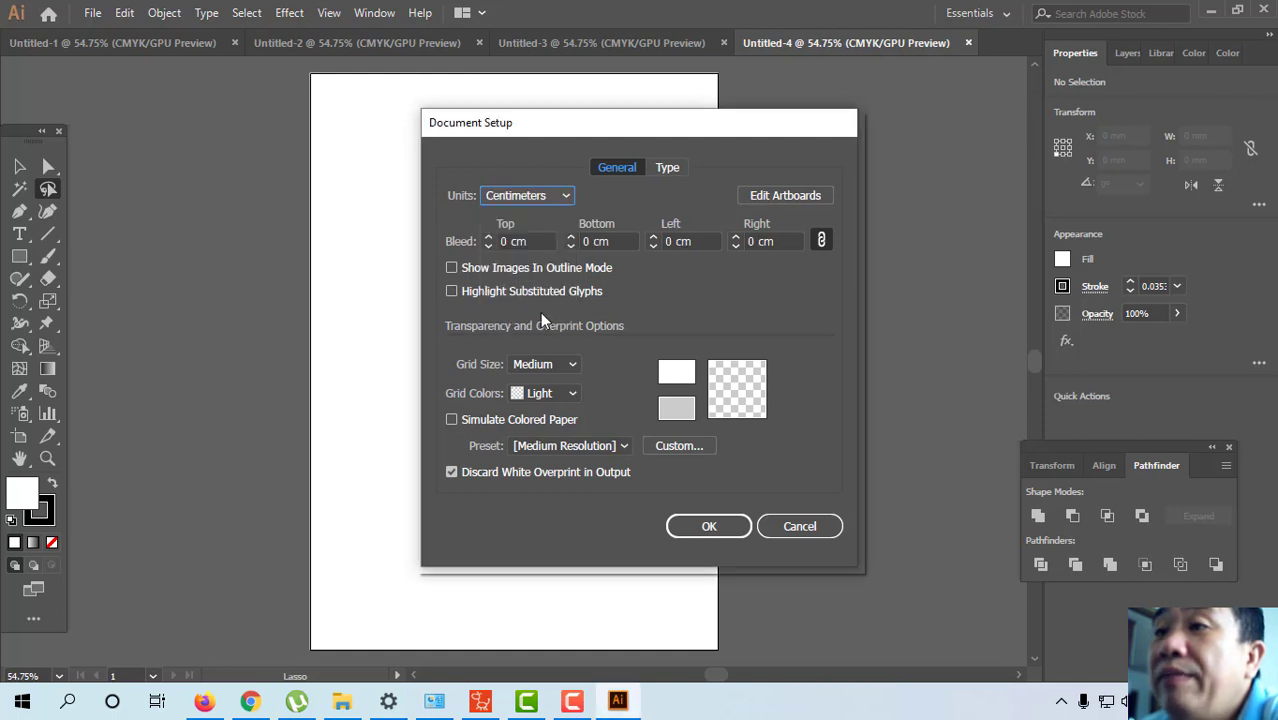
pyautogui.click(709, 526)
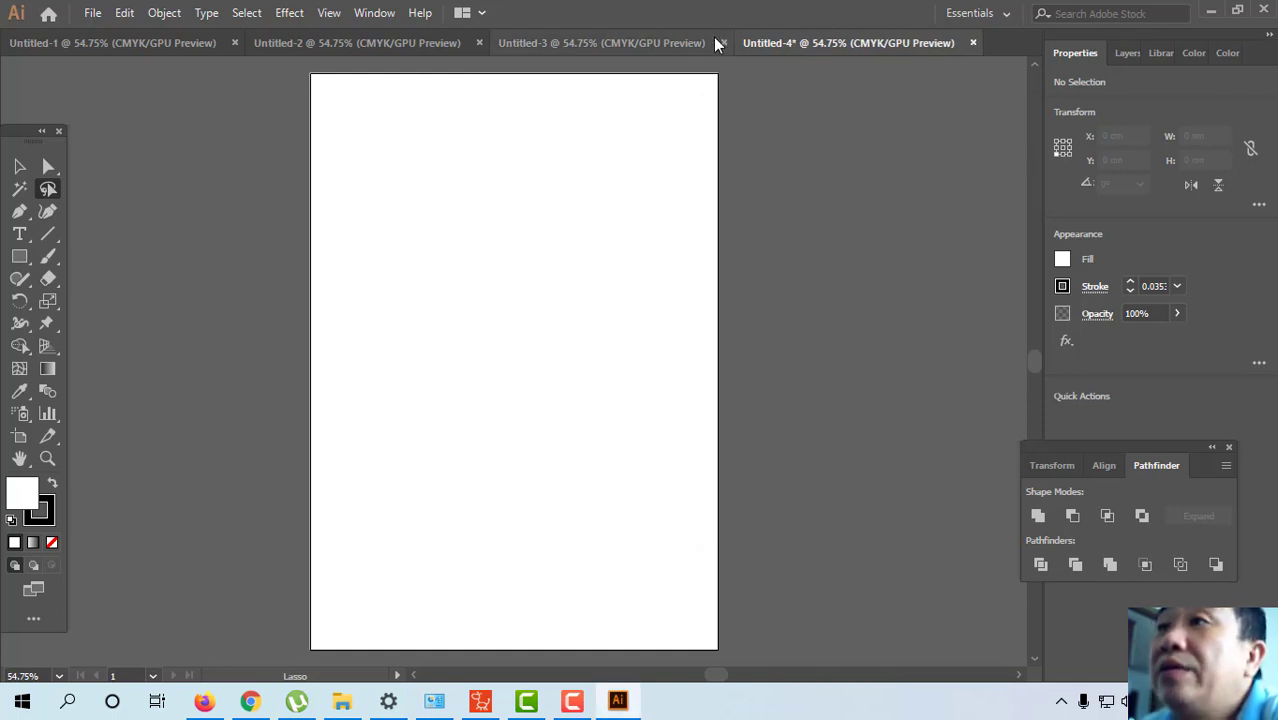
# Close the other open documents Untitled-1, Untitled-2 and Untitled-3, keeping only Untitled-4.
pyautogui.click(617, 41)
pyautogui.click(721, 42)
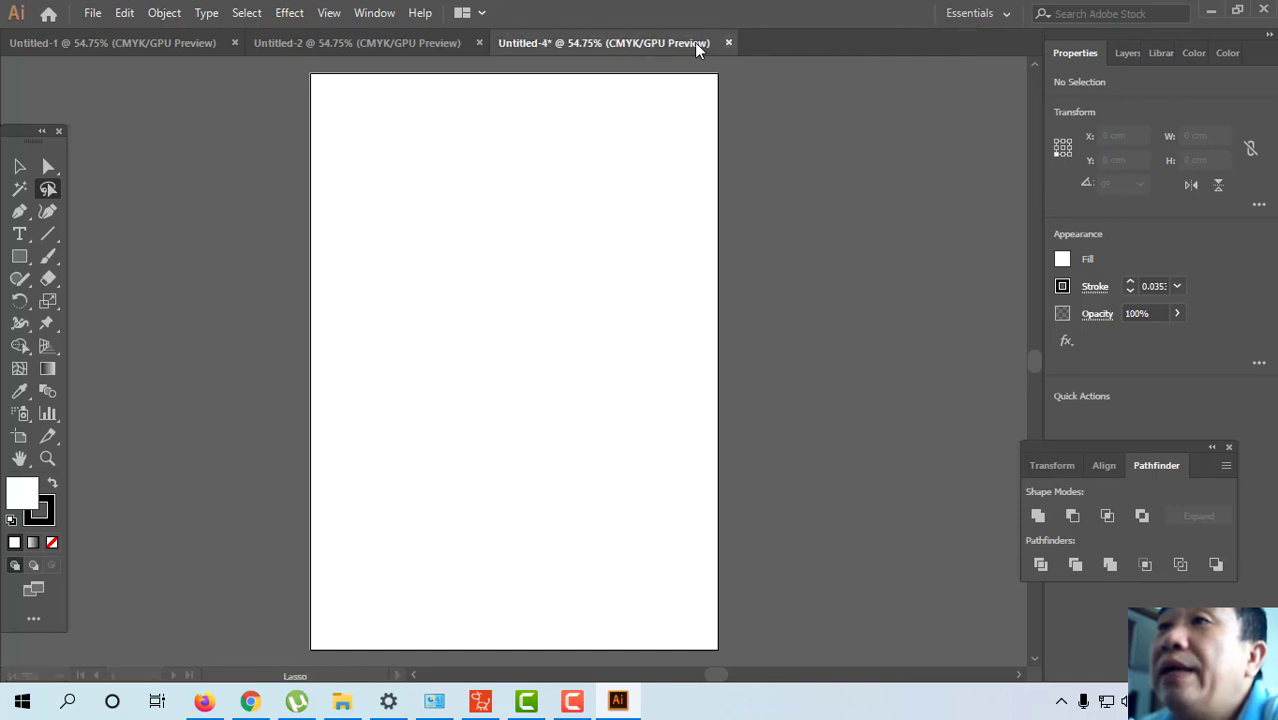
pyautogui.click(440, 45)
pyautogui.click(479, 43)
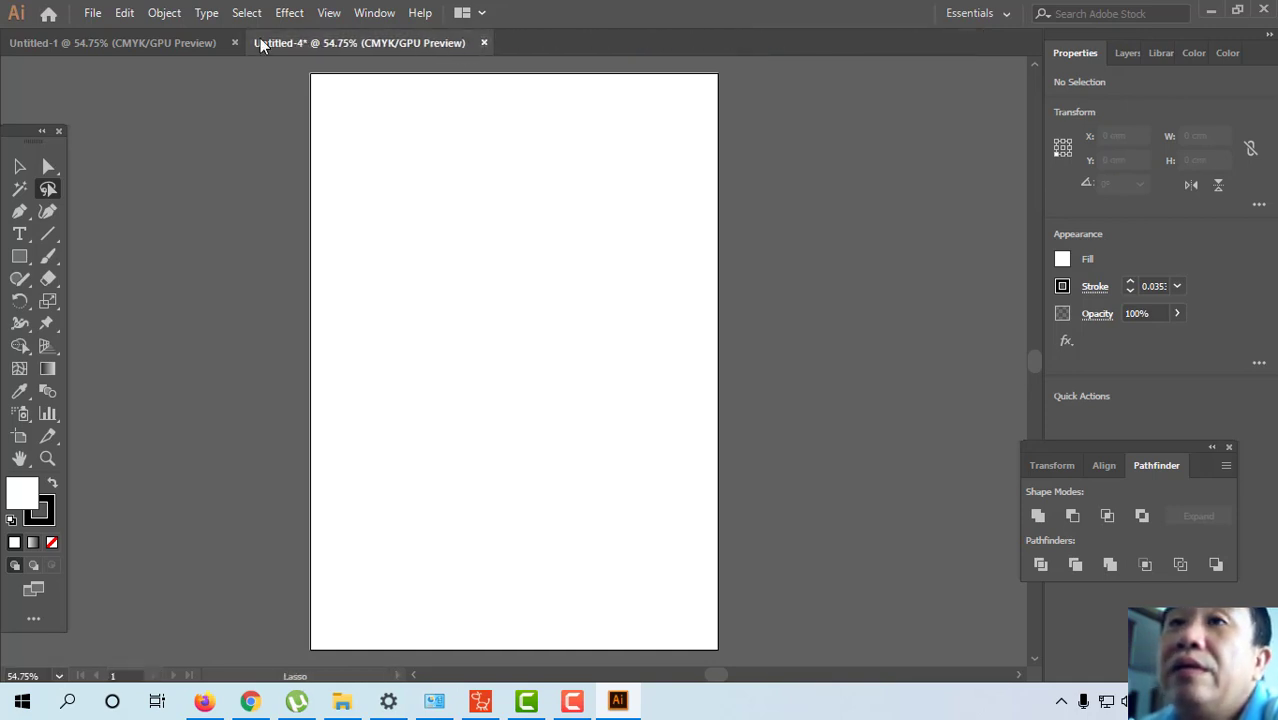
pyautogui.click(236, 44)
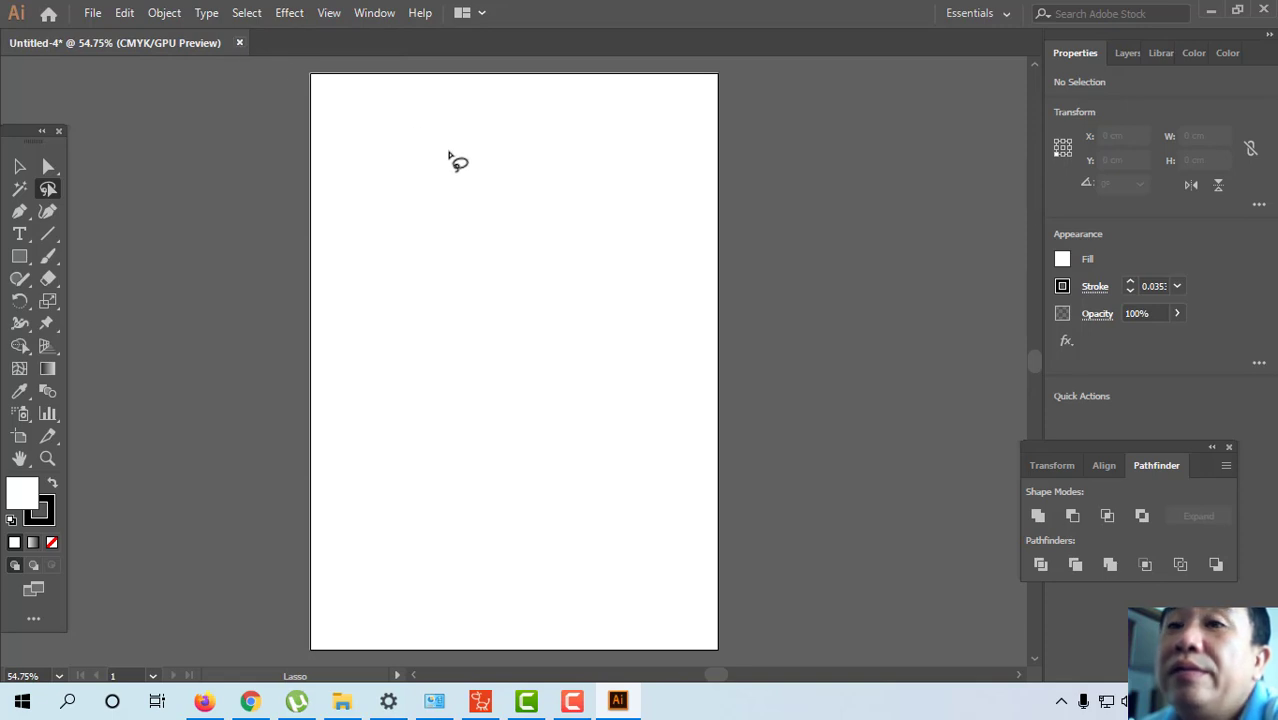
# Switch the document color mode to RGB Color.
pyautogui.click(17, 167)
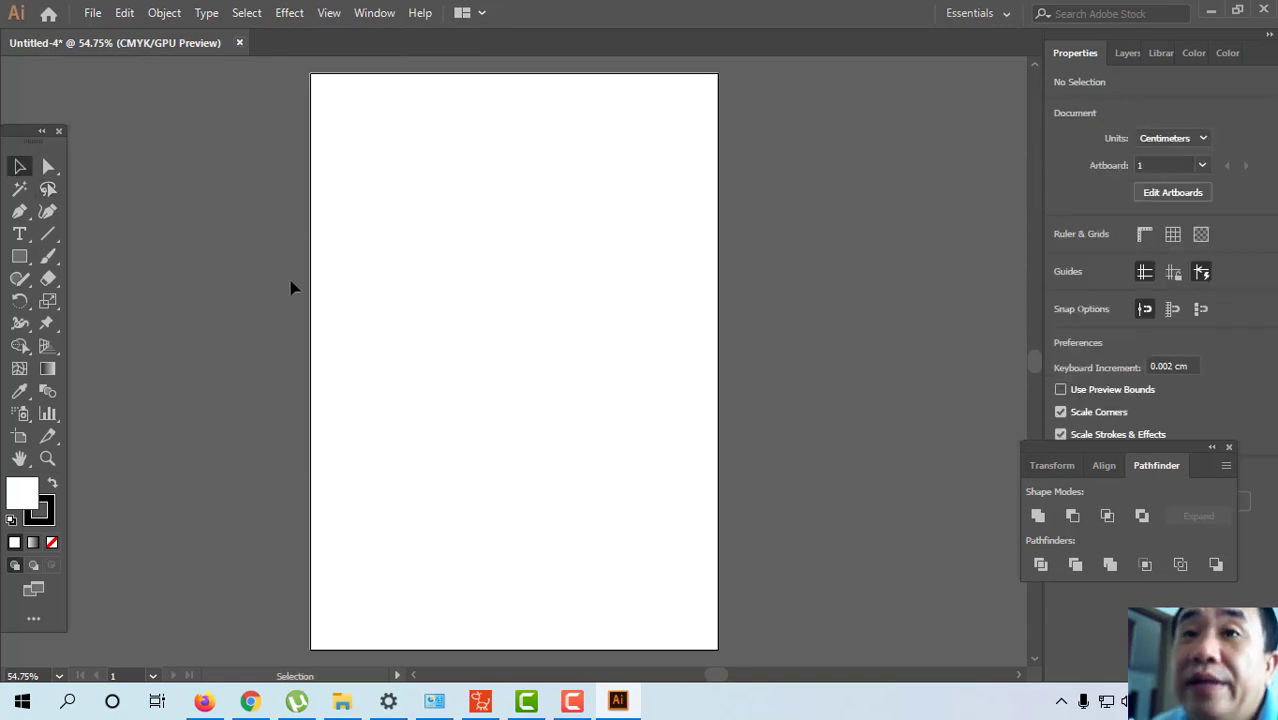
pyautogui.click(92, 14)
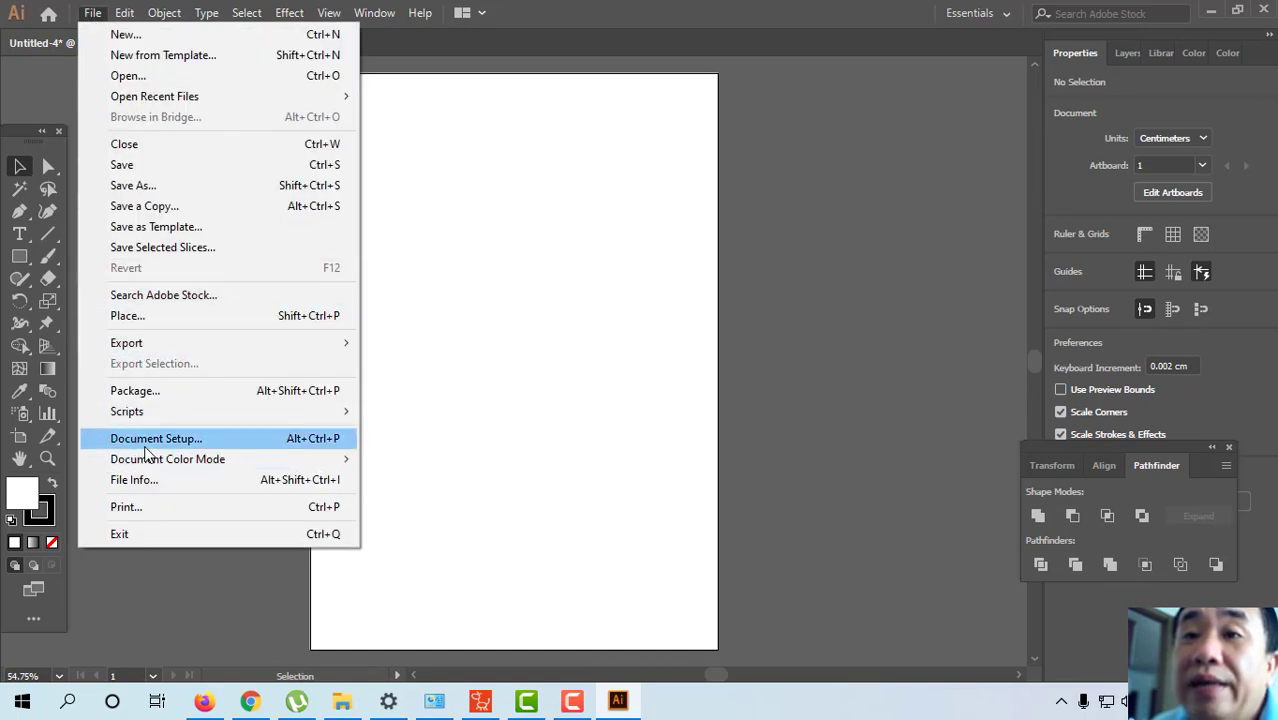
pyautogui.moveTo(145, 462)
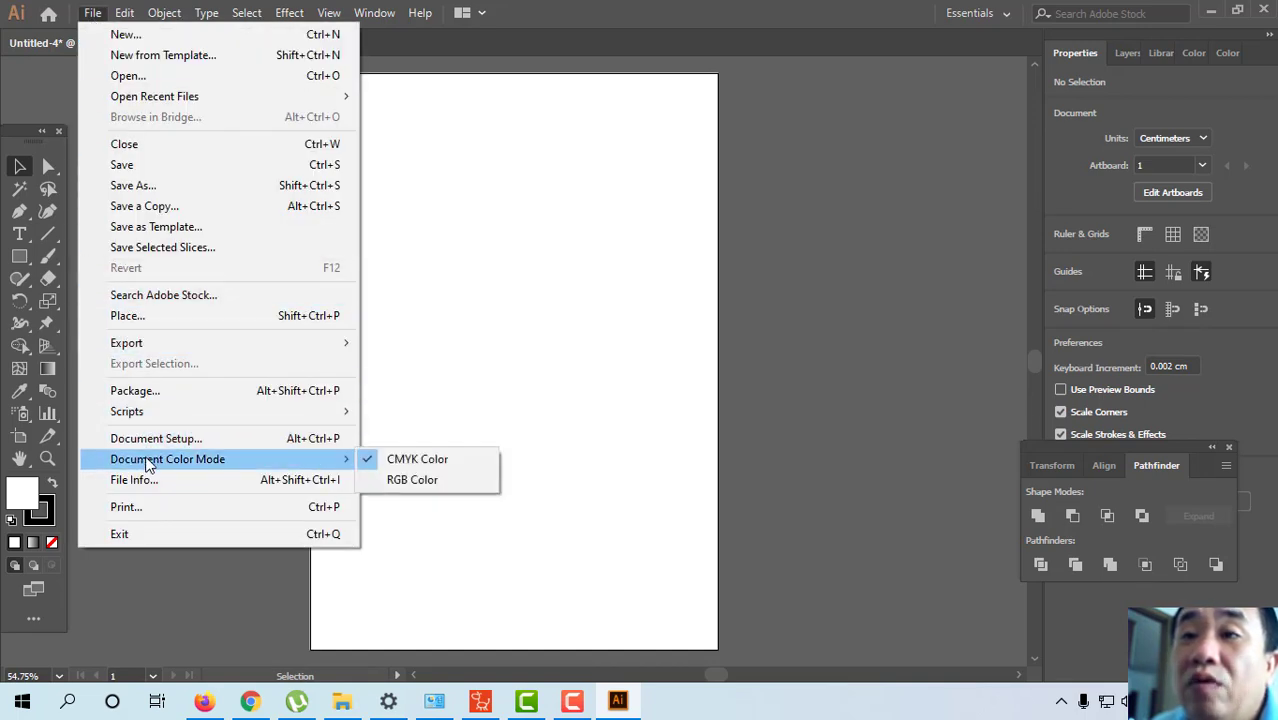
pyautogui.click(392, 481)
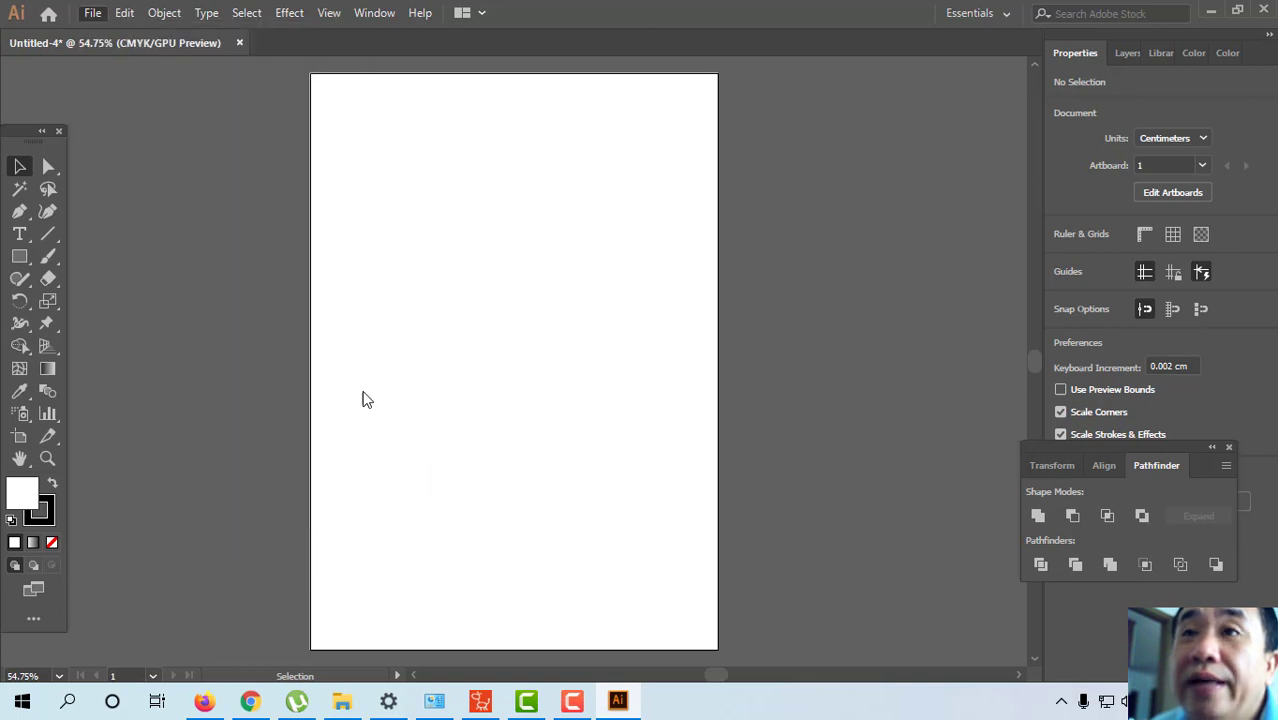
# Enable Anti-alias Rasters in the document's custom transparency flattener options.
pyautogui.click(93, 14)
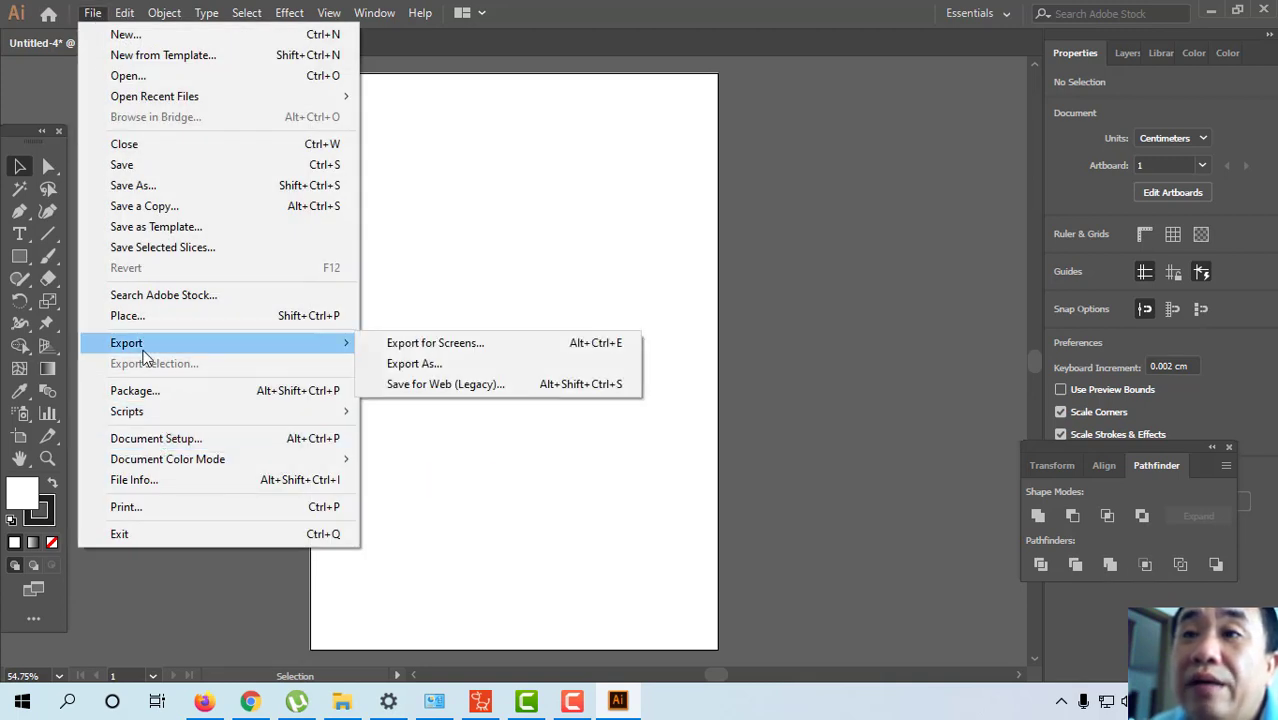
pyautogui.click(158, 440)
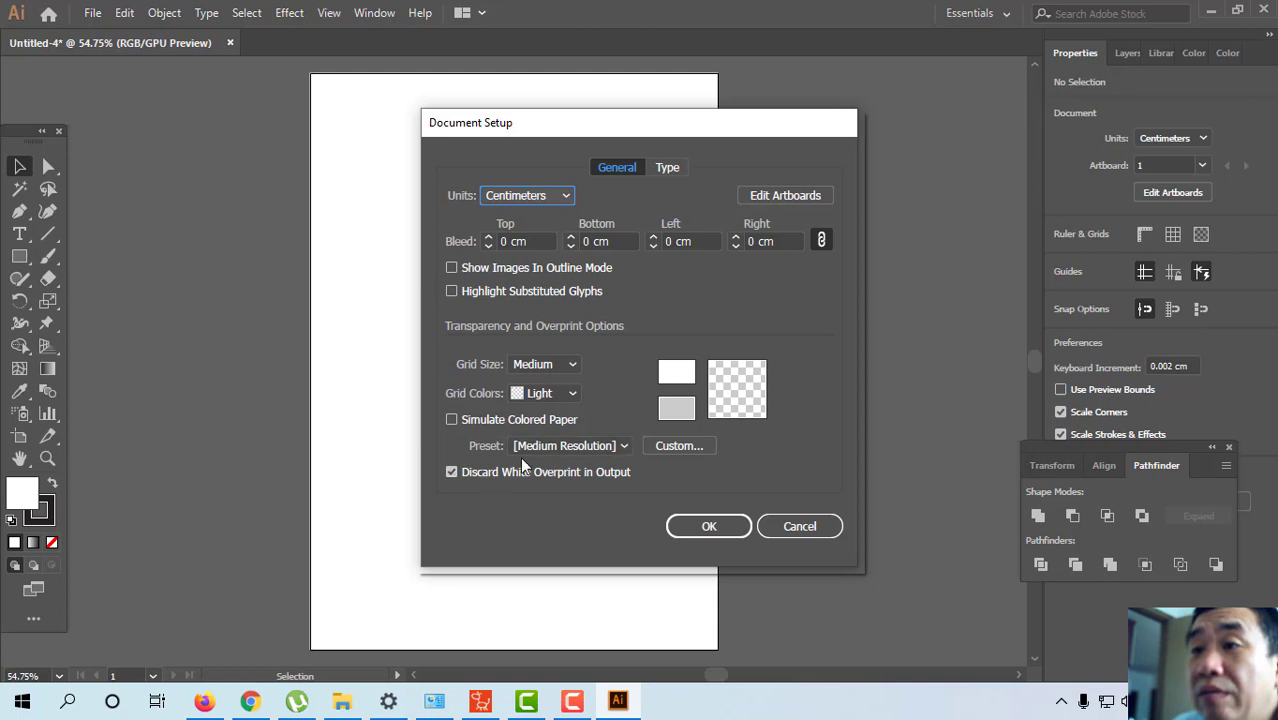
pyautogui.click(676, 445)
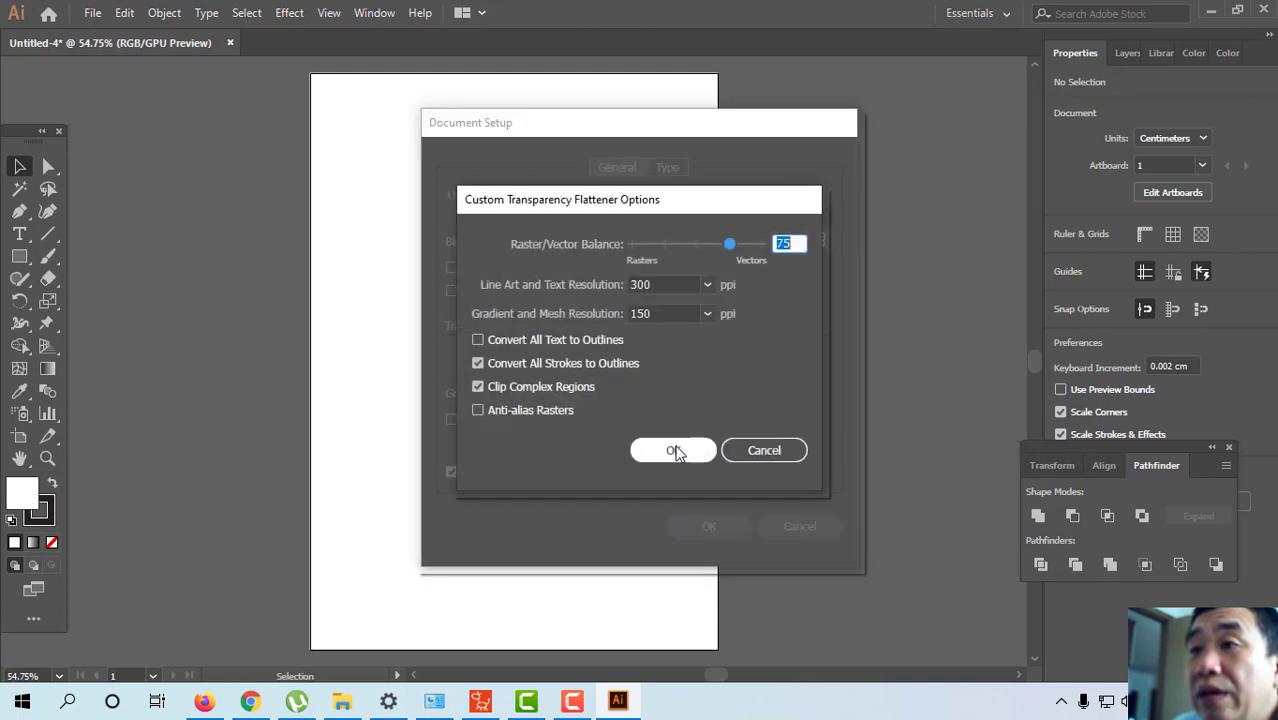
pyautogui.click(479, 411)
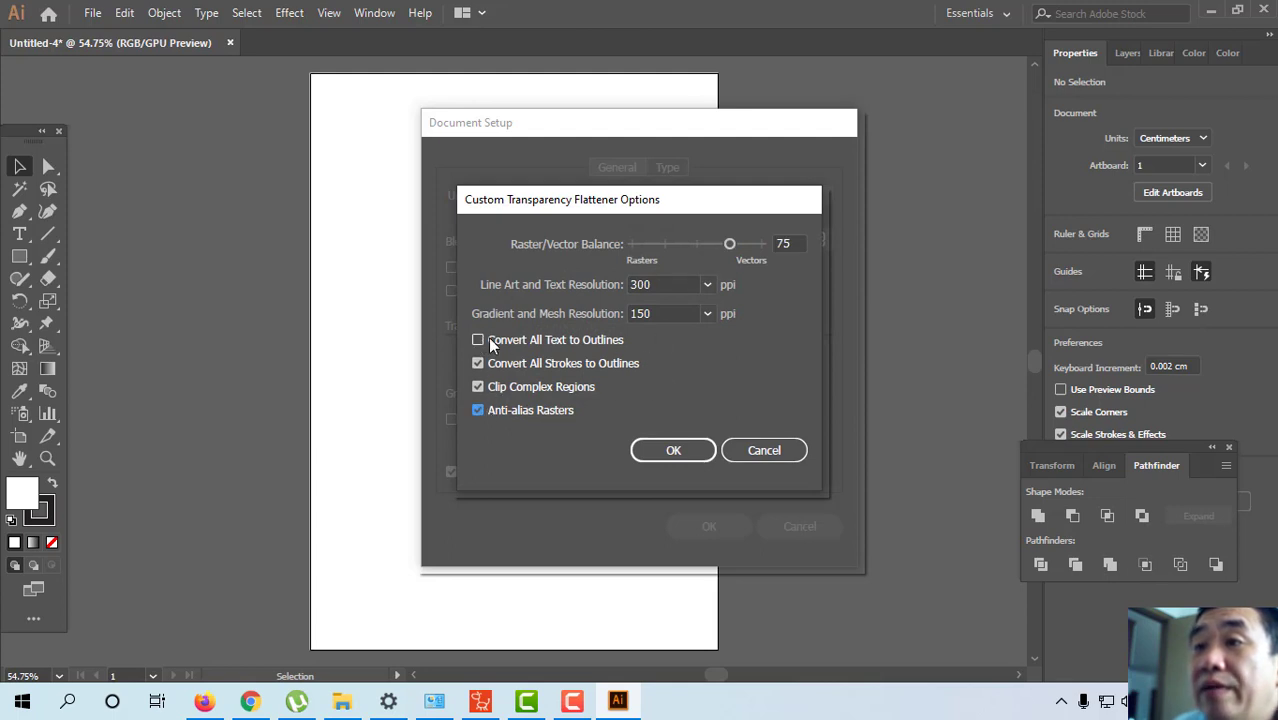
pyautogui.click(664, 452)
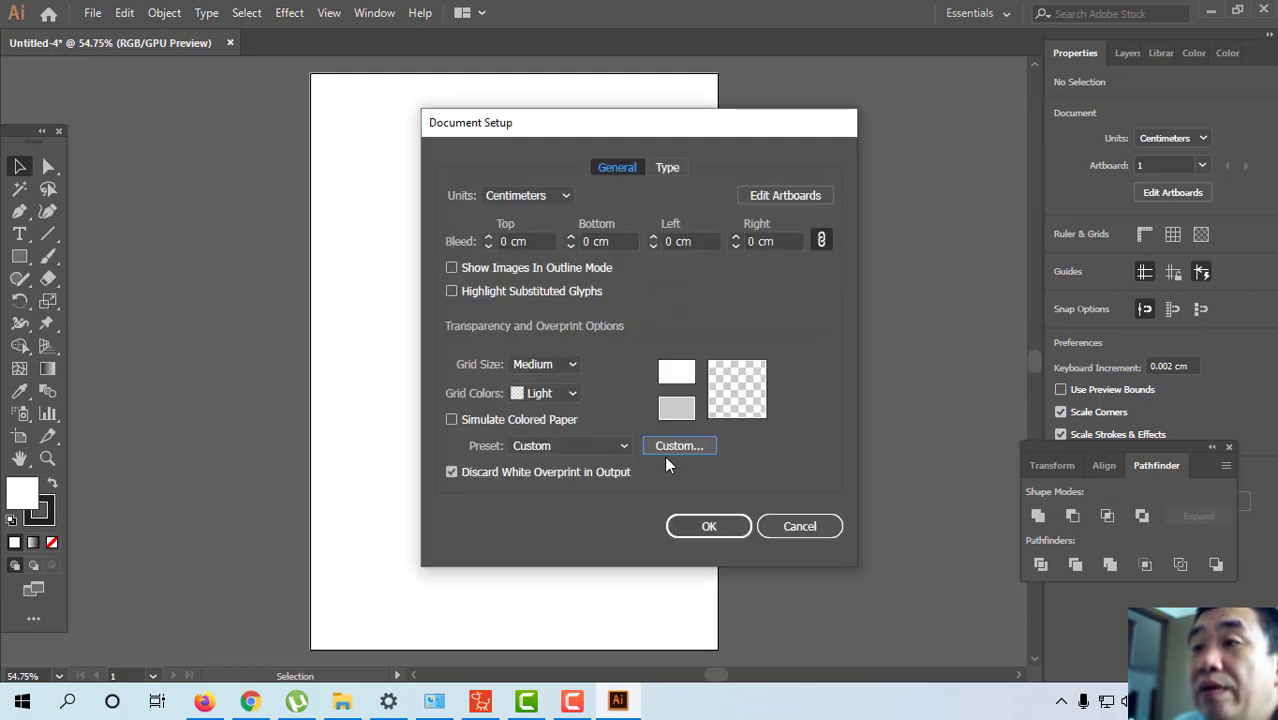
pyautogui.click(706, 527)
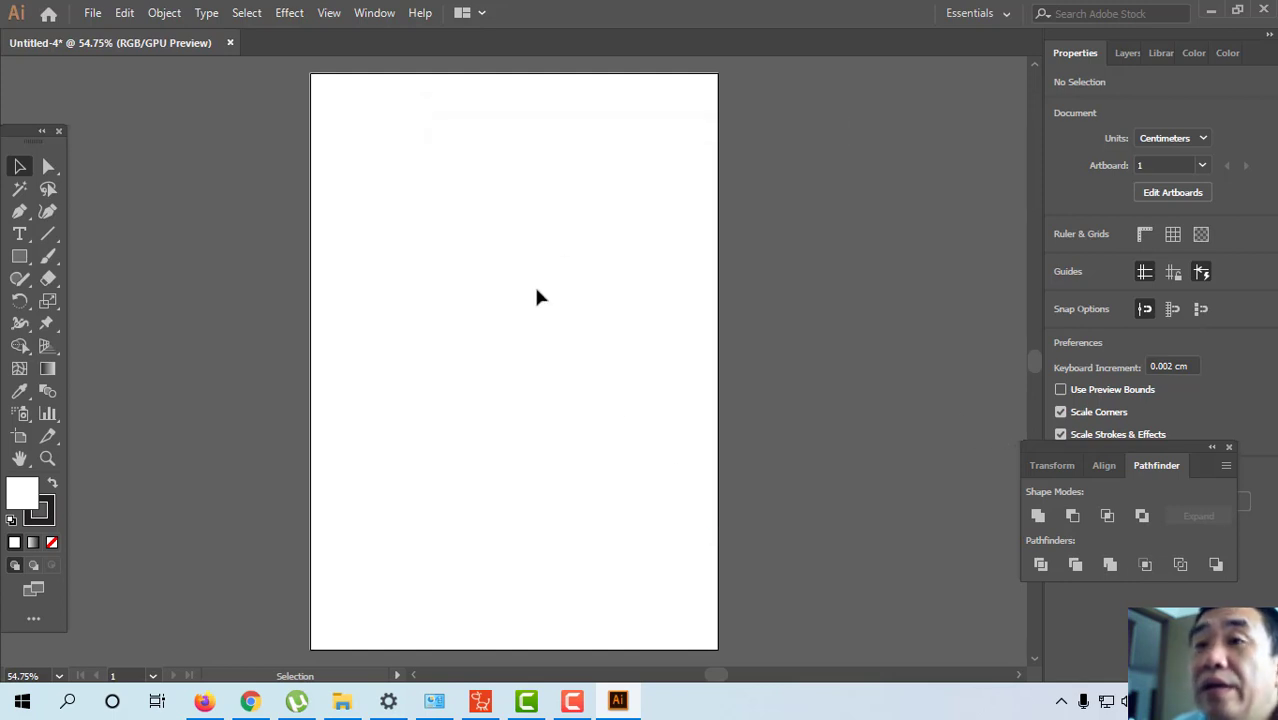
# Choose the Paintbrush and set its stroke weight to 0.01 cm.
pyautogui.click(48, 256)
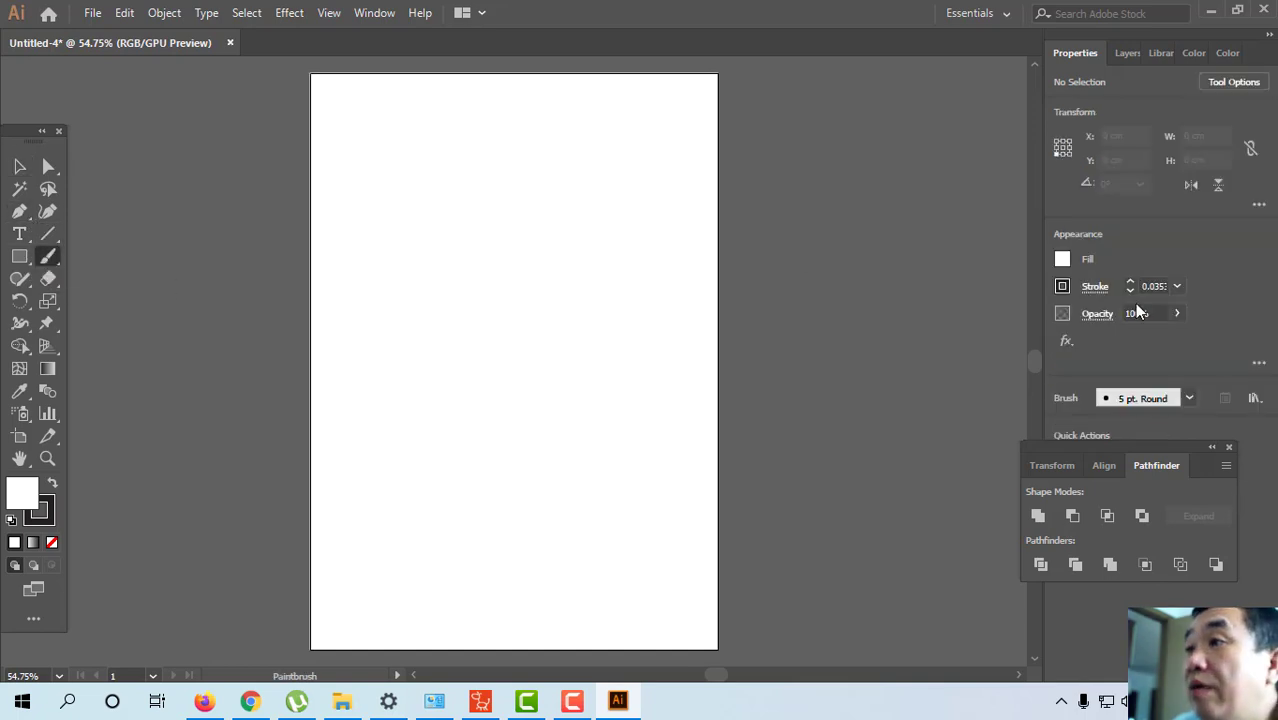
pyautogui.click(1176, 287)
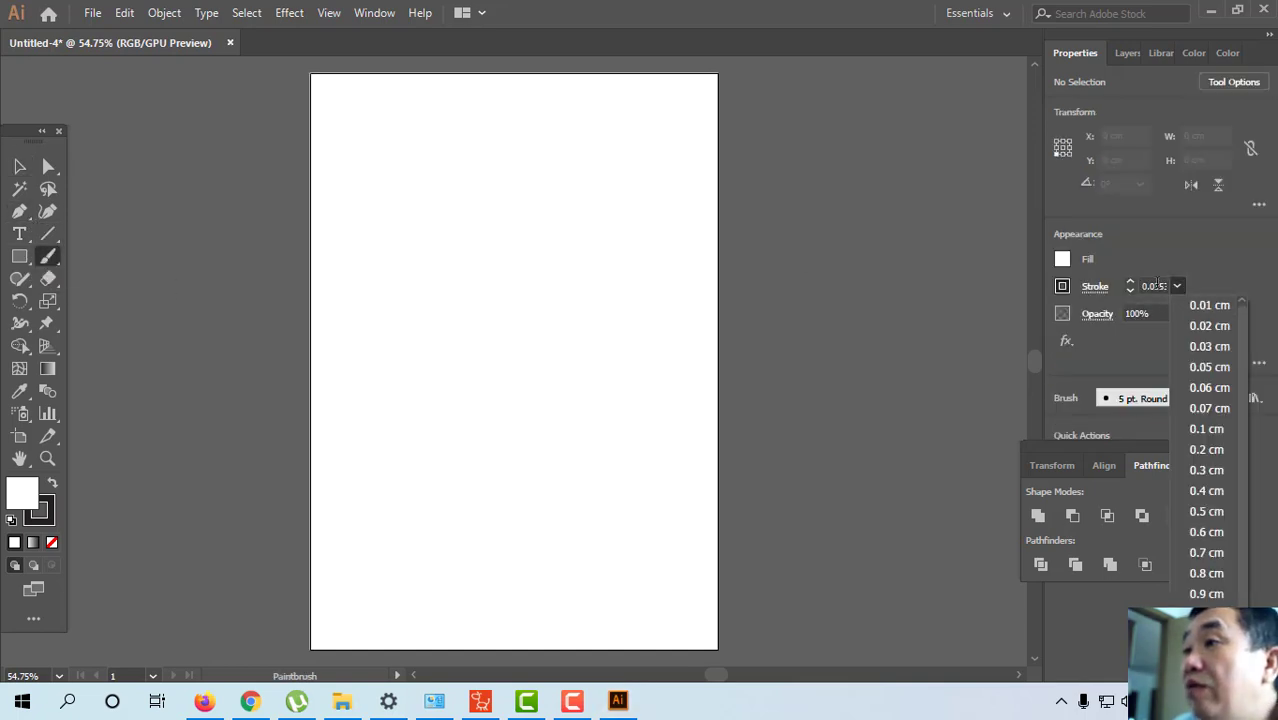
pyautogui.click(1157, 285)
pyautogui.click(1177, 287)
pyautogui.click(1188, 304)
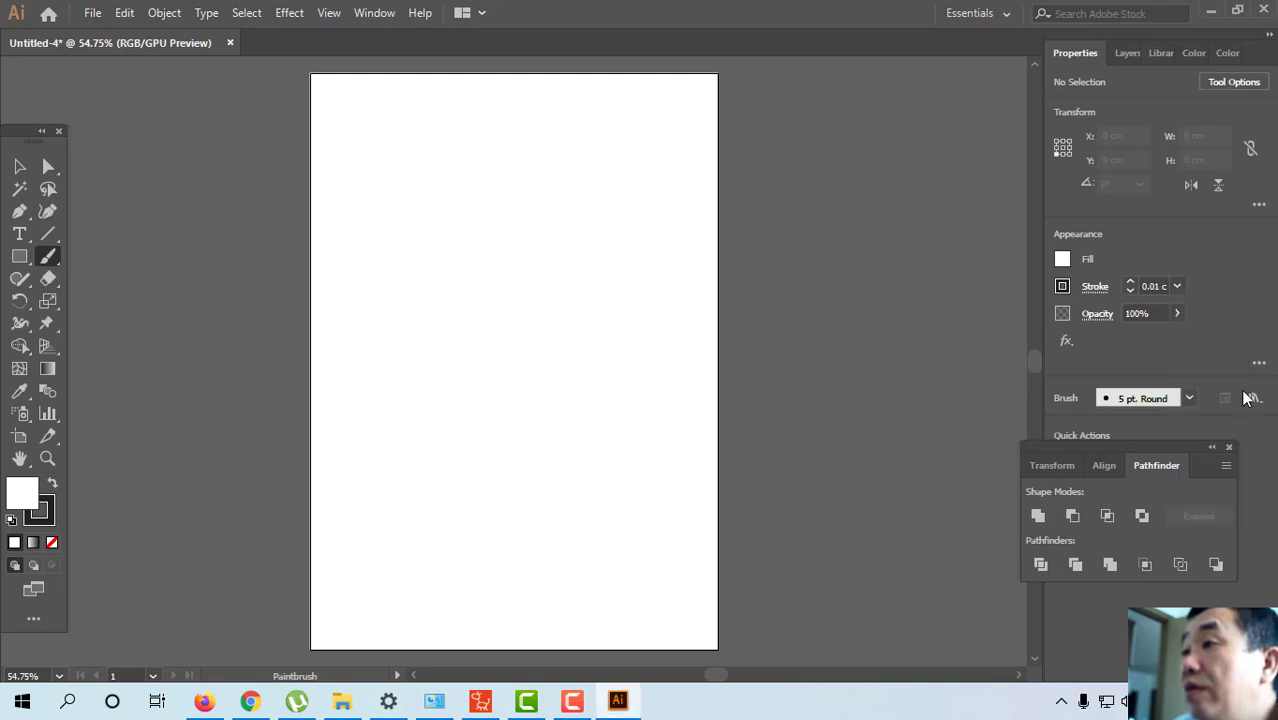
pyautogui.click(1177, 287)
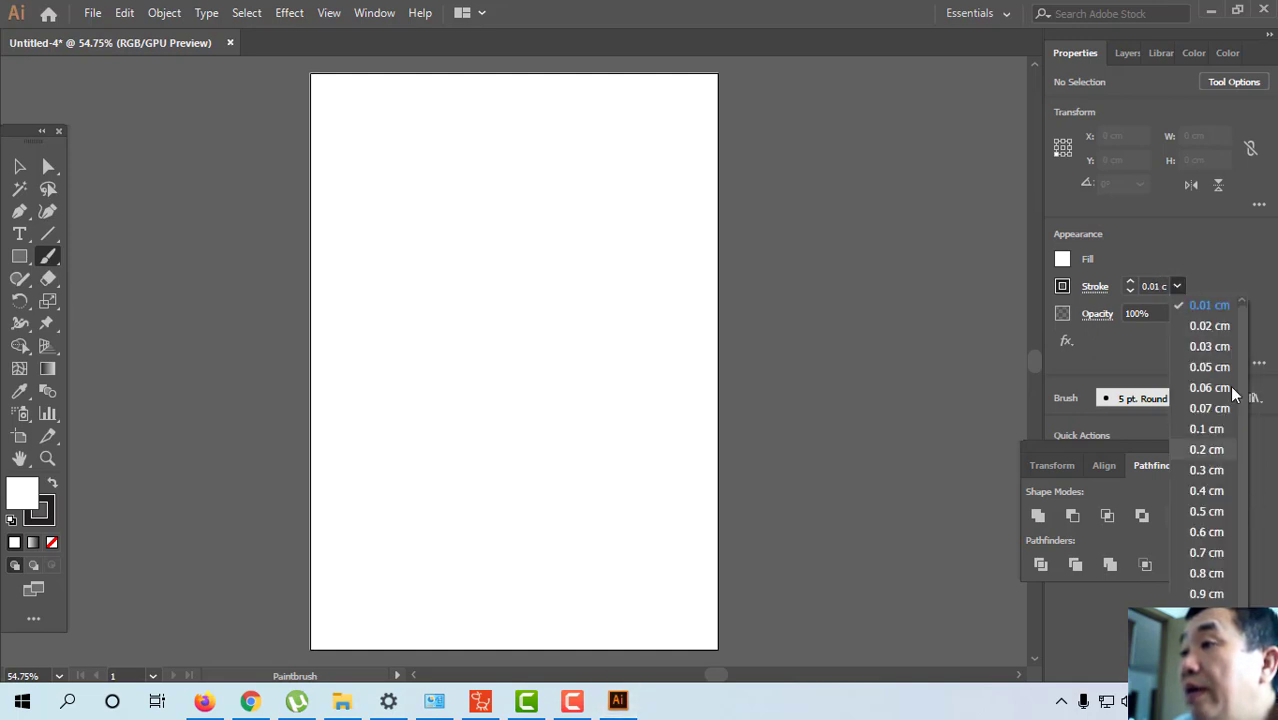
pyautogui.click(1070, 313)
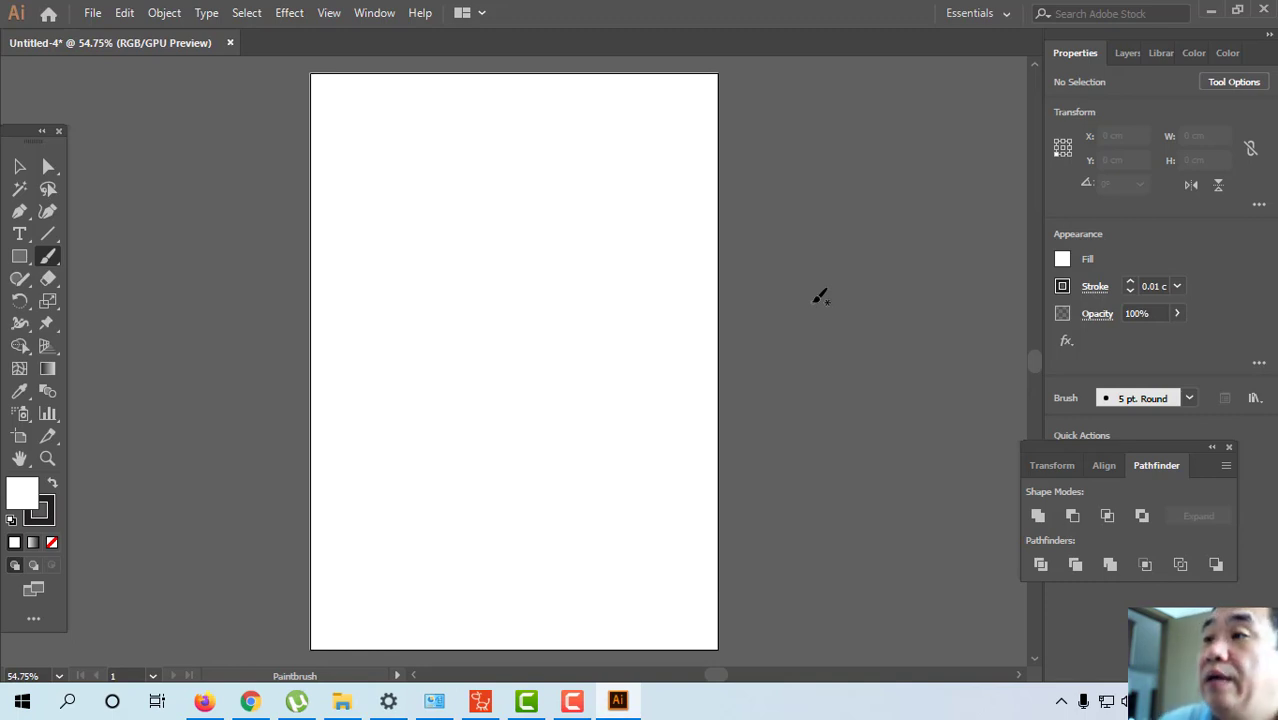
# Pick a light orange stroke color and bring up the gradient settings and the color swatches.
pyautogui.click(35, 518)
pyautogui.click(1080, 239)
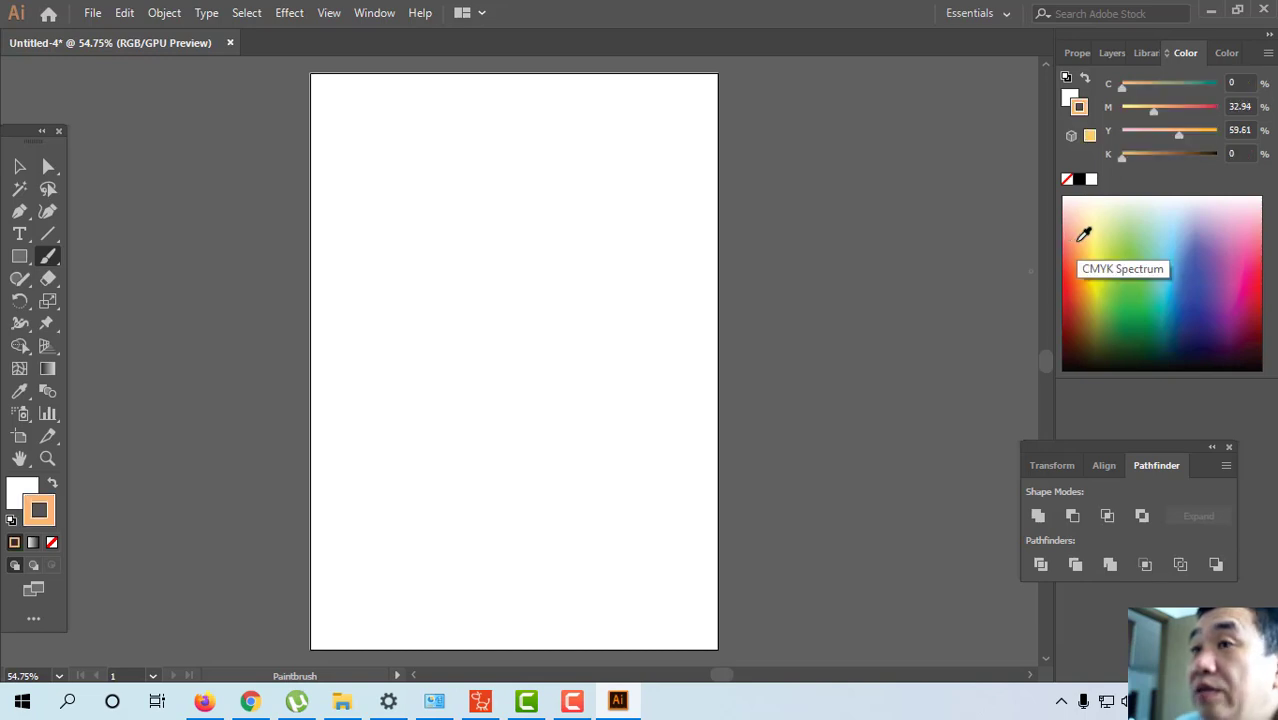
pyautogui.doubleClick(48, 370)
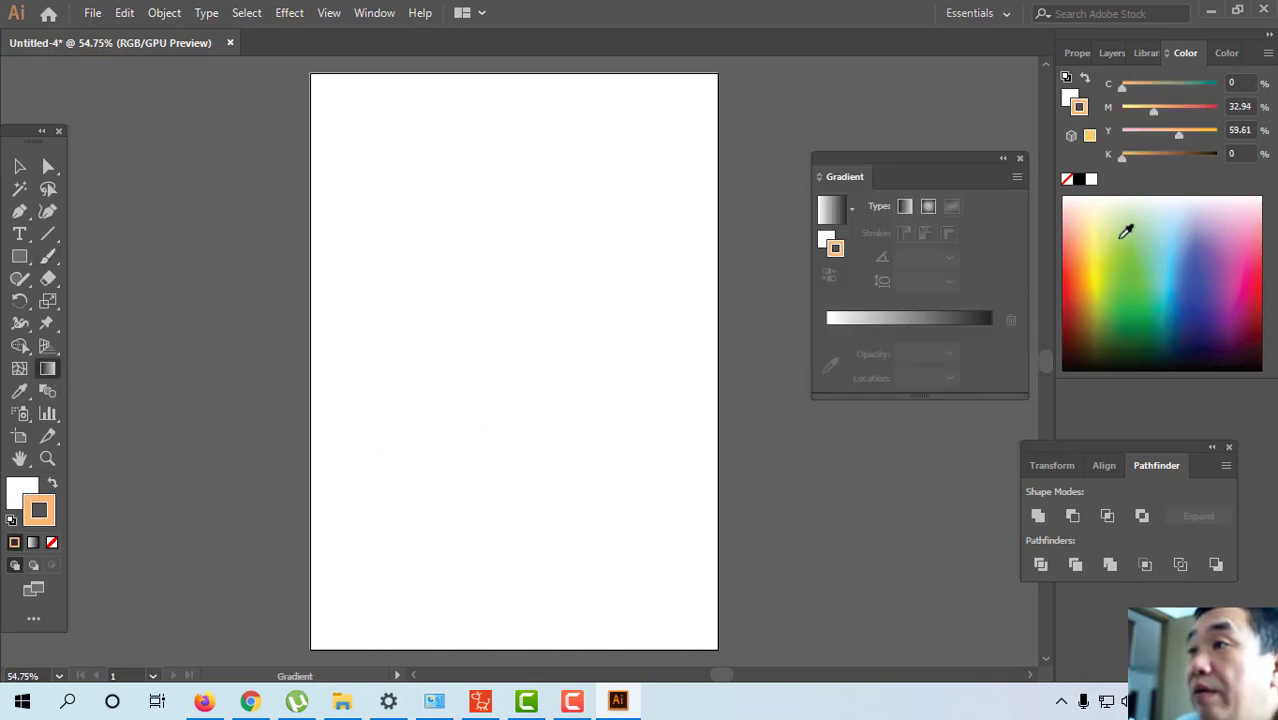
pyautogui.click(374, 13)
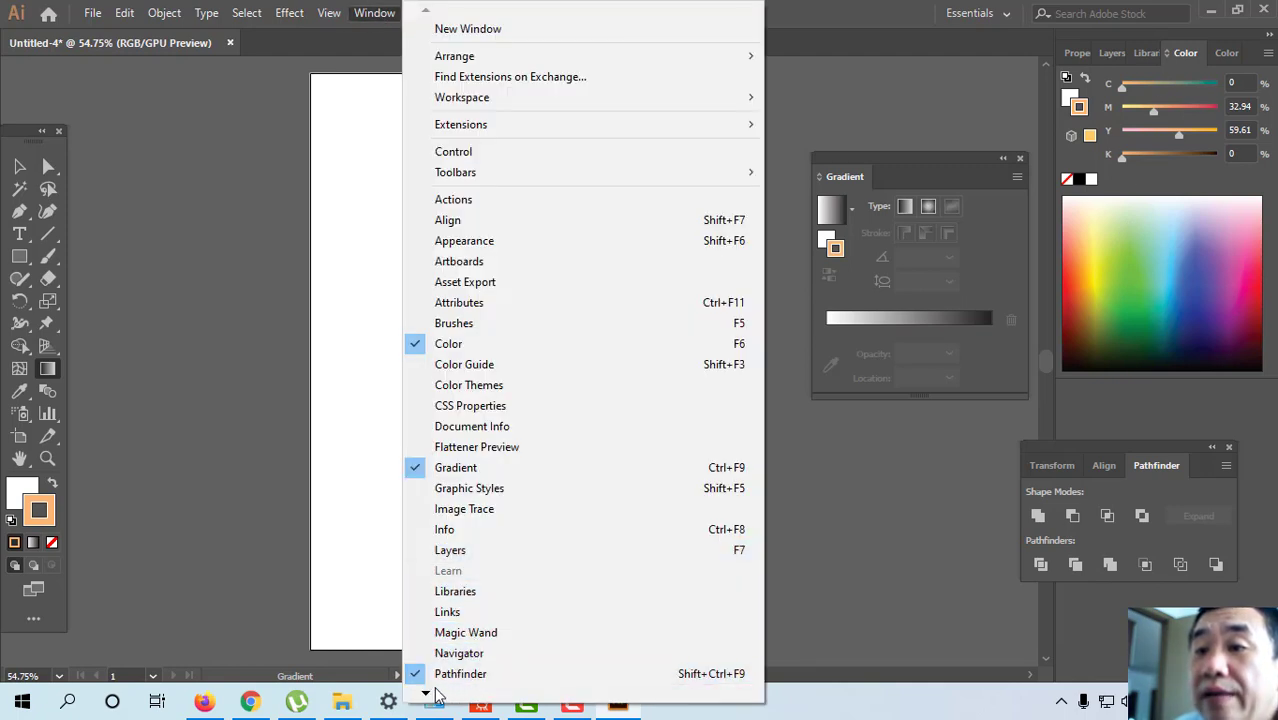
pyautogui.moveTo(426, 693)
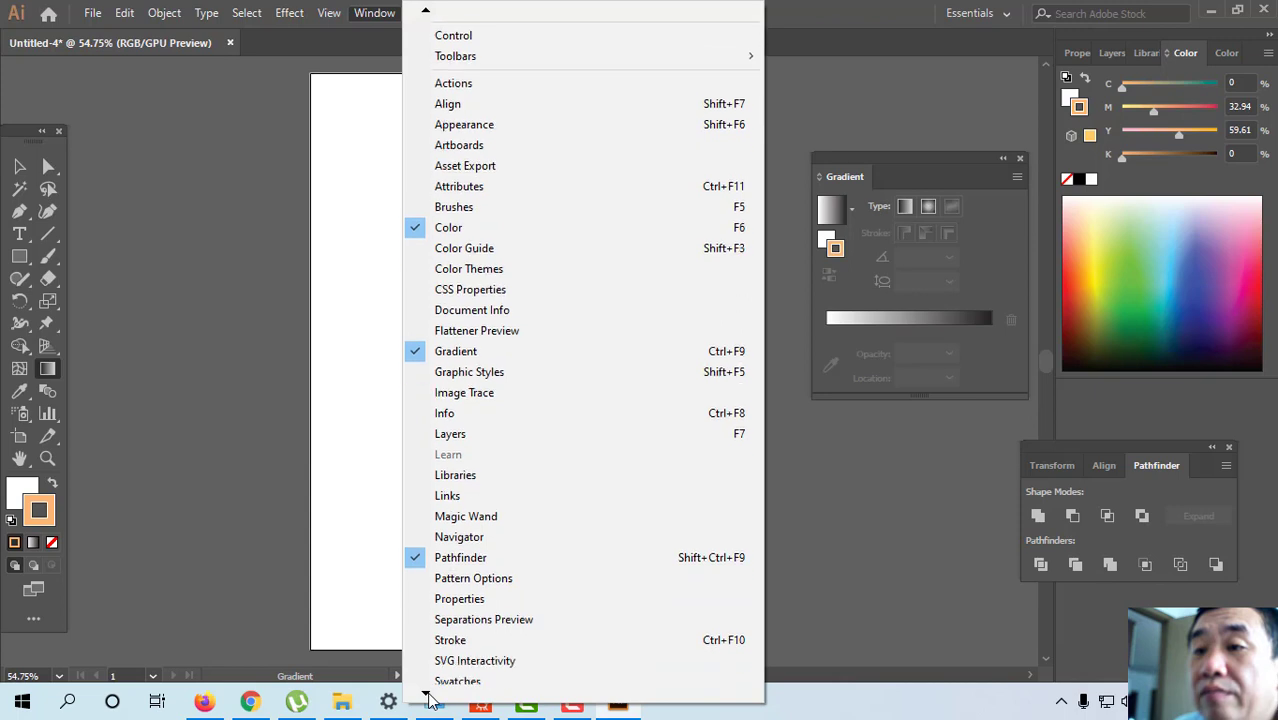
pyautogui.click(468, 627)
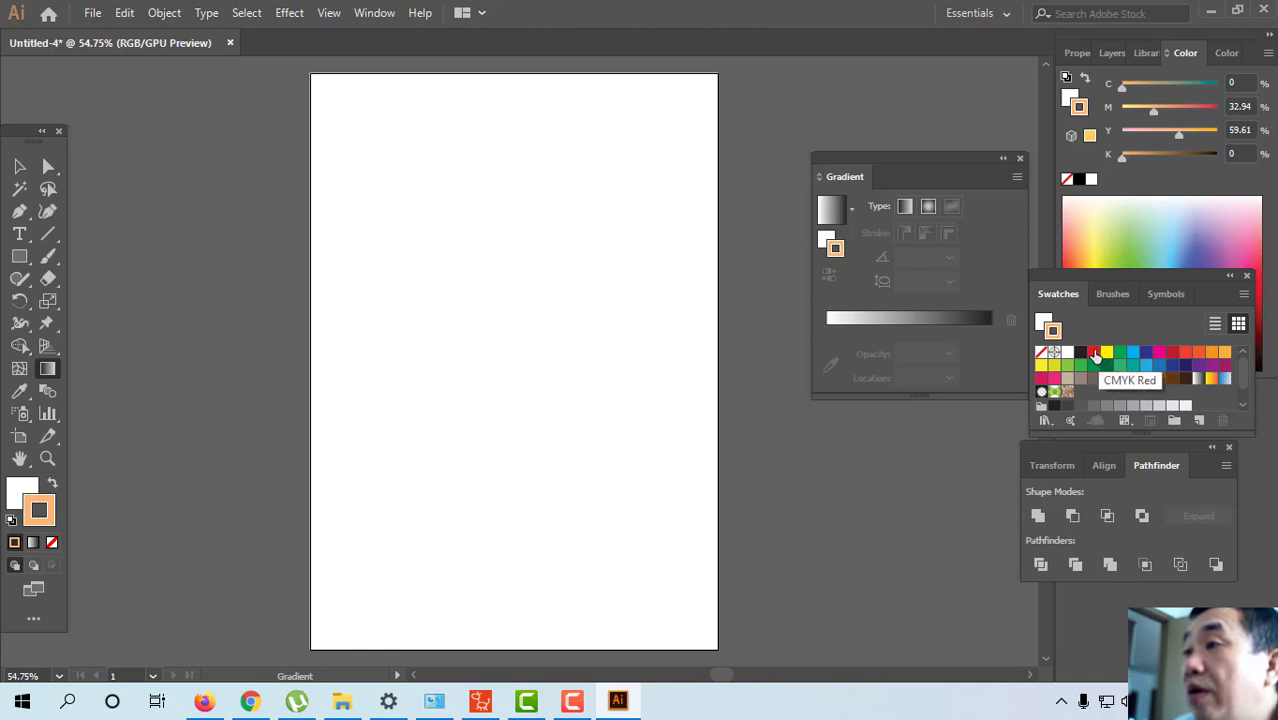
# Apply a linear gradient to the stroke, adding an orange stop near the start and a red one at 100%.
pyautogui.click(1212, 355)
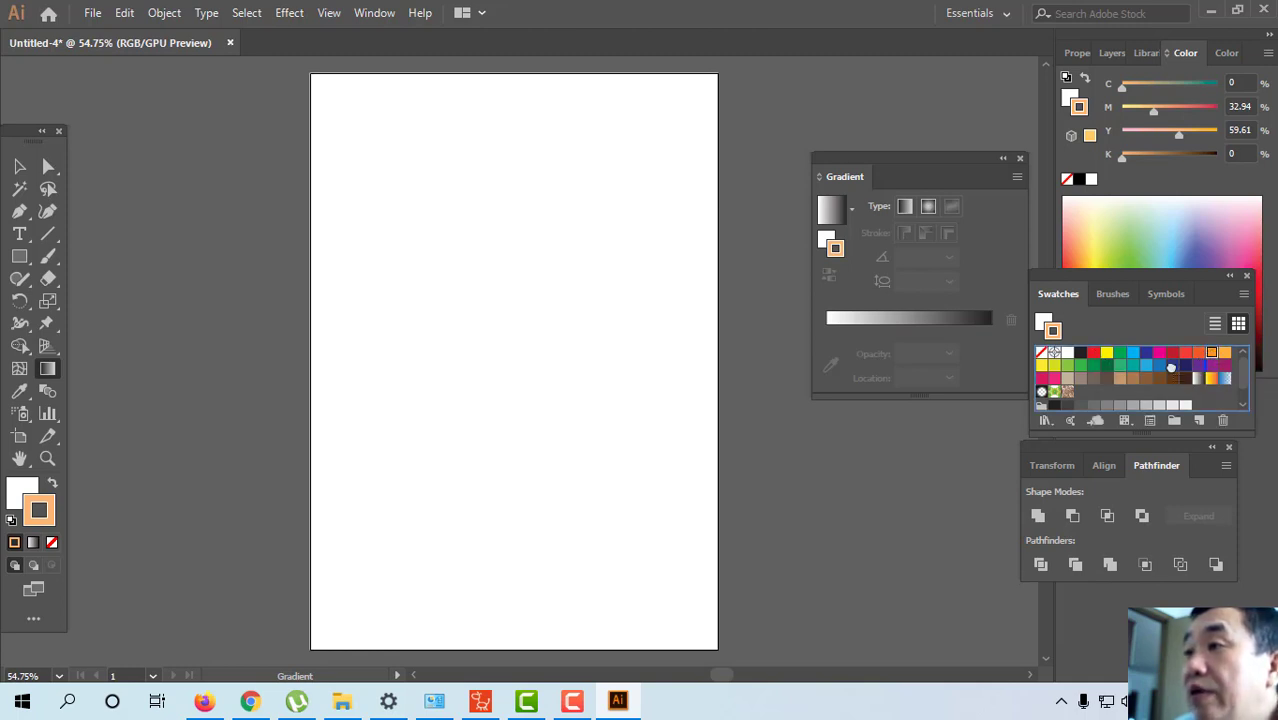
pyautogui.click(831, 320)
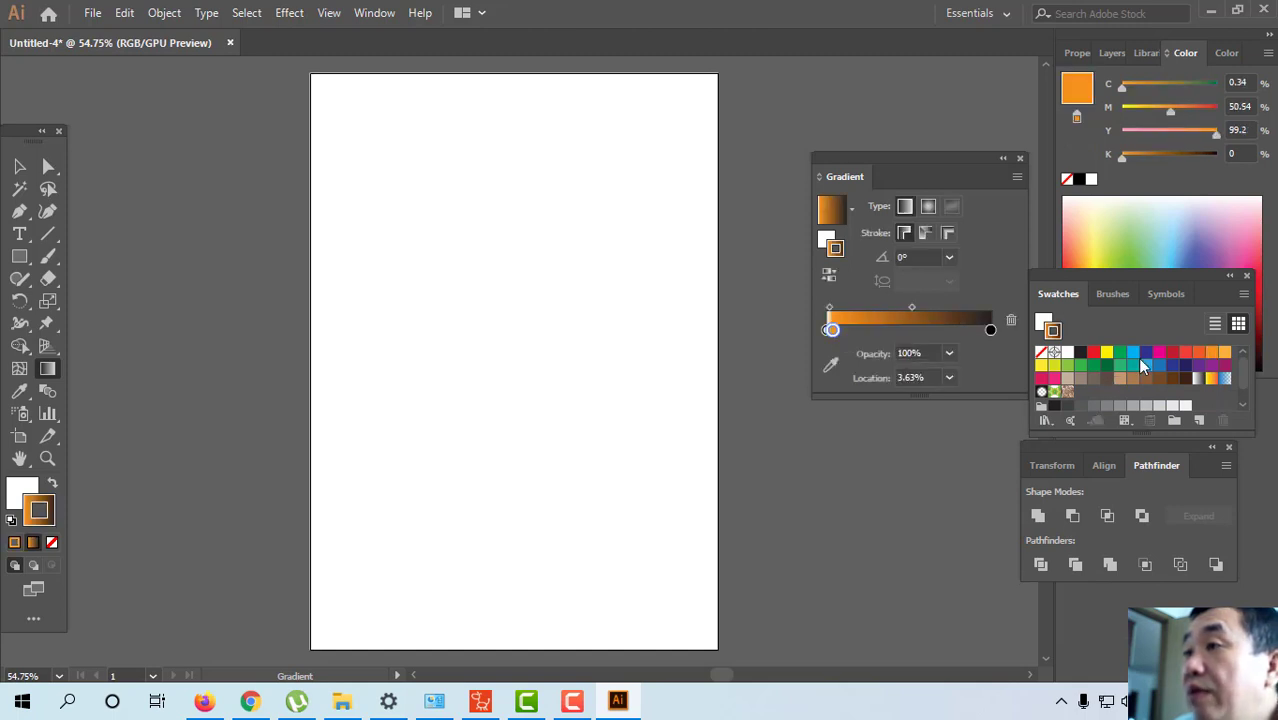
pyautogui.moveTo(1090, 358); pyautogui.dragTo(990, 333)
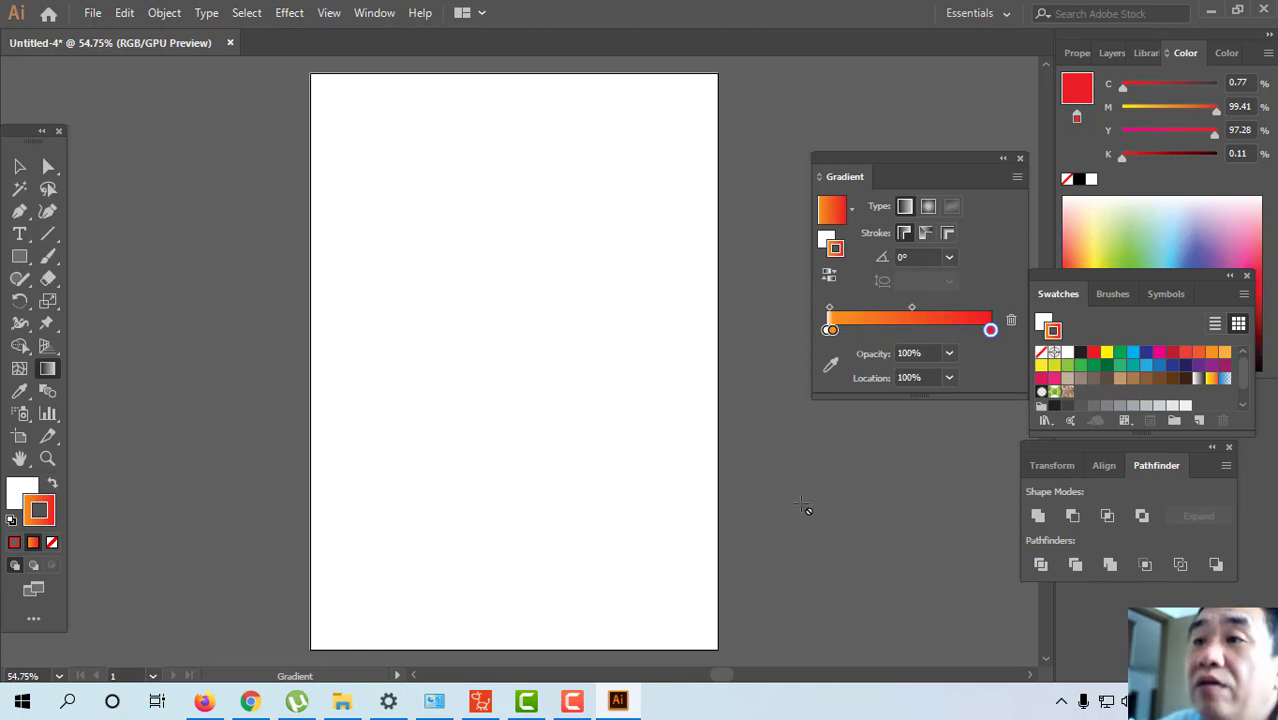
# Try a short test stroke with the Paintbrush on the artboard at 200% magnification.
pyautogui.click(50, 253)
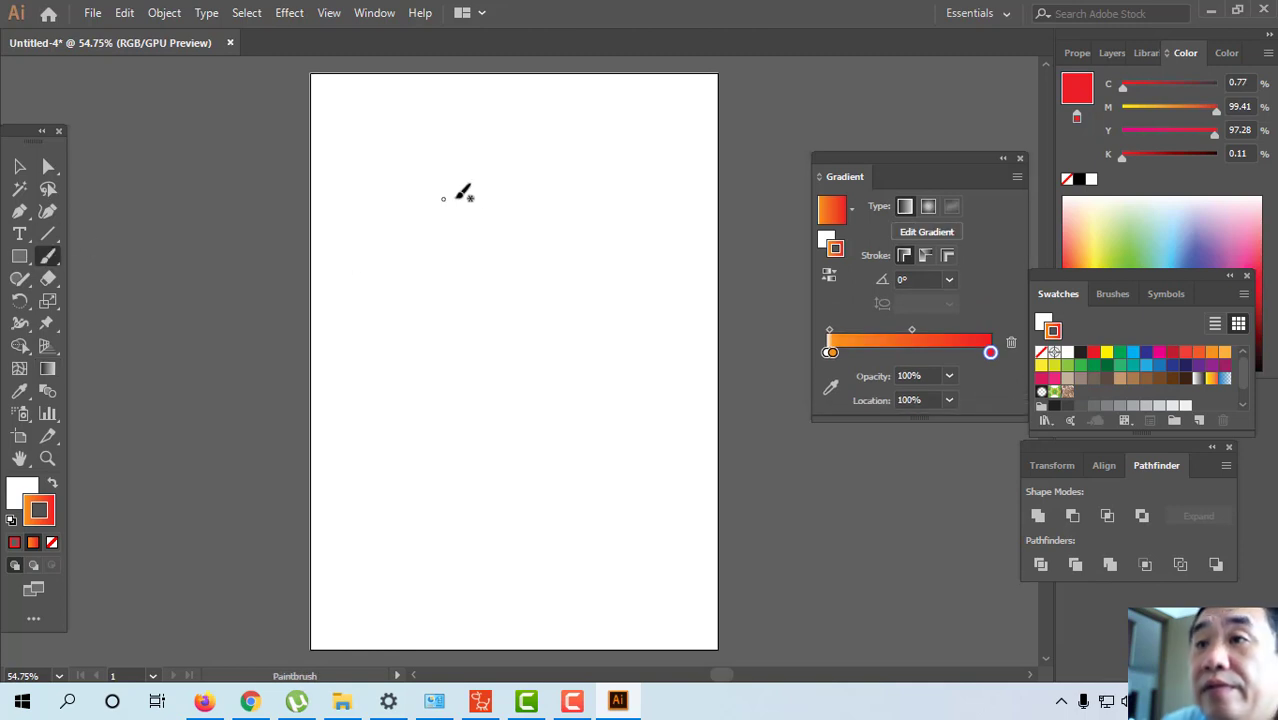
pyautogui.hotkey('ctrl', '+')
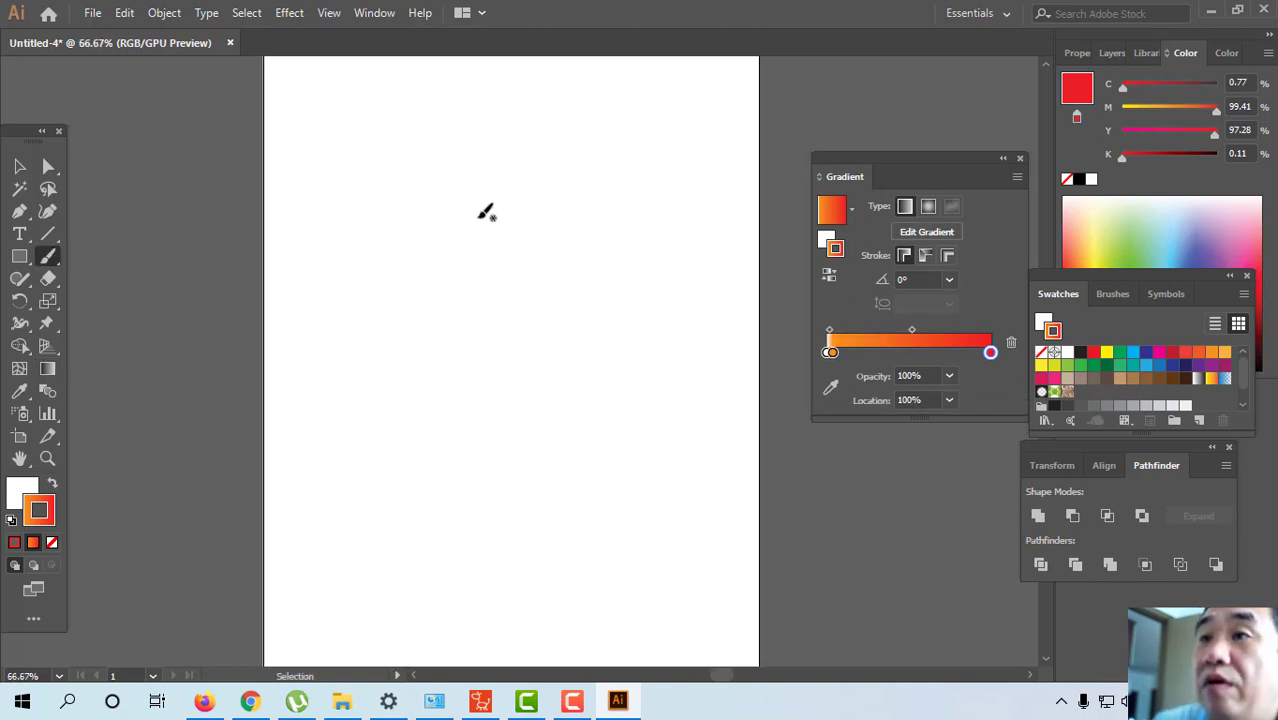
pyautogui.hotkey('ctrl', '+')
pyautogui.hotkey('ctrl', '+')
pyautogui.hotkey('ctrl', '+')
pyautogui.press('space')
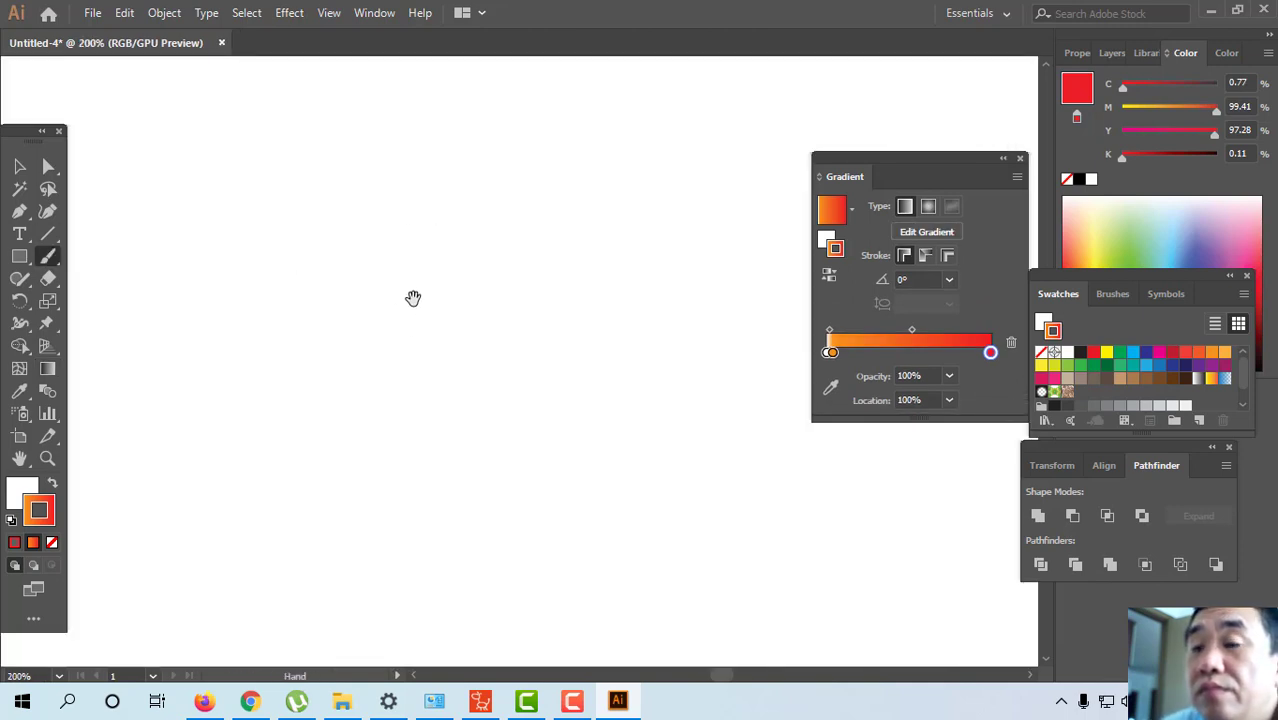
pyautogui.click(443, 212)
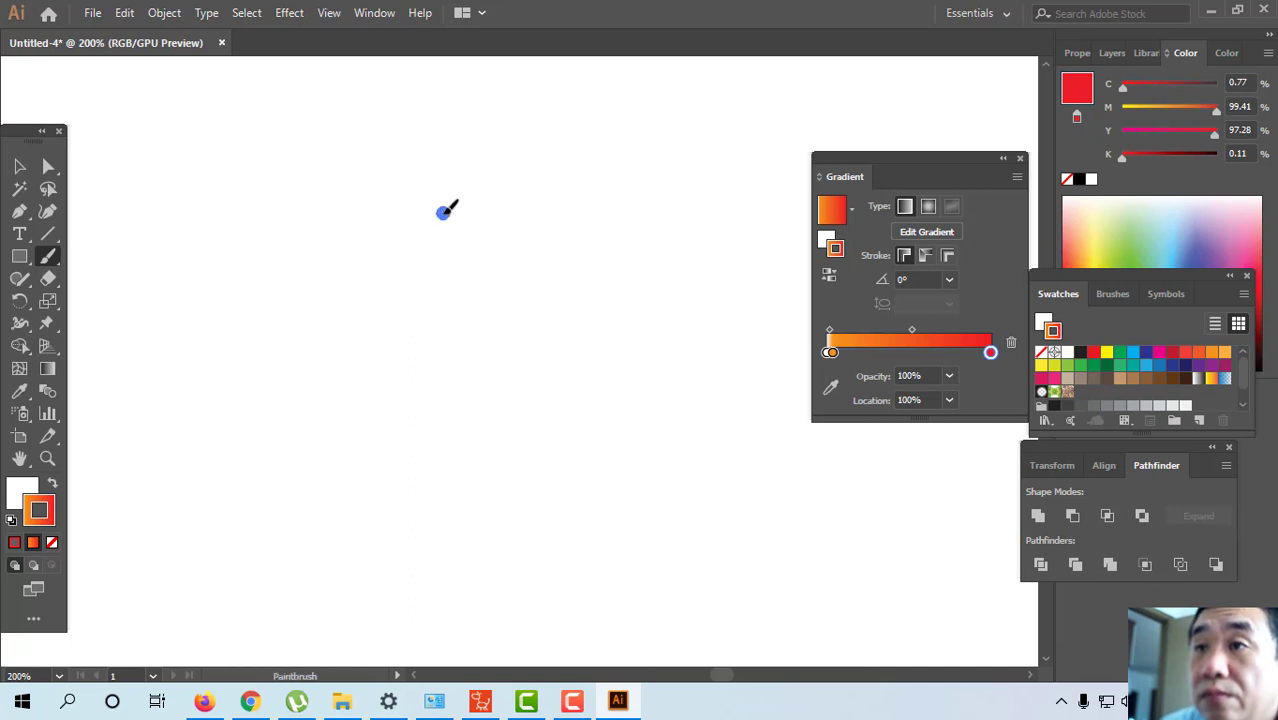
pyautogui.moveTo(443, 212)
pyautogui.mouseDown()
pyautogui.moveTo(408, 288)
pyautogui.moveTo(414, 362)
pyautogui.mouseUp()
pyautogui.hotkey('ctrl', 'z')
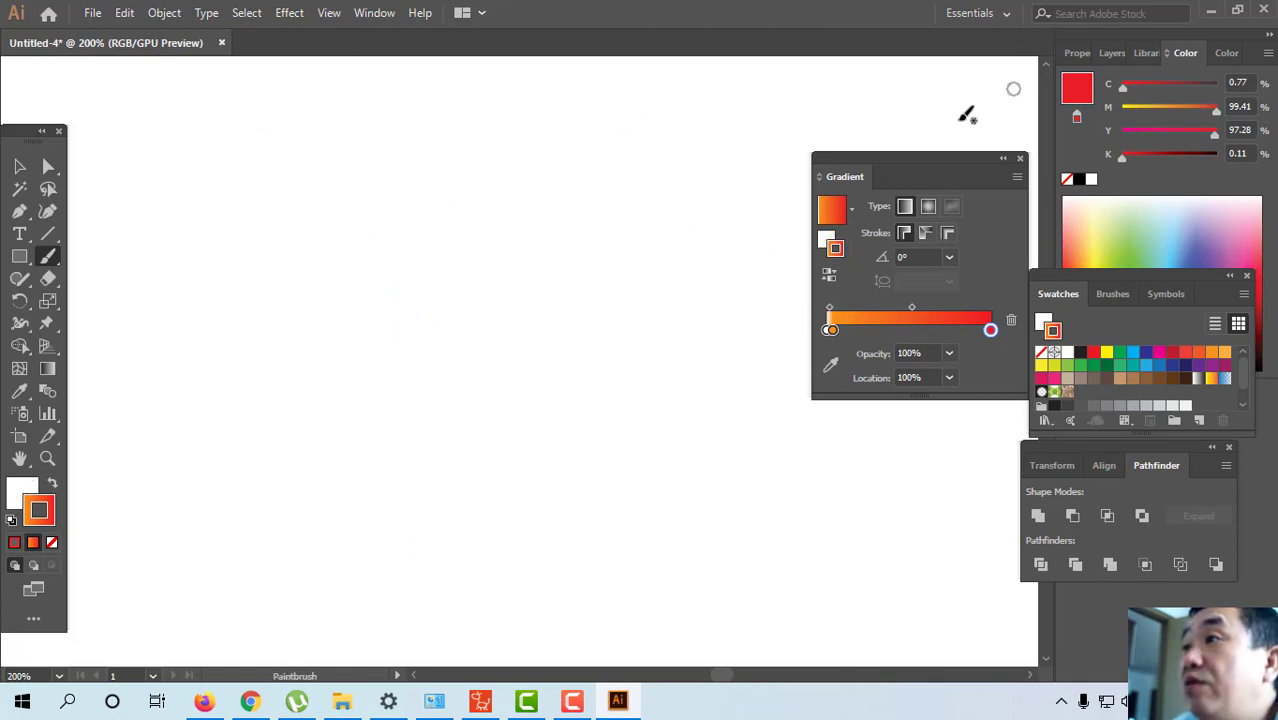
# Bring up the full brush list and try the third, small calligraphic brush with a test stroke on the artboard.
pyautogui.click(1115, 294)
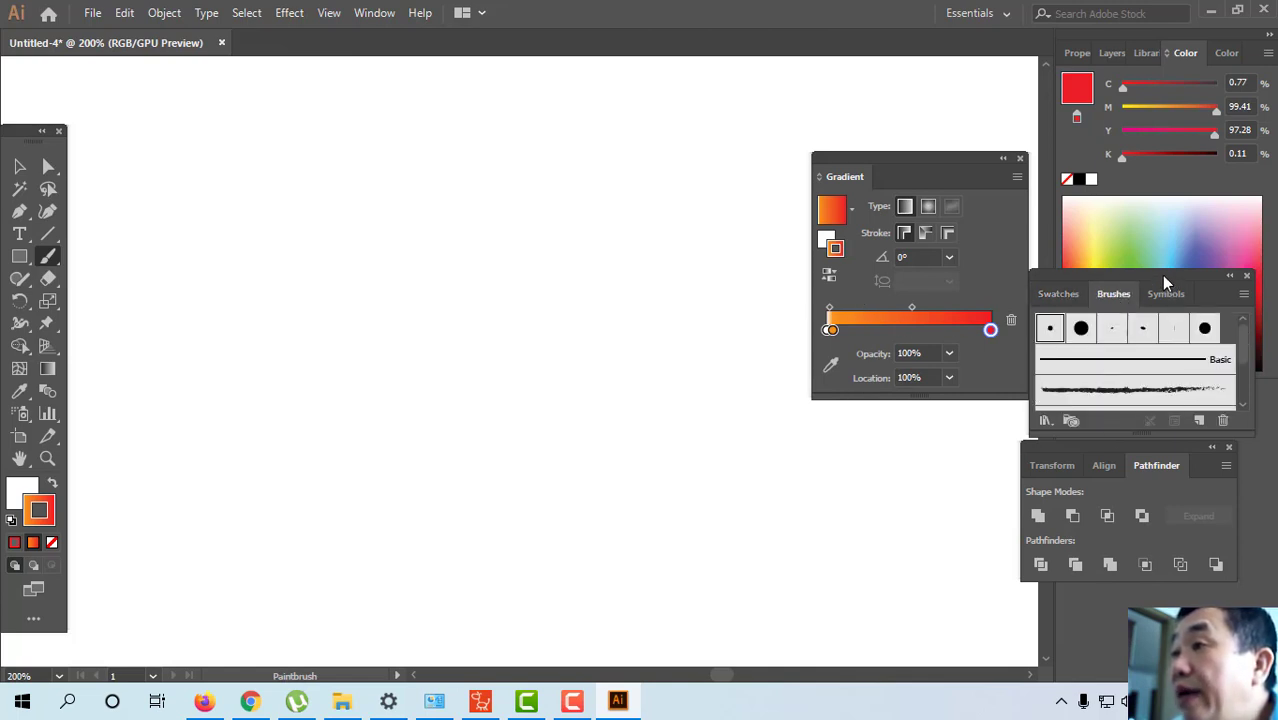
pyautogui.moveTo(1161, 275); pyautogui.dragTo(546, 61)
pyautogui.moveTo(659, 237)
pyautogui.mouseDown()
pyautogui.moveTo(661, 331)
pyautogui.moveTo(712, 496)
pyautogui.moveTo(728, 496)
pyautogui.mouseUp()
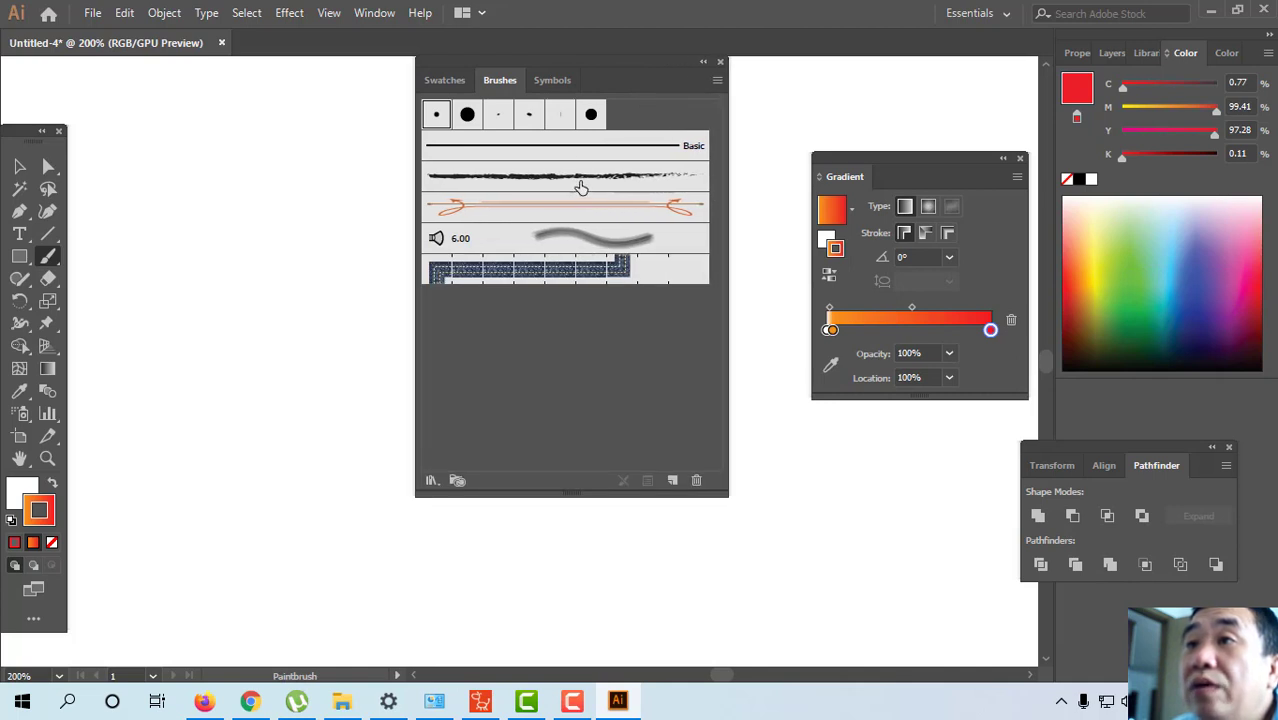
pyautogui.click(499, 116)
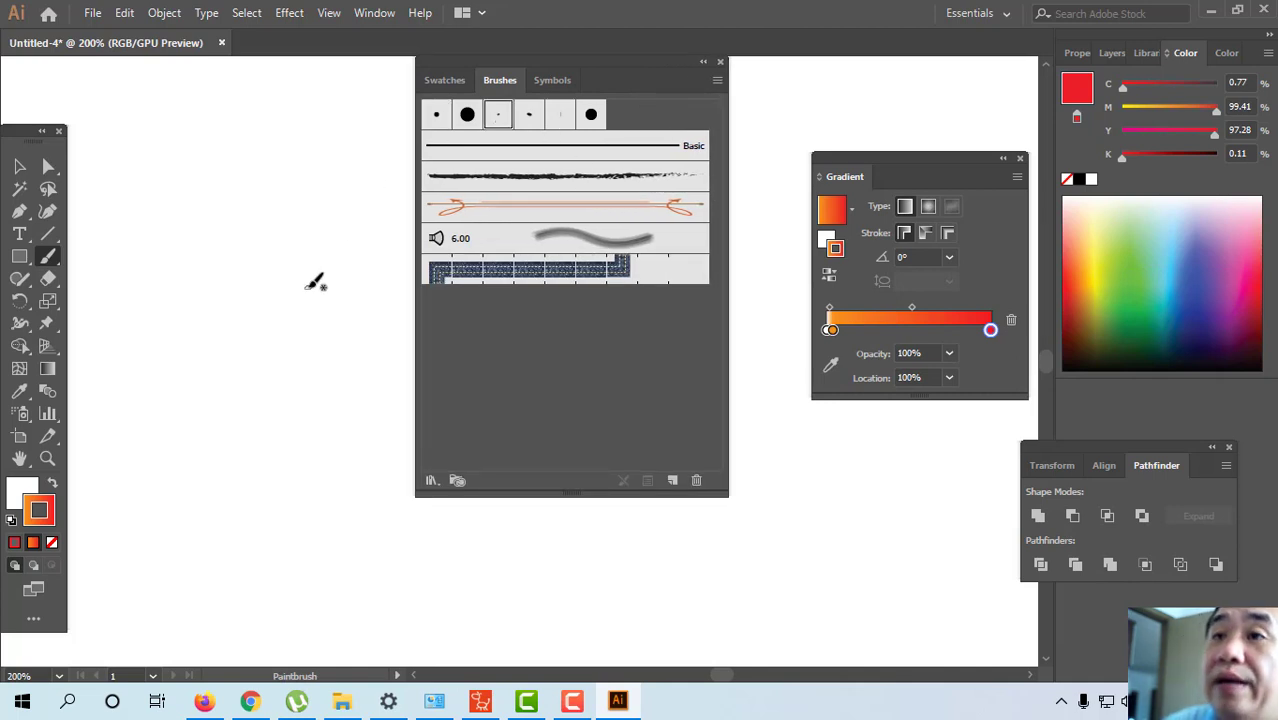
pyautogui.moveTo(337, 193); pyautogui.dragTo(304, 302)
pyautogui.hotkey('ctrl', 'z')
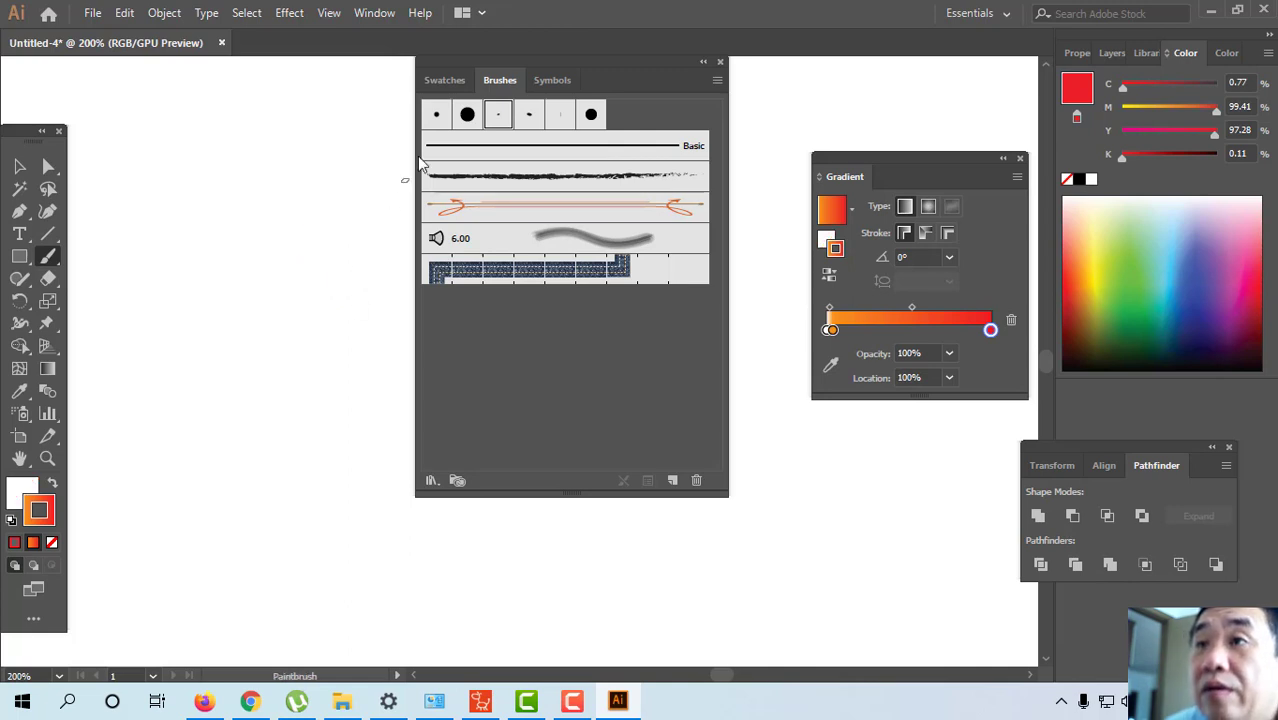
# Return to the first round calligraphic brush, try it with a test stroke, and put the brush list away.
pyautogui.click(436, 114)
pyautogui.moveTo(316, 188); pyautogui.dragTo(314, 322)
pyautogui.hotkey('ctrl', 'z')
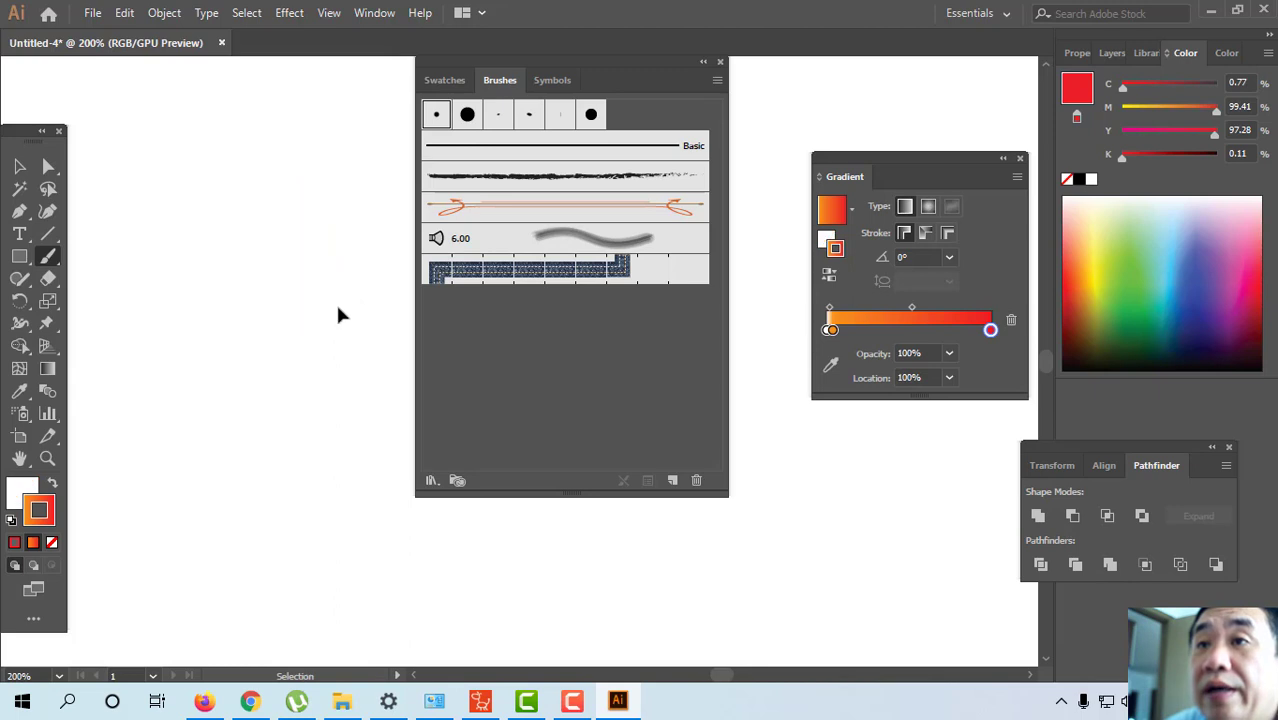
pyautogui.click(720, 62)
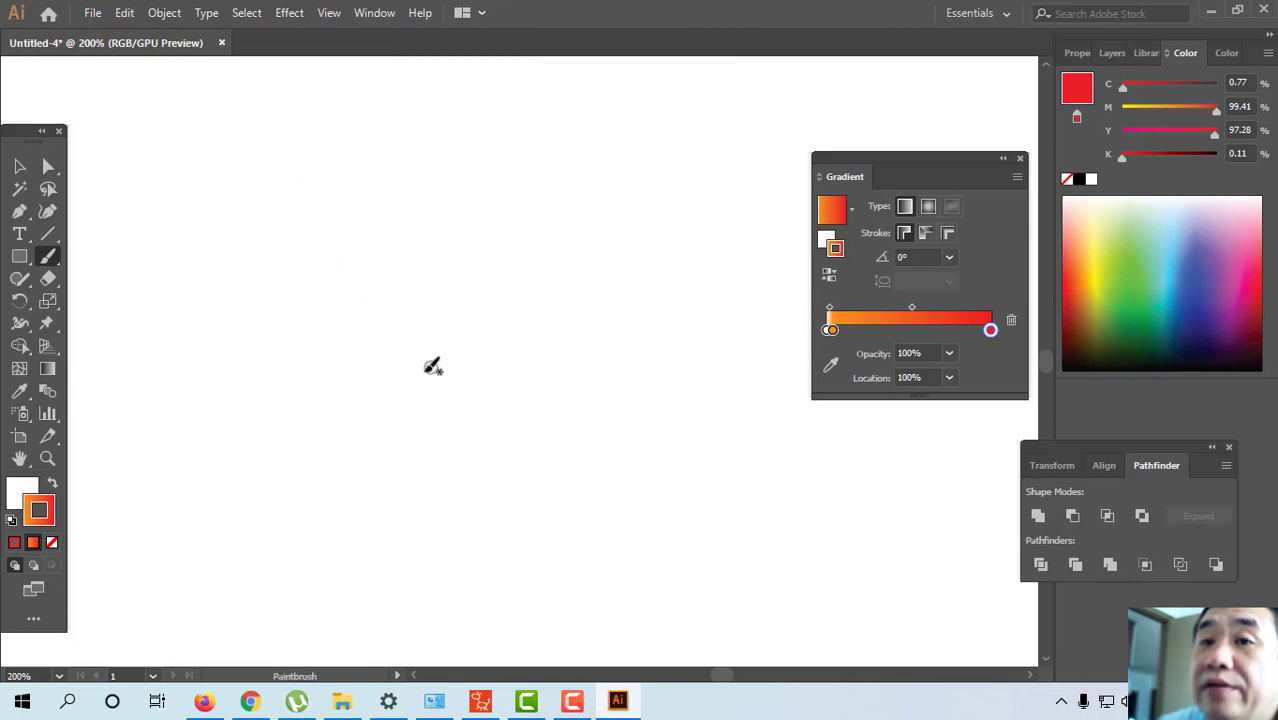
# Paint a closed flame-shaped outline with the Paintbrush and set the fill to the orange-to-red linear gradient.
pyautogui.moveTo(422, 371)
pyautogui.mouseDown()
pyautogui.moveTo(420, 408)
pyautogui.moveTo(390, 325)
pyautogui.moveTo(457, 234)
pyautogui.moveTo(461, 178)
pyautogui.moveTo(481, 312)
pyautogui.moveTo(474, 360)
pyautogui.moveTo(422, 418)
pyautogui.mouseUp()
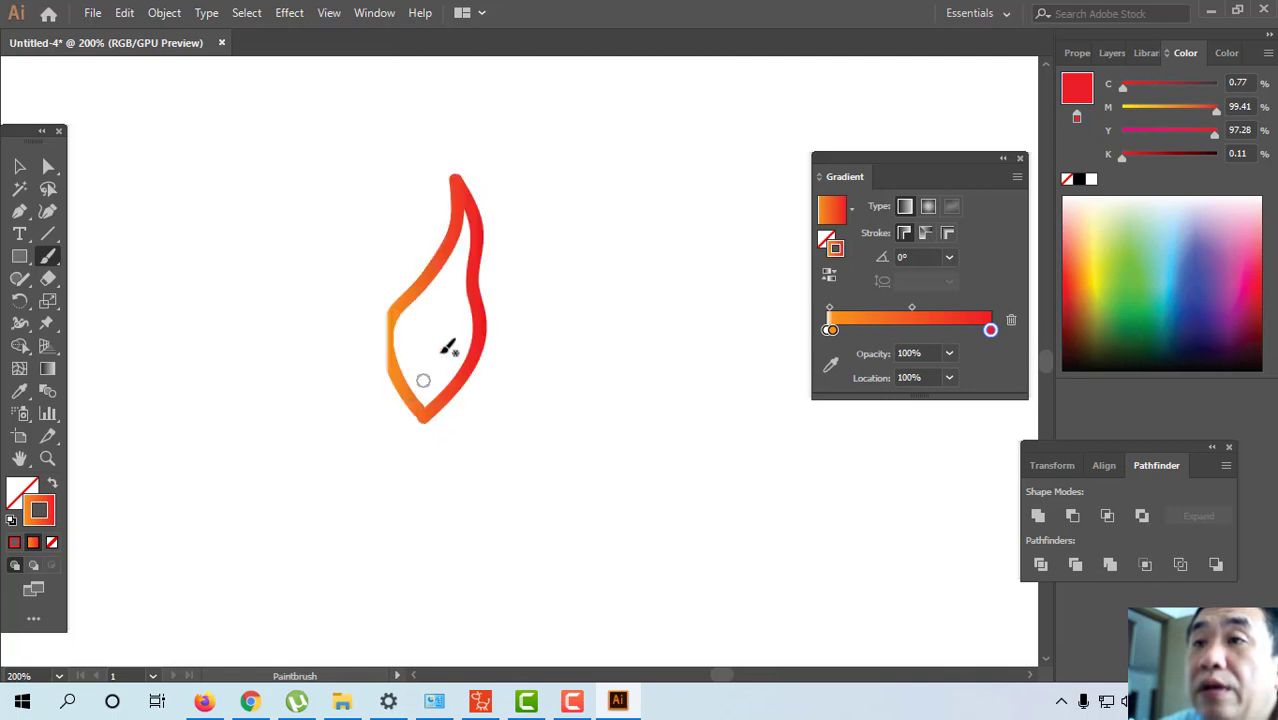
pyautogui.scroll(1, 445, 346)
pyautogui.hscroll(-1, 445, 346)
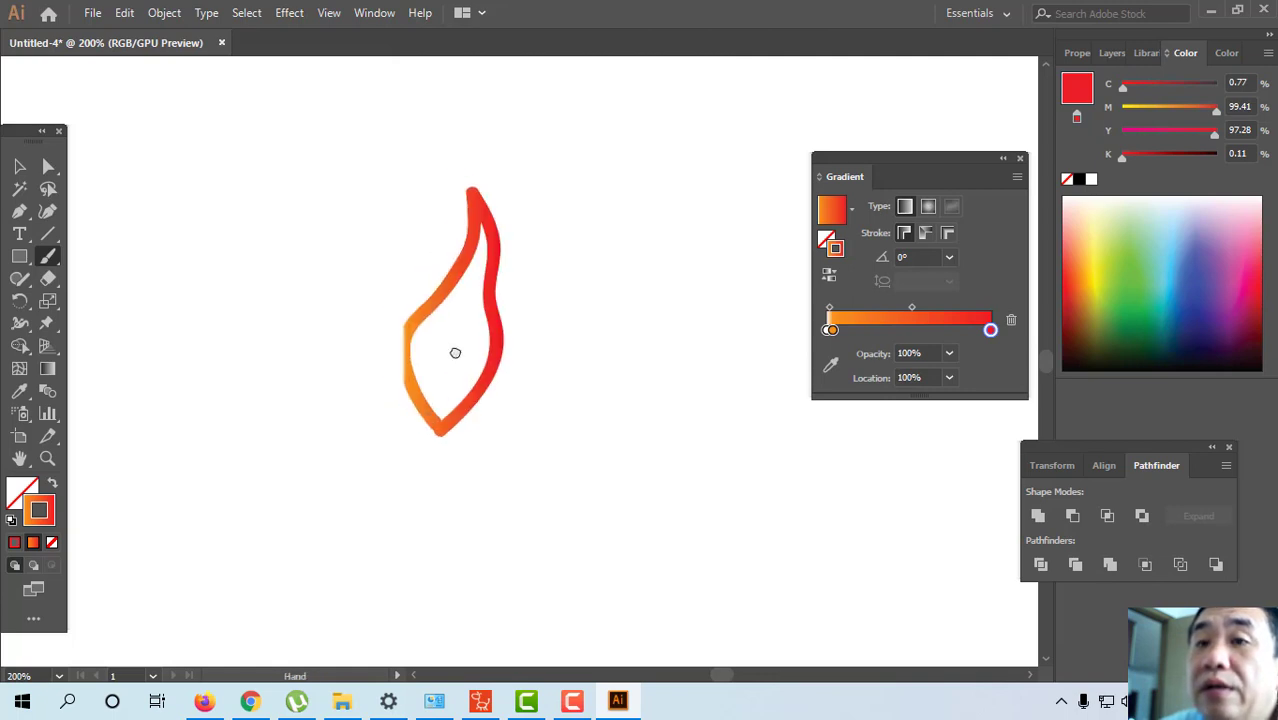
pyautogui.click(24, 490)
pyautogui.click(870, 320)
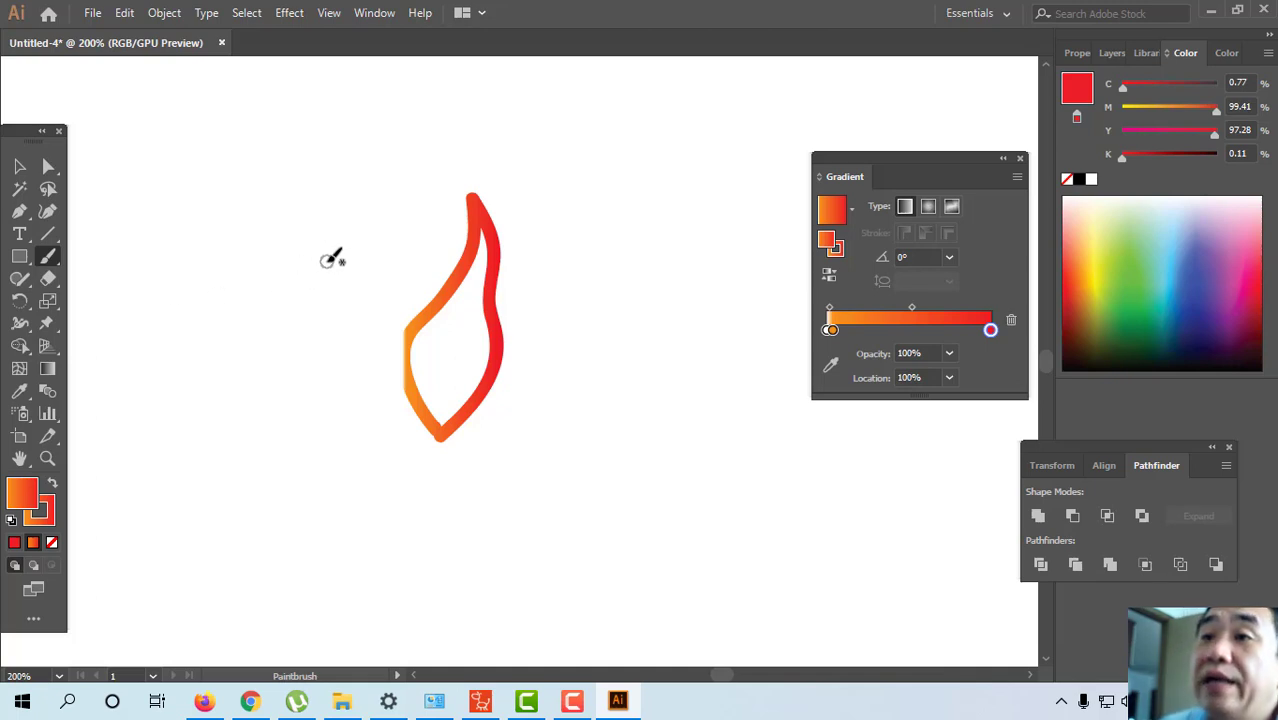
# Expand the appearance of the painted flame outline and ungroup the resulting shapes.
pyautogui.click(19, 166)
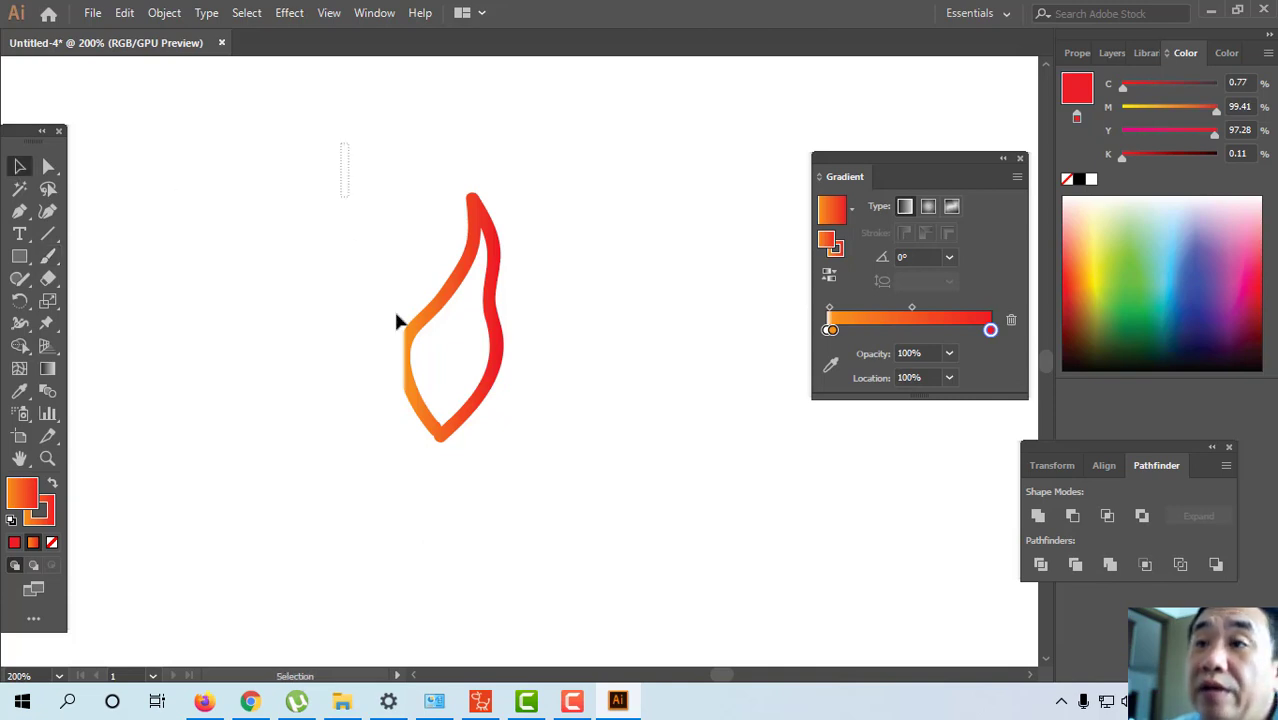
pyautogui.moveTo(396, 320); pyautogui.dragTo(573, 513)
pyautogui.click(160, 14)
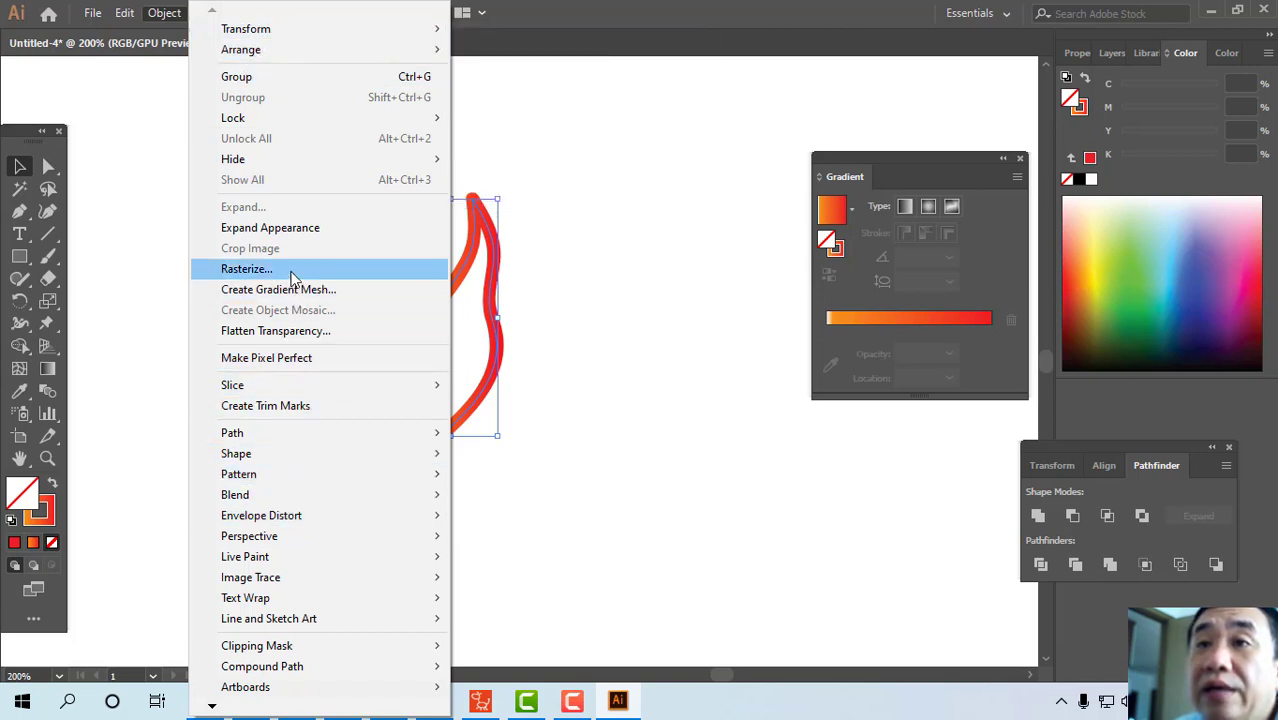
pyautogui.click(314, 228)
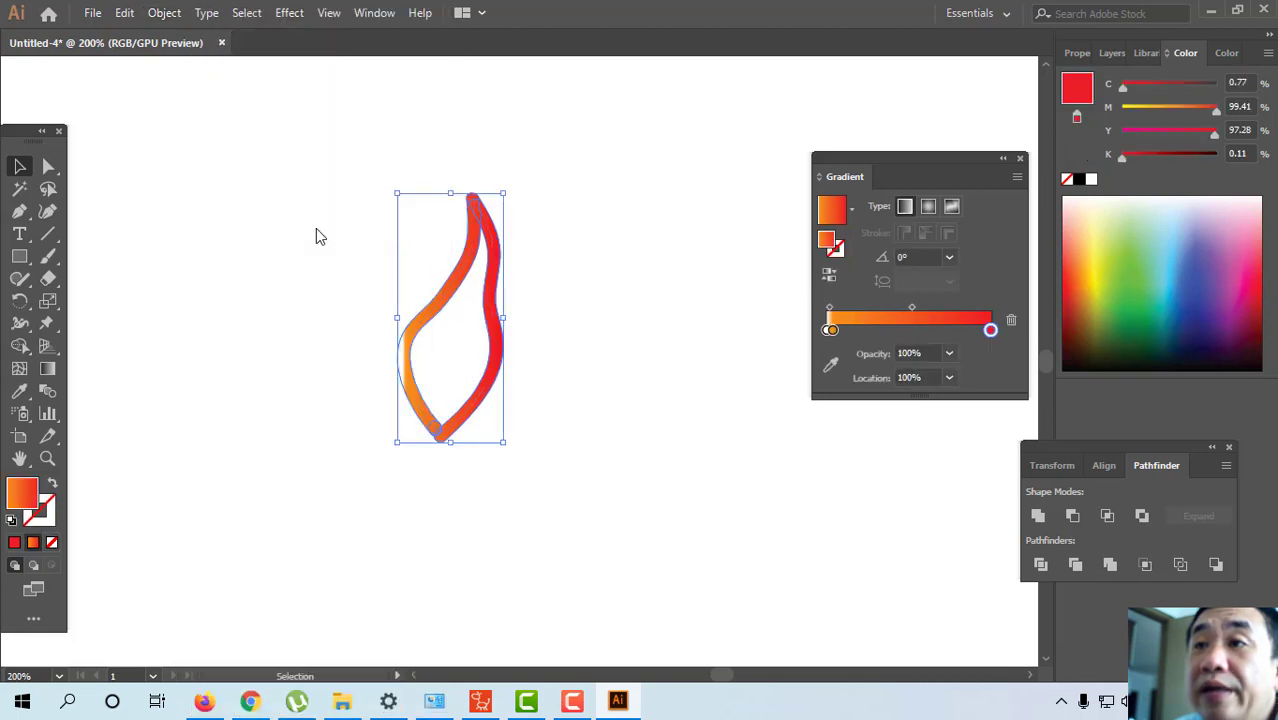
pyautogui.click(556, 332)
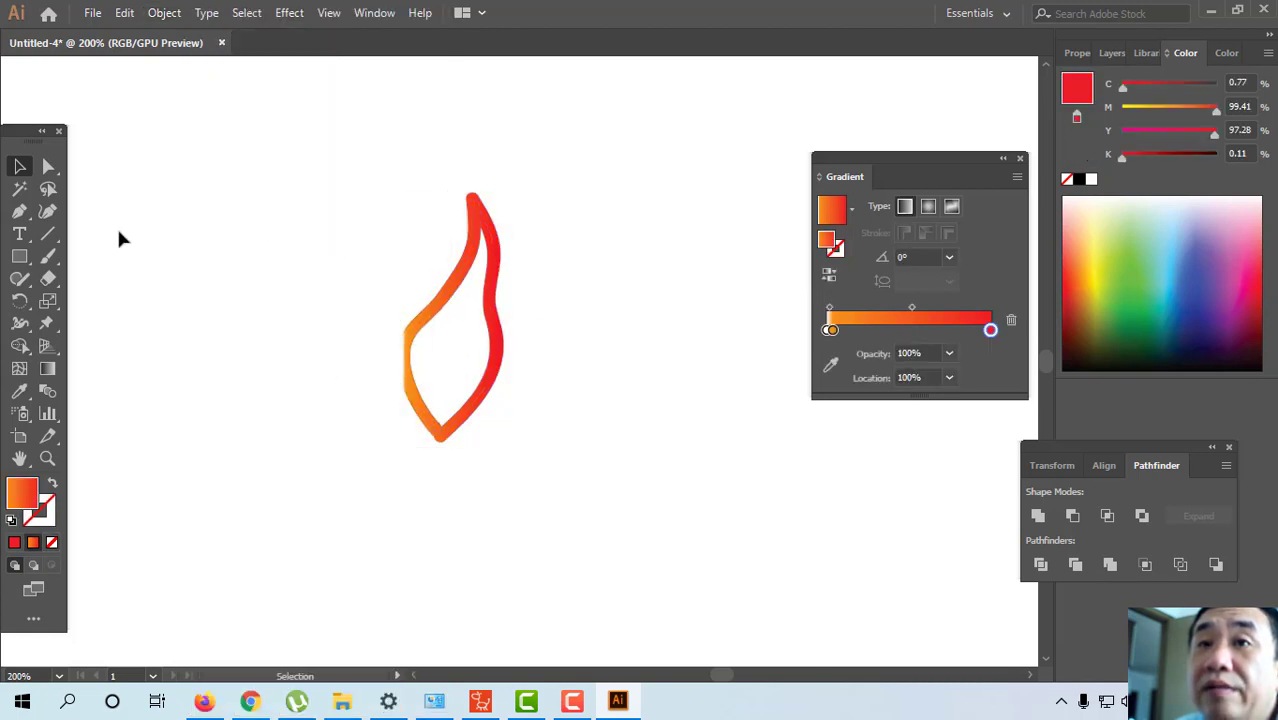
pyautogui.moveTo(279, 100); pyautogui.dragTo(569, 496)
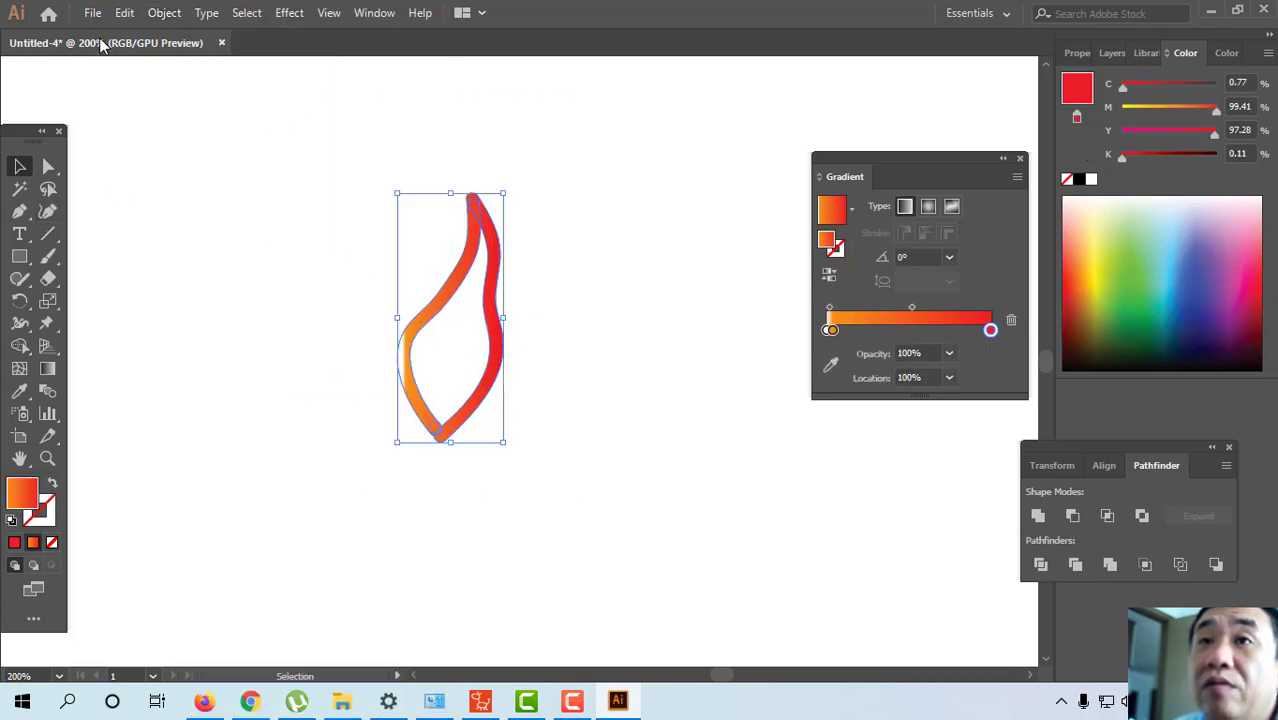
pyautogui.click(164, 13)
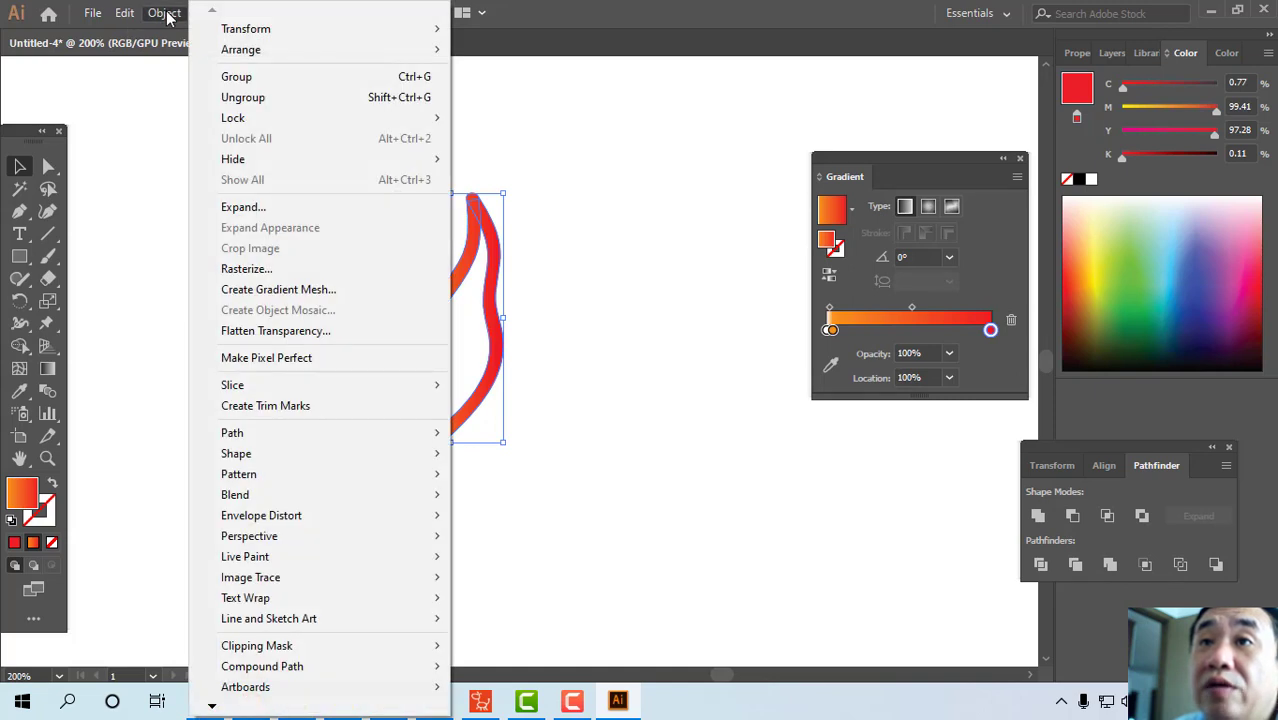
pyautogui.click(236, 97)
pyautogui.click(577, 396)
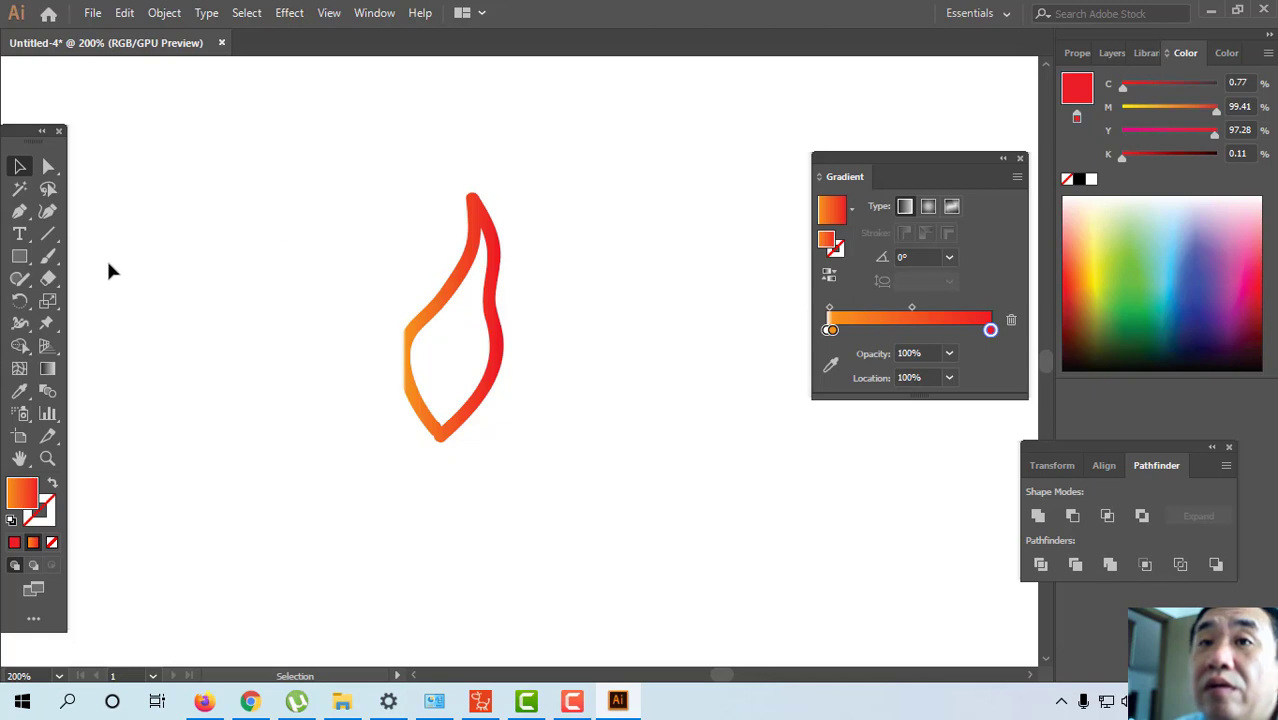
# Delete the expanded flame outline and the small leftover dot from the artboard.
pyautogui.click(438, 316)
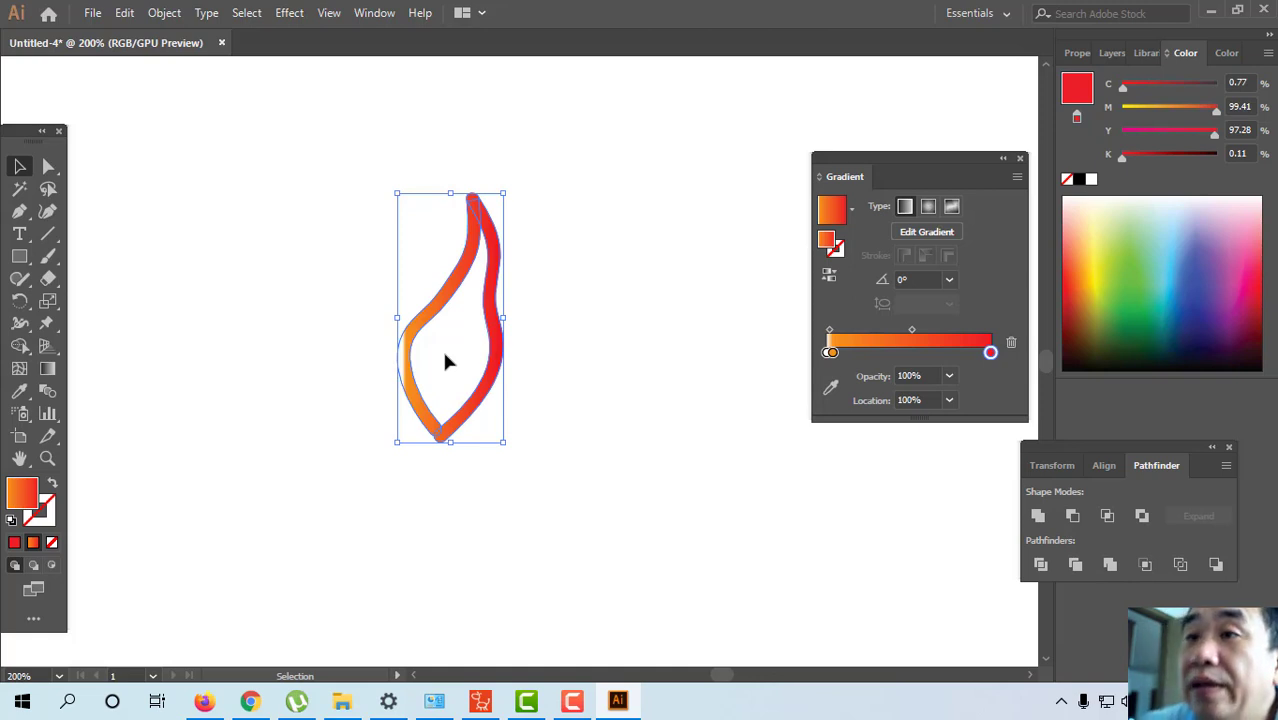
pyautogui.press('Delete')
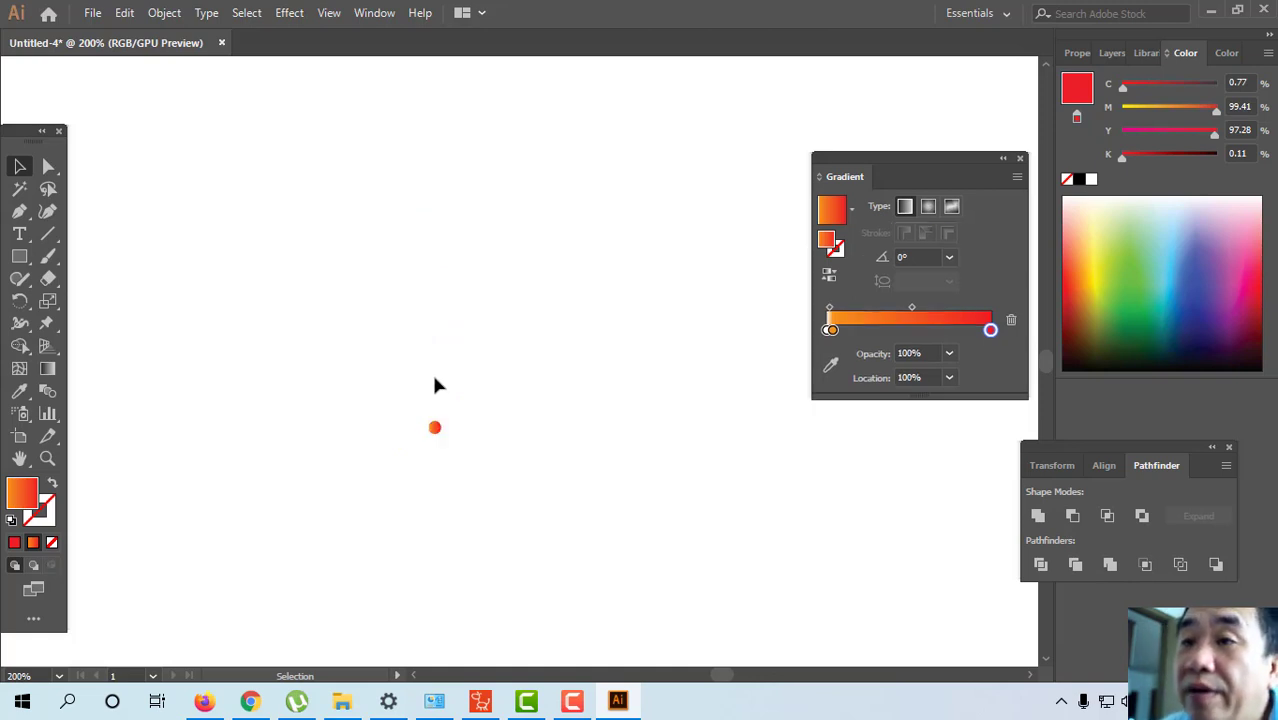
pyautogui.moveTo(320, 334); pyautogui.dragTo(603, 571)
pyautogui.press('Delete')
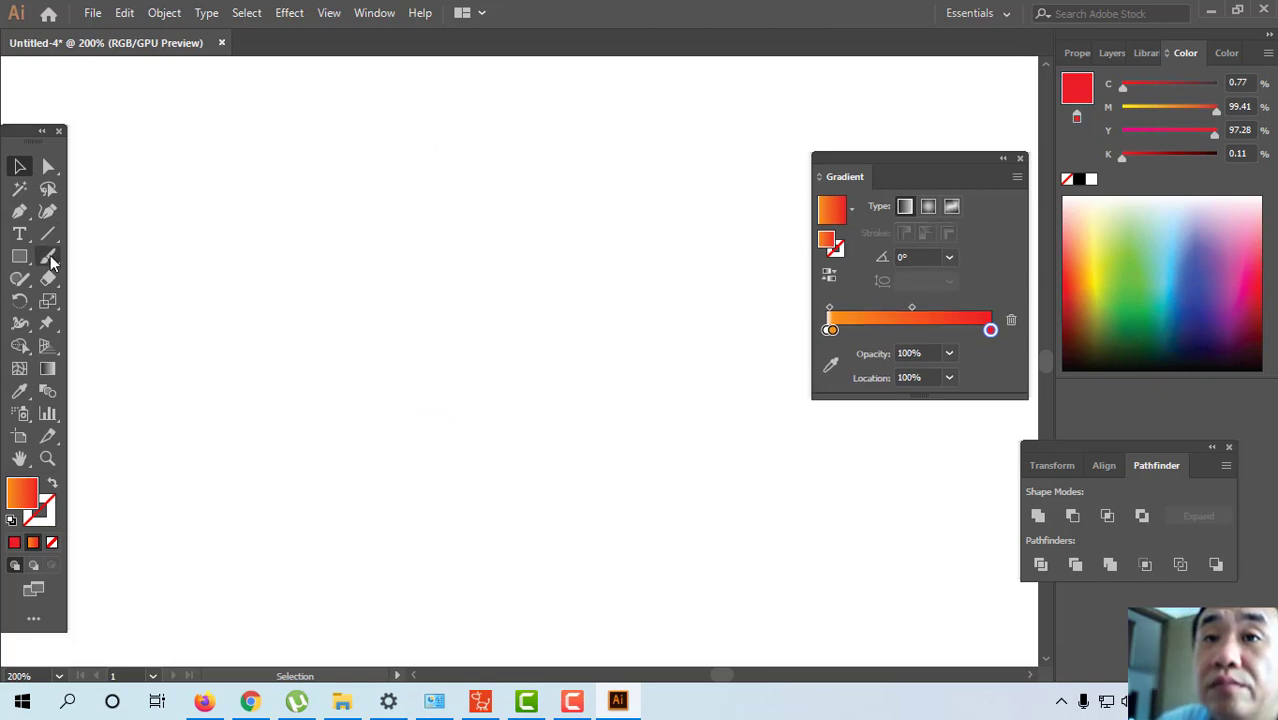
# Try to paint another tall, narrow flame outline with the Paintbrush.
pyautogui.moveTo(48, 258); pyautogui.dragTo(84, 256)
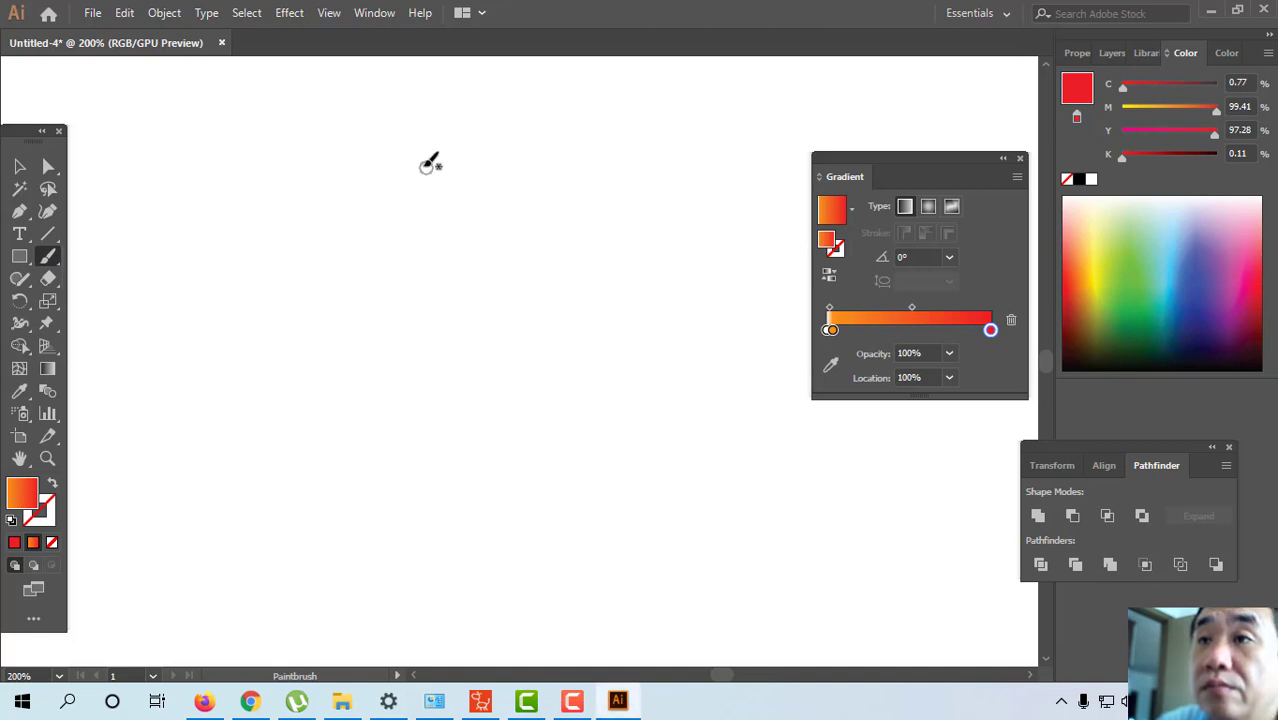
pyautogui.moveTo(400, 186)
pyautogui.mouseDown()
pyautogui.moveTo(369, 326)
pyautogui.moveTo(373, 379)
pyautogui.moveTo(407, 441)
pyautogui.moveTo(442, 303)
pyautogui.moveTo(425, 158)
pyautogui.mouseUp()
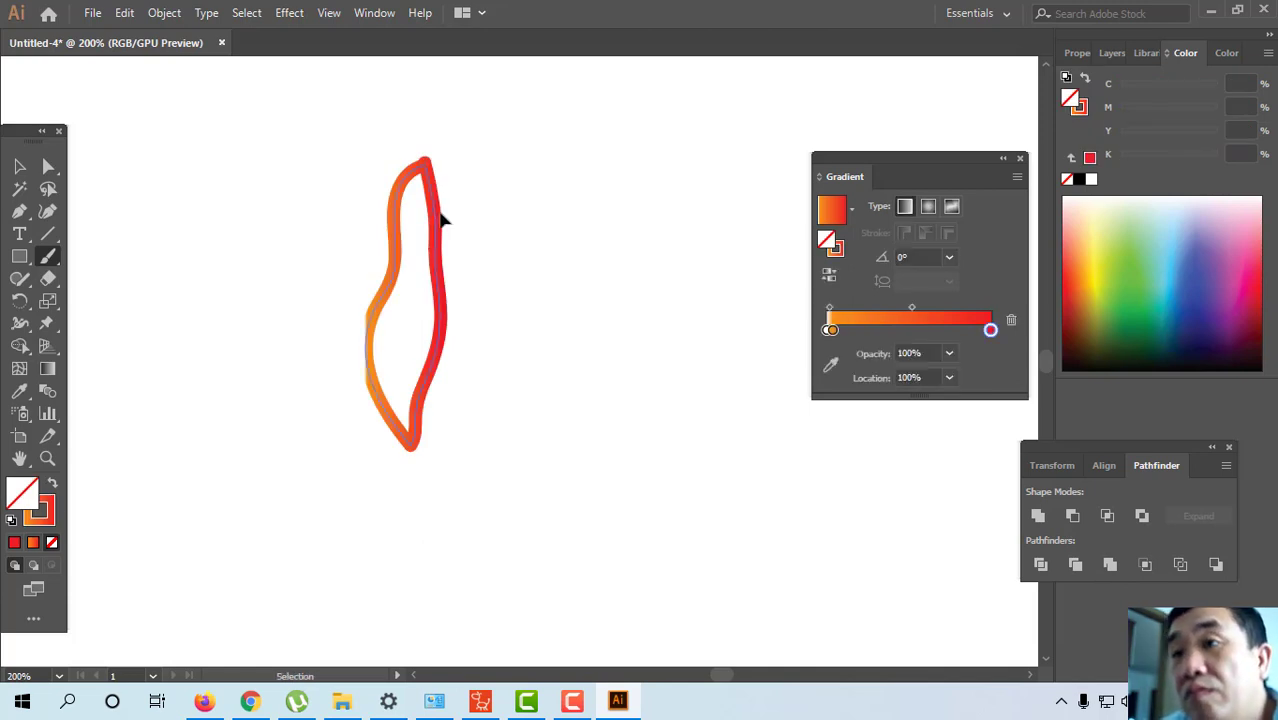
pyautogui.hotkey('ctrl', 'z')
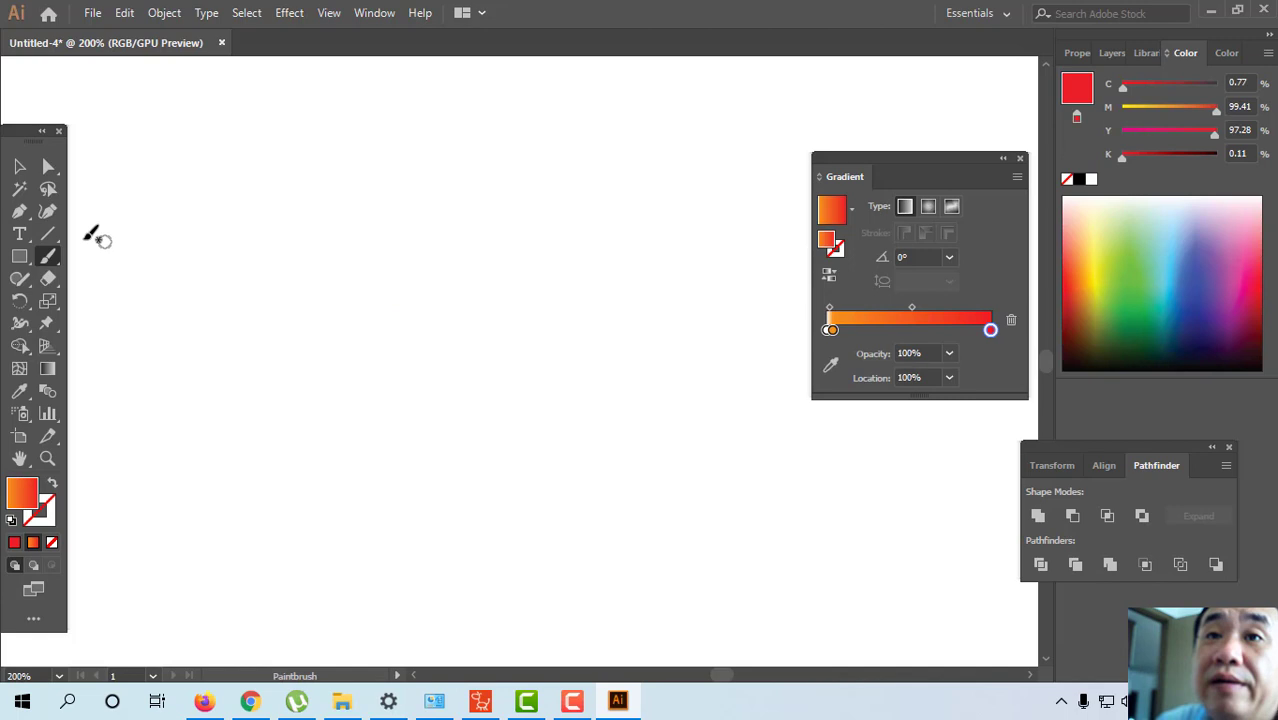
# Draw a closed, pointed flame shape with curved sides using the Pen tool, filled with the orange-to-red gradient and without a stroke.
pyautogui.click(19, 211)
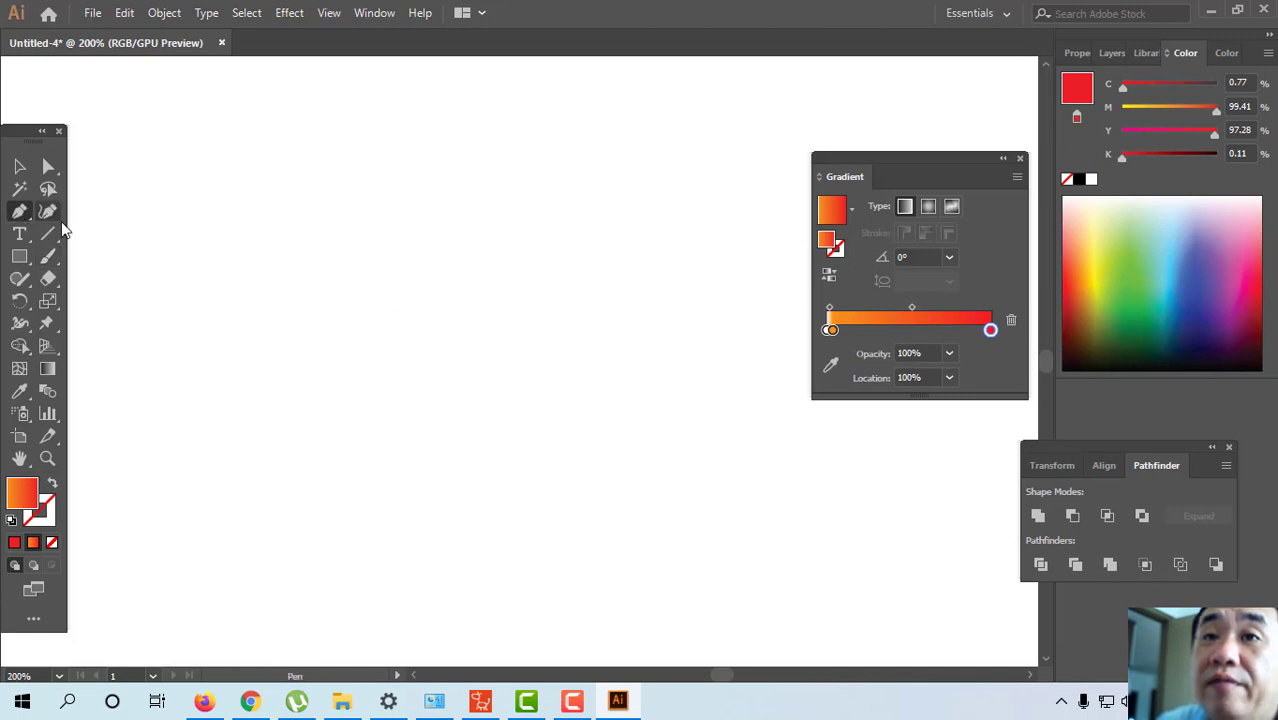
pyautogui.click(364, 375)
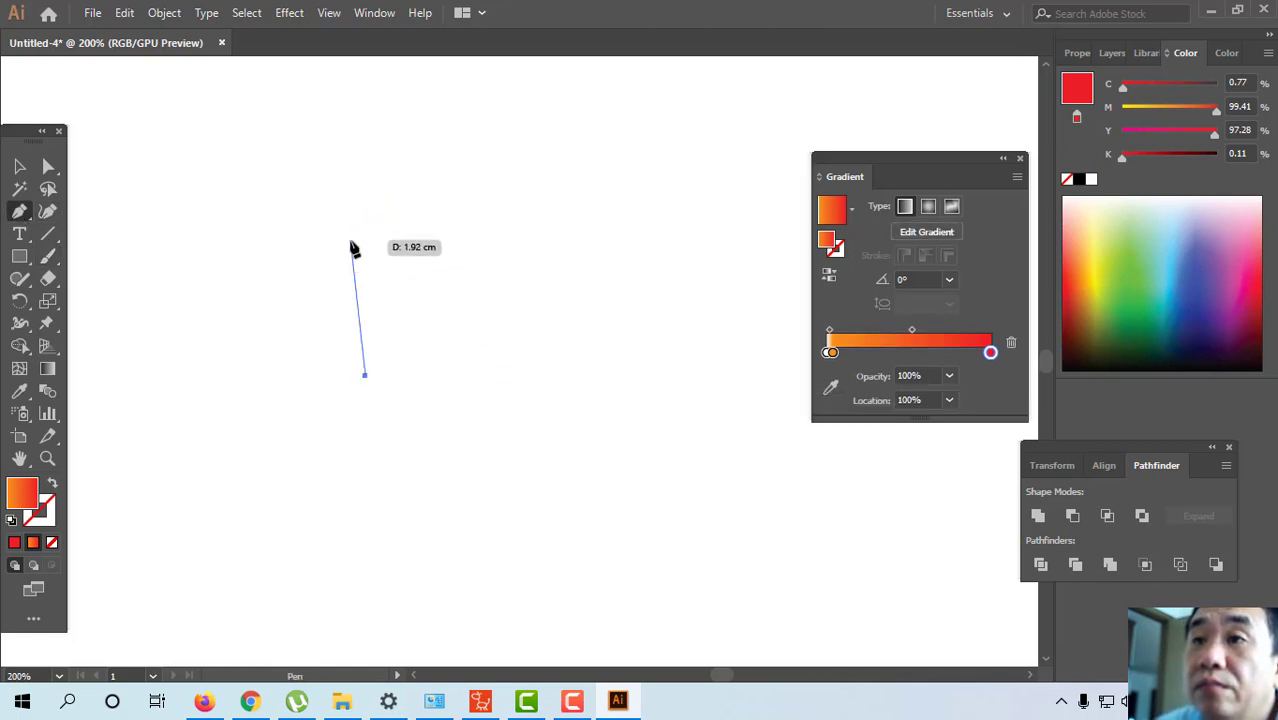
pyautogui.moveTo(355, 240); pyautogui.dragTo(368, 202)
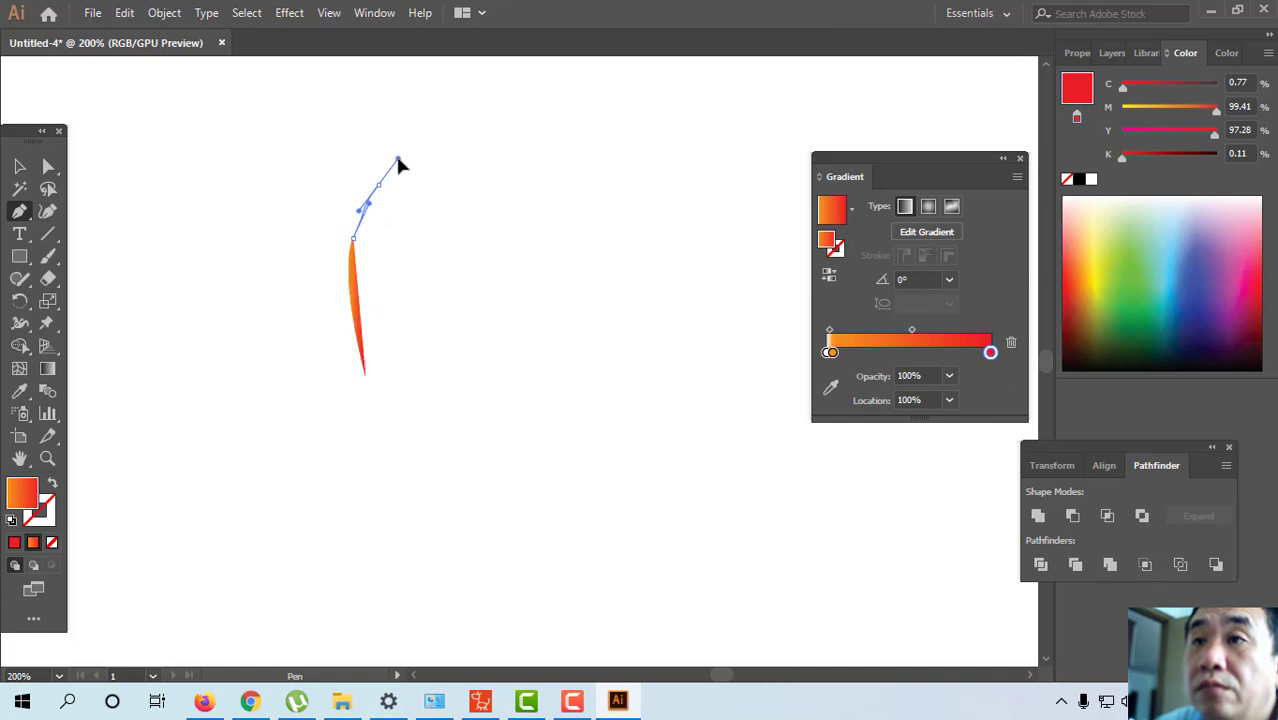
pyautogui.press('ctrl')
pyautogui.hotkey('ctrl', 'z')
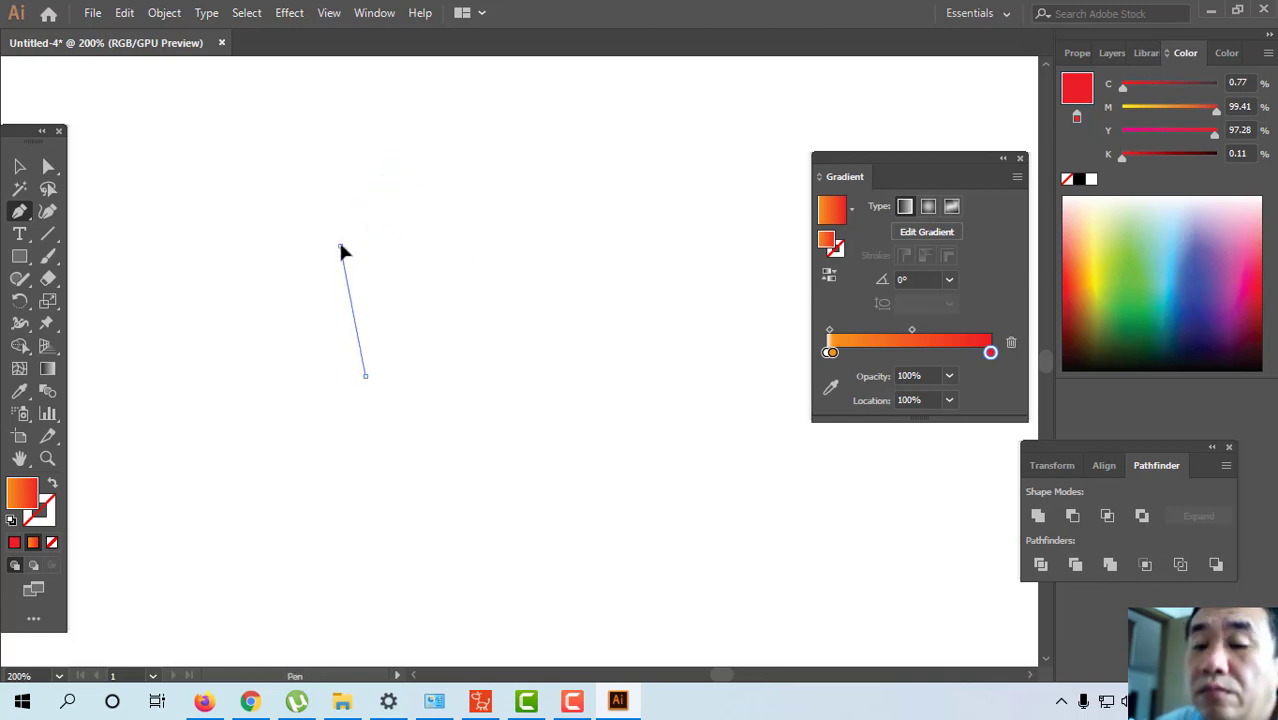
pyautogui.moveTo(352, 205); pyautogui.dragTo(364, 190)
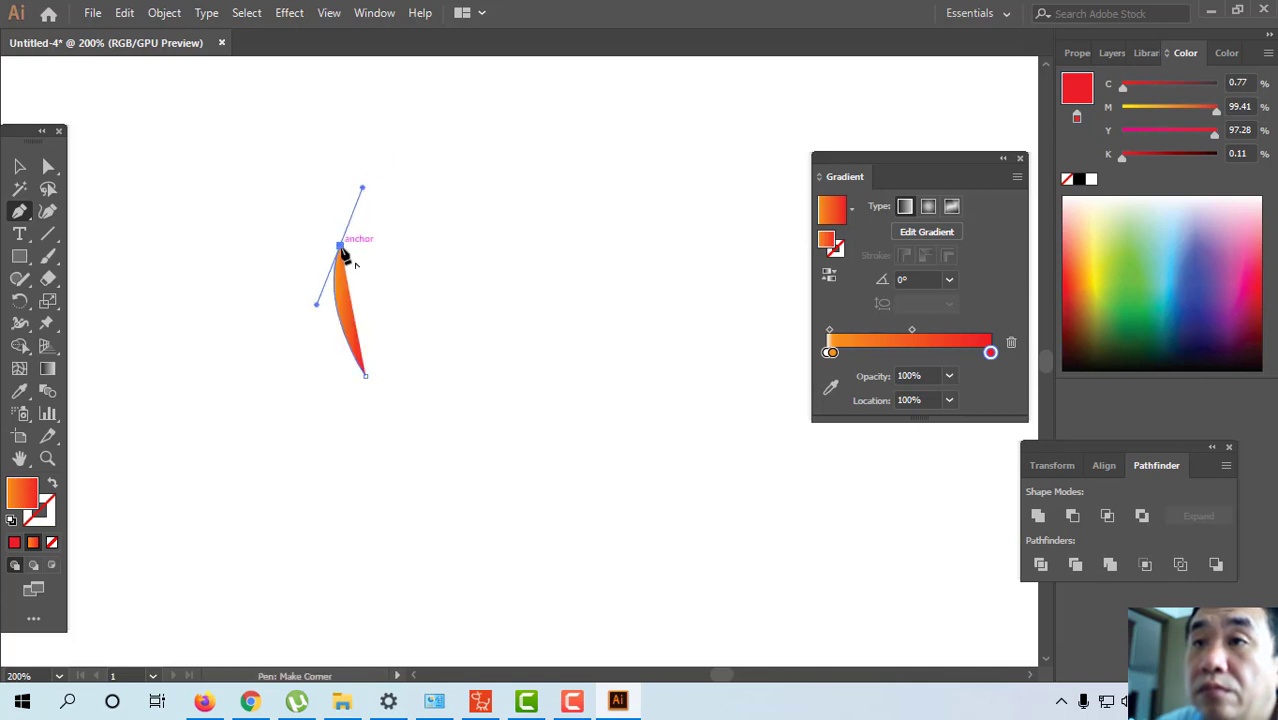
pyautogui.moveTo(341, 245); pyautogui.dragTo(405, 322)
pyautogui.click(393, 162)
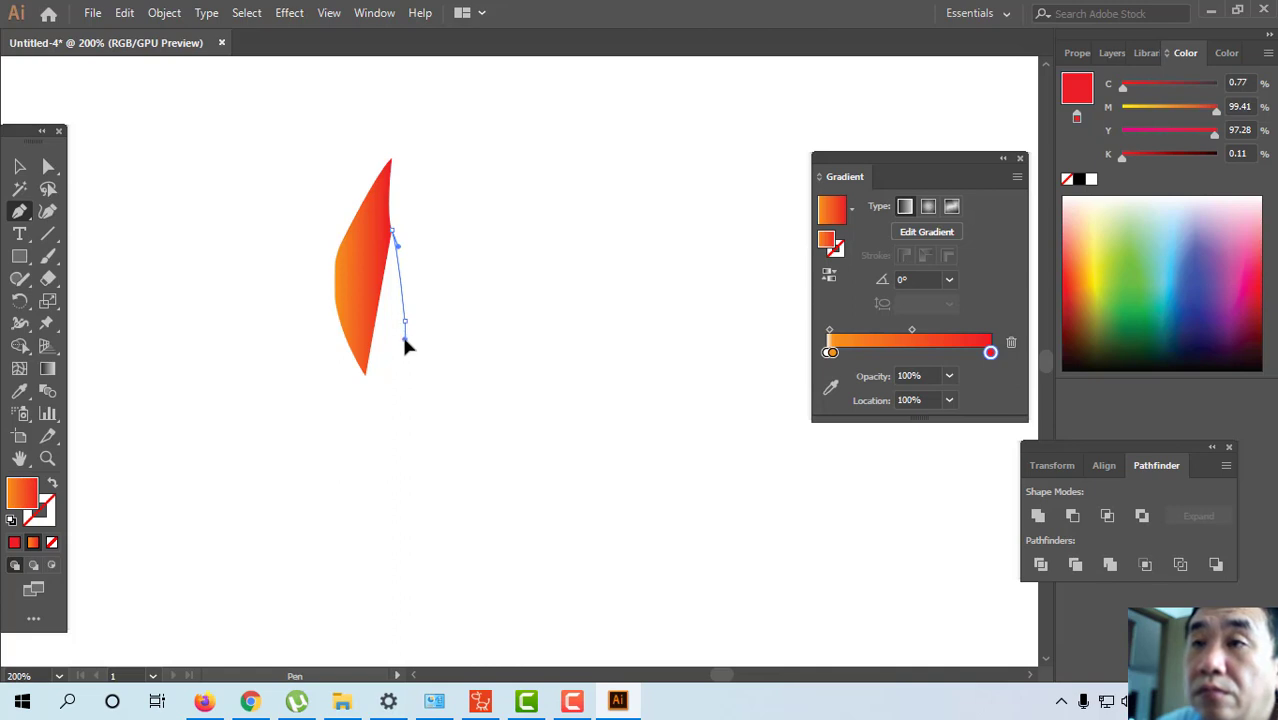
pyautogui.click(404, 340)
pyautogui.moveTo(401, 351); pyautogui.dragTo(399, 356)
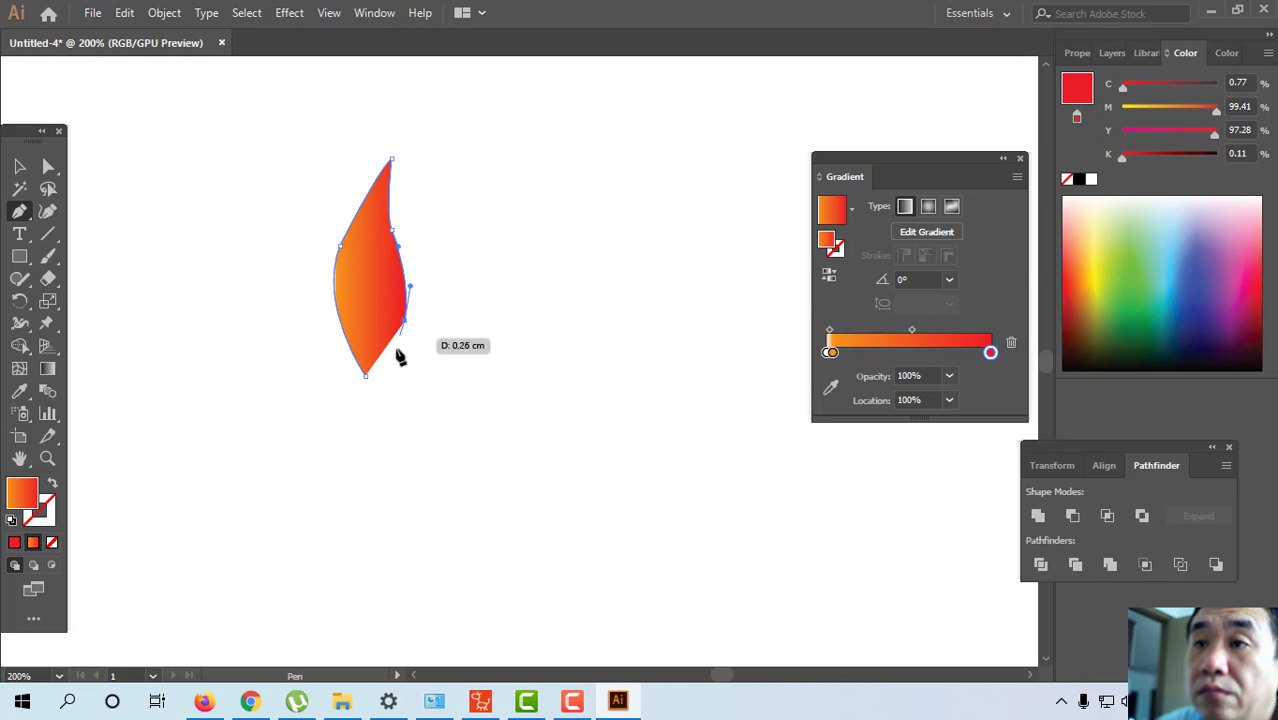
pyautogui.click(366, 377)
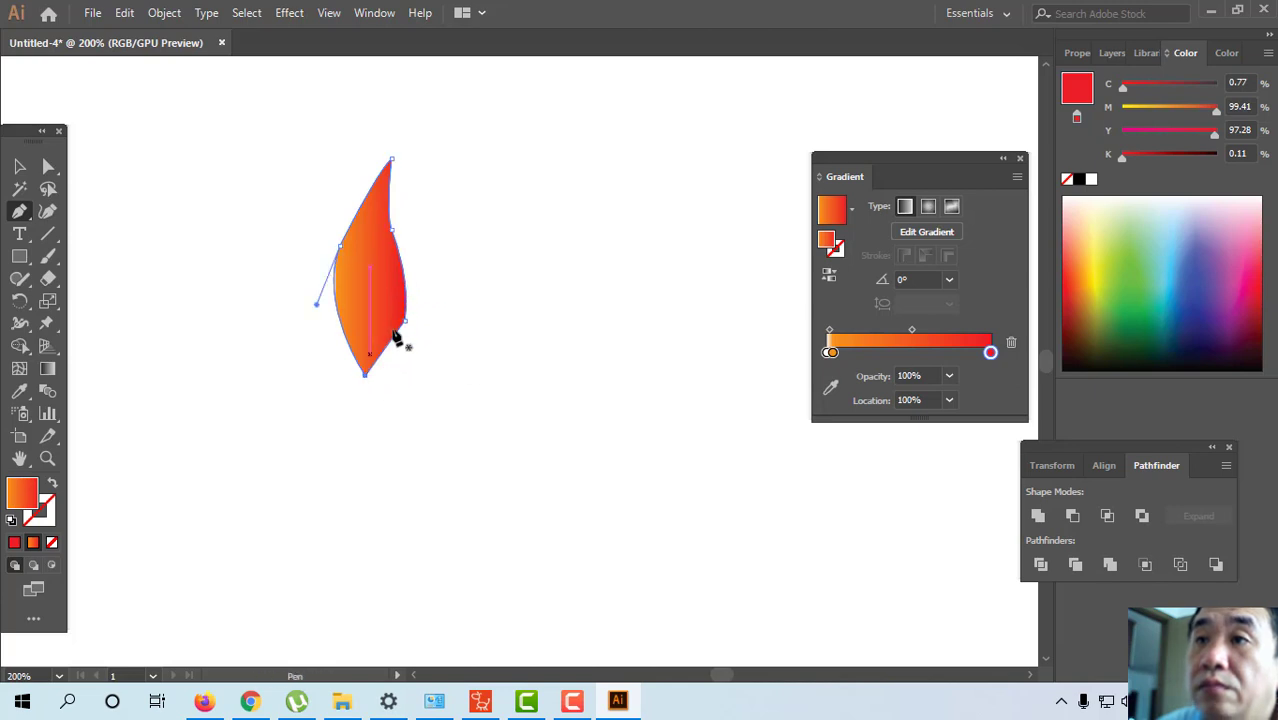
# Draw a tall, narrow flame with the Pen tool above and to the left of the first flame, using the same orange-to-red fill.
pyautogui.moveTo(443, 273); pyautogui.dragTo(457, 289)
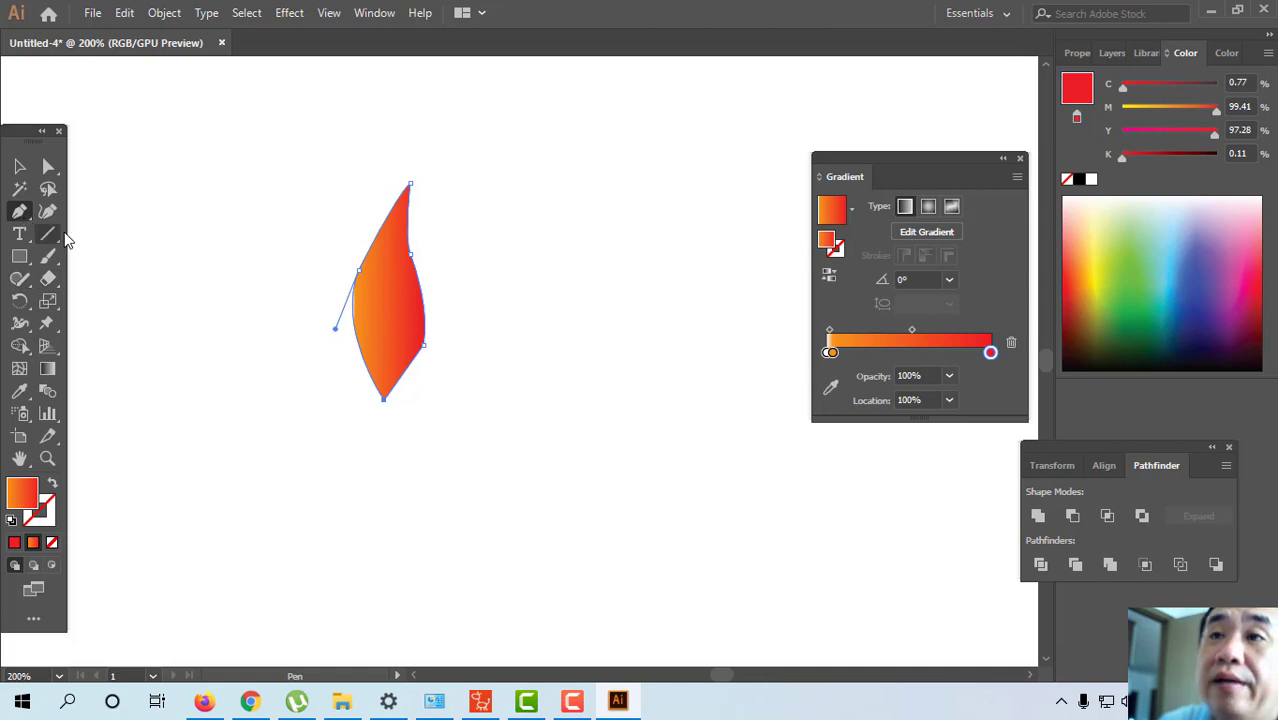
pyautogui.moveTo(465, 251); pyautogui.dragTo(457, 283)
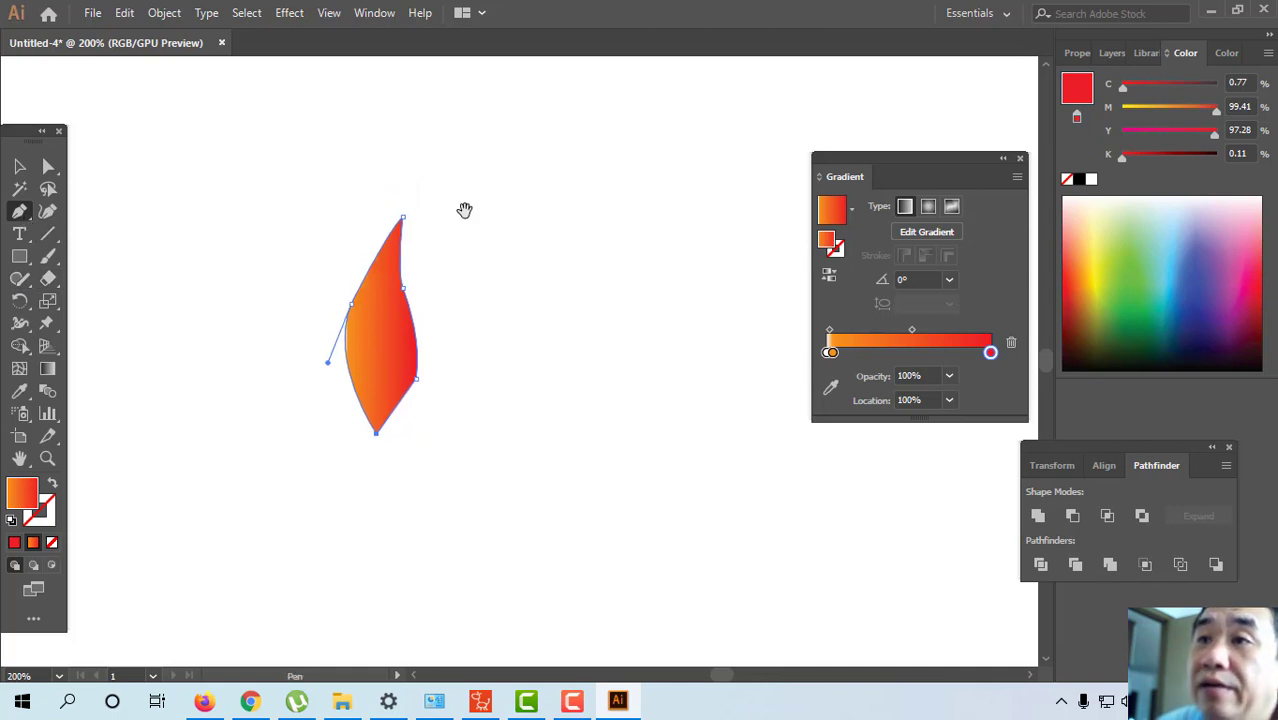
pyautogui.moveTo(464, 209); pyautogui.dragTo(484, 238)
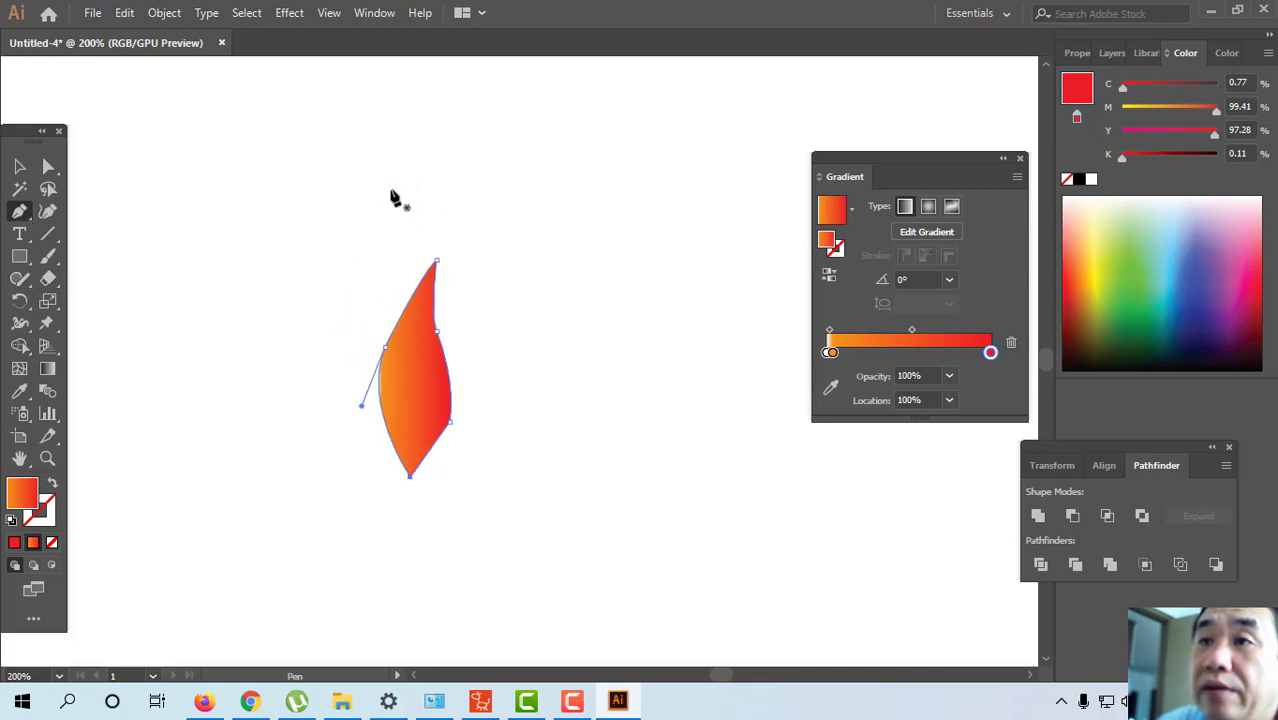
pyautogui.click(390, 196)
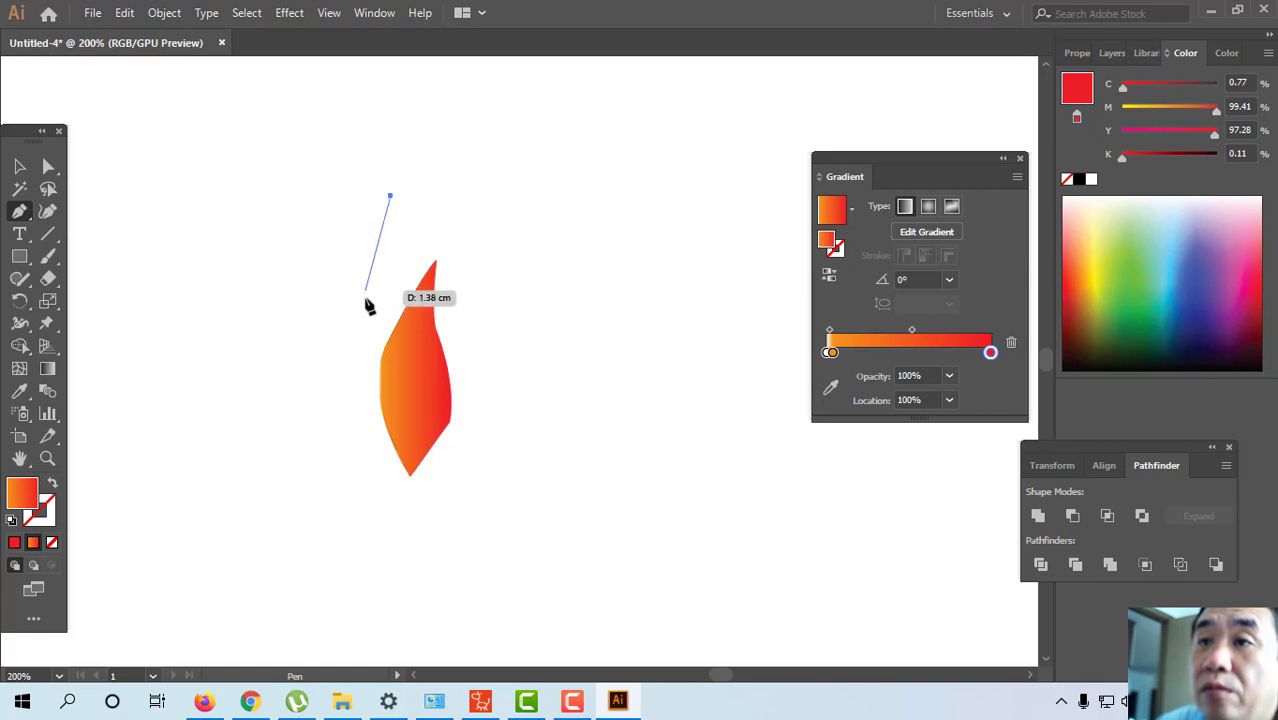
pyautogui.moveTo(369, 311); pyautogui.dragTo(376, 343)
pyautogui.click(379, 343)
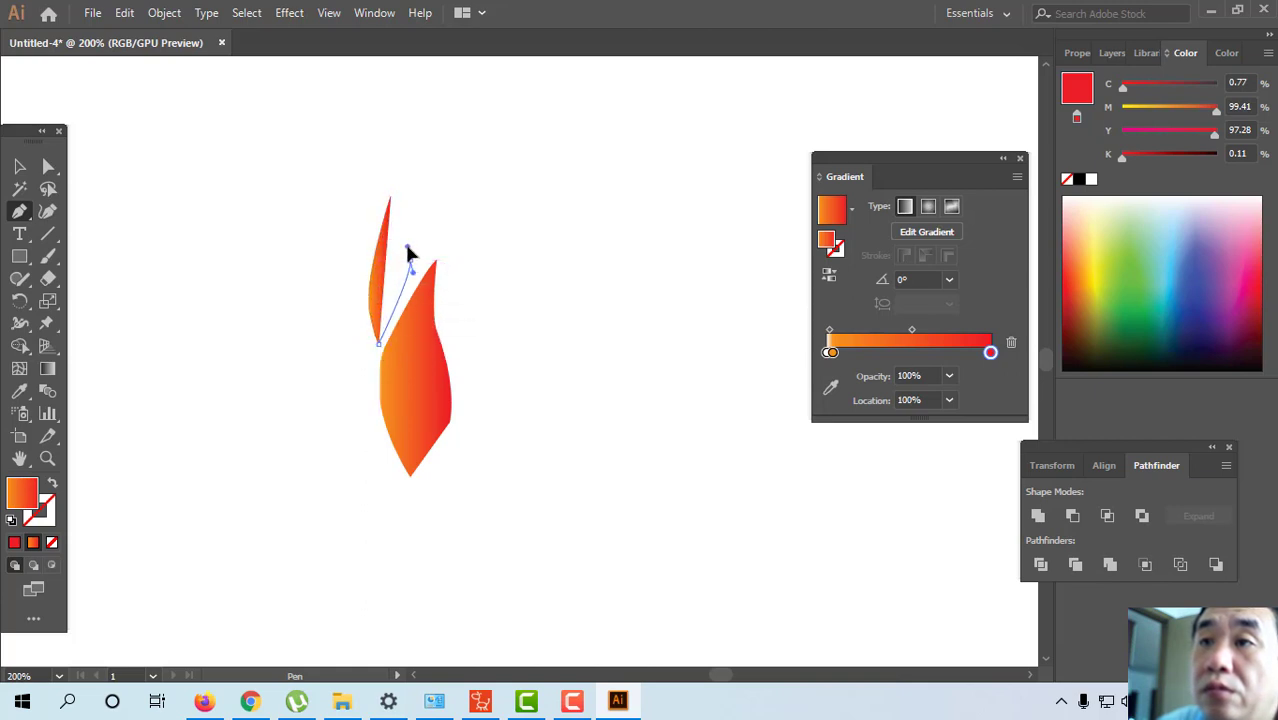
pyautogui.moveTo(409, 254); pyautogui.dragTo(394, 194)
# Draw a long, curved flame to the right of the first flame with the Pen tool.
pyautogui.press('space')
pyautogui.moveTo(410, 280); pyautogui.dragTo(375, 240)
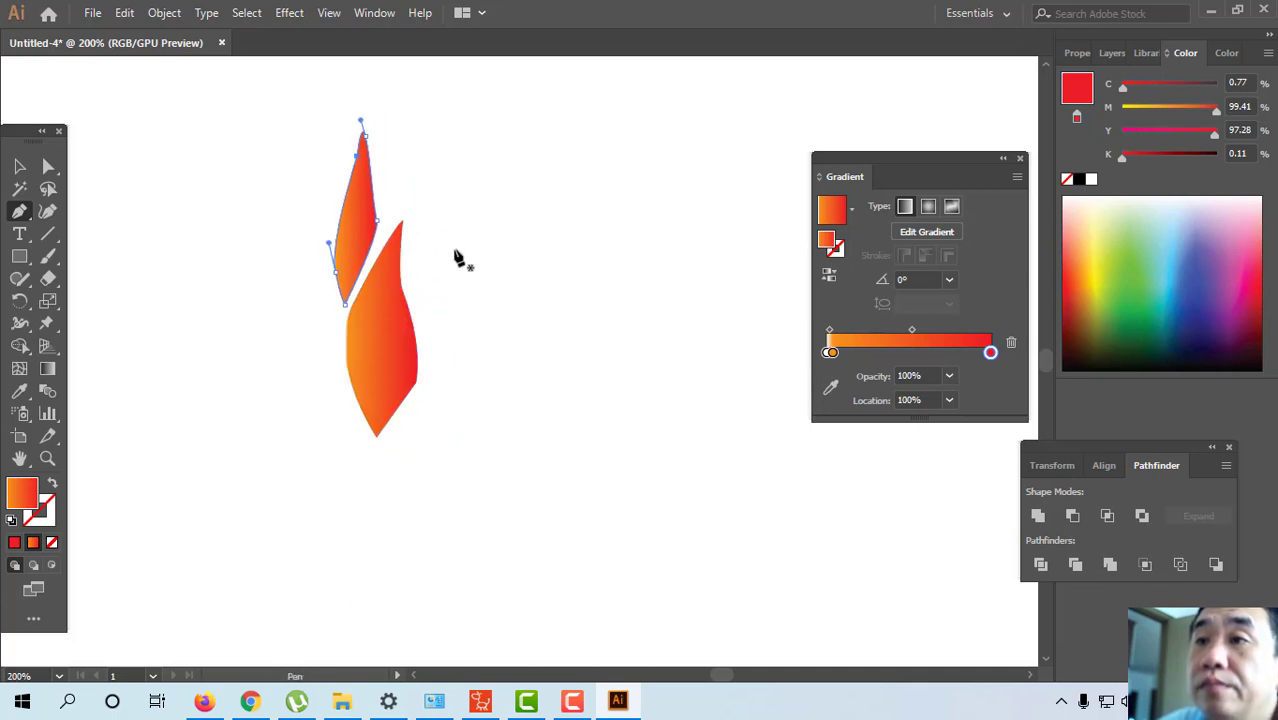
pyautogui.click(442, 167)
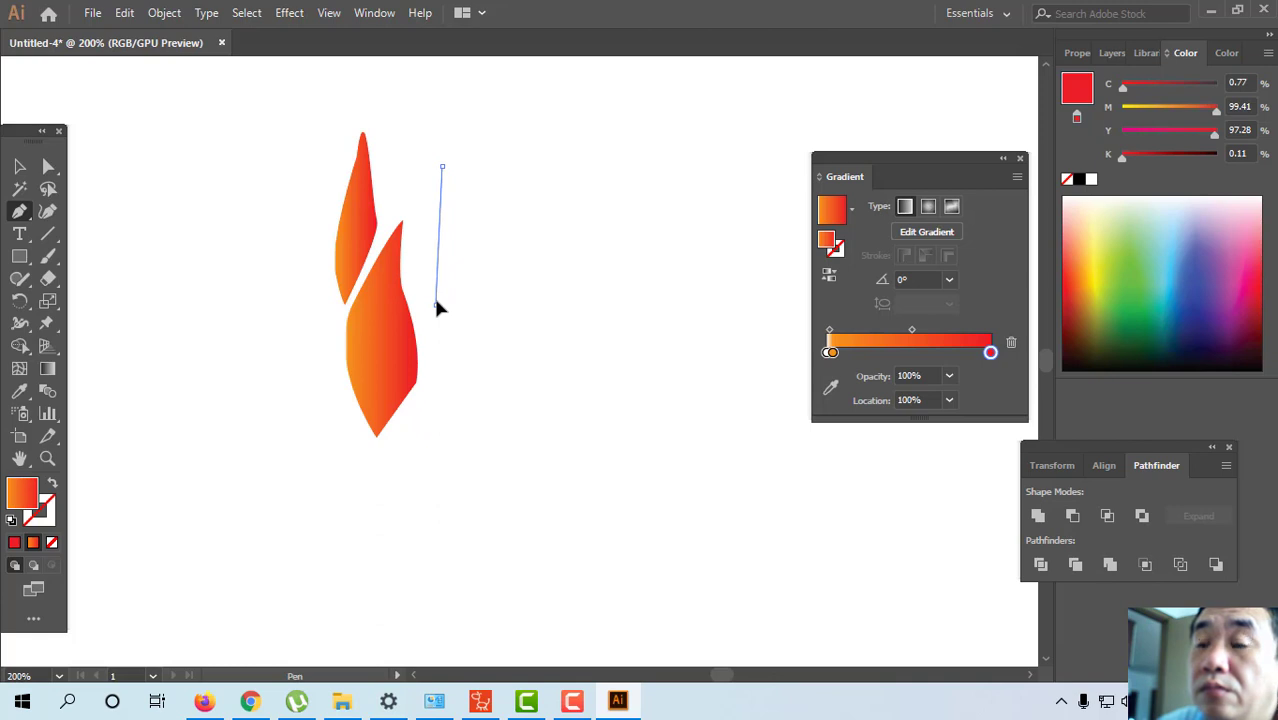
pyautogui.moveTo(435, 309); pyautogui.dragTo(419, 364)
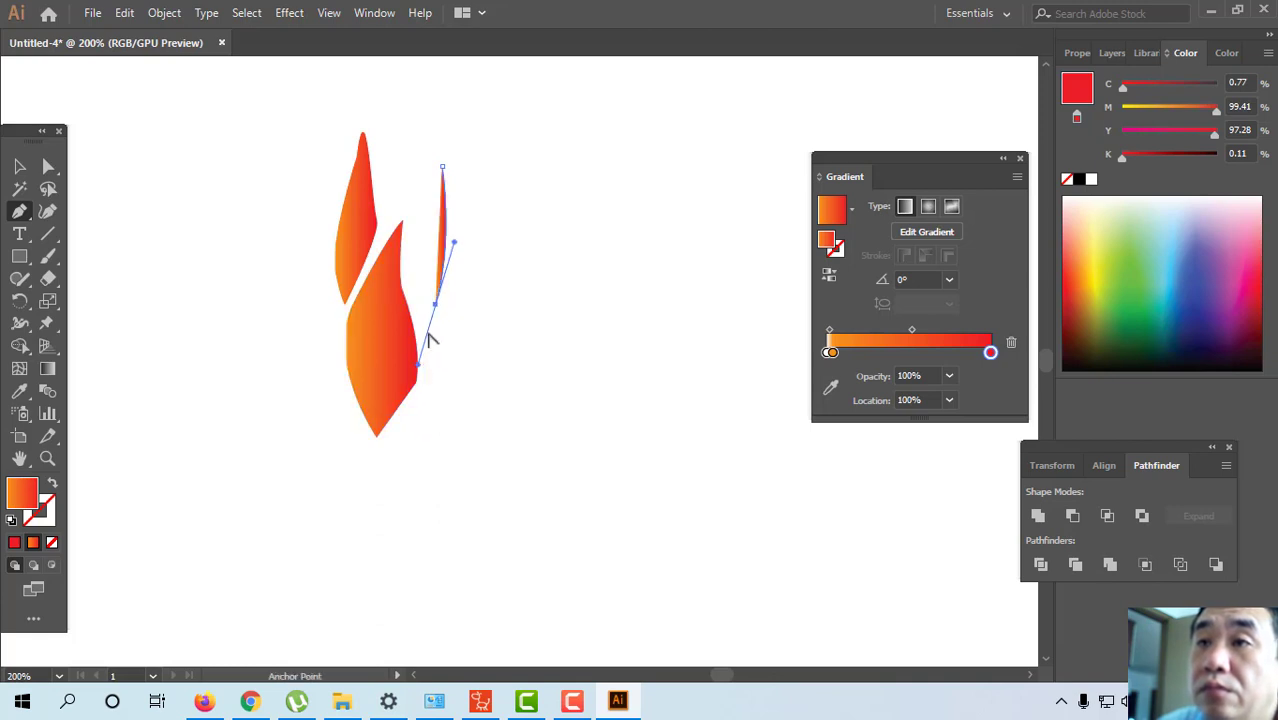
pyautogui.moveTo(436, 312); pyautogui.dragTo(443, 172)
pyautogui.moveTo(429, 233); pyautogui.dragTo(448, 277)
# Draw a small, pointed flame above the gap between the left and right flames with the Pen tool.
pyautogui.scroll(3, 451, 211)
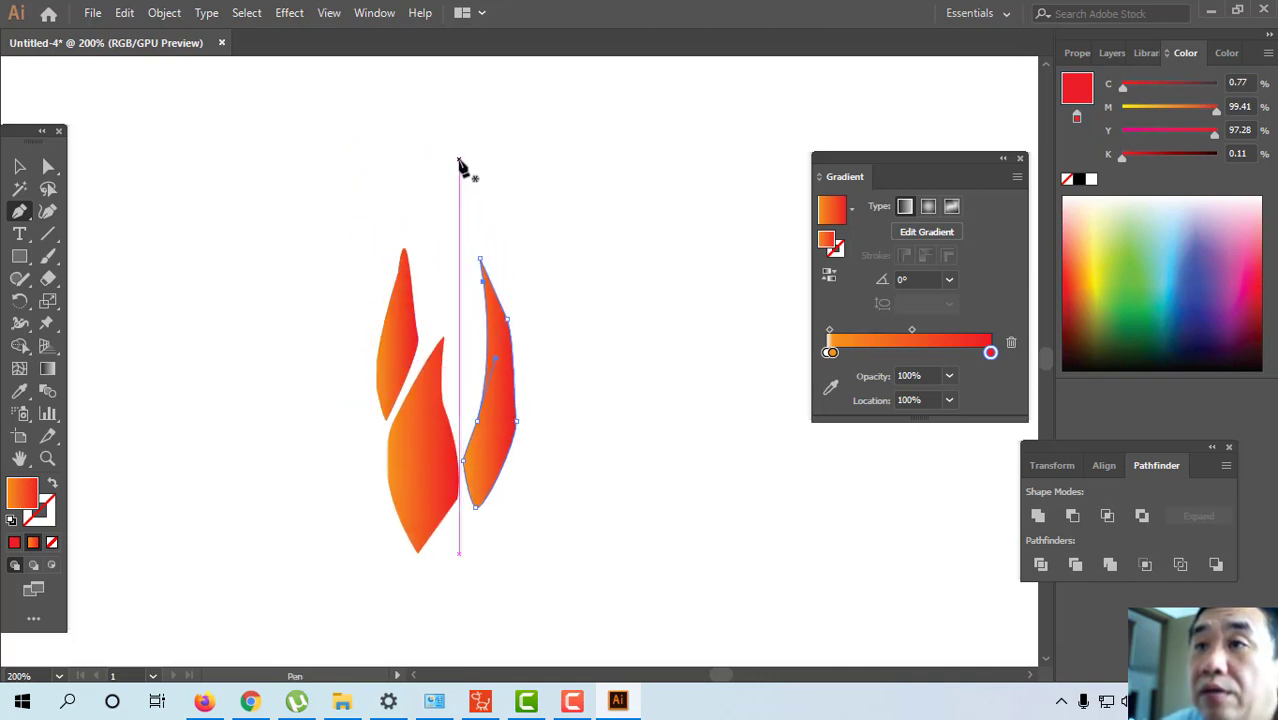
pyautogui.click(462, 152)
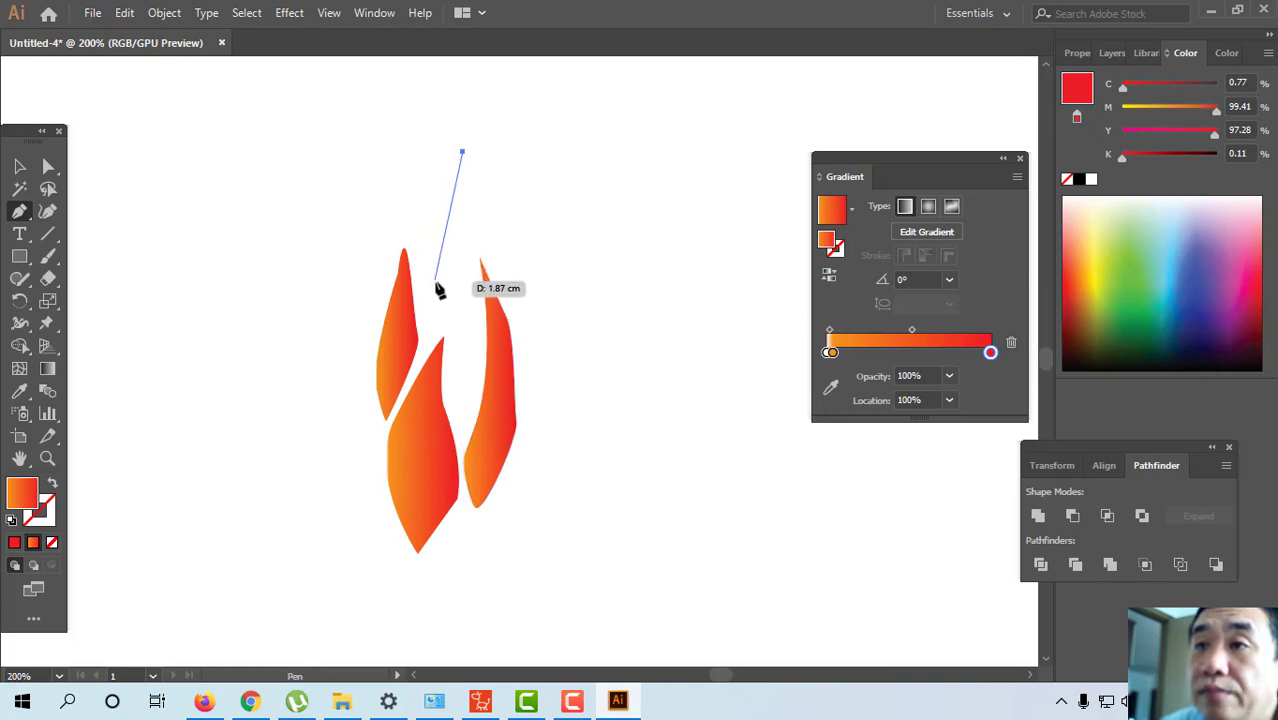
pyautogui.click(444, 248)
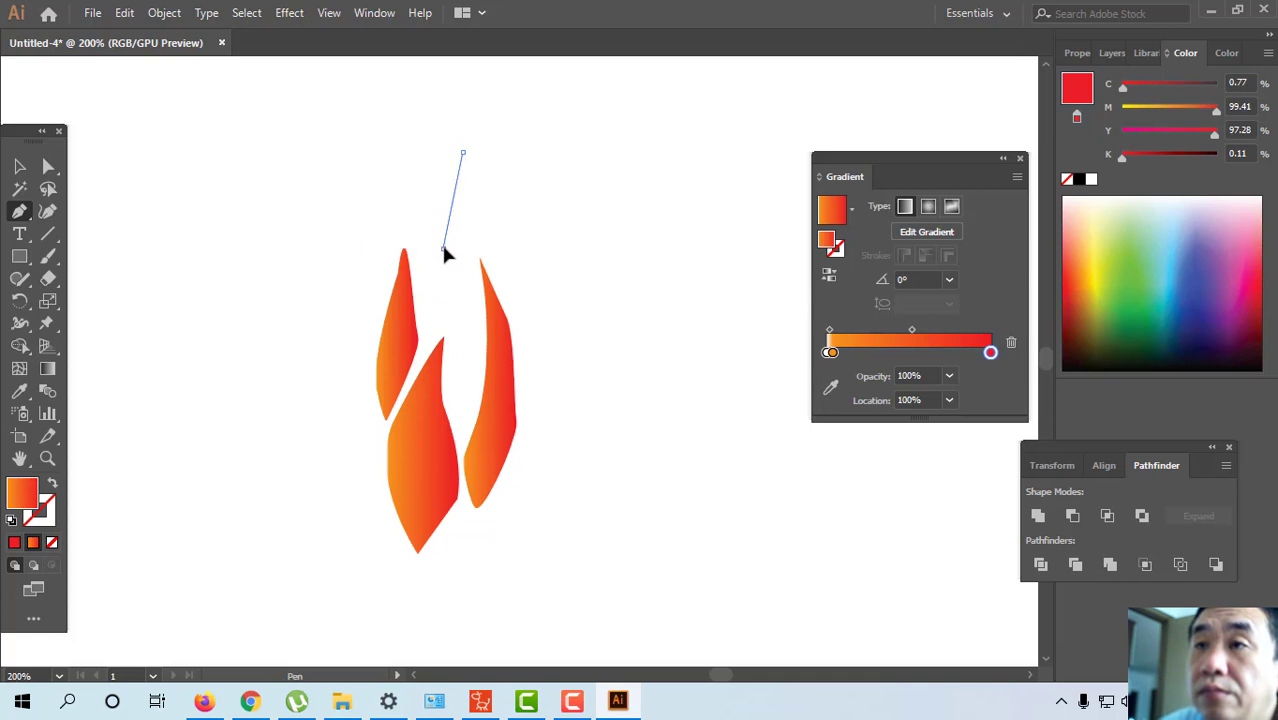
pyautogui.moveTo(444, 249); pyautogui.dragTo(455, 296)
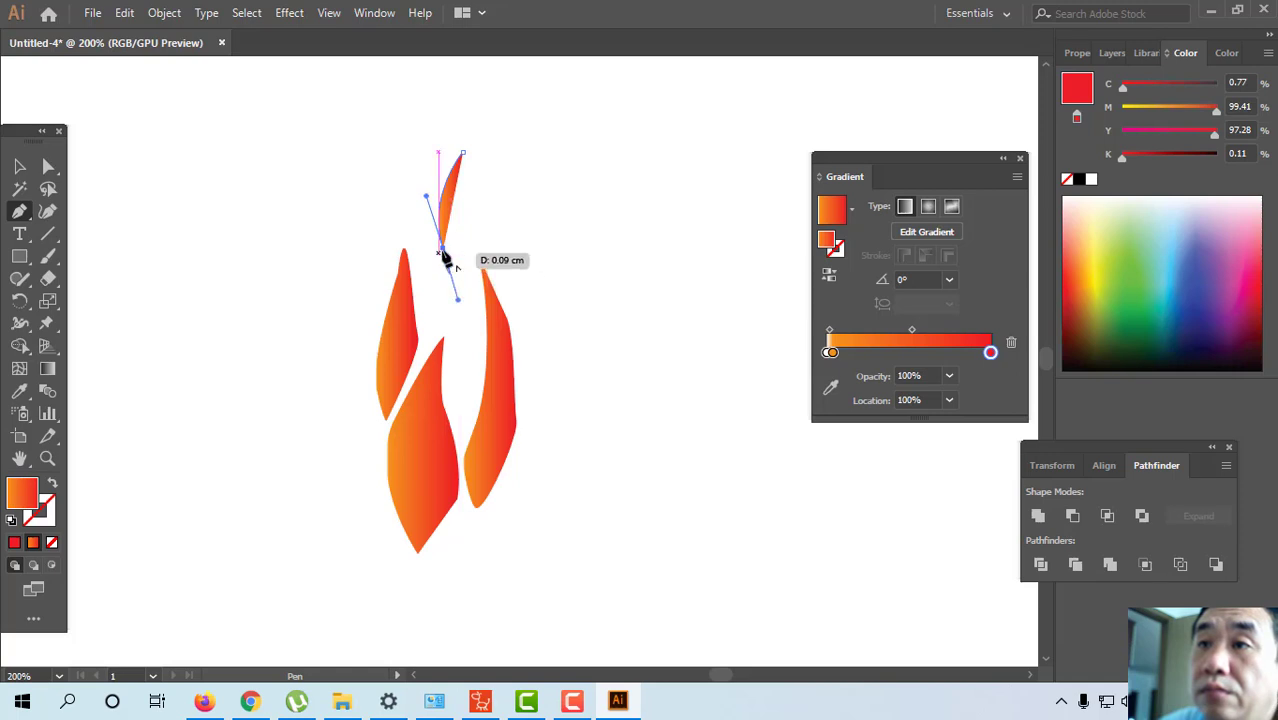
pyautogui.moveTo(443, 248); pyautogui.dragTo(490, 204)
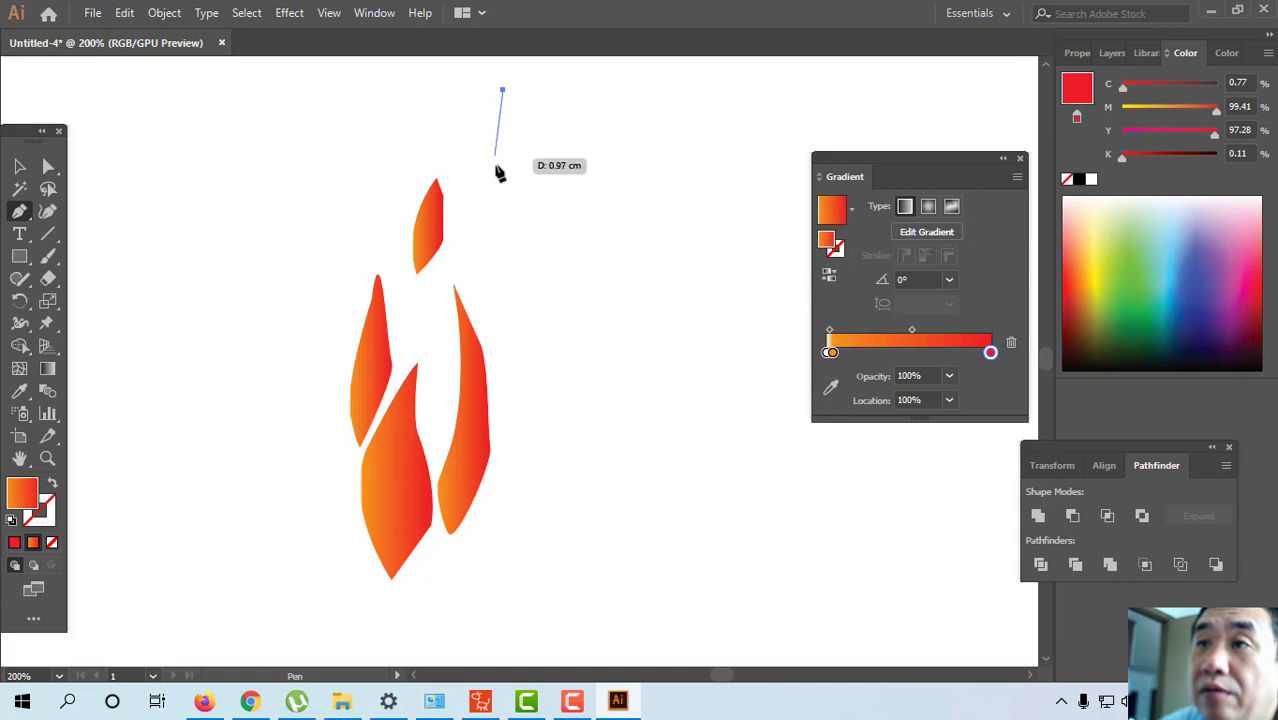
# Draw a thin, curved flame above and to the right of the small flame with the Pen tool, then deselect it.
pyautogui.moveTo(502, 188); pyautogui.dragTo(495, 212)
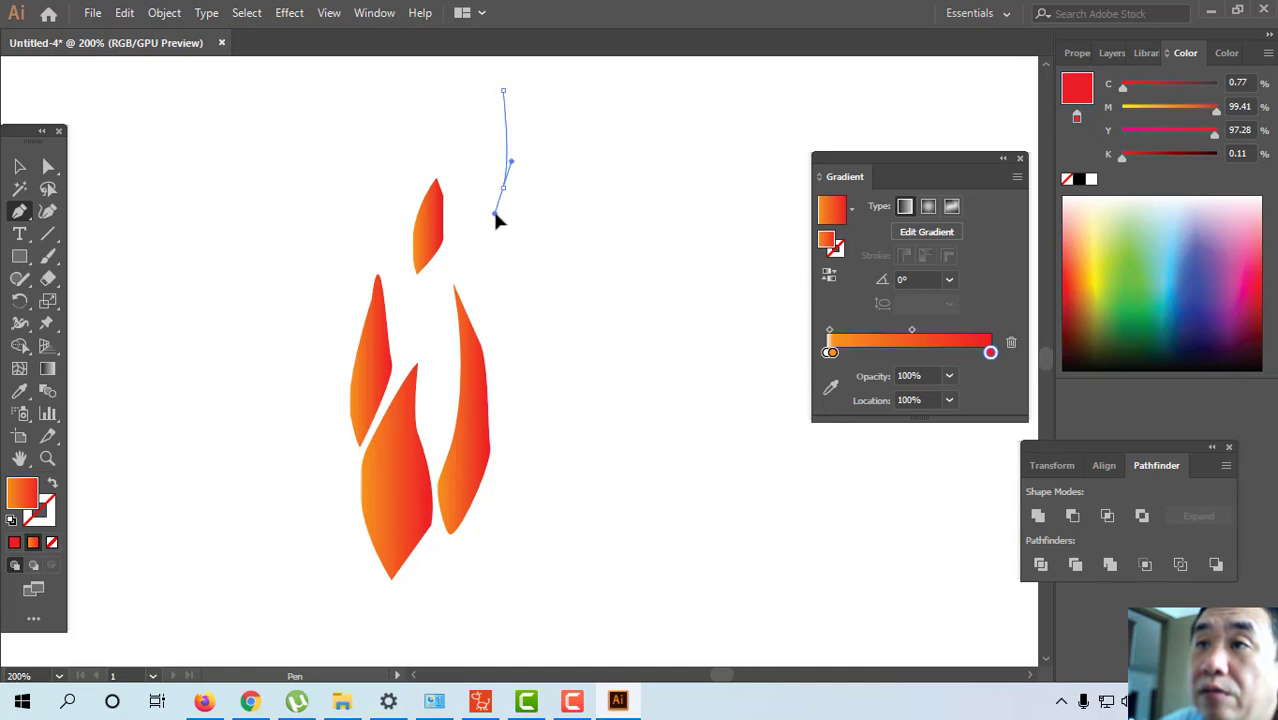
pyautogui.click(470, 259)
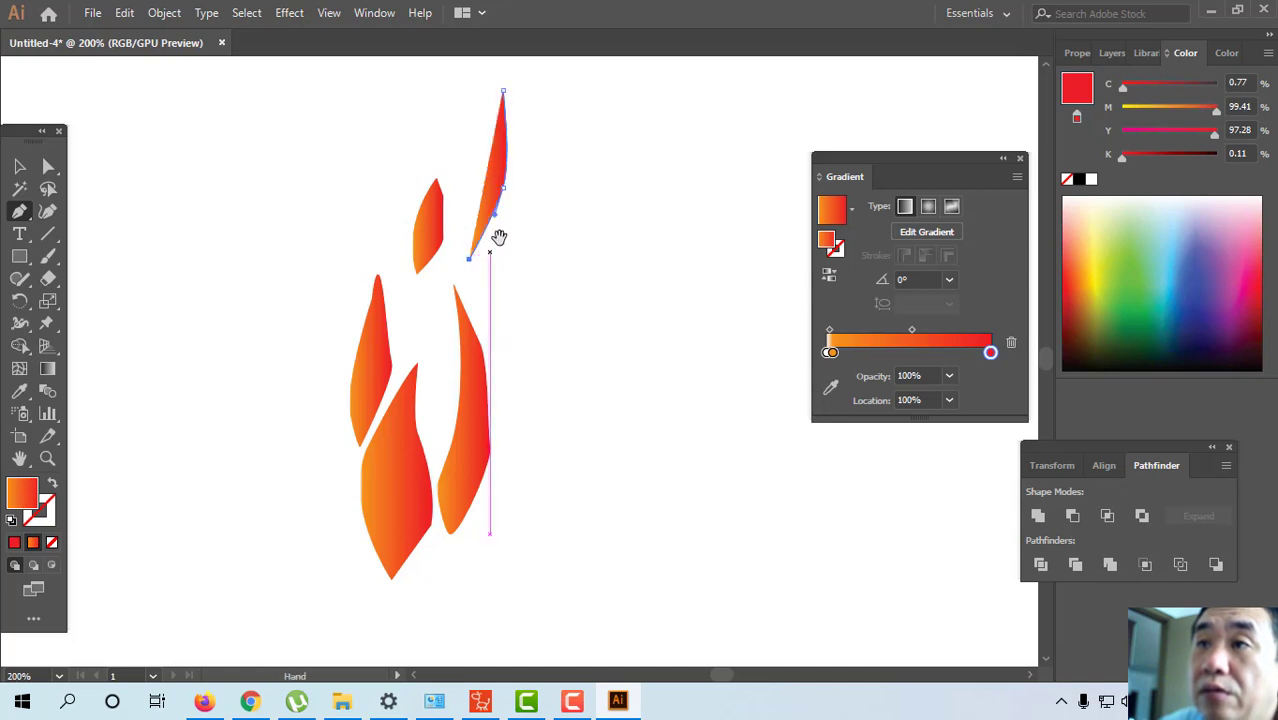
pyautogui.scroll(1, 497, 230)
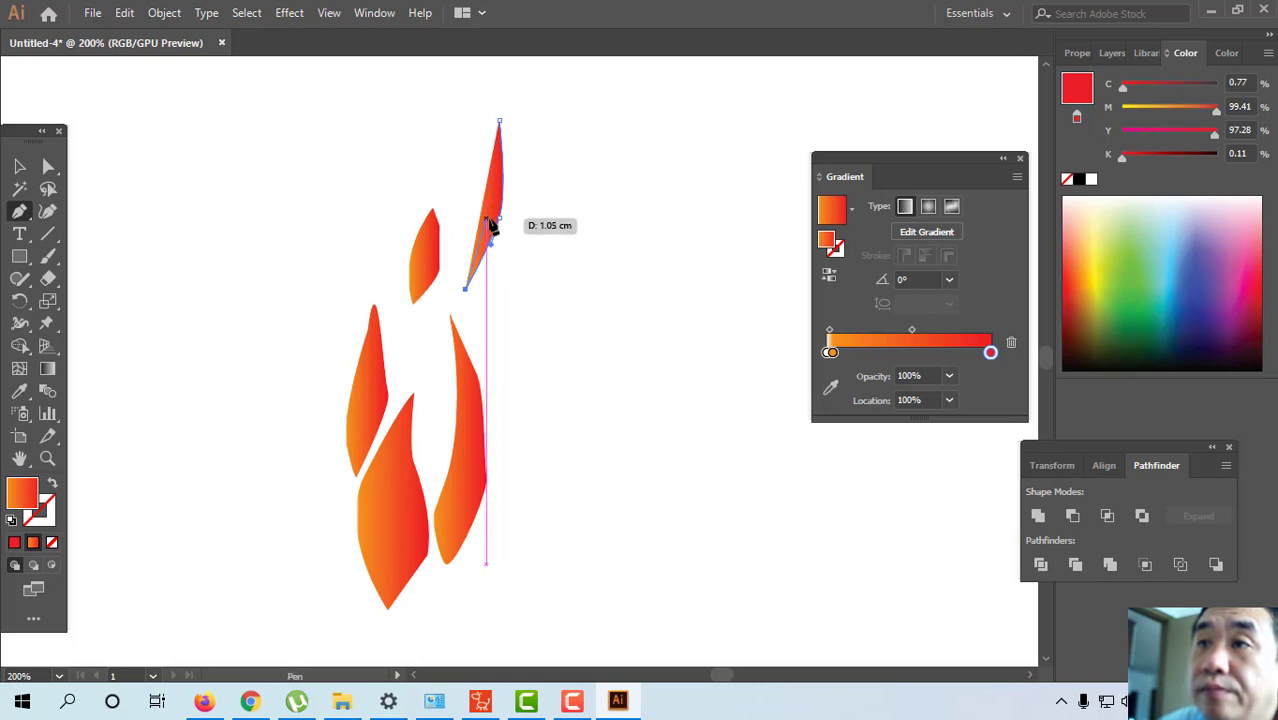
pyautogui.click(493, 217)
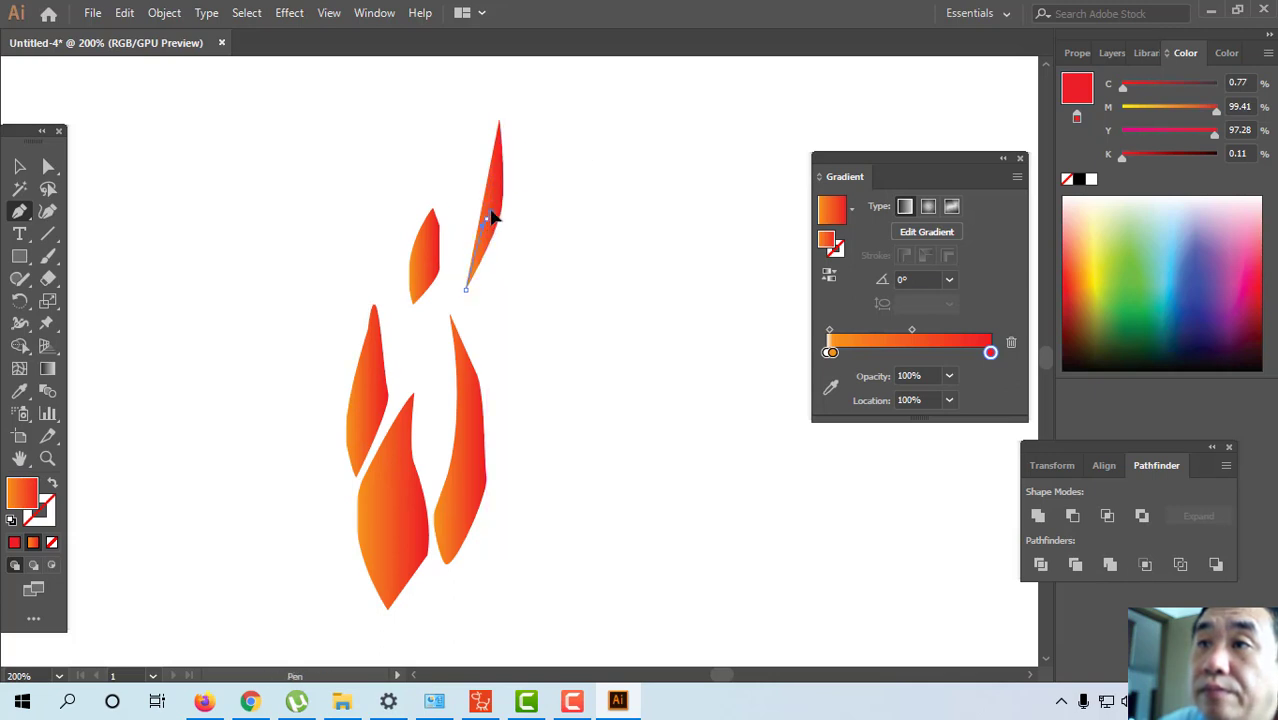
pyautogui.click(500, 122)
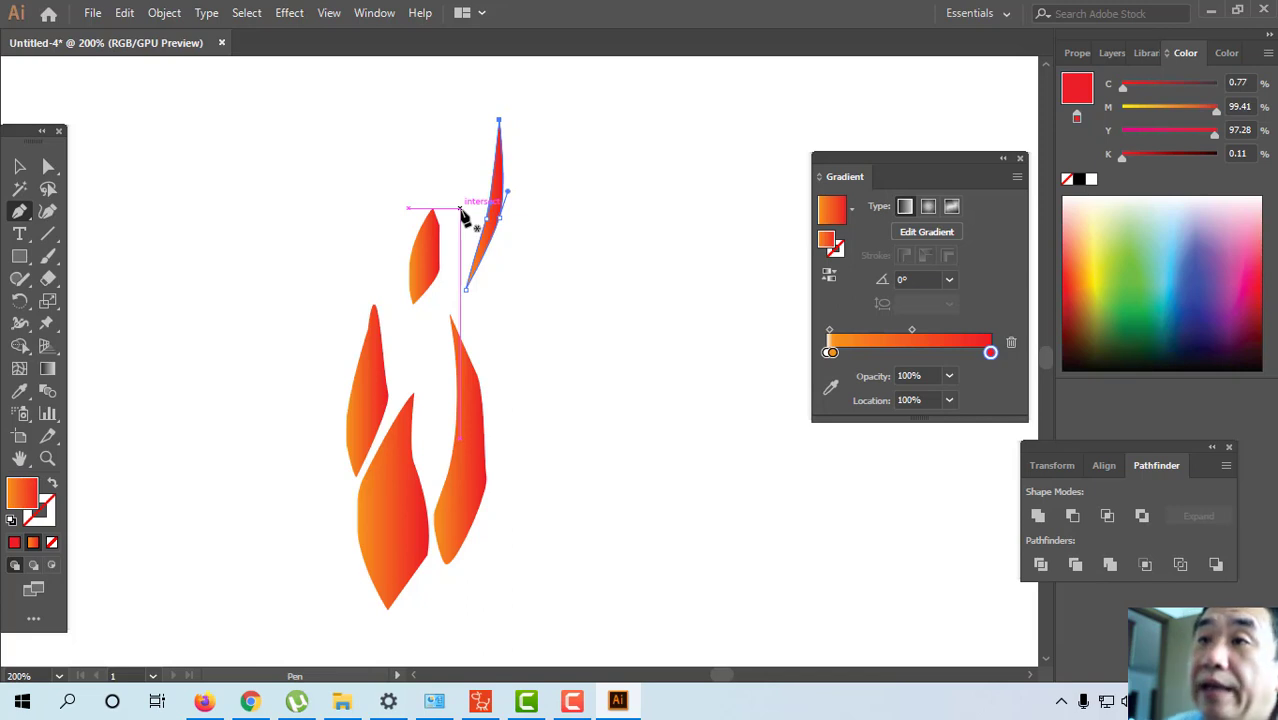
pyautogui.click(19, 166)
pyautogui.click(355, 170)
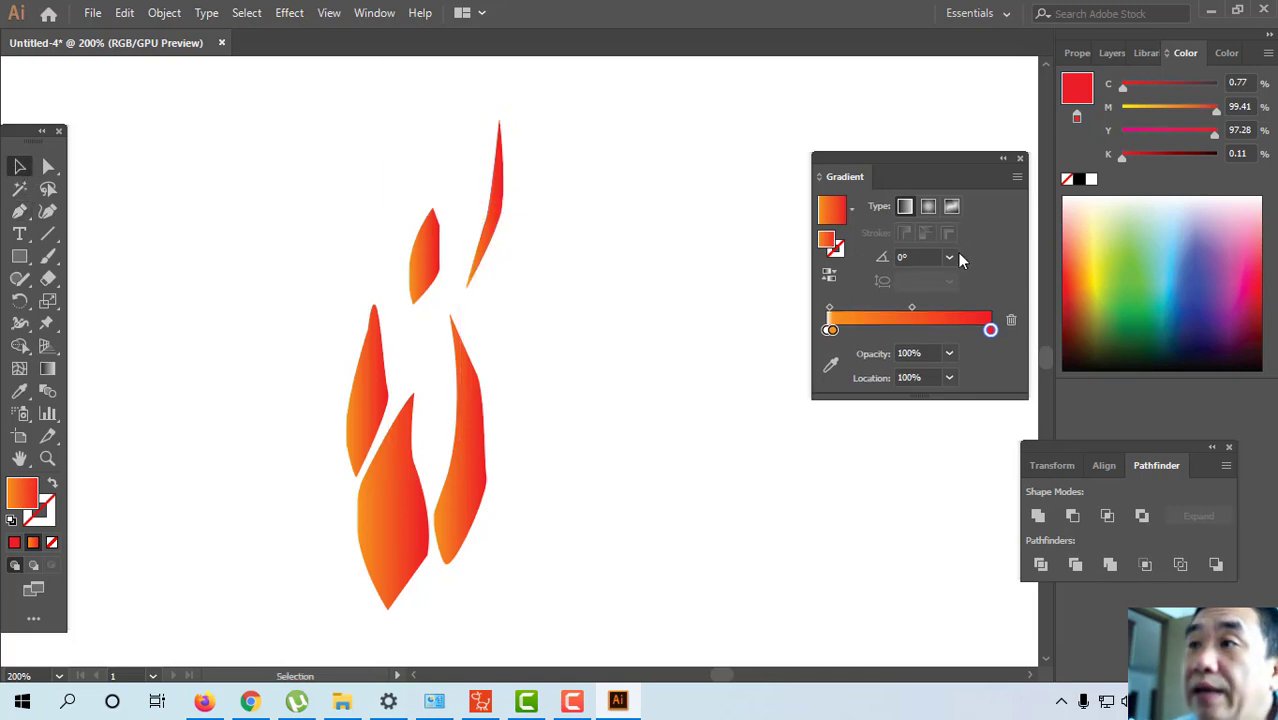
# Try several gradient directions across the large lowest flame with the Gradient tool.
pyautogui.click(47, 368)
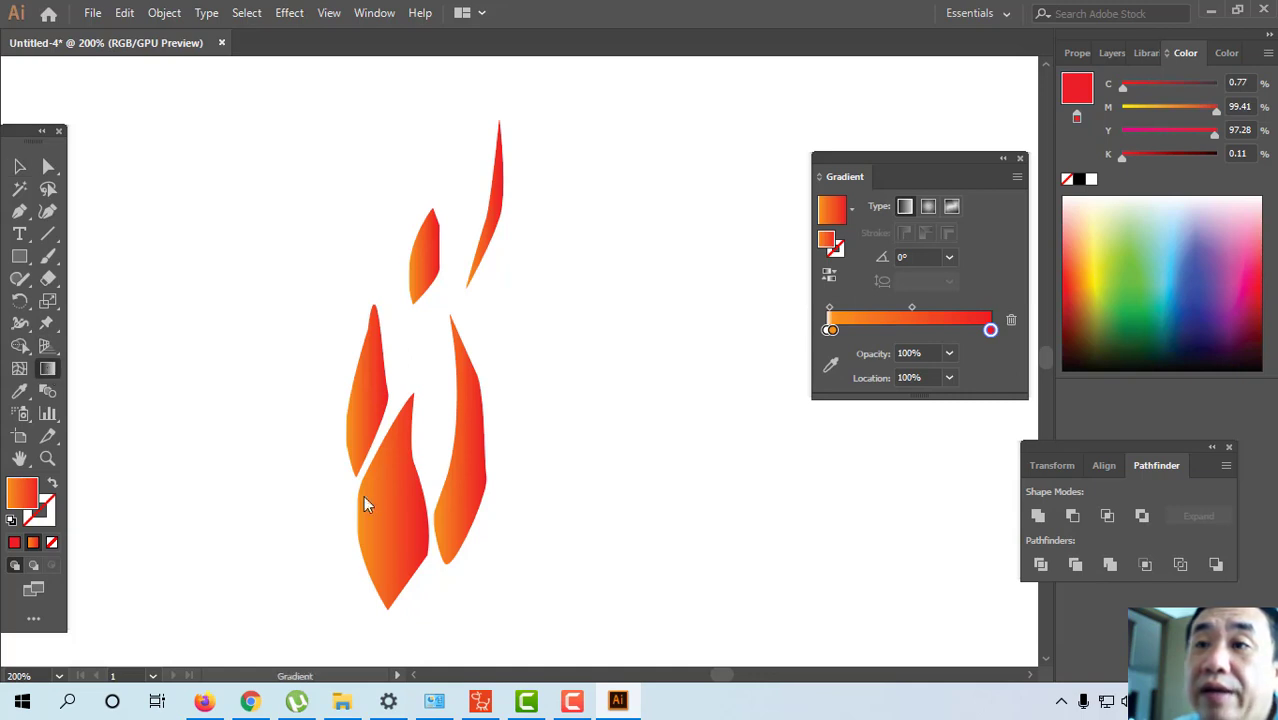
pyautogui.moveTo(376, 554); pyautogui.dragTo(410, 420)
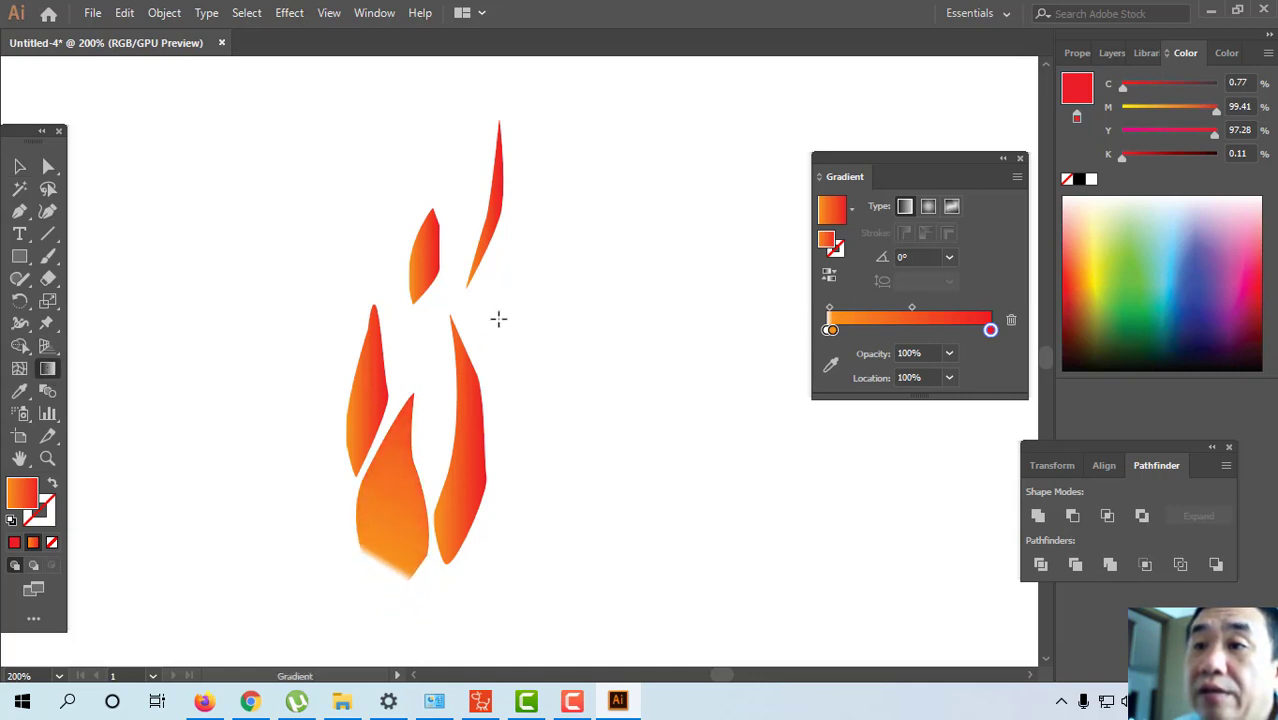
pyautogui.moveTo(365, 579); pyautogui.dragTo(485, 357)
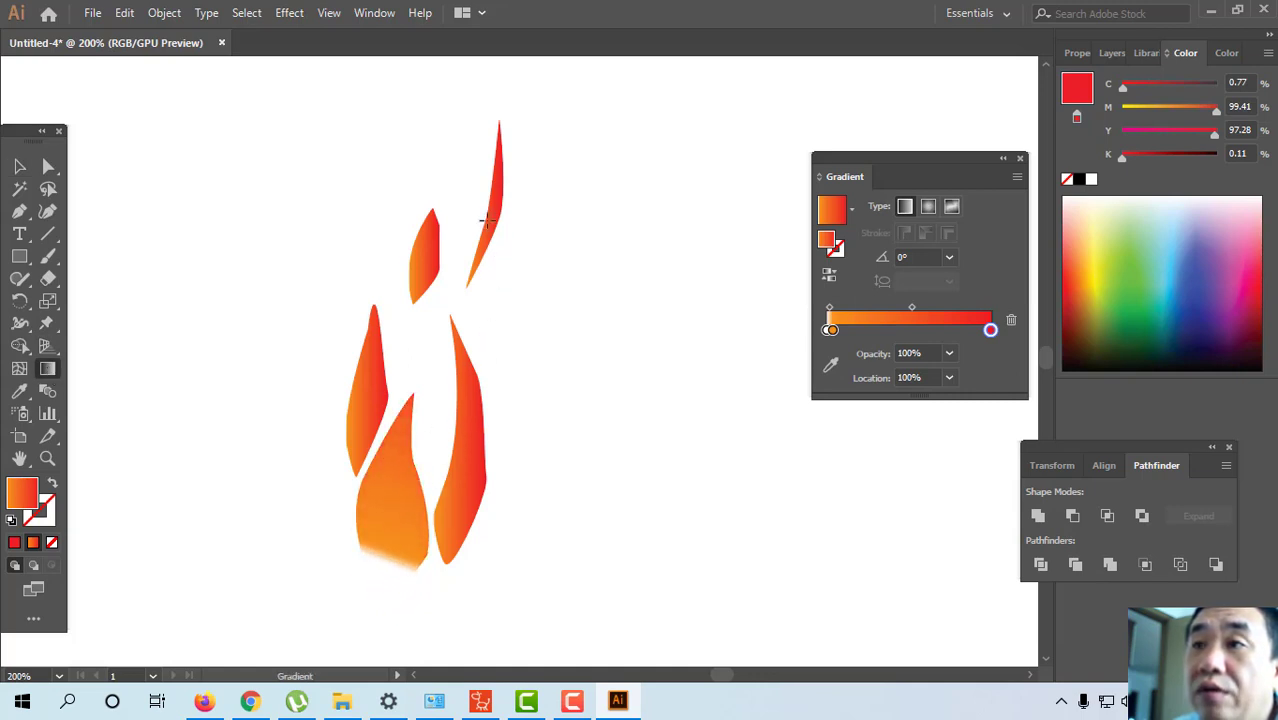
pyautogui.moveTo(380, 590); pyautogui.dragTo(420, 430)
pyautogui.moveTo(362, 553); pyautogui.dragTo(400, 500)
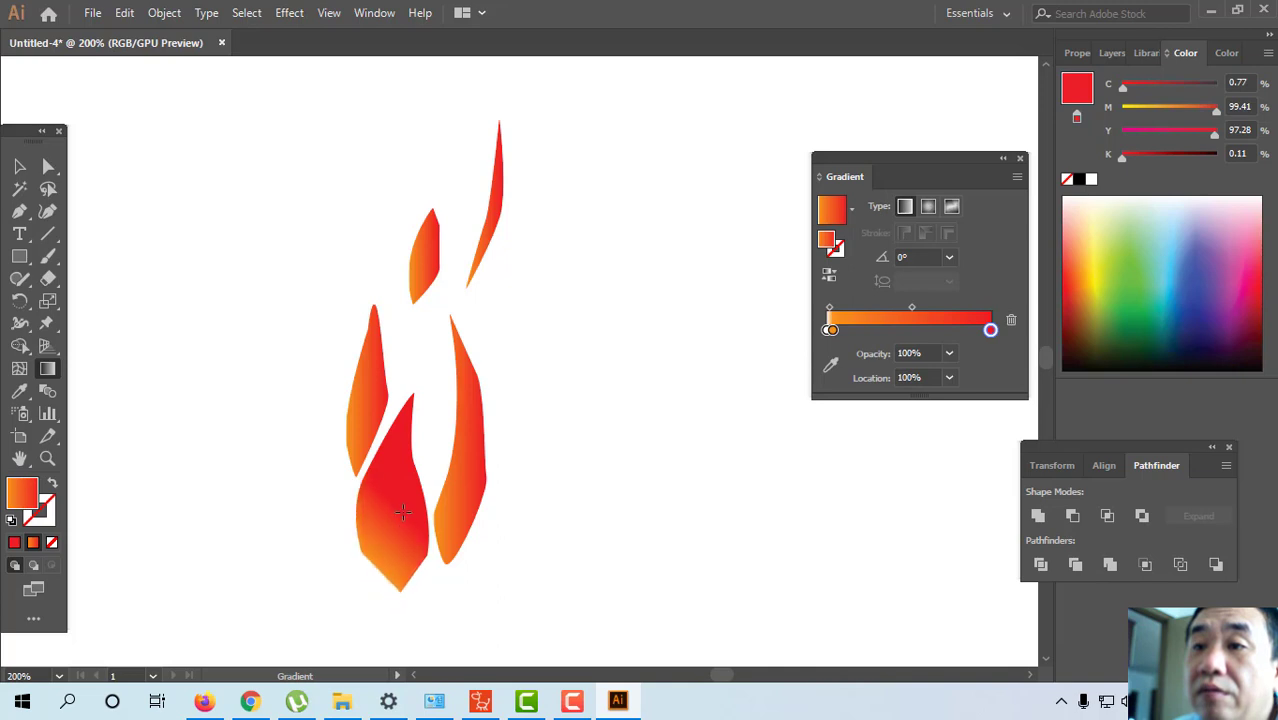
pyautogui.moveTo(388, 600); pyautogui.dragTo(390, 506)
# Place the orange stop of the large lowest flame's gradient at 0% and run the gradient upward at about 84.9°.
pyautogui.click(830, 331)
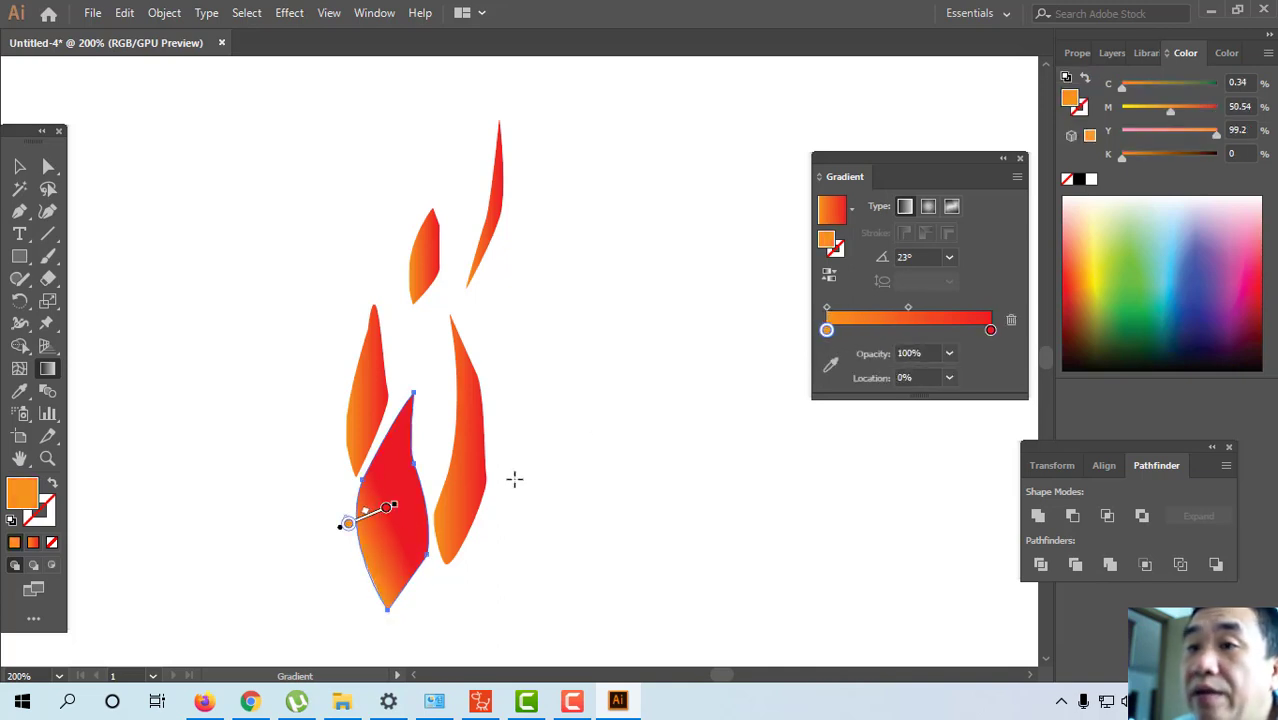
pyautogui.keyDown('ctrl'); pyautogui.keyDown('shift'); pyautogui.click(451, 525); pyautogui.keyUp('shift'); pyautogui.keyUp('ctrl')
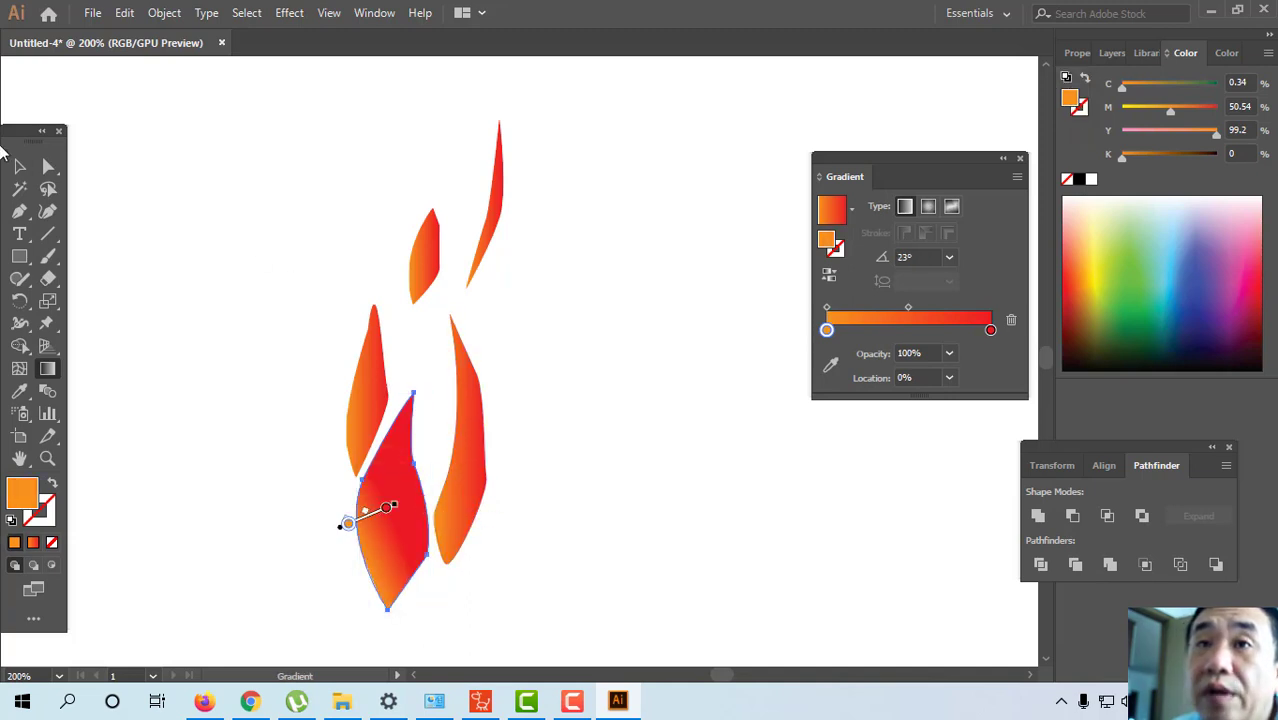
pyautogui.press('v')
pyautogui.click(47, 368)
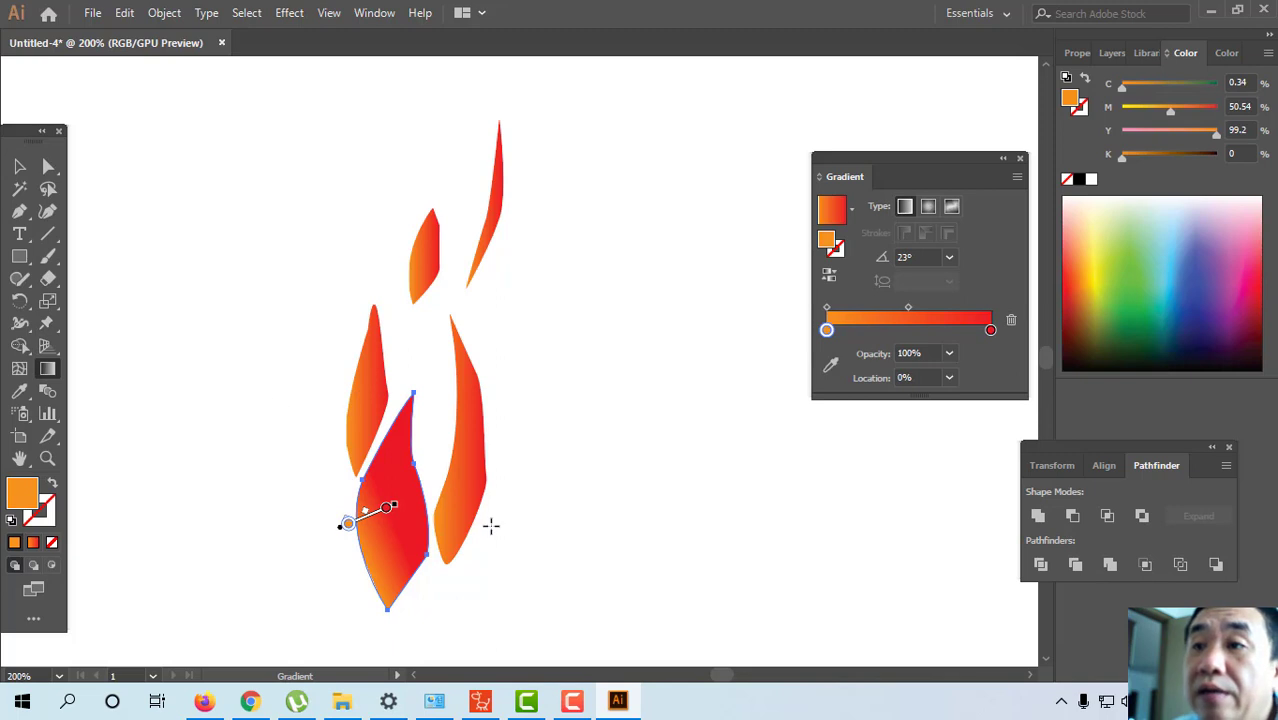
pyautogui.moveTo(455, 527); pyautogui.dragTo(462, 455)
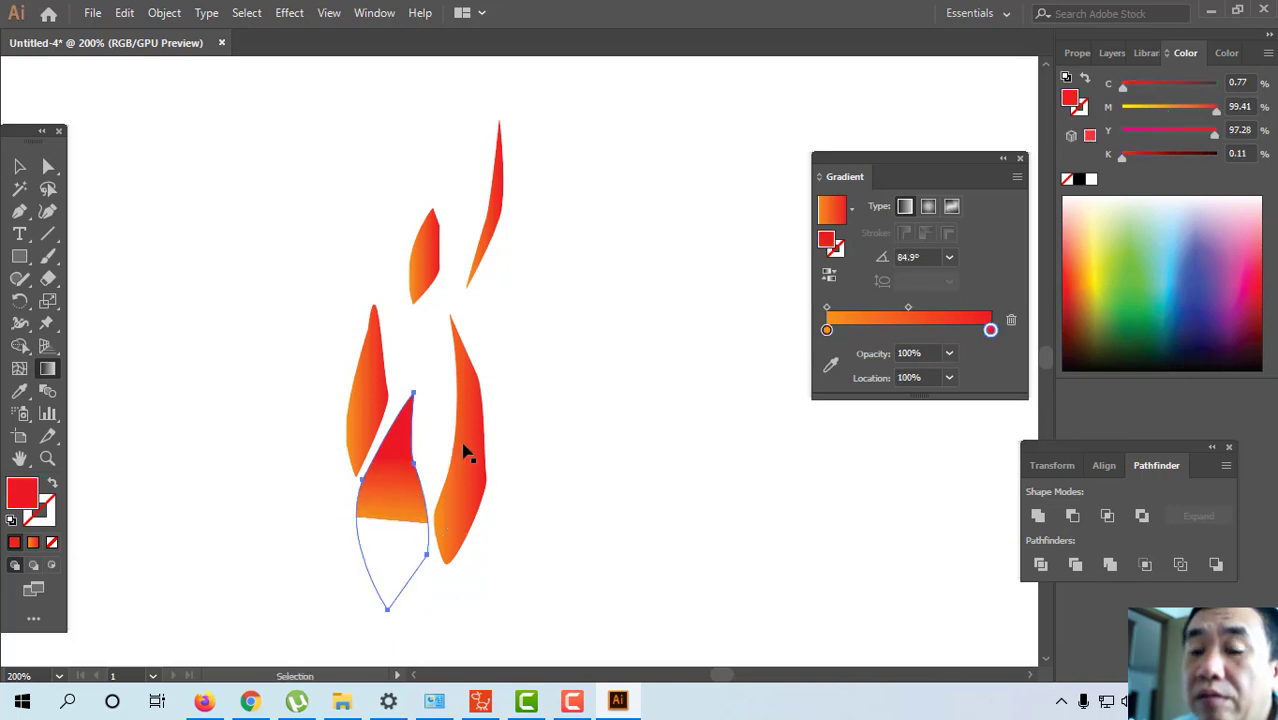
pyautogui.press('ctrl')
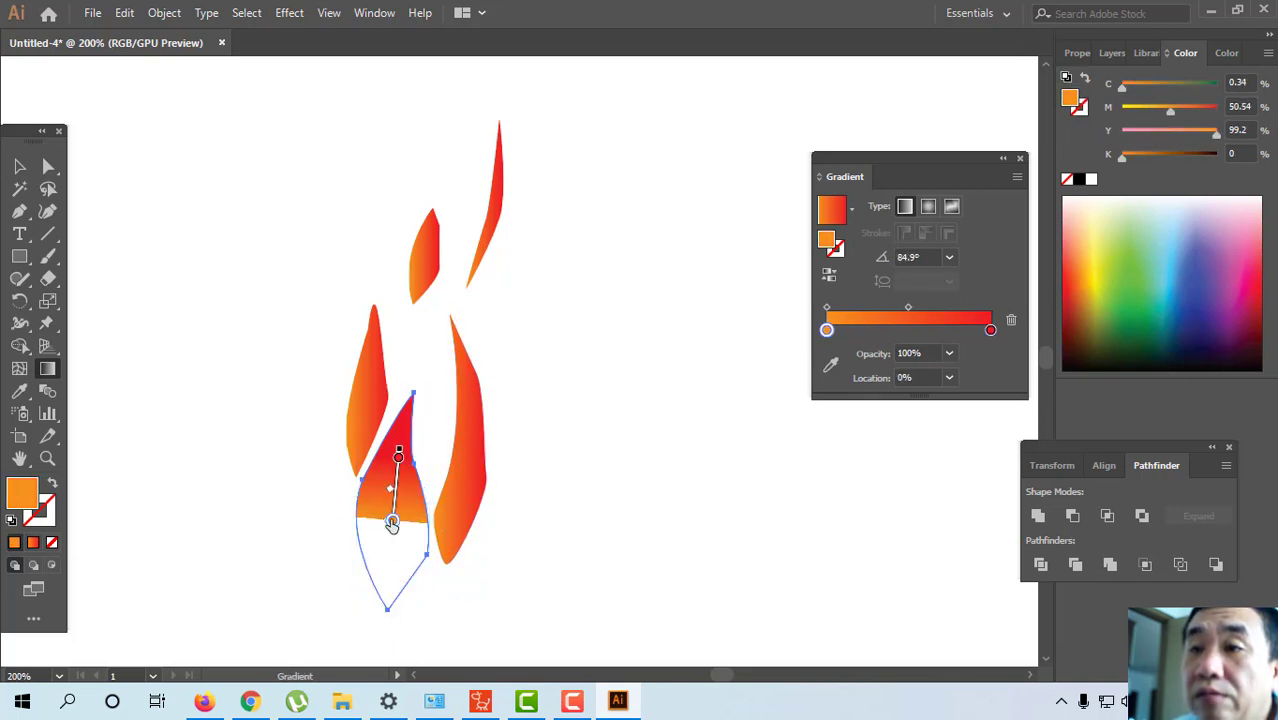
# Reduce the large lowest flame's gradient to white and red by removing its orange stop, then deselect the flame.
pyautogui.click(392, 523)
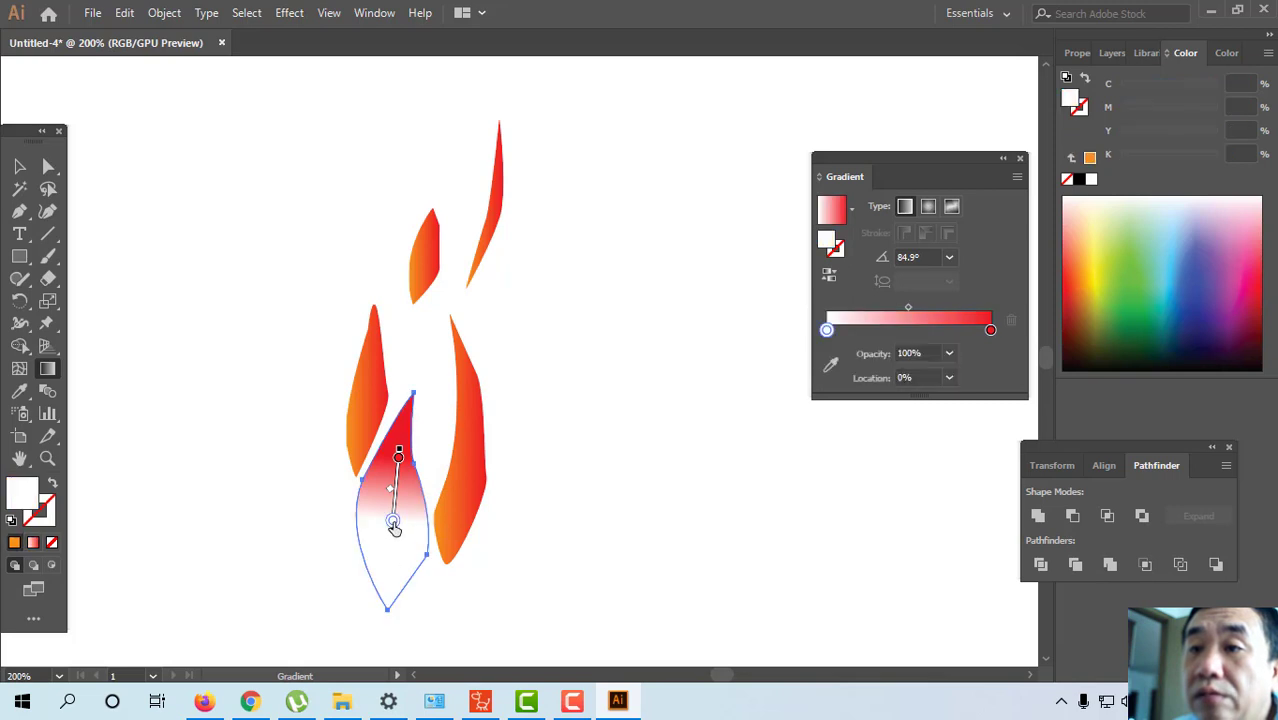
pyautogui.click(20, 167)
pyautogui.click(137, 322)
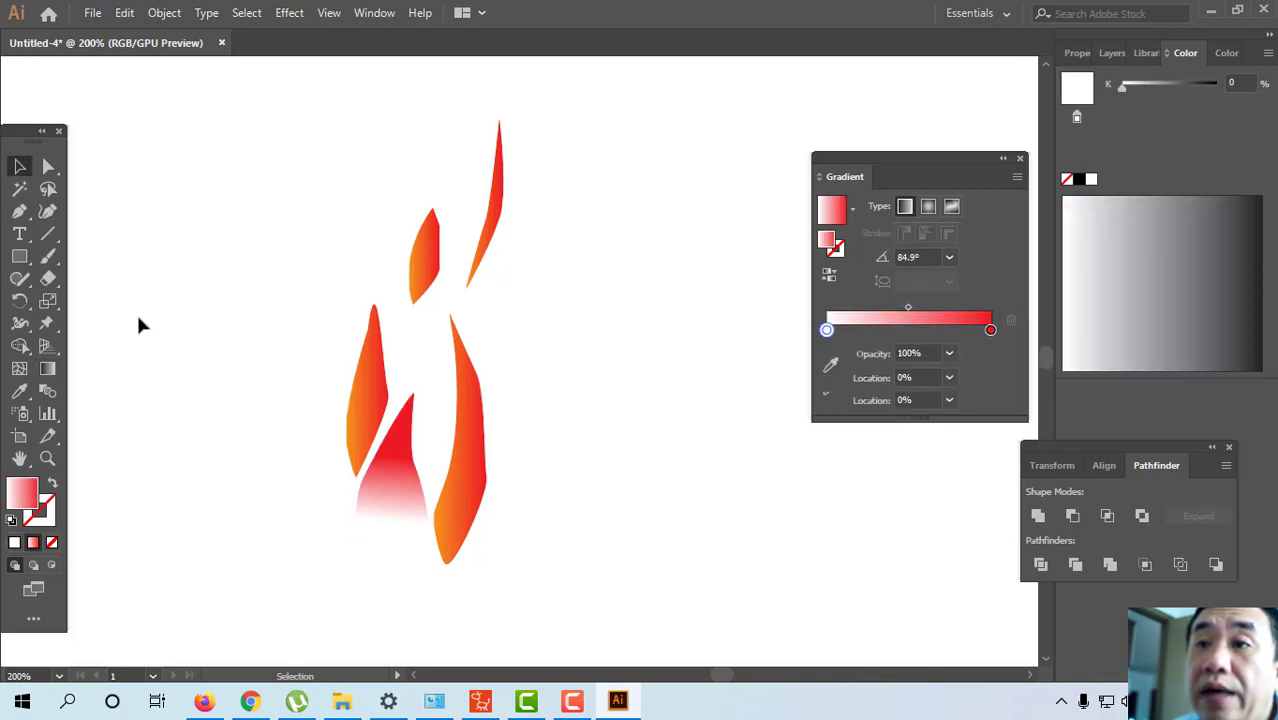
# Apply the white-to-red gradient to the long right flame, running upward at about 82.1°, and deselect it.
pyautogui.click(470, 405)
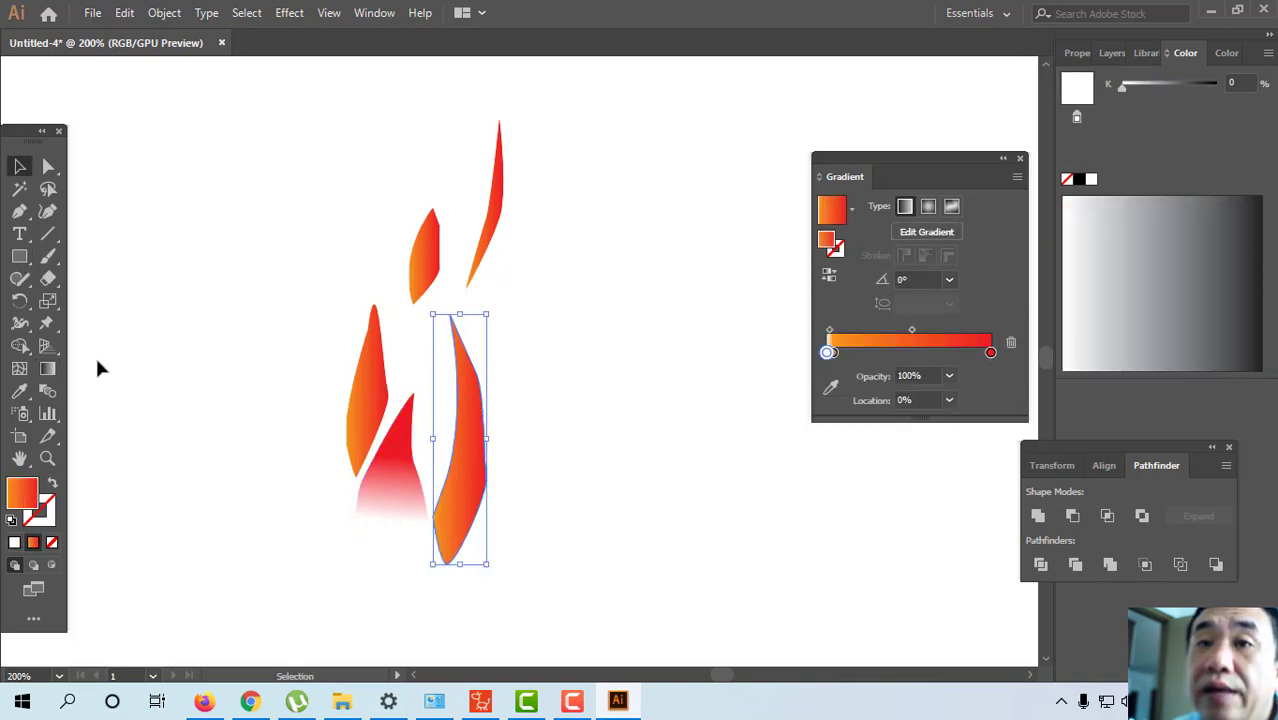
pyautogui.click(46, 370)
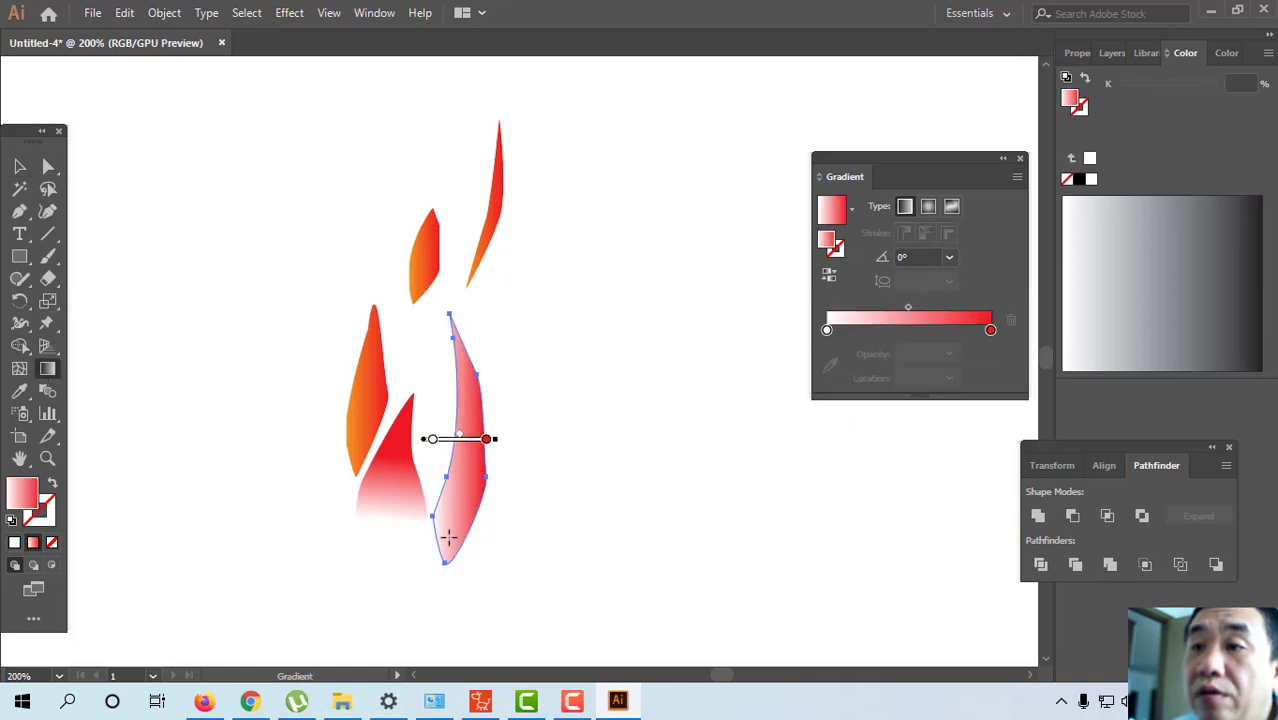
pyautogui.moveTo(447, 540); pyautogui.dragTo(471, 376)
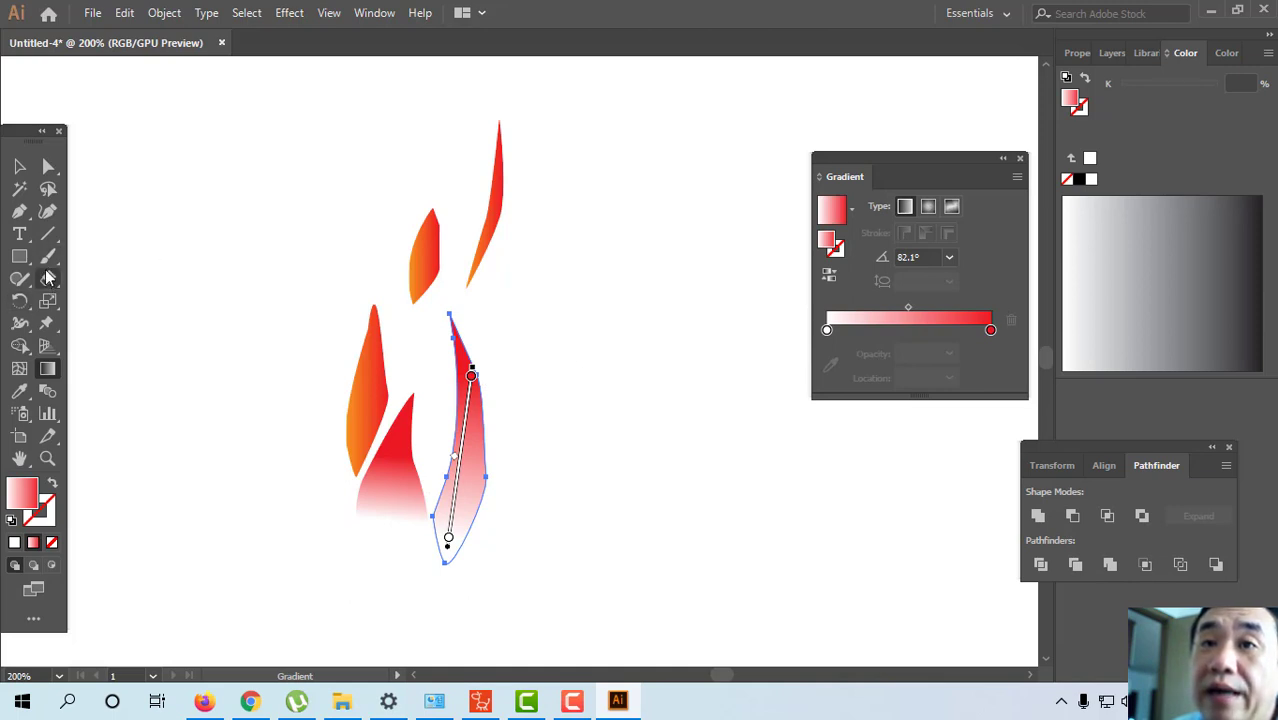
pyautogui.click(19, 166)
pyautogui.click(88, 360)
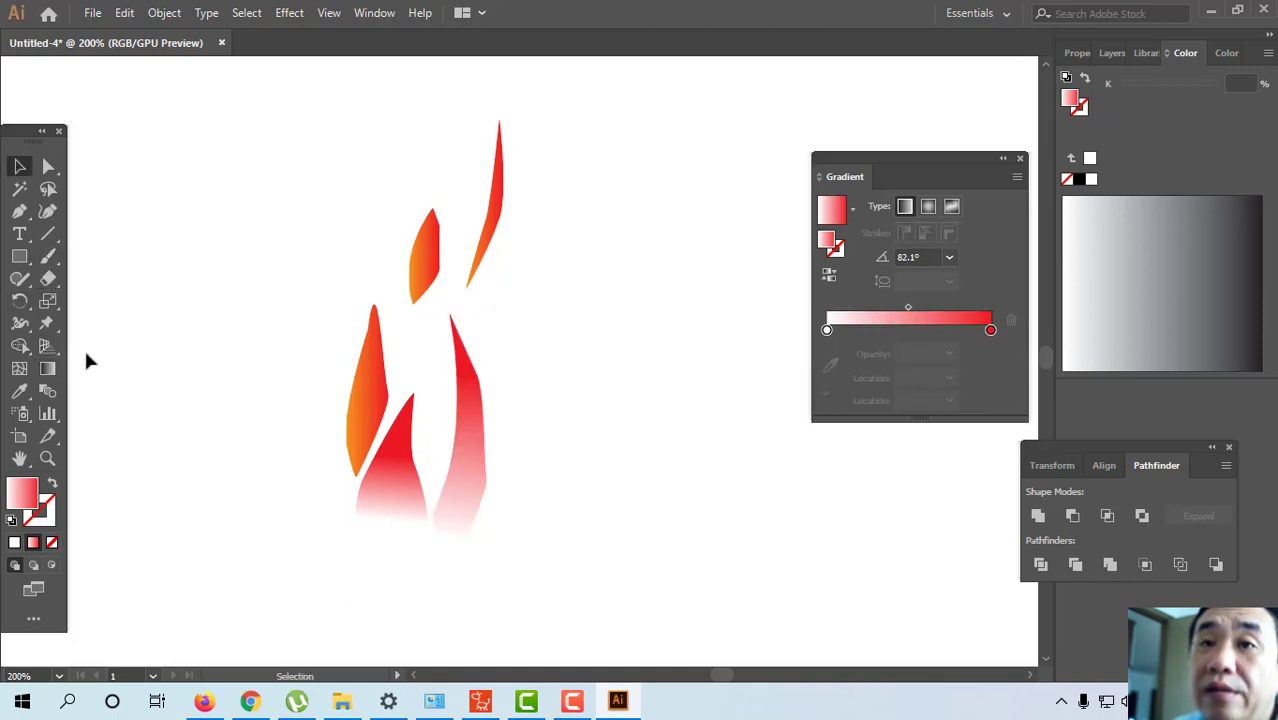
pyautogui.click(47, 368)
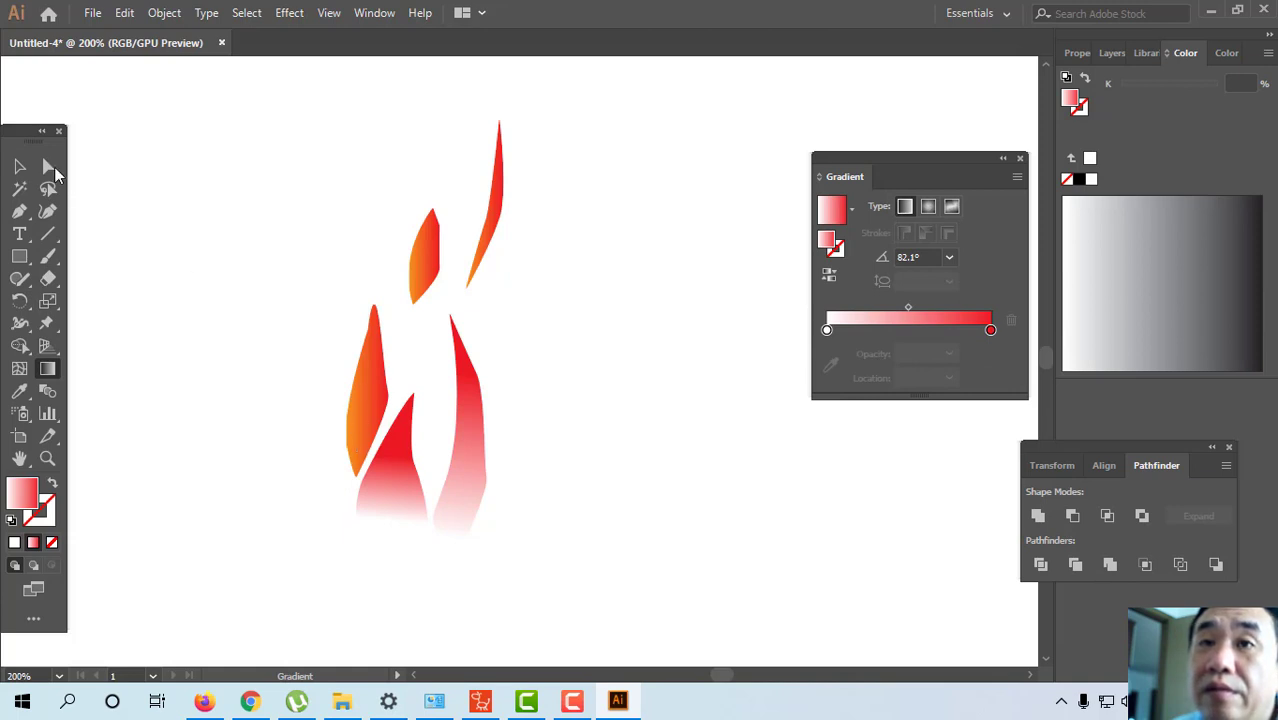
# Apply the white-to-red gradient to the left flame, run it upward at about 83.5°, and place its red stop at about 60.66%.
pyautogui.click(21, 168)
pyautogui.click(383, 380)
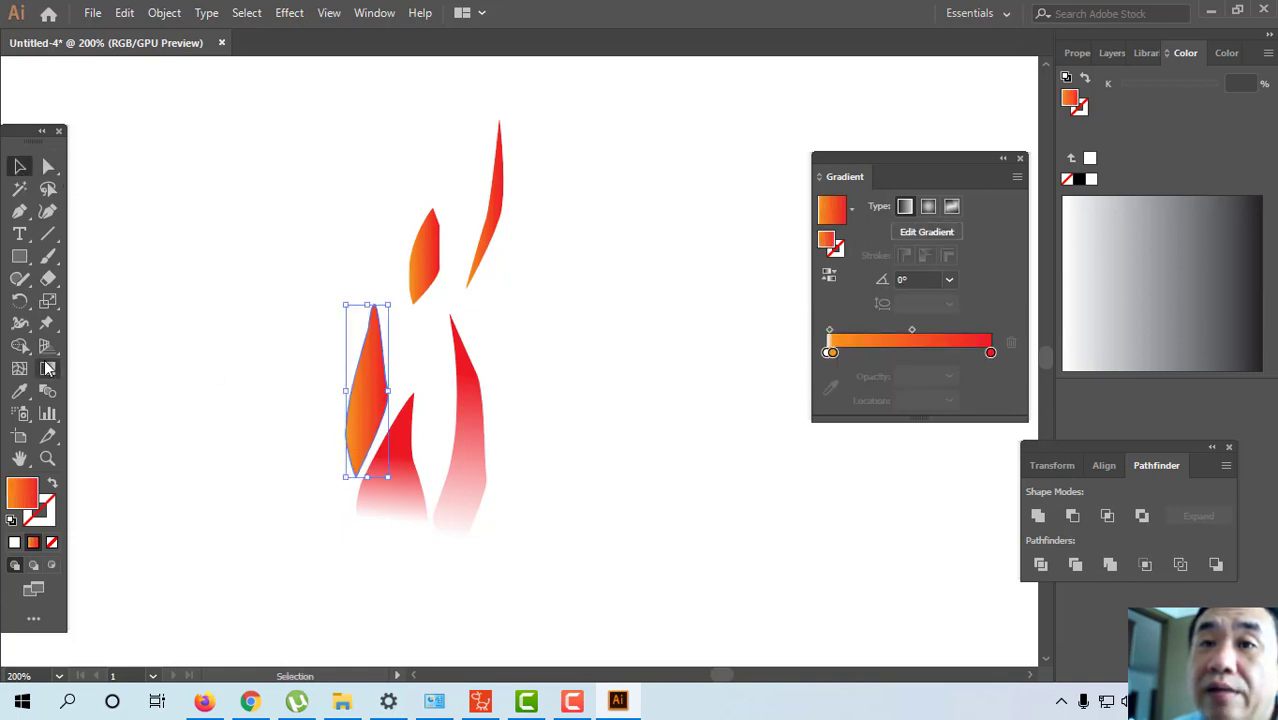
pyautogui.press('g')
pyautogui.click(346, 391)
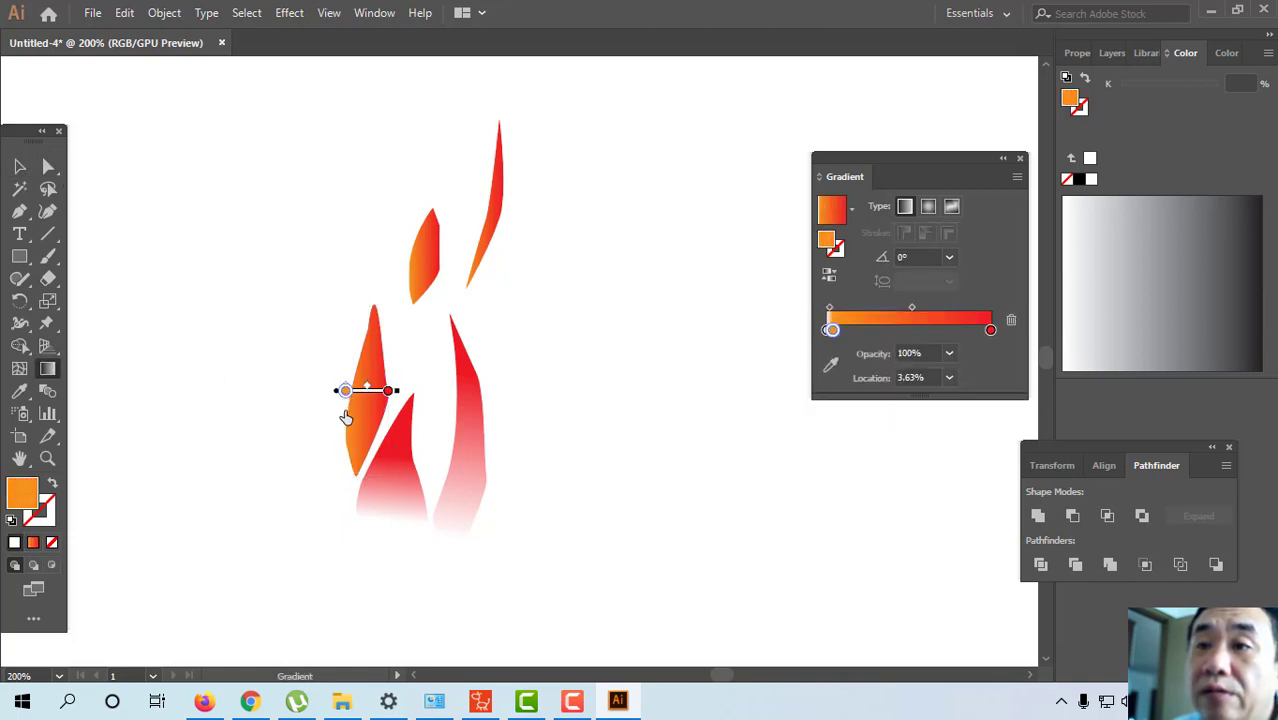
pyautogui.click(356, 472)
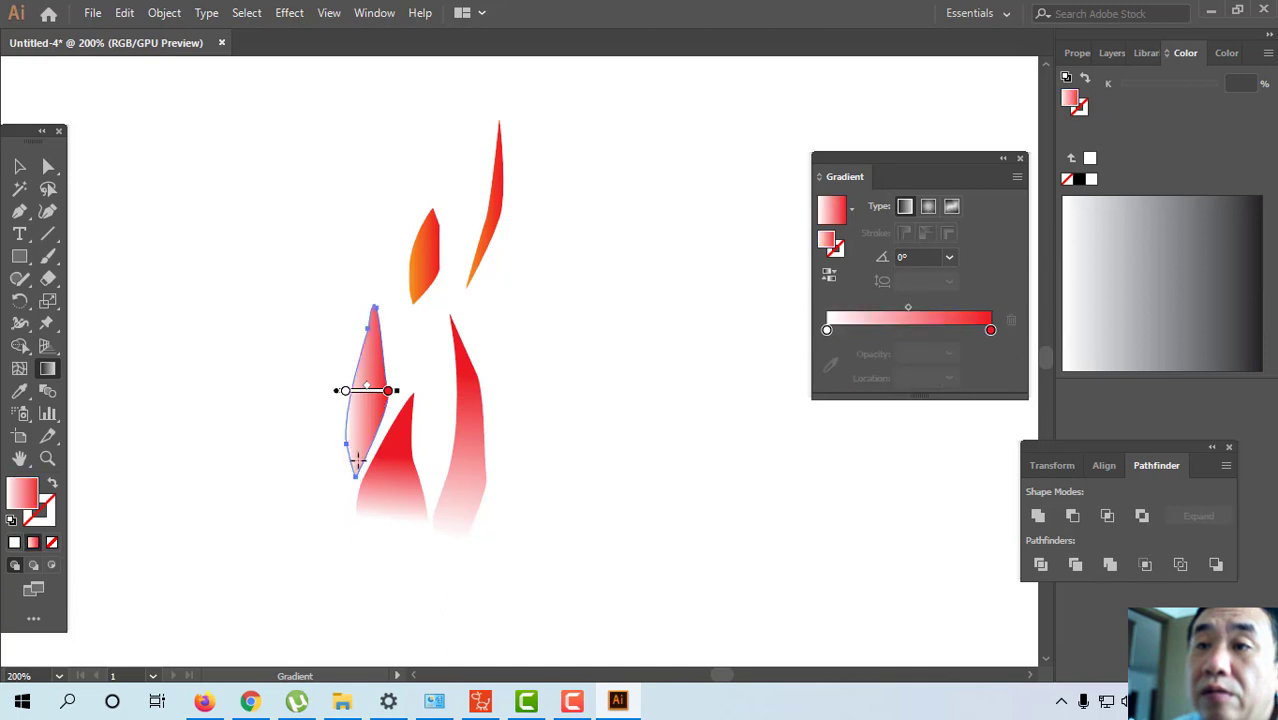
pyautogui.moveTo(355, 472); pyautogui.dragTo(372, 322)
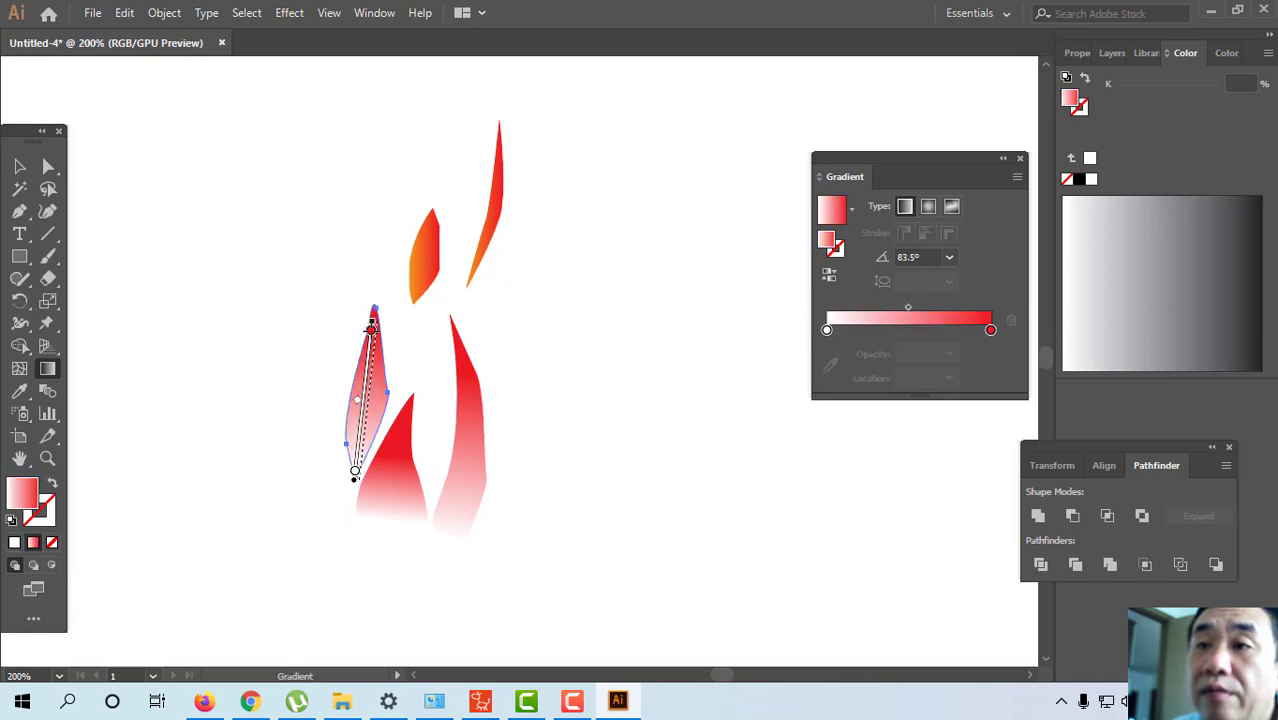
pyautogui.click(355, 471)
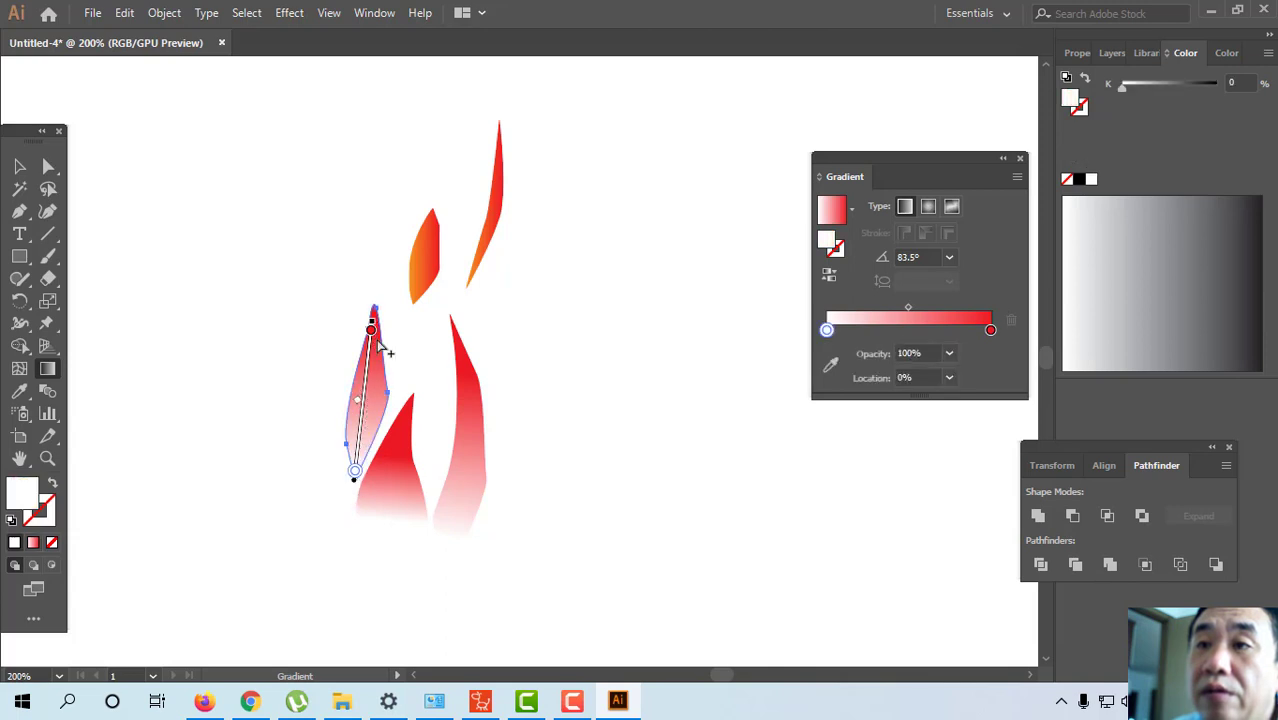
pyautogui.moveTo(372, 333); pyautogui.dragTo(366, 388)
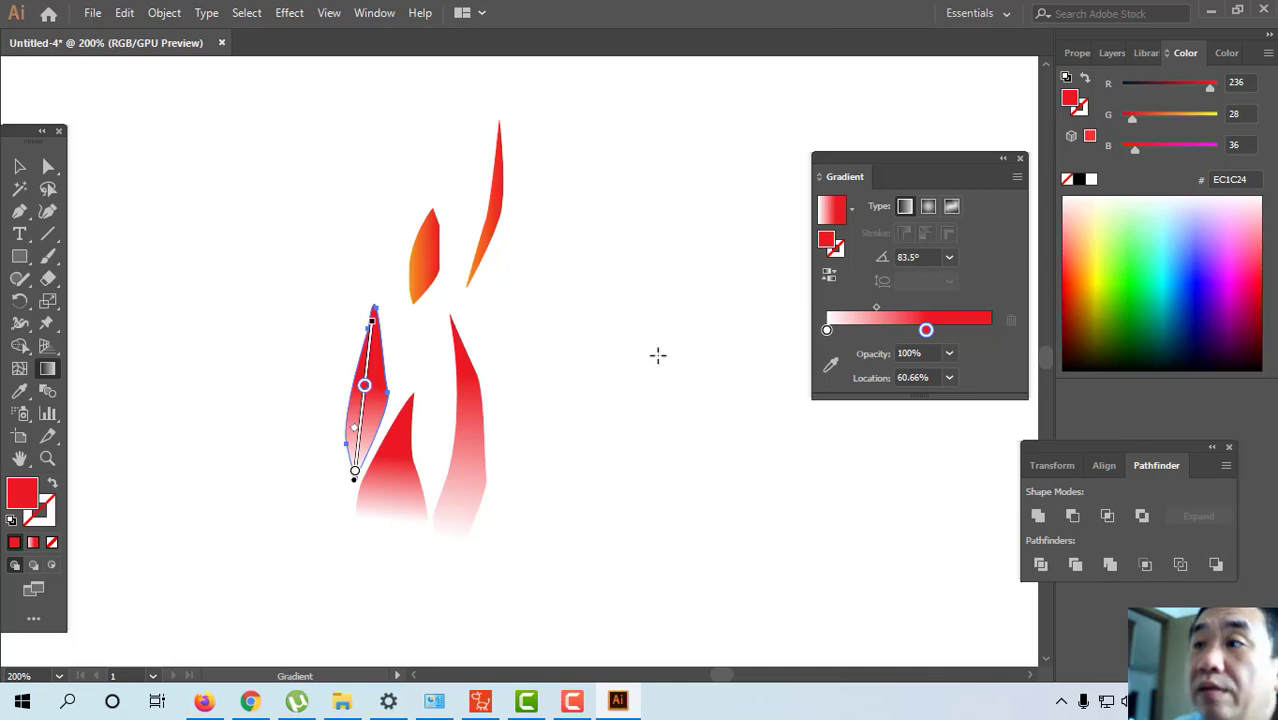
# Recolor the white stop of the left flame's gradient with the light orange swatch (FAAF40) from Swatches, then deselect the flame.
pyautogui.click(826, 330)
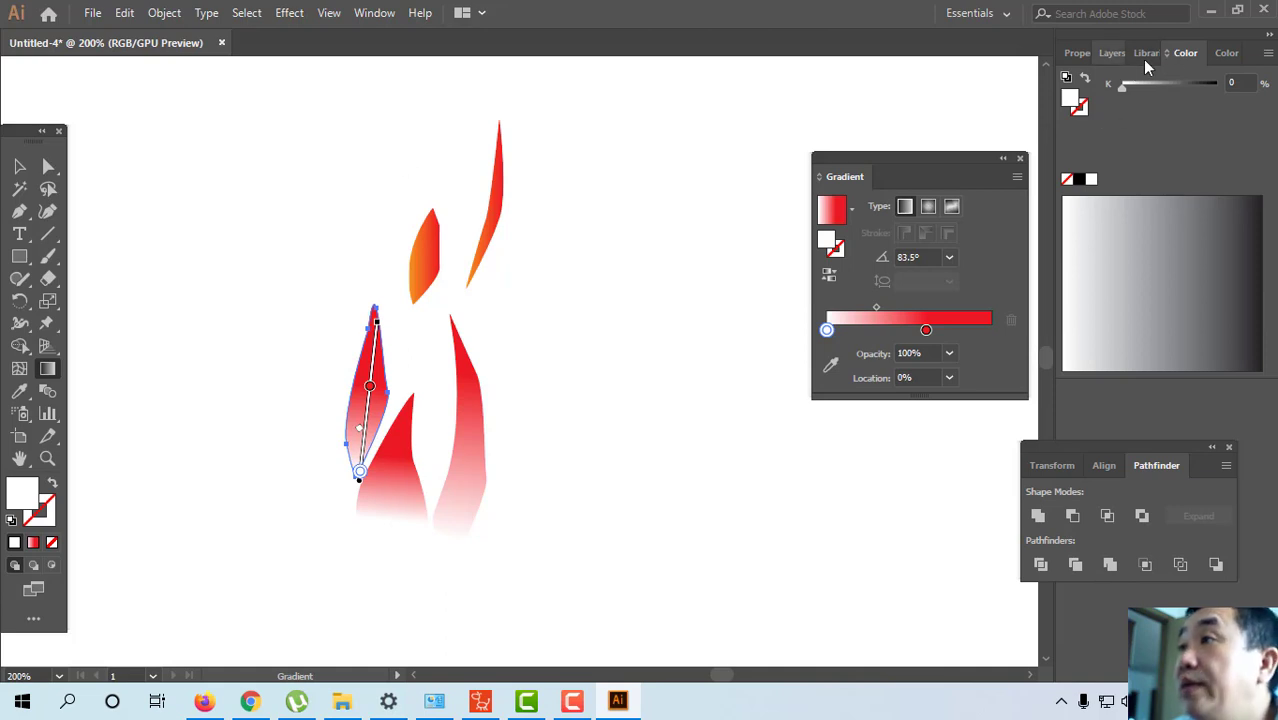
pyautogui.click(373, 13)
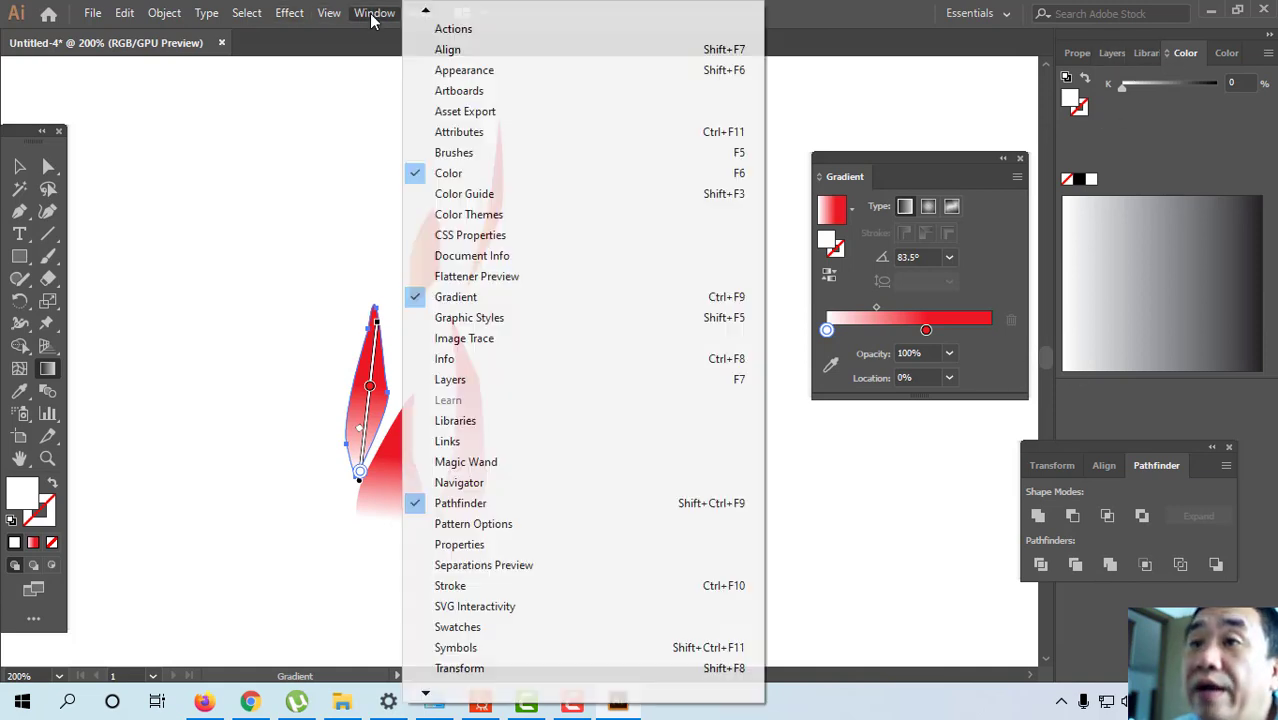
pyautogui.click(457, 627)
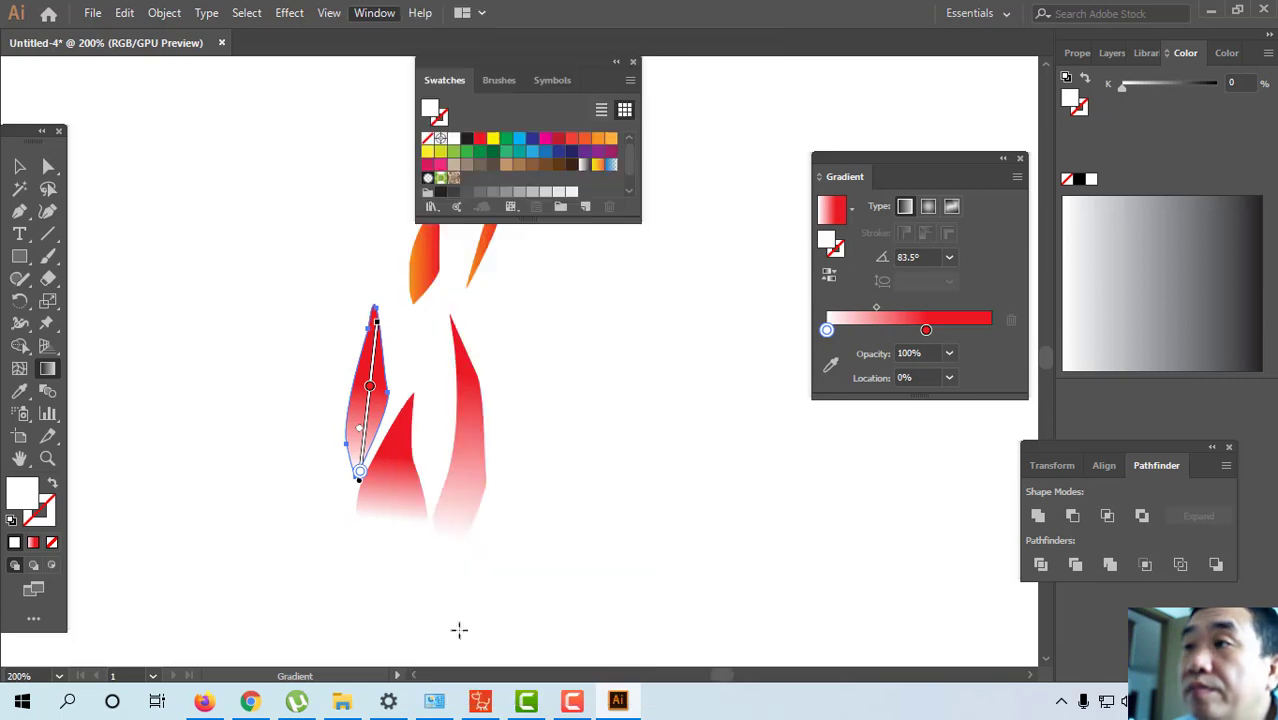
pyautogui.moveTo(610, 140); pyautogui.dragTo(810, 332)
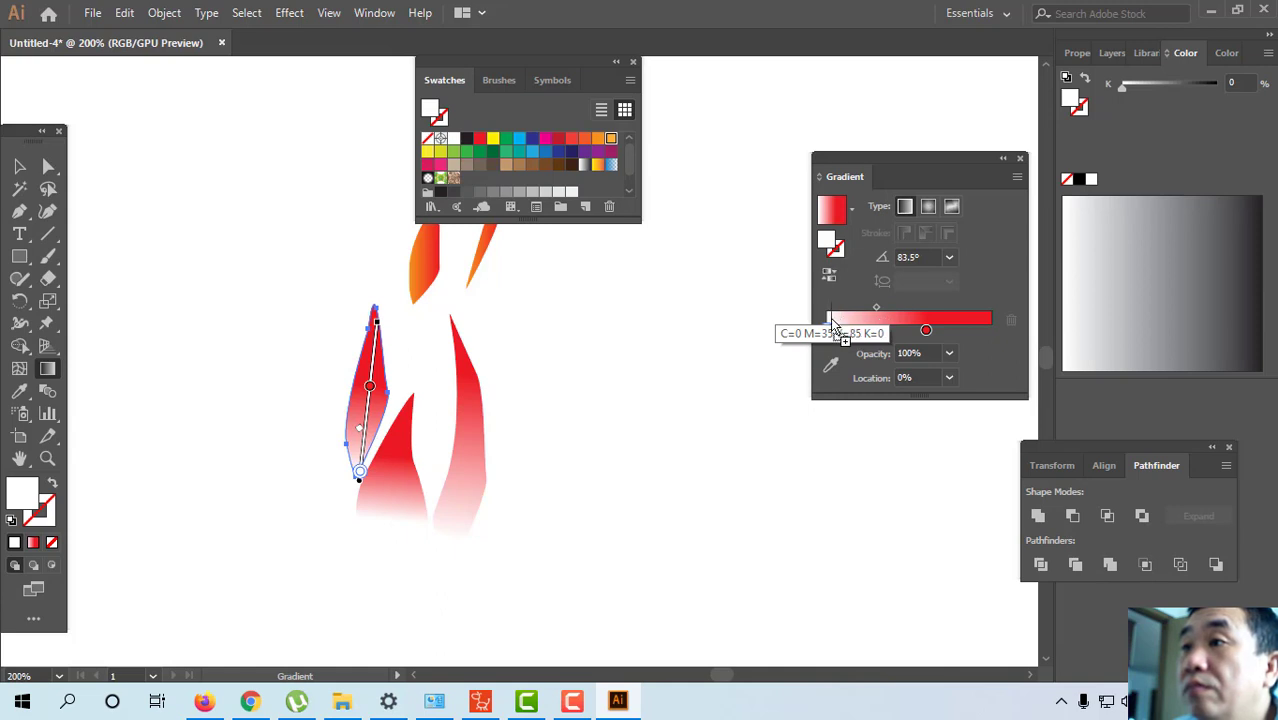
pyautogui.moveTo(829, 318); pyautogui.dragTo(829, 320)
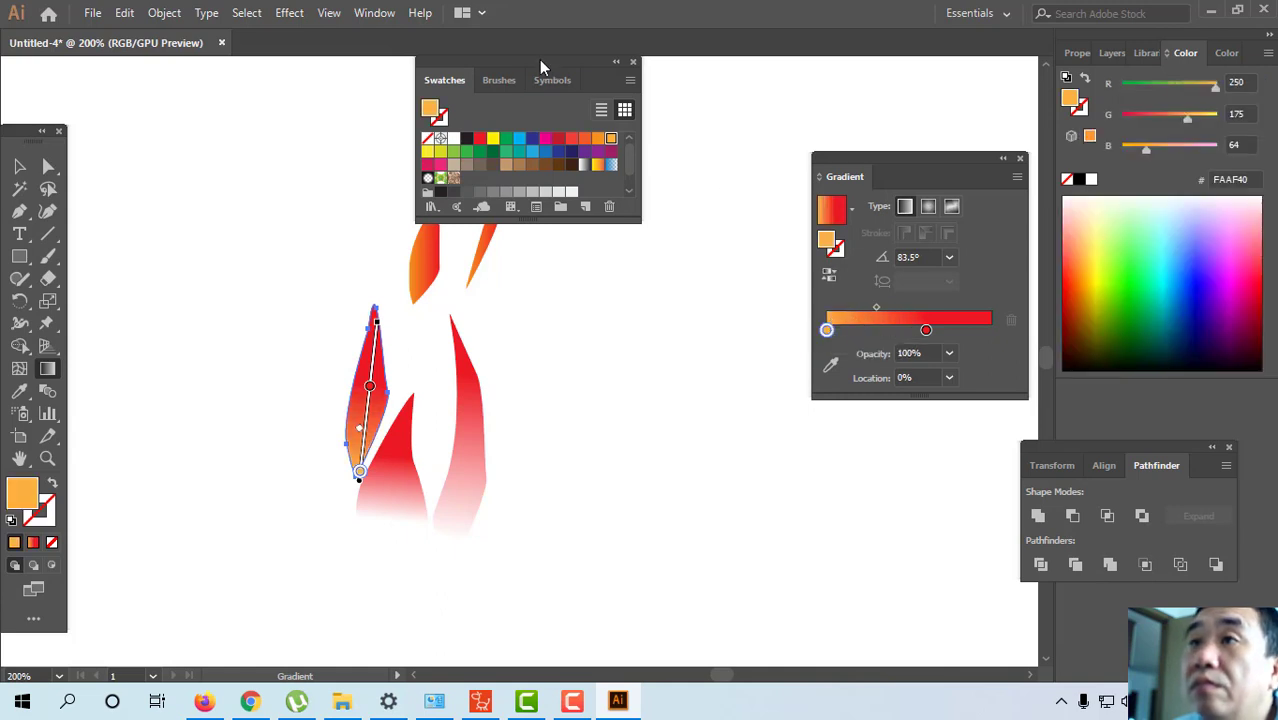
pyautogui.moveTo(529, 63); pyautogui.dragTo(771, 85)
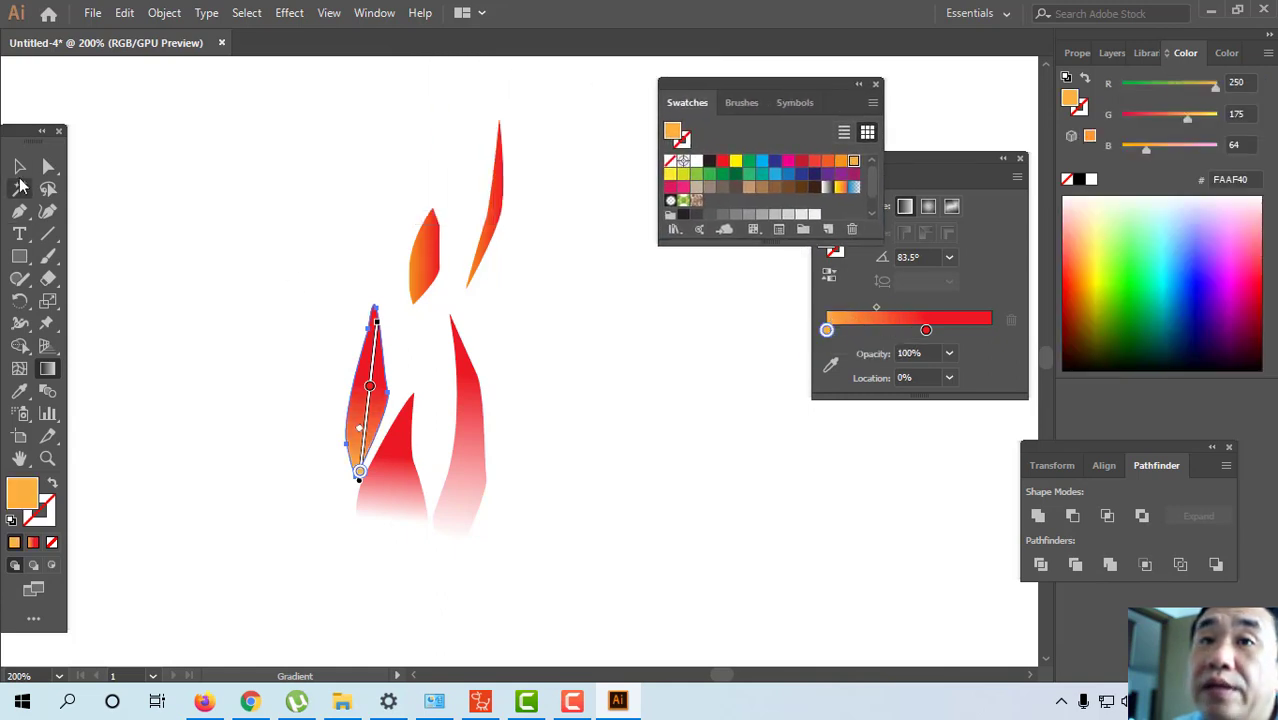
pyautogui.click(19, 166)
pyautogui.click(137, 163)
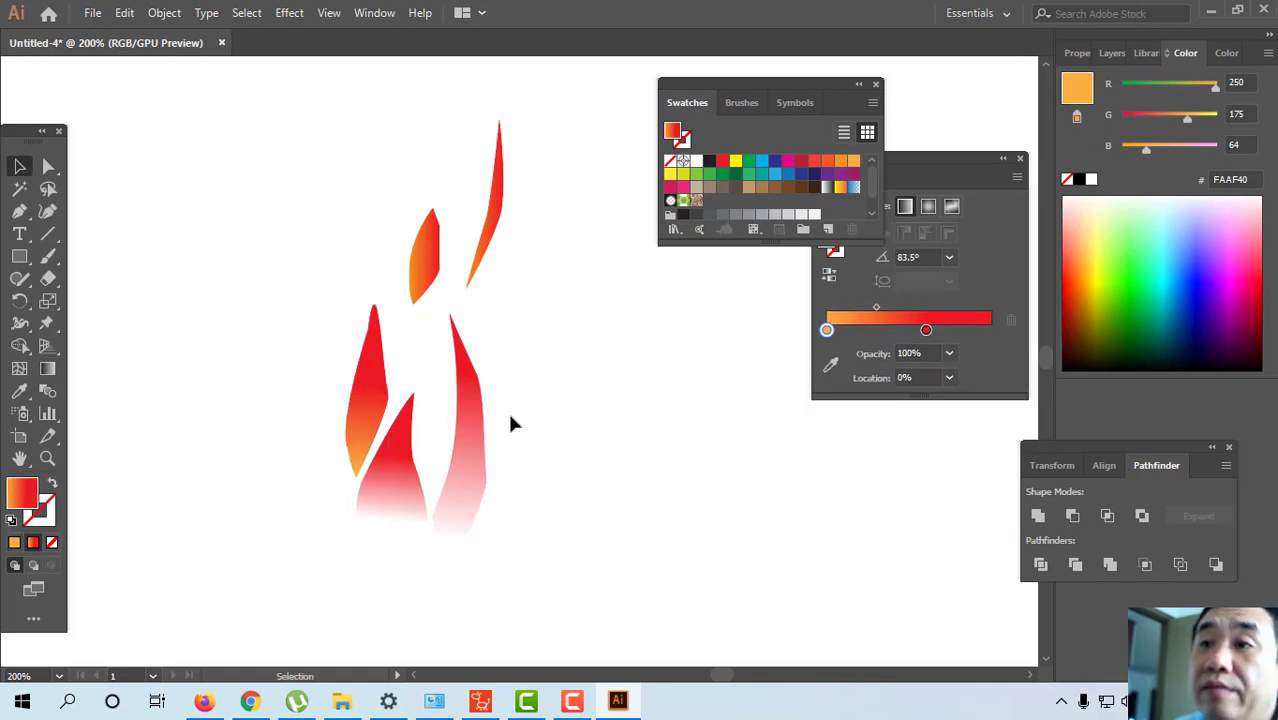
# Replace the white stop of the long right flame's gradient with the orange swatch (F6921E) and deselect the flame.
pyautogui.click(476, 466)
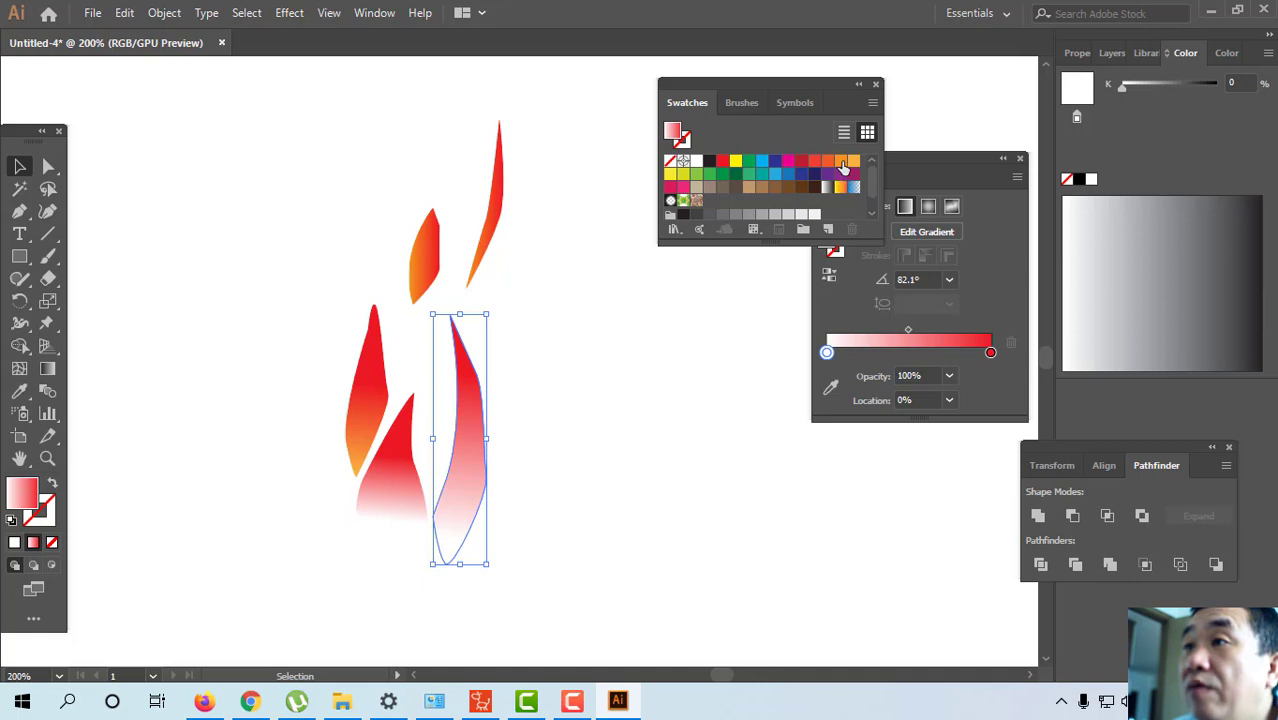
pyautogui.moveTo(843, 166); pyautogui.dragTo(826, 352)
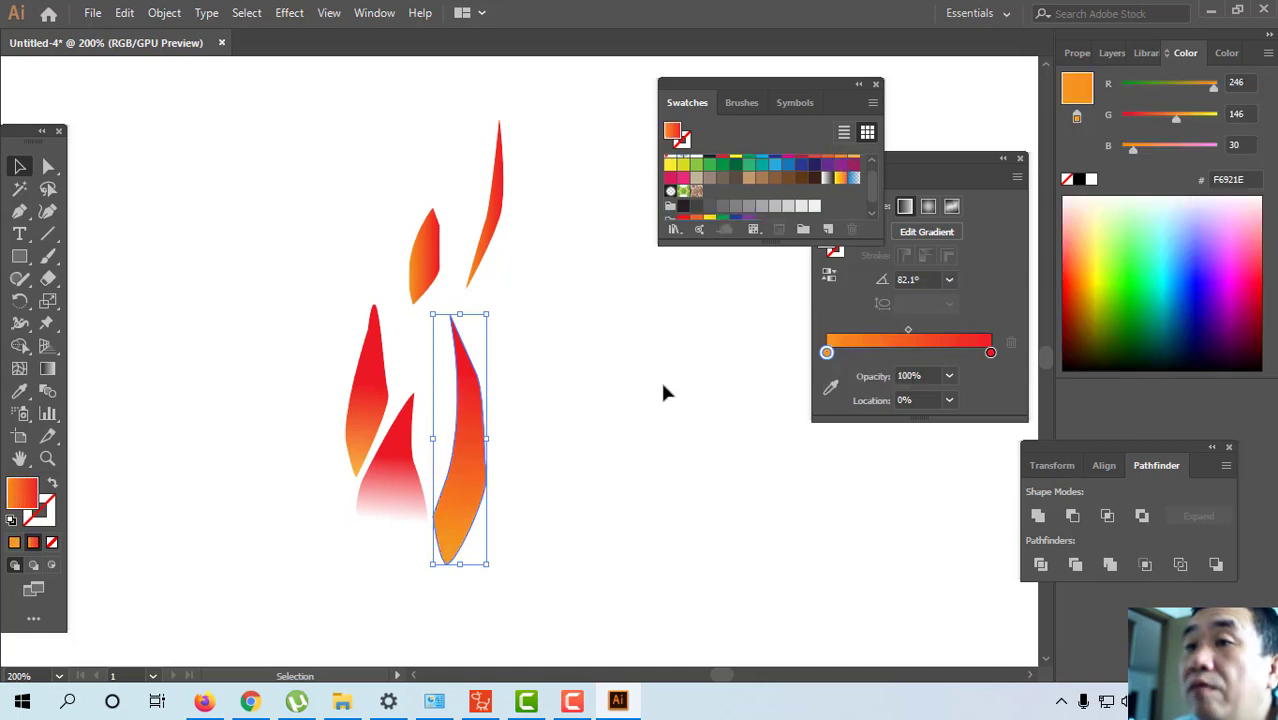
pyautogui.click(560, 360)
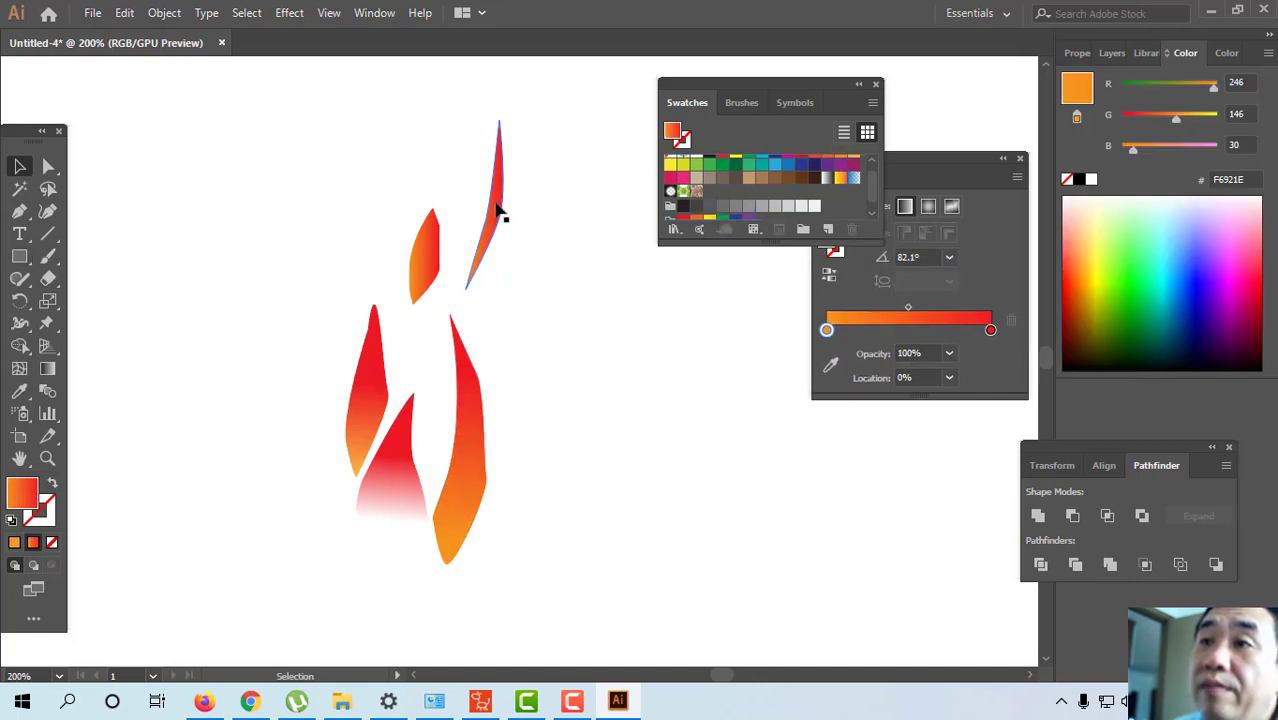
# Move the two upper flames down and inward, closer to the lower flames.
pyautogui.moveTo(502, 208); pyautogui.dragTo(411, 284)
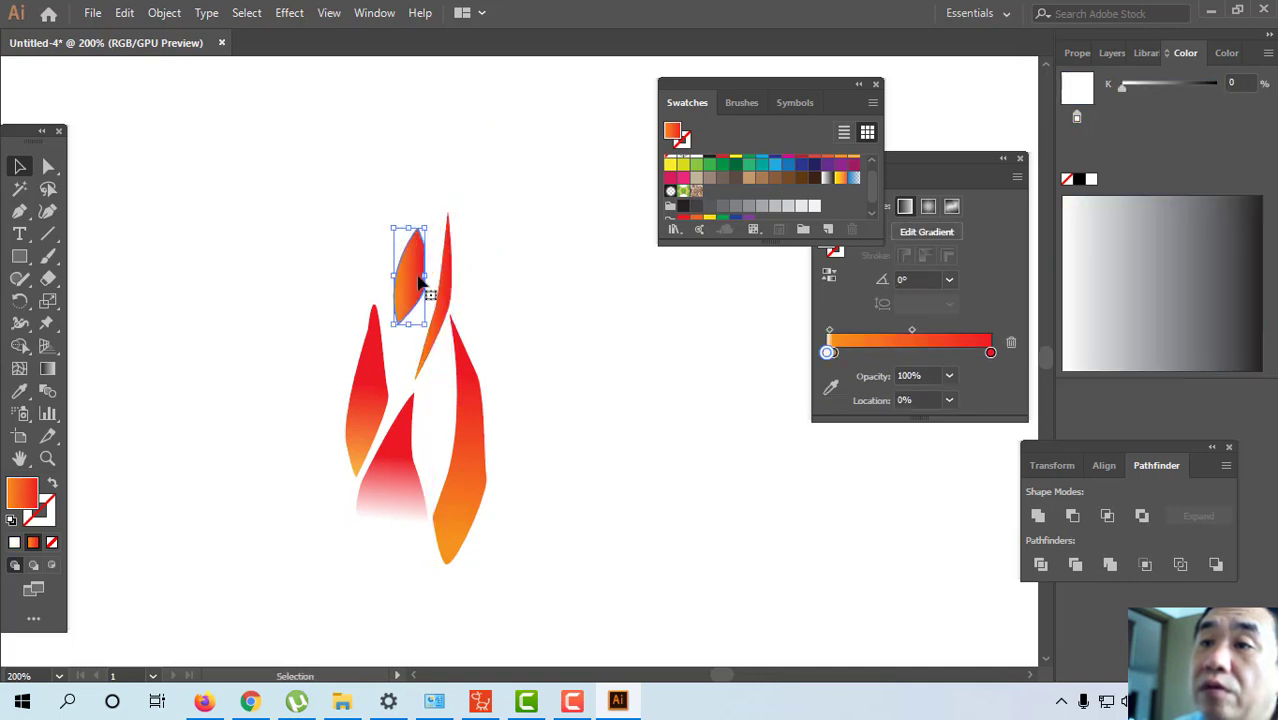
pyautogui.click(517, 280)
pyautogui.moveTo(288, 162); pyautogui.dragTo(542, 605)
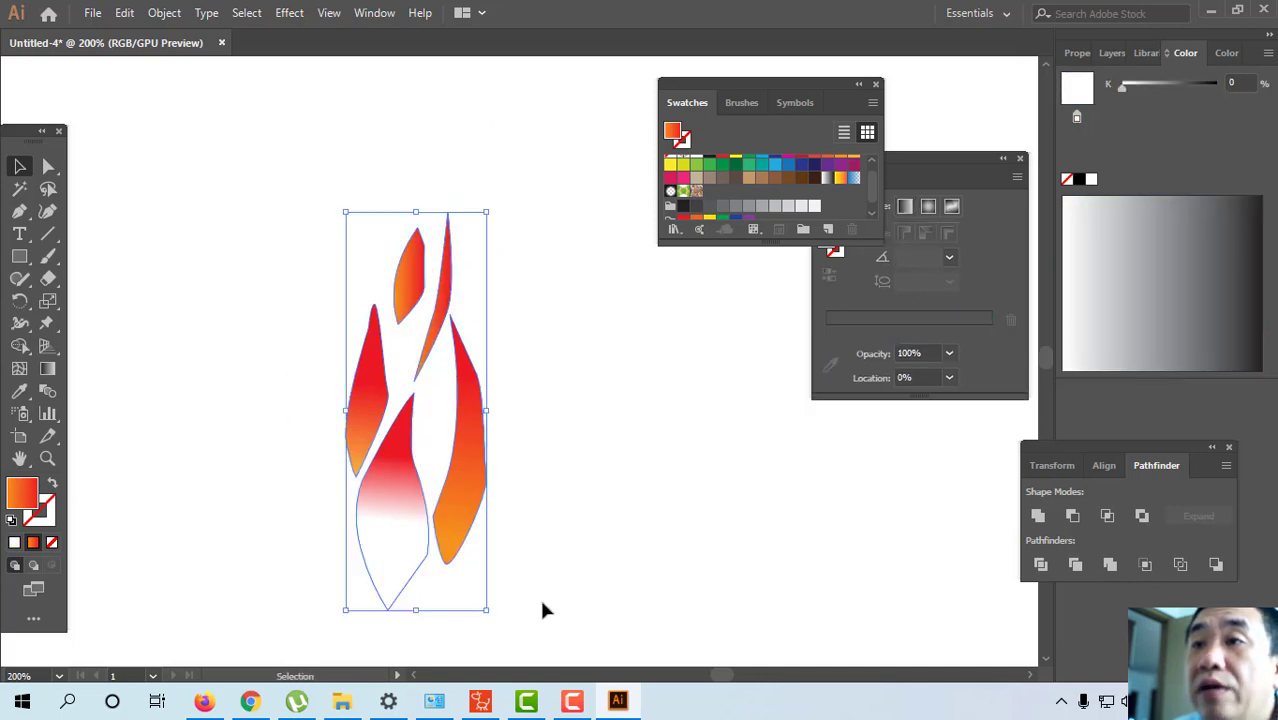
pyautogui.click(488, 468)
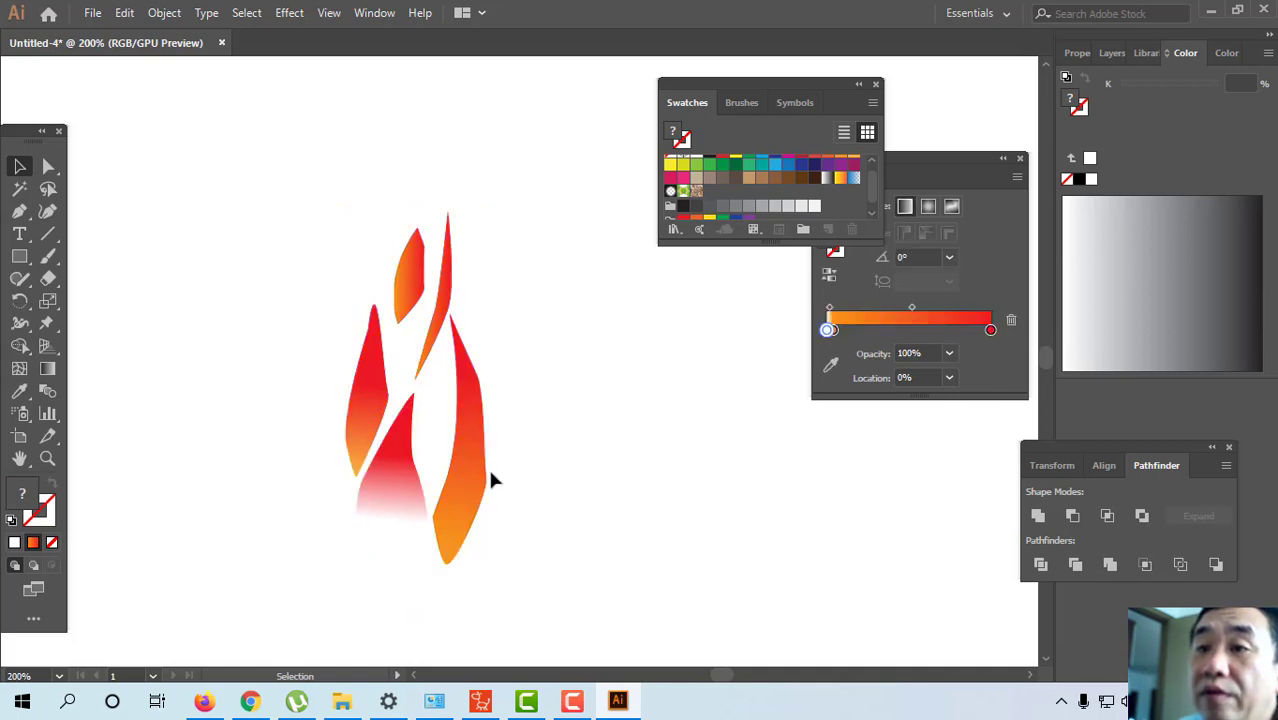
# Replace the white stop of the large lowest flame's gradient with the orange swatch (F6921E) and deselect the flame.
pyautogui.click(390, 497)
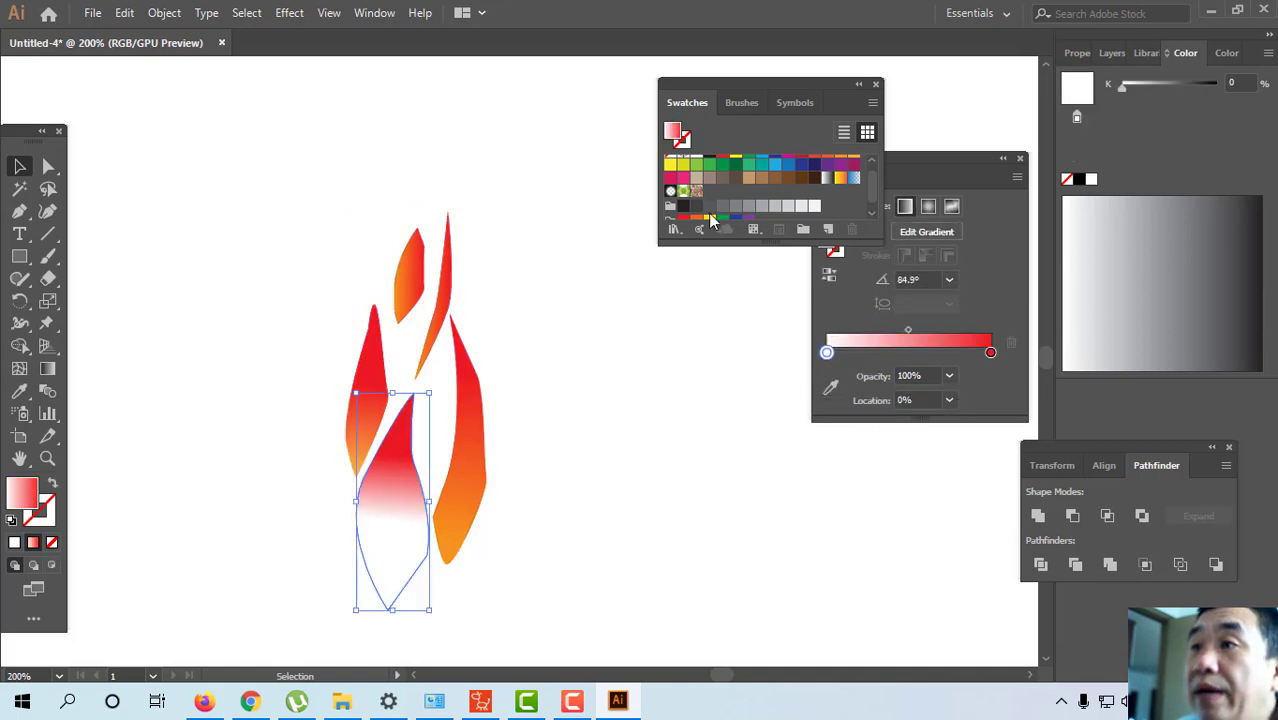
pyautogui.click(872, 213)
pyautogui.moveTo(842, 176); pyautogui.dragTo(827, 350)
pyautogui.click(646, 365)
# Duplicate the whole set of five flames to the right of the original.
pyautogui.moveTo(573, 342)
pyautogui.mouseDown()
pyautogui.moveTo(589, 366)
pyautogui.moveTo(545, 317)
pyautogui.moveTo(568, 321)
pyautogui.moveTo(586, 356)
pyautogui.mouseUp()
pyautogui.moveTo(559, 306); pyautogui.dragTo(467, 250)
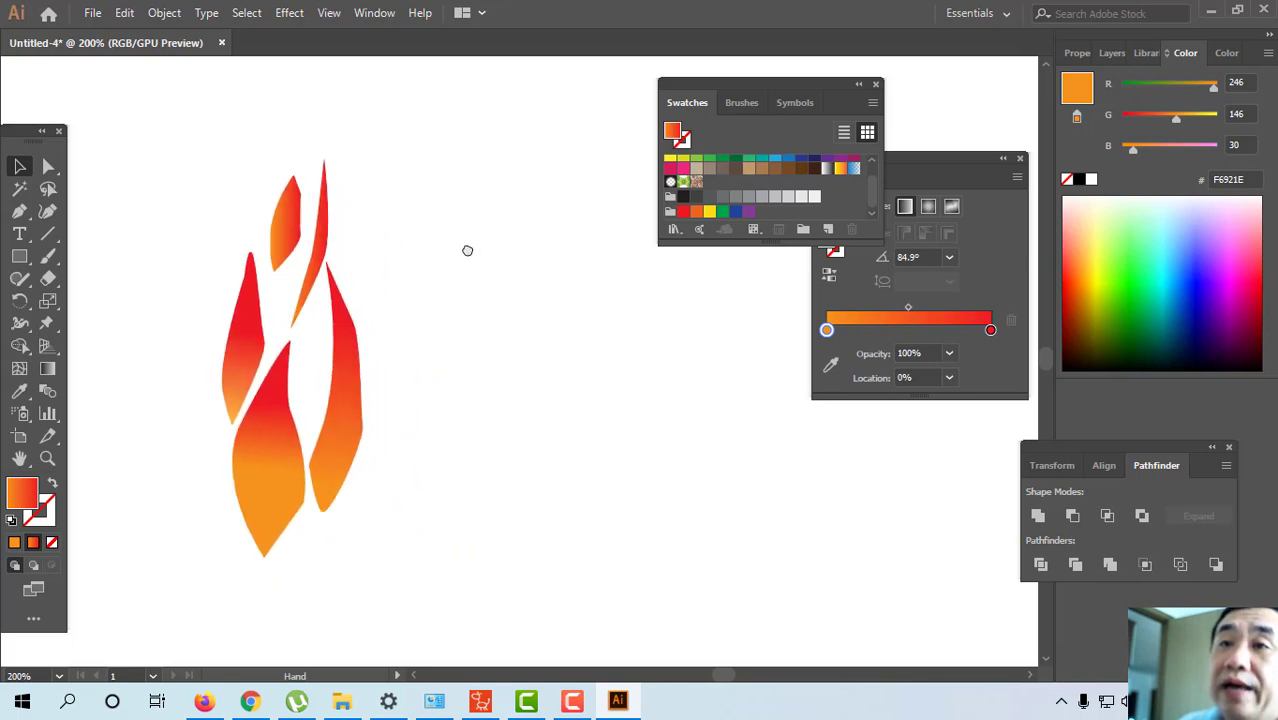
pyautogui.moveTo(147, 157); pyautogui.dragTo(385, 531)
pyautogui.moveTo(304, 474); pyautogui.dragTo(520, 481)
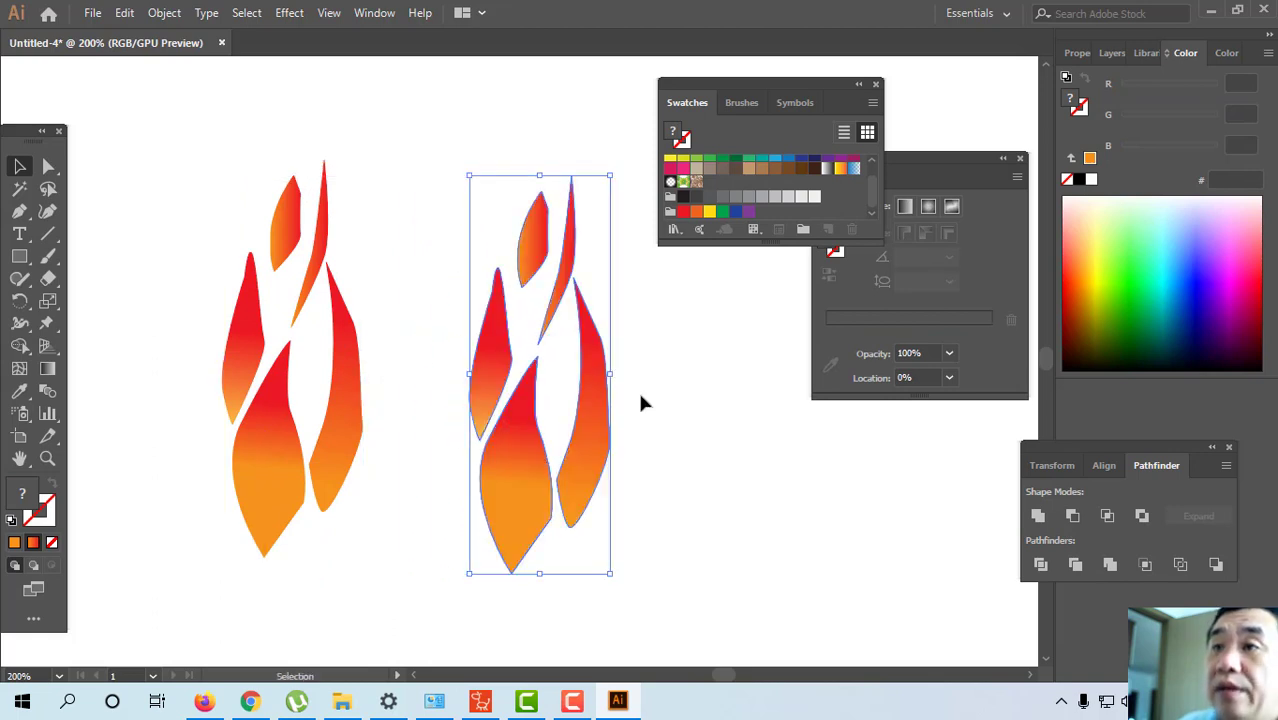
pyautogui.click(646, 390)
pyautogui.hscroll(1, 645, 396)
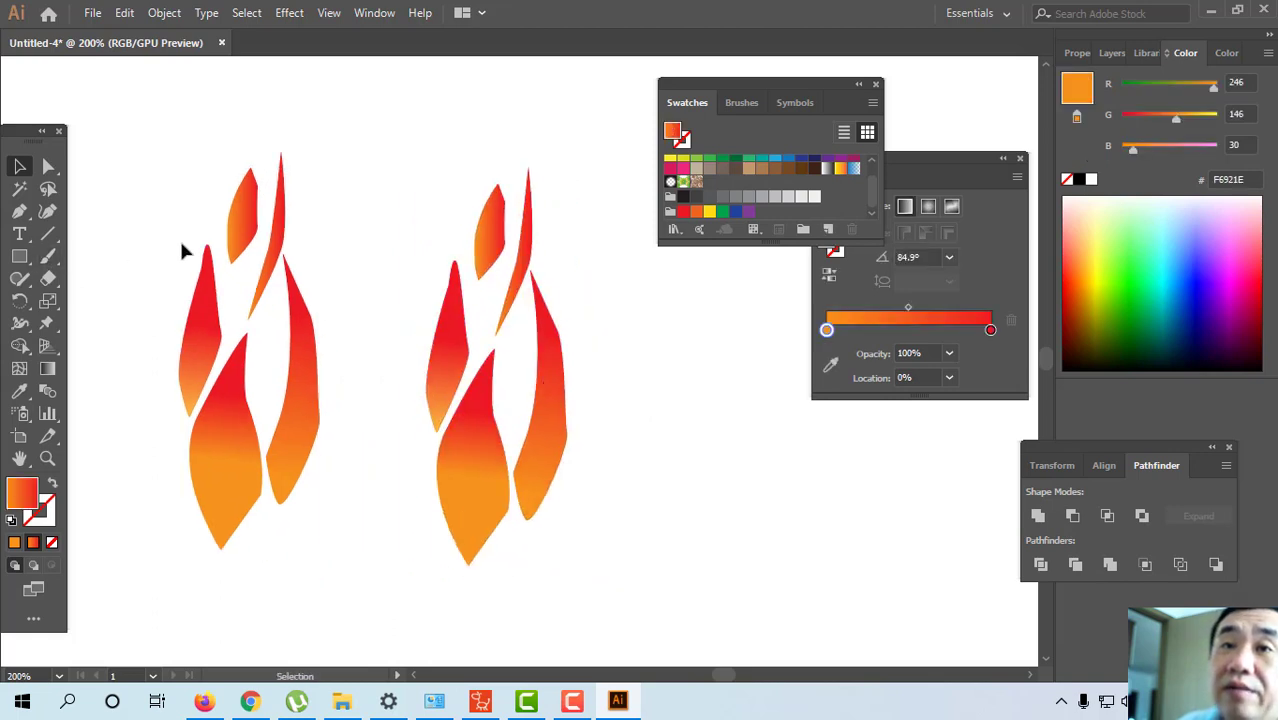
# Shrink the long right flame of the duplicated set and move it up beneath the narrow flame.
pyautogui.click(540, 416)
pyautogui.moveTo(541, 397); pyautogui.dragTo(521, 397)
pyautogui.moveTo(521, 272); pyautogui.dragTo(521, 328)
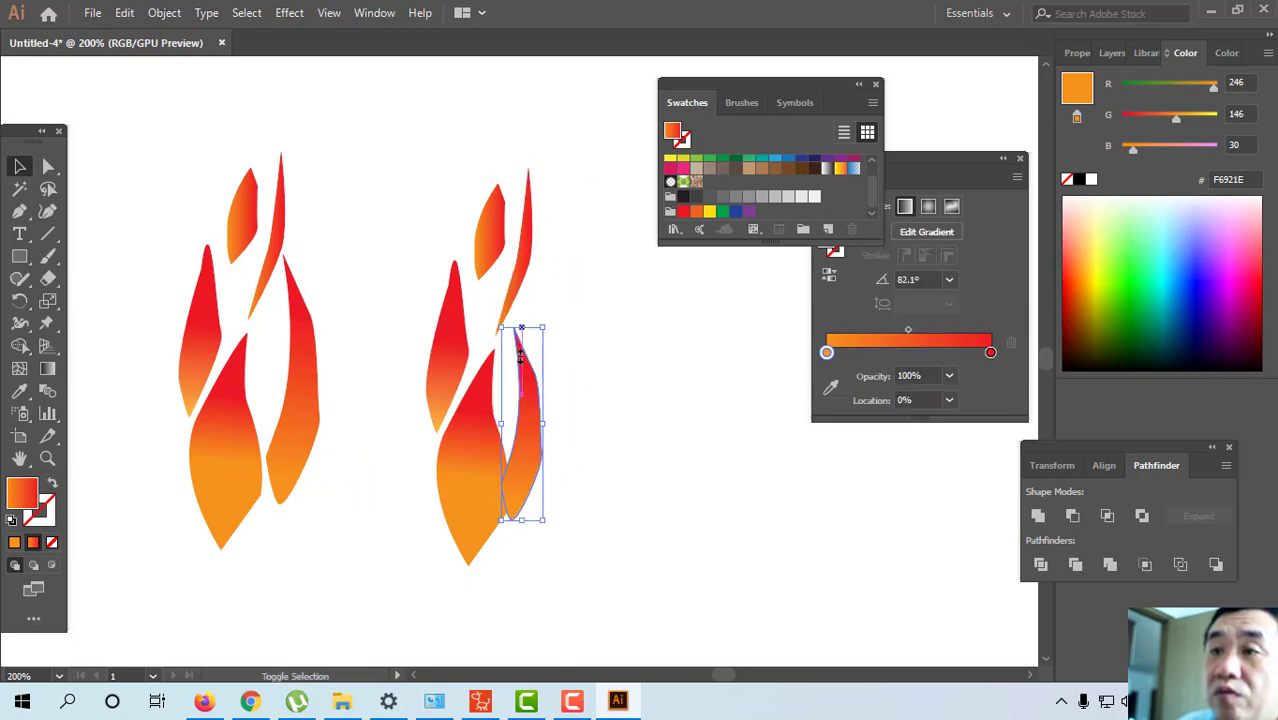
pyautogui.moveTo(522, 418); pyautogui.dragTo(531, 358)
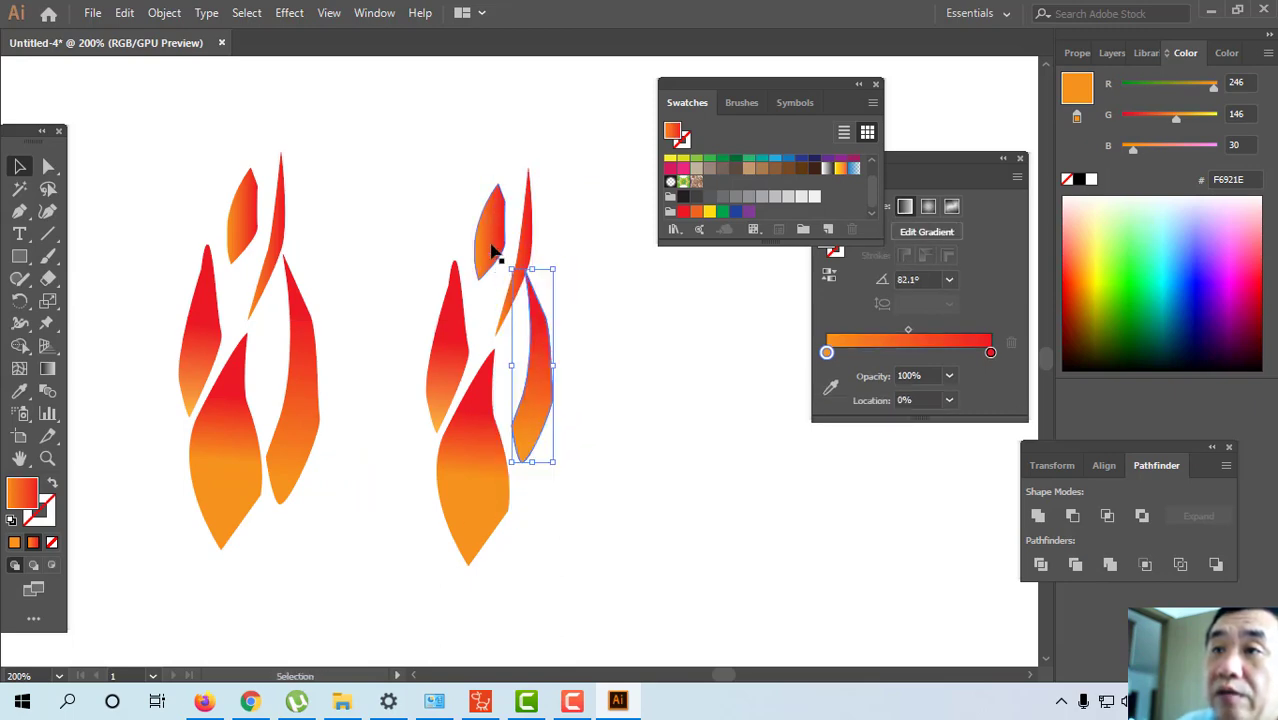
# Shrink the small upper flame and shorten the narrow flame in the duplicated set, and place an extra copy of each.
pyautogui.click(491, 196)
pyautogui.moveTo(489, 186); pyautogui.dragTo(483, 219)
pyautogui.click(527, 231)
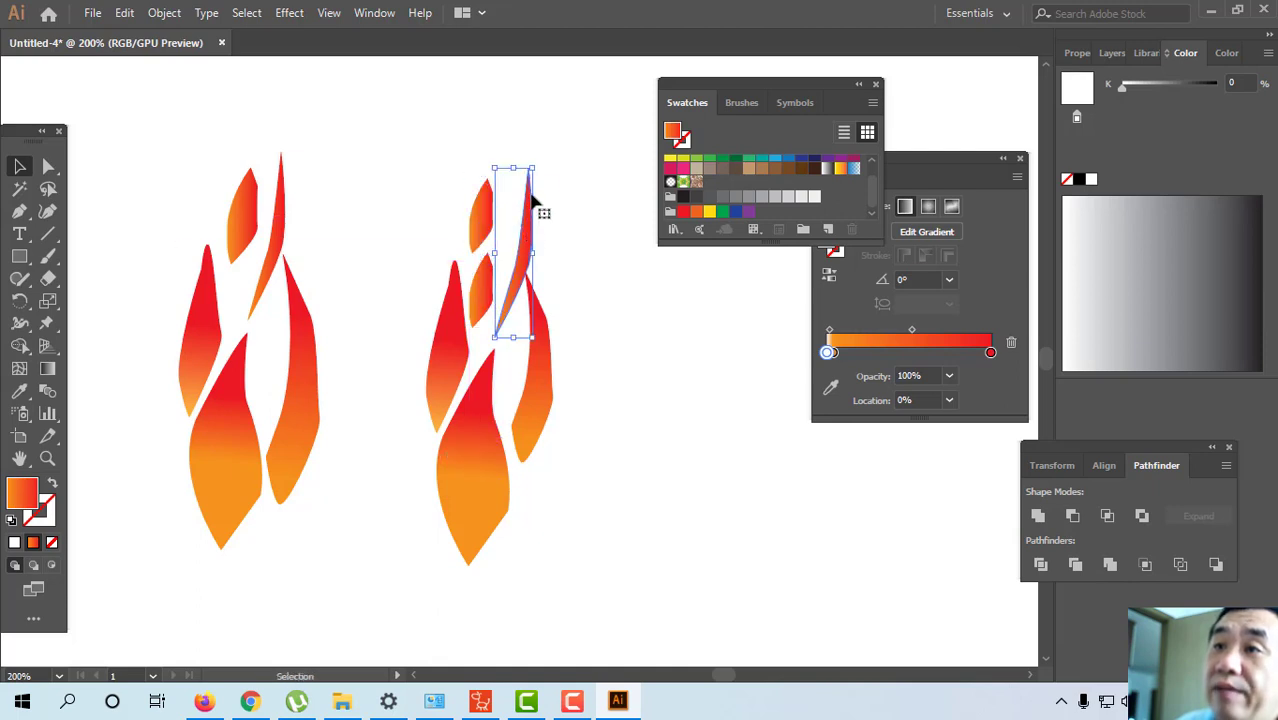
pyautogui.moveTo(517, 172); pyautogui.dragTo(516, 216)
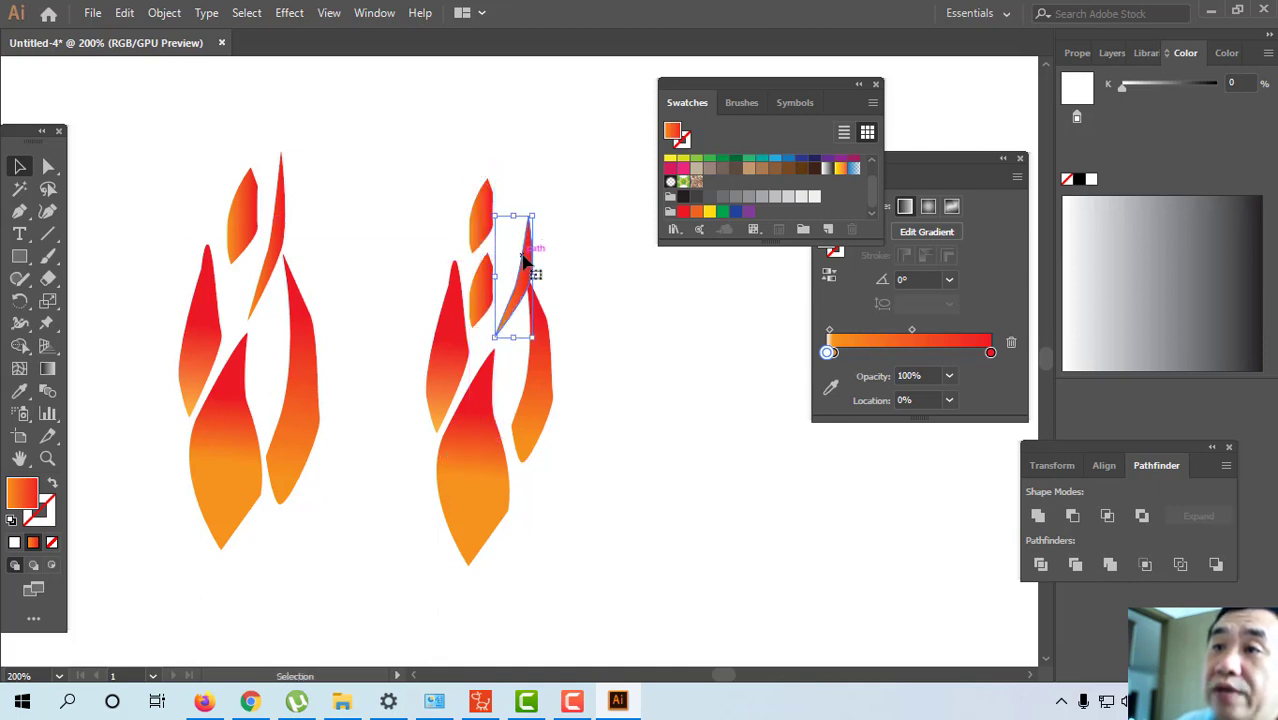
pyautogui.moveTo(530, 275); pyautogui.dragTo(536, 216)
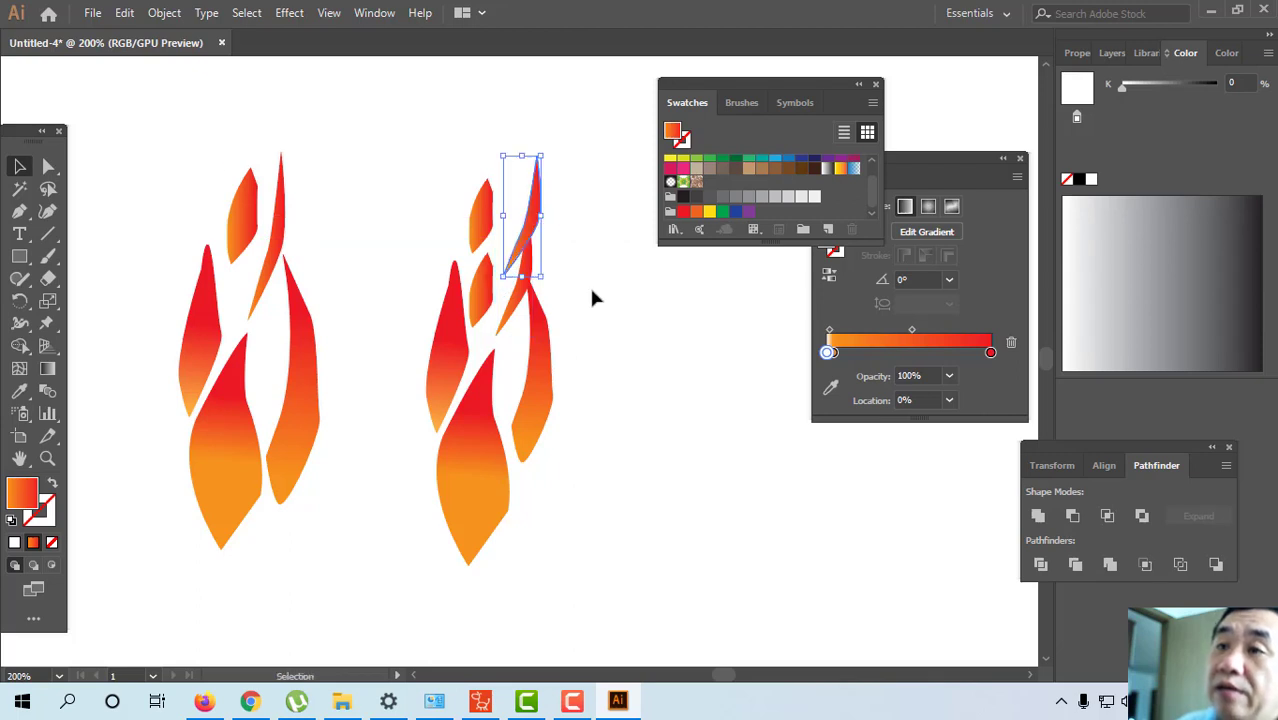
pyautogui.click(589, 285)
# Shorten the large lowest flame of the duplicated set and move it up toward the other flames.
pyautogui.moveTo(555, 408); pyautogui.dragTo(555, 374)
pyautogui.click(465, 416)
pyautogui.moveTo(474, 314); pyautogui.dragTo(474, 366)
pyautogui.moveTo(484, 462); pyautogui.dragTo(487, 425)
pyautogui.click(605, 422)
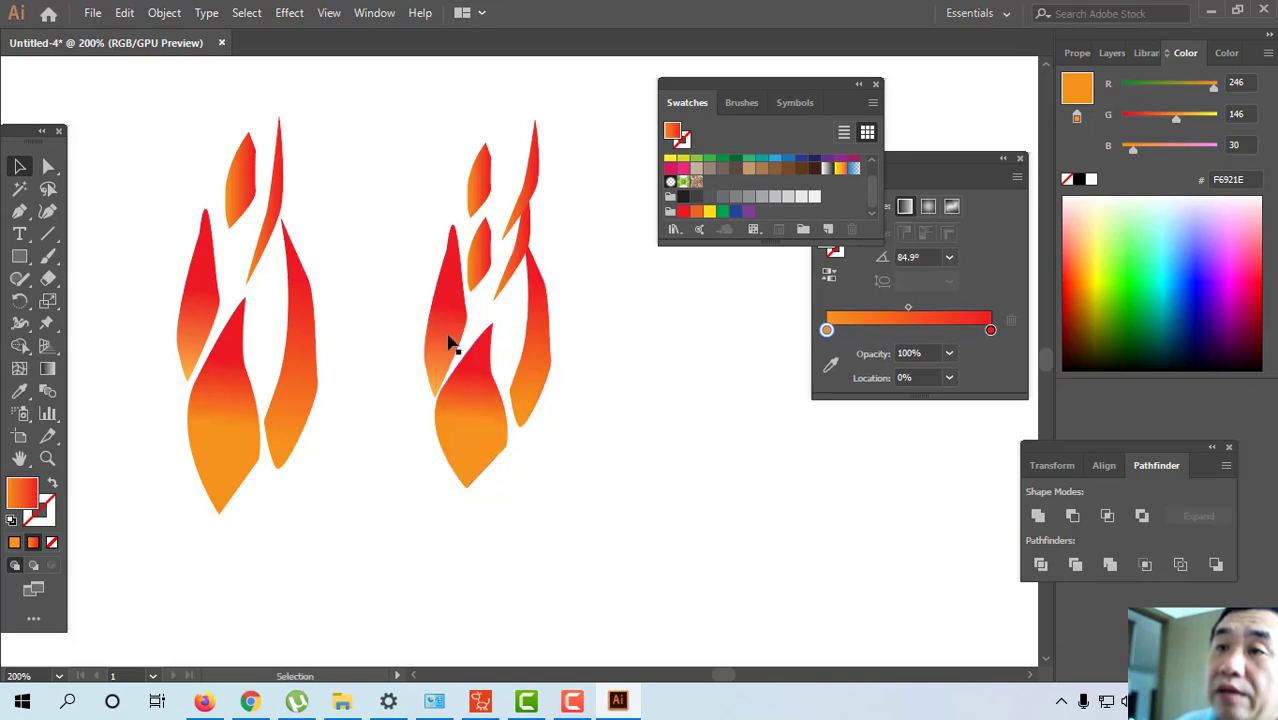
# Shorten the left flame of the duplicated set and reposition it beside the lowest flame.
pyautogui.click(448, 340)
pyautogui.moveTo(446, 228); pyautogui.dragTo(447, 270)
pyautogui.moveTo(442, 314); pyautogui.dragTo(447, 287)
pyautogui.click(585, 228)
# Add another small flame at the top of the duplicated set and a narrow flame copy above its left flame.
pyautogui.moveTo(585, 228); pyautogui.dragTo(524, 269)
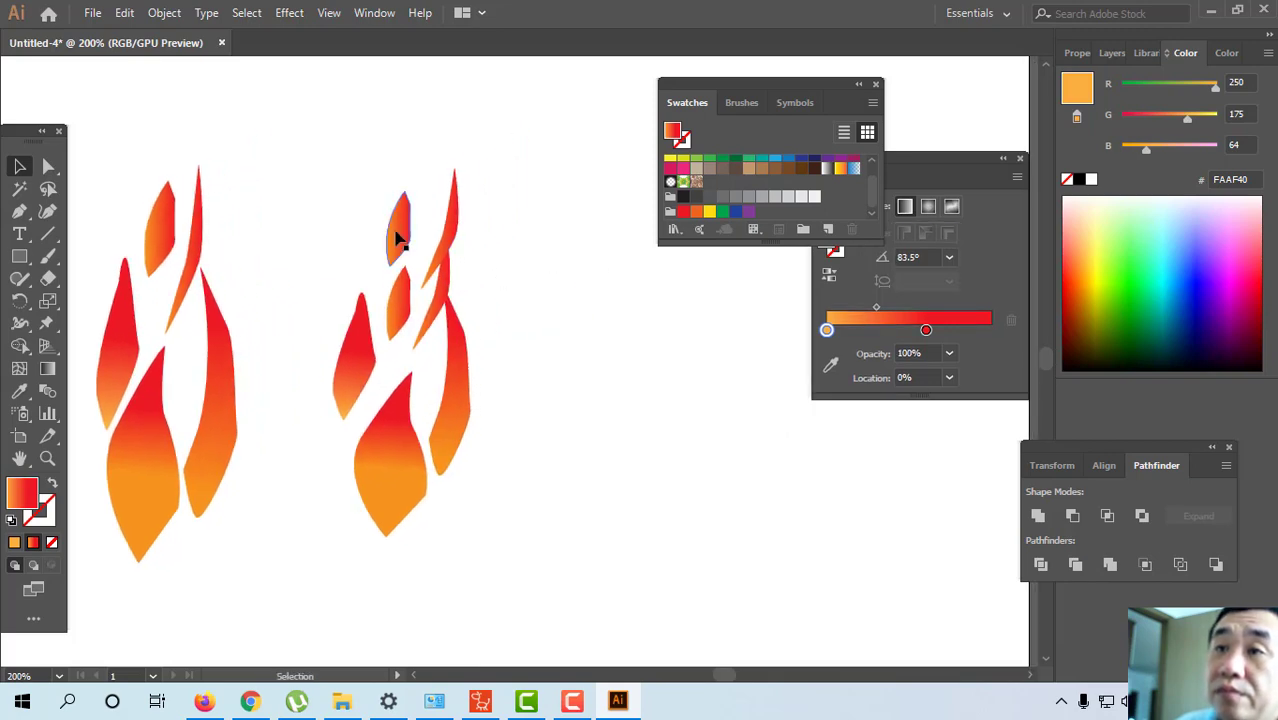
pyautogui.click(397, 238)
pyautogui.moveTo(410, 228); pyautogui.dragTo(368, 250)
pyautogui.click(520, 237)
# Reflect the narrow flame copy above the left flame across the vertical axis.
pyautogui.click(164, 12)
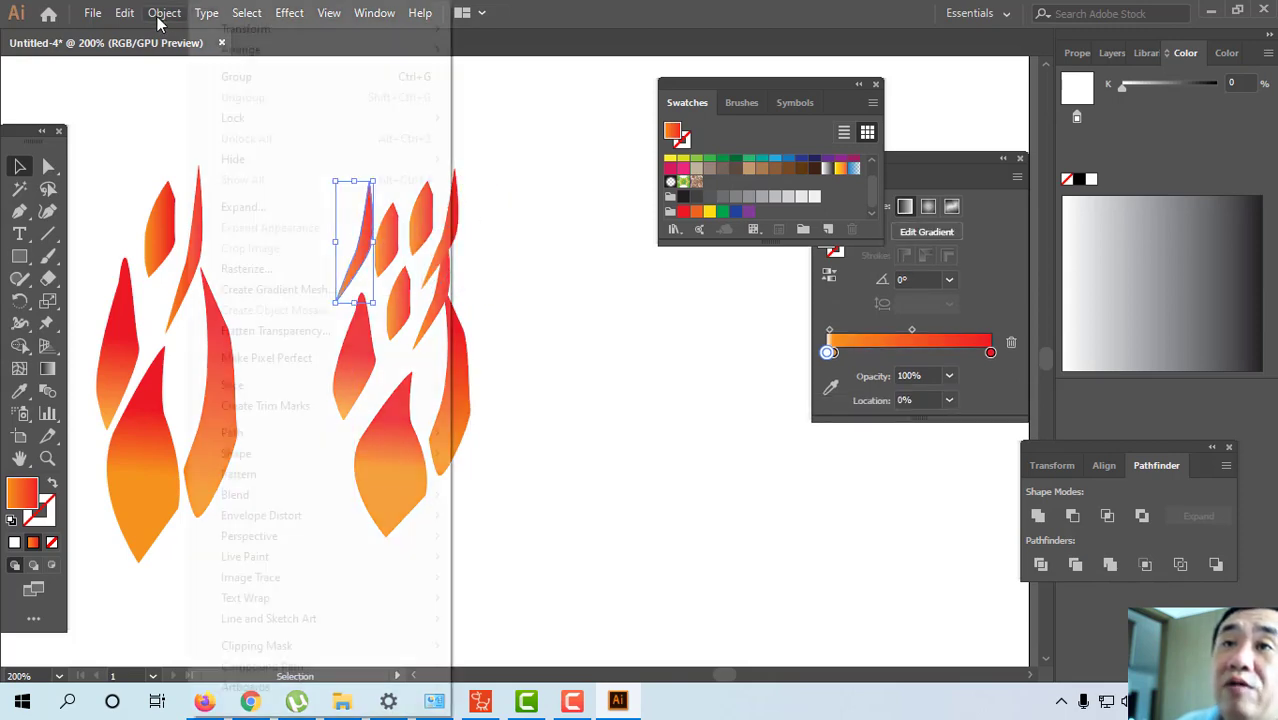
pyautogui.moveTo(266, 30)
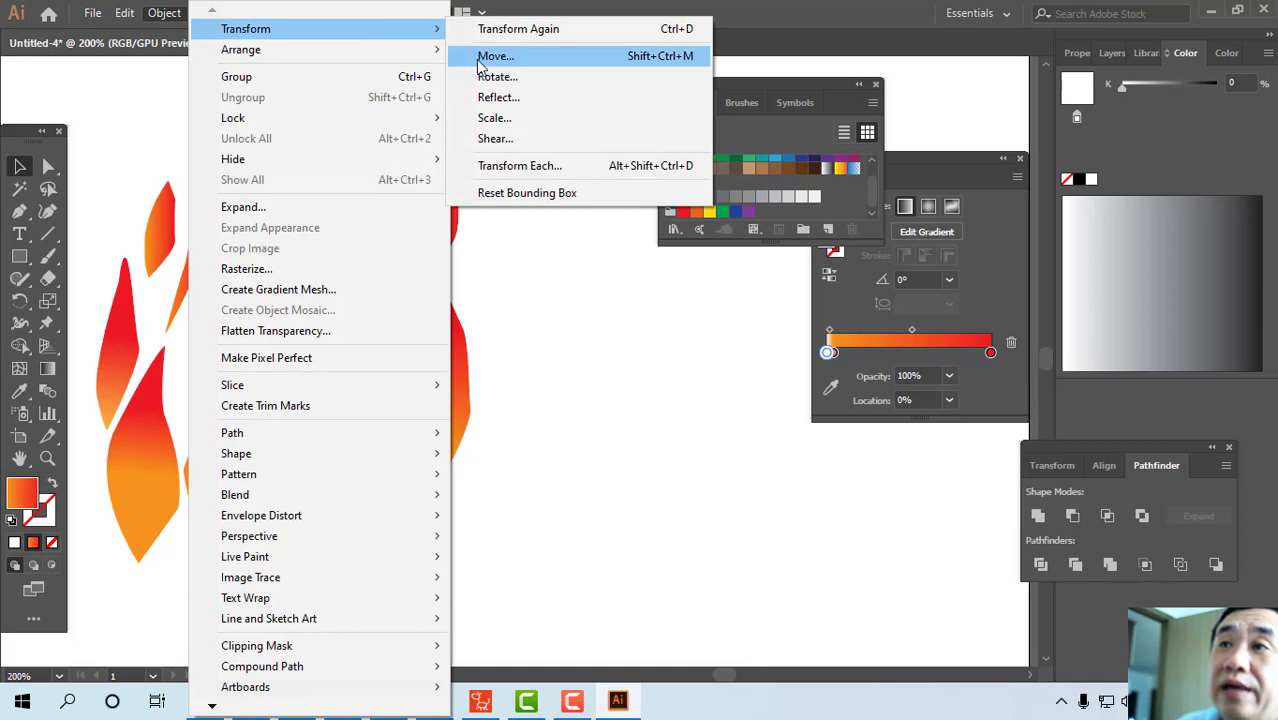
pyautogui.click(492, 104)
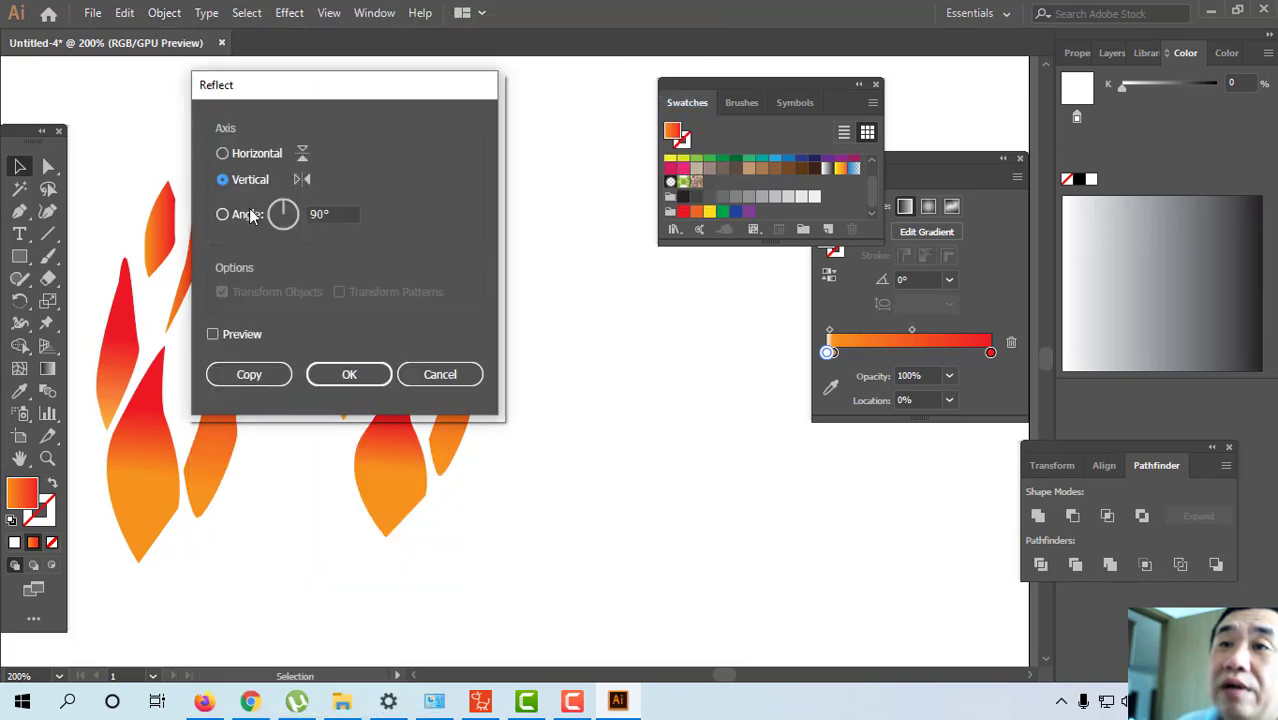
pyautogui.click(347, 380)
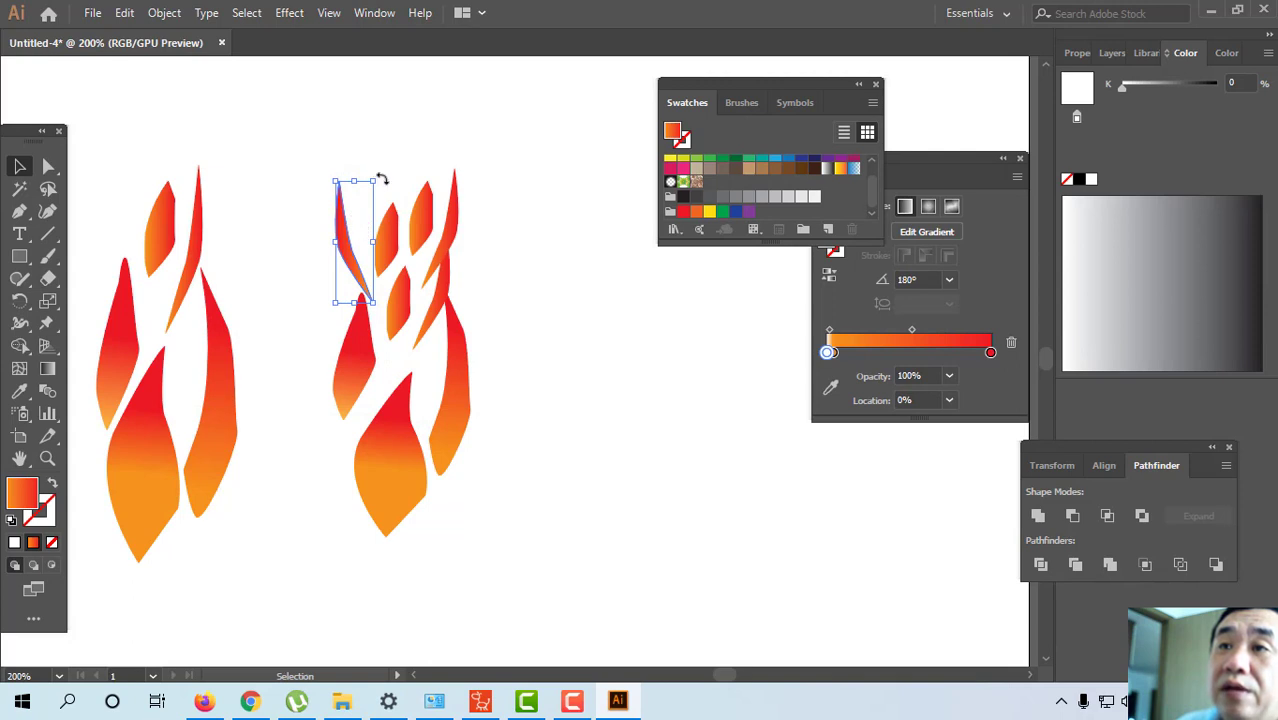
# Rotate the reflected narrow flame about 11° clockwise and move it down against the small upper flames.
pyautogui.moveTo(381, 178); pyautogui.dragTo(397, 180)
pyautogui.moveTo(347, 245); pyautogui.dragTo(372, 268)
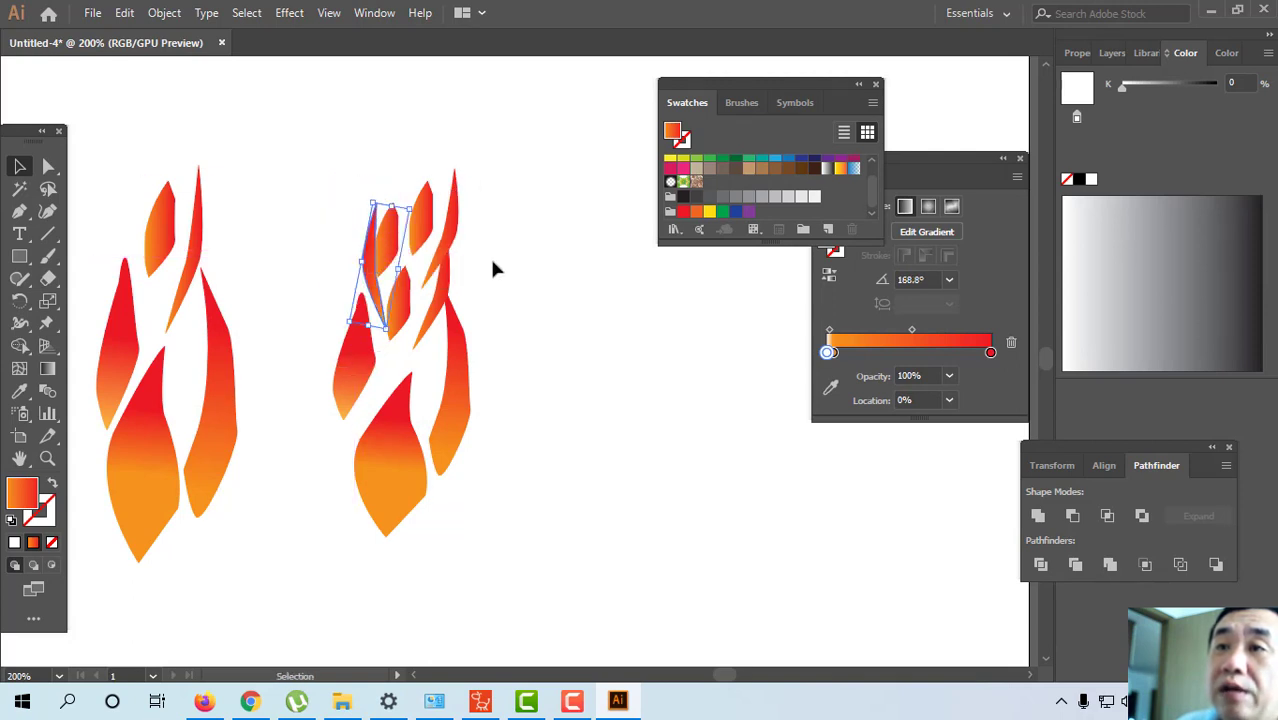
# Move the lowest flame of the duplicated set up, closer to the flames above it.
pyautogui.click(515, 313)
pyautogui.scroll(-1, 517, 312)
pyautogui.hscroll(-1, 517, 312)
pyautogui.moveTo(415, 385); pyautogui.dragTo(413, 365)
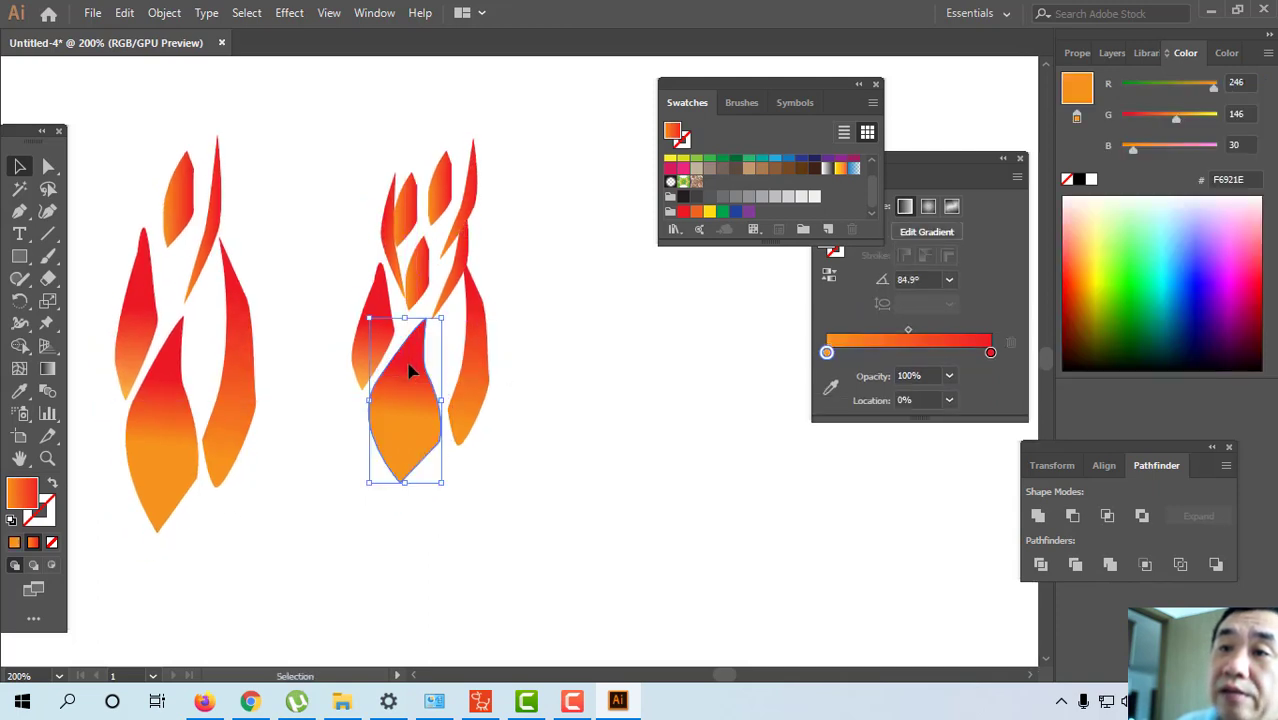
pyautogui.click(564, 336)
pyautogui.press('space')
pyautogui.moveTo(540, 320); pyautogui.dragTo(549, 353)
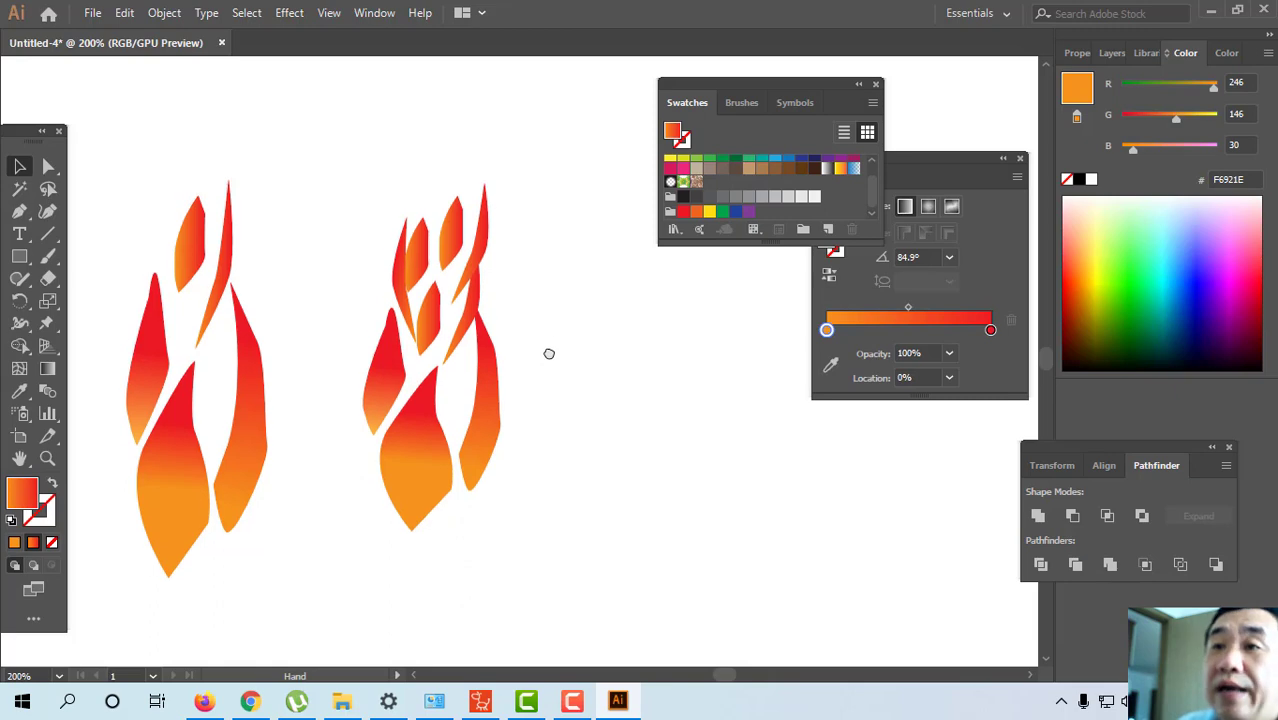
# Move the whole duplicated flame set closer to the original fire and slightly lower.
pyautogui.moveTo(293, 147); pyautogui.dragTo(587, 581)
pyautogui.press('a')
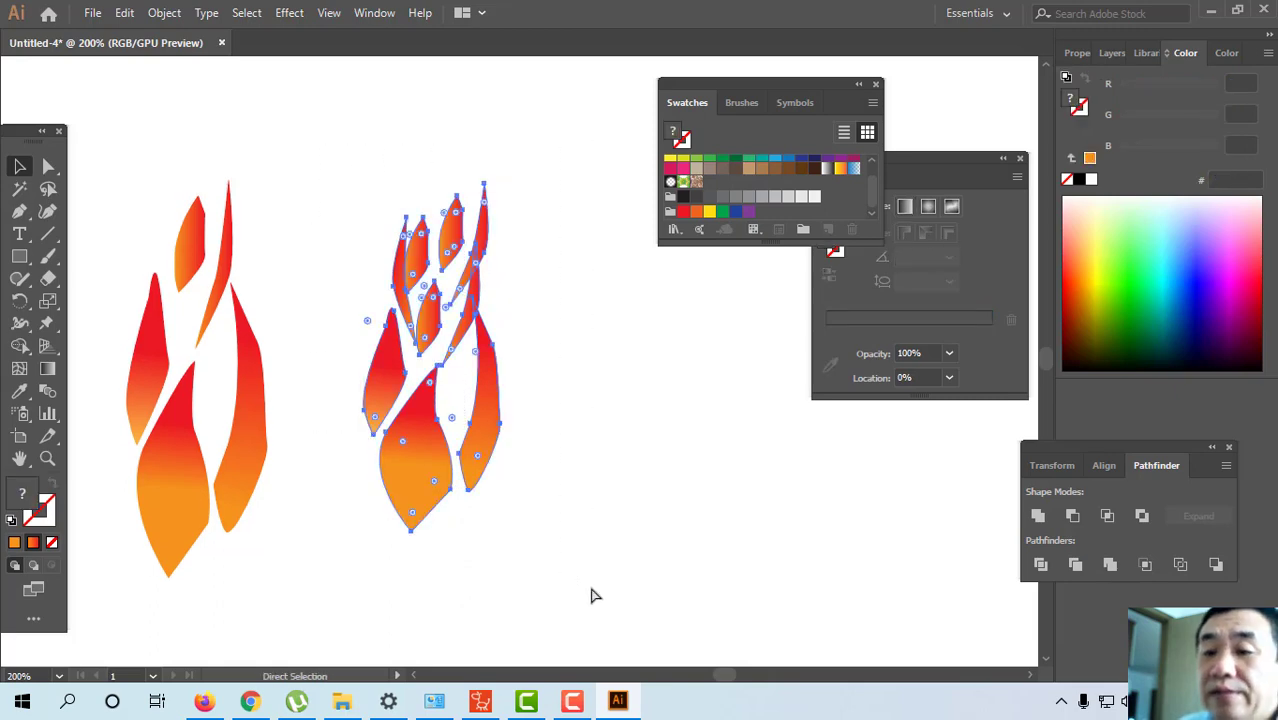
pyautogui.press('v')
pyautogui.moveTo(465, 335); pyautogui.dragTo(404, 369)
pyautogui.click(503, 342)
pyautogui.press('space')
pyautogui.moveTo(518, 338); pyautogui.dragTo(510, 308)
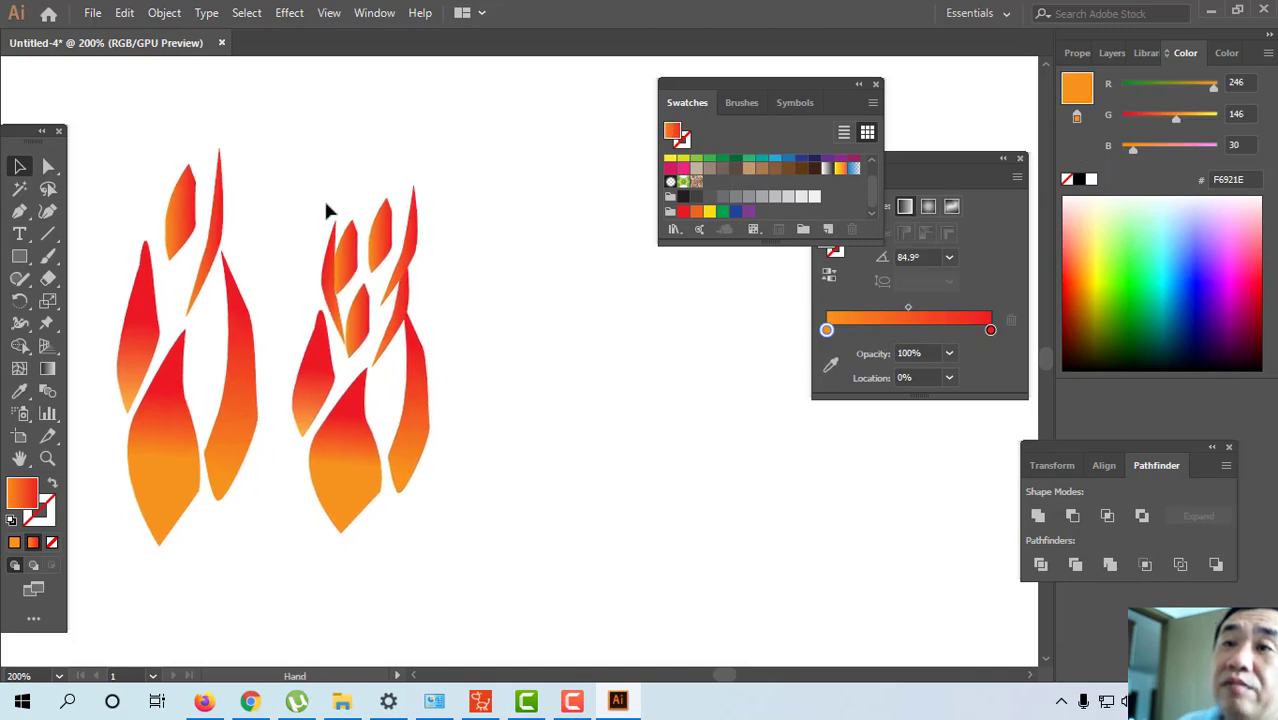
# Copy the complete second flame set to the empty area on its right as a third fire.
pyautogui.moveTo(277, 174); pyautogui.dragTo(491, 573)
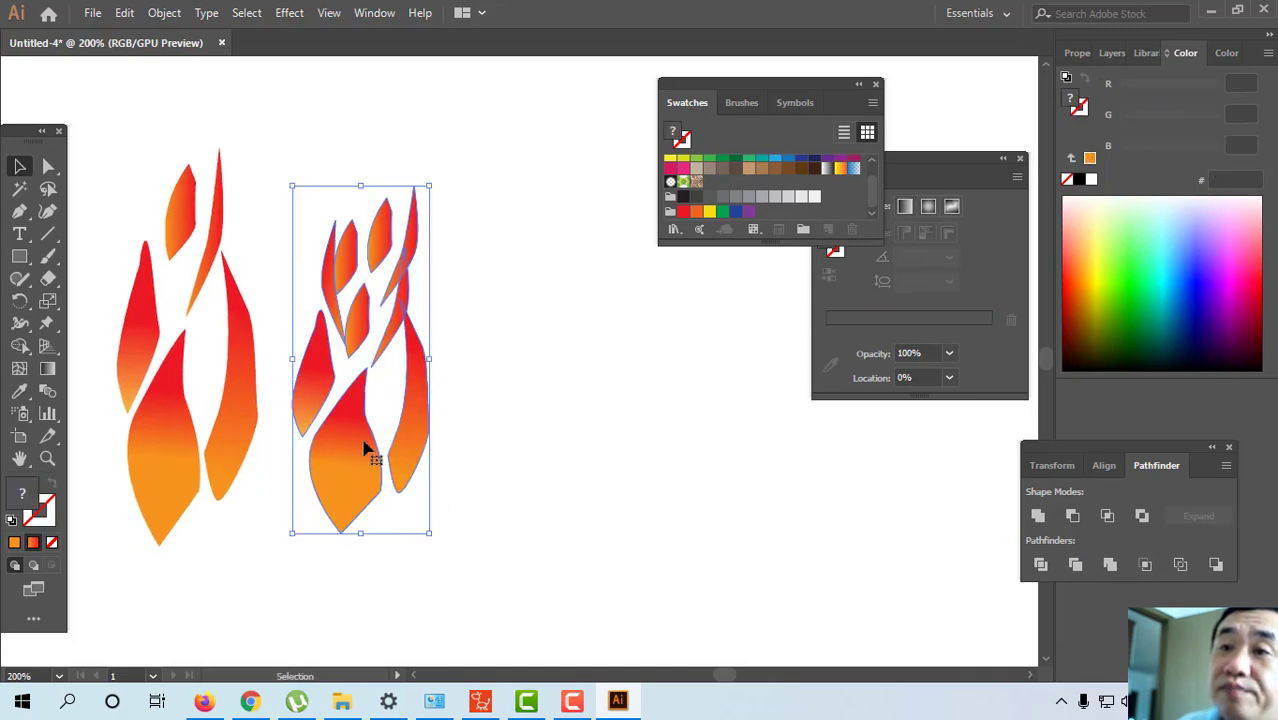
pyautogui.moveTo(365, 448); pyautogui.dragTo(548, 452)
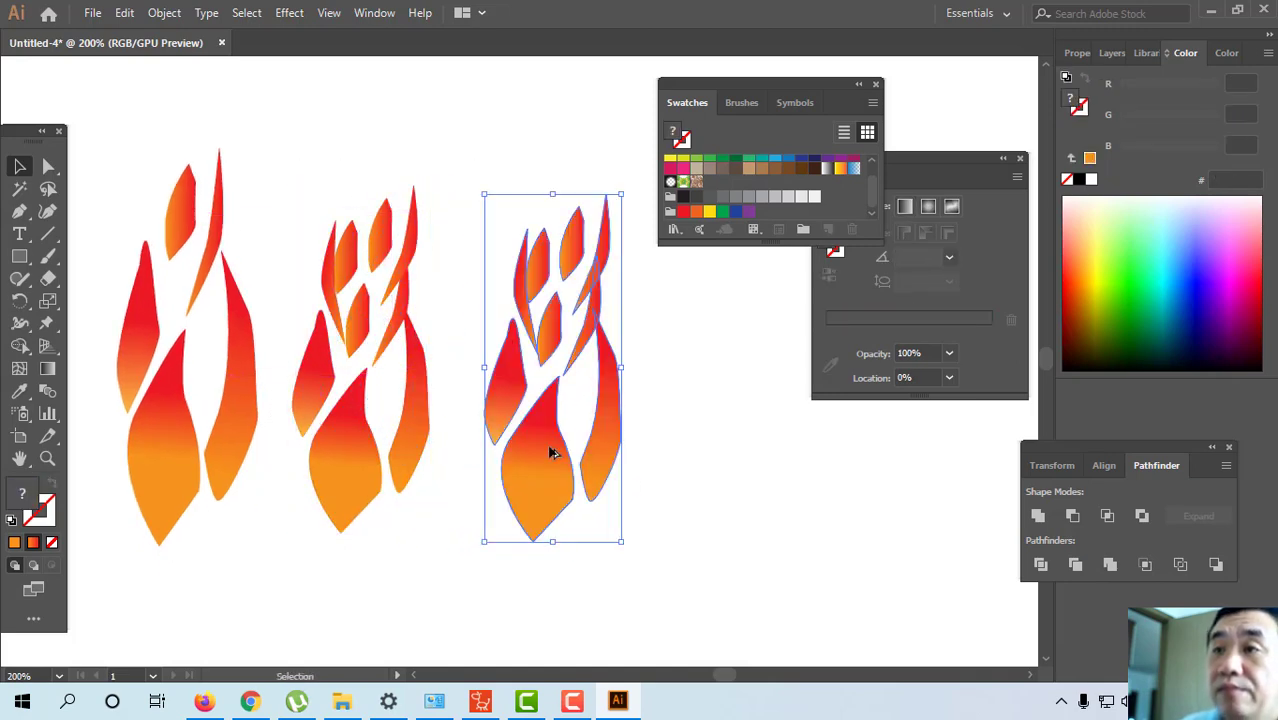
pyautogui.click(674, 335)
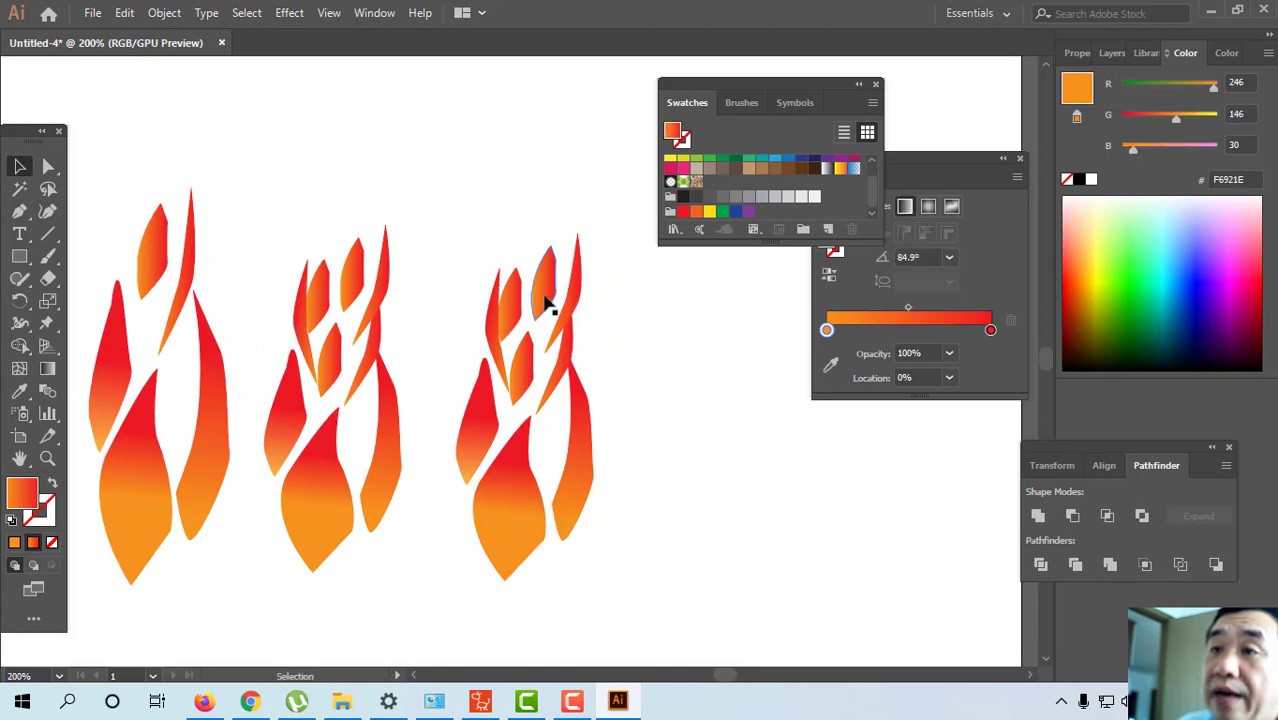
# Shift the third flame set slightly down and left, and ungroup it into separate flames.
pyautogui.moveTo(551, 290)
pyautogui.mouseDown()
pyautogui.moveTo(538, 270)
pyautogui.moveTo(540, 300)
pyautogui.mouseUp()
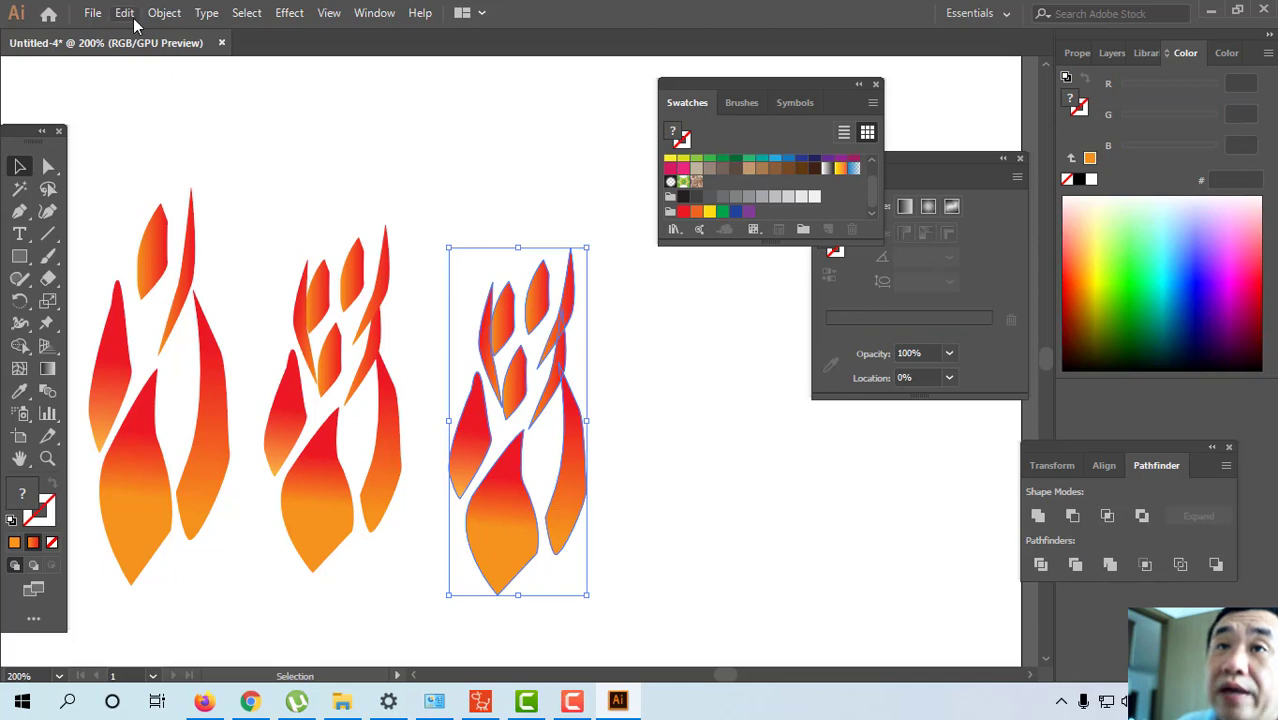
pyautogui.click(164, 12)
pyautogui.click(340, 99)
pyautogui.click(562, 325)
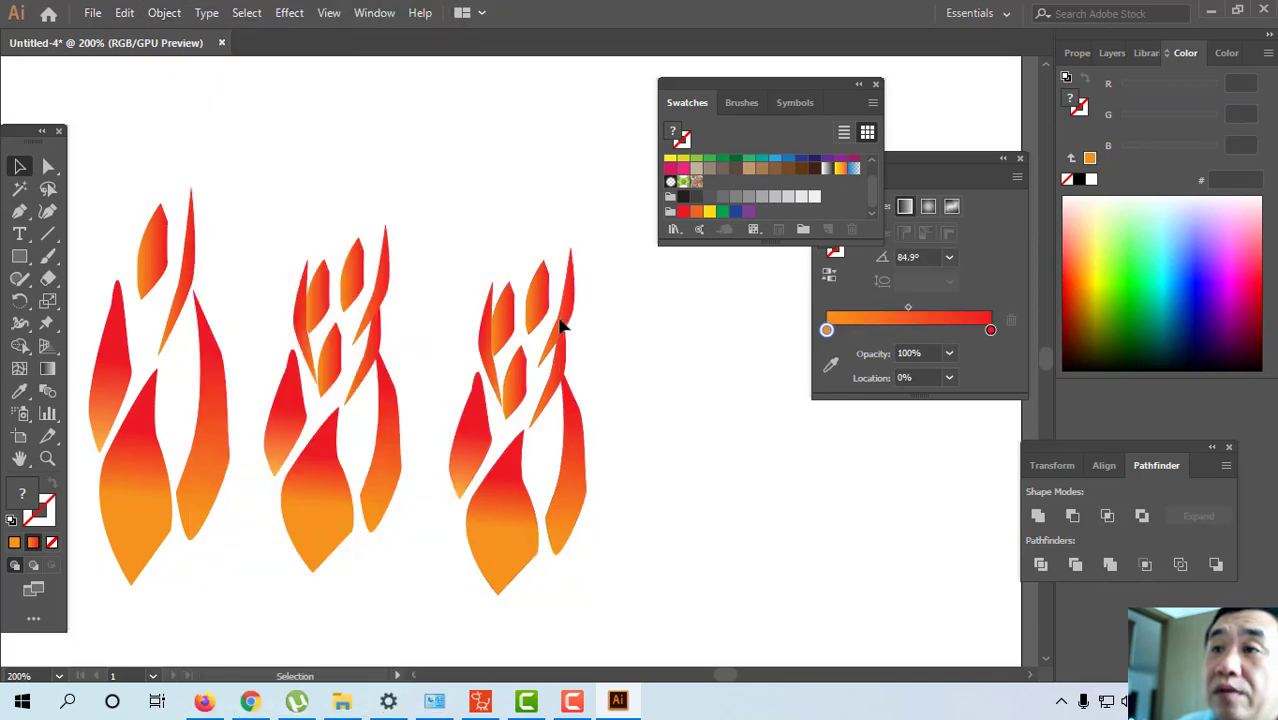
# Raise the third set's top small flame, move the lower small flame up, rotate it about 6° counterclockwise and place a copy below it.
pyautogui.moveTo(531, 314); pyautogui.dragTo(531, 238)
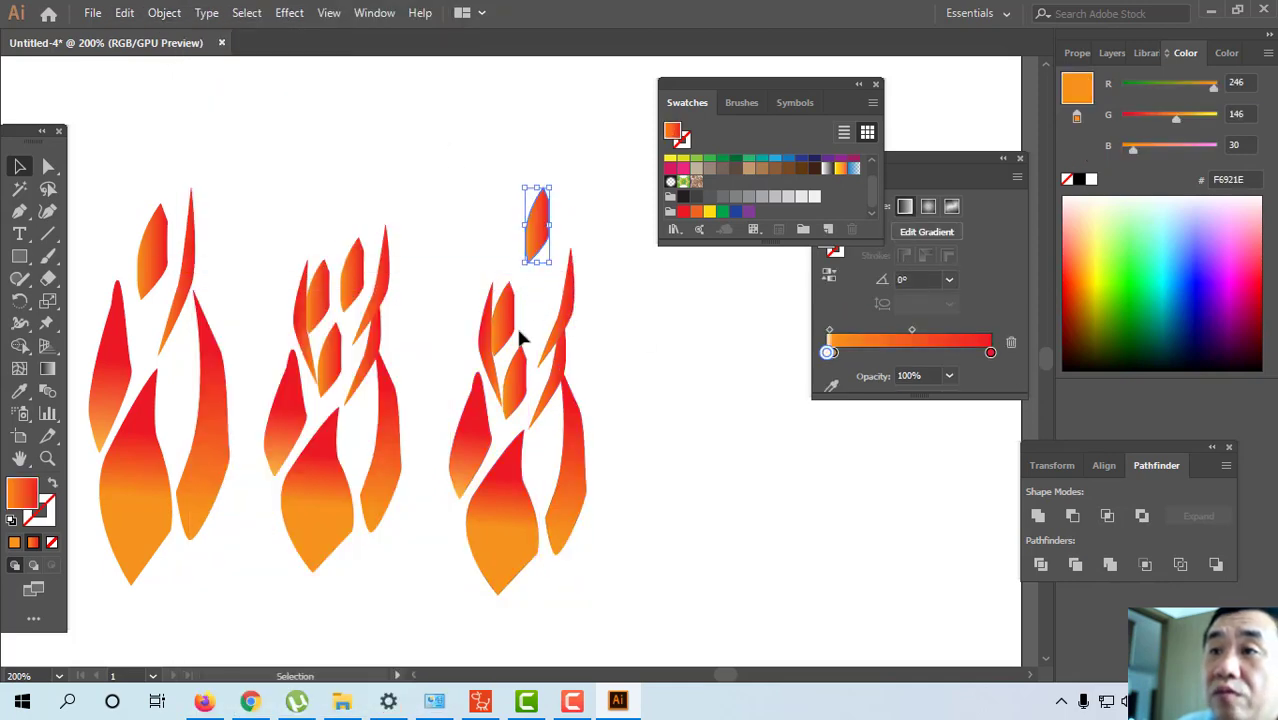
pyautogui.moveTo(522, 362); pyautogui.dragTo(535, 325)
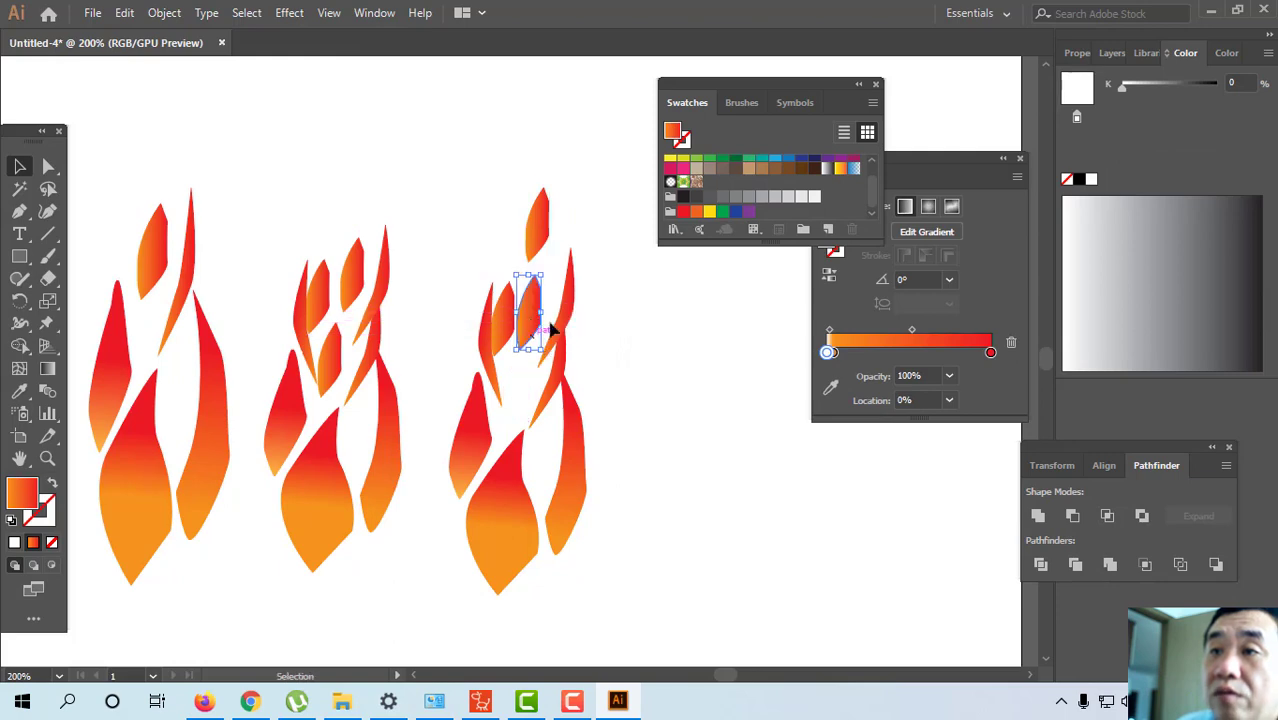
pyautogui.moveTo(548, 272); pyautogui.dragTo(545, 275)
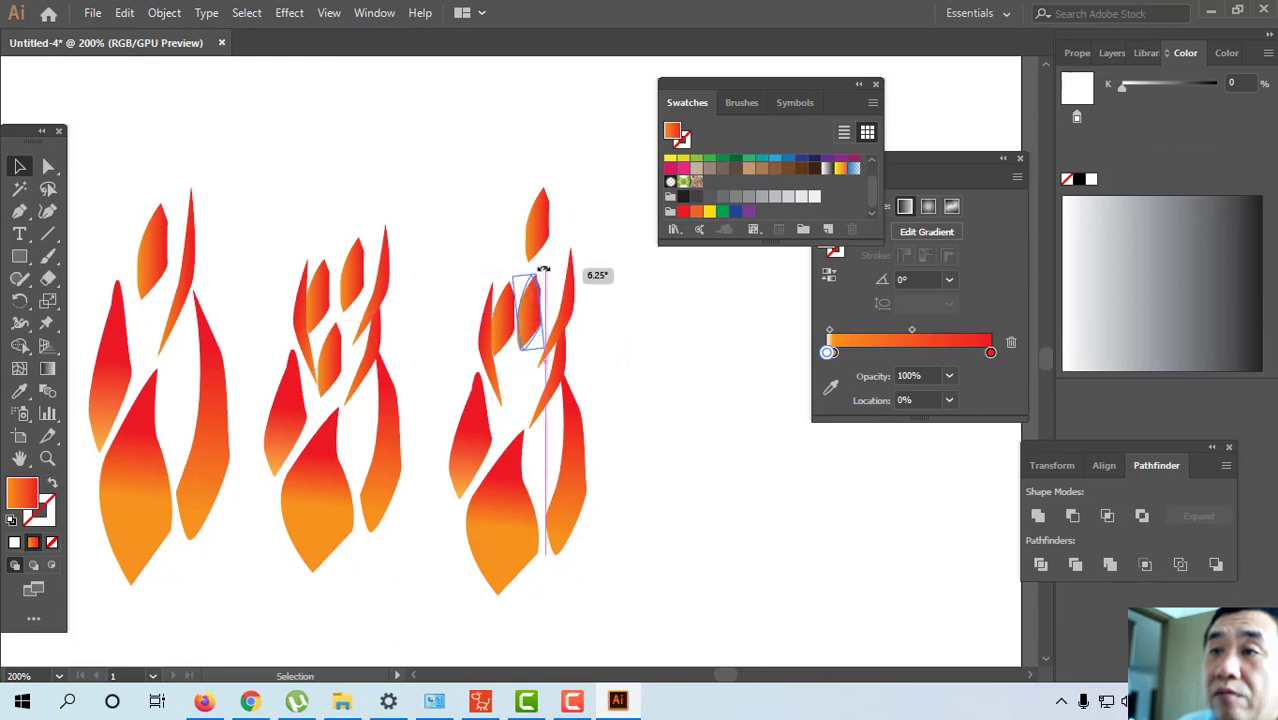
pyautogui.moveTo(530, 330); pyautogui.dragTo(531, 382)
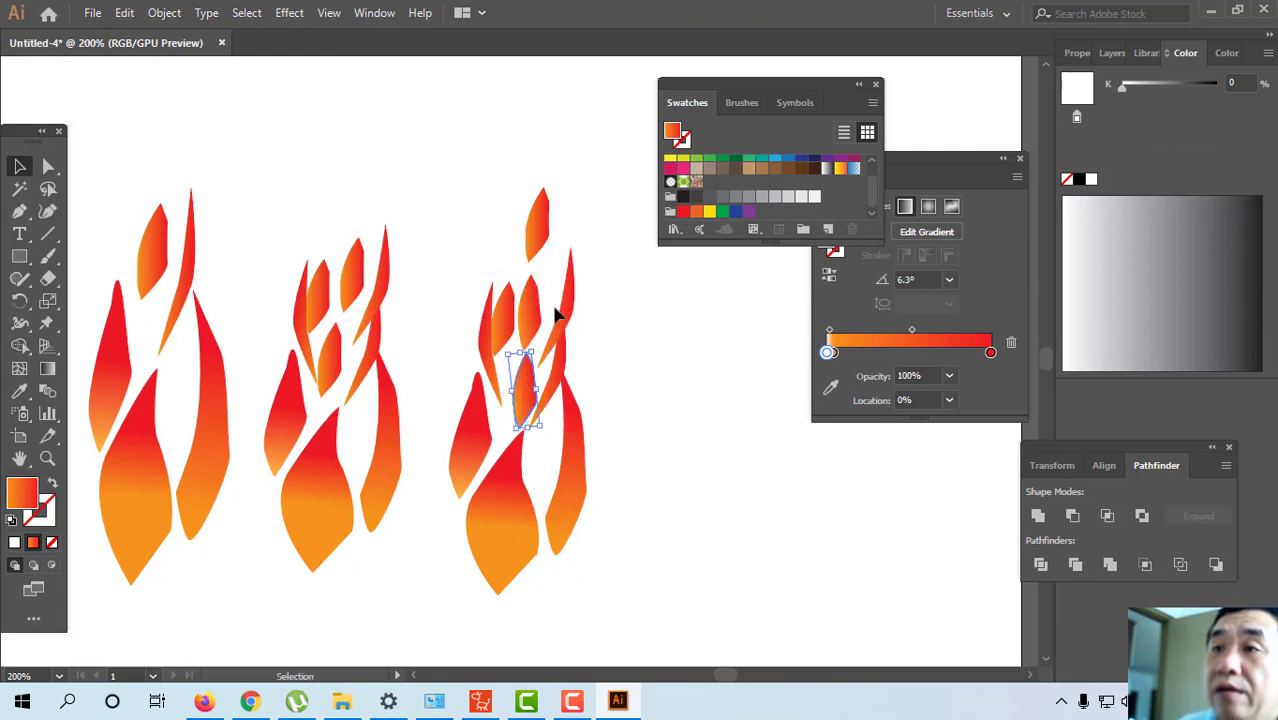
# Move two narrow flames to the top of the third set and rotate the right one about 22° counterclockwise beside the top small flame.
pyautogui.moveTo(567, 311); pyautogui.dragTo(582, 263)
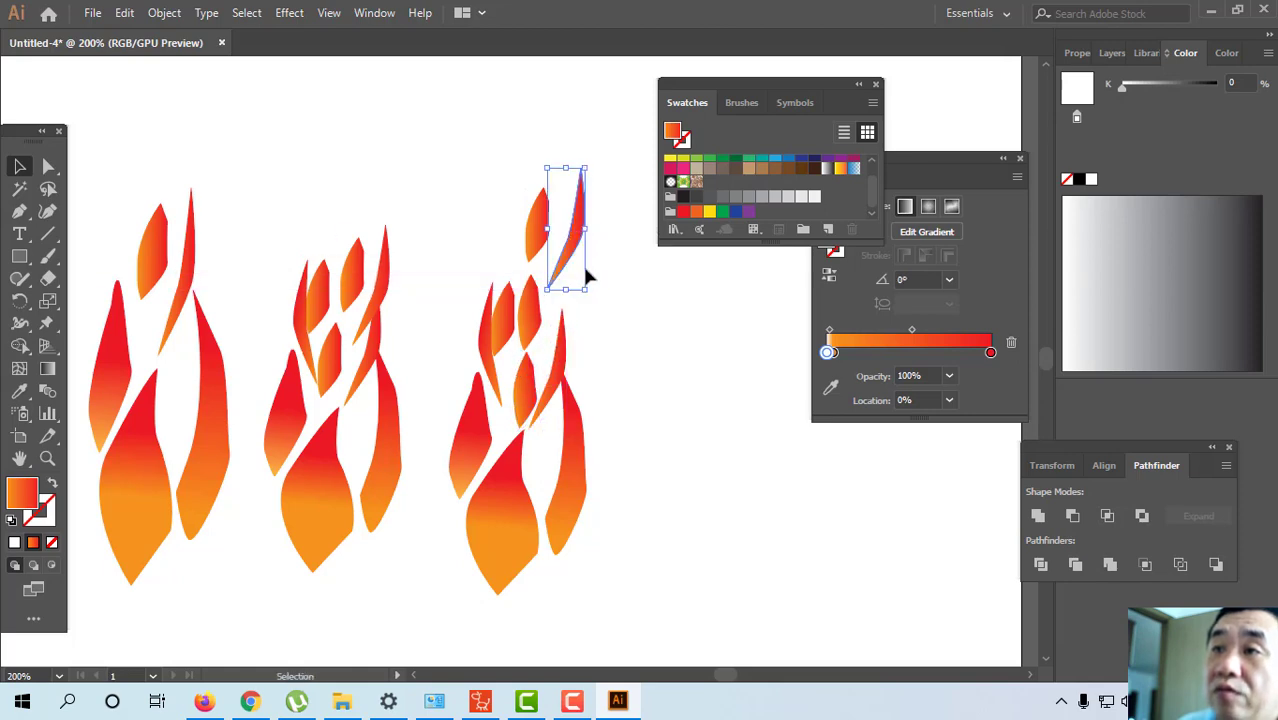
pyautogui.moveTo(485, 337); pyautogui.dragTo(507, 205)
pyautogui.click(580, 215)
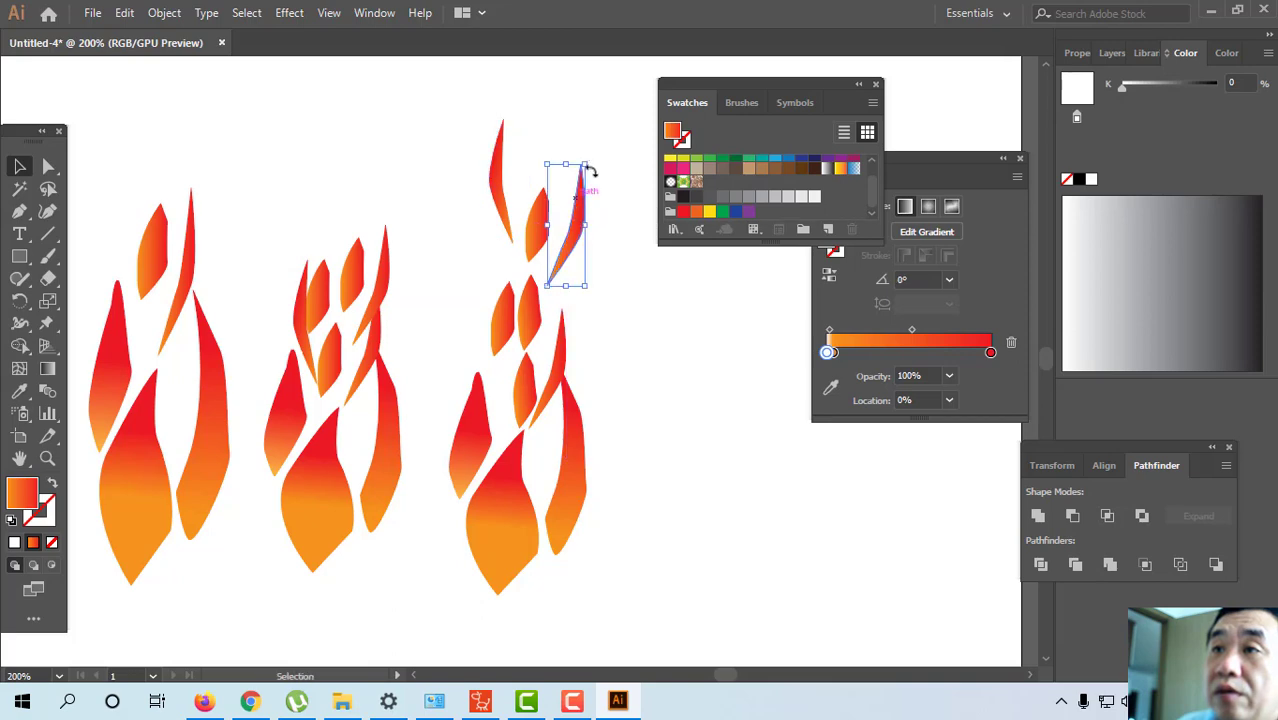
pyautogui.moveTo(593, 159)
pyautogui.mouseDown()
pyautogui.moveTo(579, 160)
pyautogui.moveTo(587, 180)
pyautogui.mouseUp()
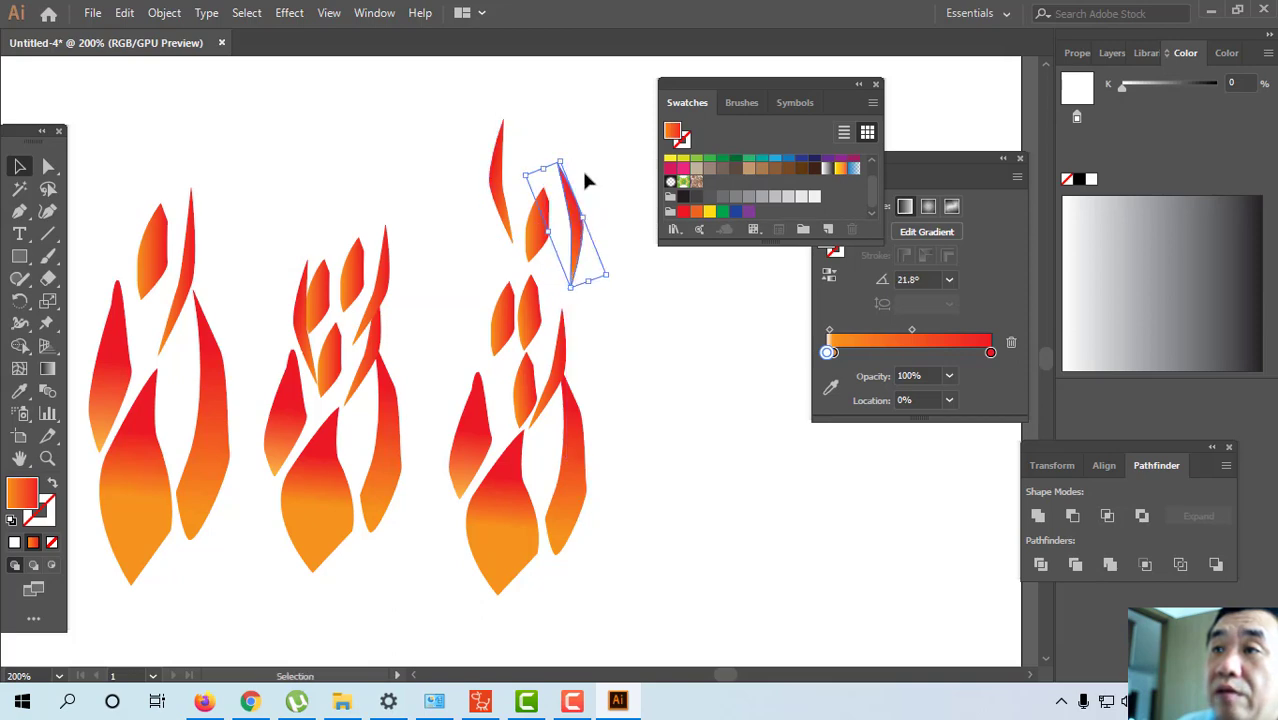
pyautogui.moveTo(578, 245); pyautogui.dragTo(564, 242)
# Rotate the upper-left narrow flame about 8° clockwise and move it against the top small flame.
pyautogui.click(503, 120)
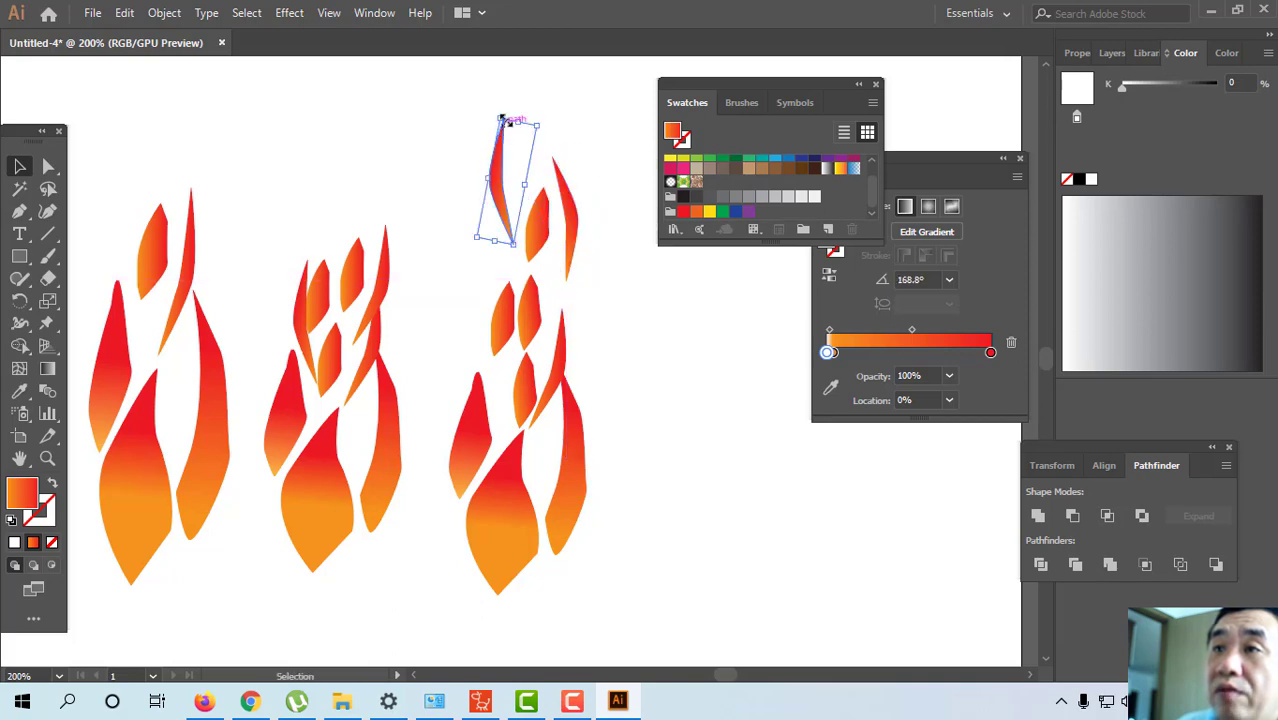
pyautogui.moveTo(503, 108); pyautogui.dragTo(514, 120)
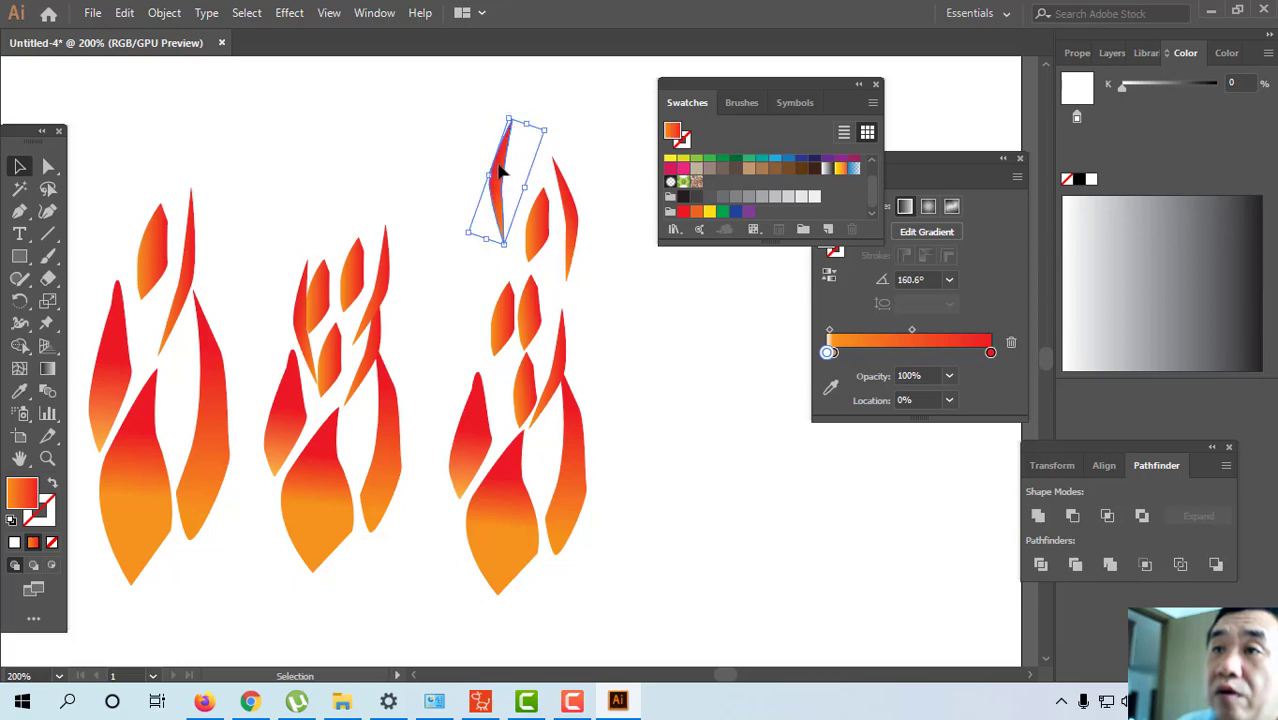
pyautogui.moveTo(499, 165); pyautogui.dragTo(513, 180)
pyautogui.click(619, 273)
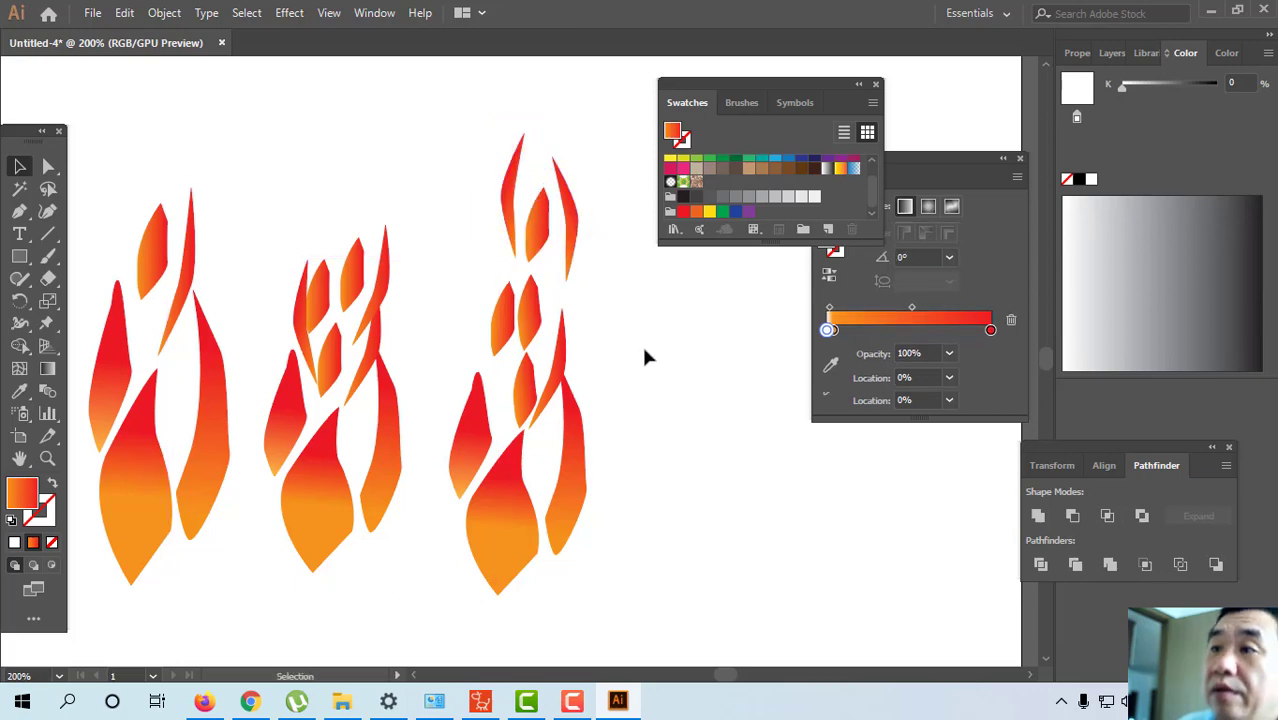
# Nudge the third set's top small flame and the pair below it upward to even out their spacing.
pyautogui.click(542, 205)
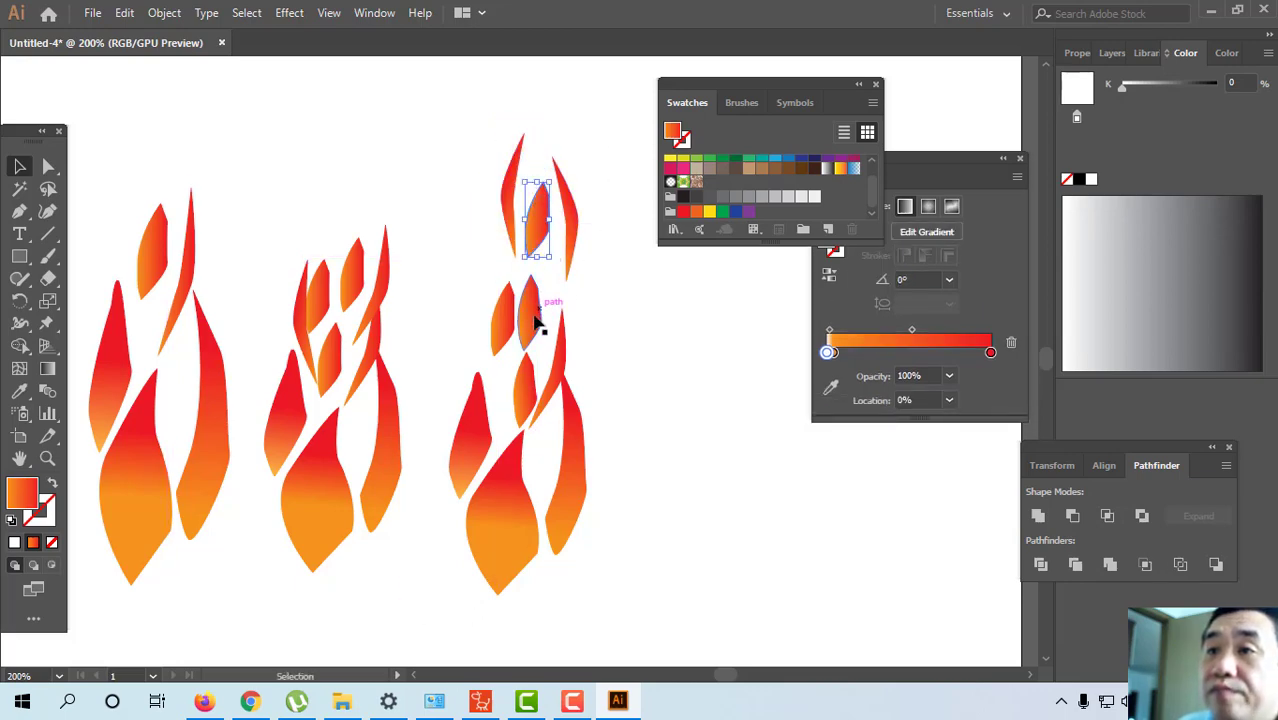
pyautogui.click(515, 336)
pyautogui.moveTo(513, 336); pyautogui.dragTo(504, 300)
# Replace the red gradient ends of the three topmost flames with light gray on the right, gray-brown on the left and brown in the middle.
pyautogui.click(569, 216)
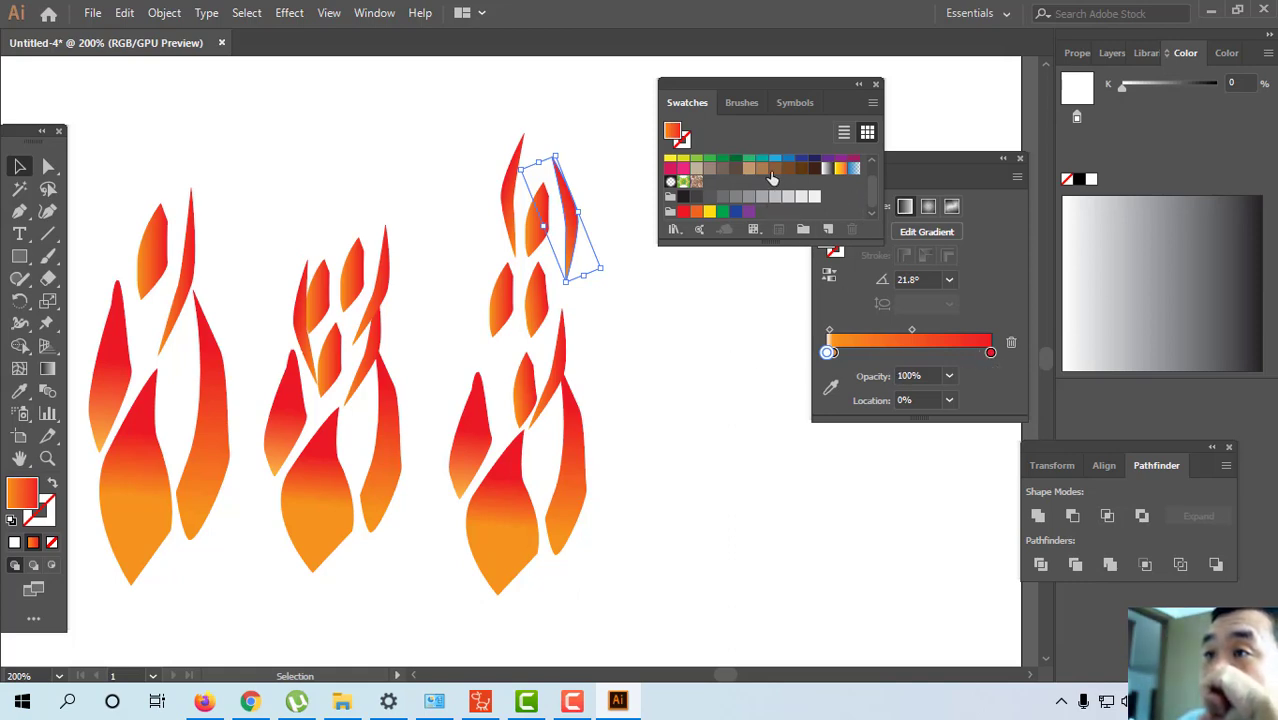
pyautogui.moveTo(763, 205); pyautogui.dragTo(990, 352)
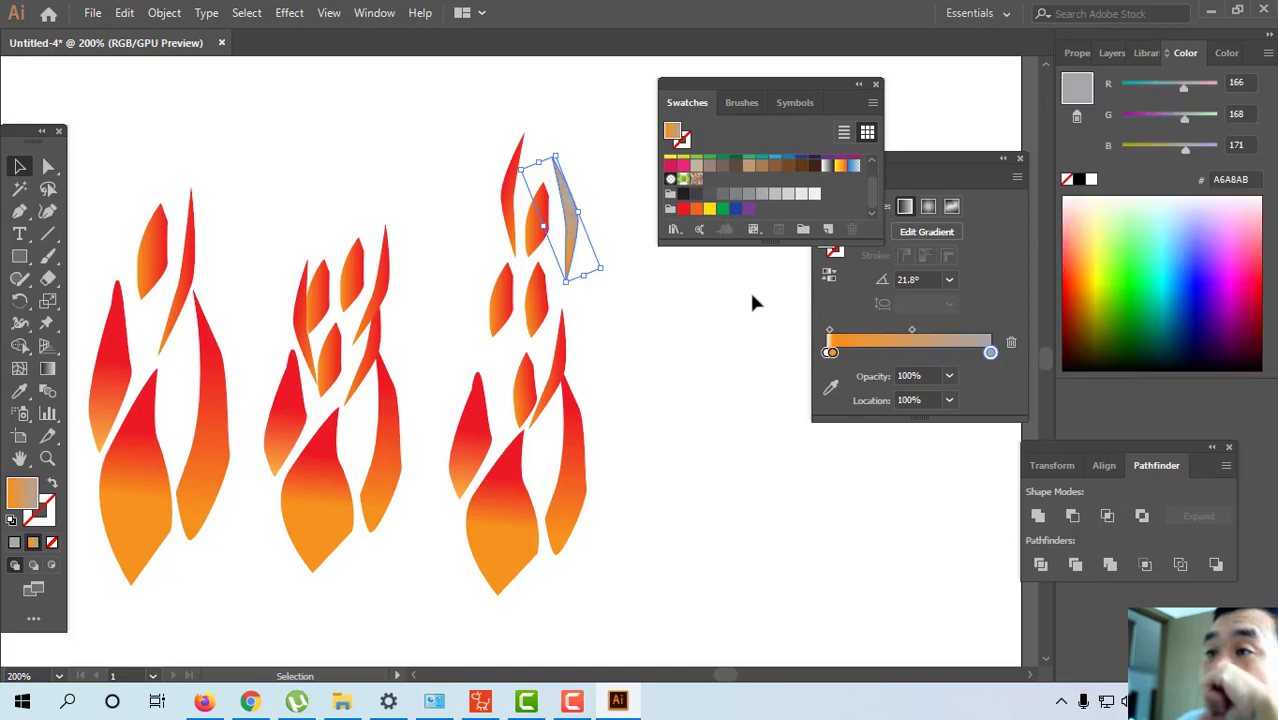
pyautogui.click(512, 196)
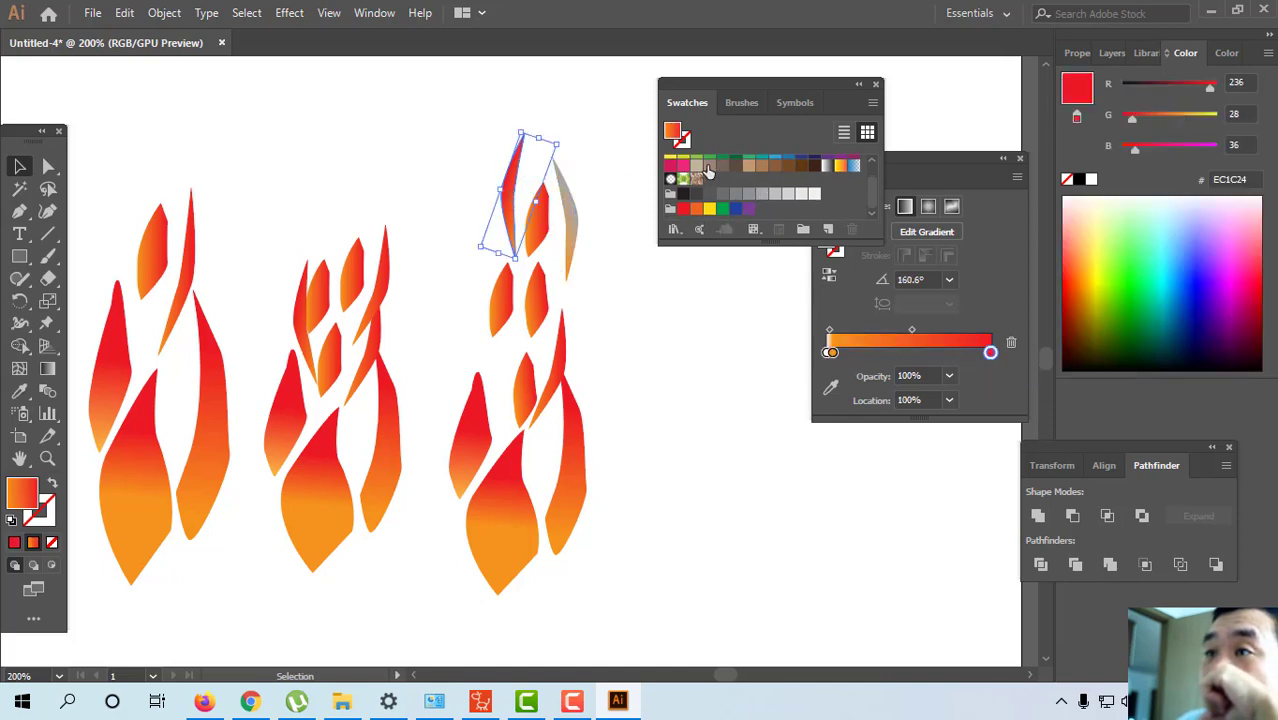
pyautogui.moveTo(708, 167); pyautogui.dragTo(831, 292)
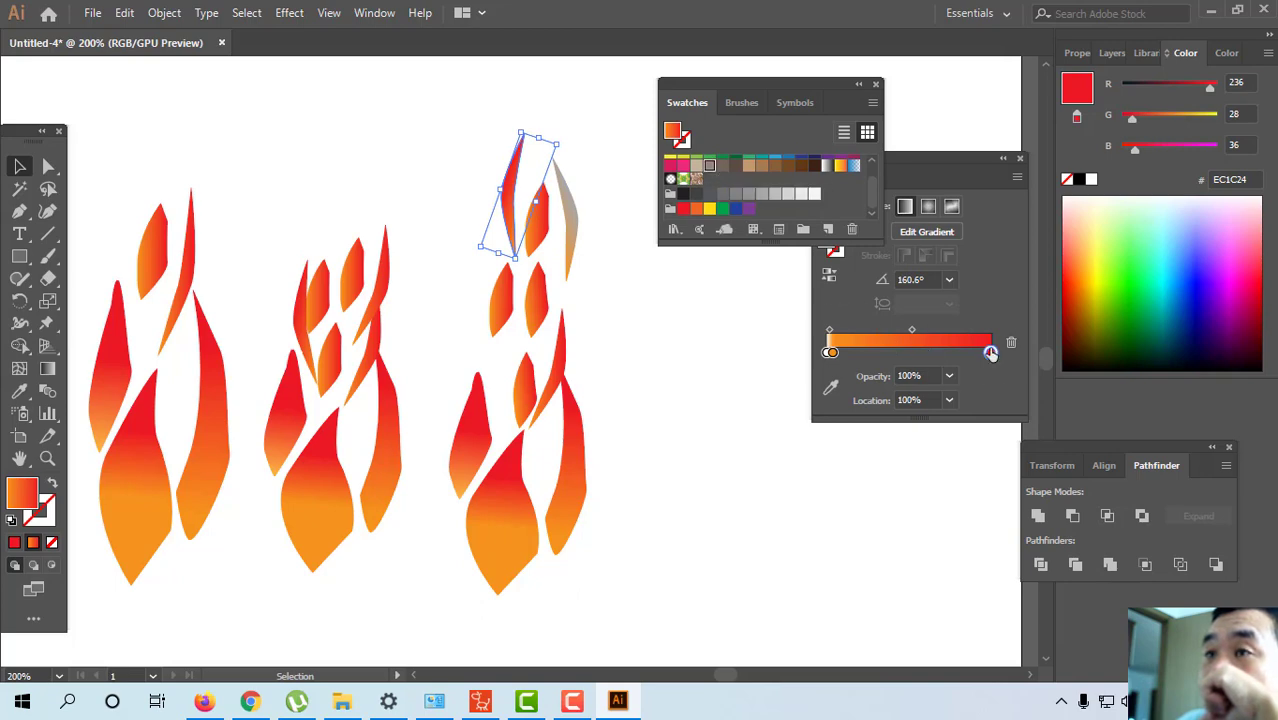
pyautogui.moveTo(990, 352); pyautogui.dragTo(990, 352)
pyautogui.click(545, 238)
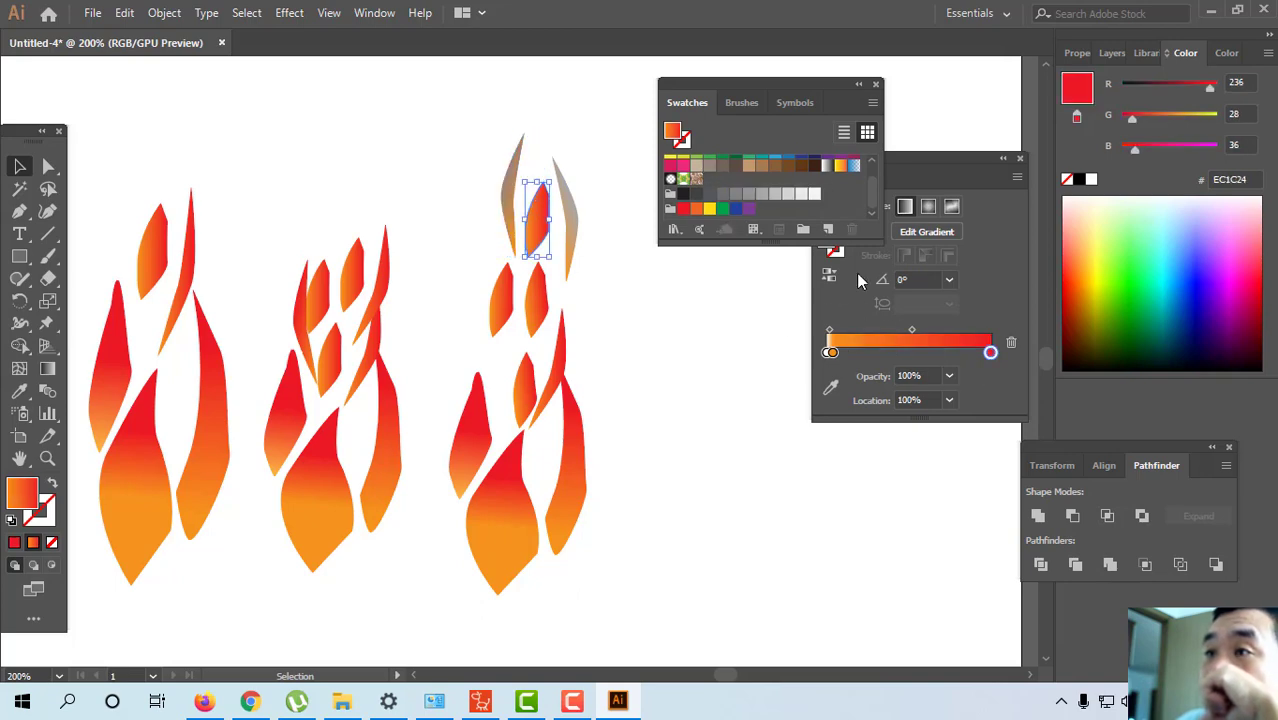
pyautogui.moveTo(775, 165); pyautogui.dragTo(990, 354)
# Move the third set's remaining narrow flame up and right, and rotate it about 11.5° counterclockwise beside the small flames.
pyautogui.click(562, 374)
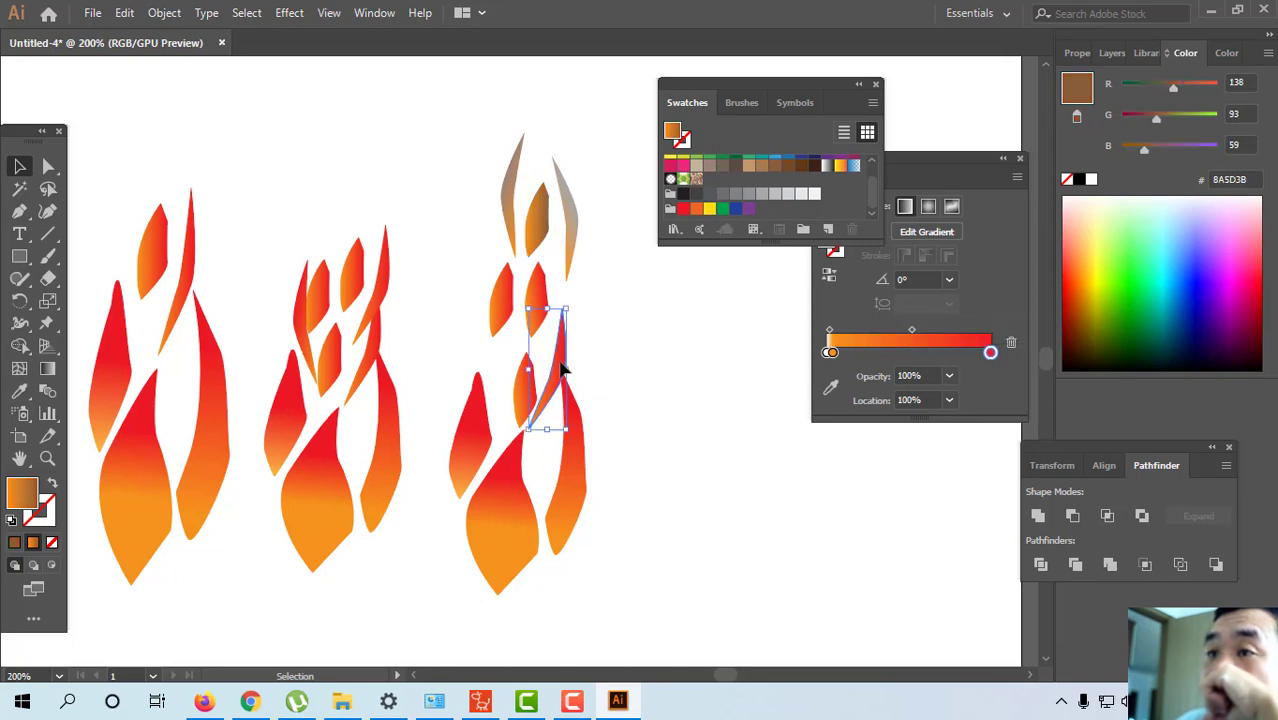
pyautogui.moveTo(563, 362); pyautogui.dragTo(590, 340)
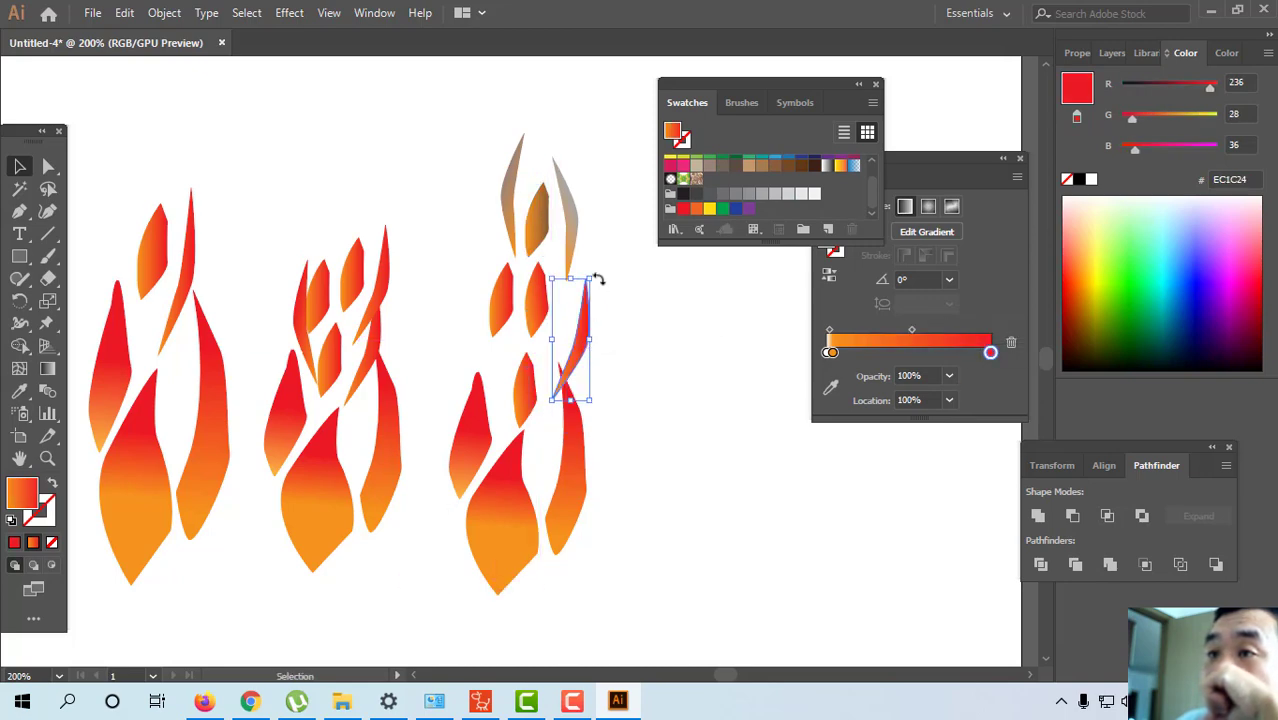
pyautogui.moveTo(597, 279); pyautogui.dragTo(587, 276)
pyautogui.moveTo(570, 322); pyautogui.dragTo(558, 322)
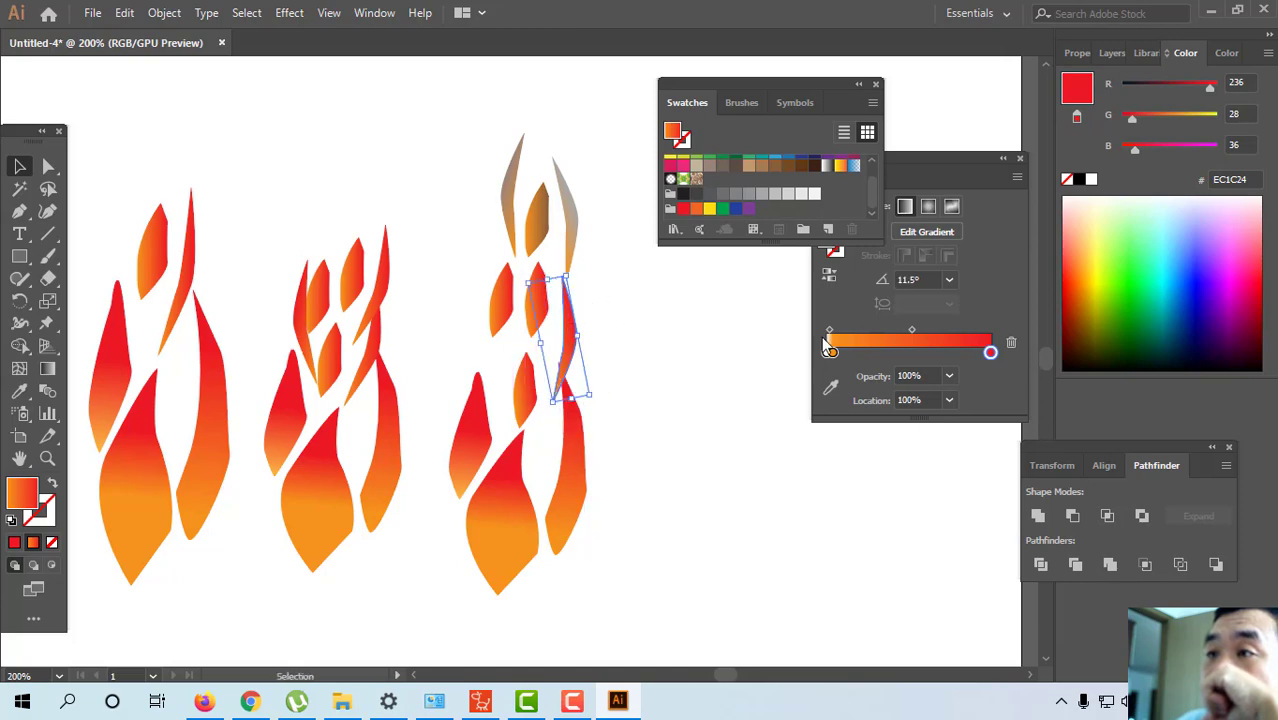
pyautogui.click(748, 195)
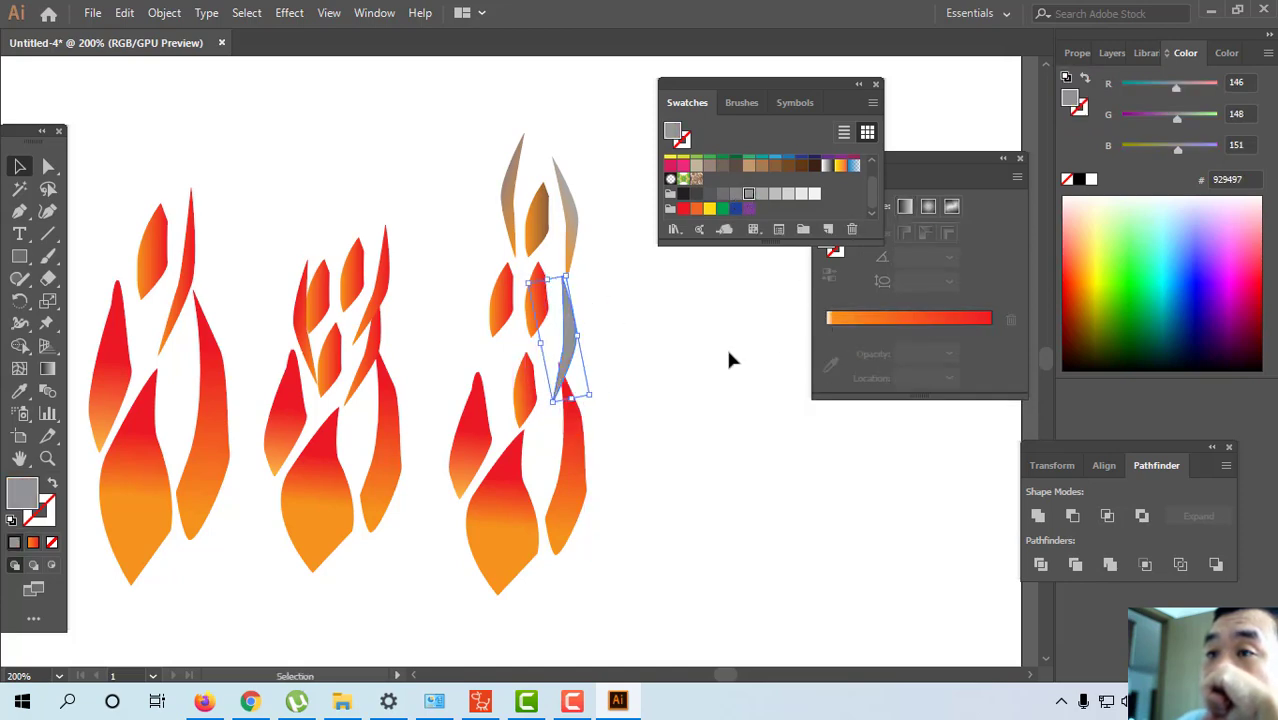
pyautogui.moveTo(568, 350); pyautogui.dragTo(570, 344)
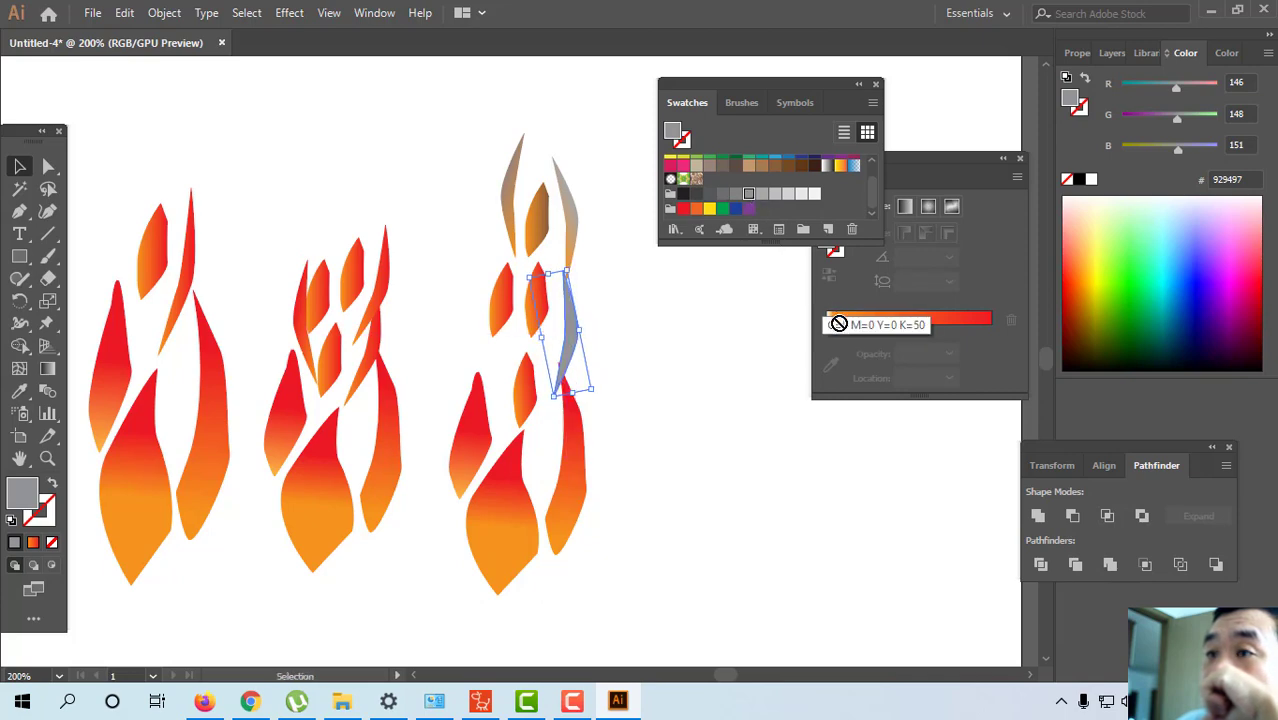
pyautogui.click(673, 330)
pyautogui.hotkey('ctrl', 'z')
pyautogui.hotkey('ctrl', 'z')
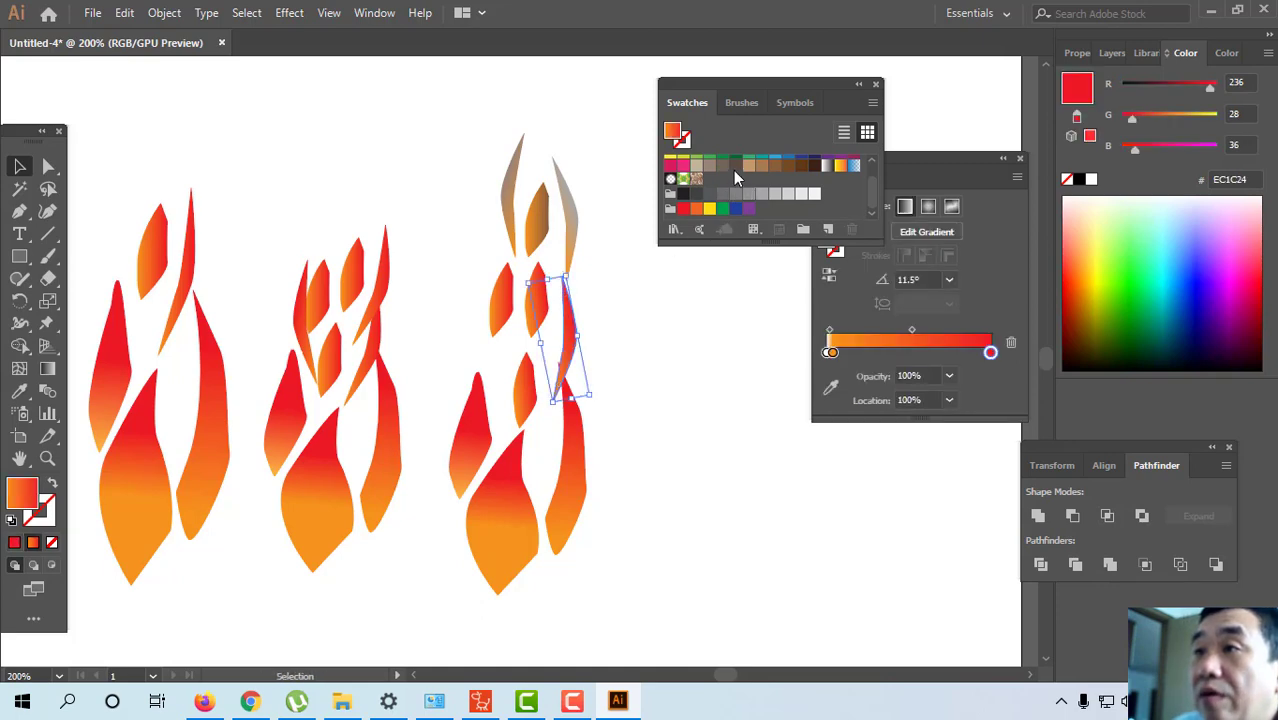
# Replace the red gradient end of the rotated narrow flame with dark brown and move the flame up beside the small flames.
pyautogui.moveTo(735, 166); pyautogui.dragTo(838, 358)
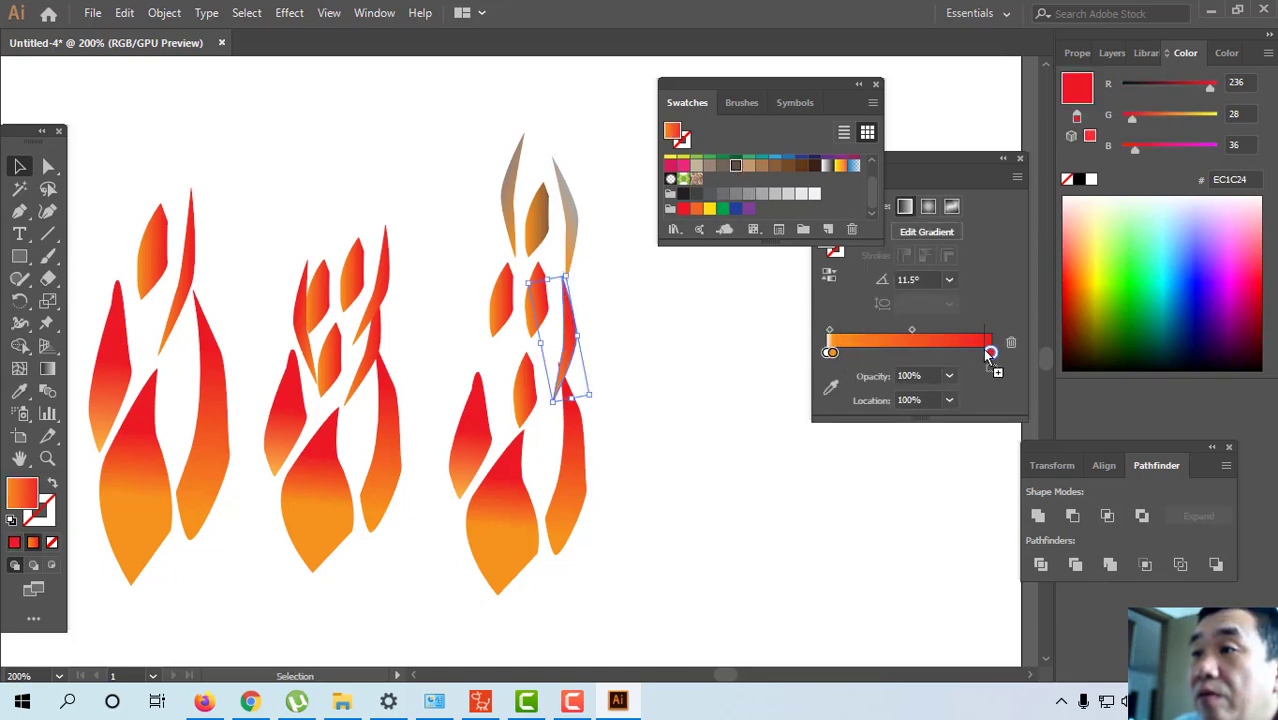
pyautogui.moveTo(990, 354); pyautogui.dragTo(990, 352)
pyautogui.moveTo(570, 338); pyautogui.dragTo(471, 303)
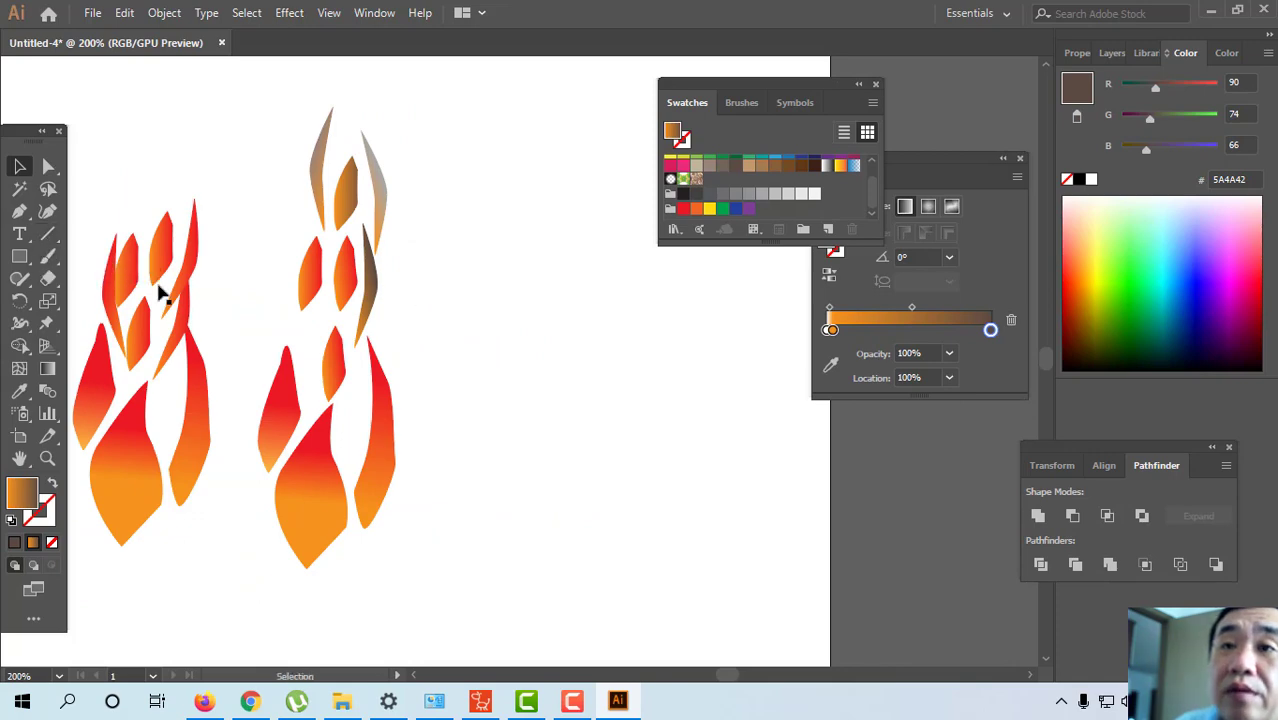
# Copy the whole third flame set with its smoky tips to the right as a fourth fire.
pyautogui.moveTo(224, 110); pyautogui.dragTo(431, 568)
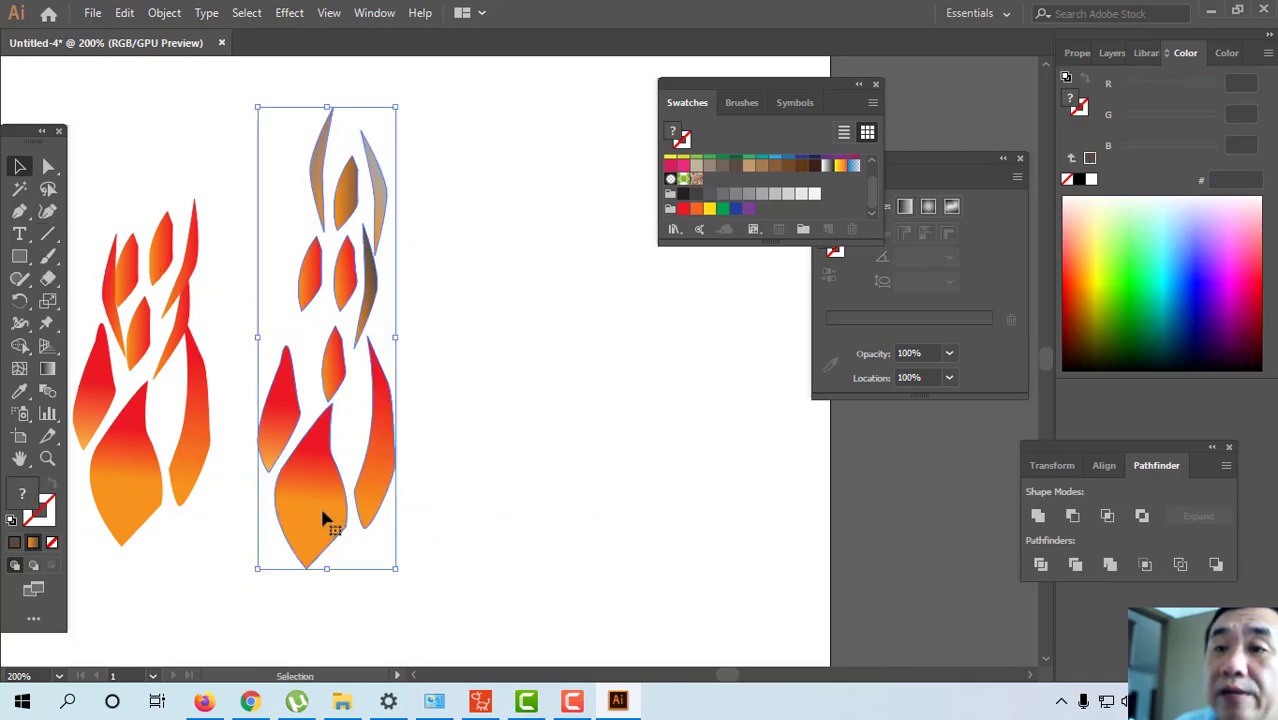
pyautogui.moveTo(328, 516); pyautogui.dragTo(537, 522)
pyautogui.click(616, 325)
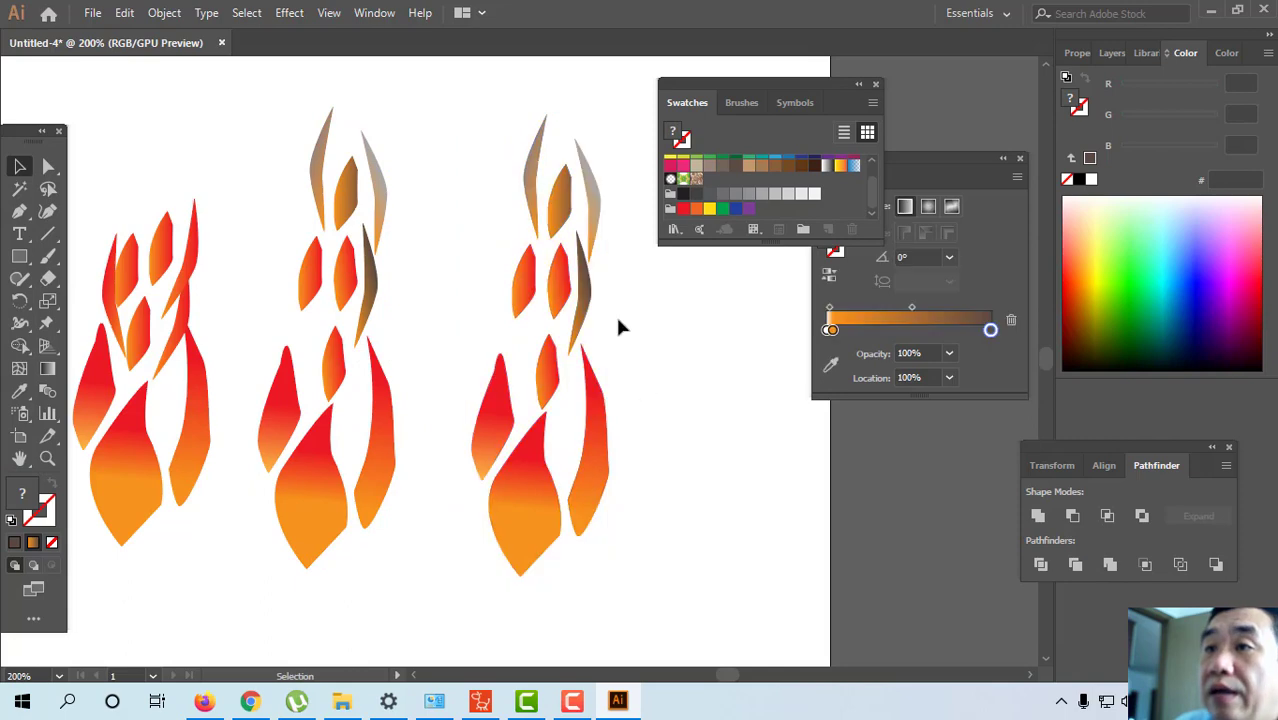
# Delete the two small red flames and the dark narrow flame from the middle of the fourth fire.
pyautogui.moveTo(530, 278); pyautogui.dragTo(596, 299)
pyautogui.moveTo(490, 281); pyautogui.dragTo(597, 311)
pyautogui.press('Delete')
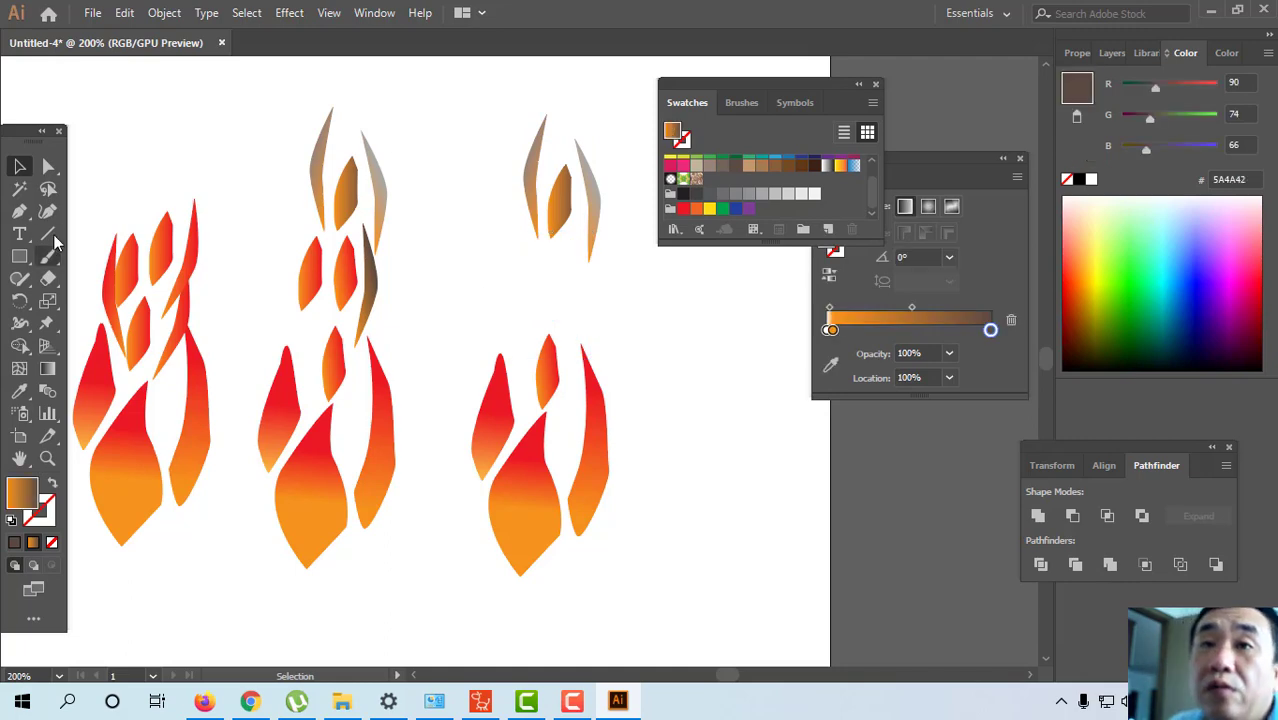
# Draw a curved three-pronged flame with the Pen tool in the fourth fire's gap, filled with the orange-to-brown gradient.
pyautogui.click(19, 211)
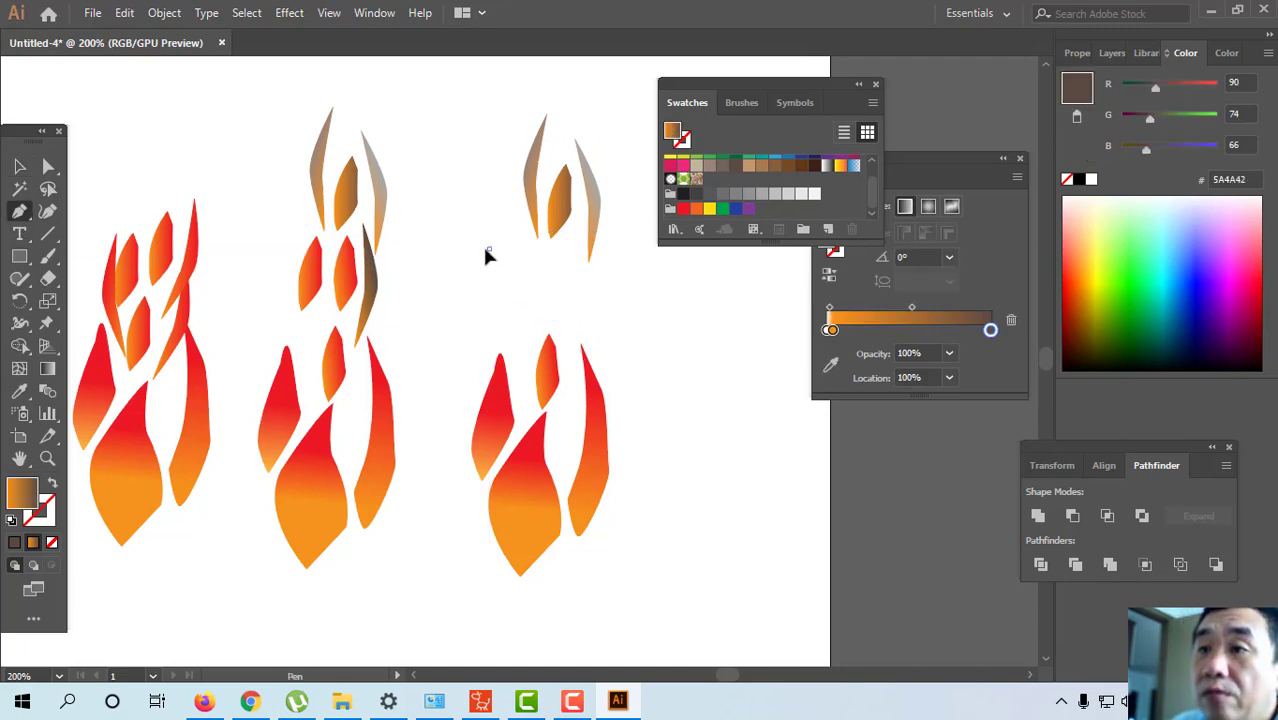
pyautogui.click(488, 249)
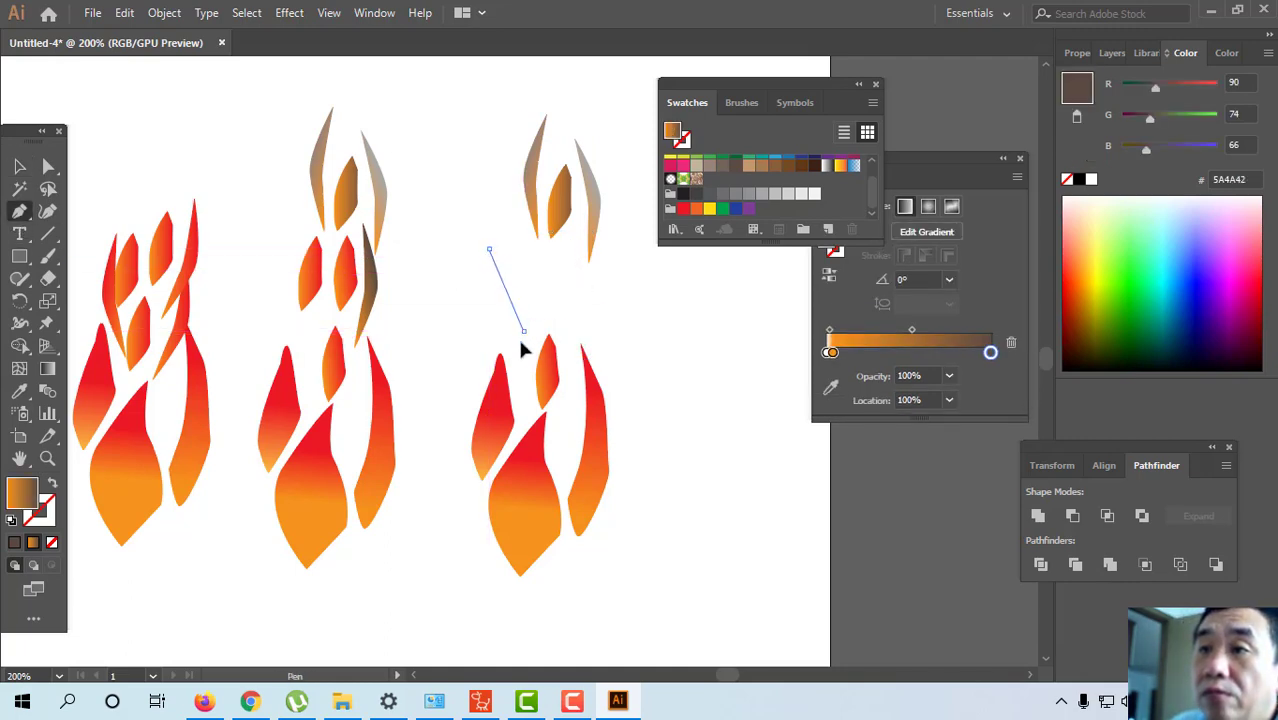
pyautogui.moveTo(523, 334); pyautogui.dragTo(673, 257)
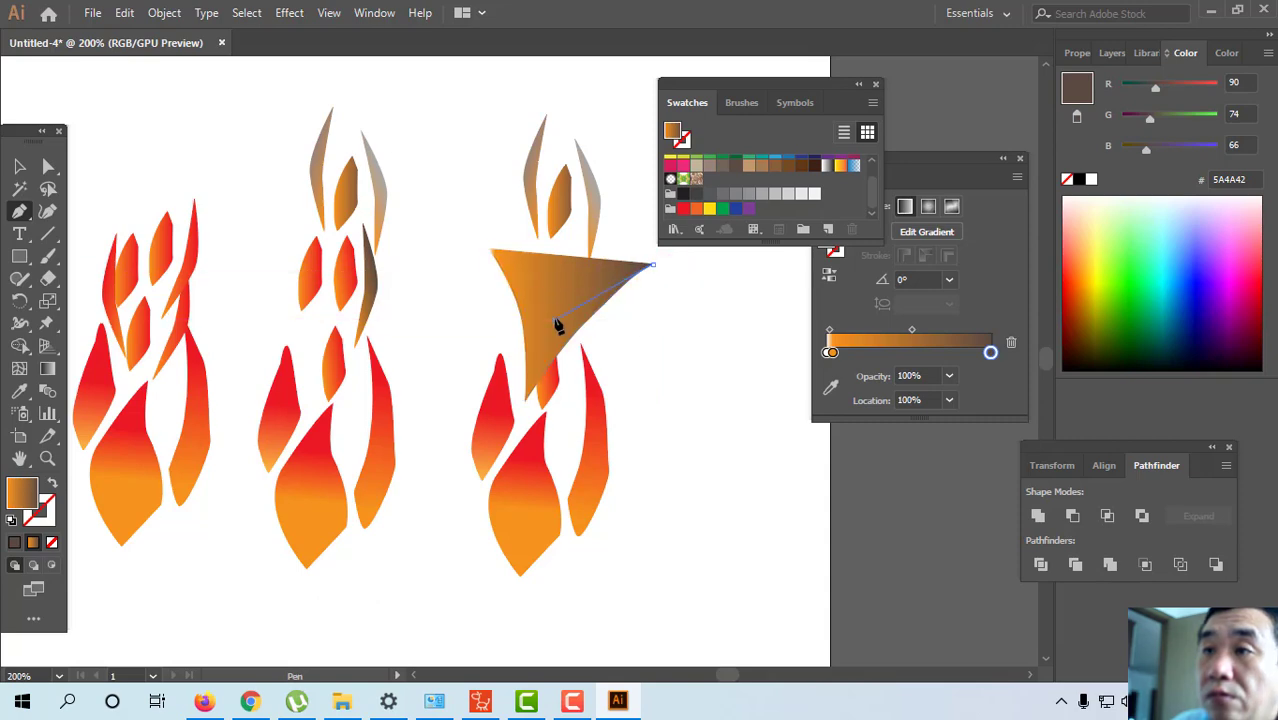
pyautogui.moveTo(549, 360); pyautogui.dragTo(540, 328)
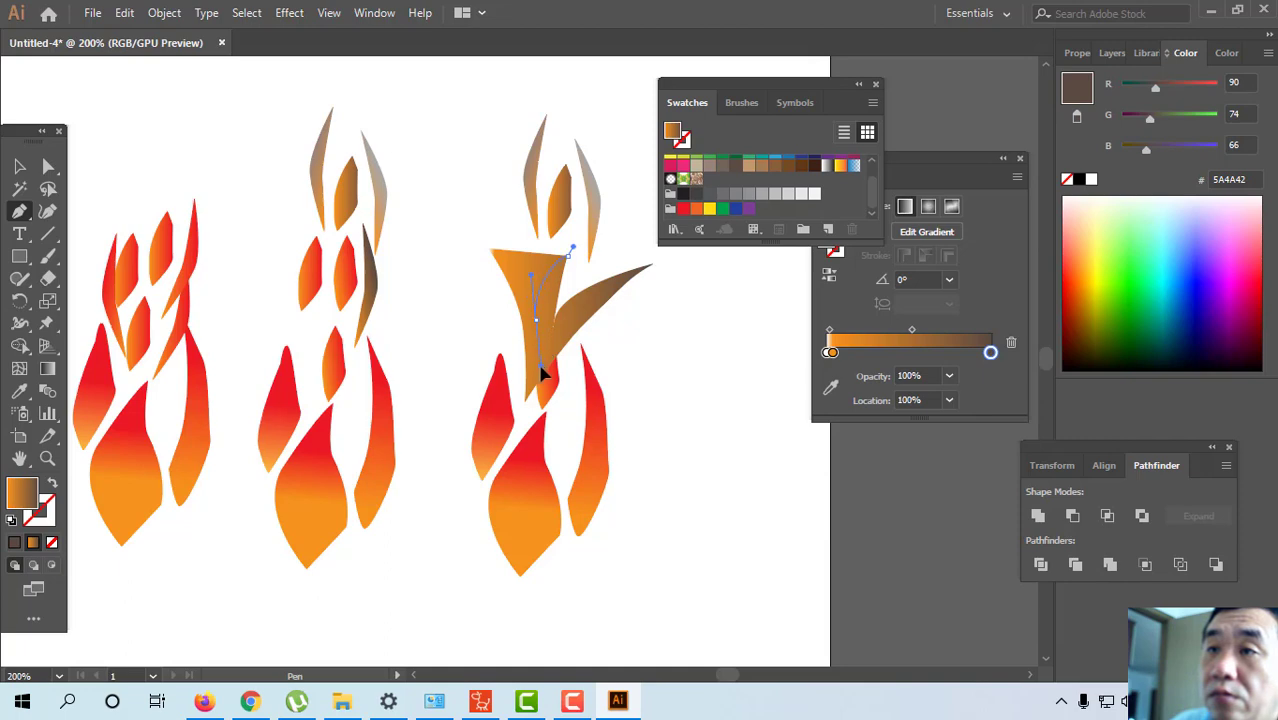
pyautogui.moveTo(540, 373); pyautogui.dragTo(494, 249)
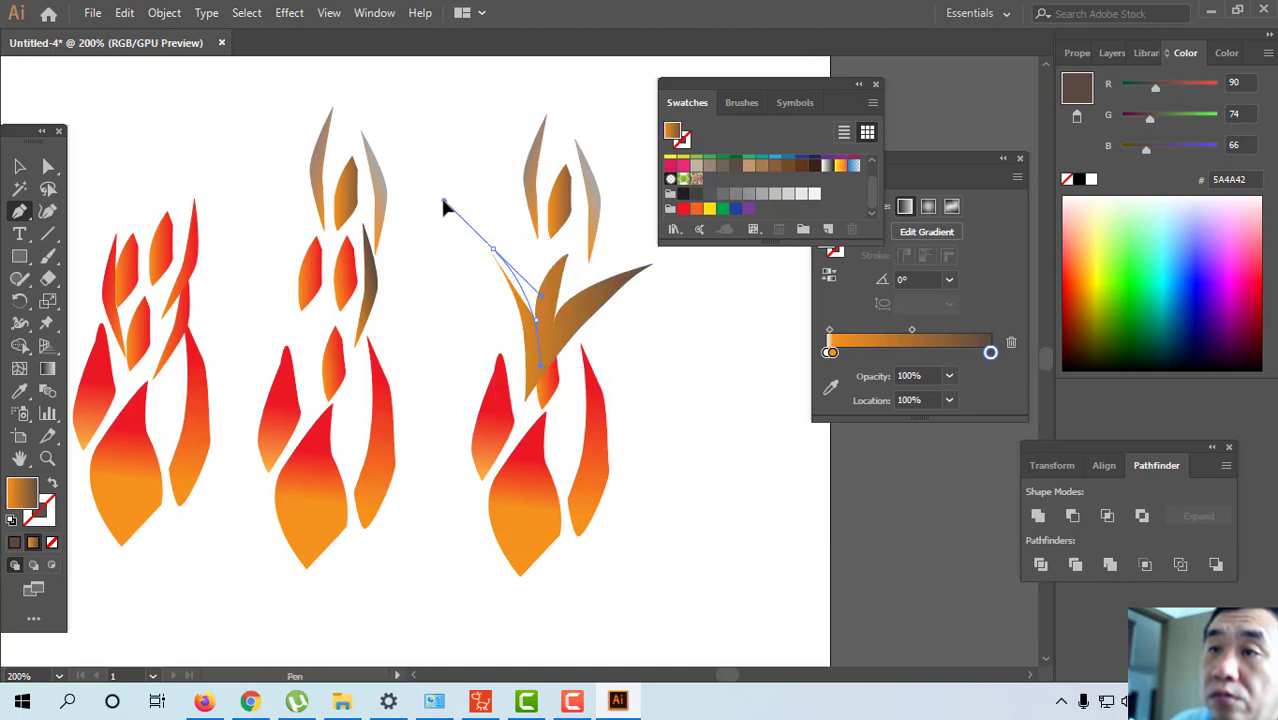
# Move the three-pronged flame right and down over the fourth fire and send it to the back.
pyautogui.click(19, 166)
pyautogui.click(697, 335)
pyautogui.moveTo(576, 335); pyautogui.dragTo(594, 345)
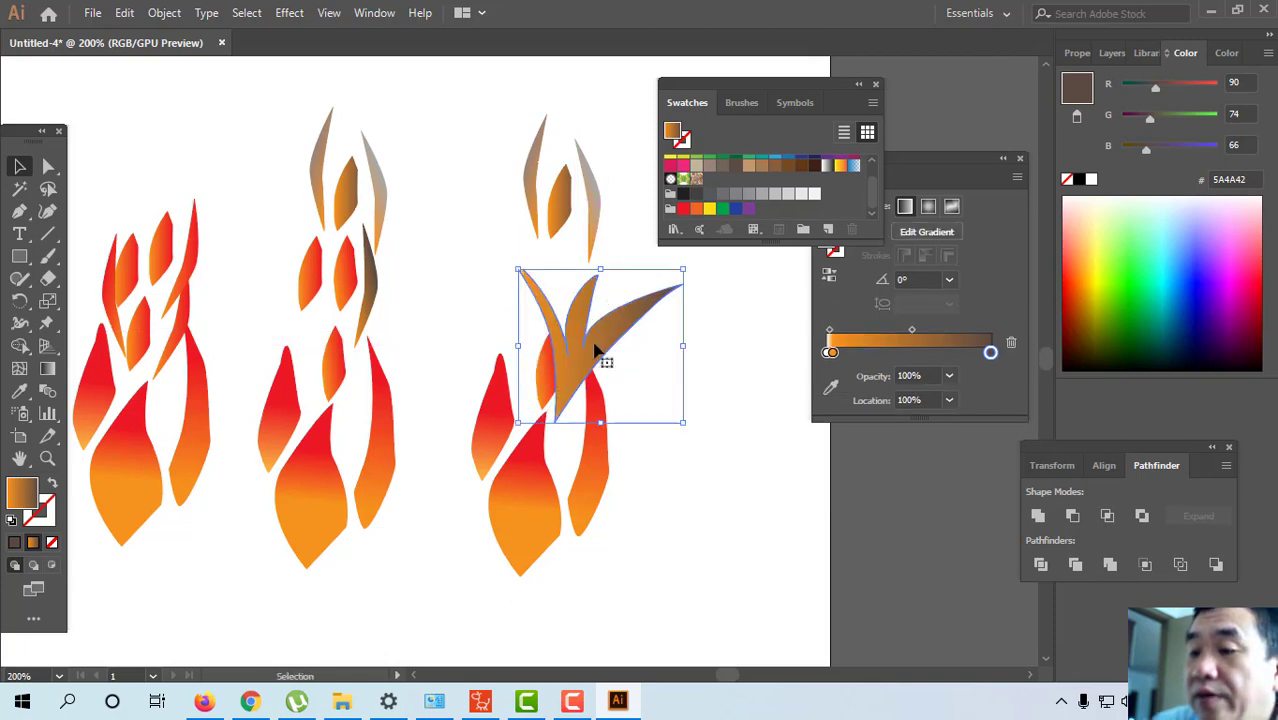
pyautogui.press('a')
pyautogui.press('v')
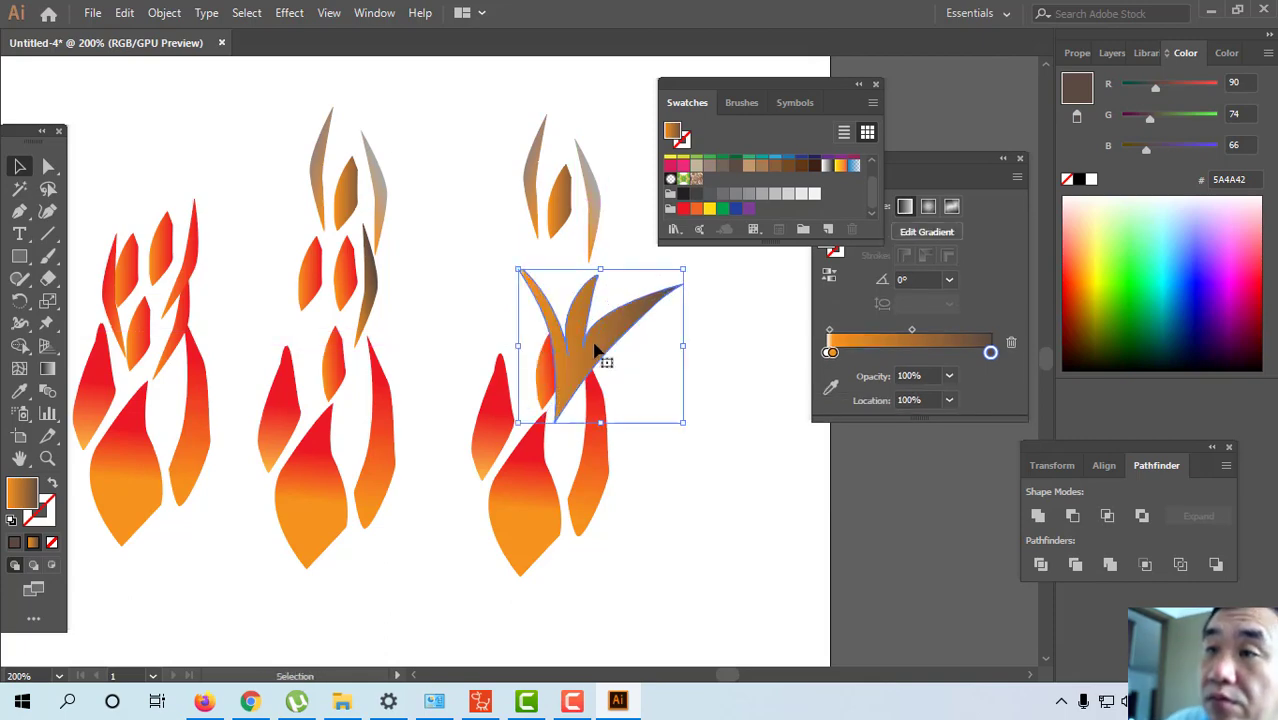
pyautogui.click(731, 372)
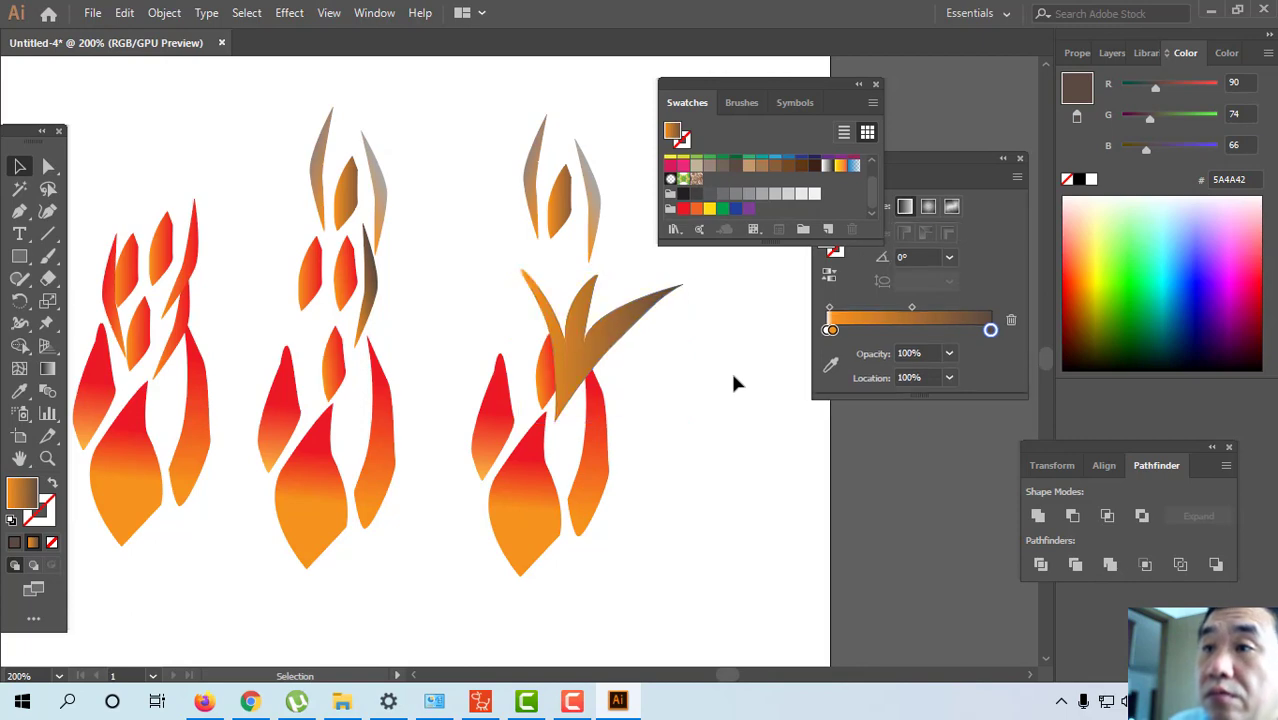
pyautogui.click(605, 345)
pyautogui.press('a')
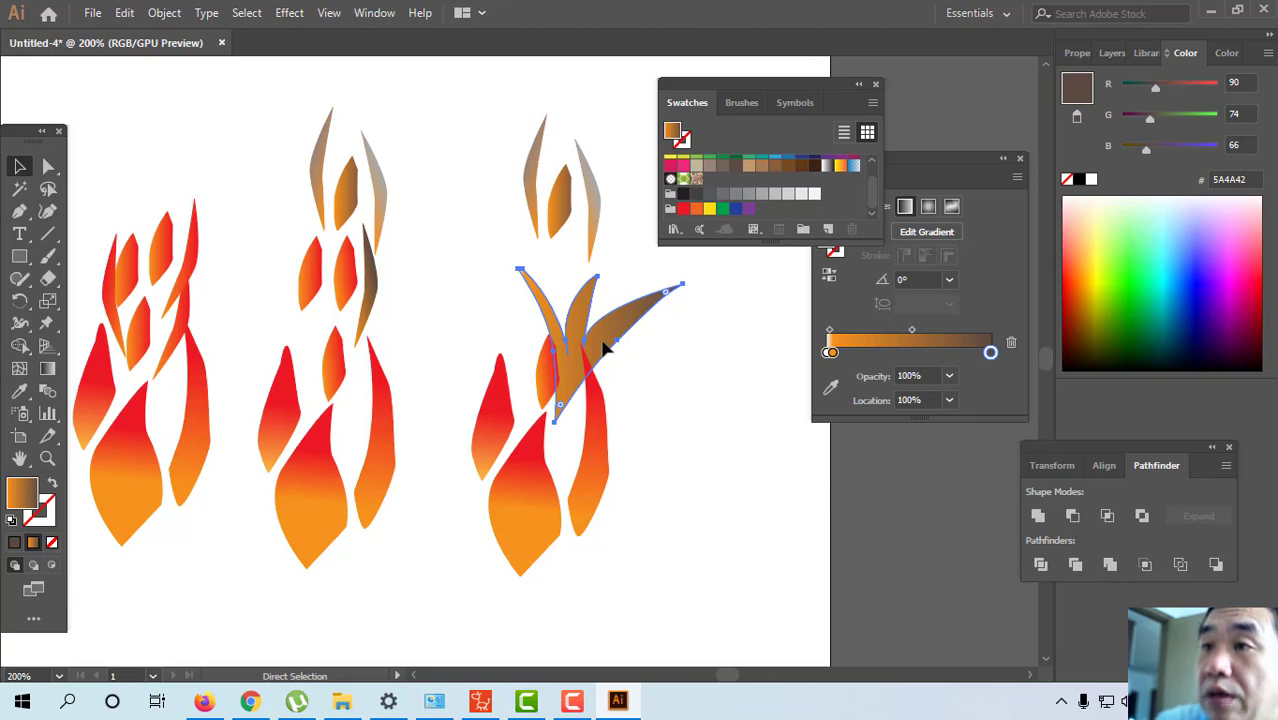
pyautogui.press('v')
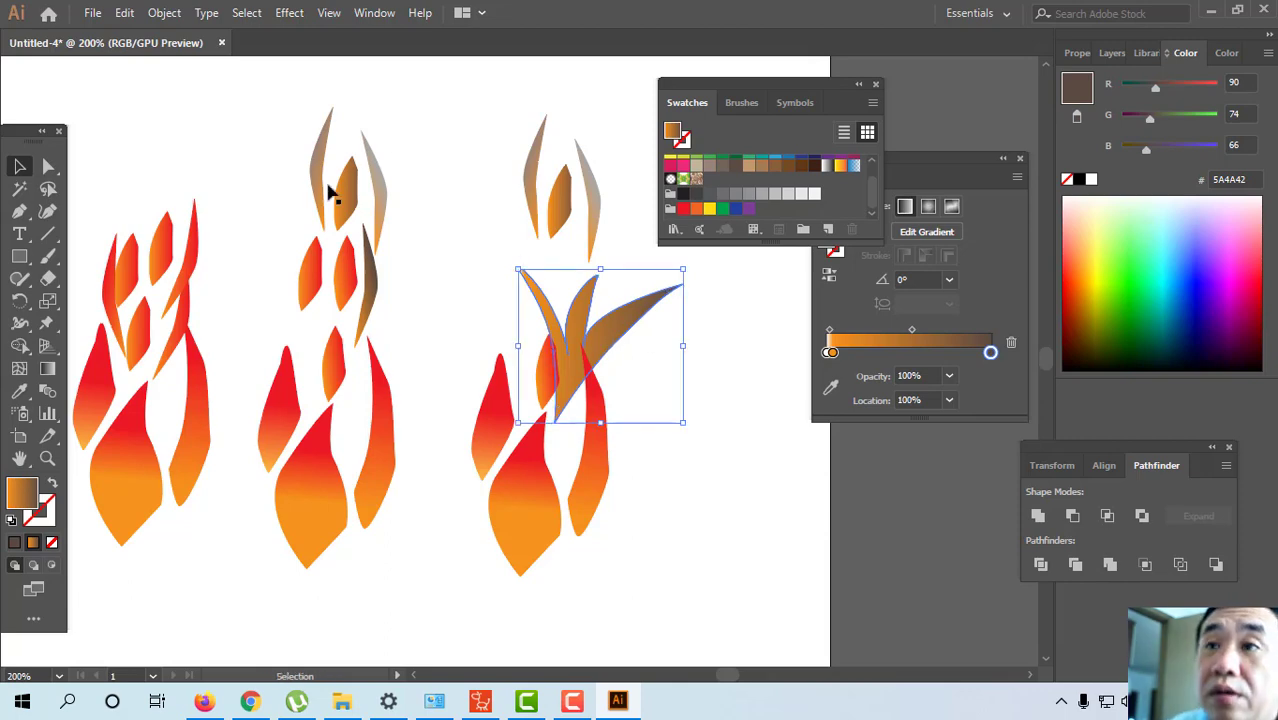
pyautogui.rightClick(601, 352)
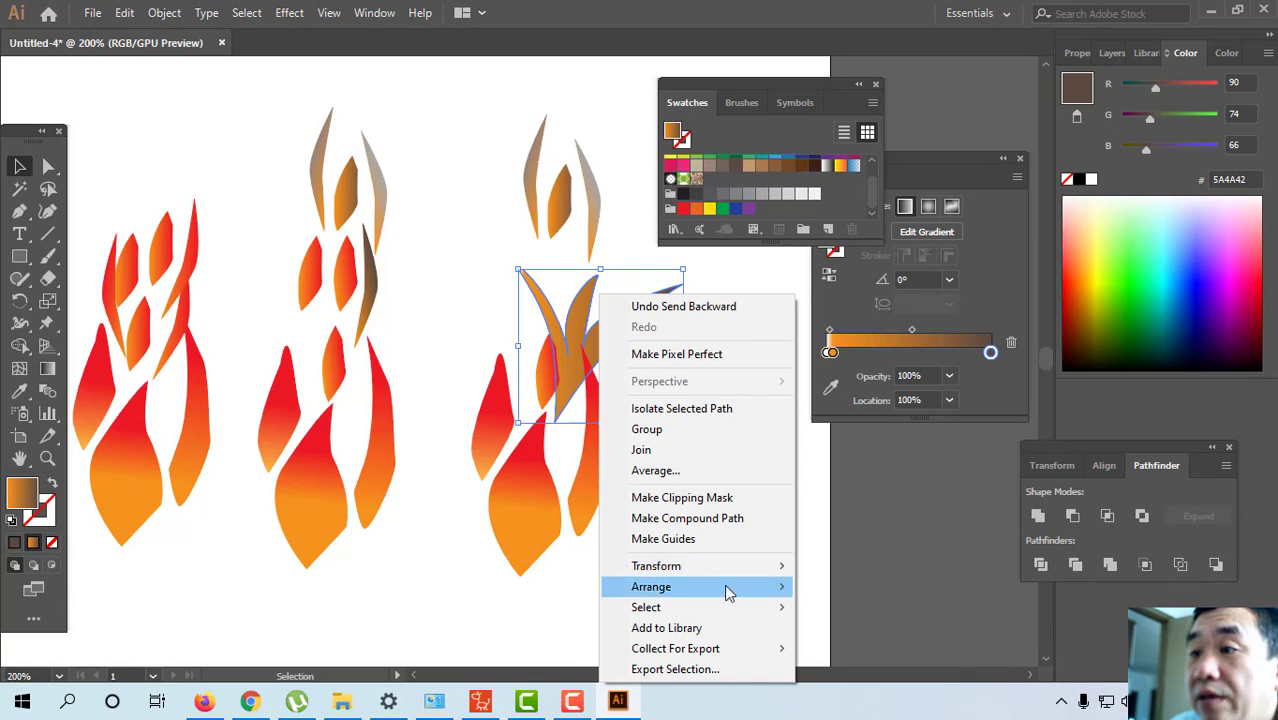
pyautogui.moveTo(727, 588)
pyautogui.click(845, 648)
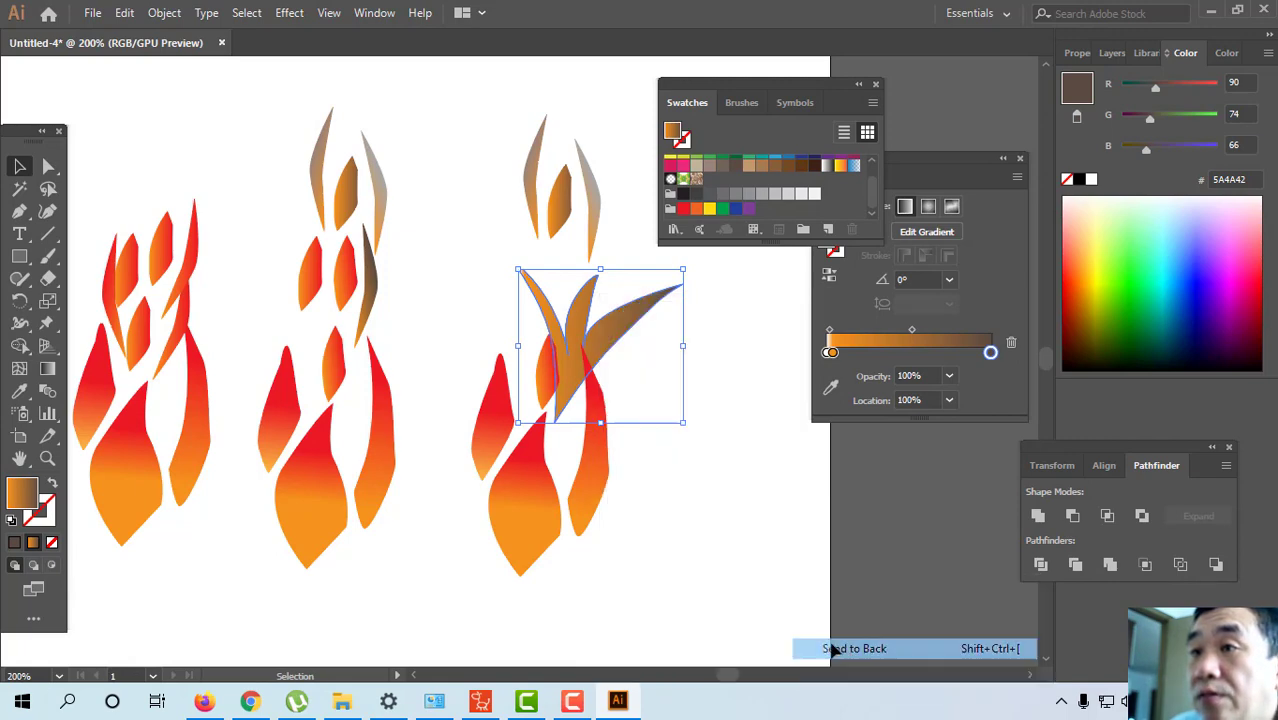
# Move the three-pronged flame back left above the fourth fire's base and rotate it 13° counterclockwise.
pyautogui.click(745, 434)
pyautogui.click(600, 463)
pyautogui.moveTo(585, 348); pyautogui.dragTo(552, 320)
pyautogui.click(600, 318)
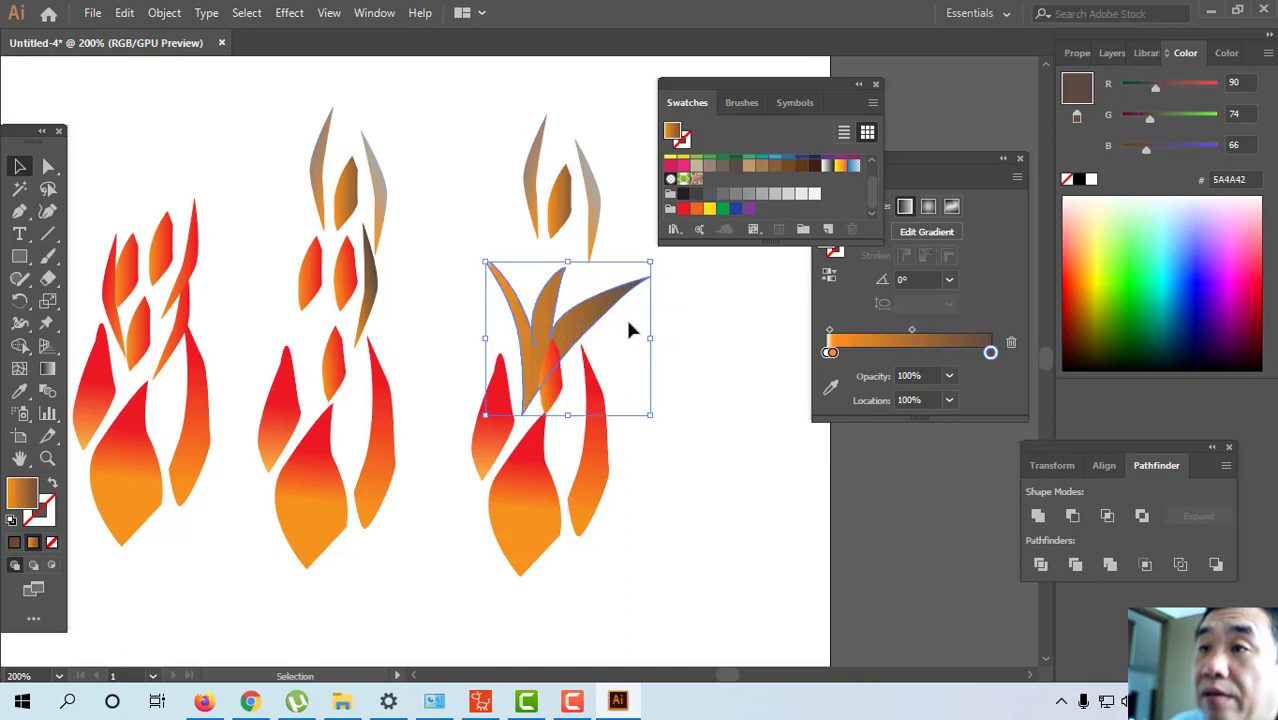
pyautogui.moveTo(661, 262); pyautogui.dragTo(622, 271)
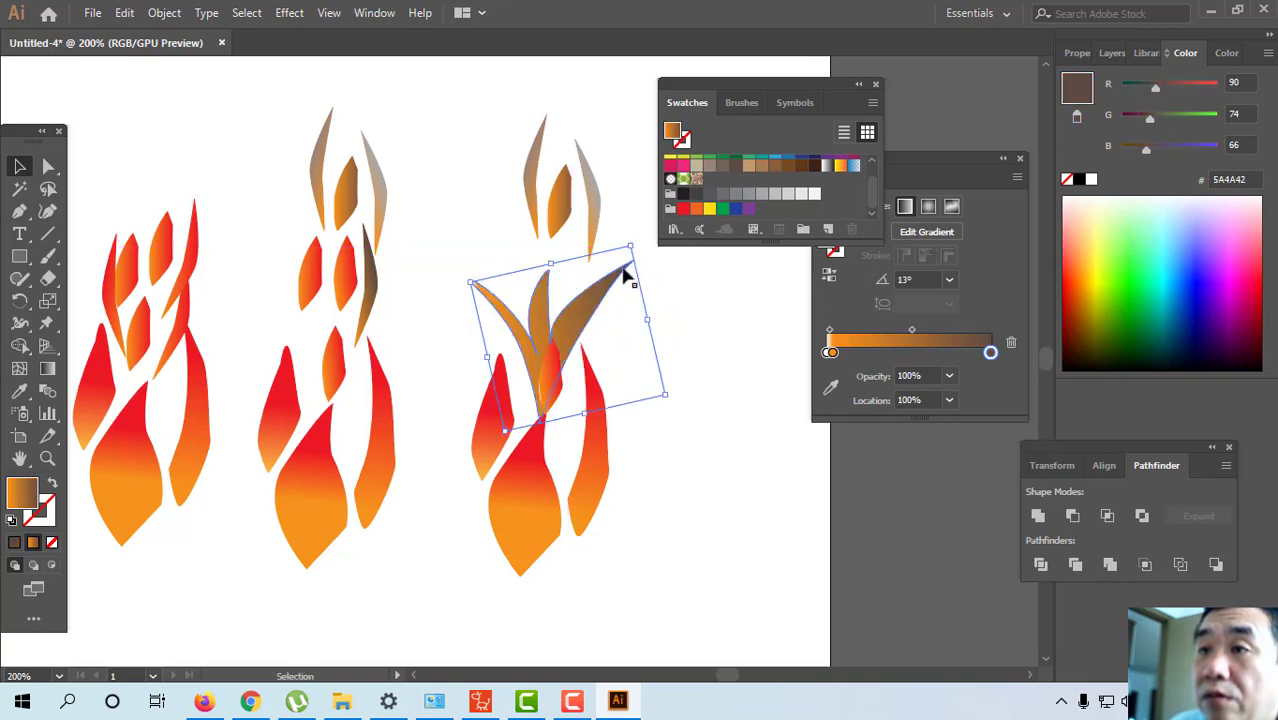
pyautogui.moveTo(593, 323); pyautogui.dragTo(604, 304)
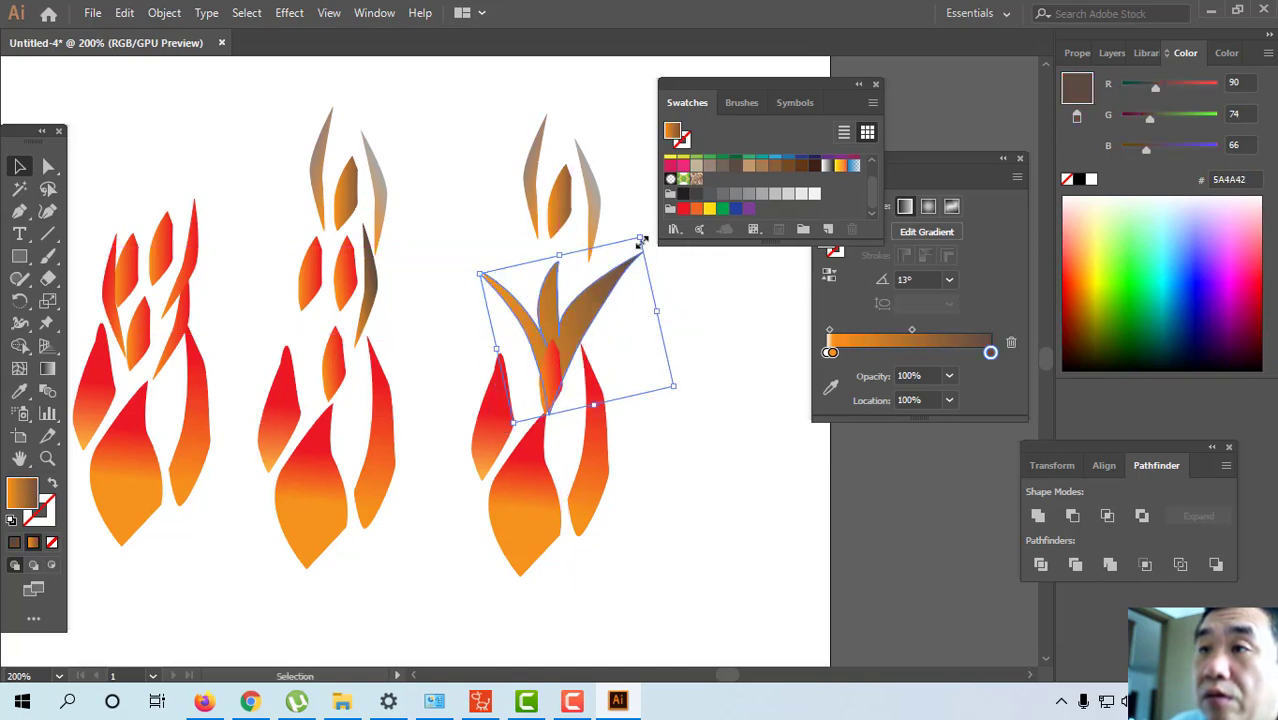
# Shrink the three-pronged flame behind the small red flame and place a larger copy above it among the smoky tips.
pyautogui.moveTo(633, 242); pyautogui.dragTo(594, 303)
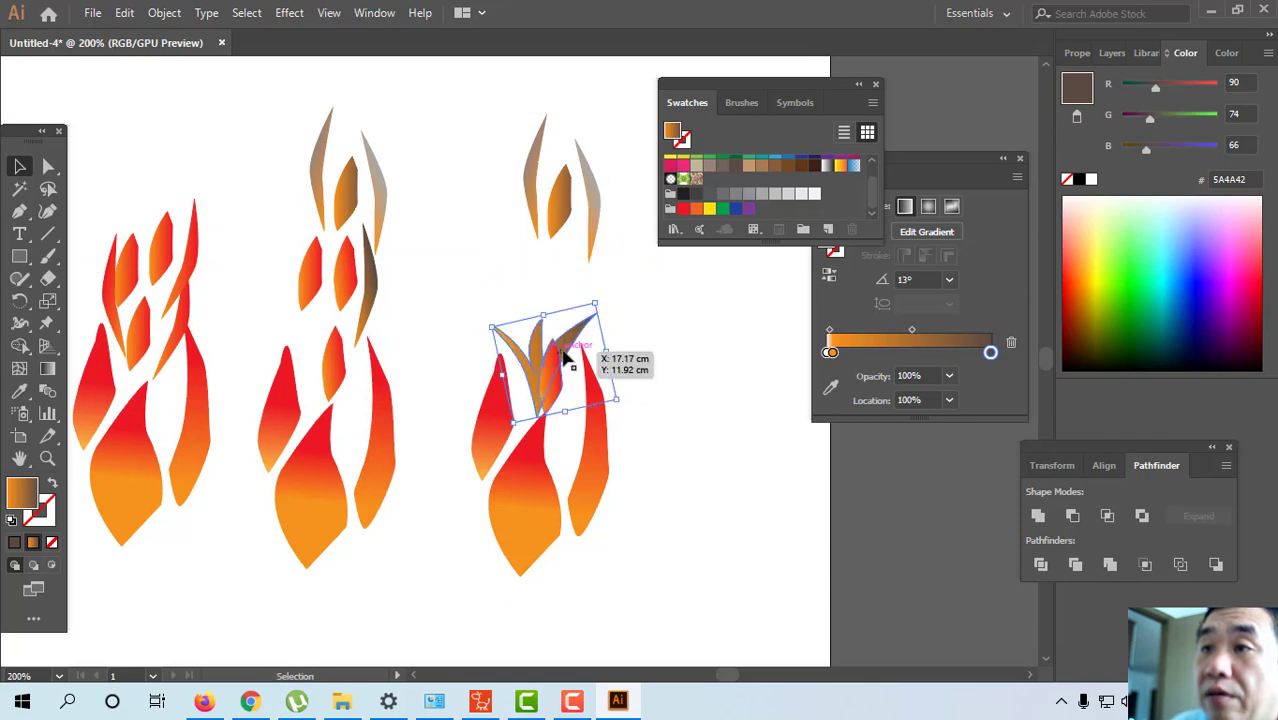
pyautogui.moveTo(573, 350); pyautogui.dragTo(582, 270)
pyautogui.moveTo(608, 226); pyautogui.dragTo(567, 300)
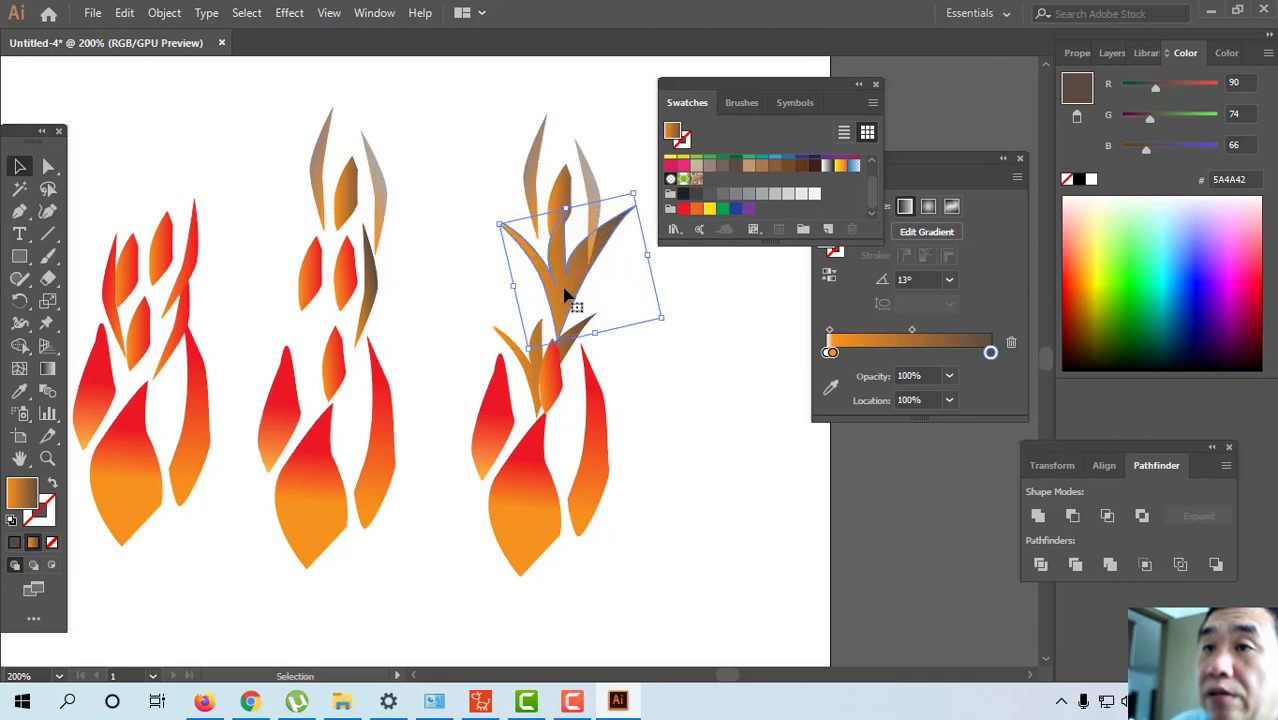
# Copy the larger three-pronged flame onto the upper parts of the third and second fires.
pyautogui.moveTo(571, 290); pyautogui.dragTo(342, 292)
pyautogui.click(470, 282)
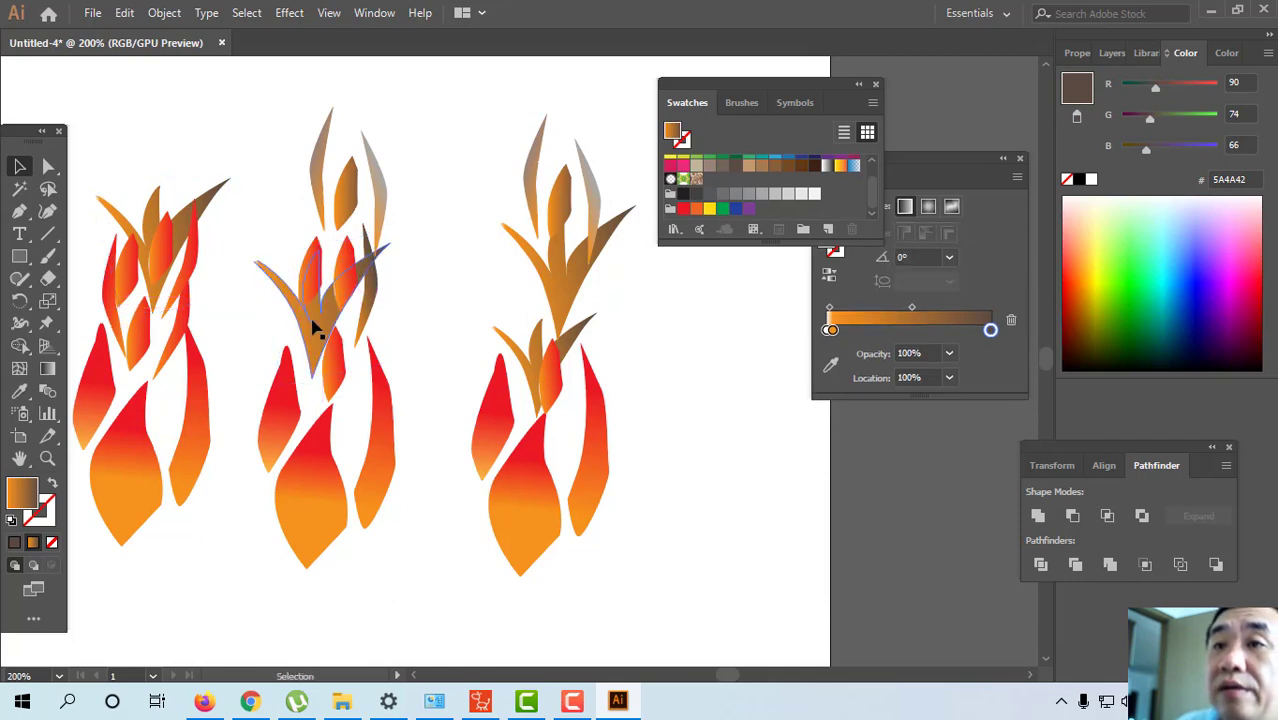
# Copy the third fire's pronged flame to the fourth fire, rotate it further counterclockwise and place it on the left side.
pyautogui.click(312, 332)
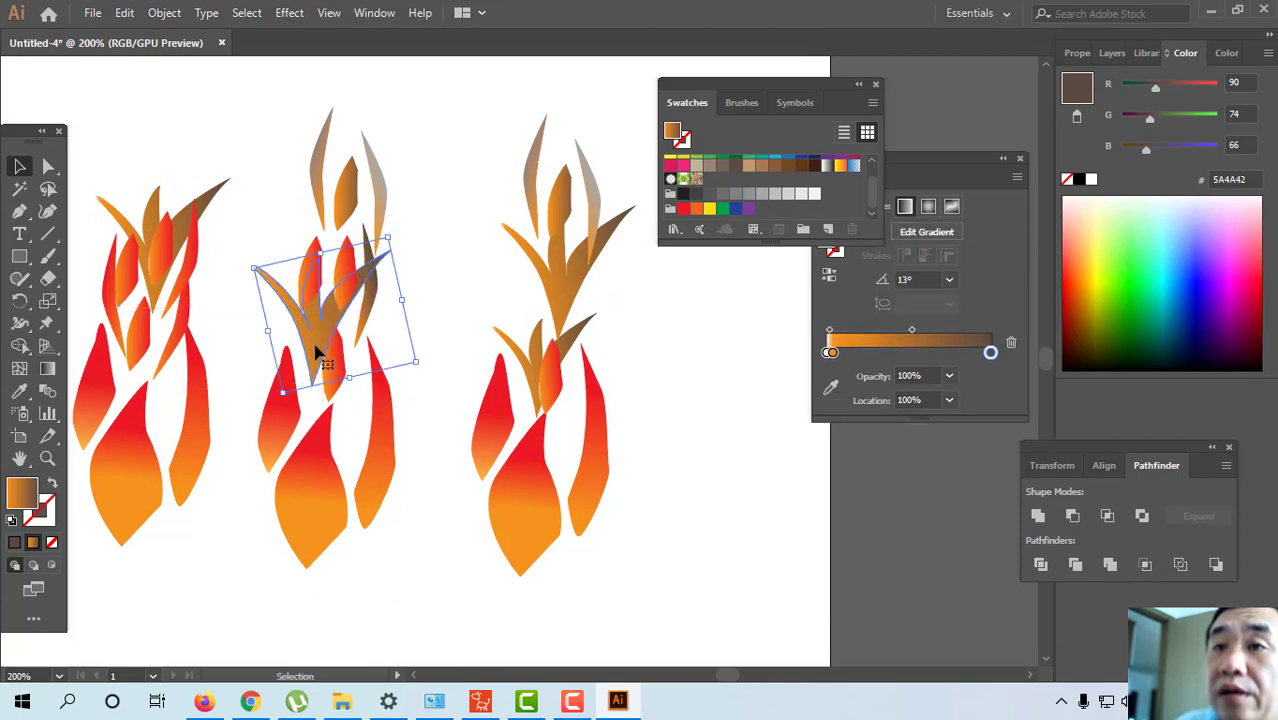
pyautogui.moveTo(316, 350); pyautogui.dragTo(528, 330)
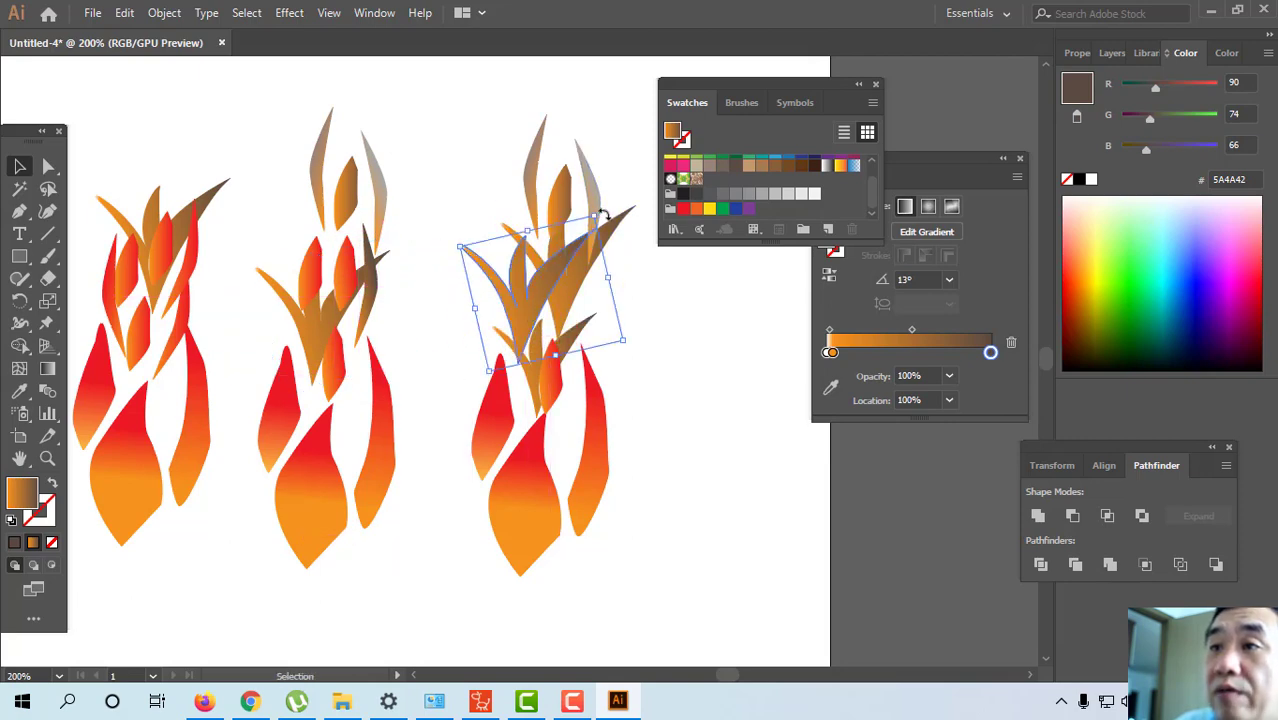
pyautogui.moveTo(596, 222)
pyautogui.mouseDown()
pyautogui.moveTo(614, 206)
pyautogui.moveTo(600, 240)
pyautogui.mouseUp()
pyautogui.moveTo(530, 322); pyautogui.dragTo(497, 301)
pyautogui.click(651, 340)
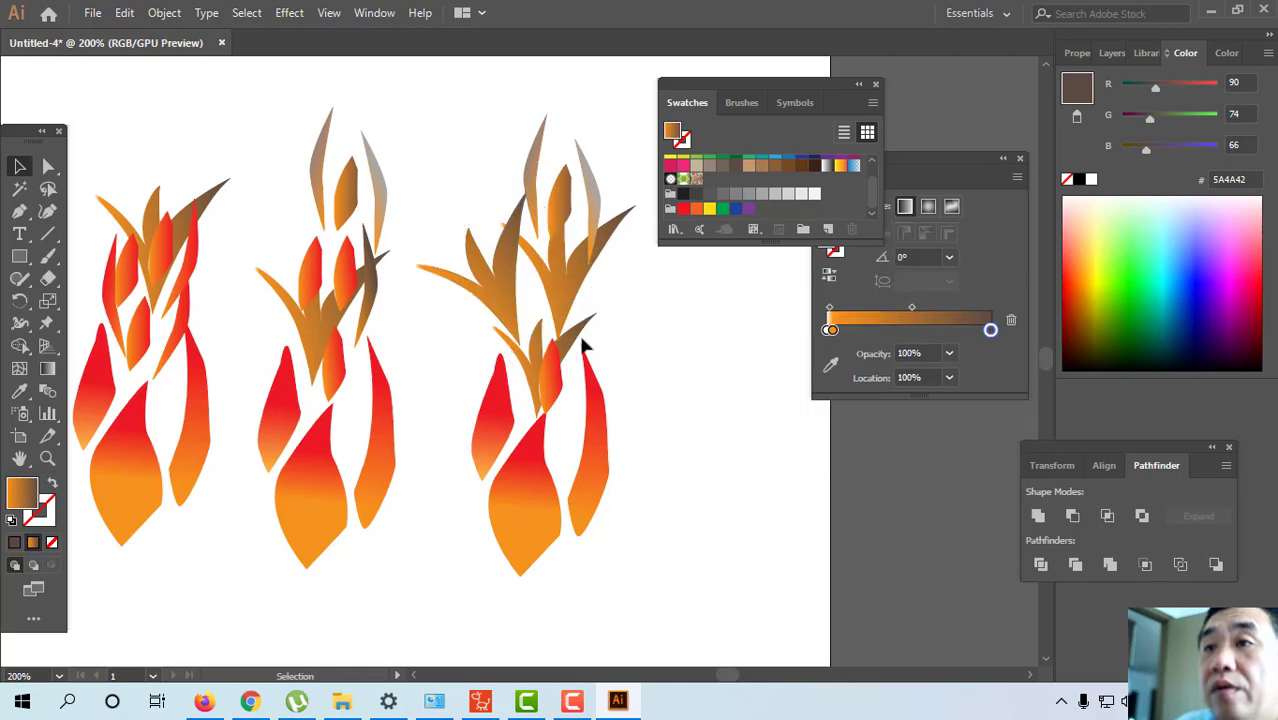
pyautogui.click(508, 308)
pyautogui.click(665, 370)
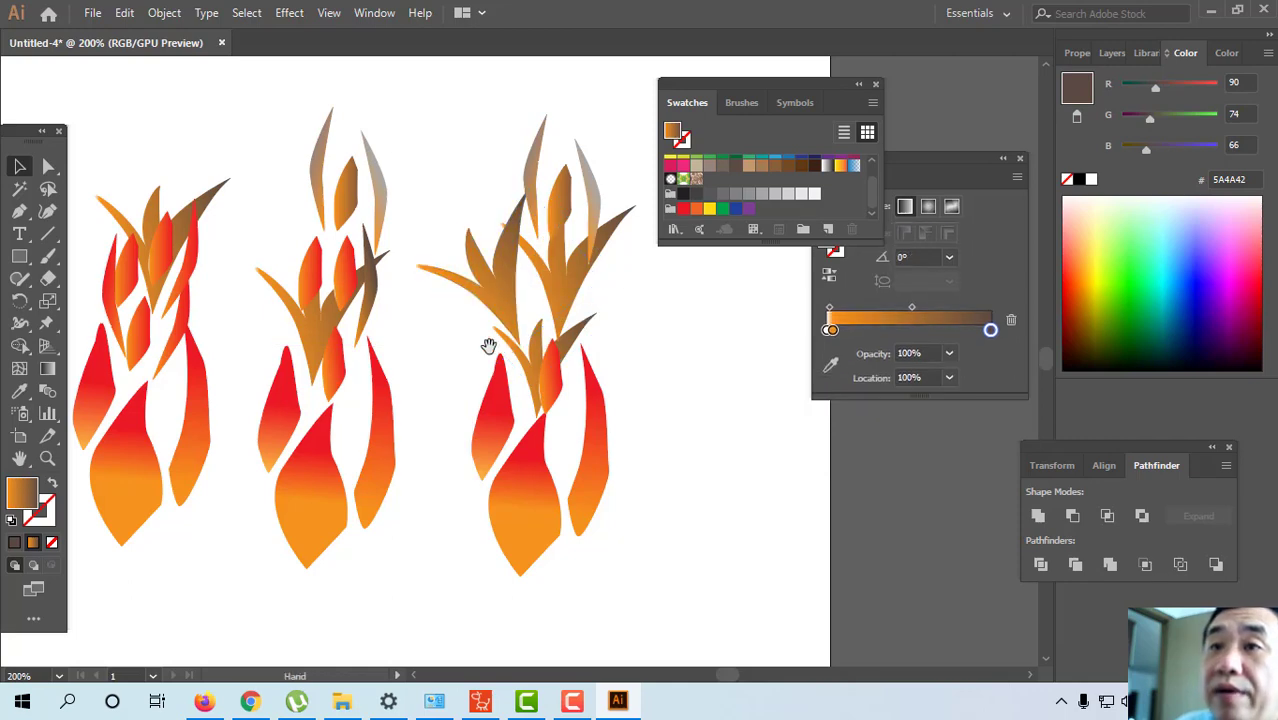
# Close the swatches and shift the first and second fires left to spread out the row.
pyautogui.moveTo(488, 345); pyautogui.dragTo(508, 387)
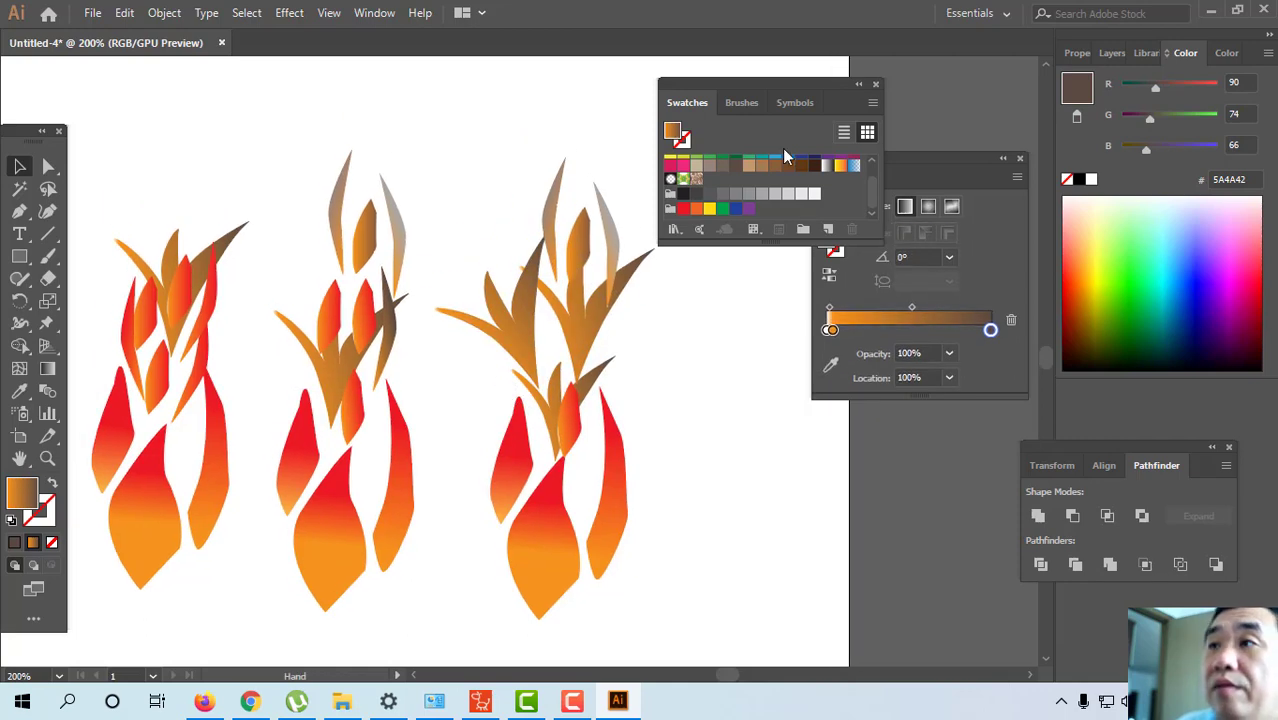
pyautogui.click(876, 84)
pyautogui.moveTo(499, 145); pyautogui.dragTo(640, 144)
pyautogui.hotkey('ctrl', '-')
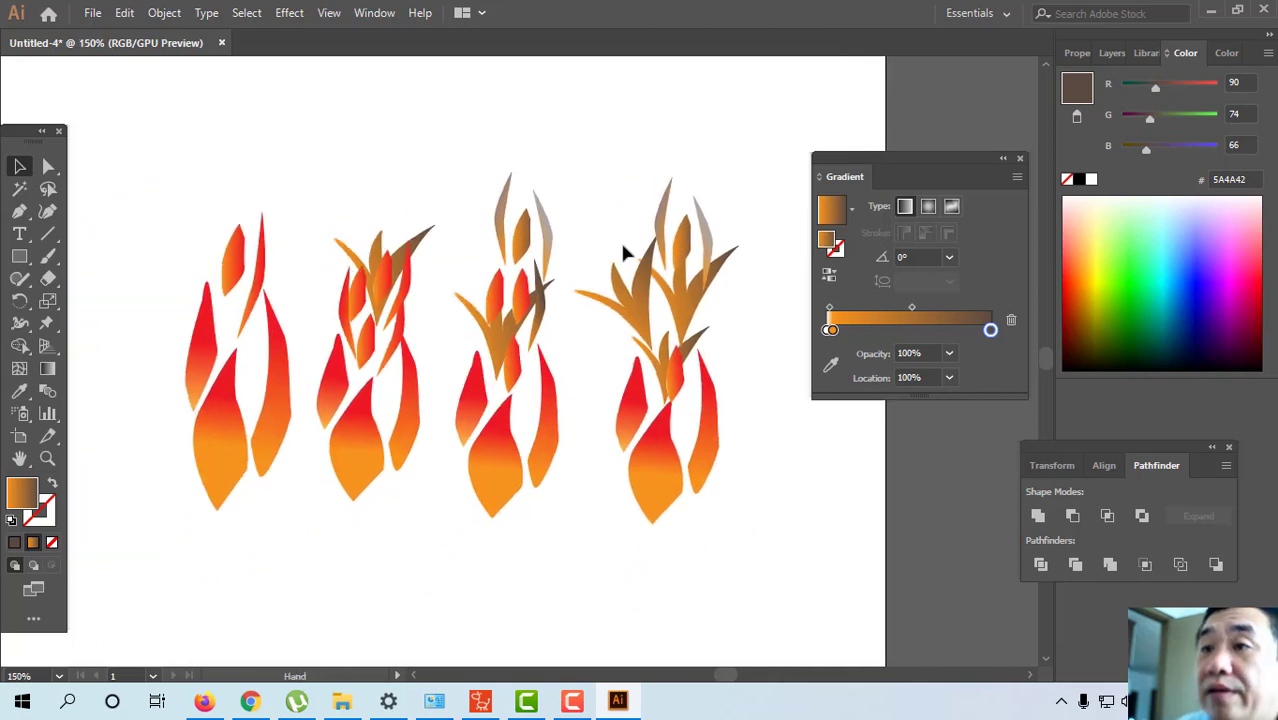
pyautogui.moveTo(140, 165); pyautogui.dragTo(300, 545)
pyautogui.moveTo(288, 450); pyautogui.dragTo(240, 438)
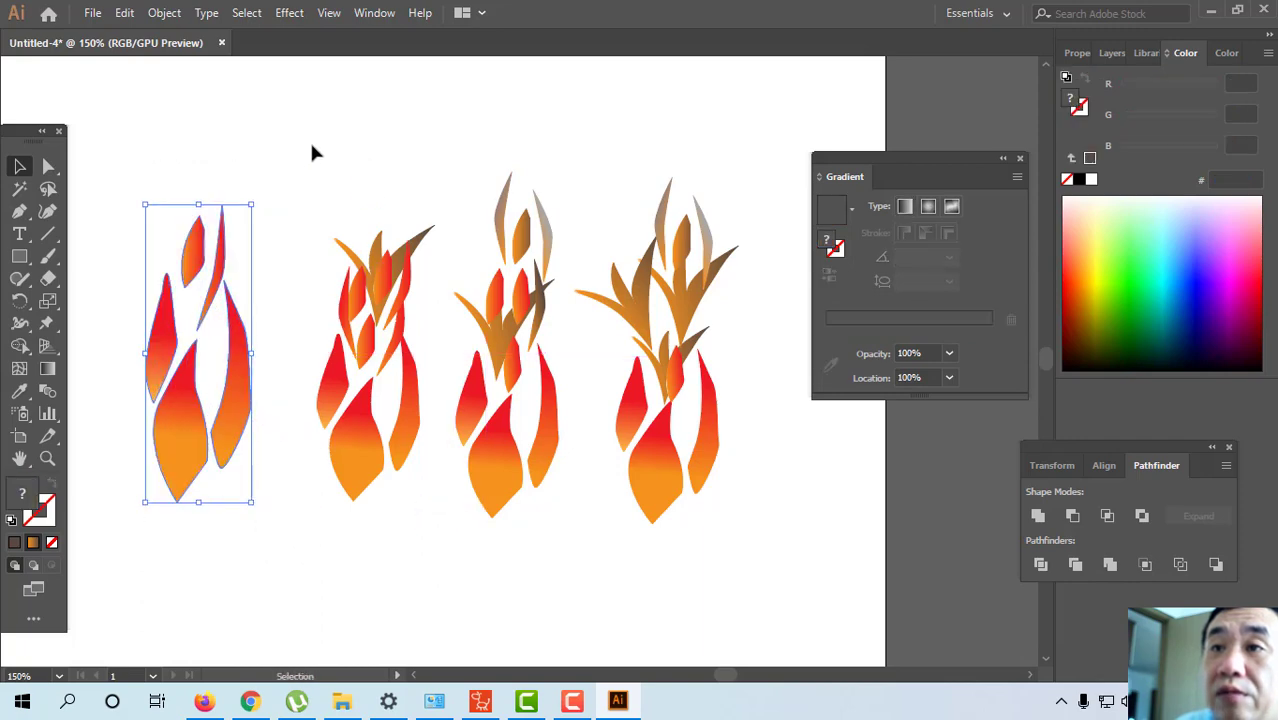
pyautogui.moveTo(395, 482); pyautogui.dragTo(440, 540)
pyautogui.moveTo(419, 448)
pyautogui.mouseDown()
pyautogui.moveTo(408, 440)
pyautogui.moveTo(402, 454)
pyautogui.mouseUp()
pyautogui.moveTo(448, 128); pyautogui.dragTo(565, 485)
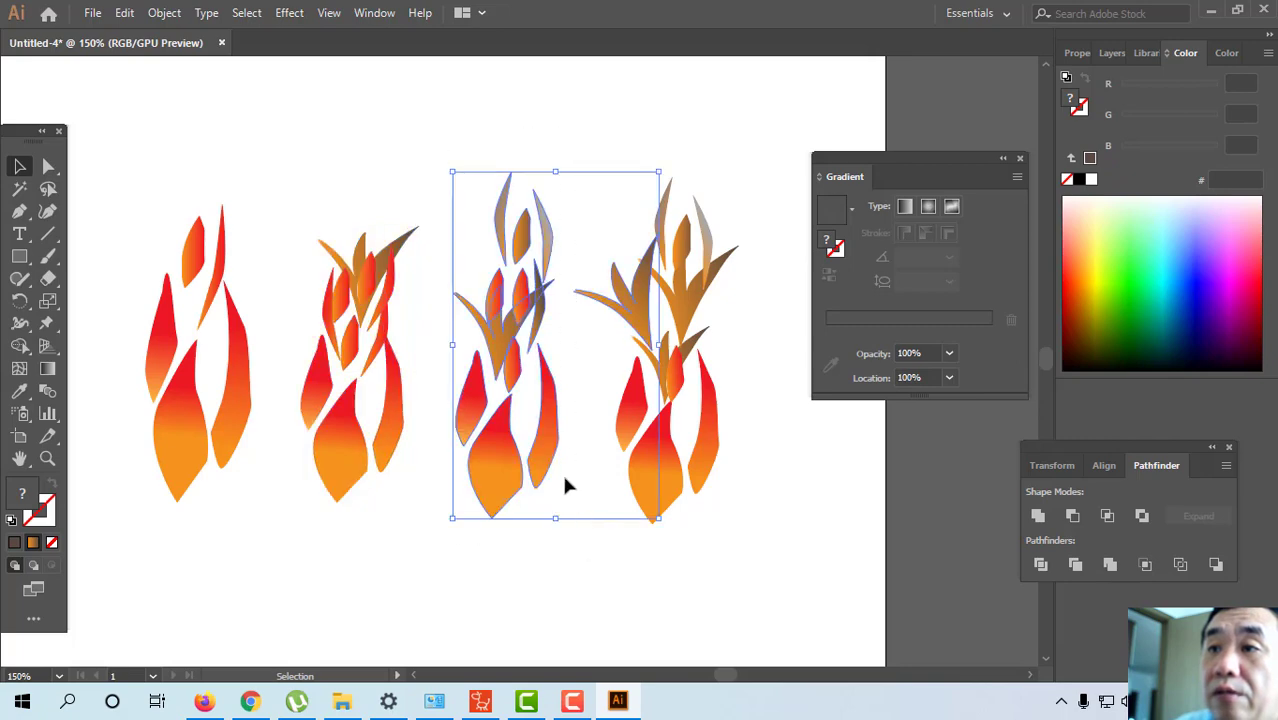
pyautogui.moveTo(658, 345); pyautogui.dragTo(628, 348)
pyautogui.click(555, 267)
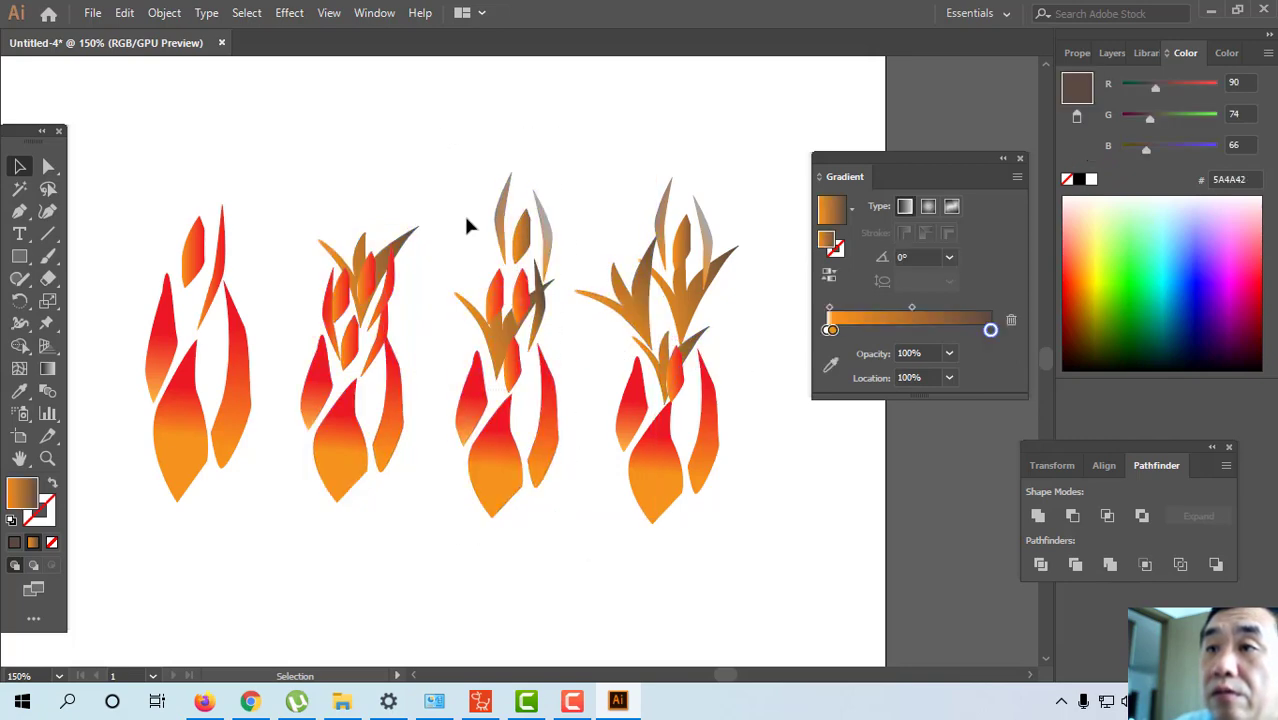
# Move the complete third fire slightly left, away from the fourth fire.
pyautogui.moveTo(442, 128); pyautogui.dragTo(562, 554)
pyautogui.moveTo(545, 447); pyautogui.dragTo(535, 443)
pyautogui.press('a')
pyautogui.press('v')
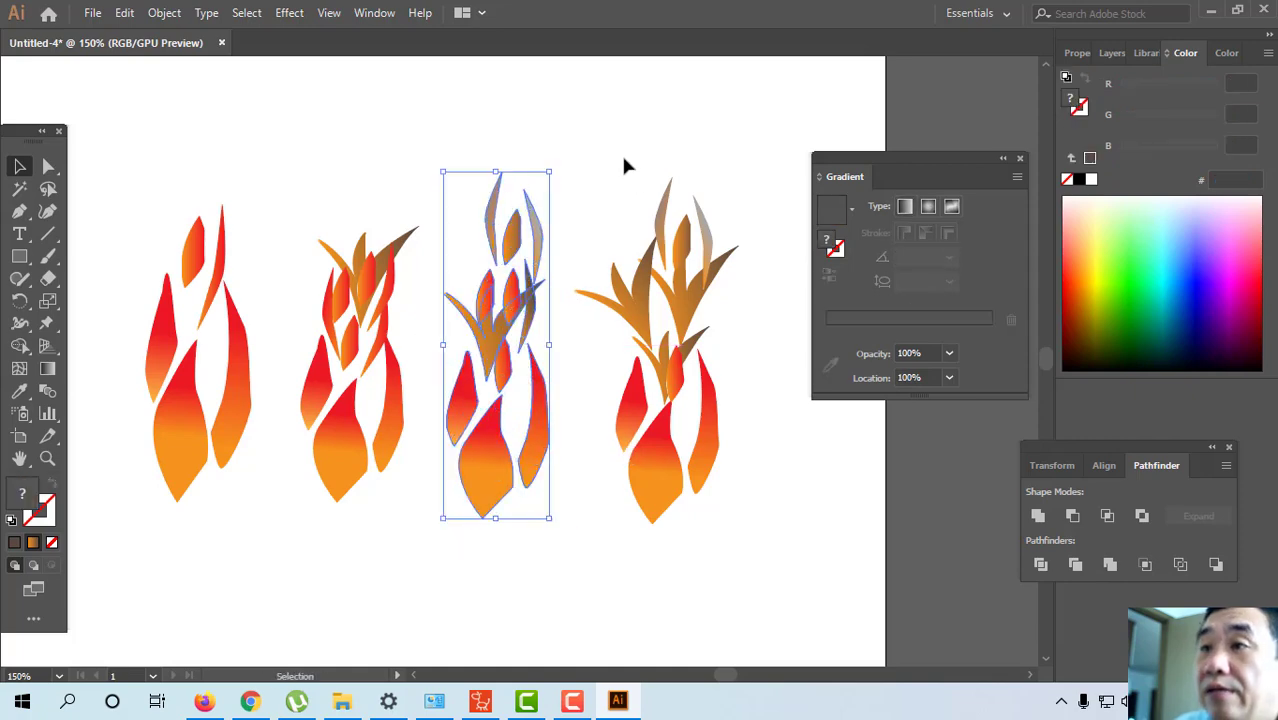
pyautogui.click(621, 155)
pyautogui.moveTo(596, 137); pyautogui.dragTo(767, 540)
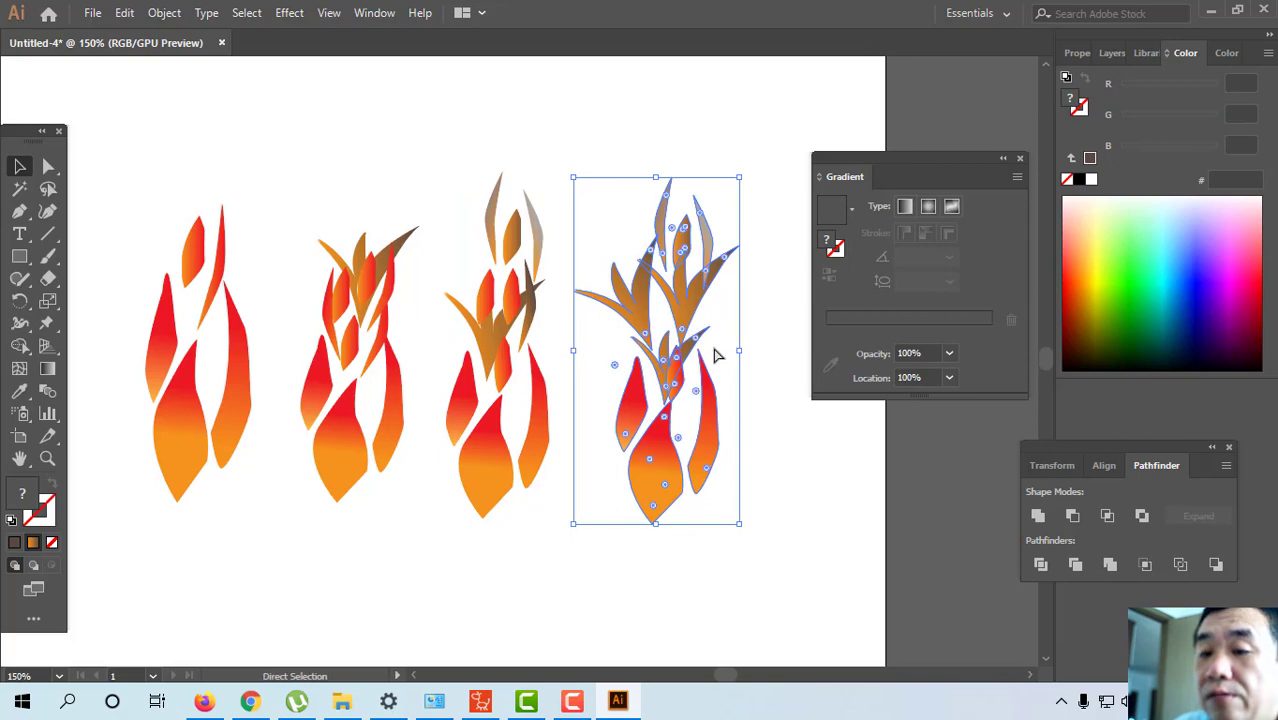
pyautogui.click(550, 520)
pyautogui.moveTo(550, 520); pyautogui.dragTo(600, 358)
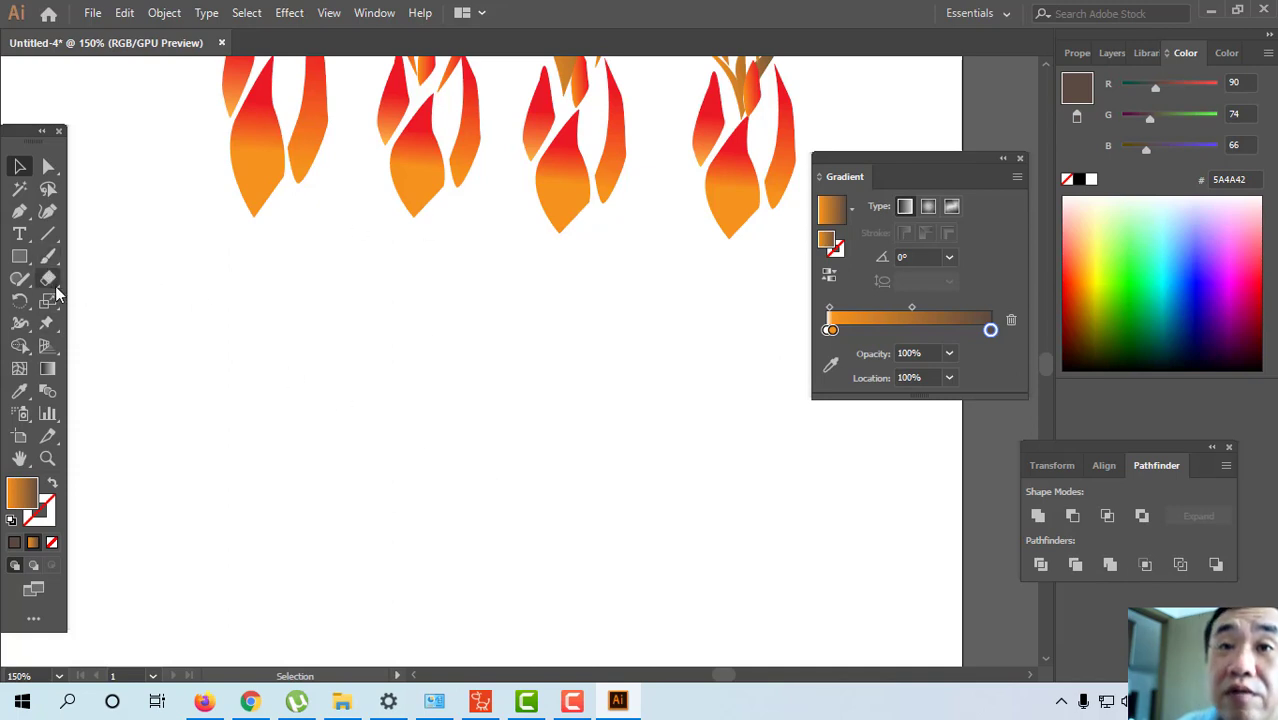
pyautogui.click(19, 256)
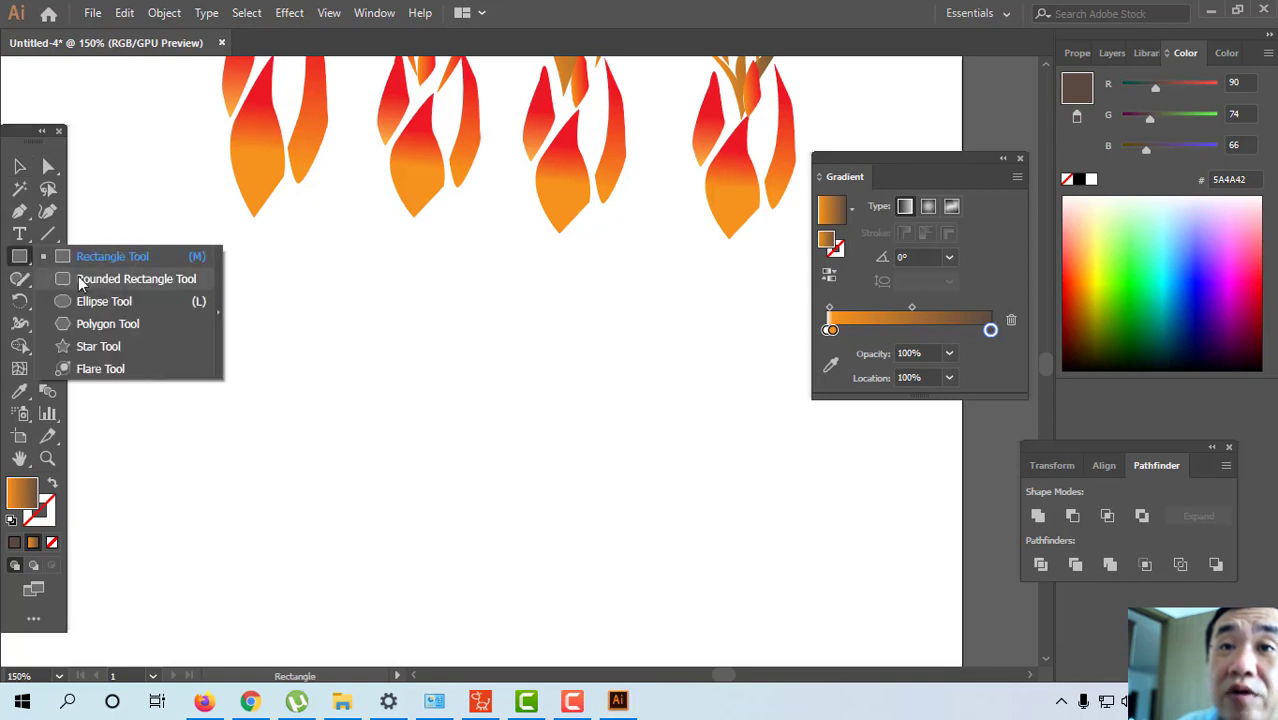
pyautogui.click(80, 280)
pyautogui.moveTo(332, 320); pyautogui.dragTo(528, 360)
pyautogui.hotkey('ctrl', 'z')
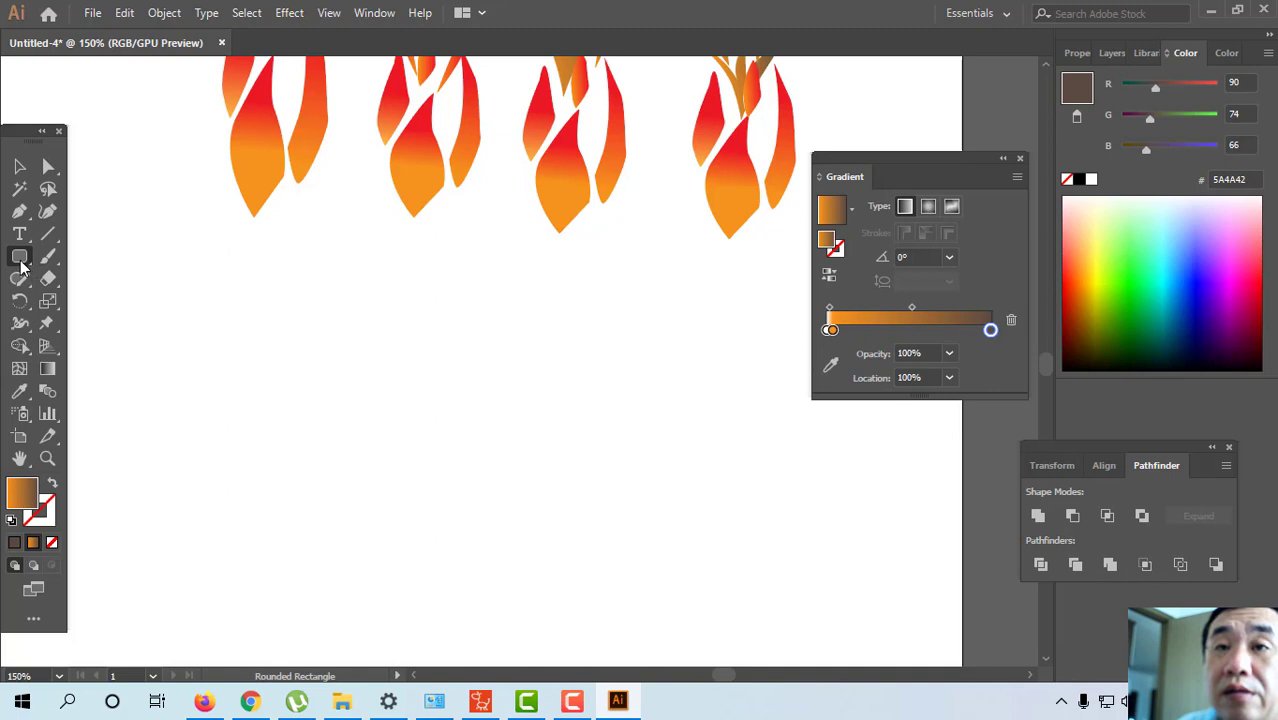
# Draw a wide ellipse with the orange-to-brown gradient in the empty area below the fires and slightly reduce its height.
pyautogui.click(19, 256)
pyautogui.click(82, 298)
pyautogui.moveTo(328, 322); pyautogui.dragTo(596, 428)
pyautogui.moveTo(505, 451); pyautogui.dragTo(500, 312)
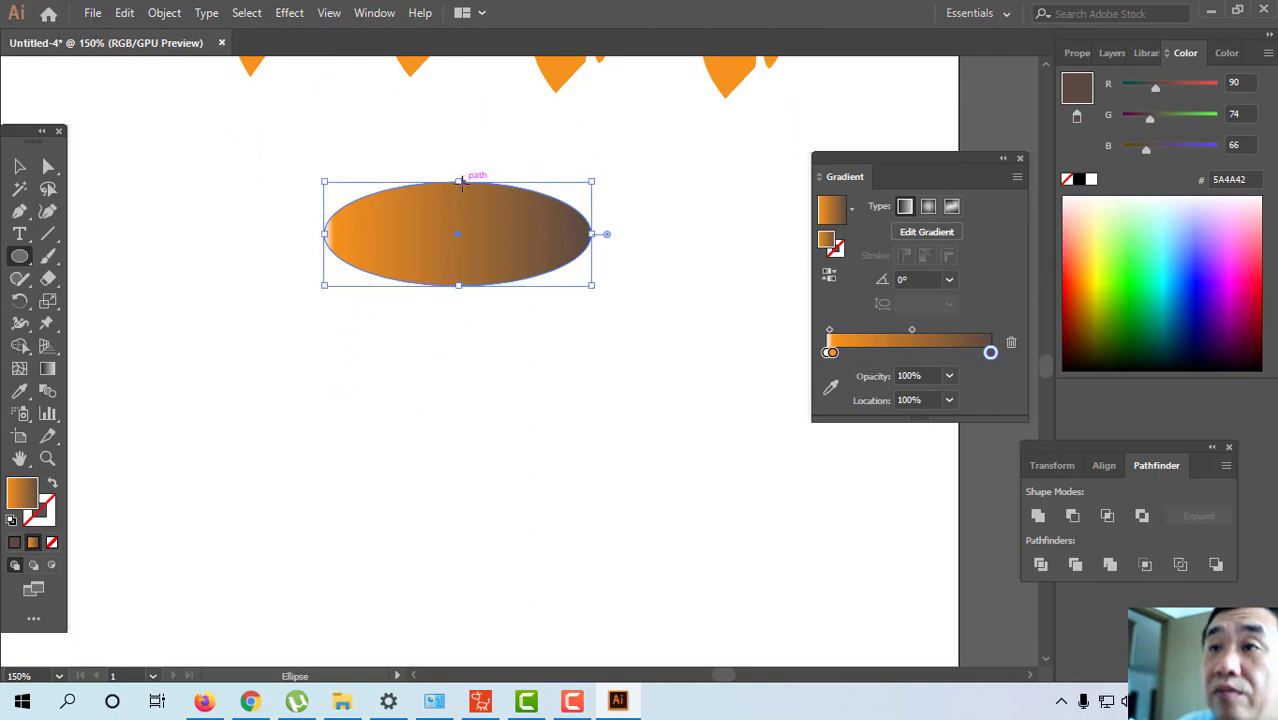
pyautogui.moveTo(458, 182); pyautogui.dragTo(458, 189)
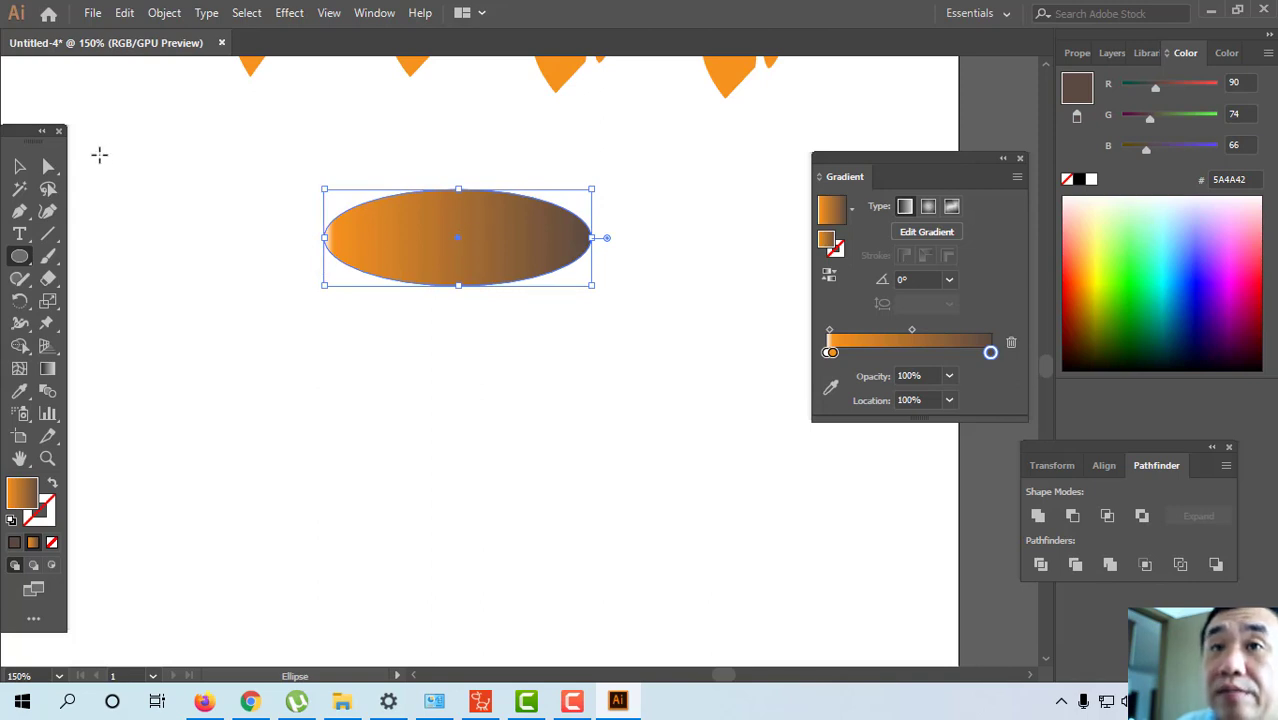
# Duplicate the gradient ellipse slightly above the original and align the two ellipses on their horizontal centres.
pyautogui.click(20, 166)
pyautogui.moveTo(528, 242)
pyautogui.mouseDown()
pyautogui.moveTo(528, 261)
pyautogui.moveTo(516, 229)
pyautogui.mouseUp()
pyautogui.moveTo(245, 135); pyautogui.dragTo(565, 312)
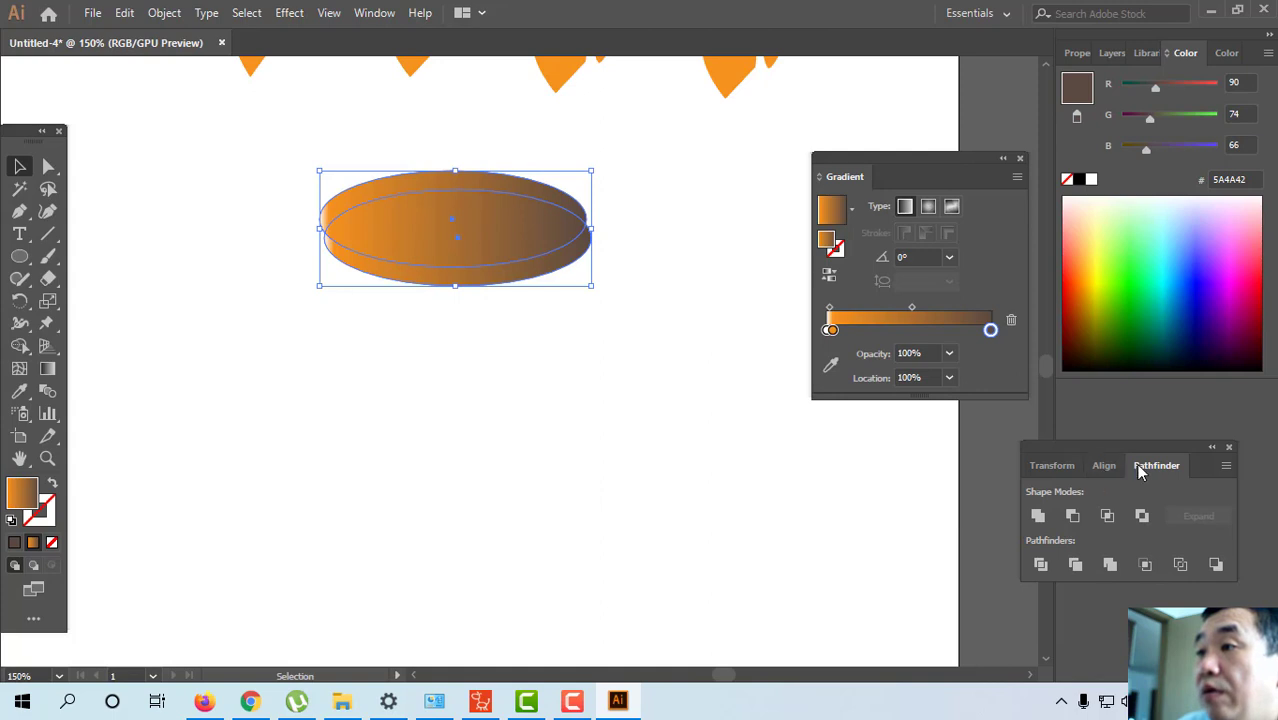
pyautogui.click(1104, 465)
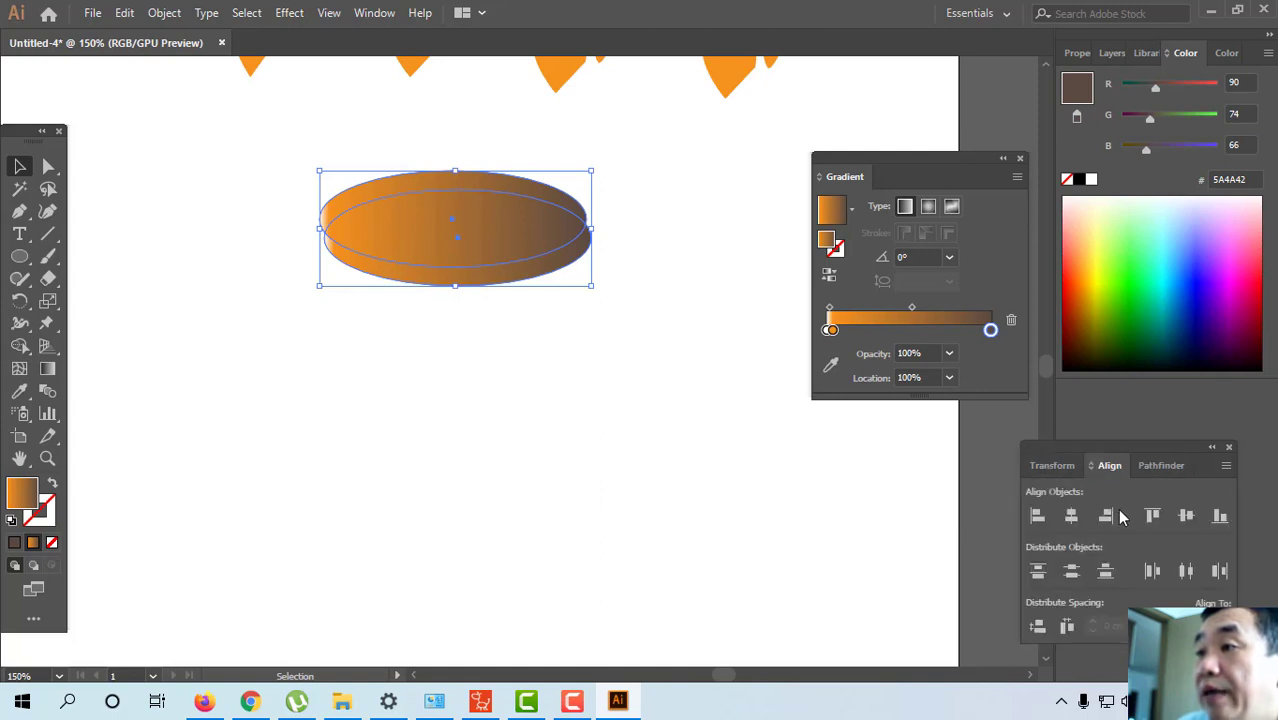
pyautogui.click(1072, 516)
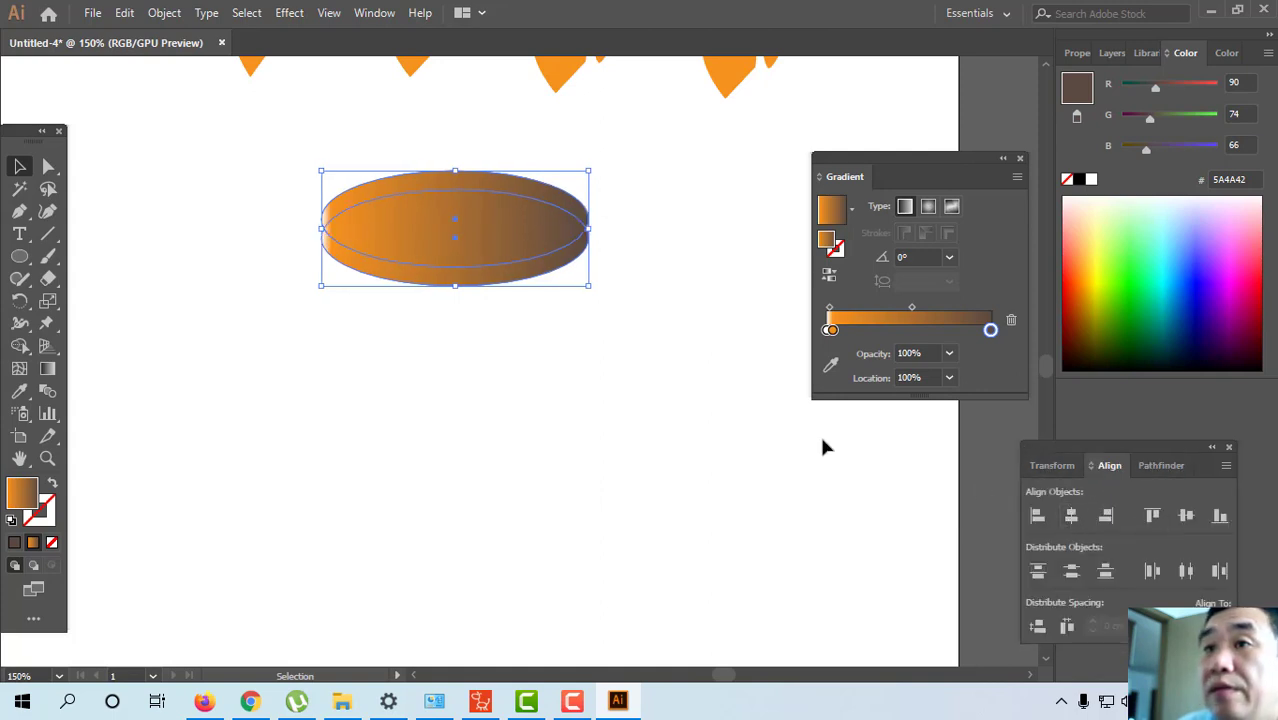
pyautogui.click(706, 418)
# Subtract the upper ellipse from the lower one with Minus Front, leaving a thin crescent band.
pyautogui.moveTo(280, 140); pyautogui.dragTo(627, 330)
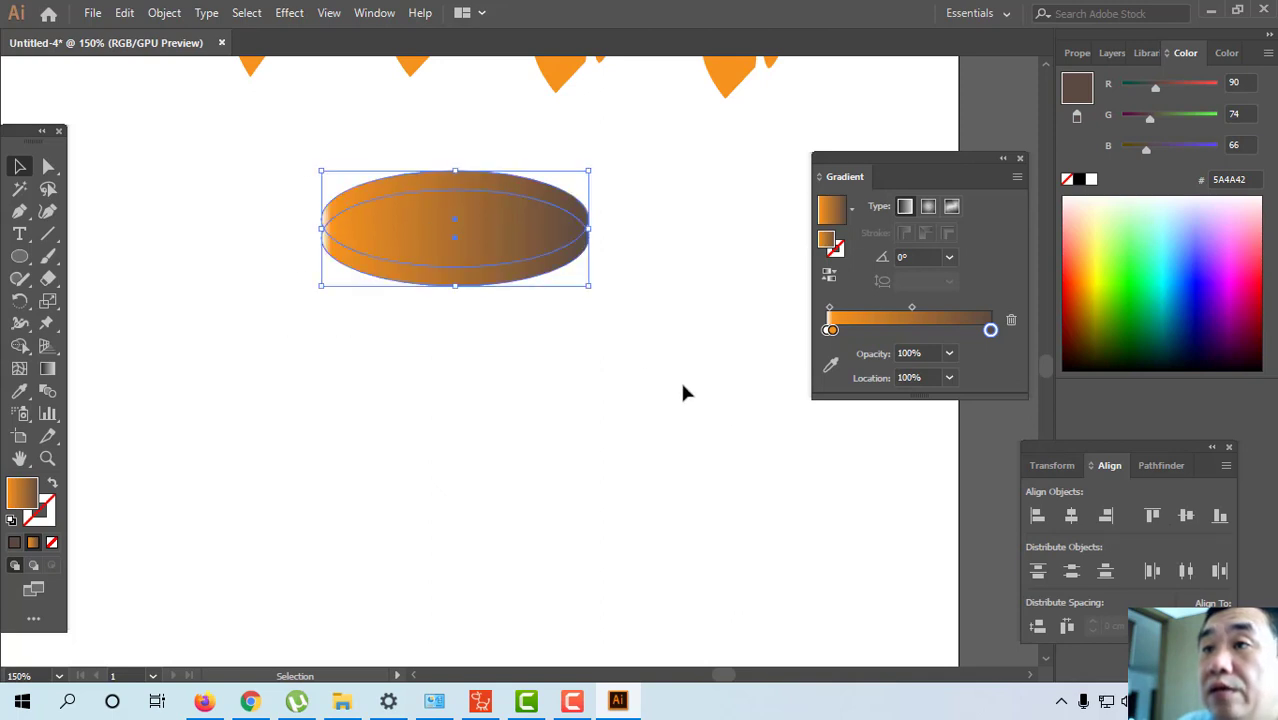
pyautogui.click(1163, 466)
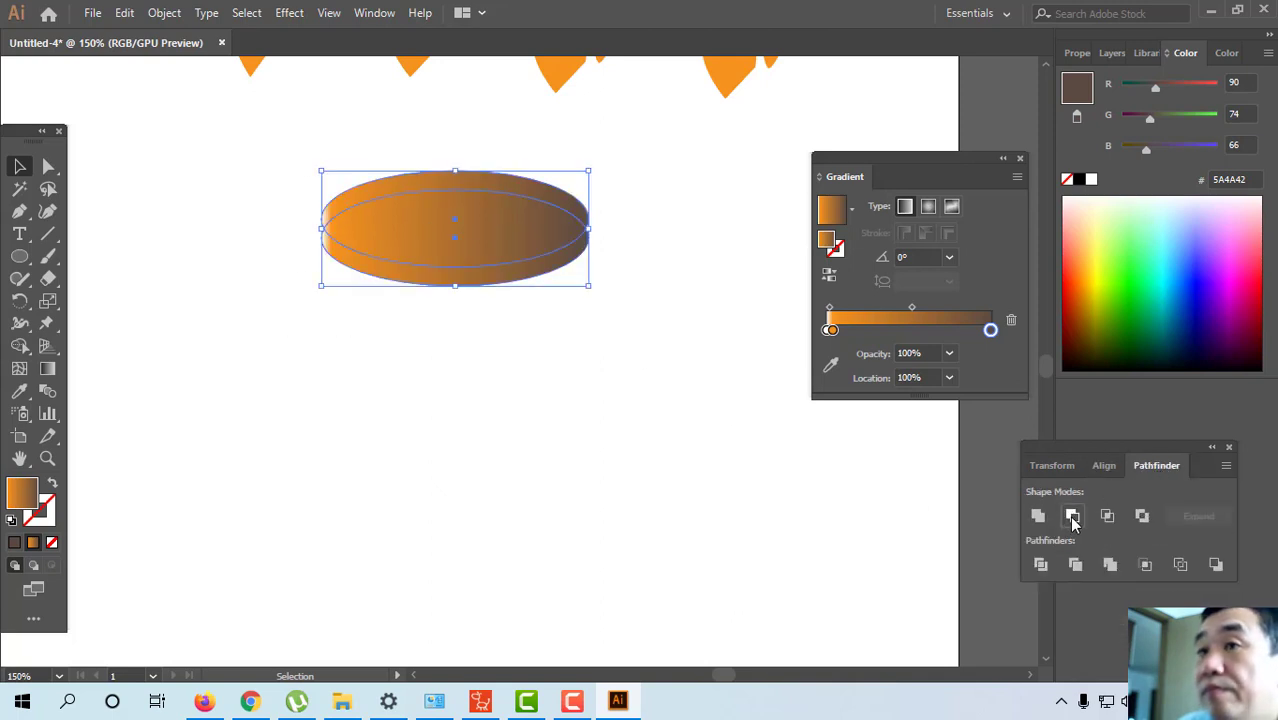
pyautogui.click(1072, 515)
pyautogui.click(687, 440)
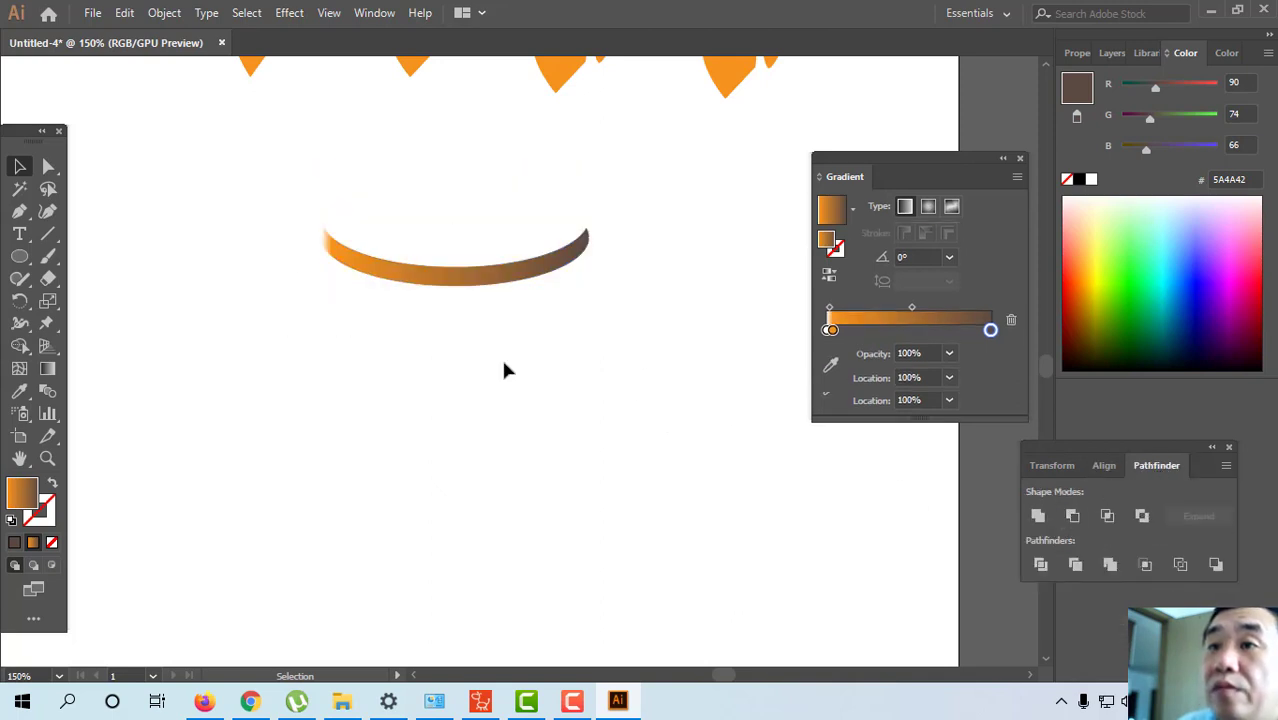
# Draw a taller gradient ellipse about as wide as the crescent and move it into the space below the crescent.
pyautogui.click(19, 211)
pyautogui.click(18, 257)
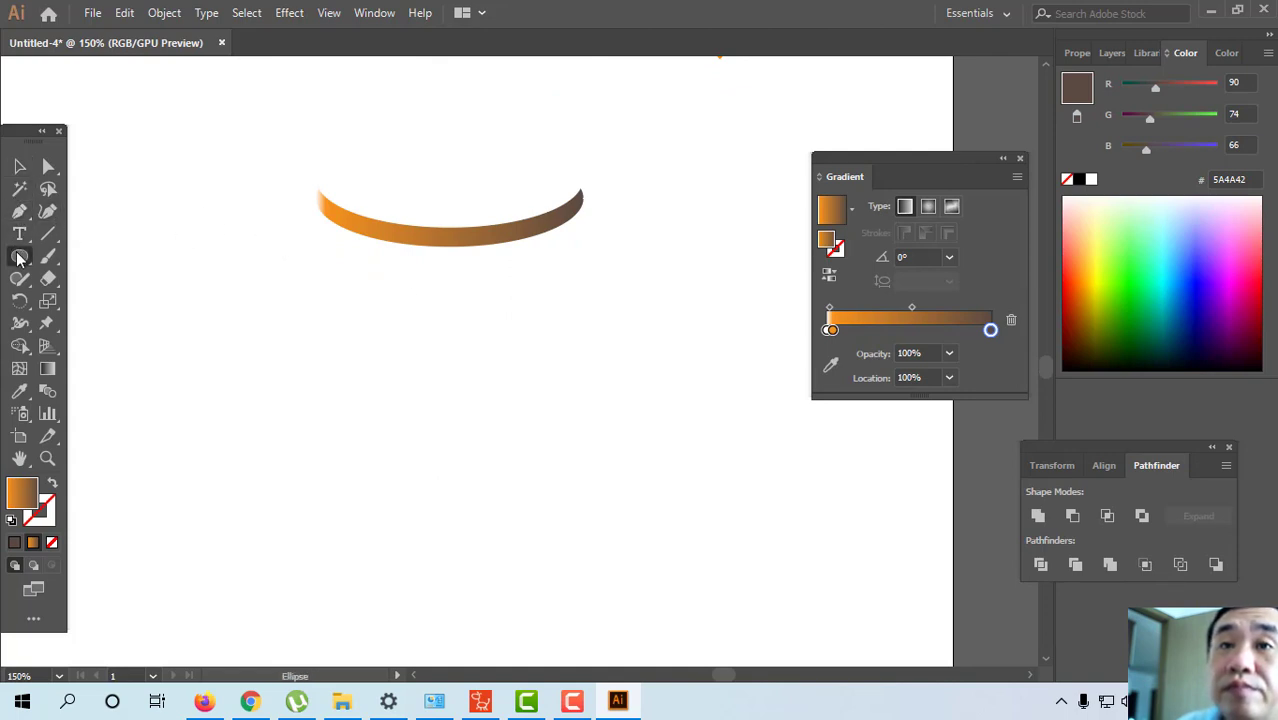
pyautogui.click(18, 257)
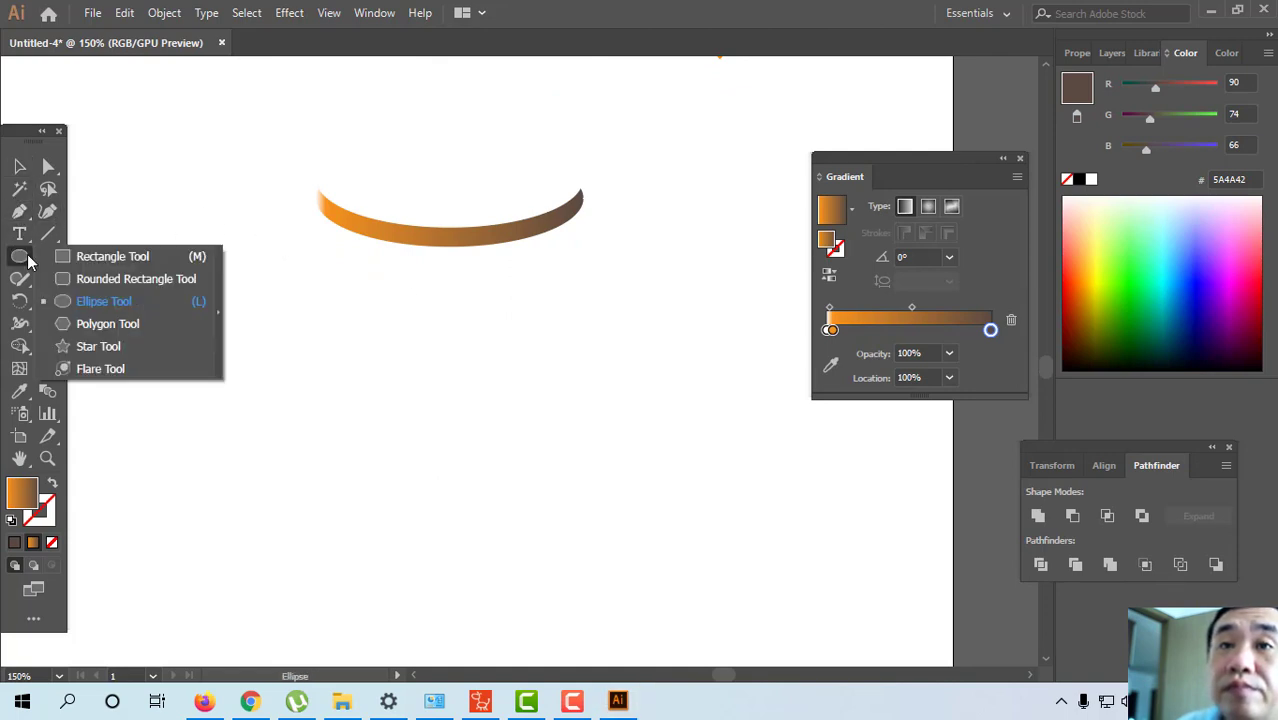
pyautogui.click(78, 302)
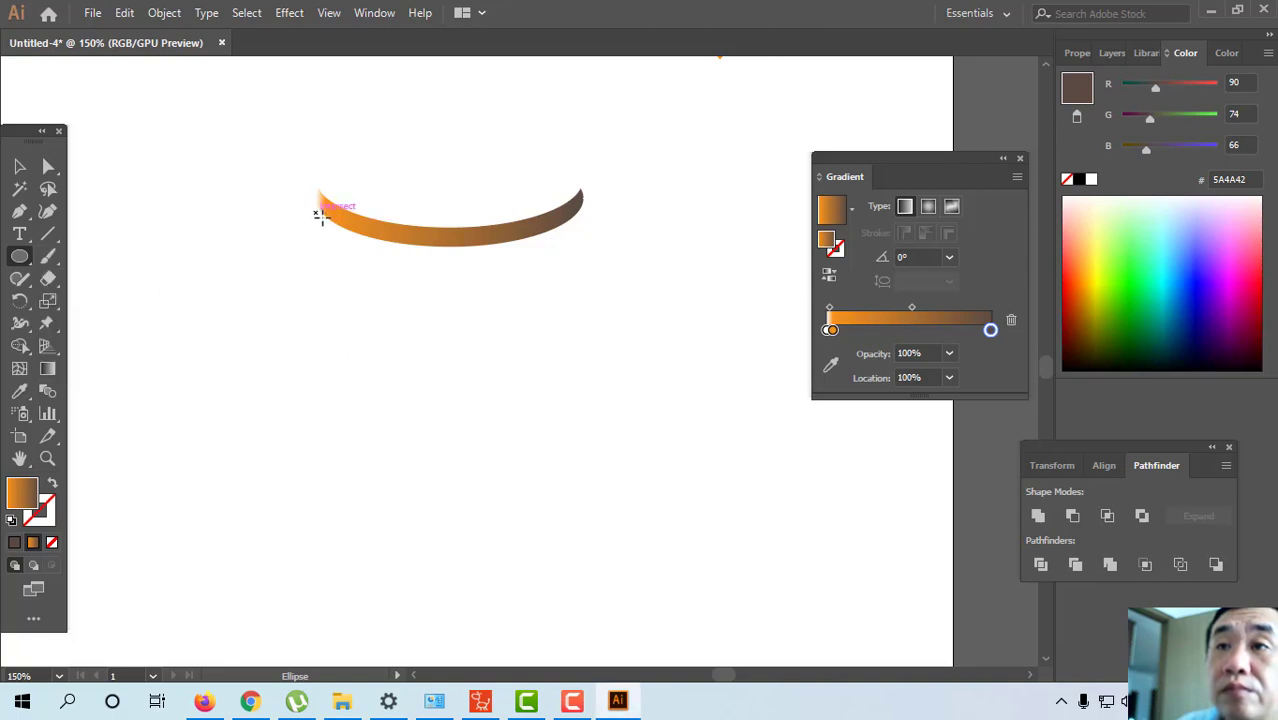
pyautogui.moveTo(318, 214); pyautogui.dragTo(590, 379)
pyautogui.click(17, 170)
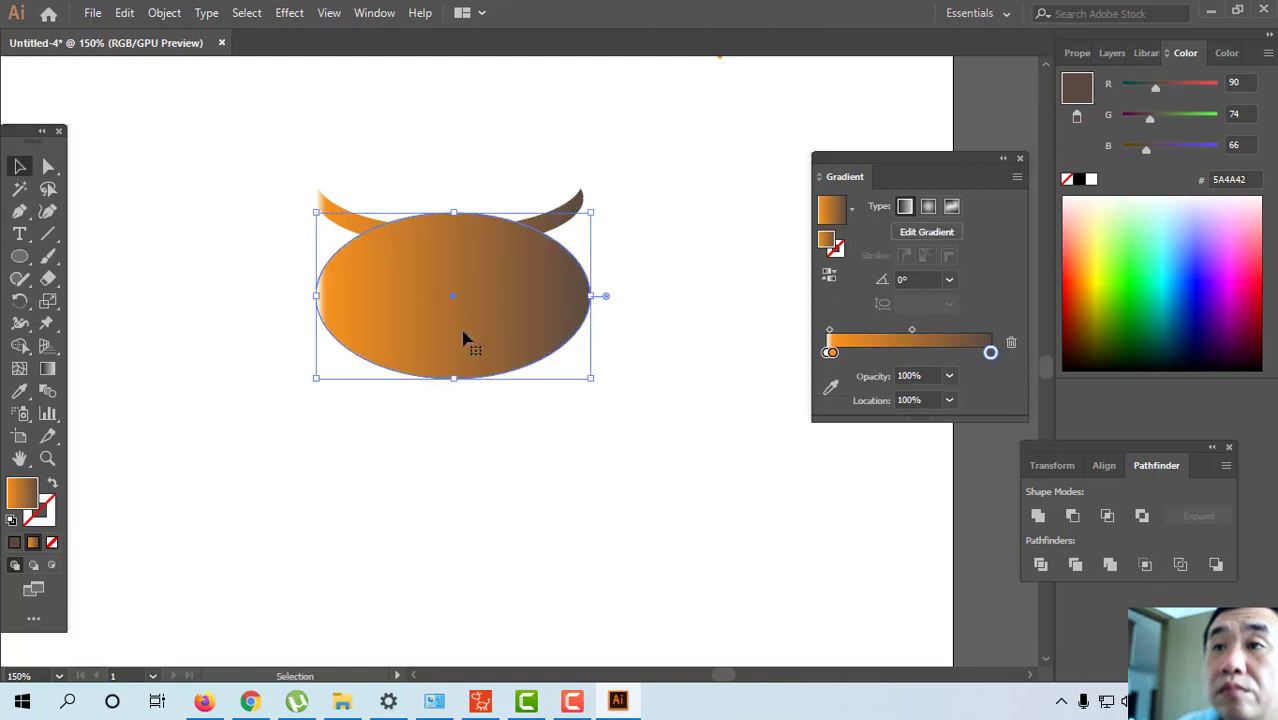
pyautogui.moveTo(463, 334); pyautogui.dragTo(487, 413)
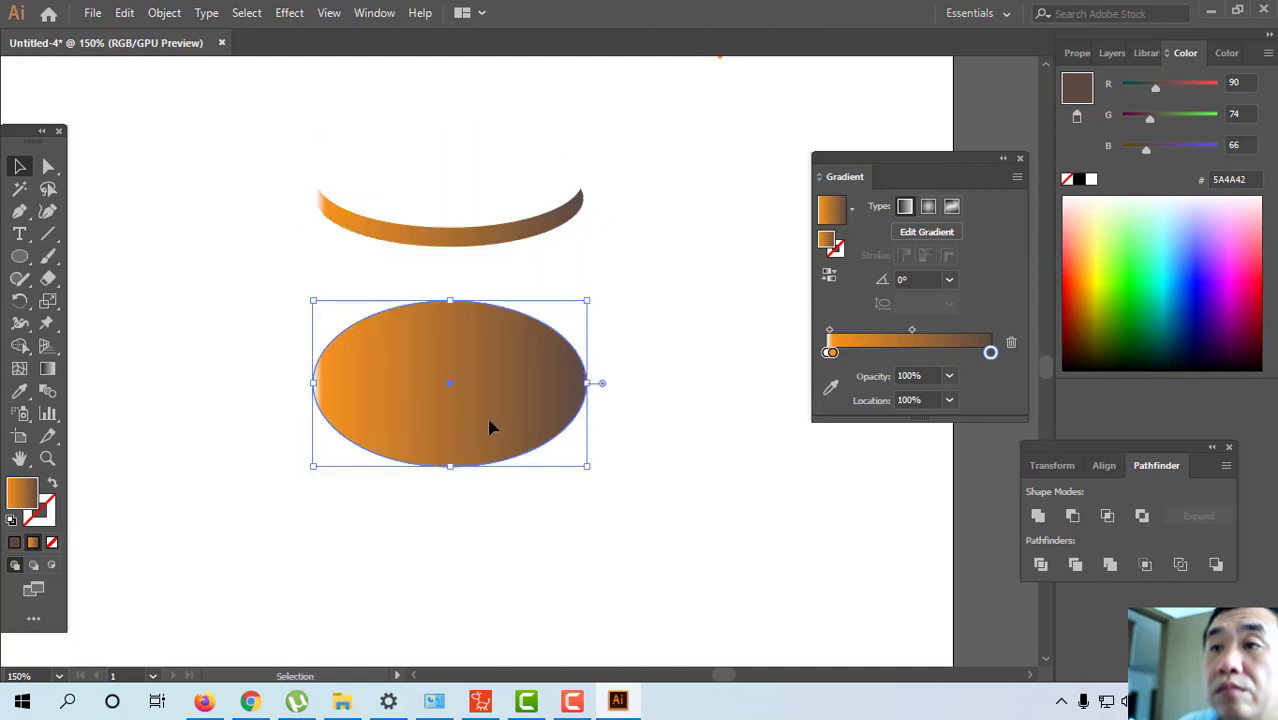
# Draw a wider ellipse over the lower part of the tall ellipse and subtract it with Minus Front, leaving an arch.
pyautogui.click(19, 256)
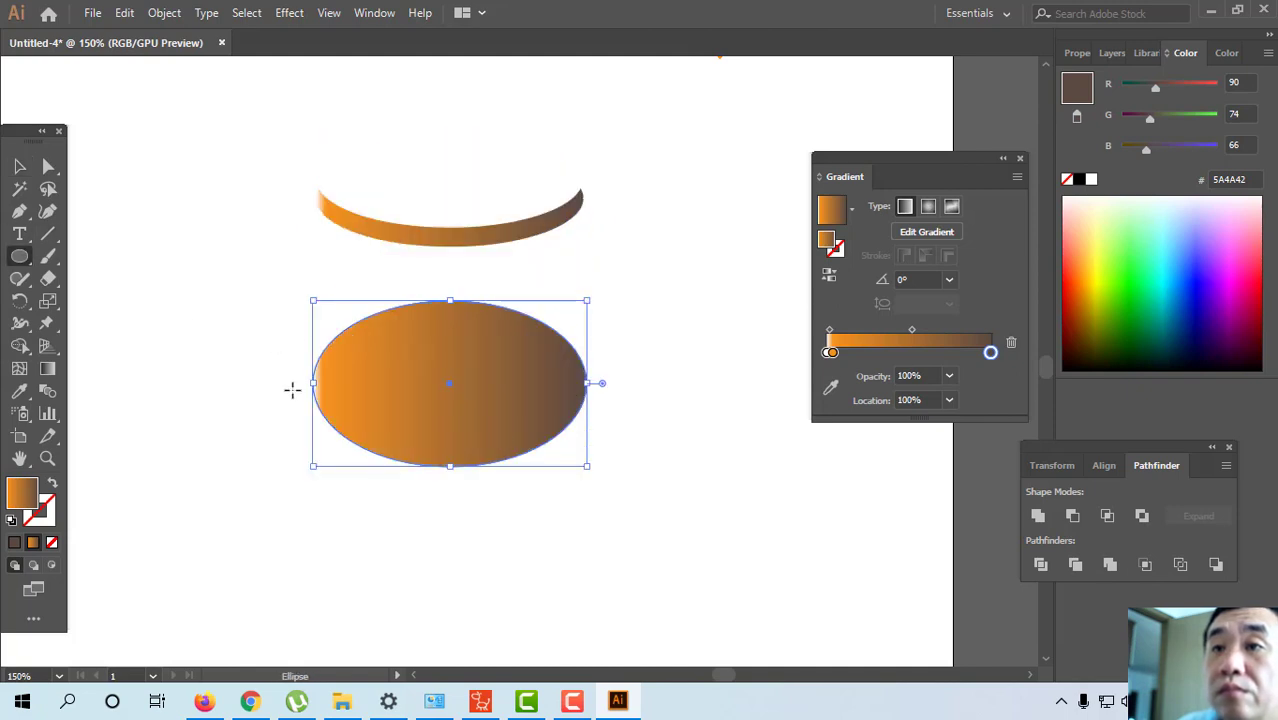
pyautogui.moveTo(300, 383)
pyautogui.mouseDown()
pyautogui.moveTo(553, 494)
pyautogui.moveTo(615, 536)
pyautogui.moveTo(608, 488)
pyautogui.mouseUp()
pyautogui.click(20, 166)
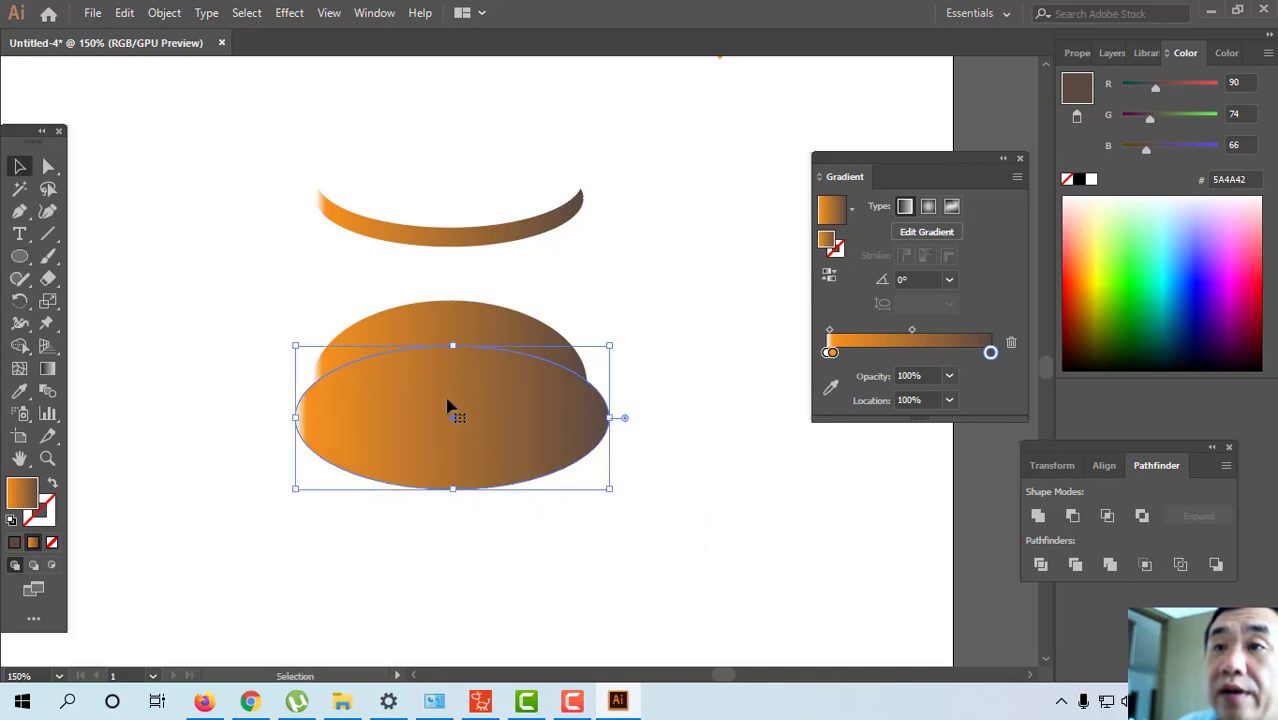
pyautogui.keyDown('shift'); pyautogui.click(448, 320); pyautogui.keyUp('shift')
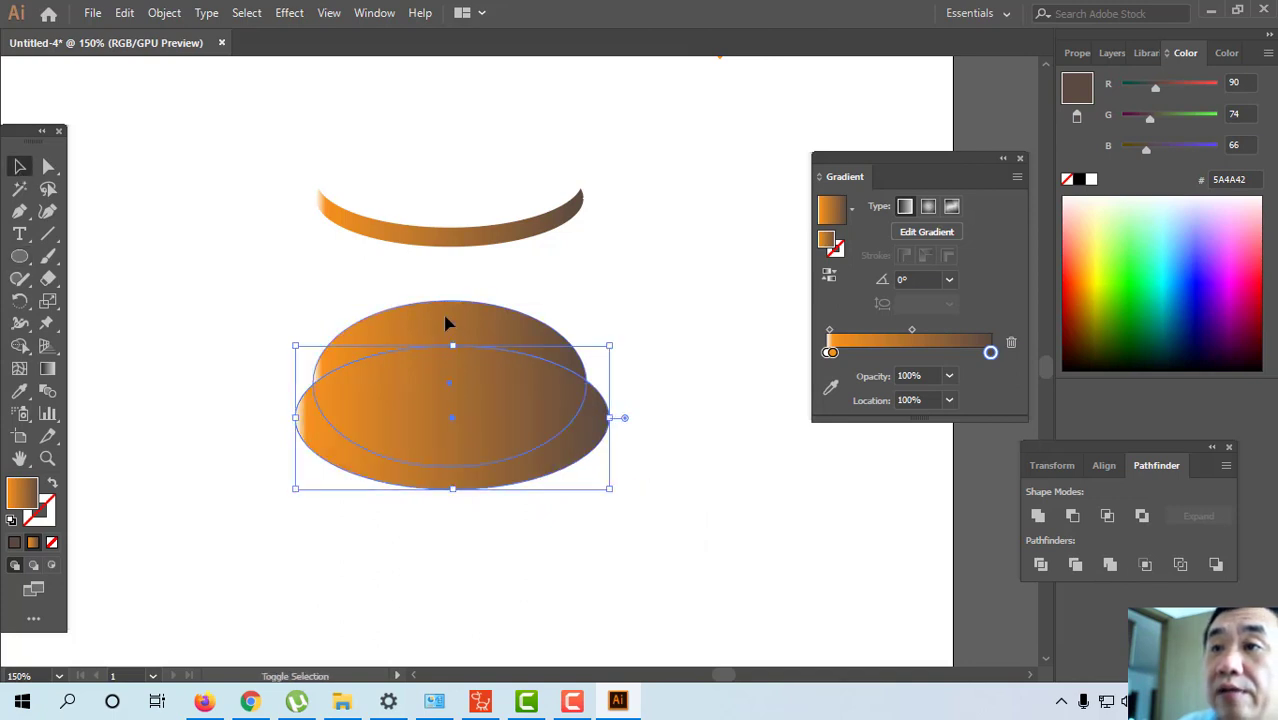
pyautogui.click(1072, 516)
pyautogui.click(716, 465)
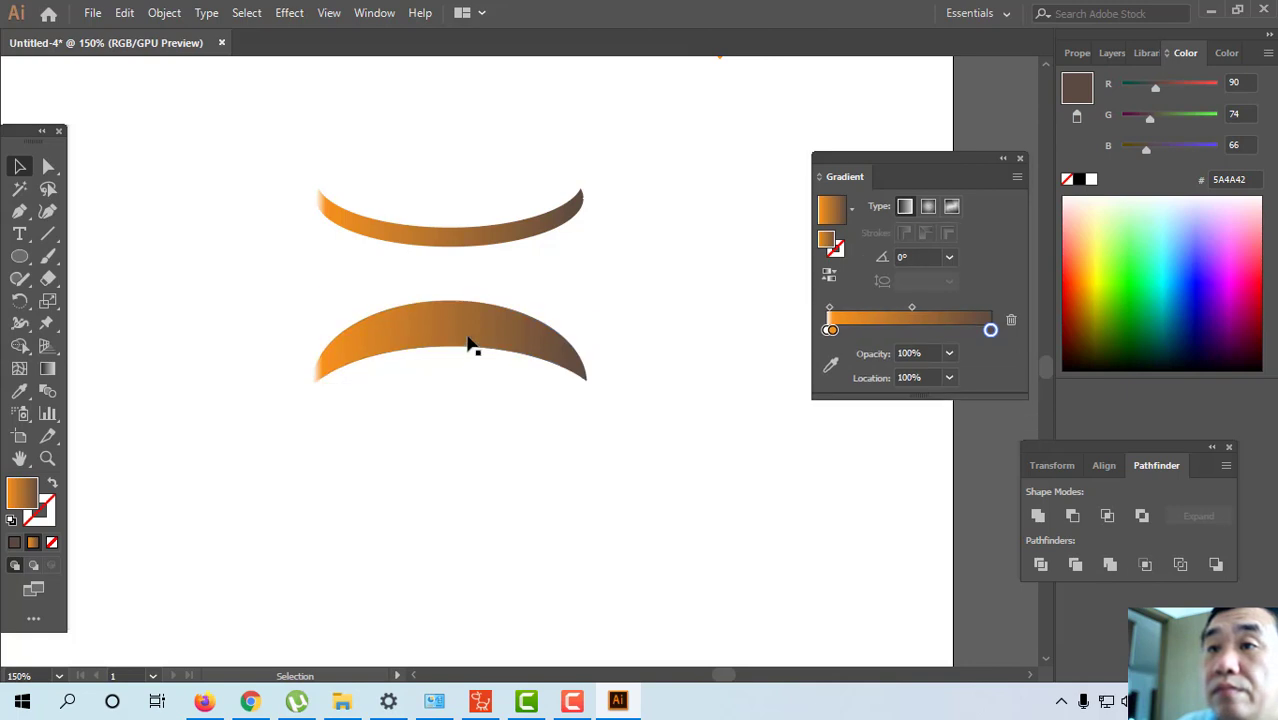
# Flip the arch vertically into a bowl shape about 1.9 cm high and move it just below the crescent.
pyautogui.moveTo(471, 345); pyautogui.dragTo(451, 291)
pyautogui.click(491, 251)
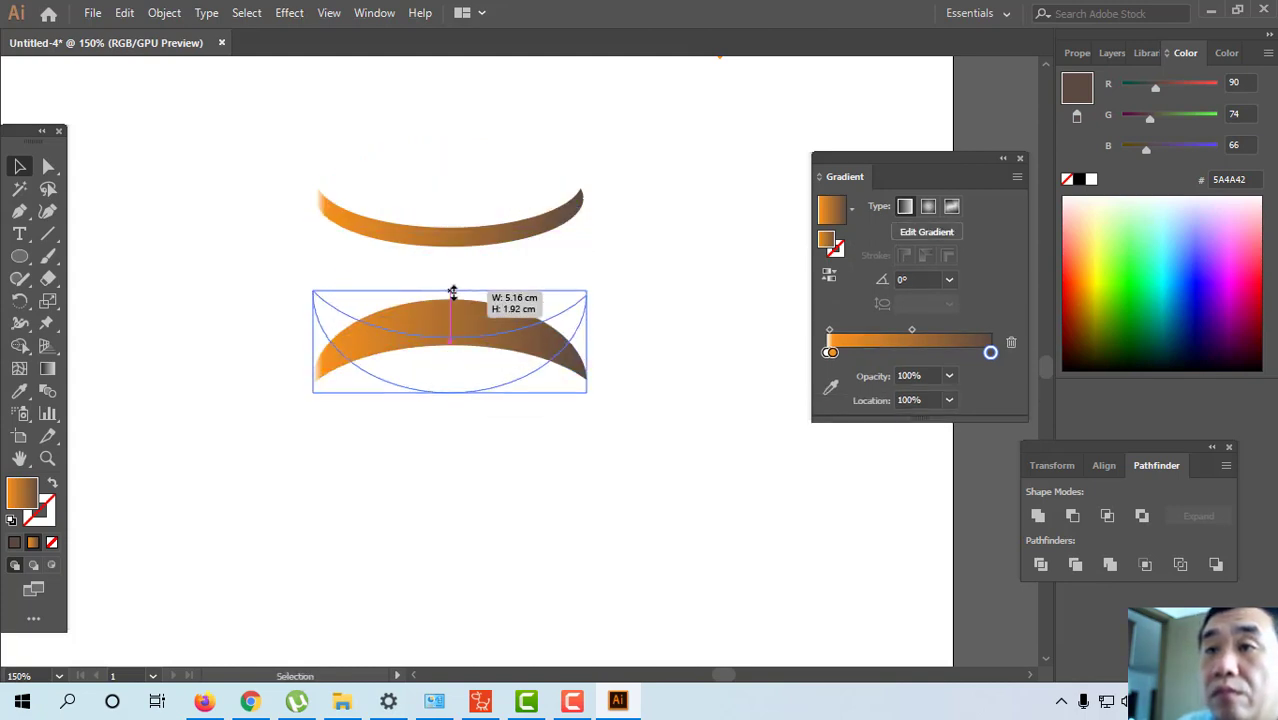
pyautogui.moveTo(459, 369); pyautogui.dragTo(465, 300)
pyautogui.click(445, 410)
# Draw a gradient rectangle over the crescent and bowl, and shift it down below the crescent's tips.
pyautogui.click(20, 256)
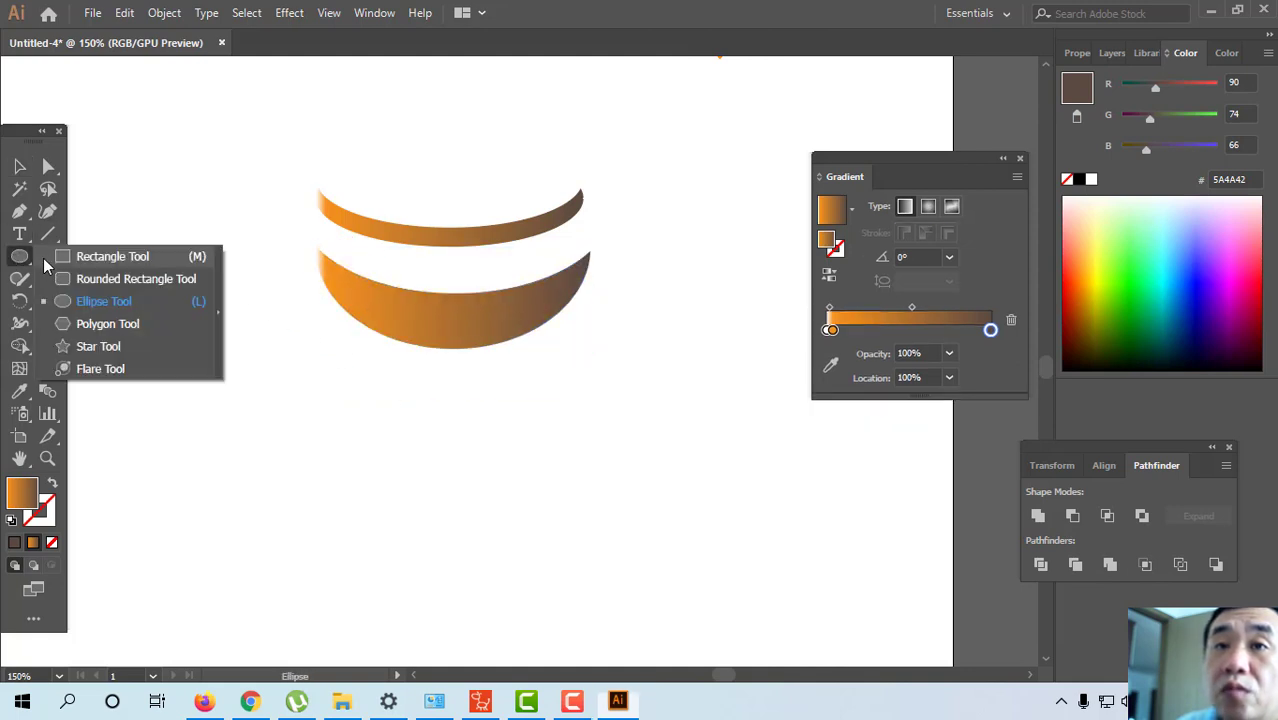
pyautogui.click(85, 262)
pyautogui.moveTo(318, 207)
pyautogui.mouseDown()
pyautogui.moveTo(388, 265)
pyautogui.moveTo(592, 348)
pyautogui.mouseUp()
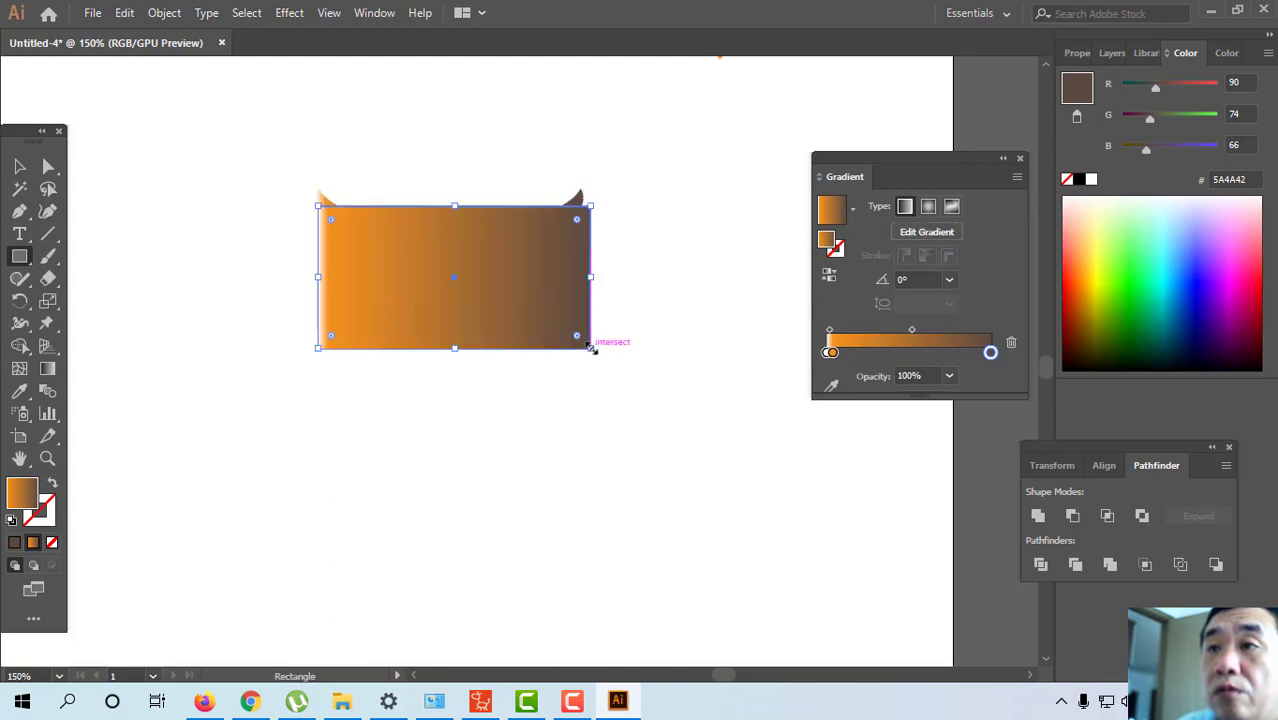
pyautogui.click(17, 168)
pyautogui.moveTo(456, 266); pyautogui.dragTo(455, 292)
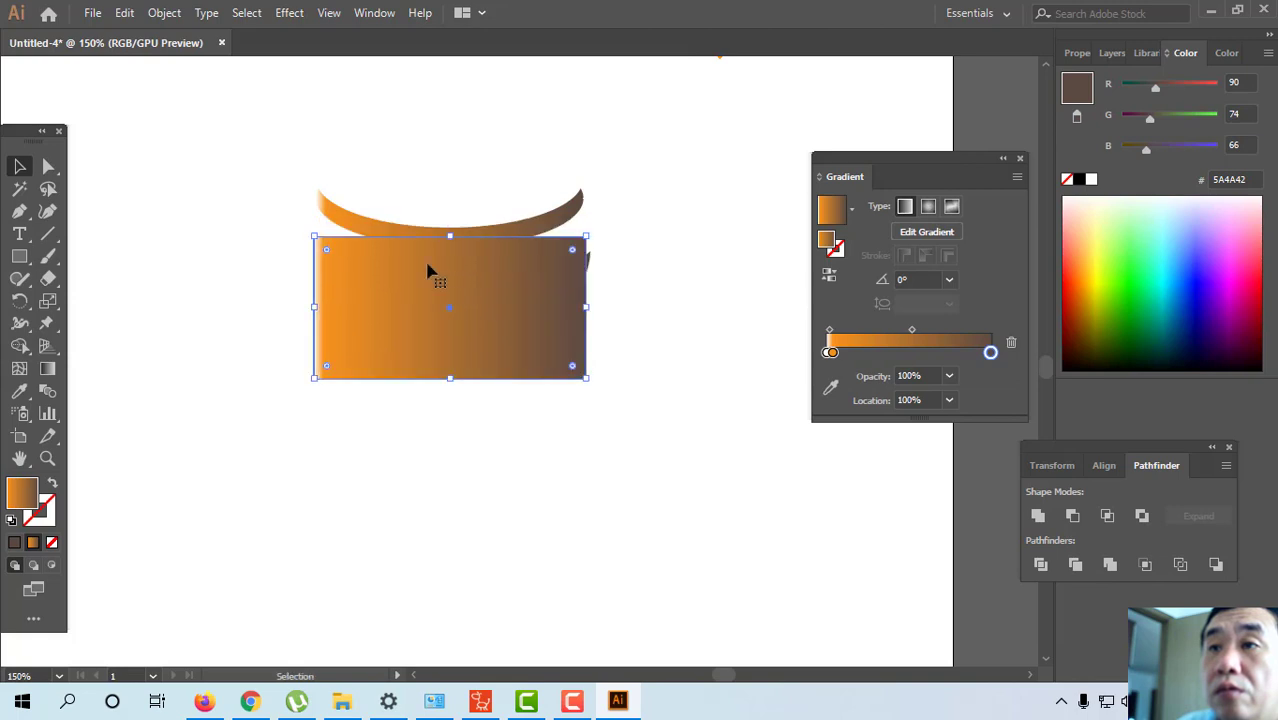
# Try to raise the rectangle's two top corner anchors to the ends of the upper crescent.
pyautogui.click(48, 166)
pyautogui.moveTo(321, 245); pyautogui.dragTo(371, 289)
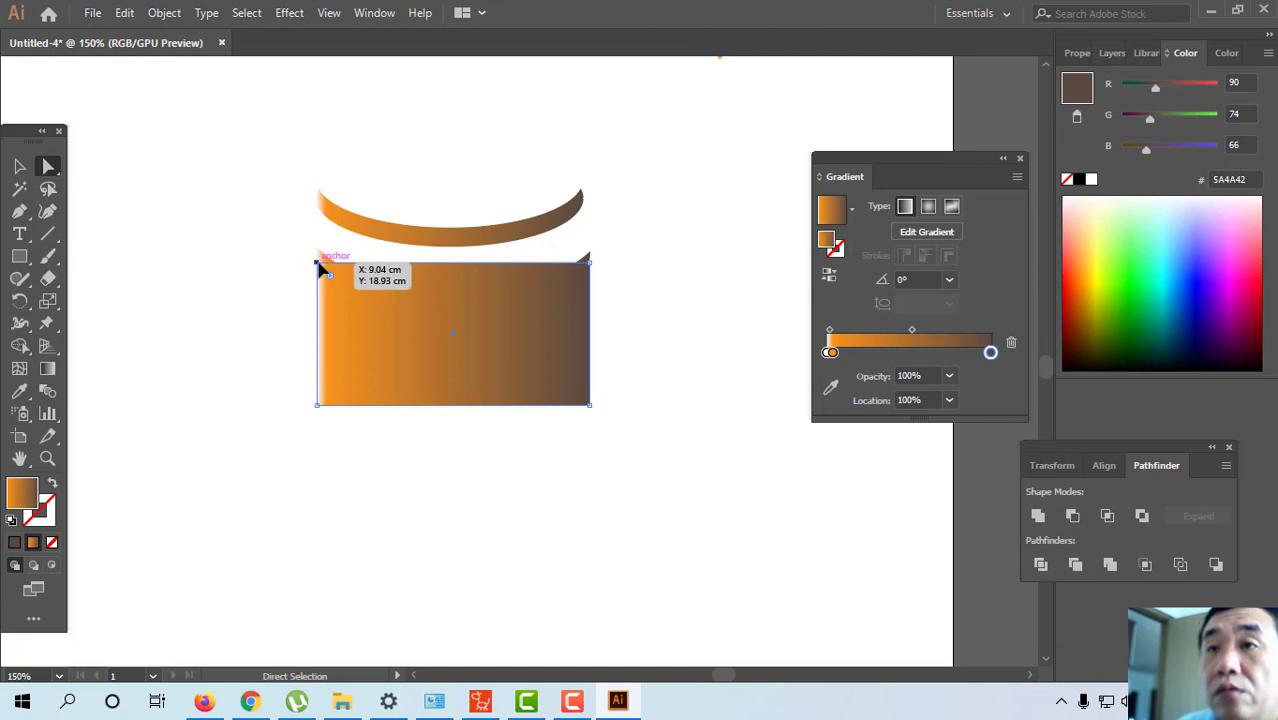
pyautogui.moveTo(318, 264); pyautogui.dragTo(318, 211)
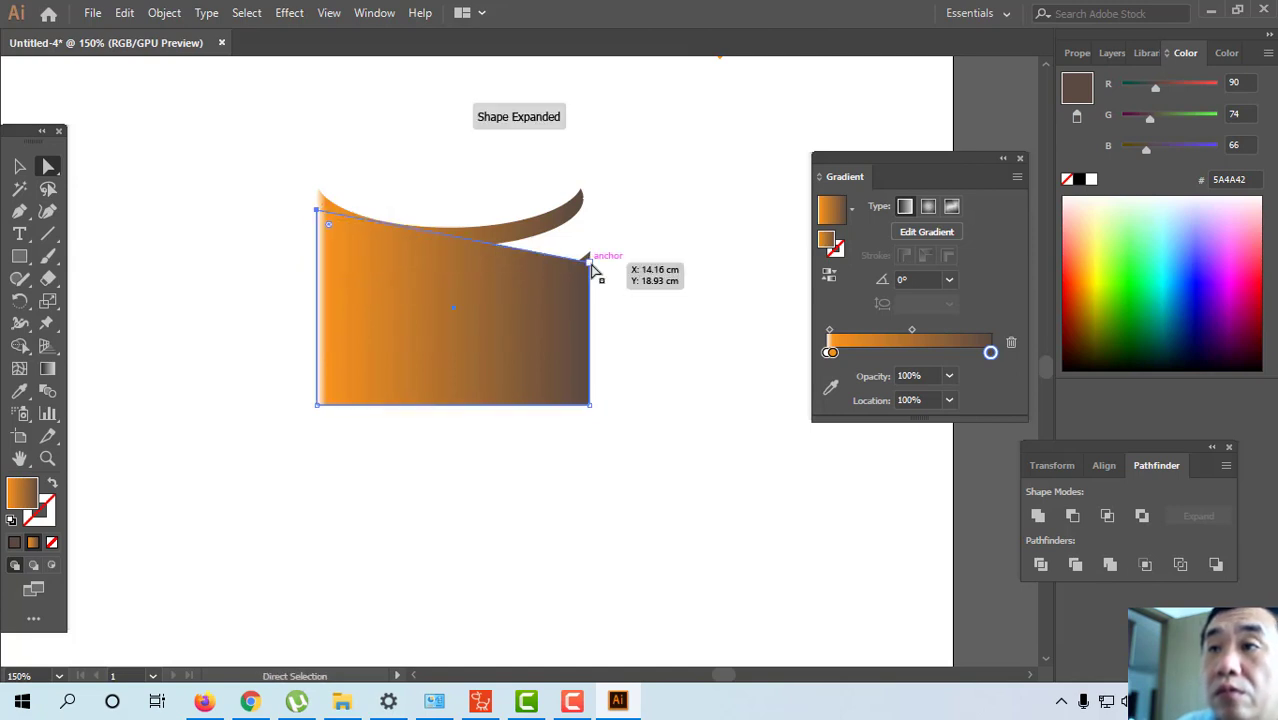
pyautogui.moveTo(589, 261); pyautogui.dragTo(580, 198)
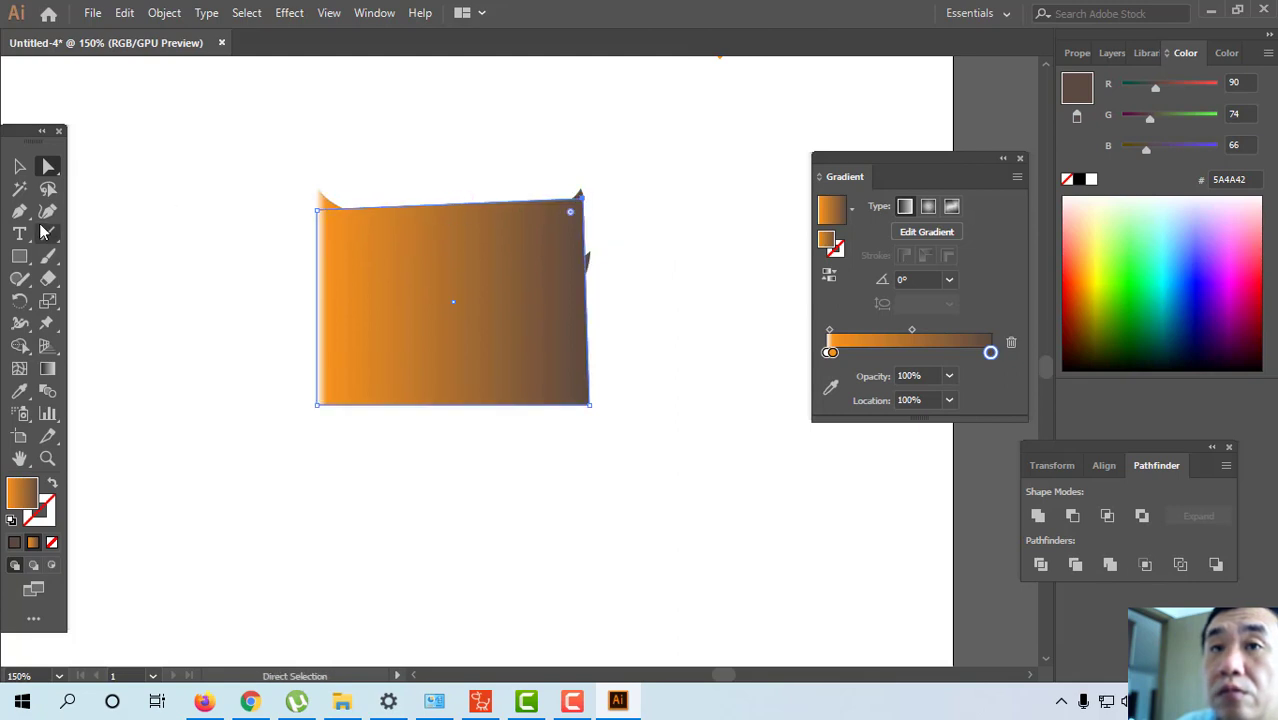
# Try to fit the rectangle's top edge to the crescent by adding two anchor points and pulling them down.
pyautogui.press('p')
pyautogui.click(439, 205)
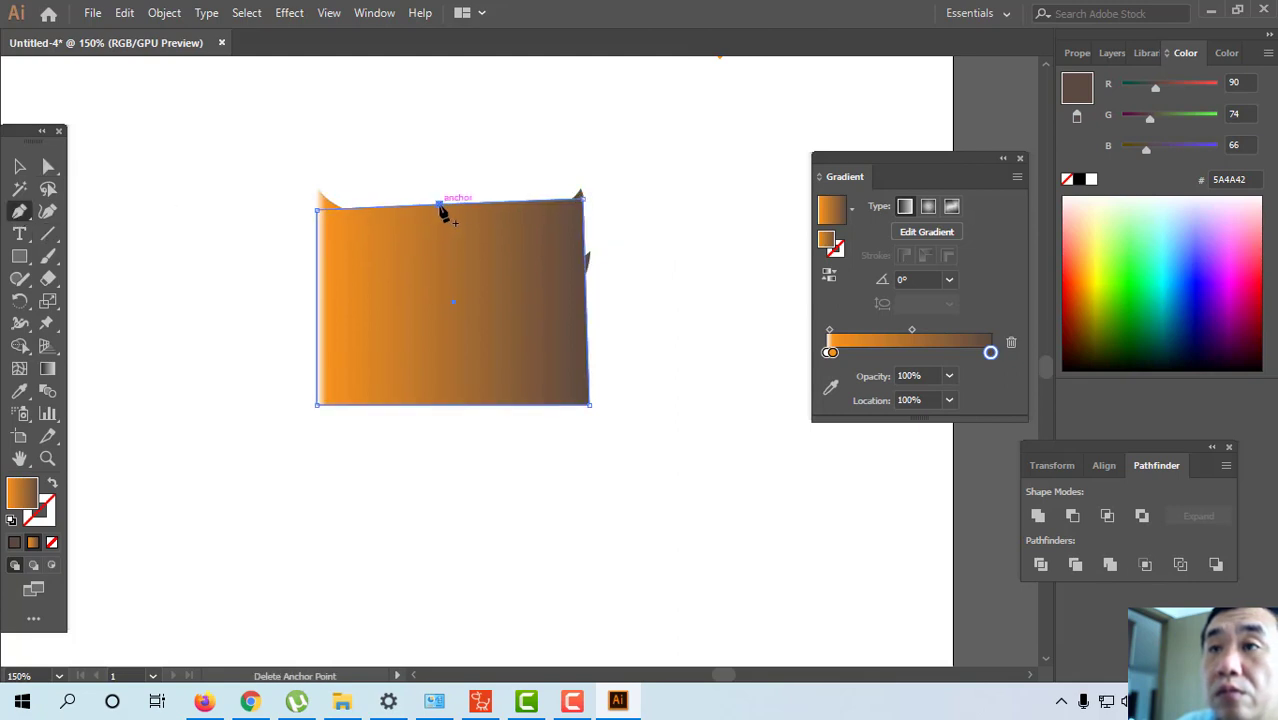
pyautogui.press('a')
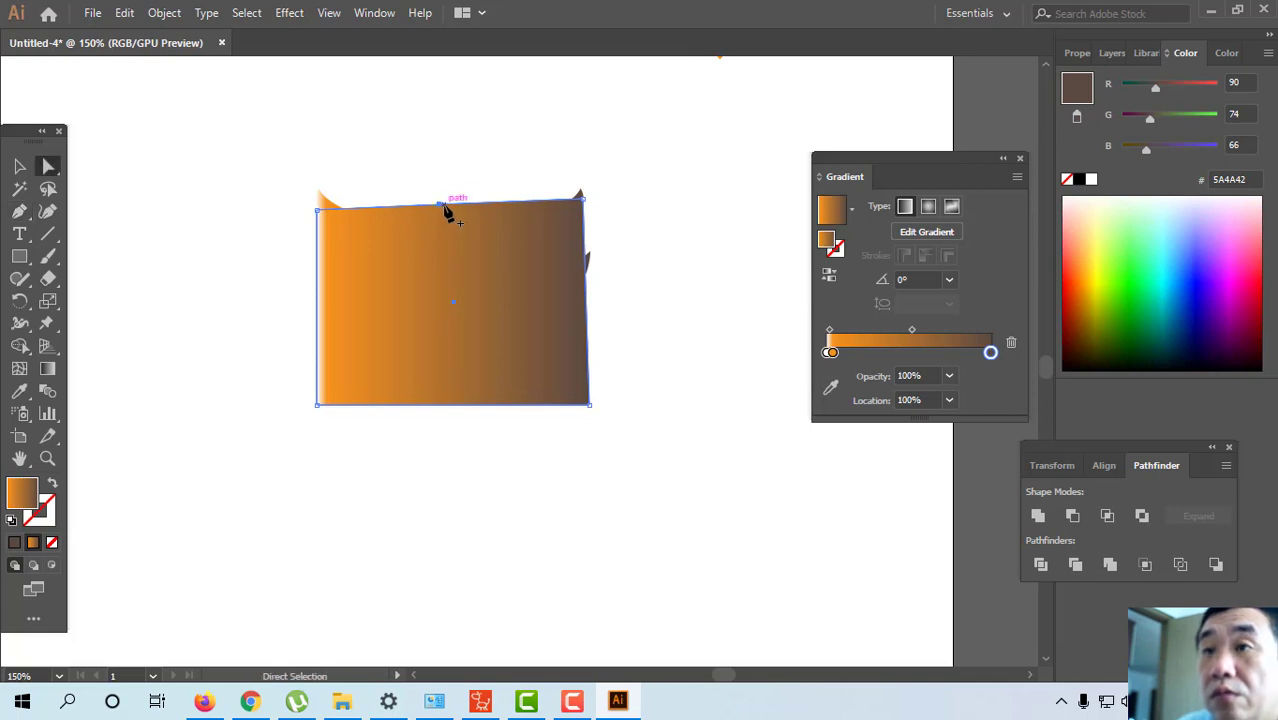
pyautogui.moveTo(442, 206); pyautogui.dragTo(451, 254)
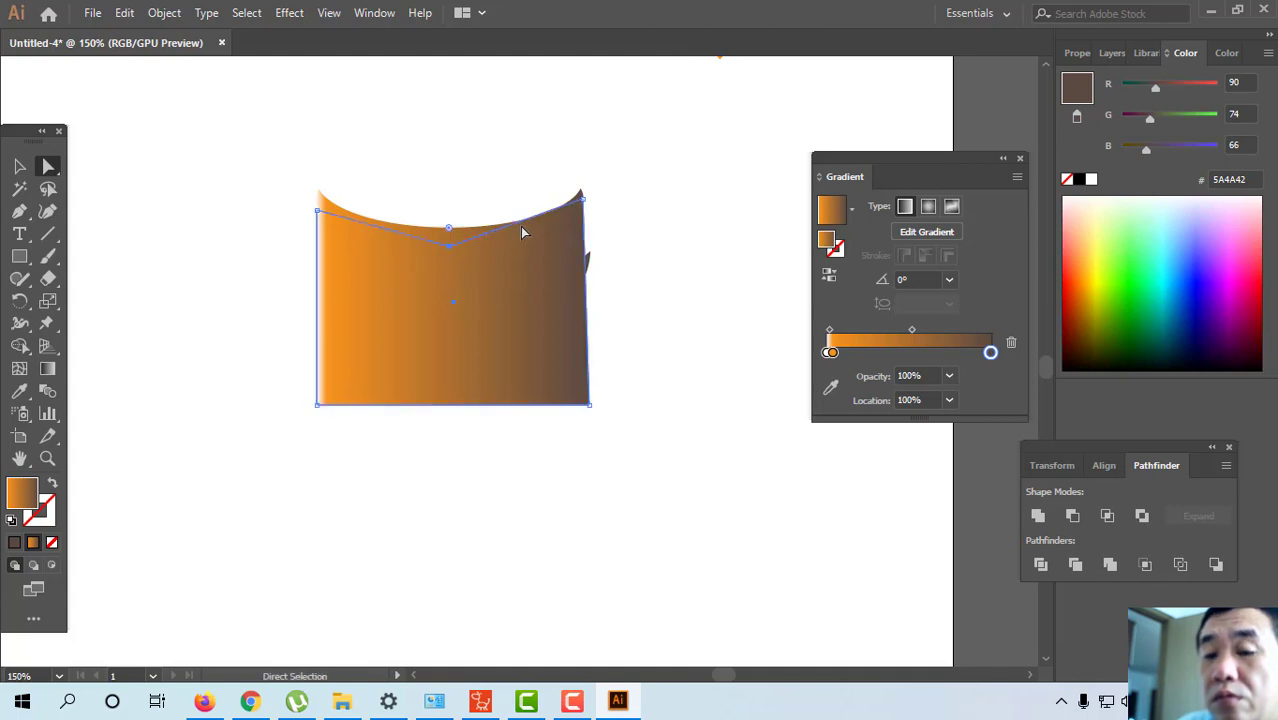
pyautogui.press('p')
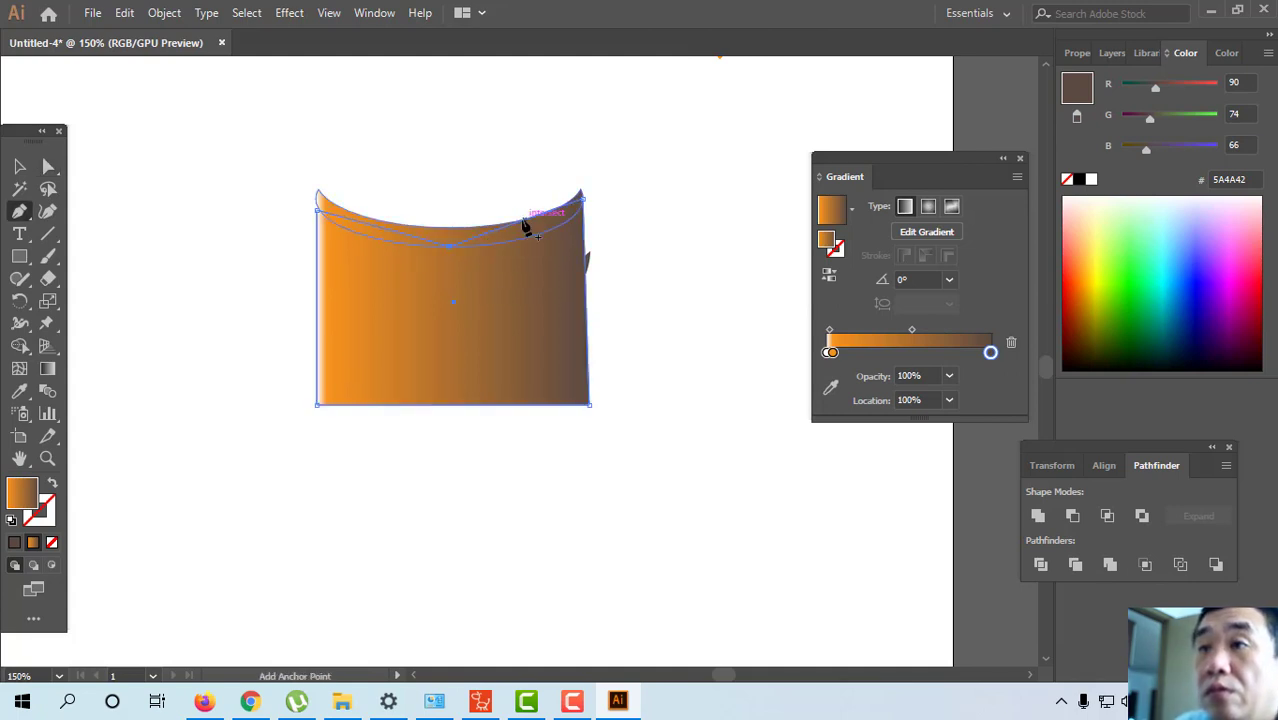
pyautogui.click(513, 224)
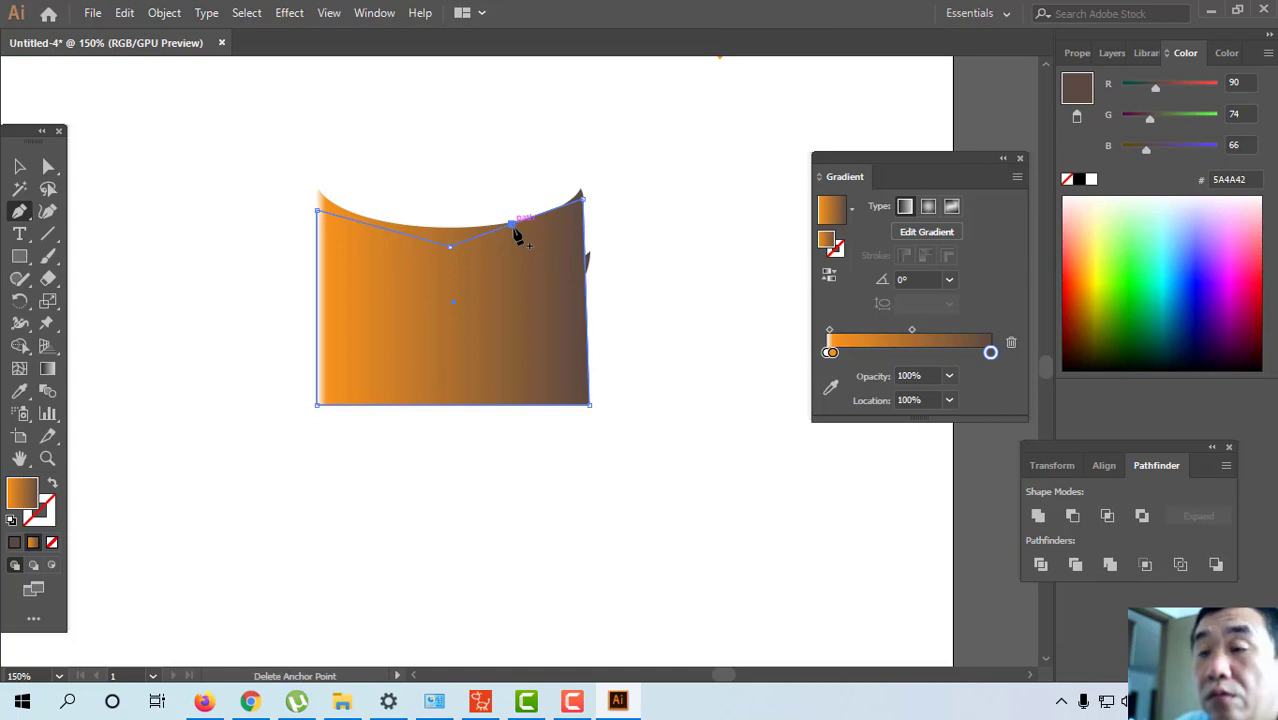
pyautogui.press('a')
pyautogui.moveTo(513, 224); pyautogui.dragTo(516, 237)
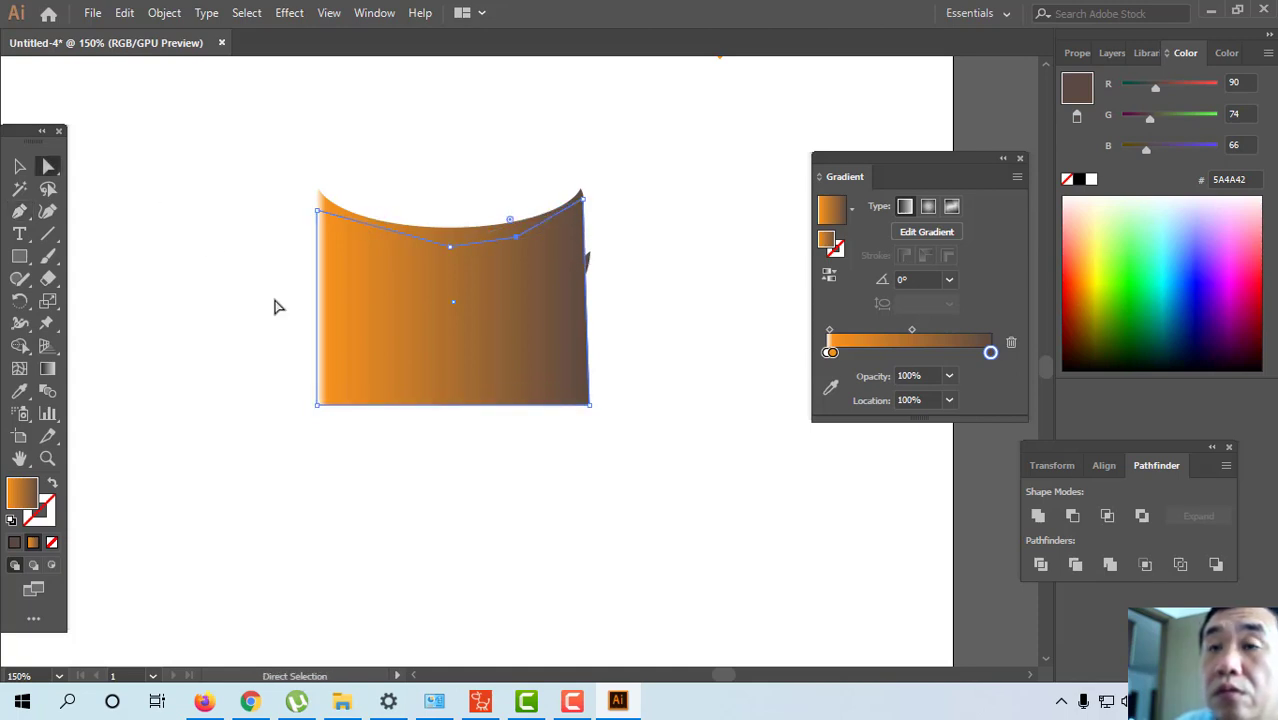
pyautogui.click(315, 269)
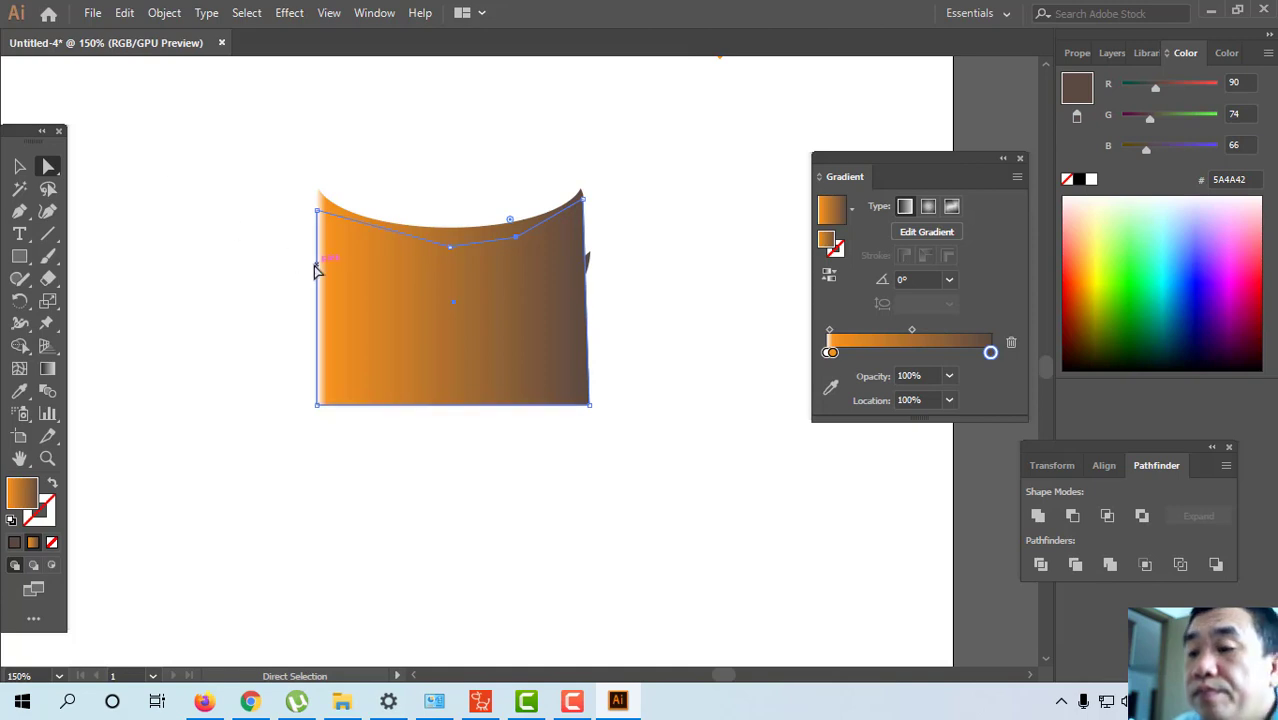
pyautogui.keyDown('ctrl'); pyautogui.click(365, 336); pyautogui.keyUp('ctrl')
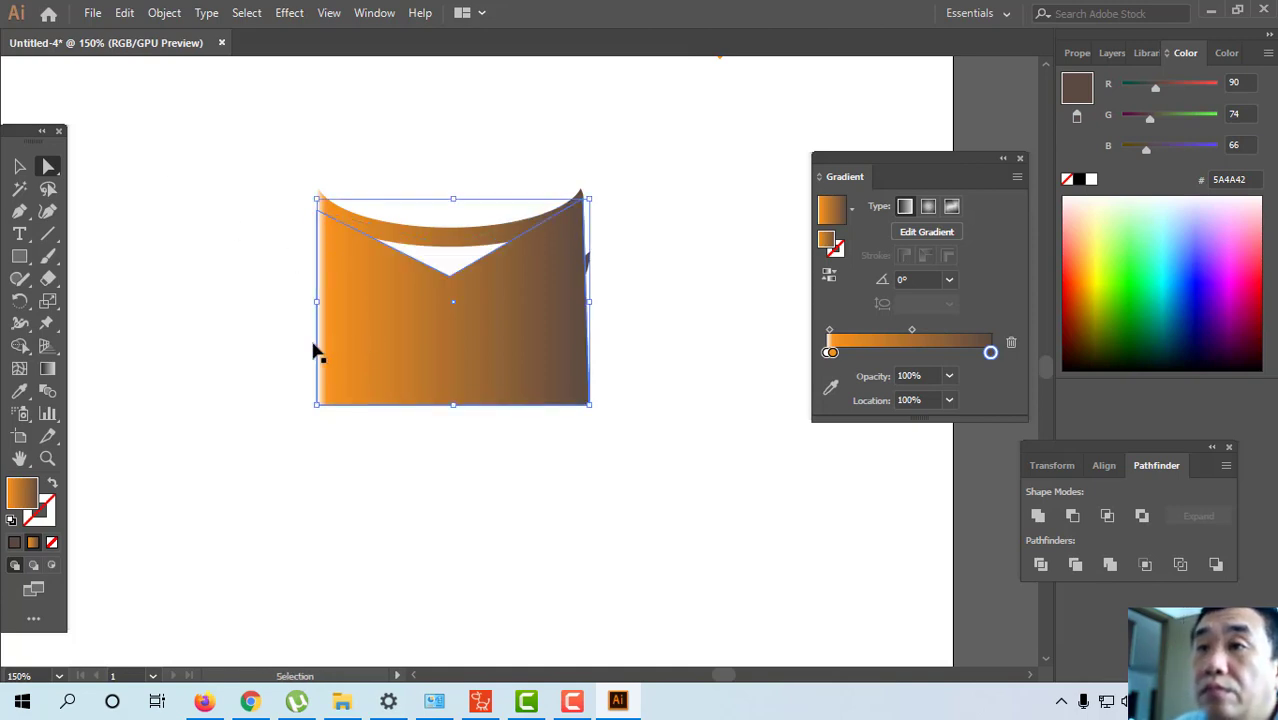
# Undo the rectangle's reshaping and the rectangle itself, back to the crescent and the bowl.
pyautogui.hotkey('ctrl', 'z')
pyautogui.hotkey('ctrl', 'z')
pyautogui.hotkey('ctrl', 'z')
pyautogui.hotkey('ctrl', 'z')
pyautogui.hotkey('ctrl', 'z')
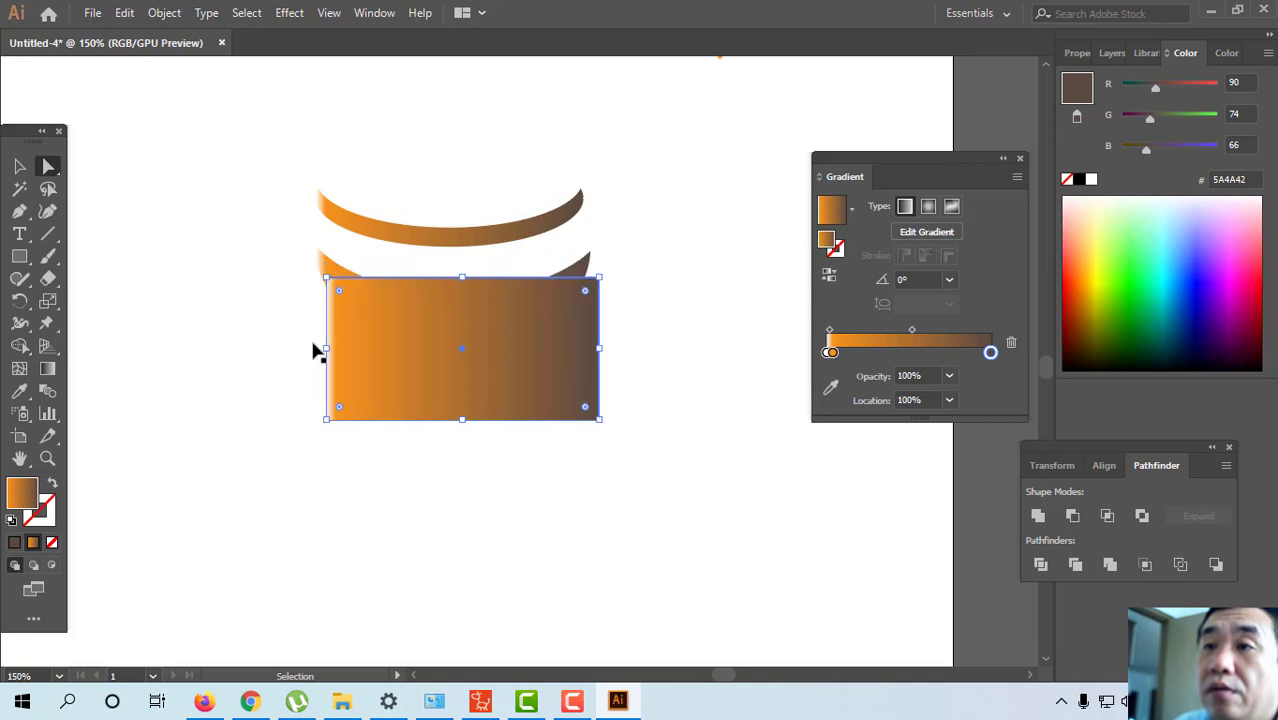
pyautogui.hotkey('ctrl', 'z')
pyautogui.hotkey('ctrl', 'z')
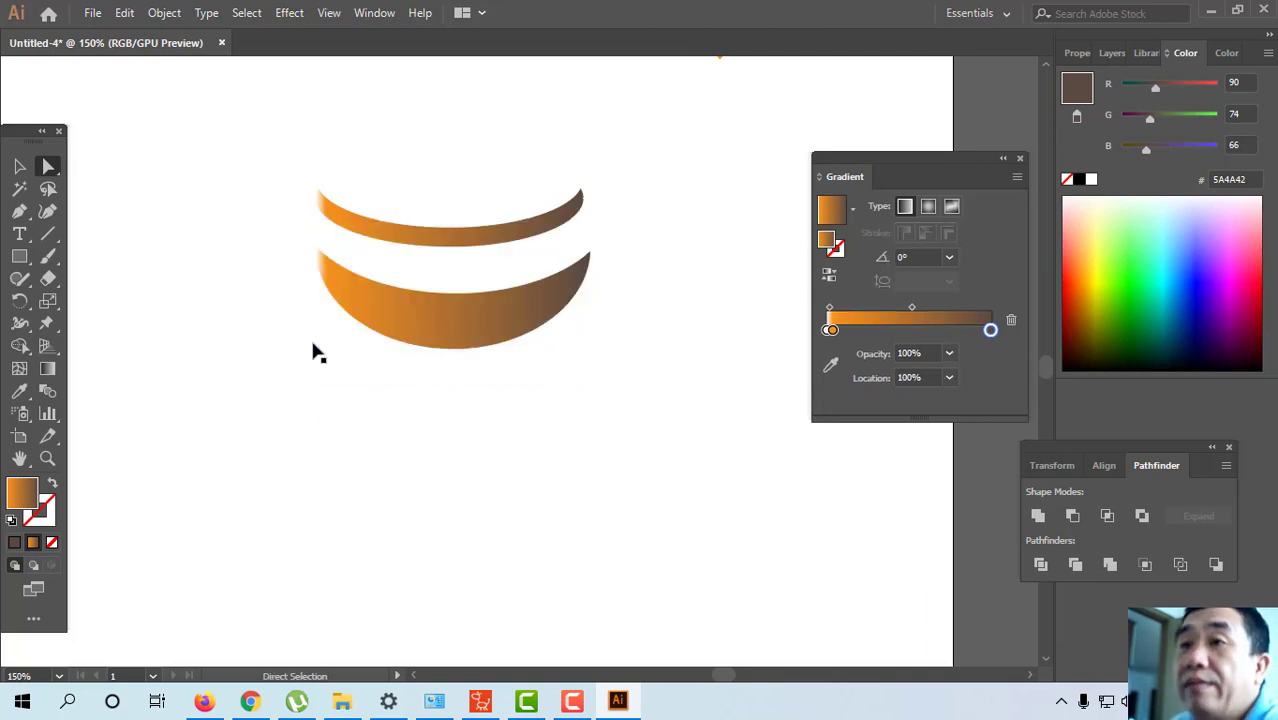
# Try to draw a closed container body with the Pen tool from the crescent's left tip, around below the bowl, to the crescent's right tip.
pyautogui.click(19, 211)
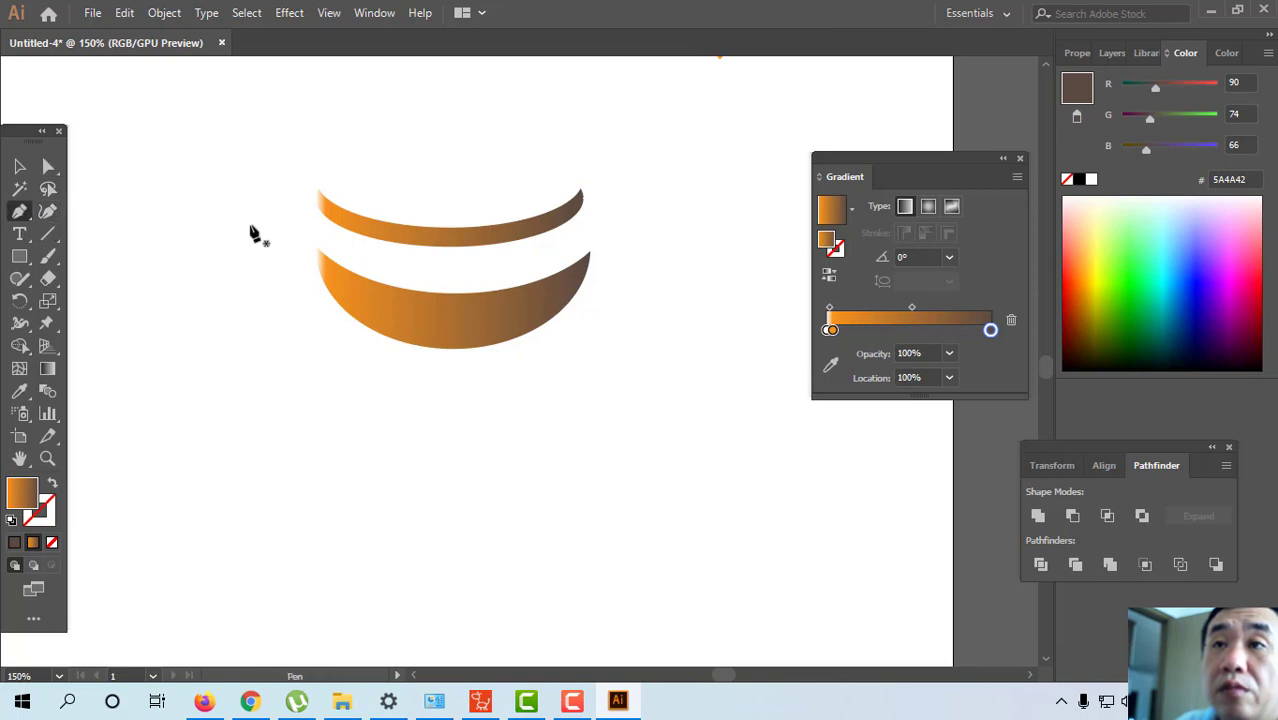
pyautogui.click(317, 206)
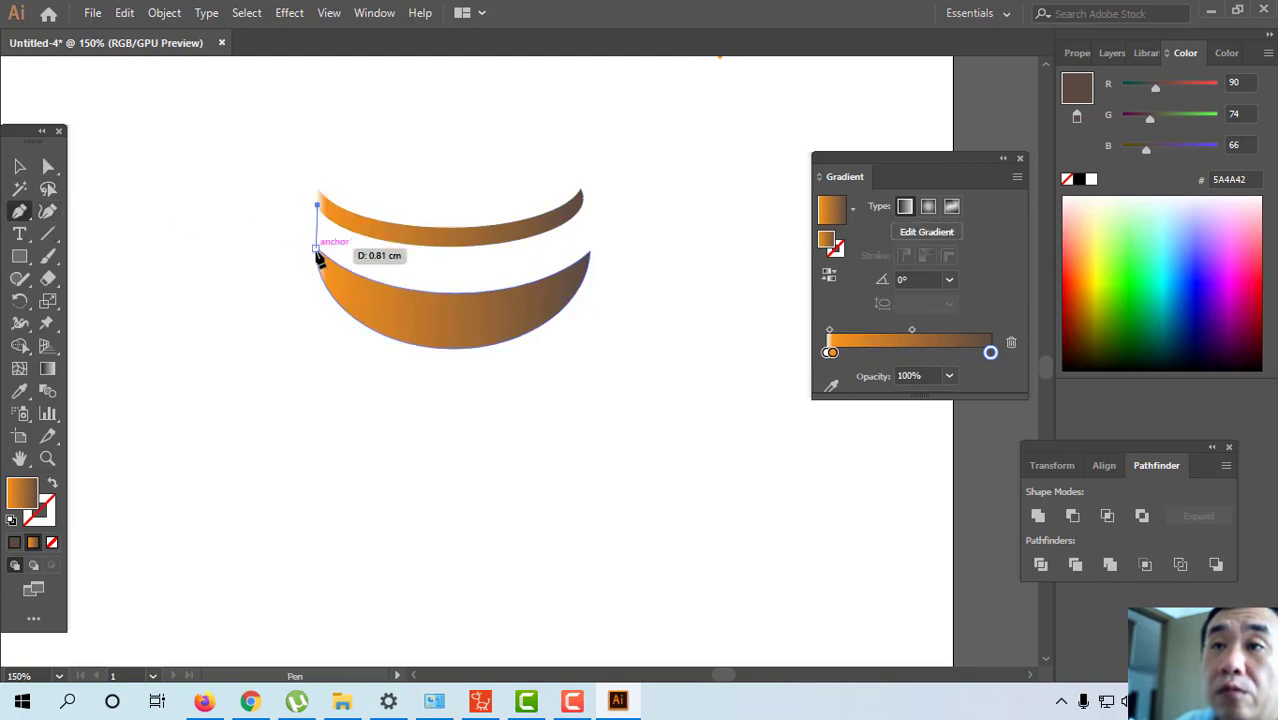
pyautogui.click(316, 247)
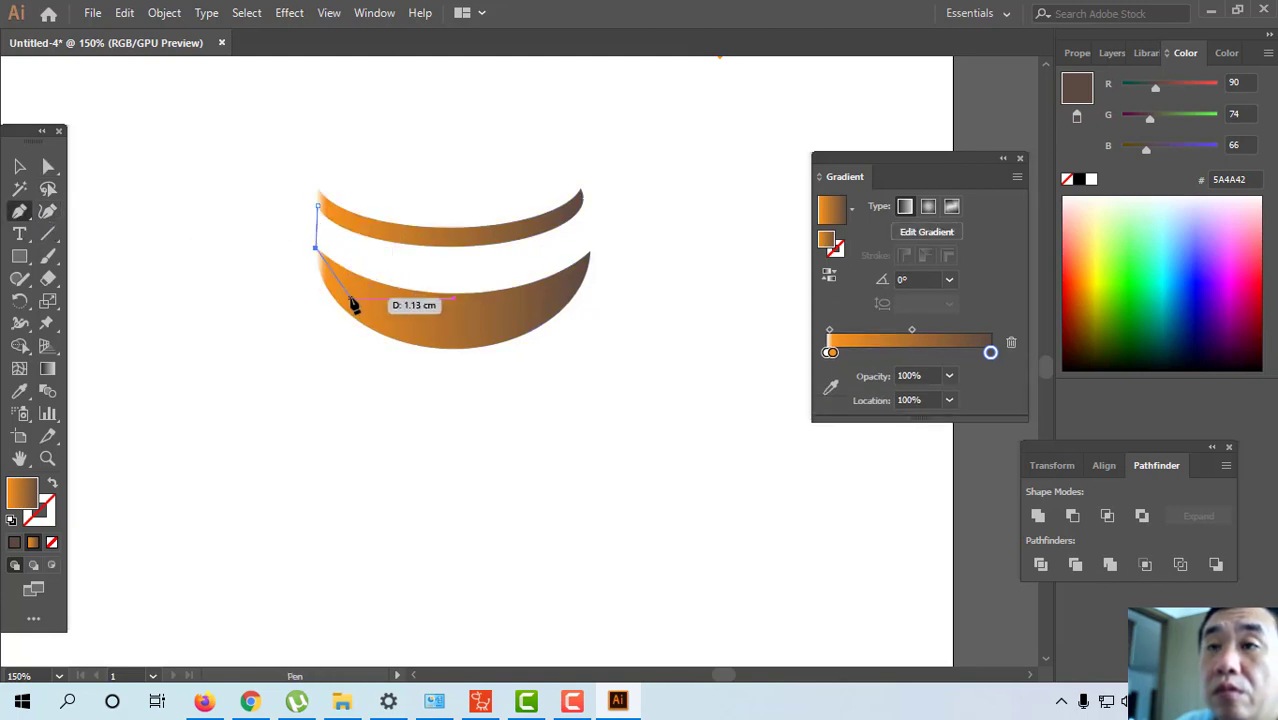
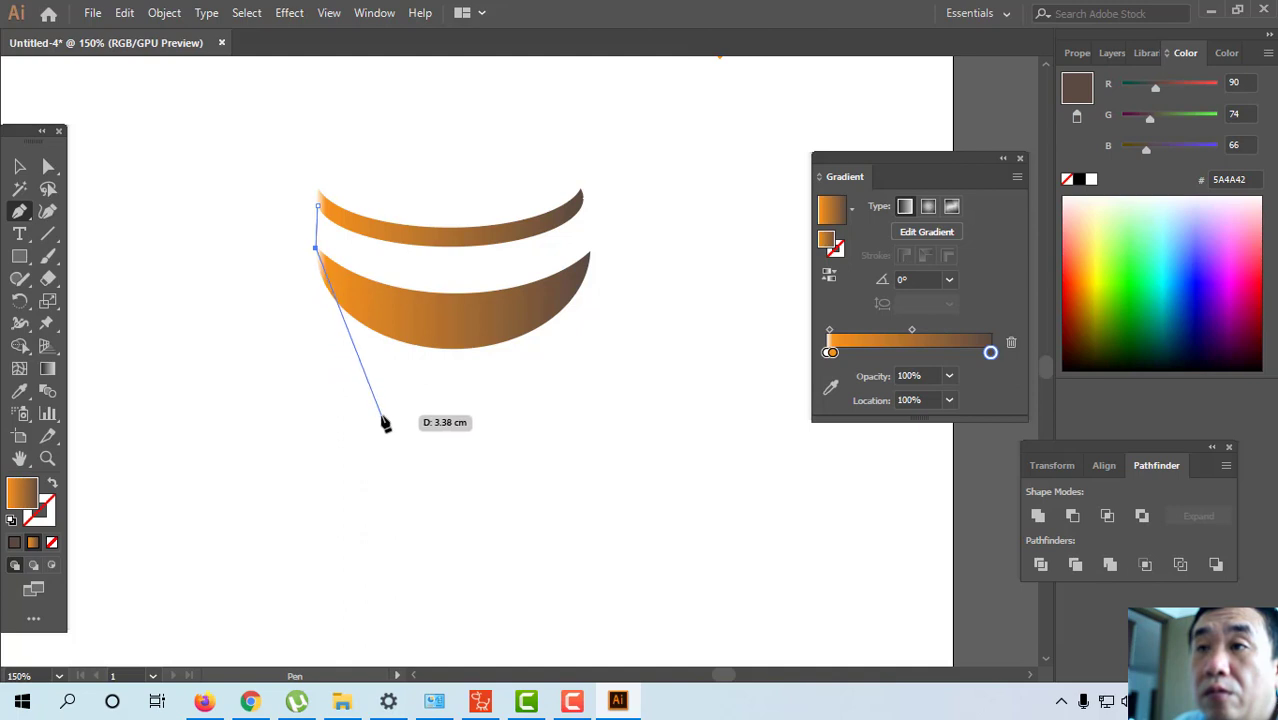
pyautogui.moveTo(381, 415); pyautogui.dragTo(421, 468)
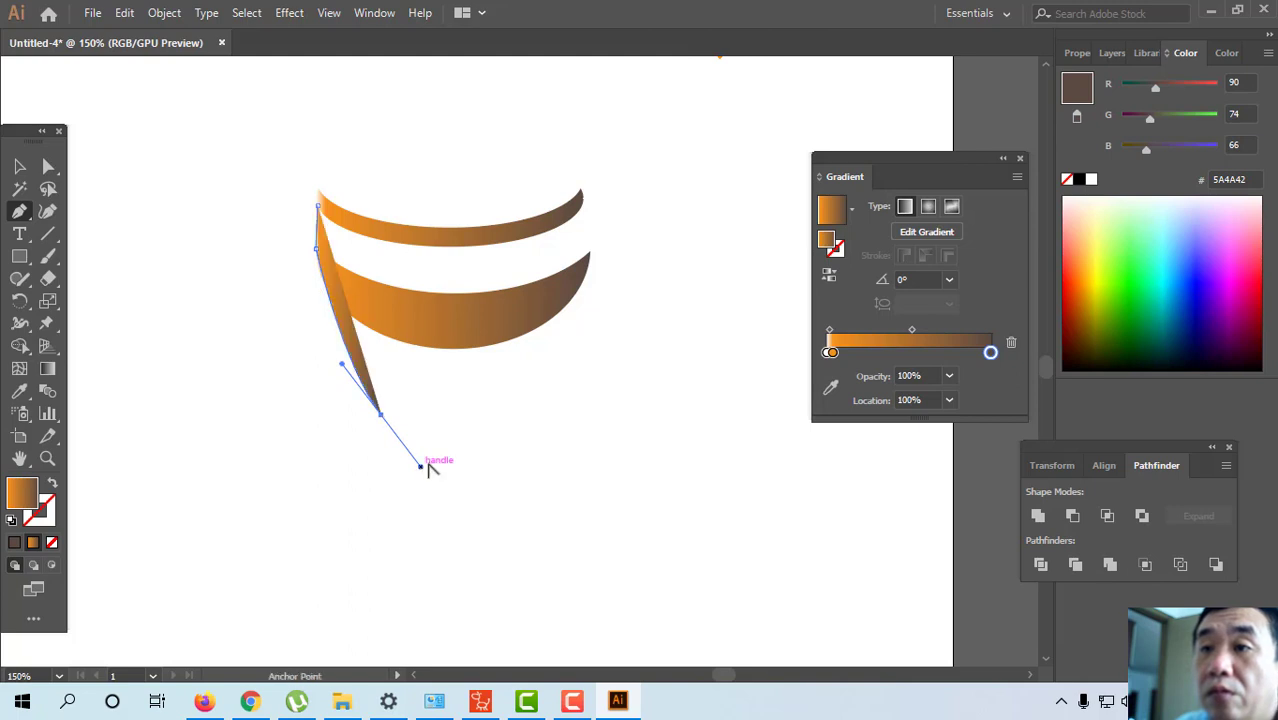
pyautogui.click(500, 428)
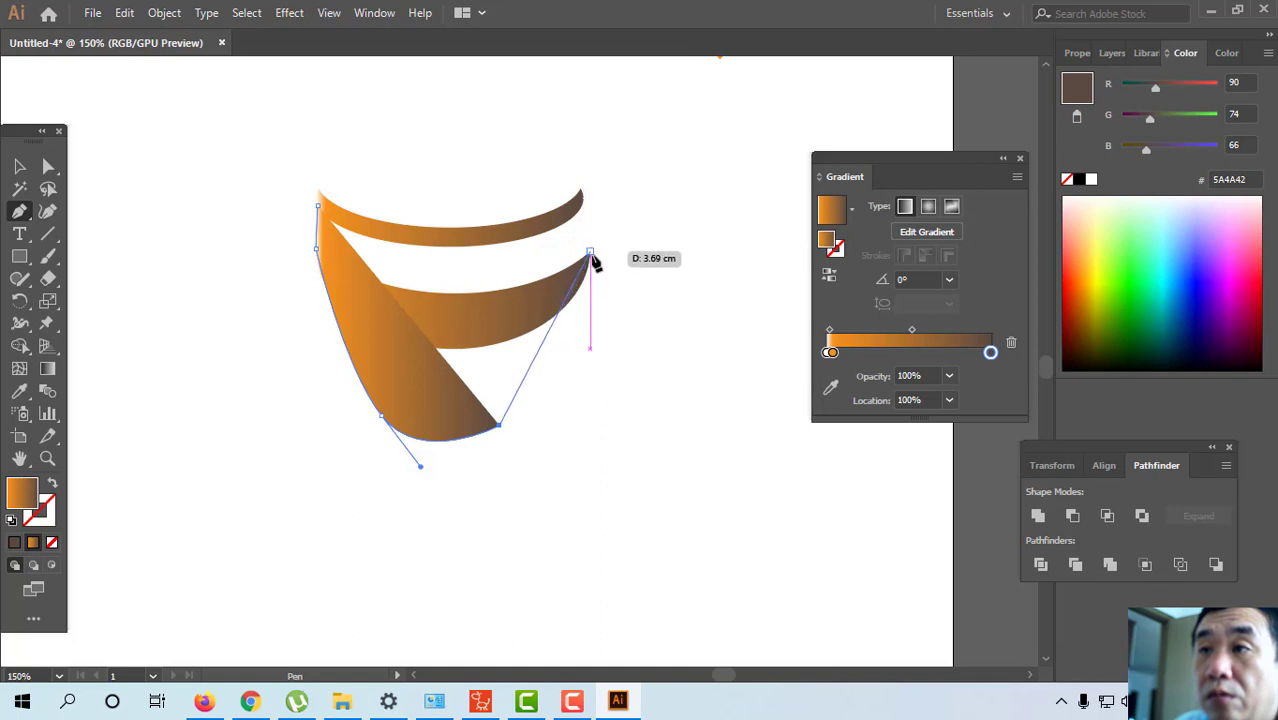
pyautogui.moveTo(591, 253); pyautogui.dragTo(597, 136)
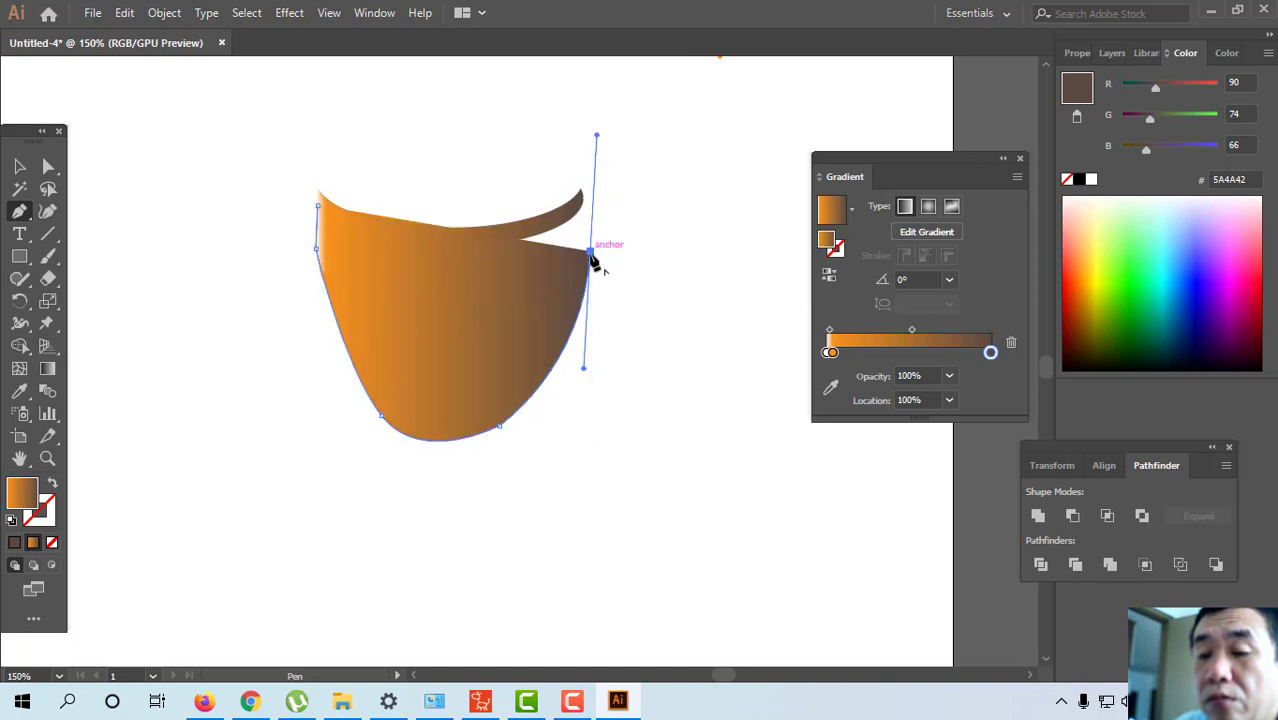
pyautogui.moveTo(592, 258); pyautogui.dragTo(584, 196)
pyautogui.click(581, 192)
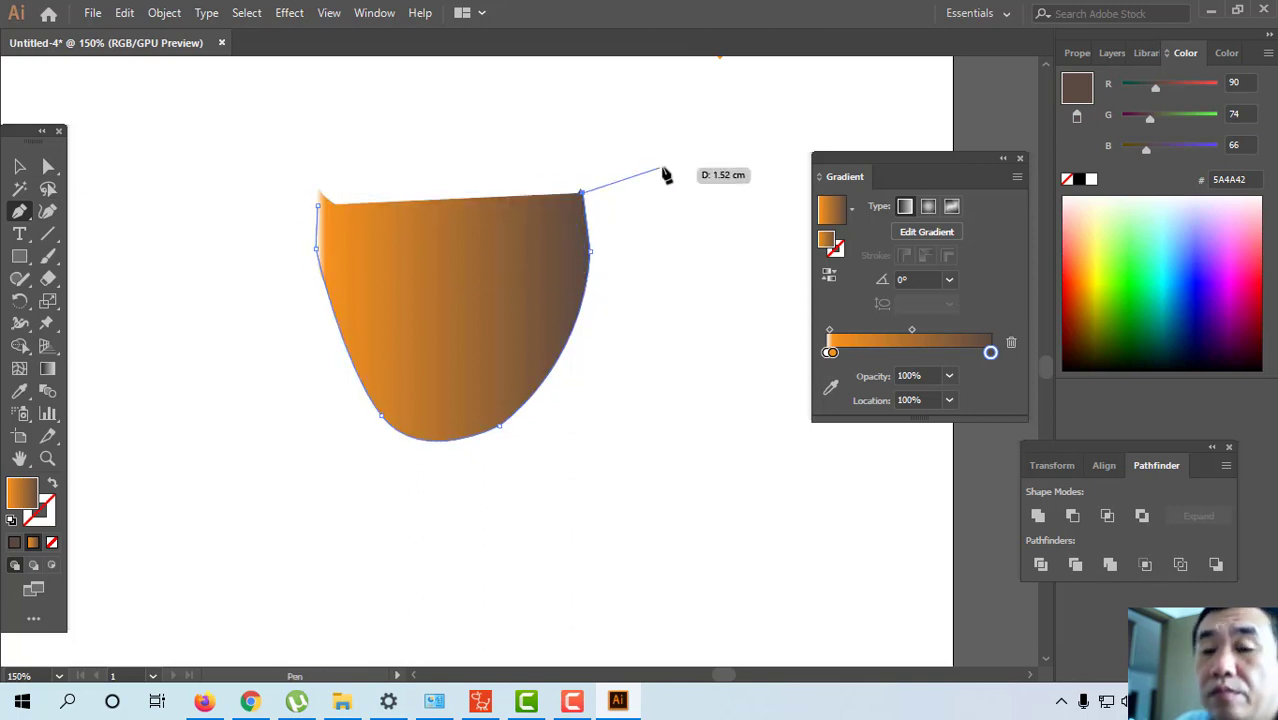
pyautogui.press('Escape')
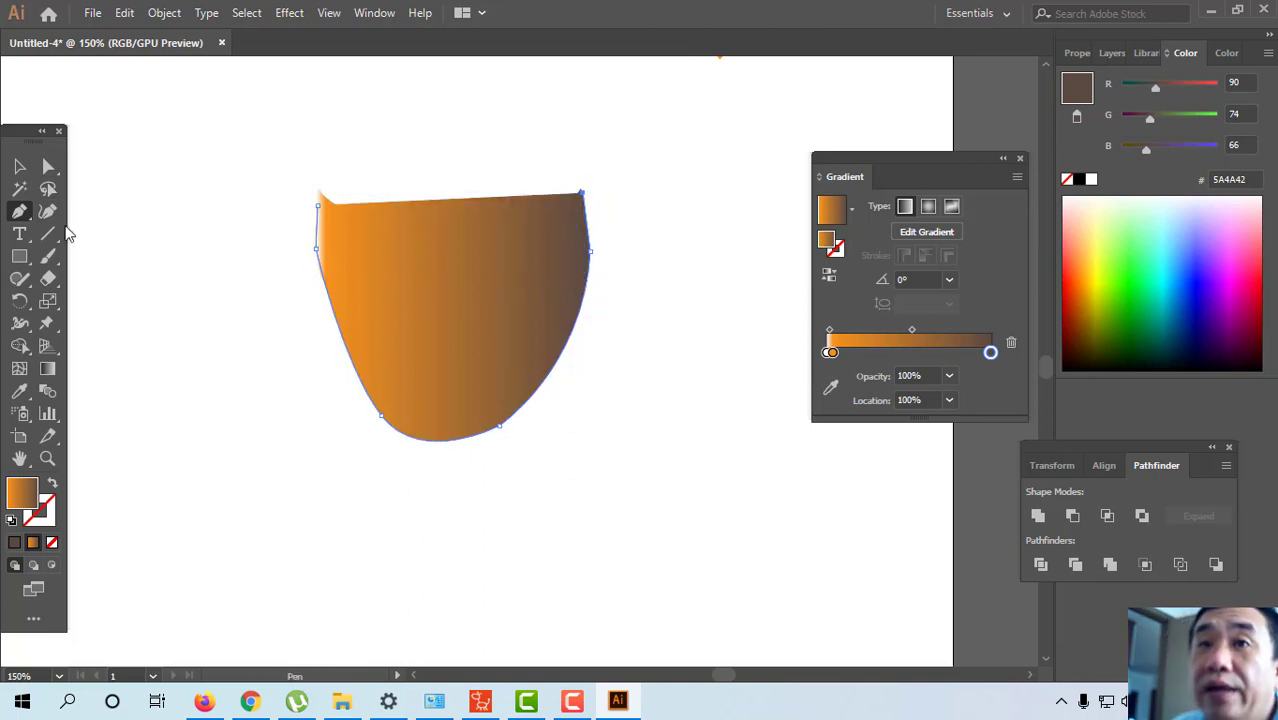
# Move the Pen-drawn body down off the crescent and delete it.
pyautogui.click(19, 166)
pyautogui.click(462, 292)
pyautogui.moveTo(462, 292); pyautogui.dragTo(464, 367)
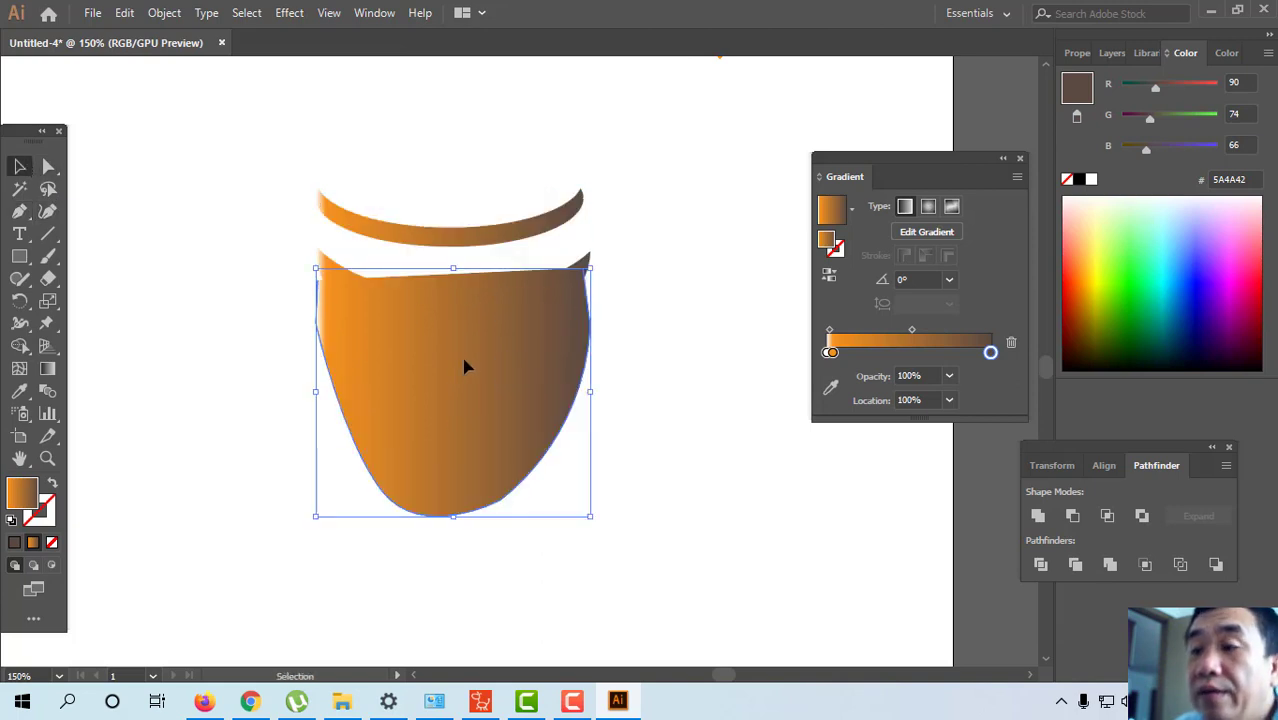
pyautogui.press('Delete')
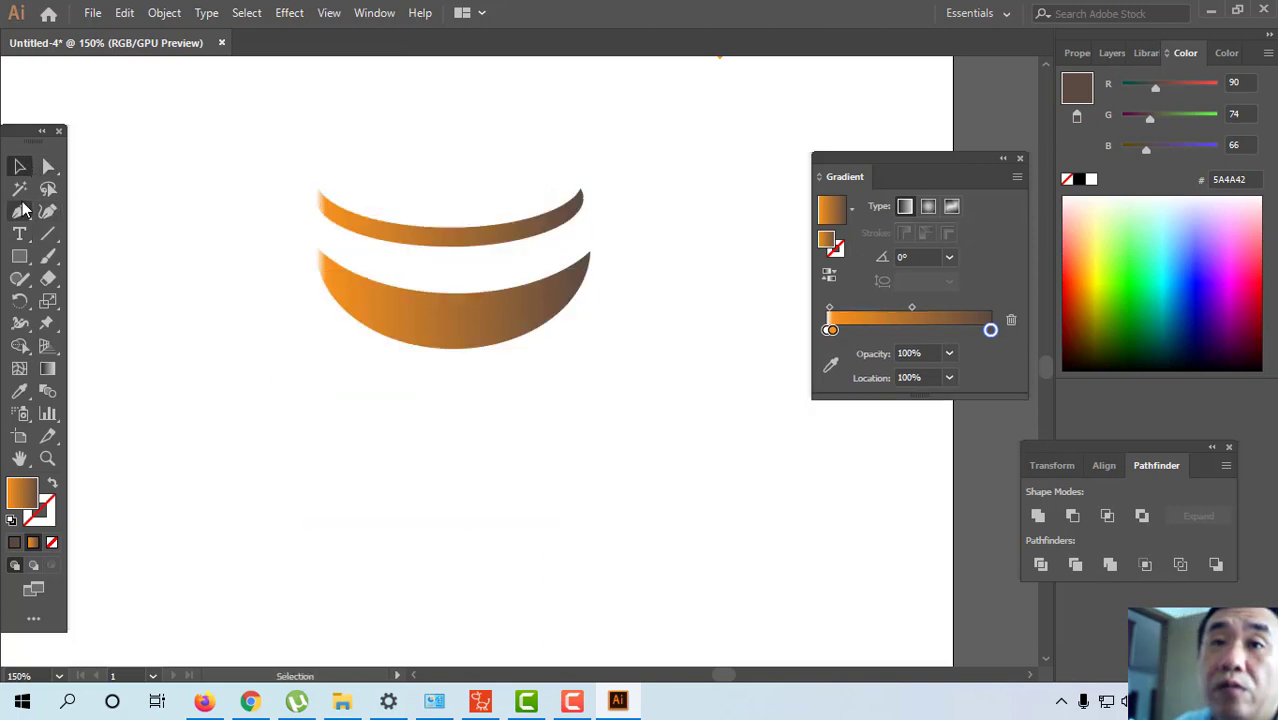
# Draw a vertical Pen line joining the left tips of the crescent and bowl, and apply the orange-brown gradient to its stroke.
pyautogui.press('p')
pyautogui.click(317, 199)
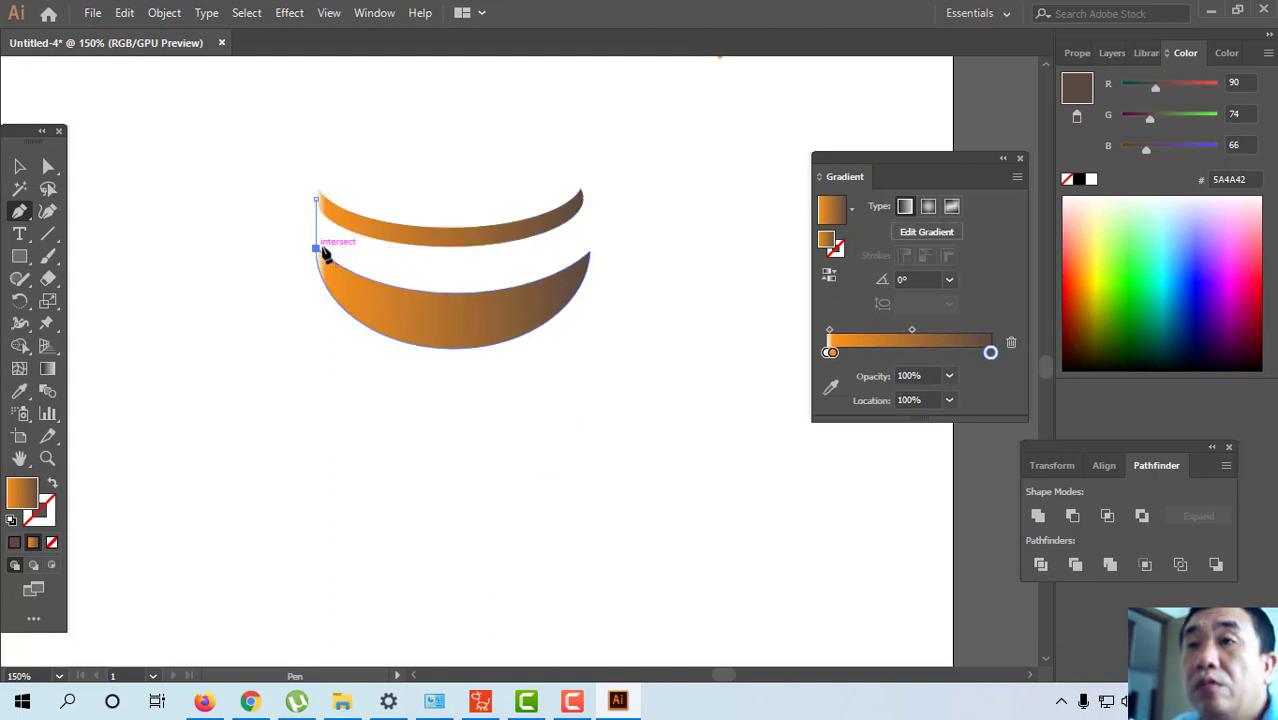
pyautogui.click(317, 247)
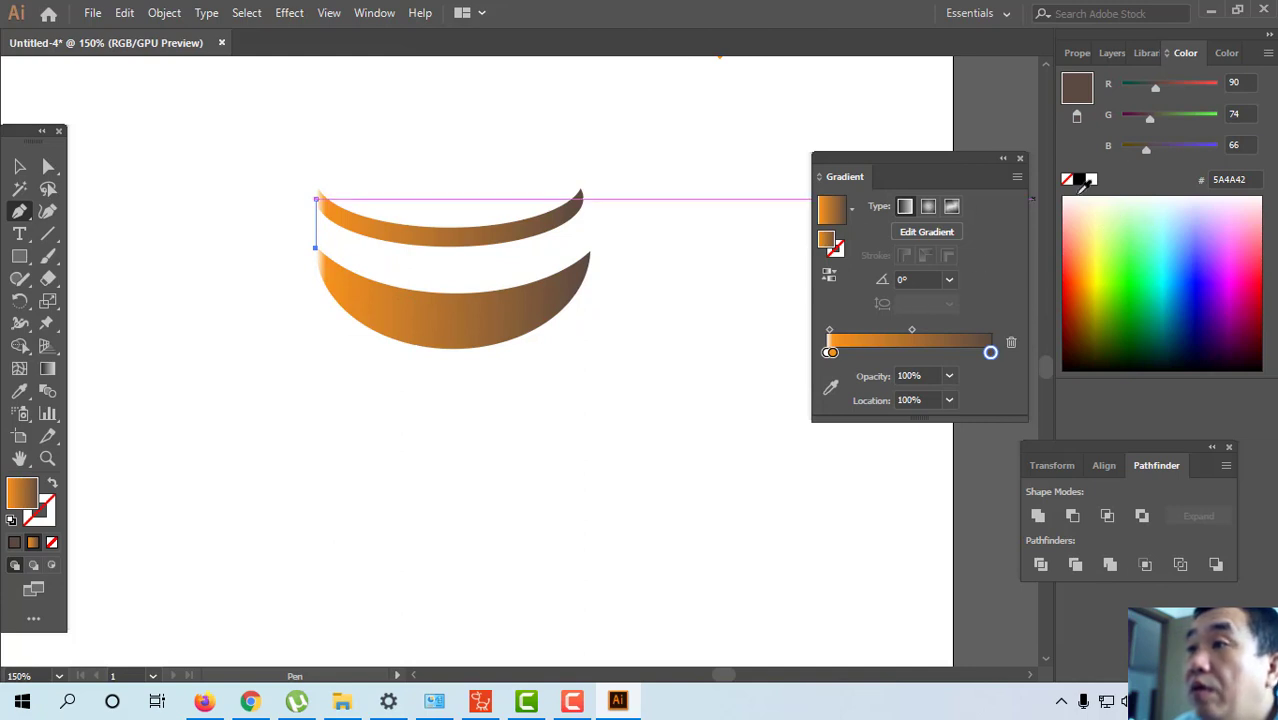
pyautogui.click(44, 519)
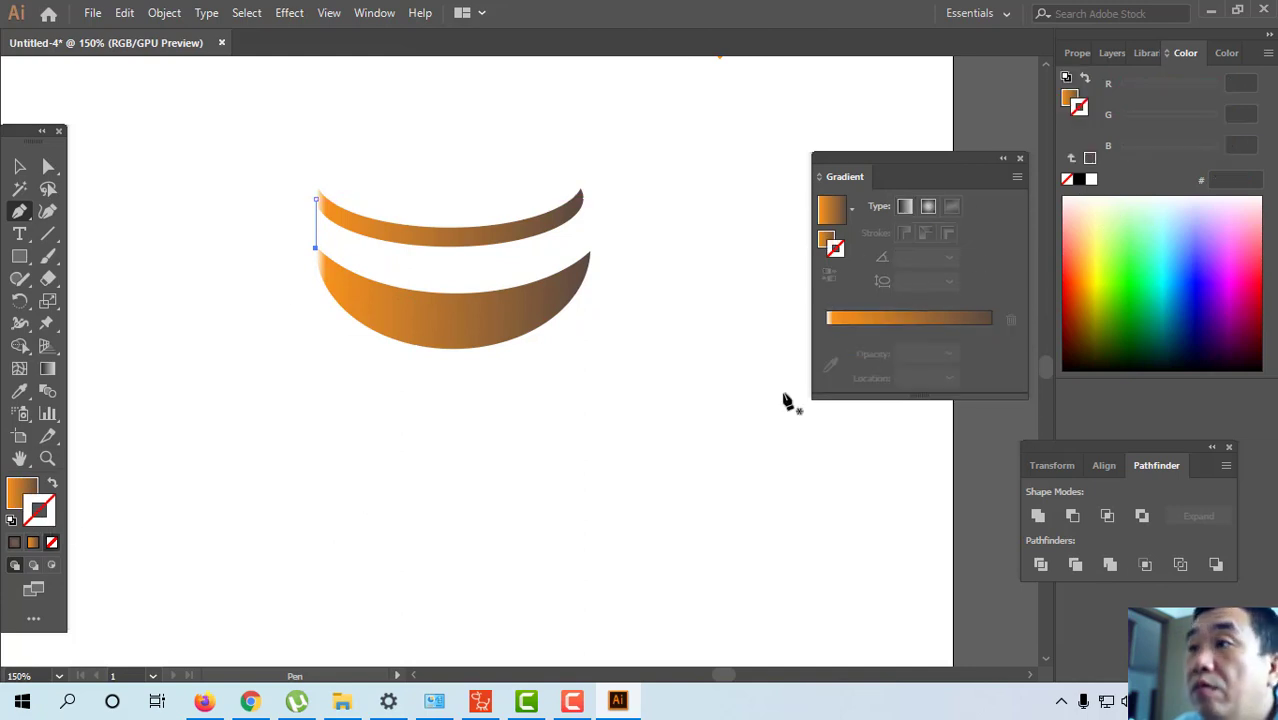
pyautogui.click(843, 317)
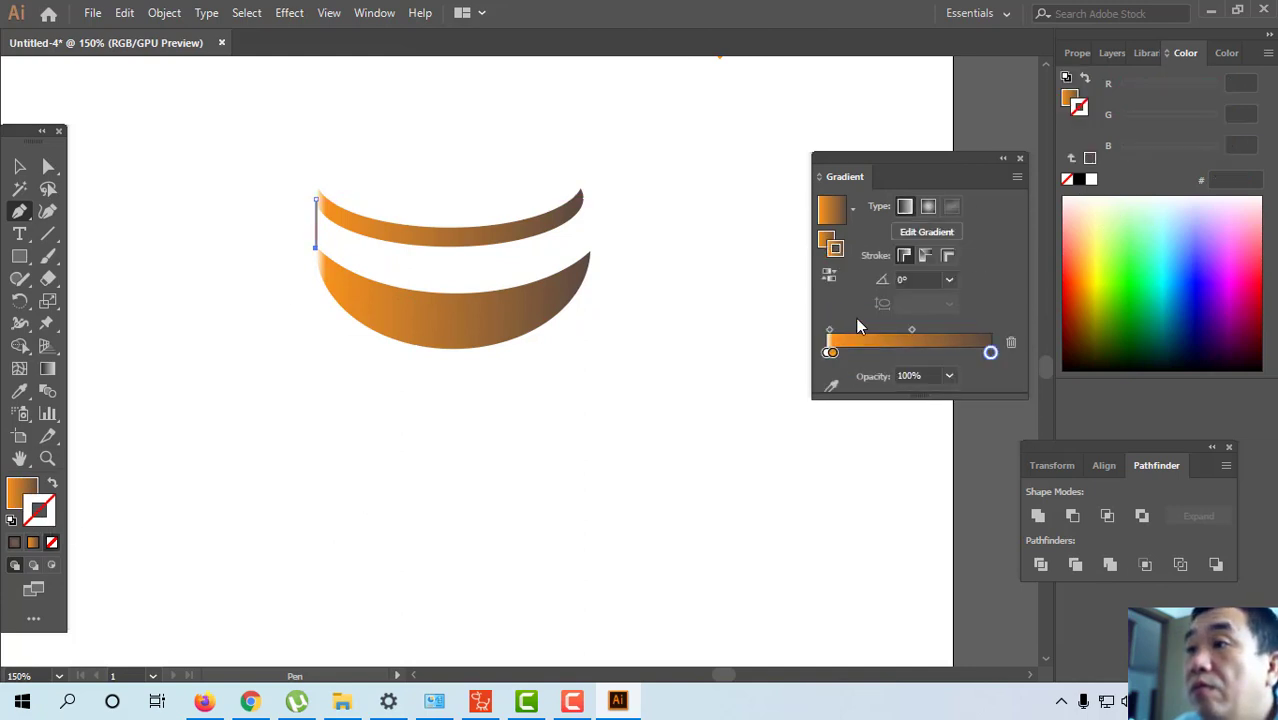
pyautogui.moveTo(925, 166); pyautogui.dragTo(891, 174)
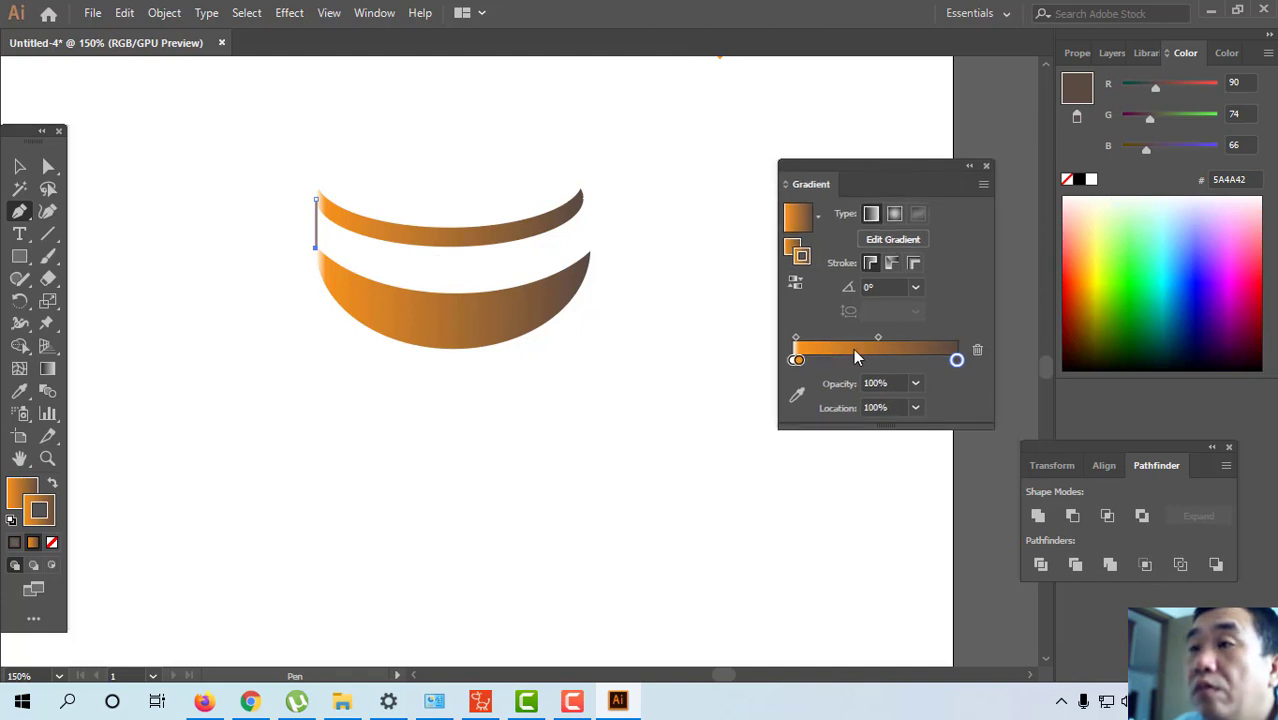
# Duplicate the vertical line to the right tips of the crescent and bowl, and widen the crescent to meet the copy.
pyautogui.click(19, 166)
pyautogui.click(294, 222)
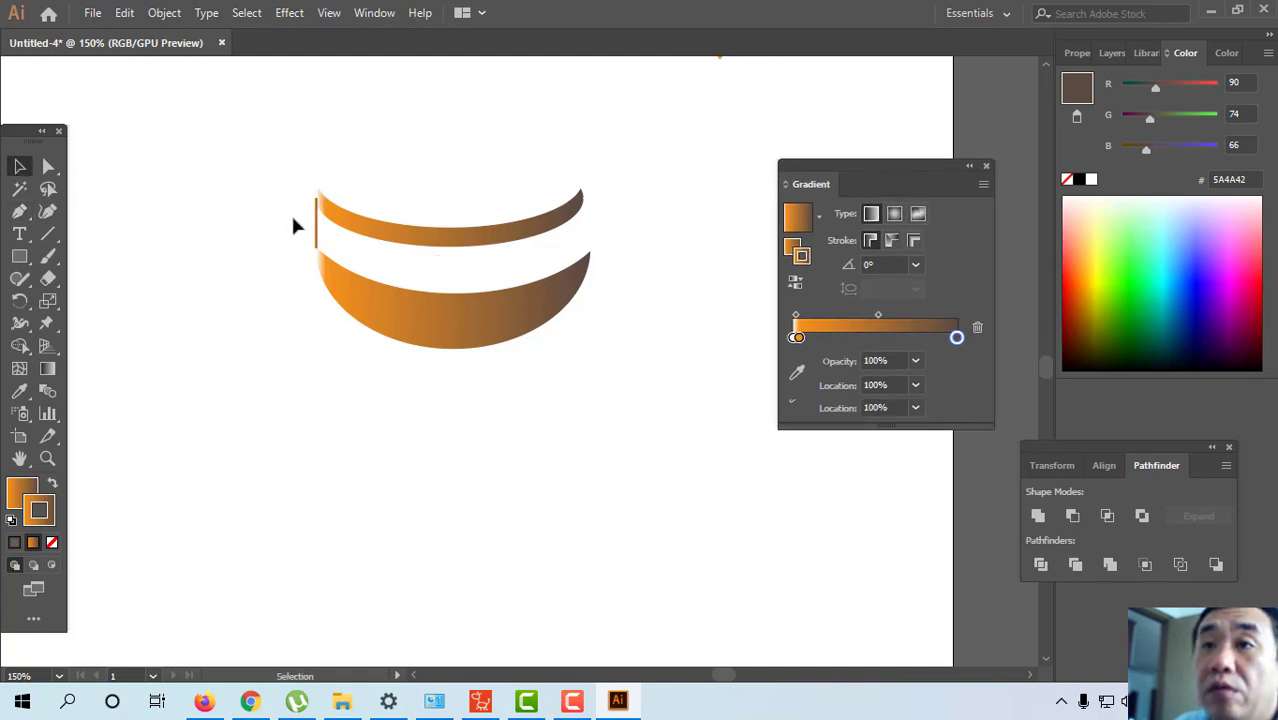
pyautogui.moveTo(316, 228)
pyautogui.mouseDown()
pyautogui.moveTo(405, 255)
pyautogui.moveTo(562, 252)
pyautogui.moveTo(590, 230)
pyautogui.mouseUp()
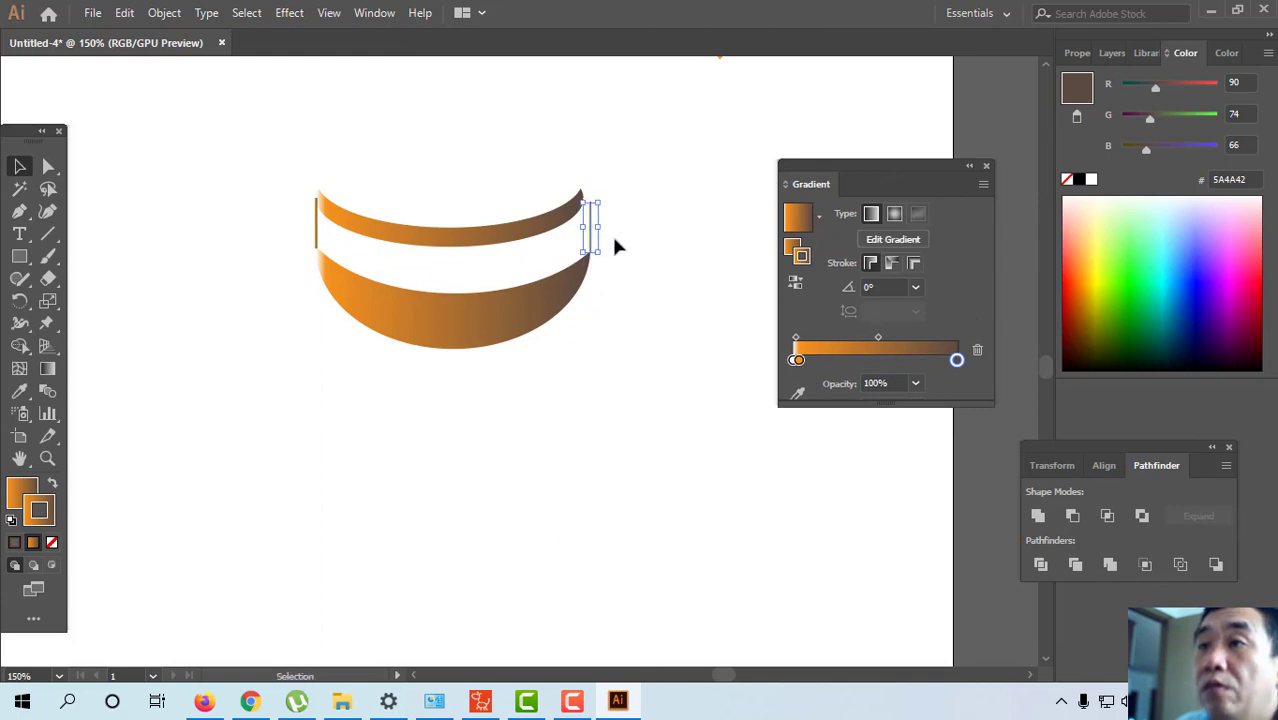
pyautogui.click(586, 203)
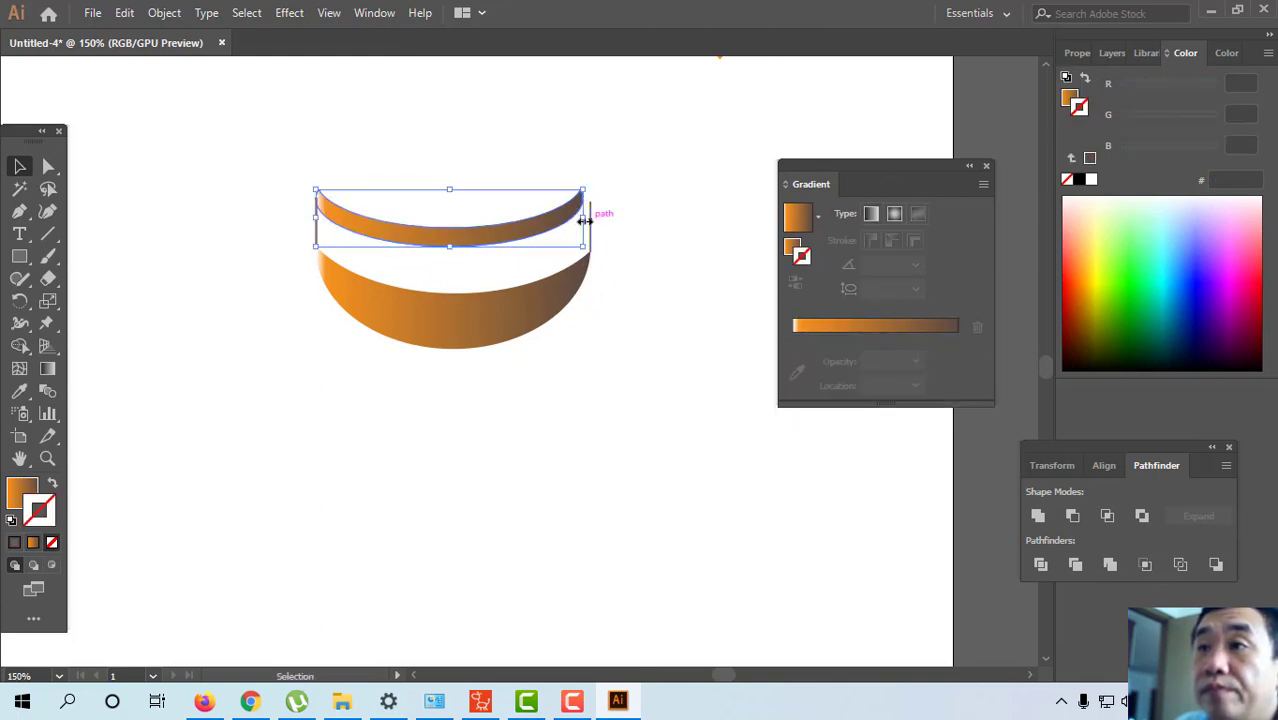
pyautogui.moveTo(584, 218)
pyautogui.mouseDown()
pyautogui.moveTo(593, 208)
pyautogui.moveTo(590, 218)
pyautogui.mouseUp()
pyautogui.click(565, 362)
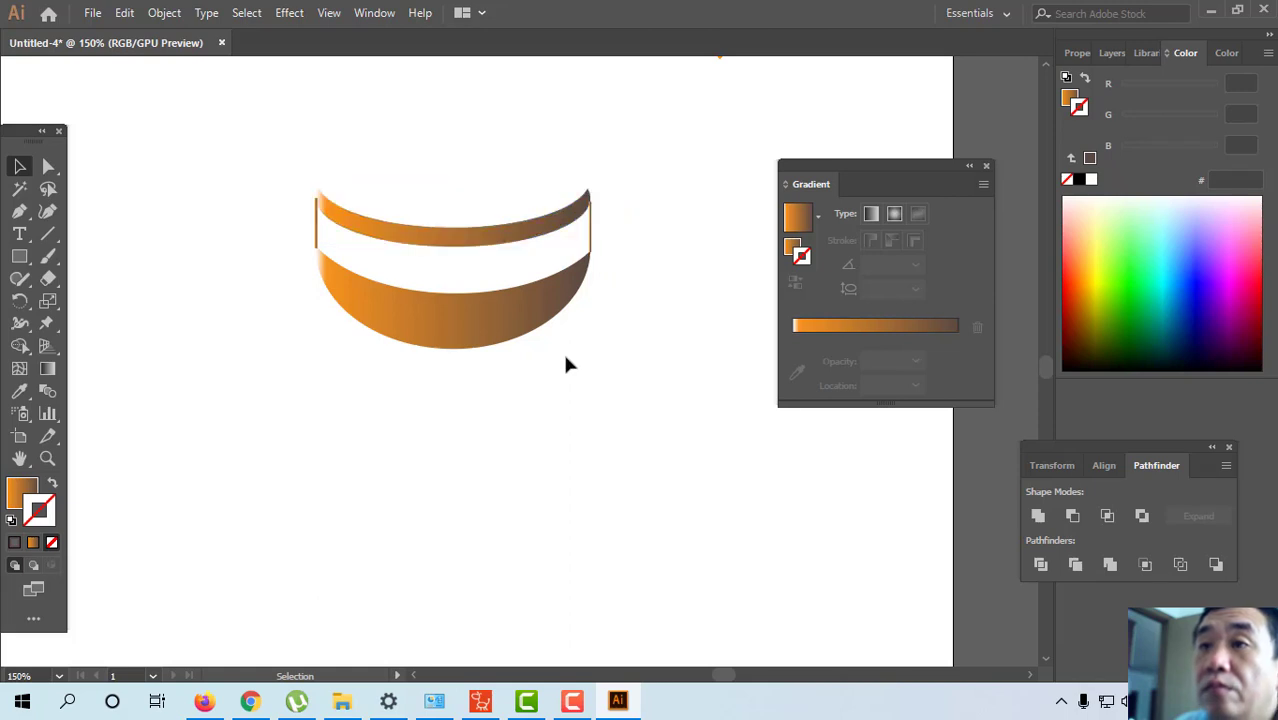
# Draw a tall gradient rectangle as a handle hanging from the bowl's underside, and narrow it from its right side.
pyautogui.moveTo(565, 362); pyautogui.dragTo(529, 296)
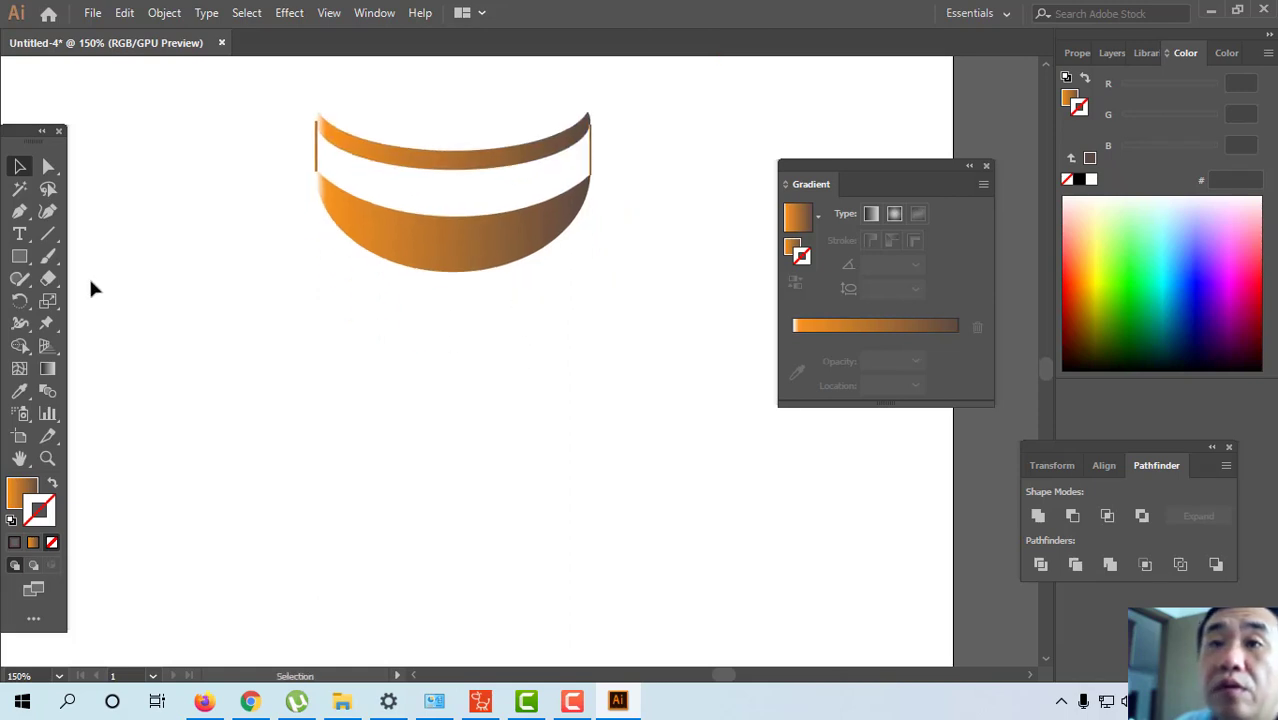
pyautogui.click(20, 256)
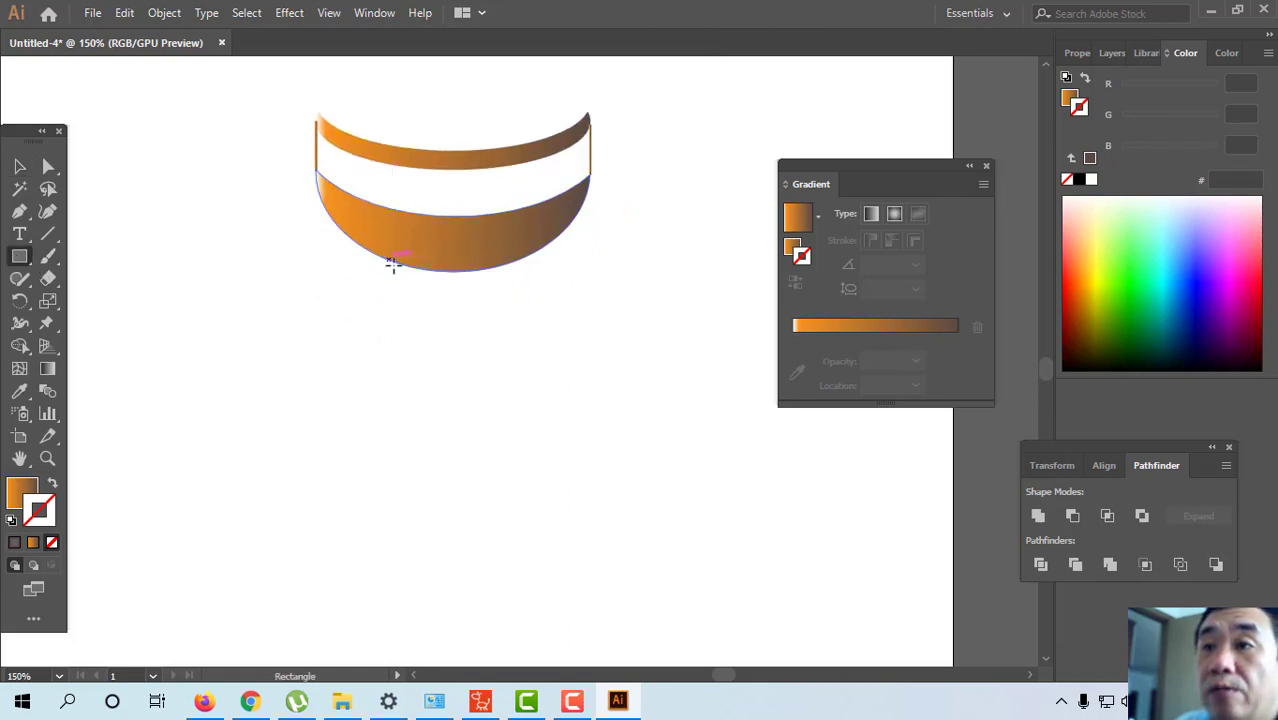
pyautogui.moveTo(390, 261); pyautogui.dragTo(553, 483)
pyautogui.moveTo(665, 83); pyautogui.dragTo(659, 516)
pyautogui.moveTo(649, 280); pyautogui.dragTo(664, 516)
pyautogui.click(18, 168)
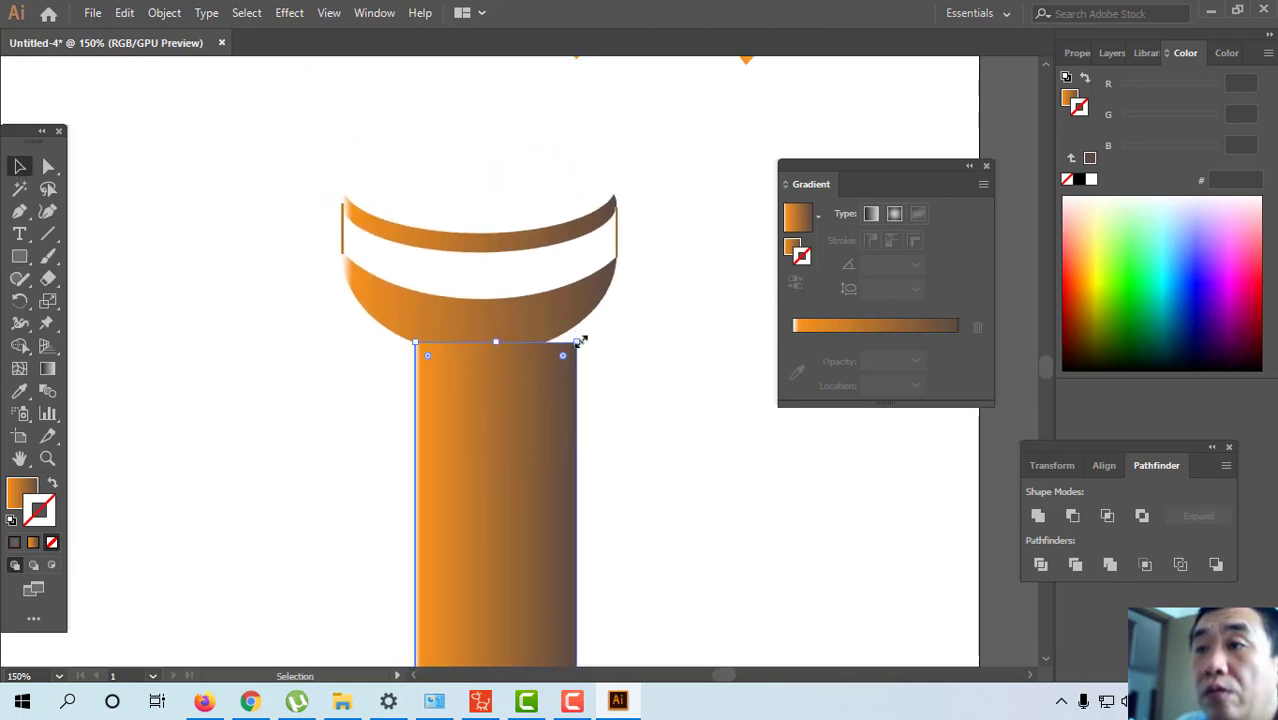
pyautogui.moveTo(580, 342); pyautogui.dragTo(551, 350)
pyautogui.click(603, 372)
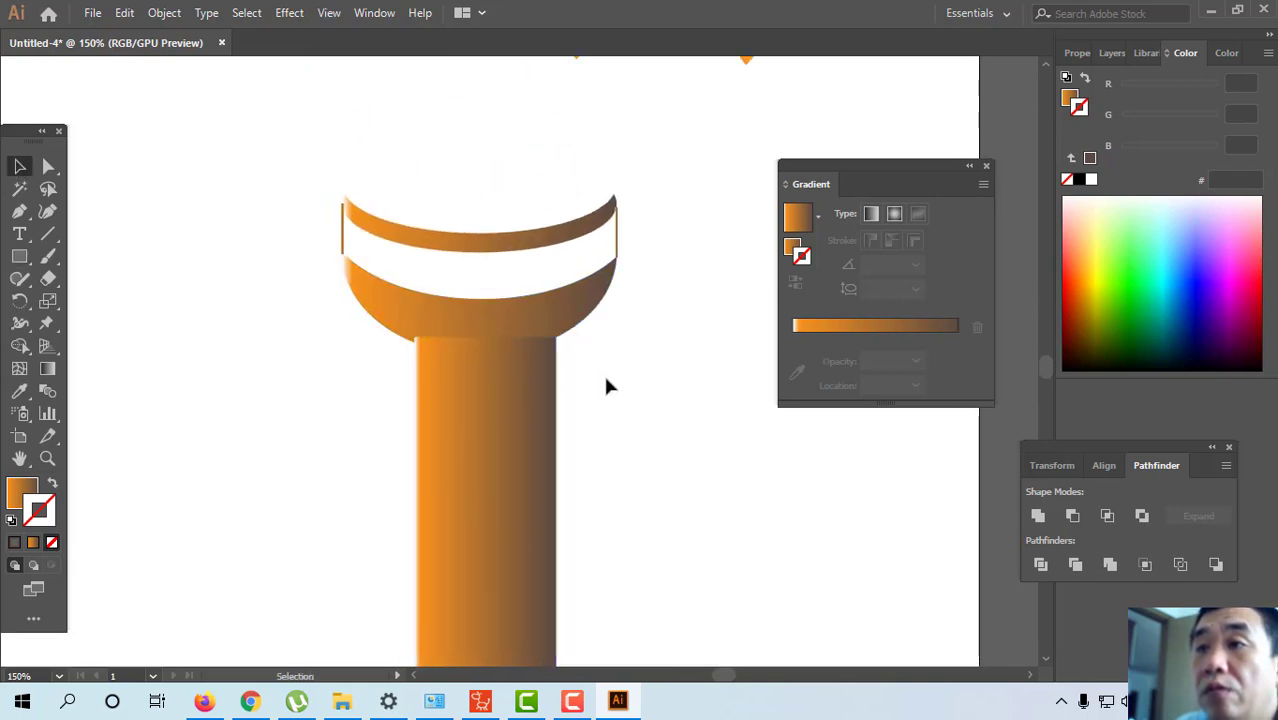
# Give all parts of the container and its handle a dark green stroke, leaving out the fires.
pyautogui.moveTo(584, 414); pyautogui.dragTo(586, 312)
pyautogui.hotkey('ctrl', '-')
pyautogui.hotkey('ctrl', '-')
pyautogui.hotkey('ctrl', '-')
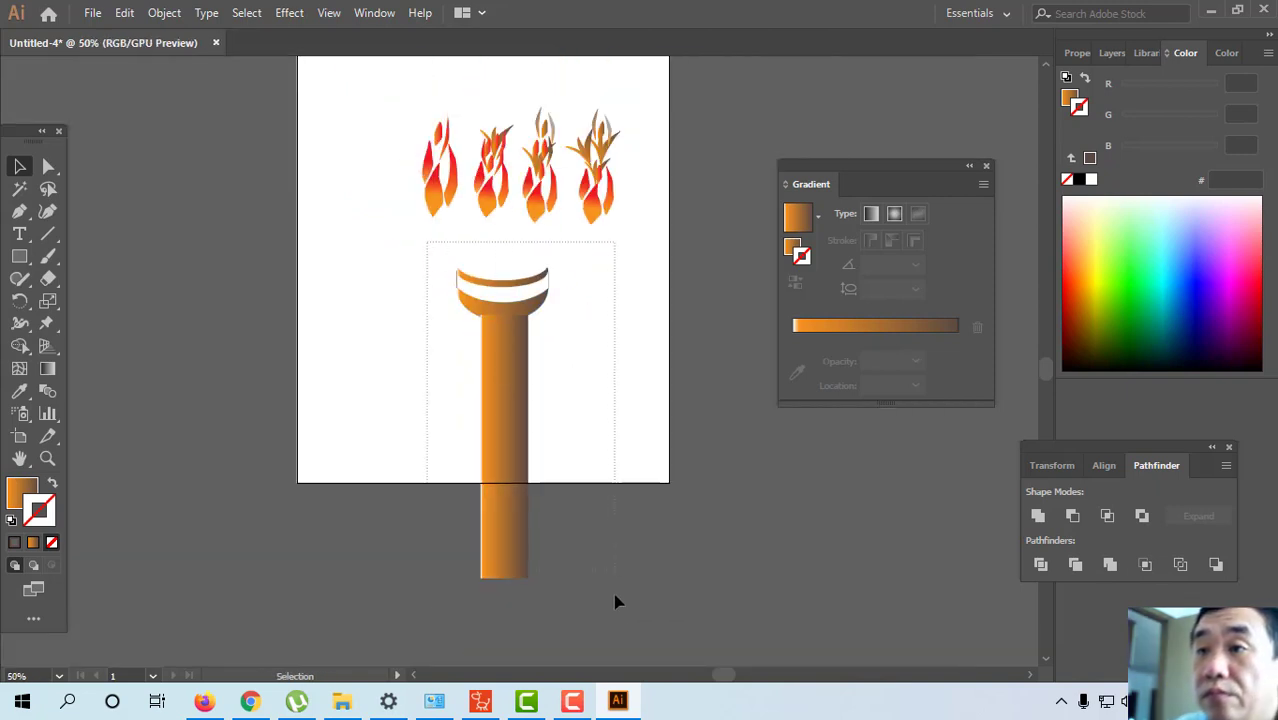
pyautogui.hotkey('ctrl', 'a')
pyautogui.press('a')
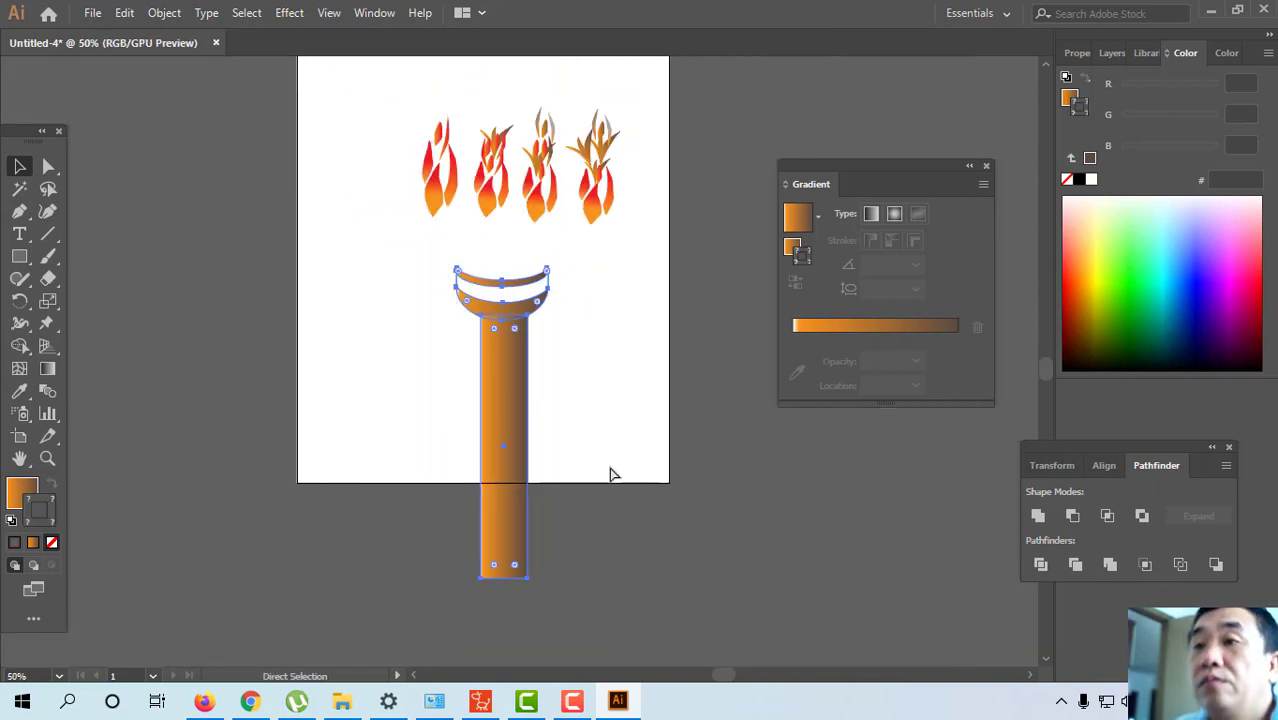
pyautogui.click(546, 431)
pyautogui.press('v')
pyautogui.click(516, 427)
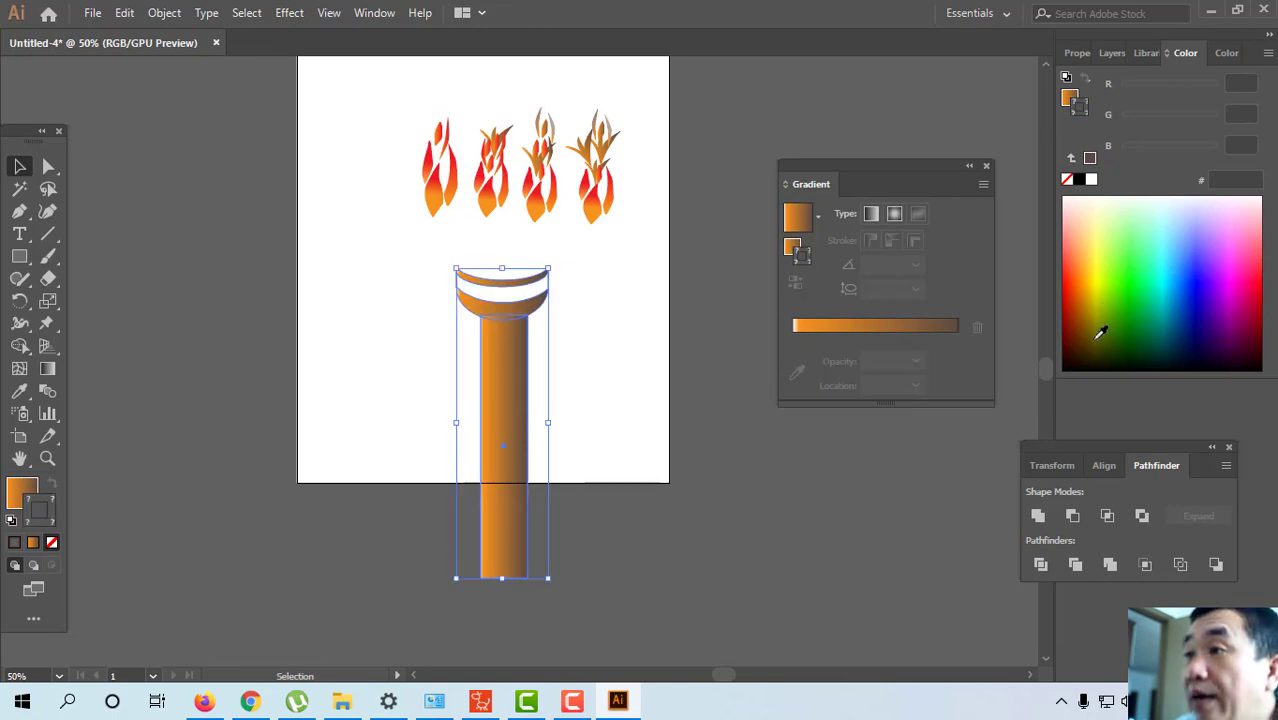
pyautogui.click(1134, 331)
# Change the end colour of the container and handle's fill gradient to green 3E8A00, and close the Gradient settings.
pyautogui.click(28, 494)
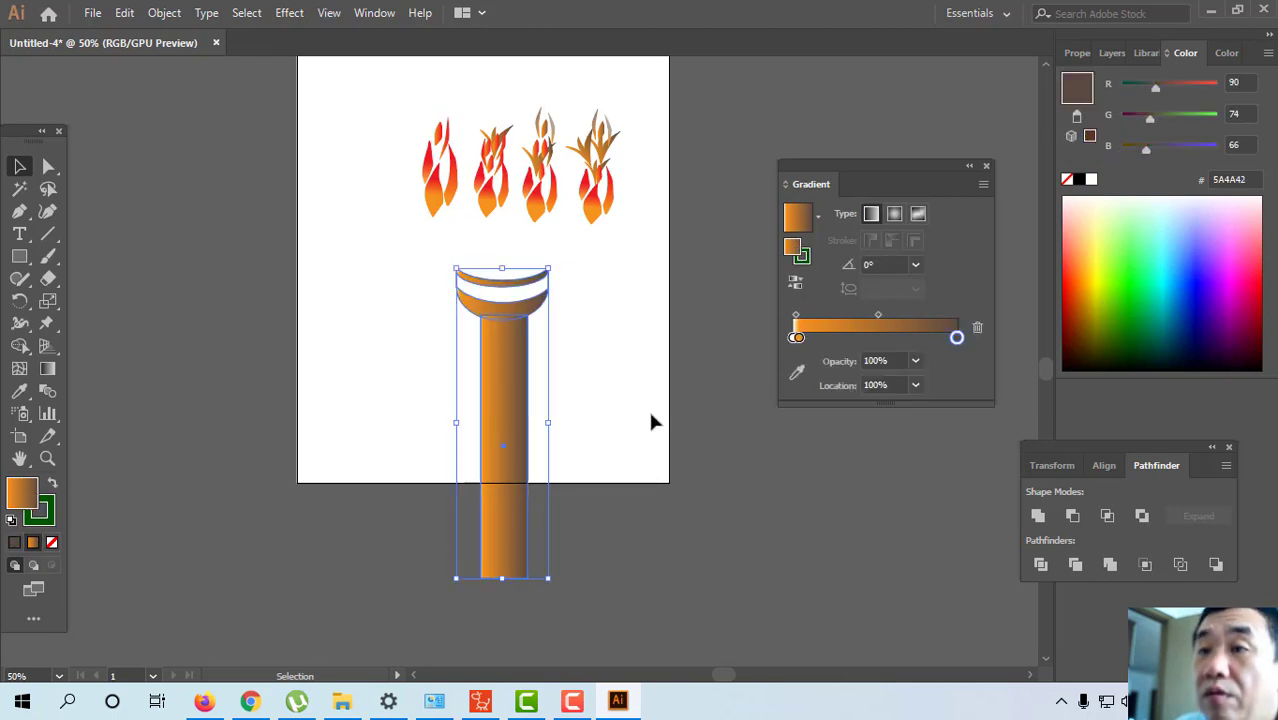
pyautogui.click(1110, 317)
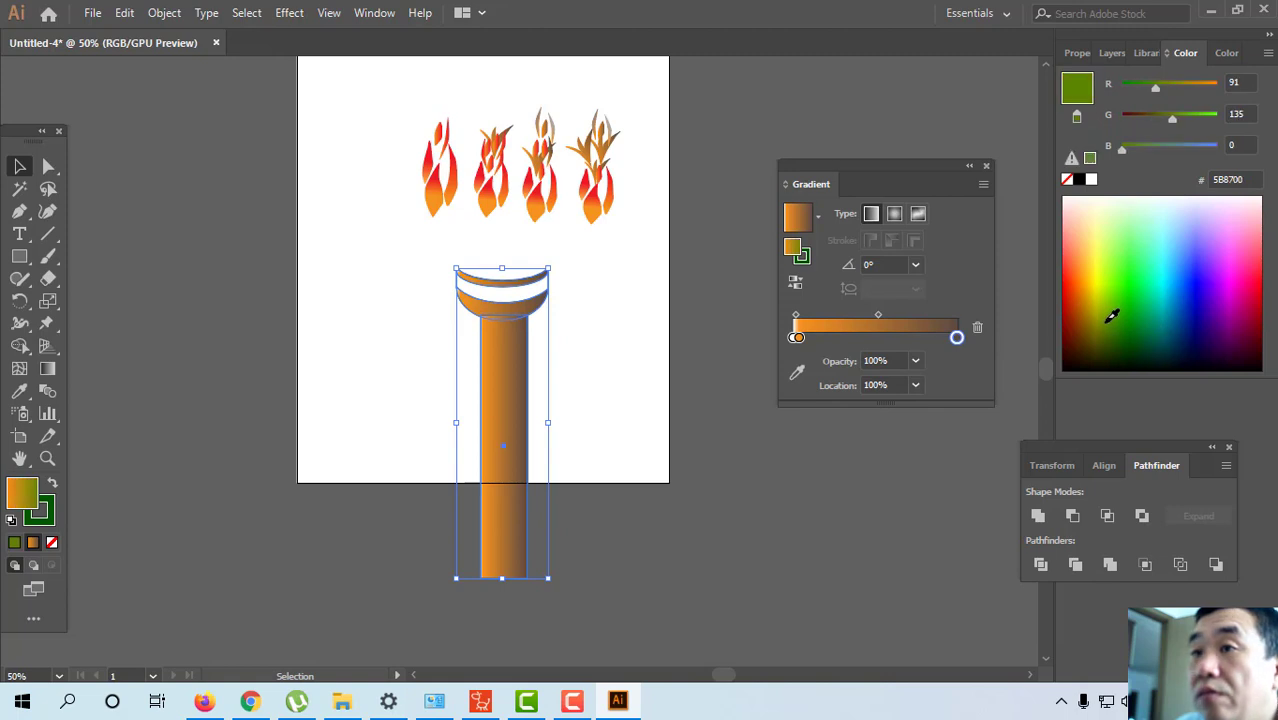
pyautogui.click(336, 220)
pyautogui.click(986, 166)
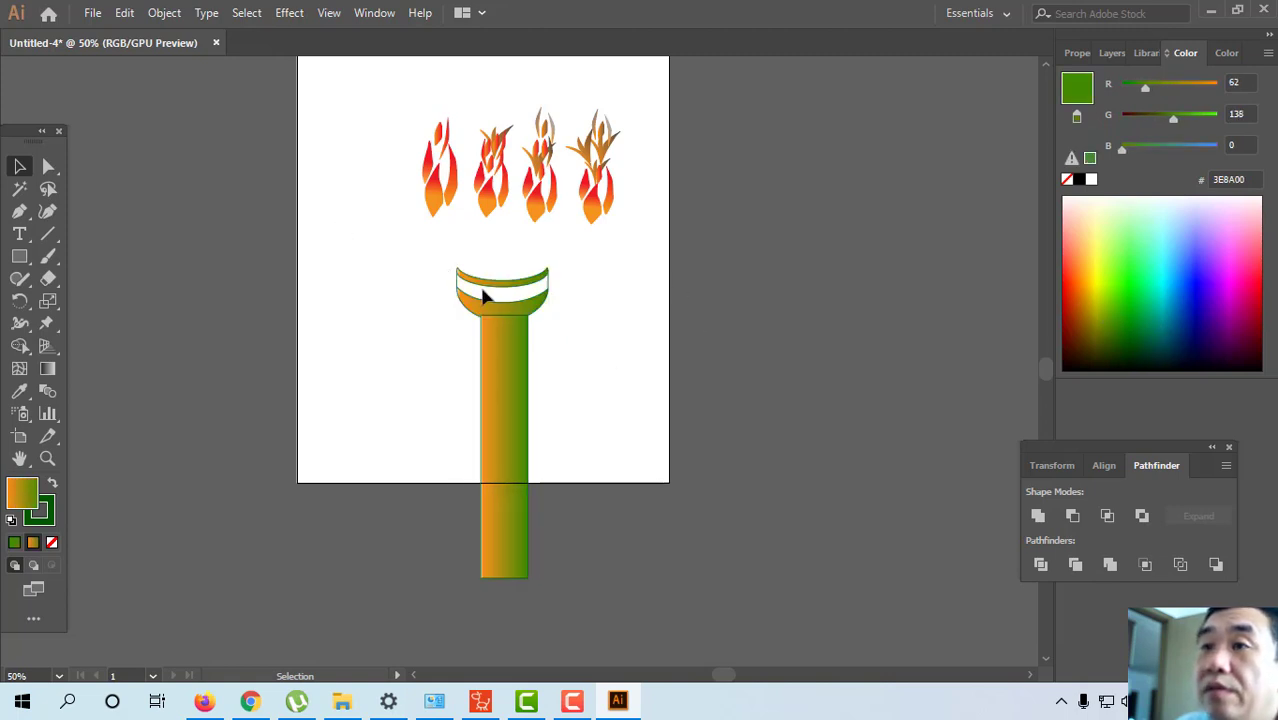
pyautogui.moveTo(415, 250); pyautogui.dragTo(605, 627)
pyautogui.click(414, 418)
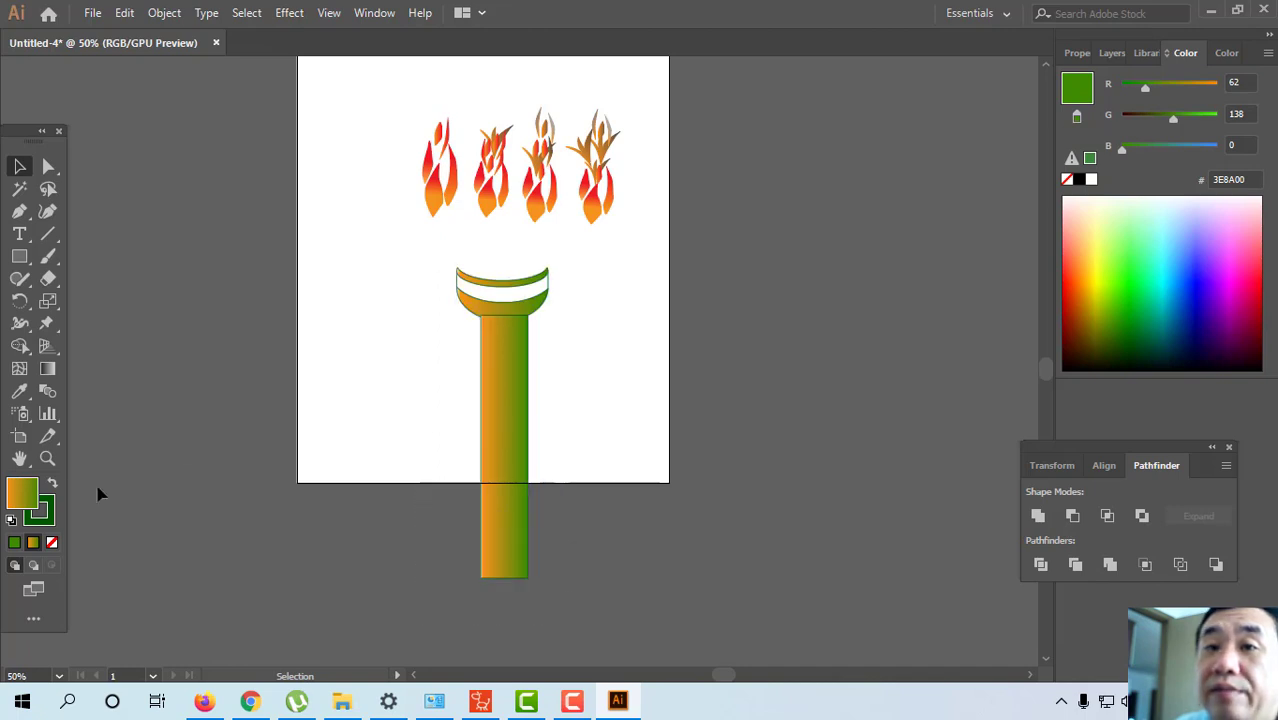
# Resize the artboard so its bottom edge lies below the handle and its top edge lies between the fires and the crescent.
pyautogui.click(19, 436)
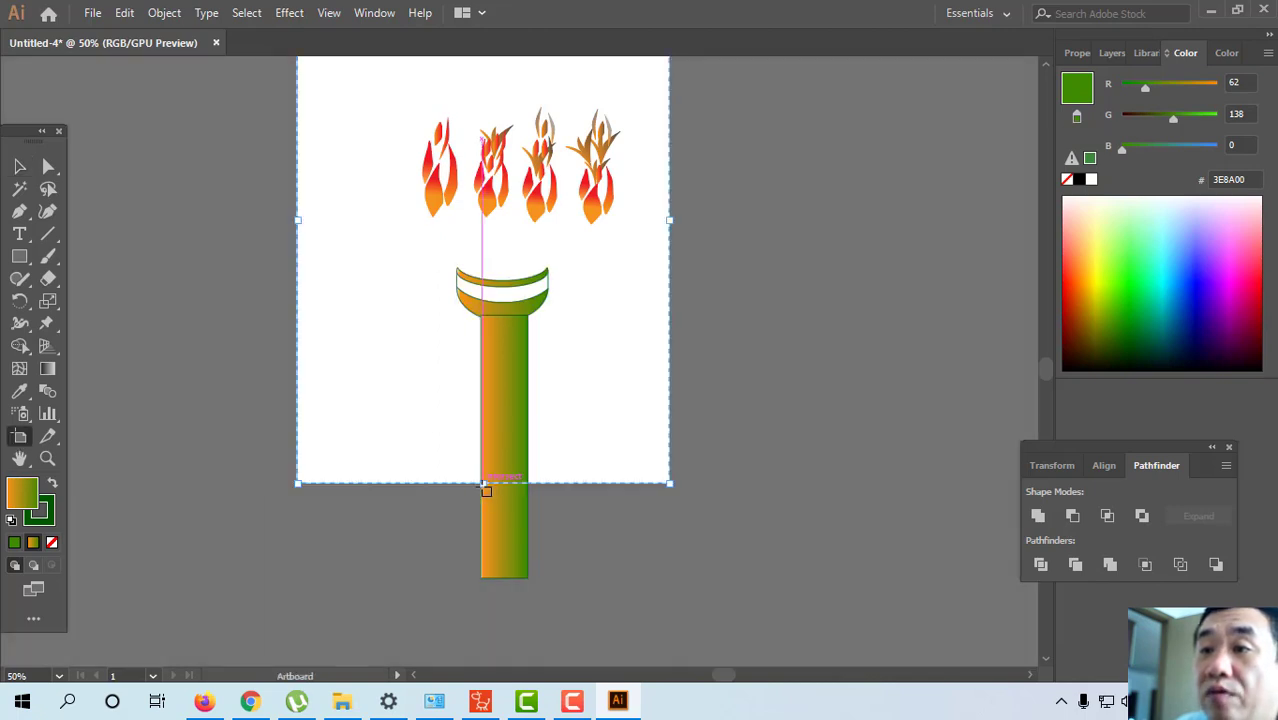
pyautogui.moveTo(486, 486); pyautogui.dragTo(493, 583)
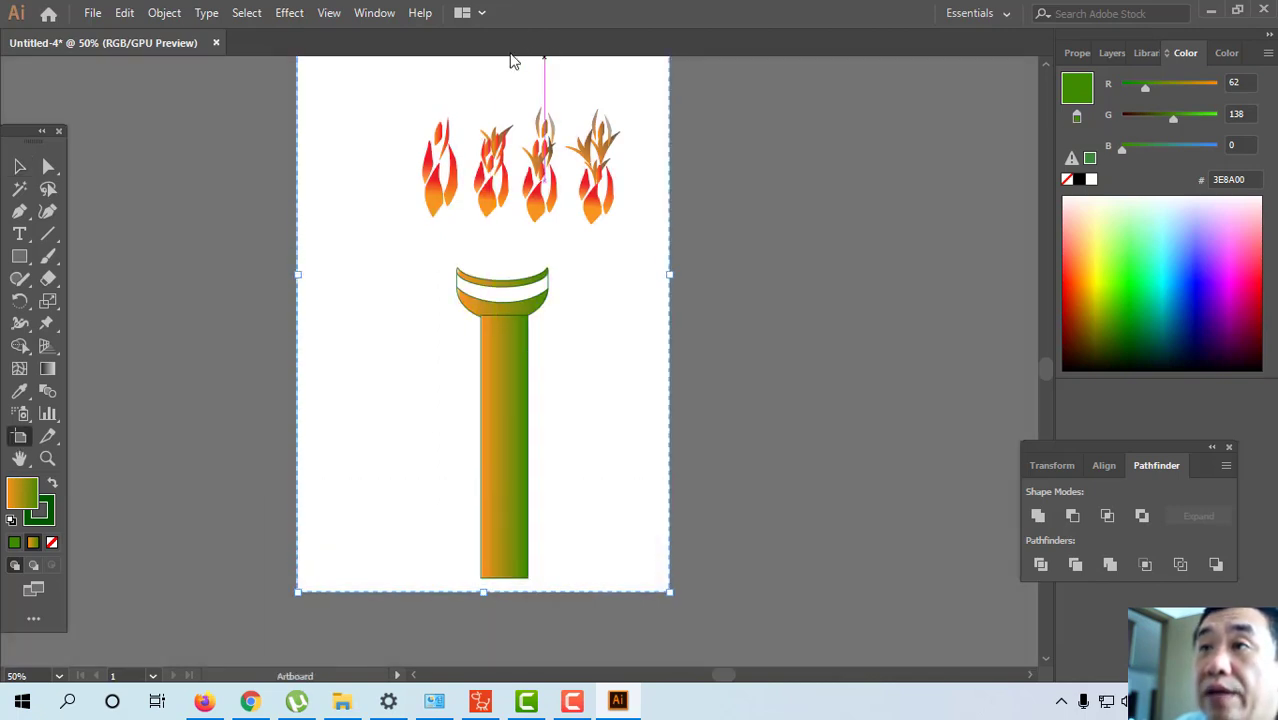
pyautogui.moveTo(571, 94); pyautogui.dragTo(491, 416)
pyautogui.moveTo(722, 377); pyautogui.dragTo(725, 176)
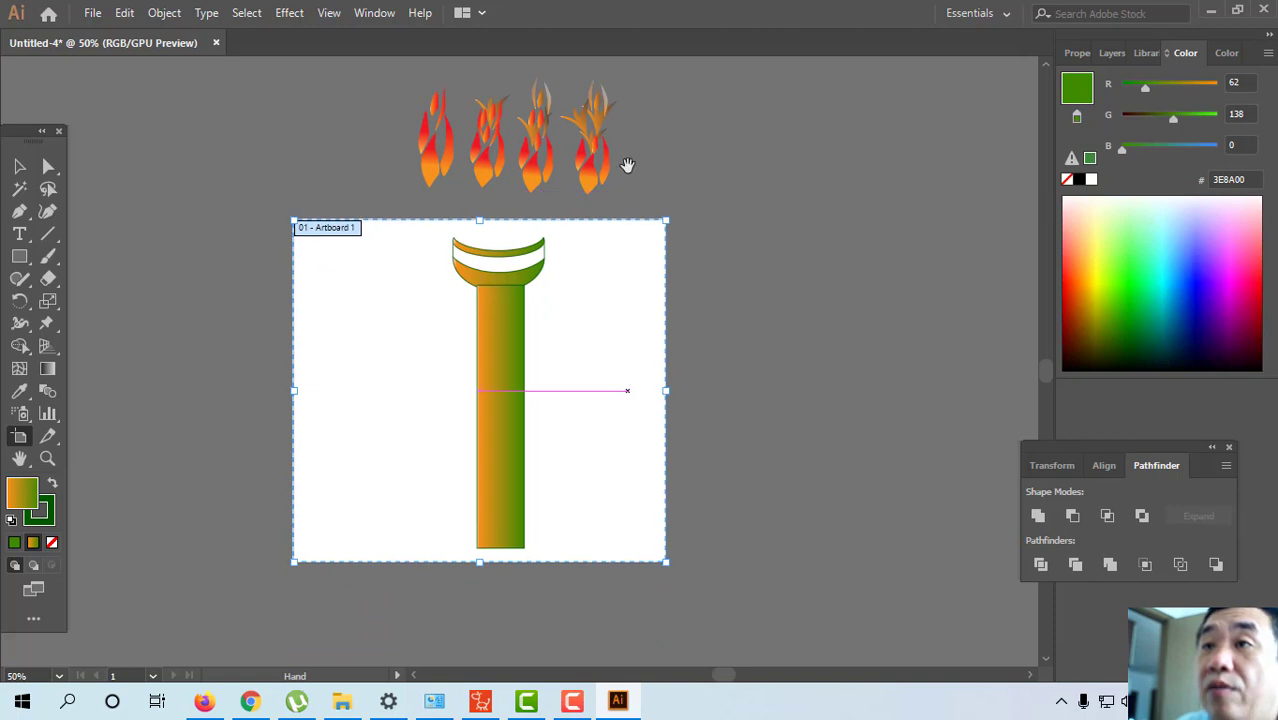
pyautogui.moveTo(627, 165); pyautogui.dragTo(670, 220)
pyautogui.hotkey('ctrl', '1')
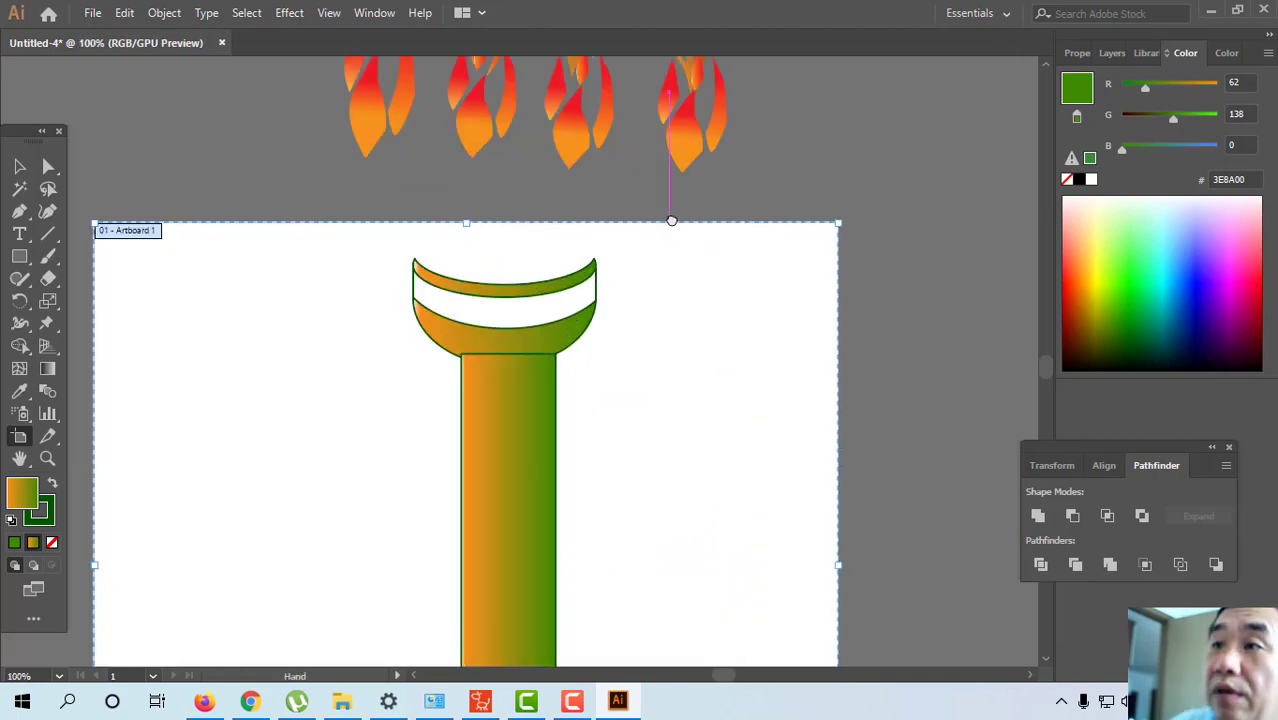
# Draw a separate artboard around each of the four fires above the torch's artboard.
pyautogui.moveTo(421, 67); pyautogui.dragTo(471, 222)
pyautogui.moveTo(358, 84); pyautogui.dragTo(482, 331)
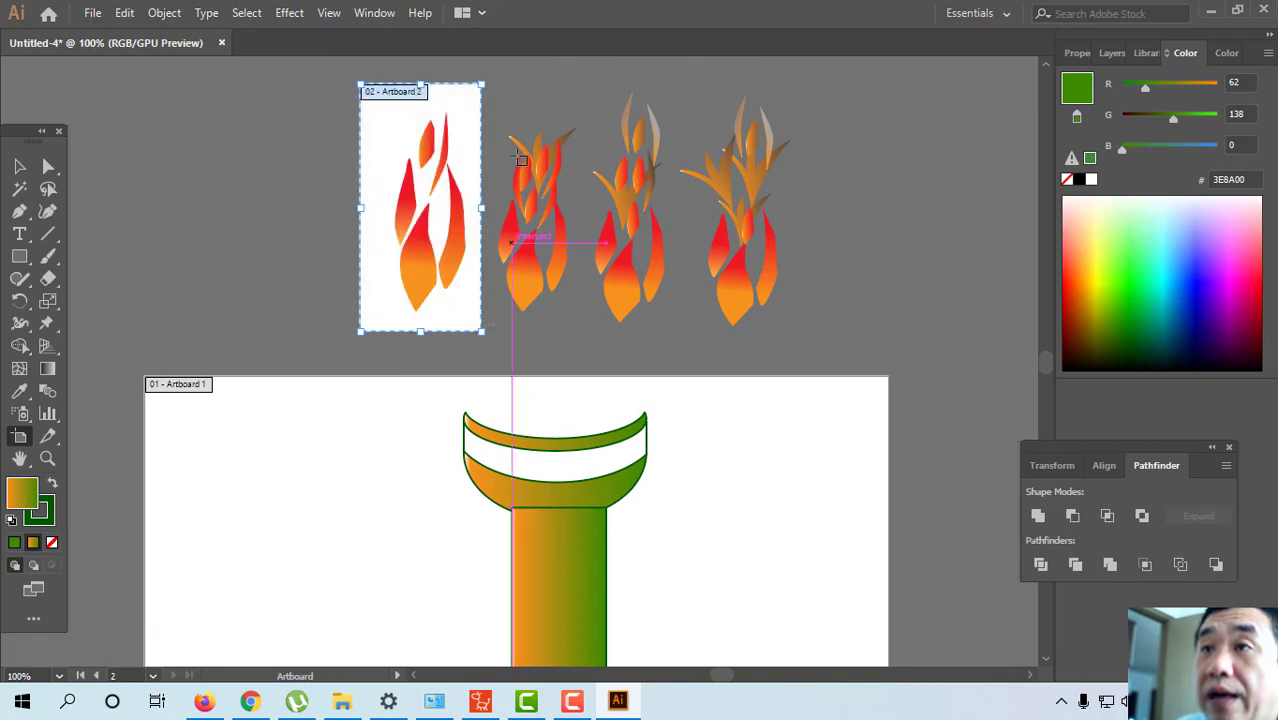
pyautogui.moveTo(493, 84); pyautogui.dragTo(578, 335)
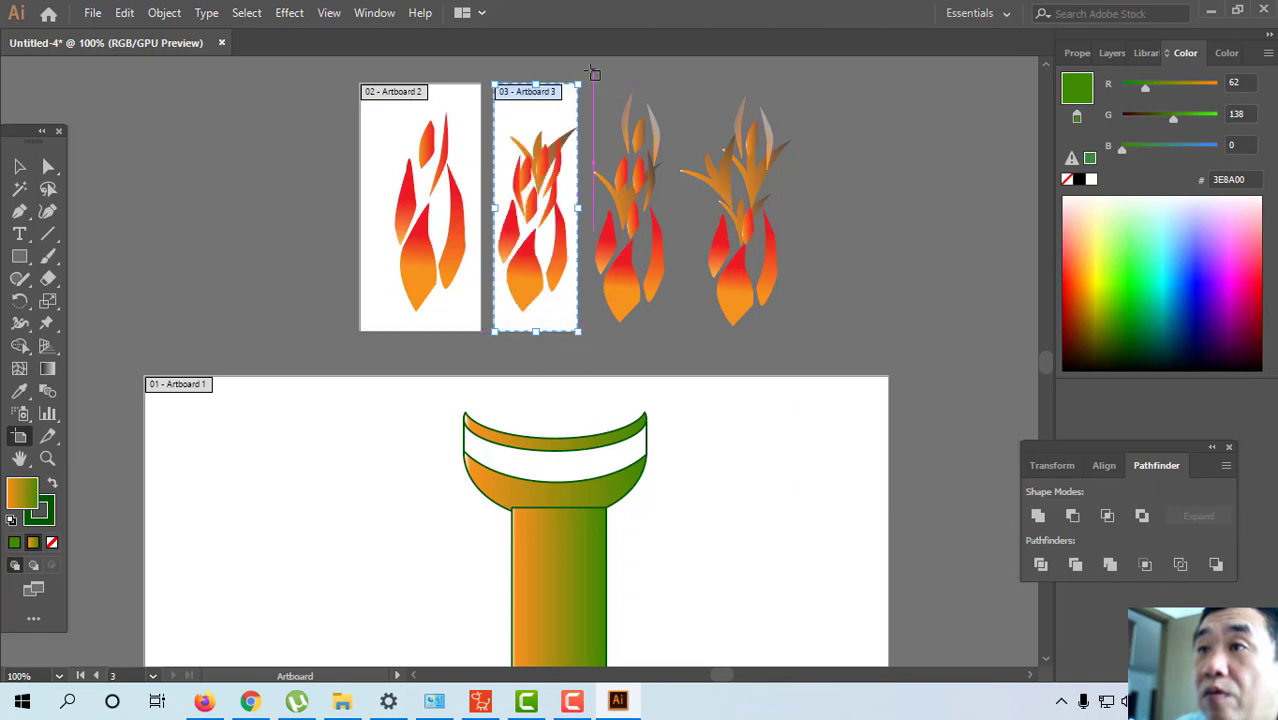
pyautogui.moveTo(590, 72); pyautogui.dragTo(679, 338)
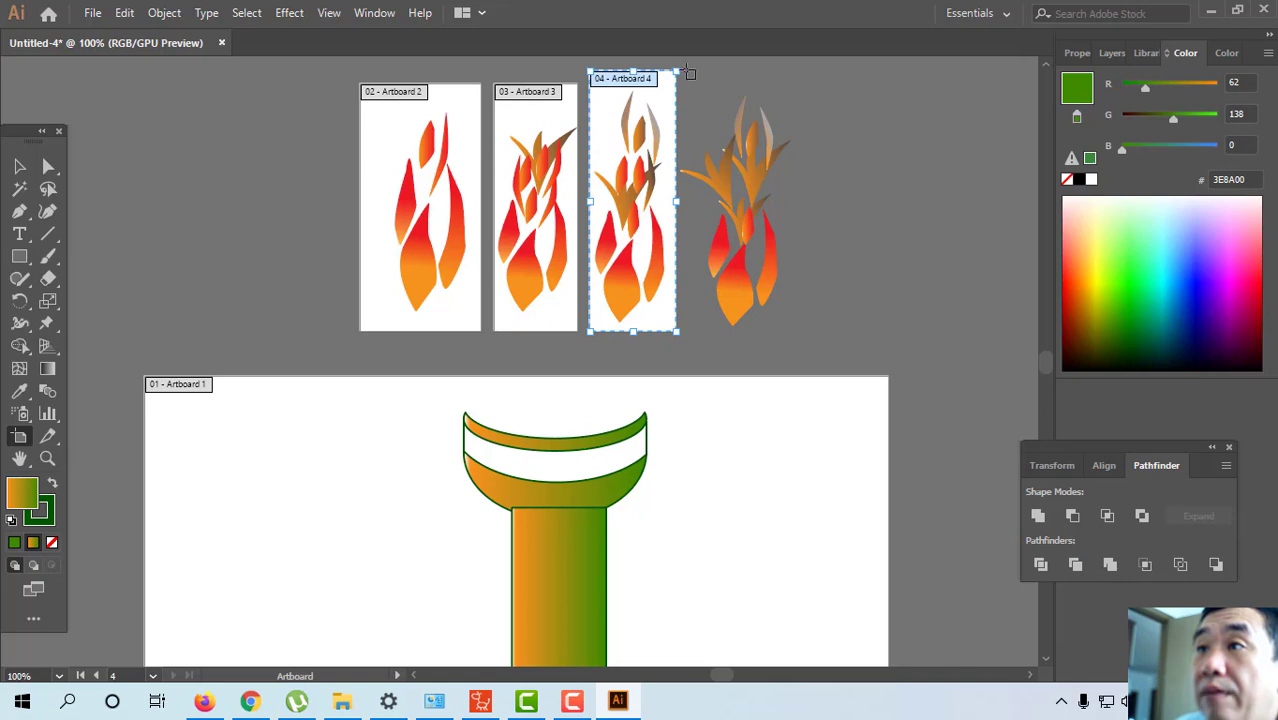
pyautogui.moveTo(684, 72); pyautogui.dragTo(790, 339)
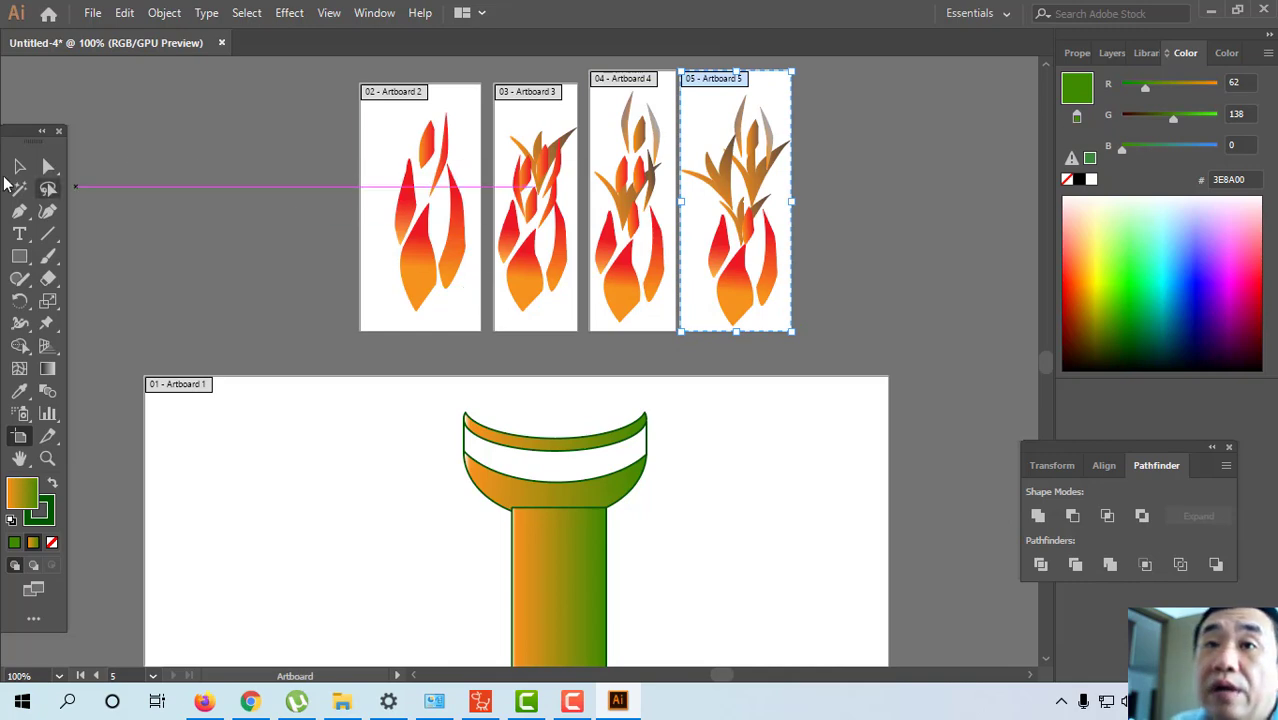
# Shrink the first fire's artboard closer to the artwork by pulling in its left, right and bottom edges.
pyautogui.click(366, 200)
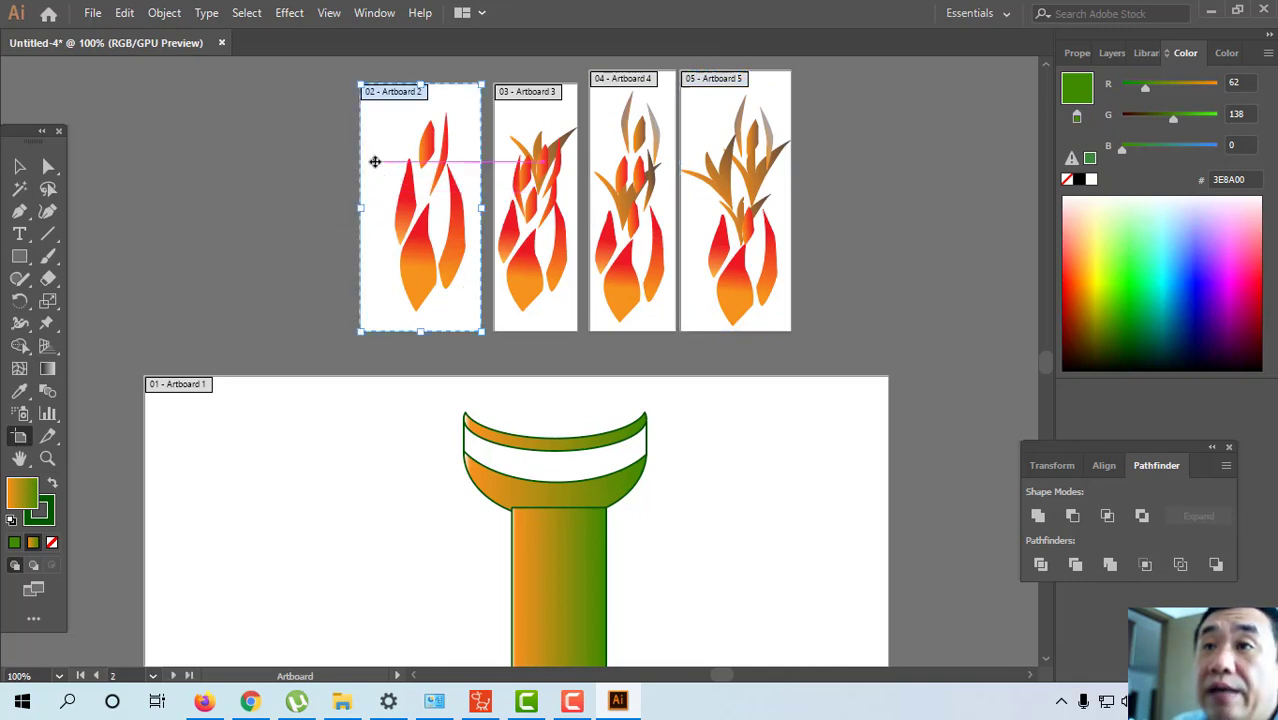
pyautogui.moveTo(363, 208); pyautogui.dragTo(389, 207)
pyautogui.moveTo(481, 208); pyautogui.dragTo(474, 208)
pyautogui.moveTo(433, 327); pyautogui.dragTo(434, 316)
# Shift the second fire's artboard slightly upward with its artwork, and trim its bottom and top edges close to the fire.
pyautogui.click(535, 122)
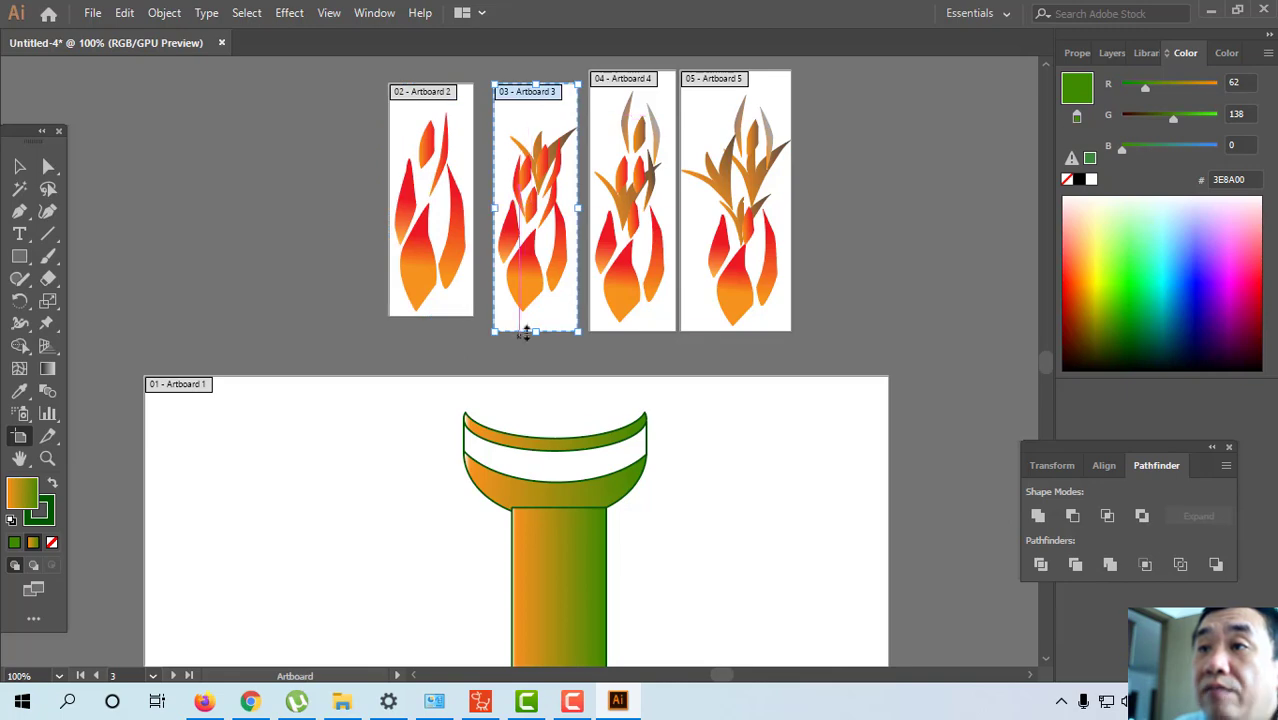
pyautogui.moveTo(537, 327); pyautogui.dragTo(535, 318)
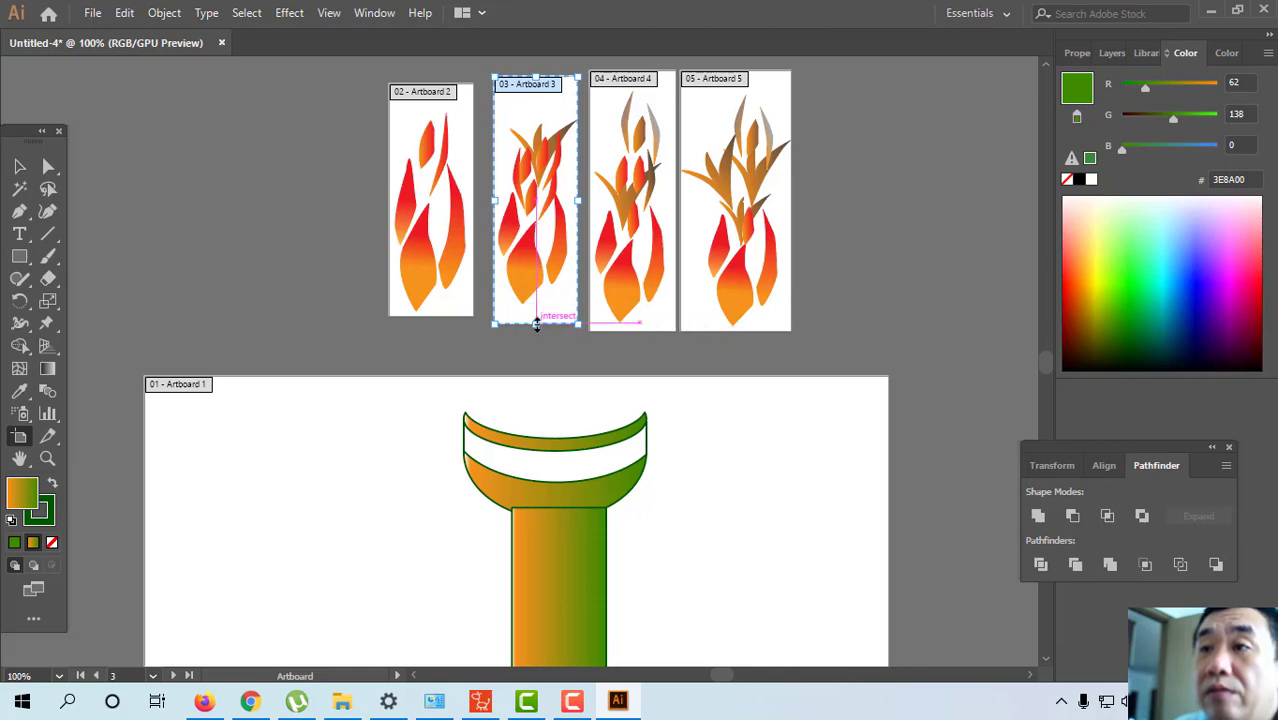
pyautogui.moveTo(535, 322); pyautogui.dragTo(535, 307)
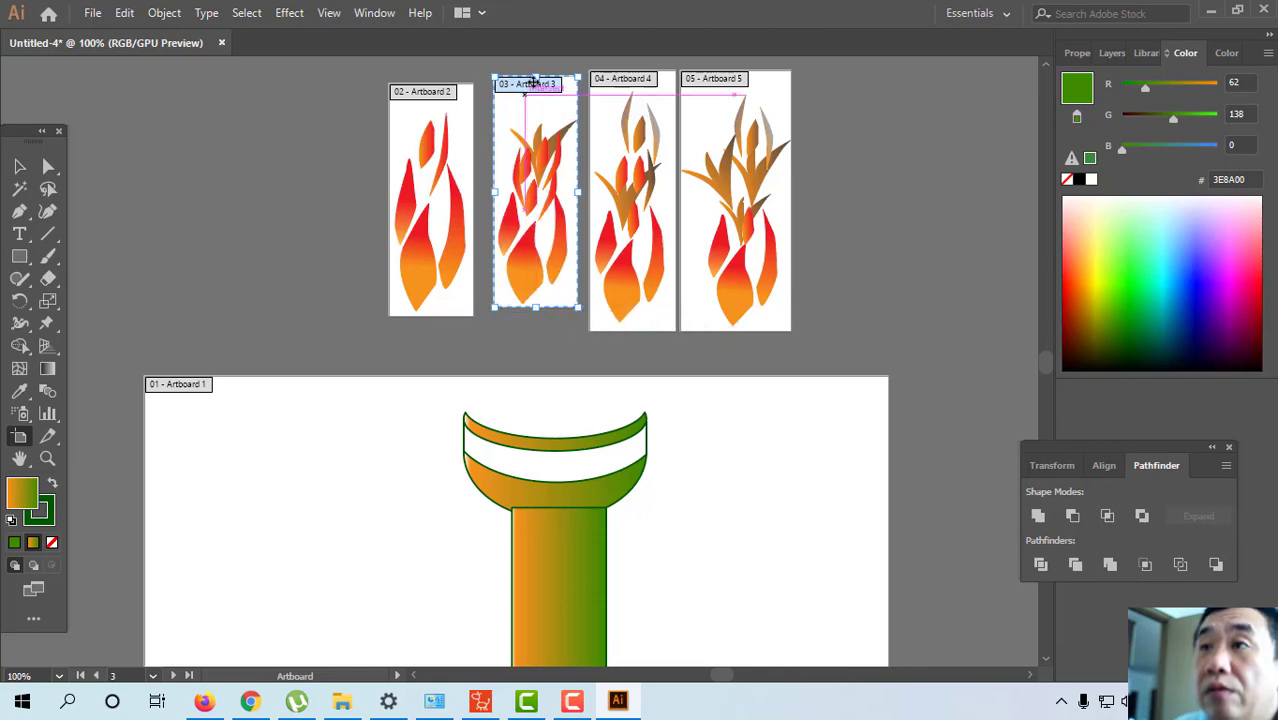
pyautogui.moveTo(537, 75); pyautogui.dragTo(540, 113)
# Trim the top and bottom edges of the third and fourth fires' artboards closer to the flames.
pyautogui.click(633, 73)
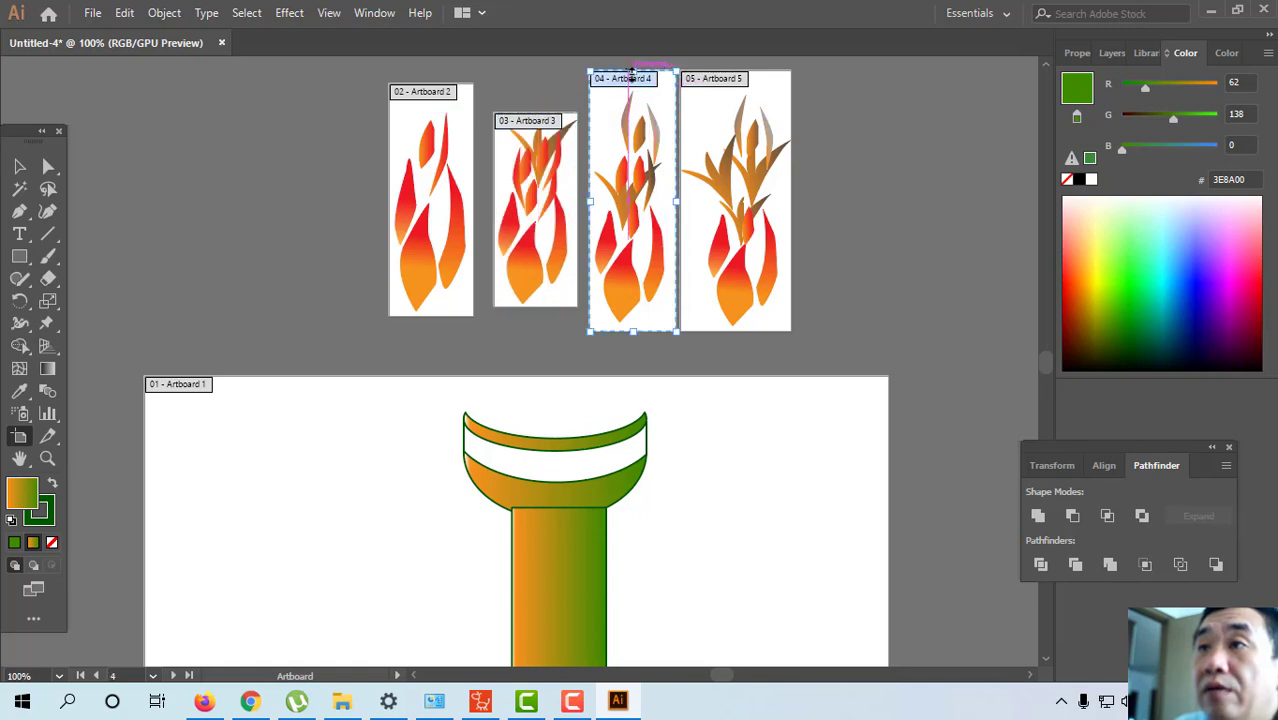
pyautogui.moveTo(633, 73); pyautogui.dragTo(633, 86)
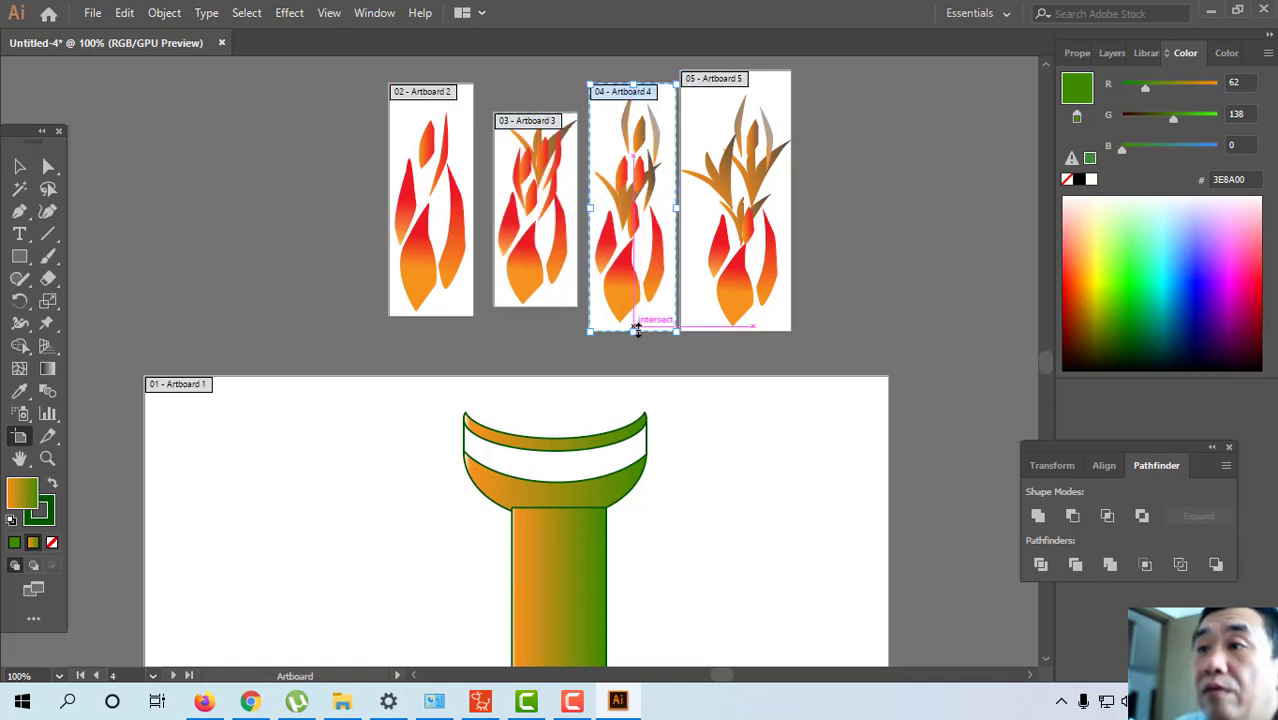
pyautogui.moveTo(634, 331); pyautogui.dragTo(633, 327)
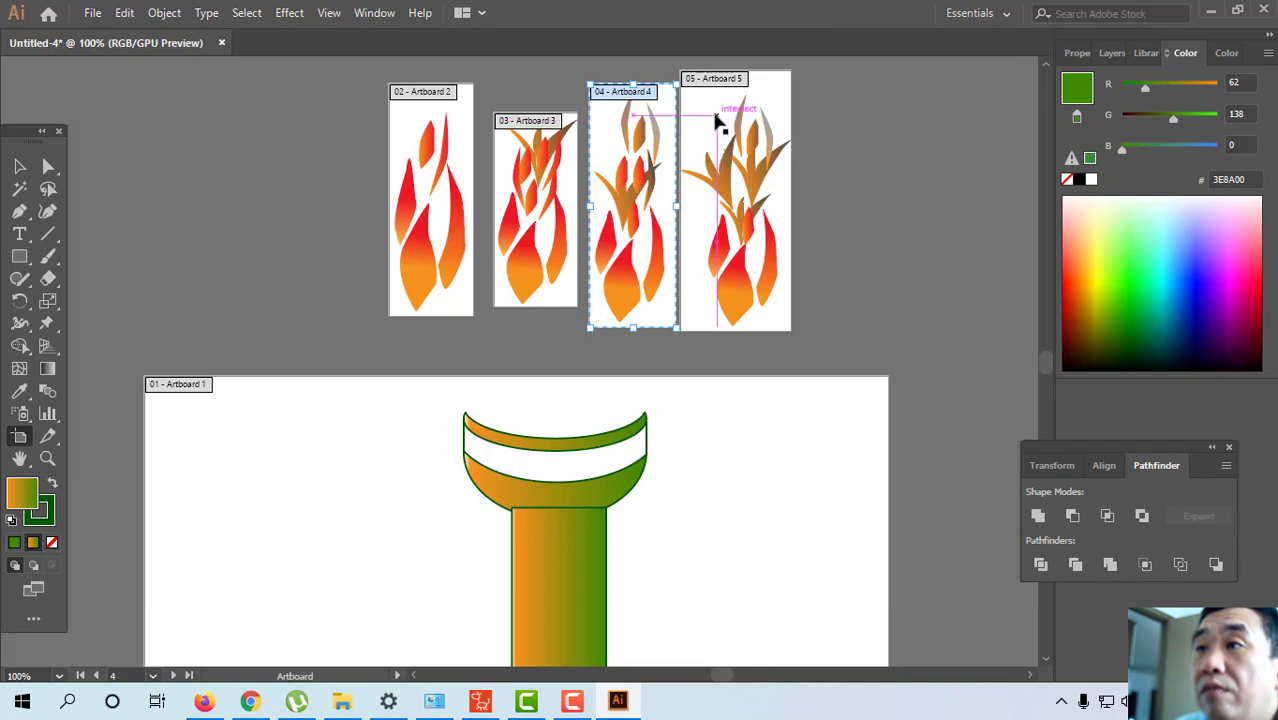
pyautogui.click(728, 77)
pyautogui.moveTo(728, 77)
pyautogui.mouseDown()
pyautogui.moveTo(736, 112)
pyautogui.moveTo(736, 80)
pyautogui.moveTo(736, 92)
pyautogui.mouseUp()
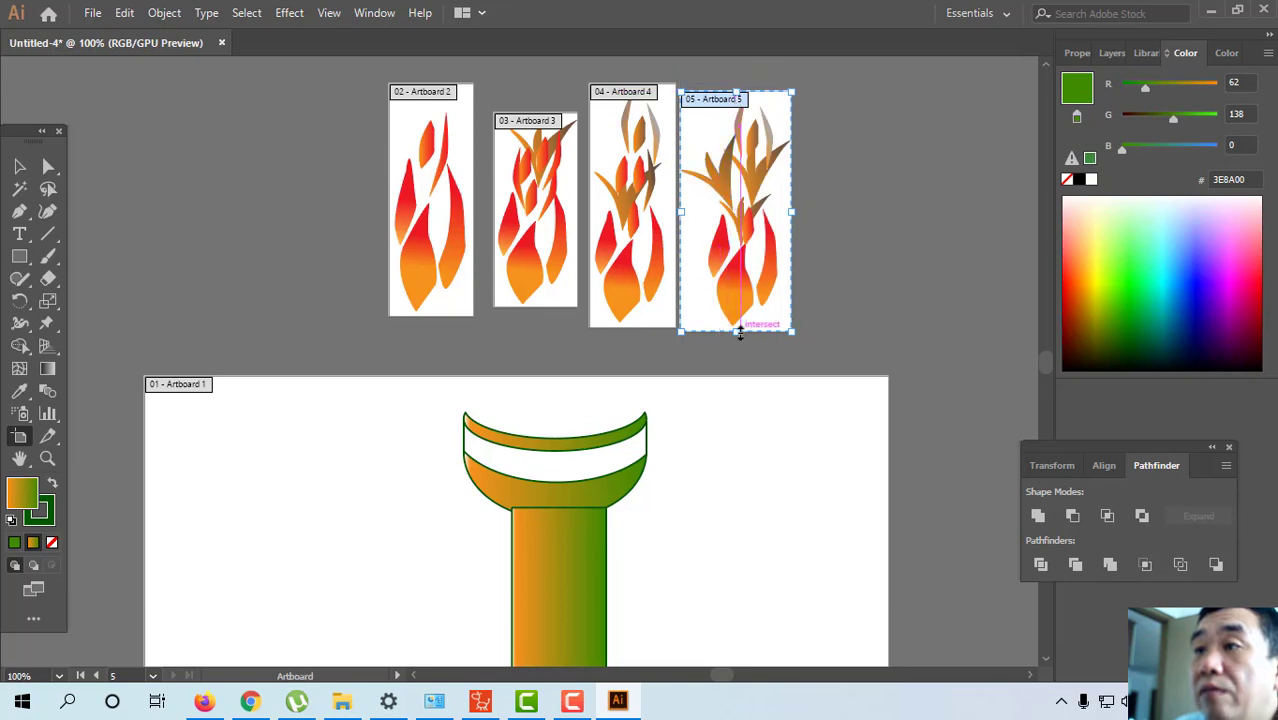
pyautogui.moveTo(740, 333); pyautogui.dragTo(740, 326)
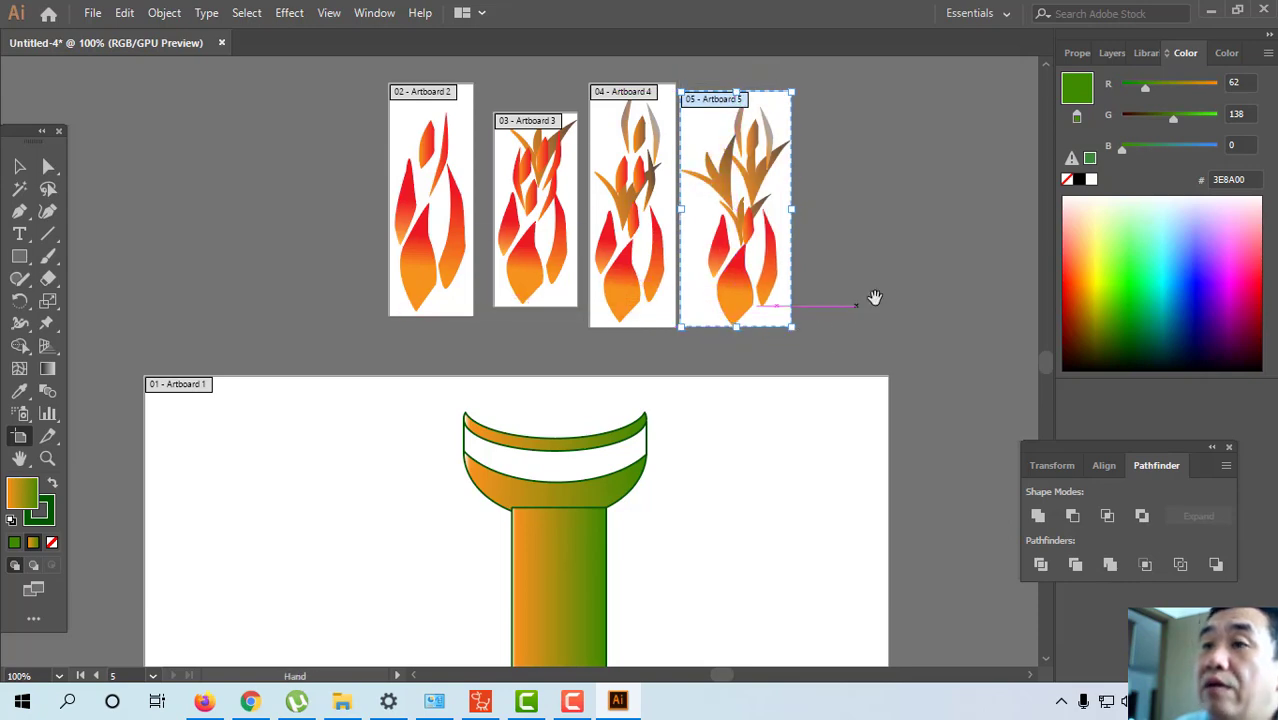
# Shrink the torch's artboard on all four sides so it closely surrounds the container and handle.
pyautogui.moveTo(873, 297); pyautogui.dragTo(852, 115)
pyautogui.click(493, 172)
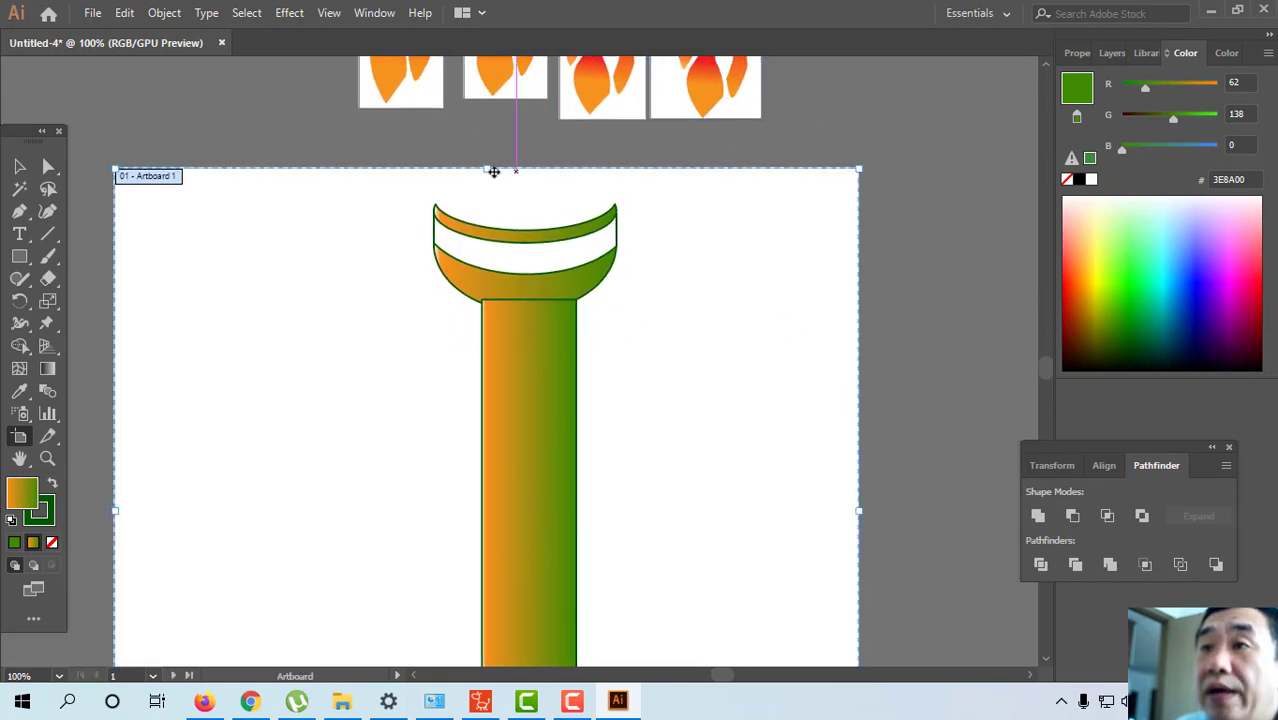
pyautogui.moveTo(489, 172); pyautogui.dragTo(488, 205)
pyautogui.scroll(-3, 770, 285)
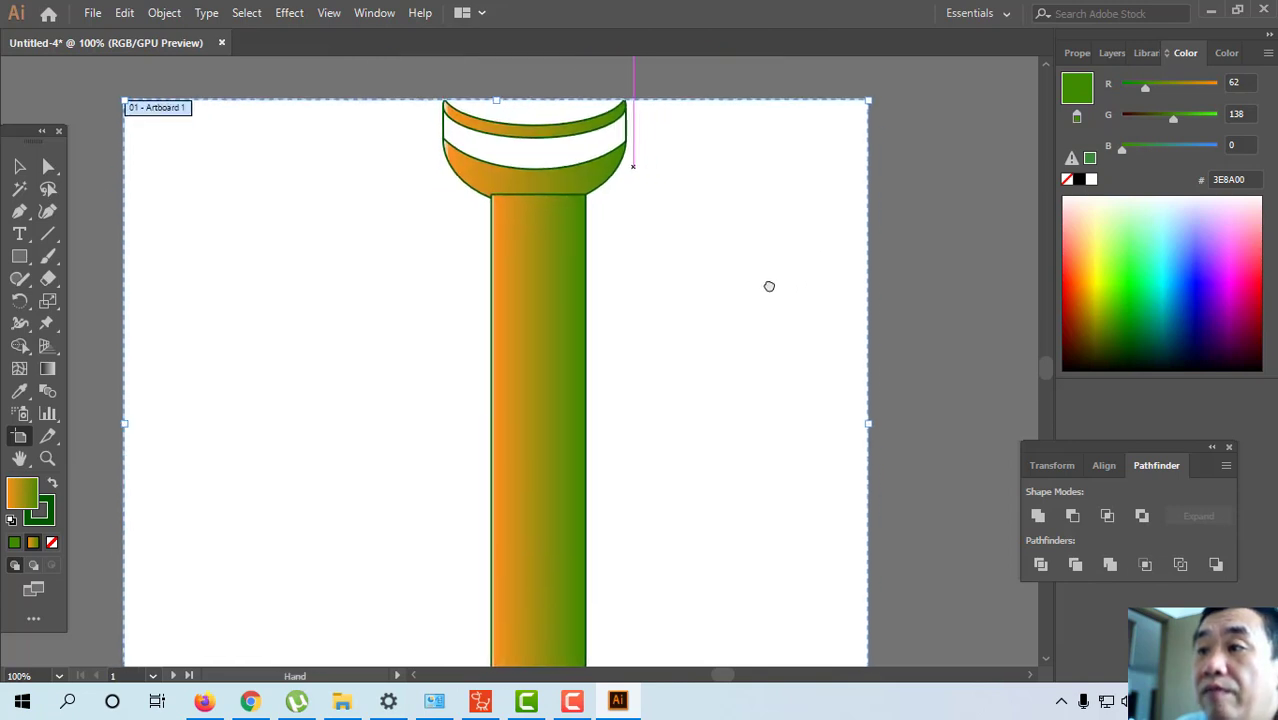
pyautogui.moveTo(864, 393); pyautogui.dragTo(620, 393)
pyautogui.hscroll(-2, 320, 385)
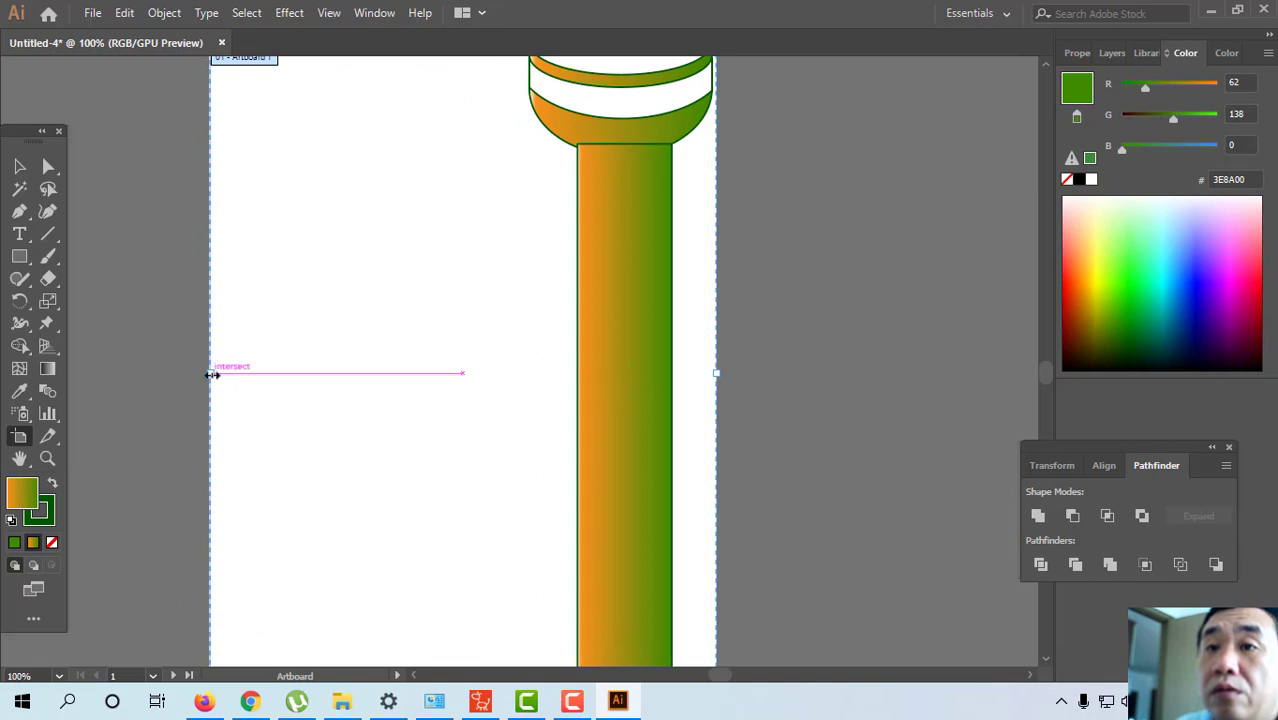
pyautogui.moveTo(213, 372); pyautogui.dragTo(522, 371)
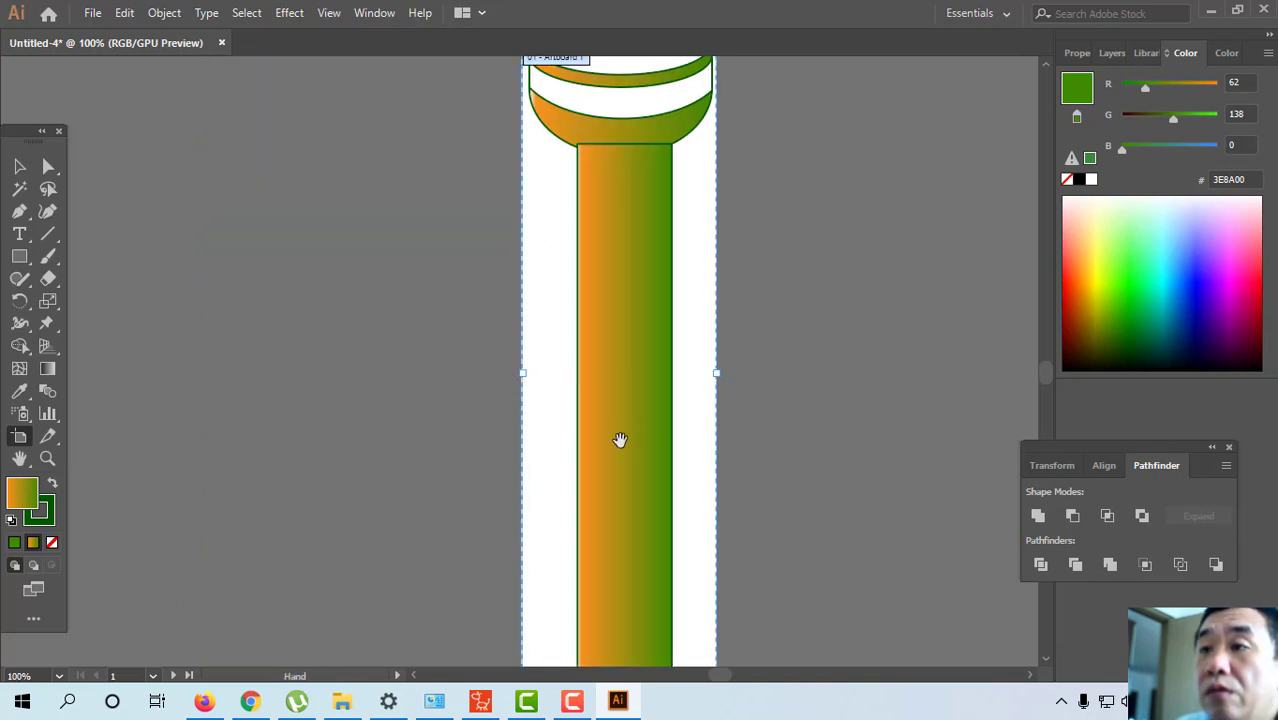
pyautogui.moveTo(619, 437); pyautogui.dragTo(611, 272)
pyautogui.moveTo(573, 527); pyautogui.dragTo(573, 498)
pyautogui.moveTo(749, 348); pyautogui.dragTo(742, 505)
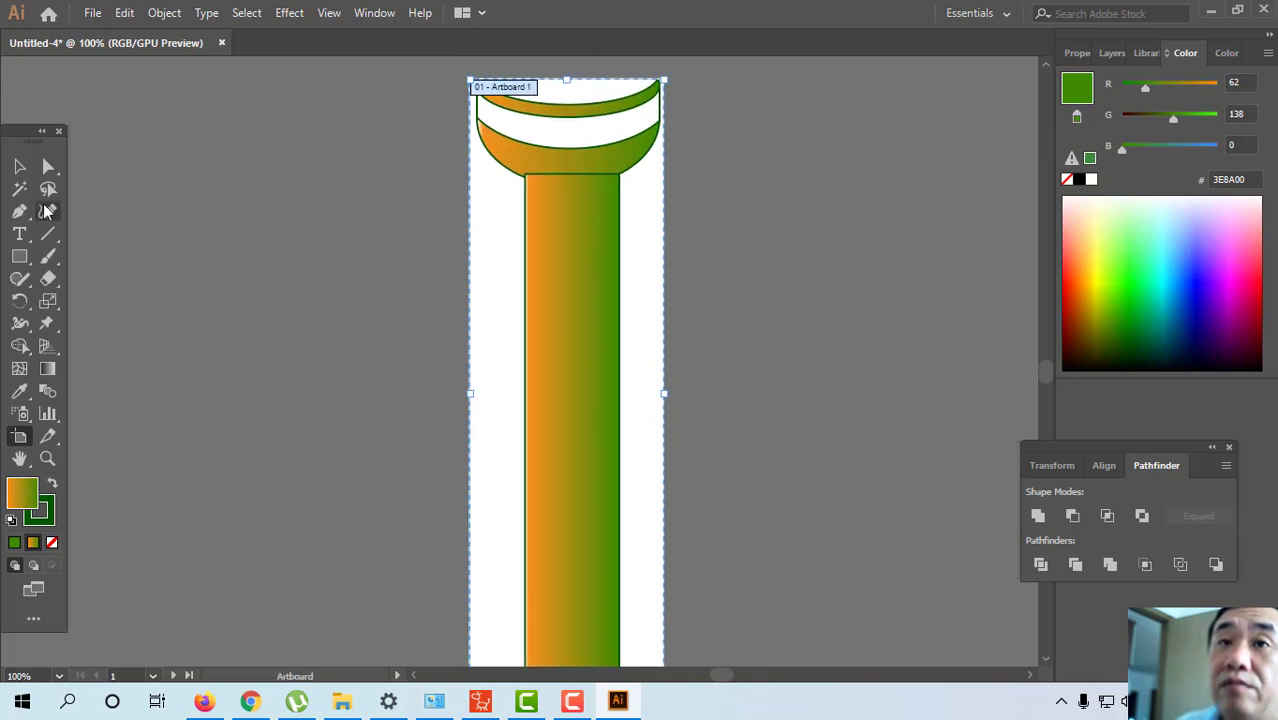
# Scale all the container and handle parts down together to less than half size, and move them to the middle of their artboard.
pyautogui.click(21, 170)
pyautogui.hotkey('ctrl', '-')
pyautogui.hotkey('ctrl', '-')
pyautogui.hotkey('ctrl', '-')
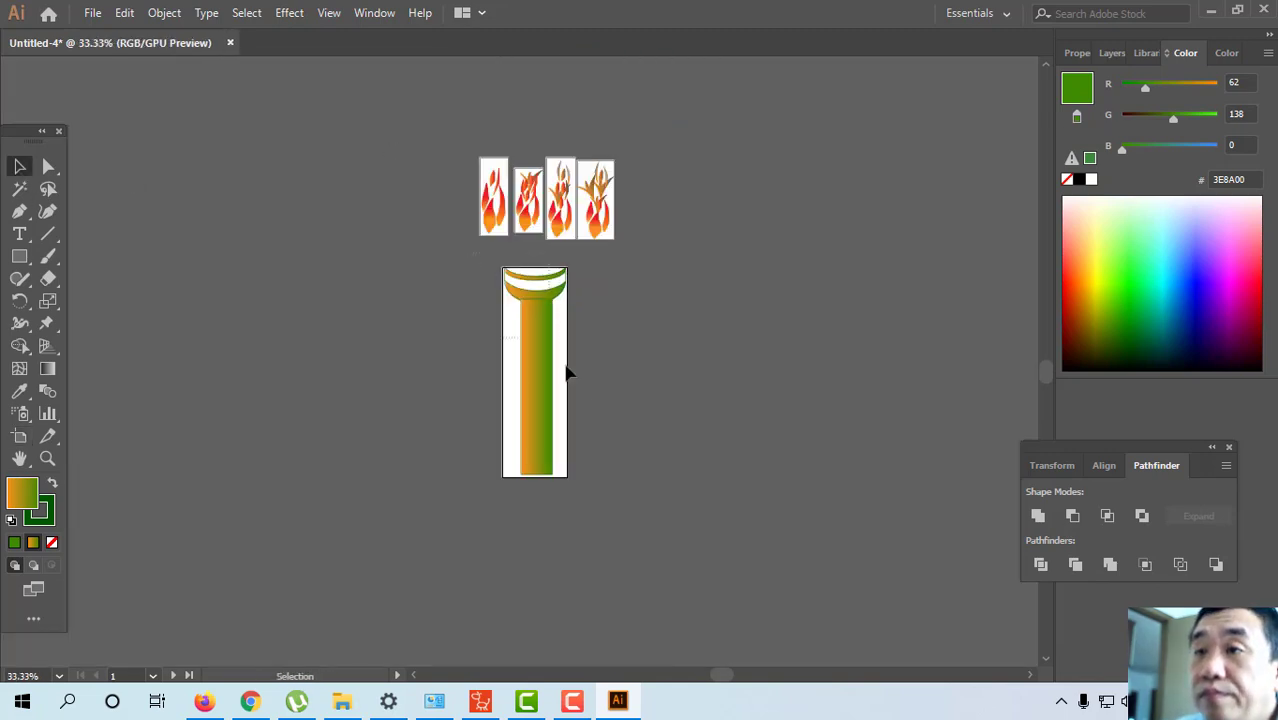
pyautogui.hotkey('ctrl', 'a')
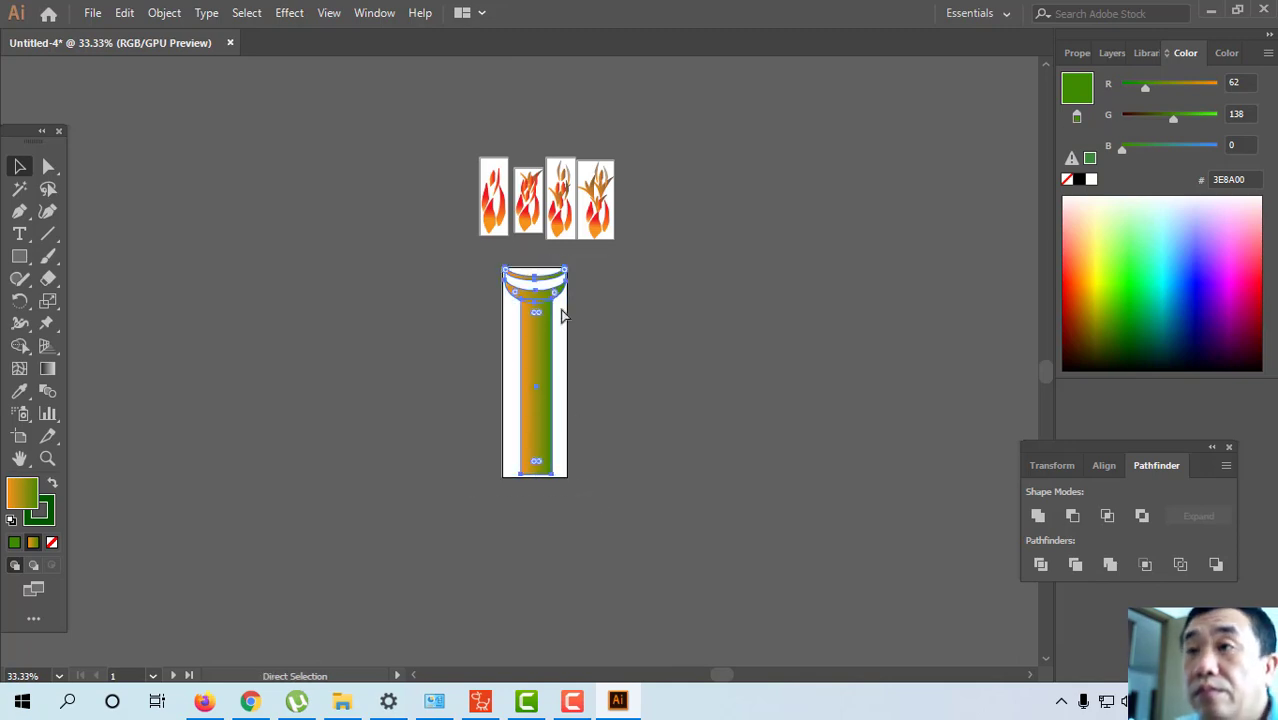
pyautogui.moveTo(566, 270); pyautogui.dragTo(531, 388)
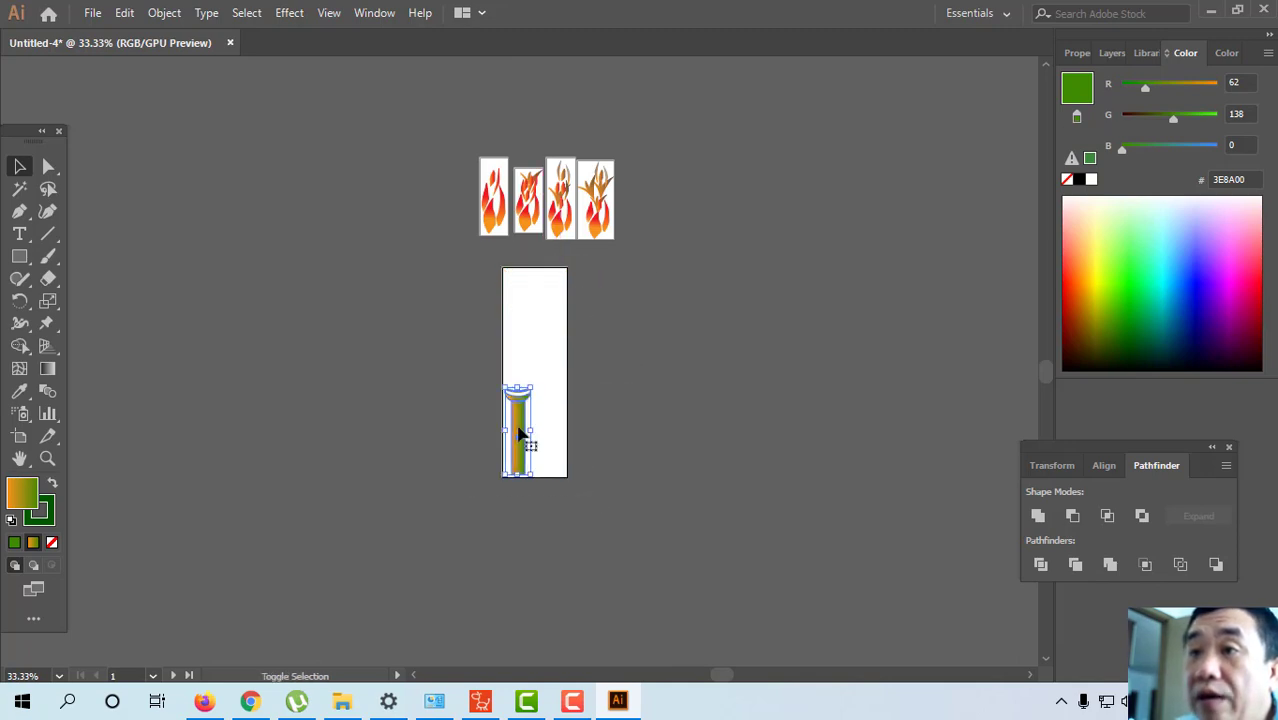
pyautogui.moveTo(519, 432); pyautogui.dragTo(532, 382)
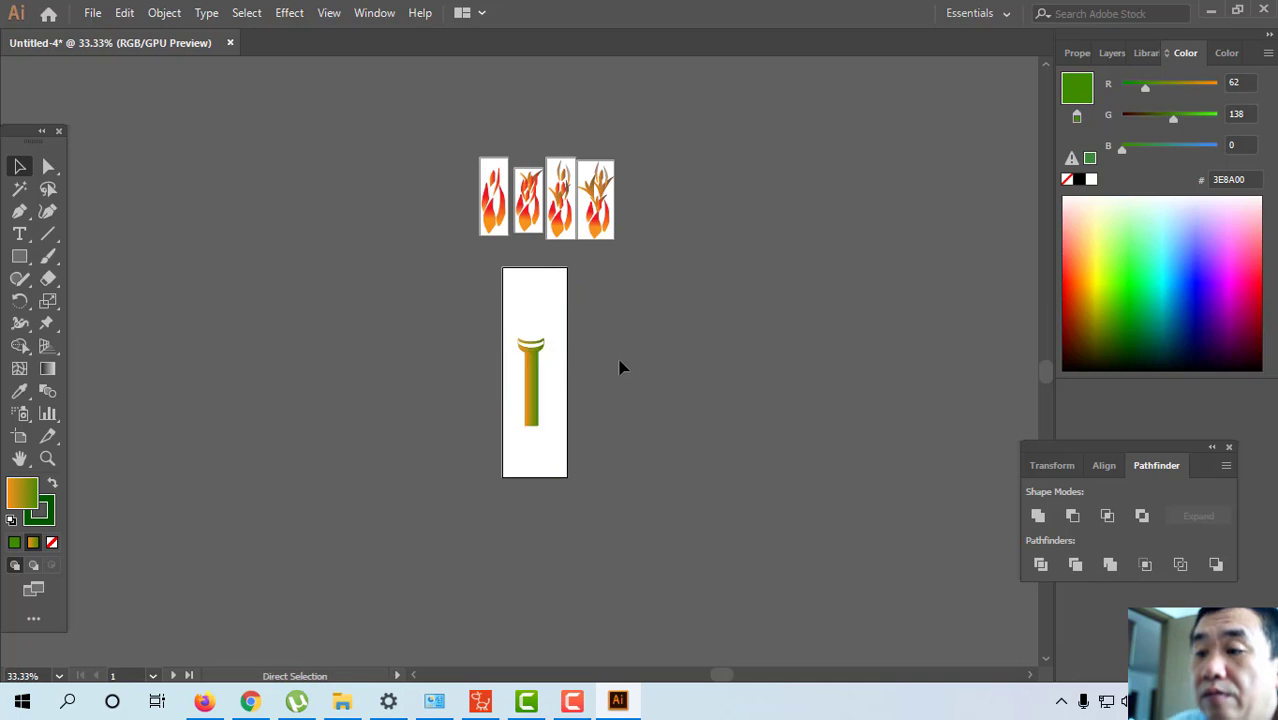
# Fit the torch's artboard tightly around the smaller container and handle by pulling in its left, right, top and bottom edges.
pyautogui.hotkey('ctrl', '=')
pyautogui.hotkey('ctrl', '=')
pyautogui.hotkey('ctrl', '=')
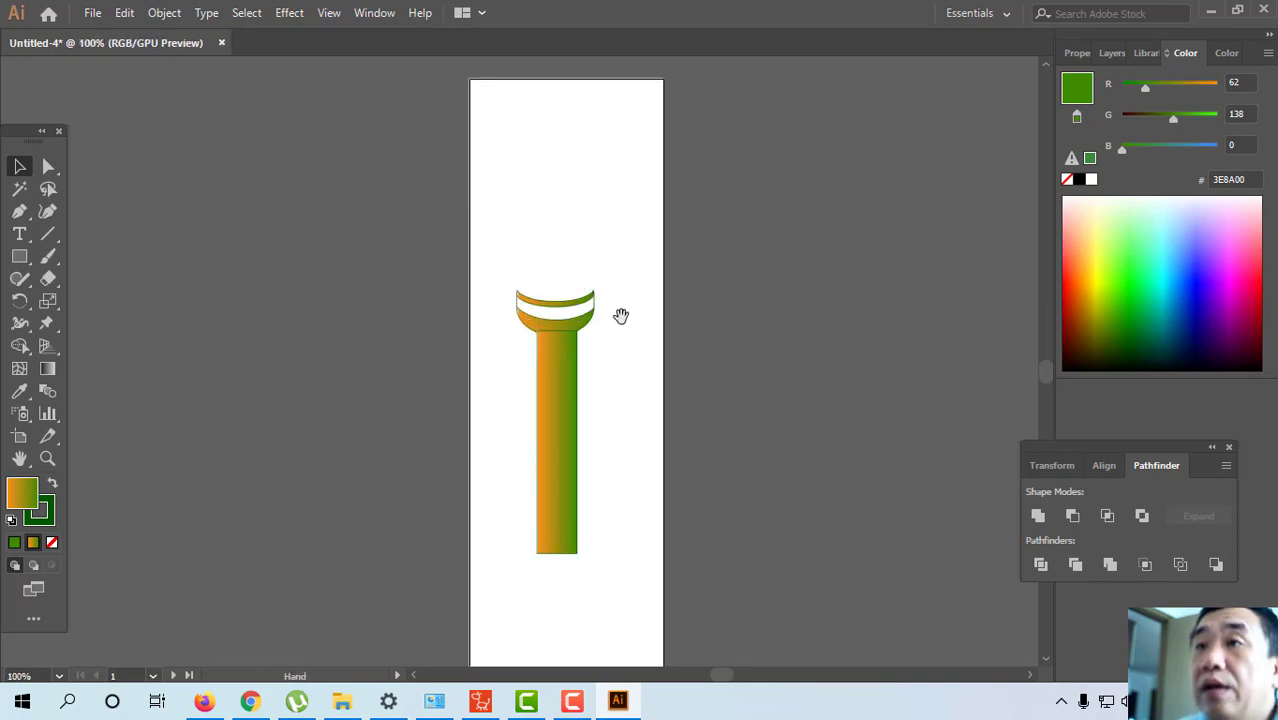
pyautogui.moveTo(620, 316); pyautogui.dragTo(594, 237)
pyautogui.click(17, 435)
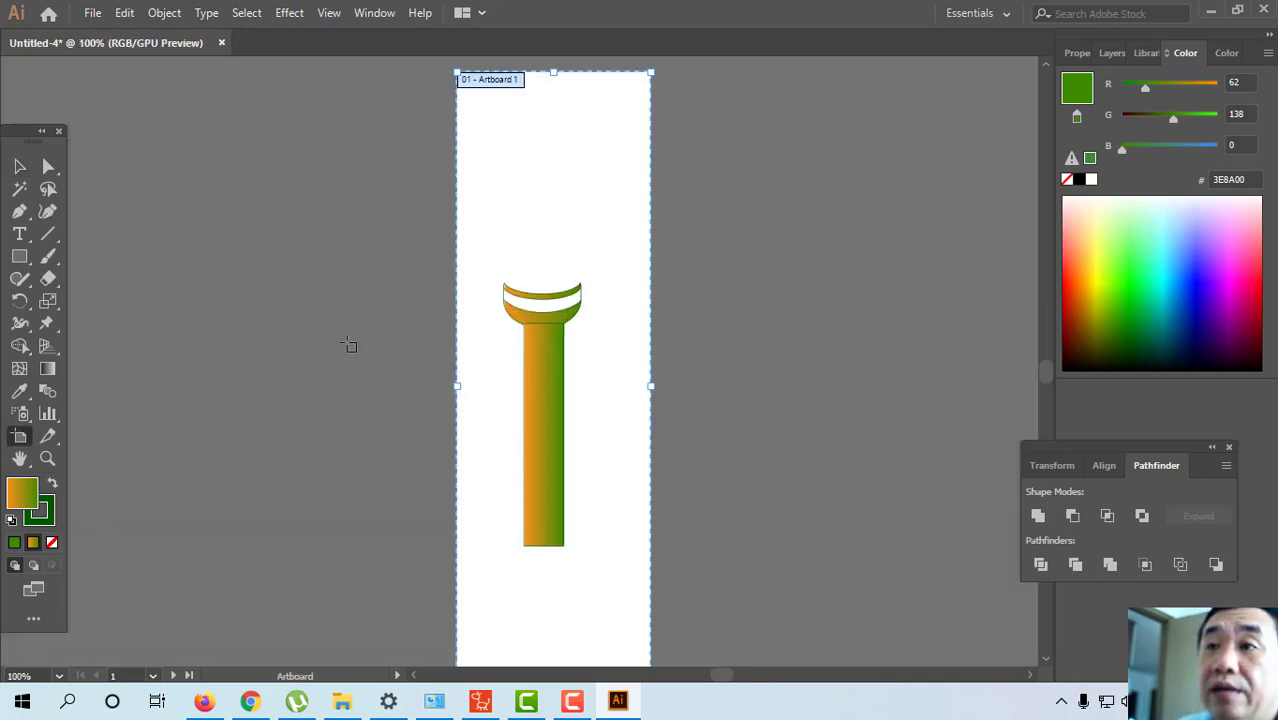
pyautogui.moveTo(457, 392); pyautogui.dragTo(499, 379)
pyautogui.moveTo(653, 387); pyautogui.dragTo(586, 384)
pyautogui.moveTo(541, 76); pyautogui.dragTo(547, 280)
pyautogui.moveTo(681, 413); pyautogui.dragTo(658, 210)
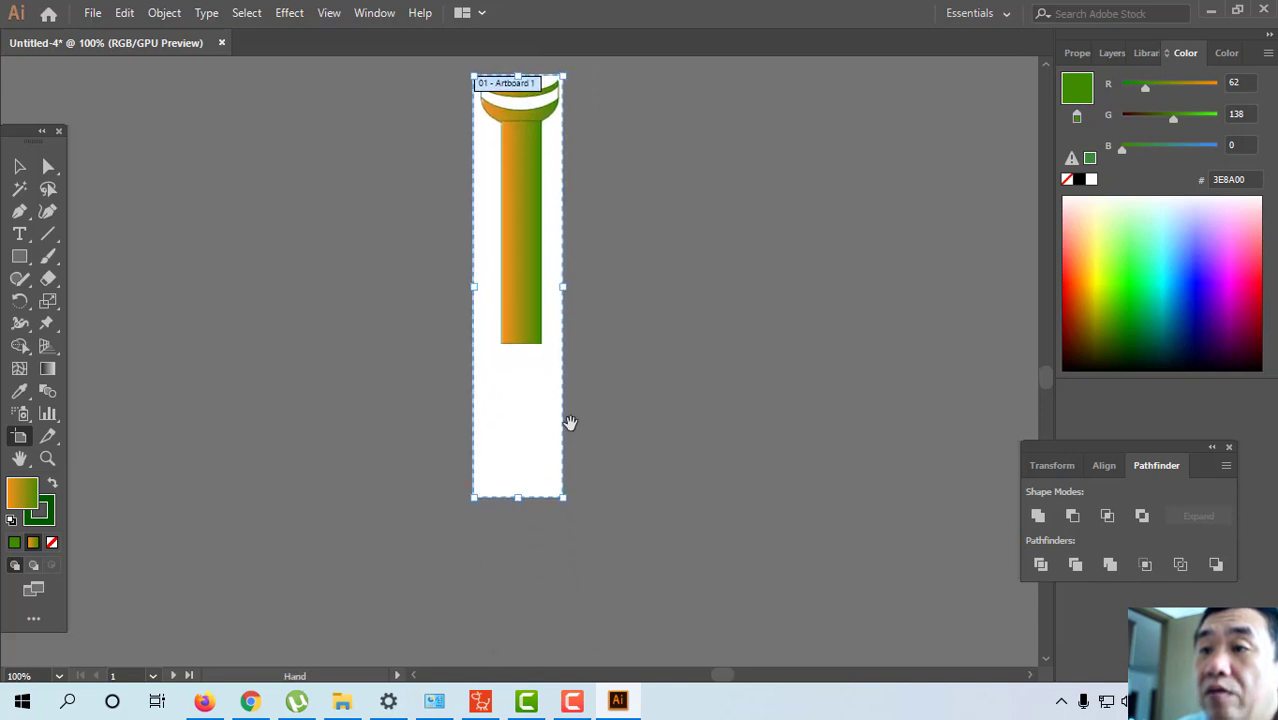
pyautogui.moveTo(518, 492); pyautogui.dragTo(514, 353)
pyautogui.moveTo(670, 206); pyautogui.dragTo(722, 306)
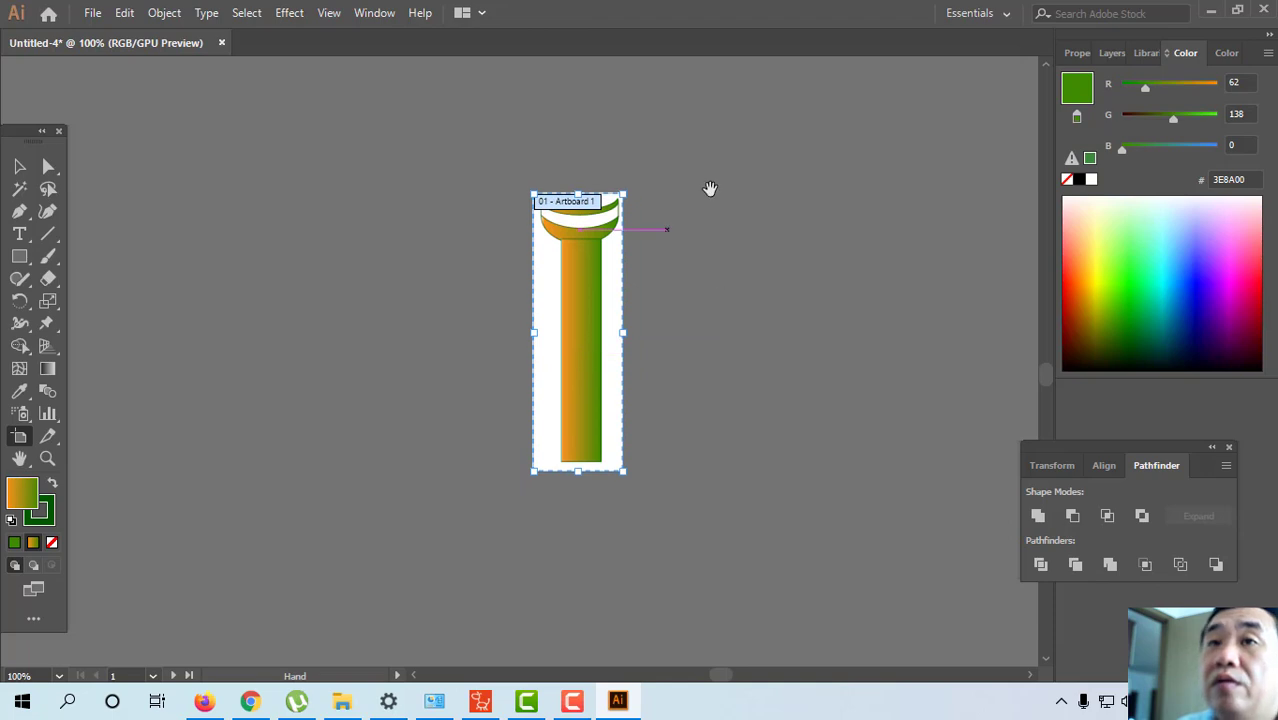
# Begin exporting the document as a file, and create a new folder named Duoc on the Desktop as its destination.
pyautogui.moveTo(696, 56); pyautogui.dragTo(645, 345)
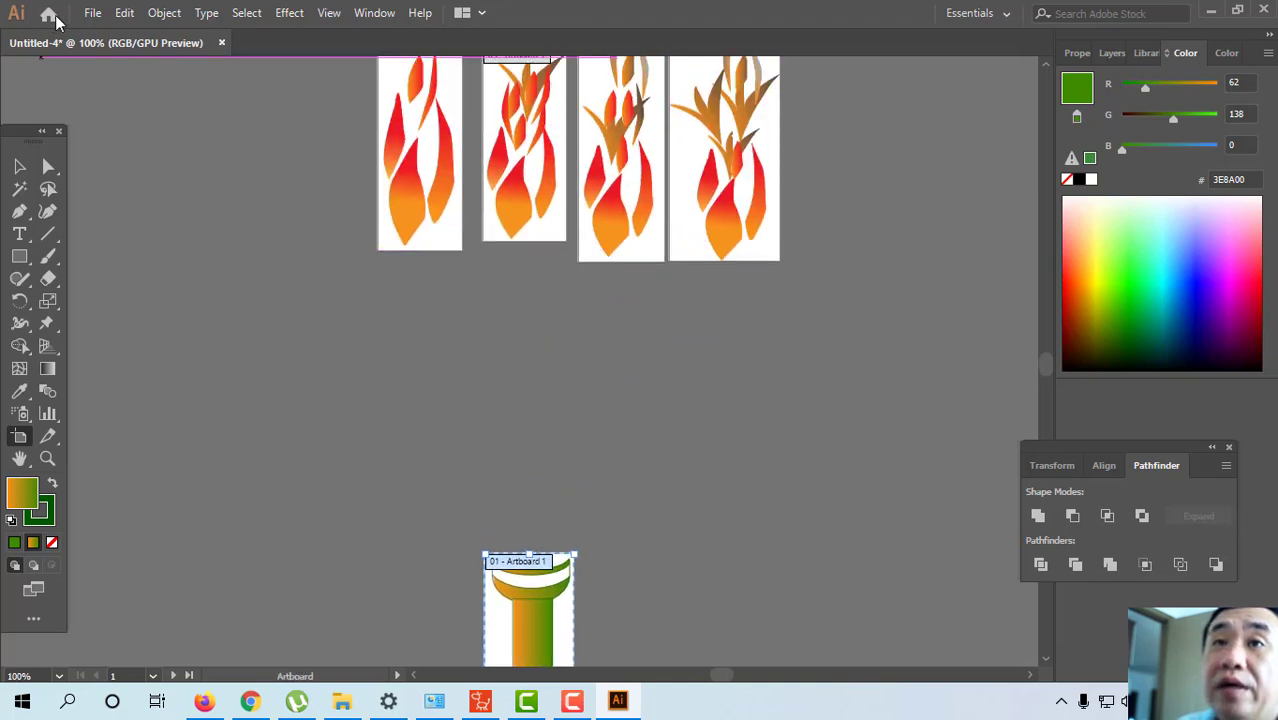
pyautogui.click(92, 13)
pyautogui.moveTo(158, 345)
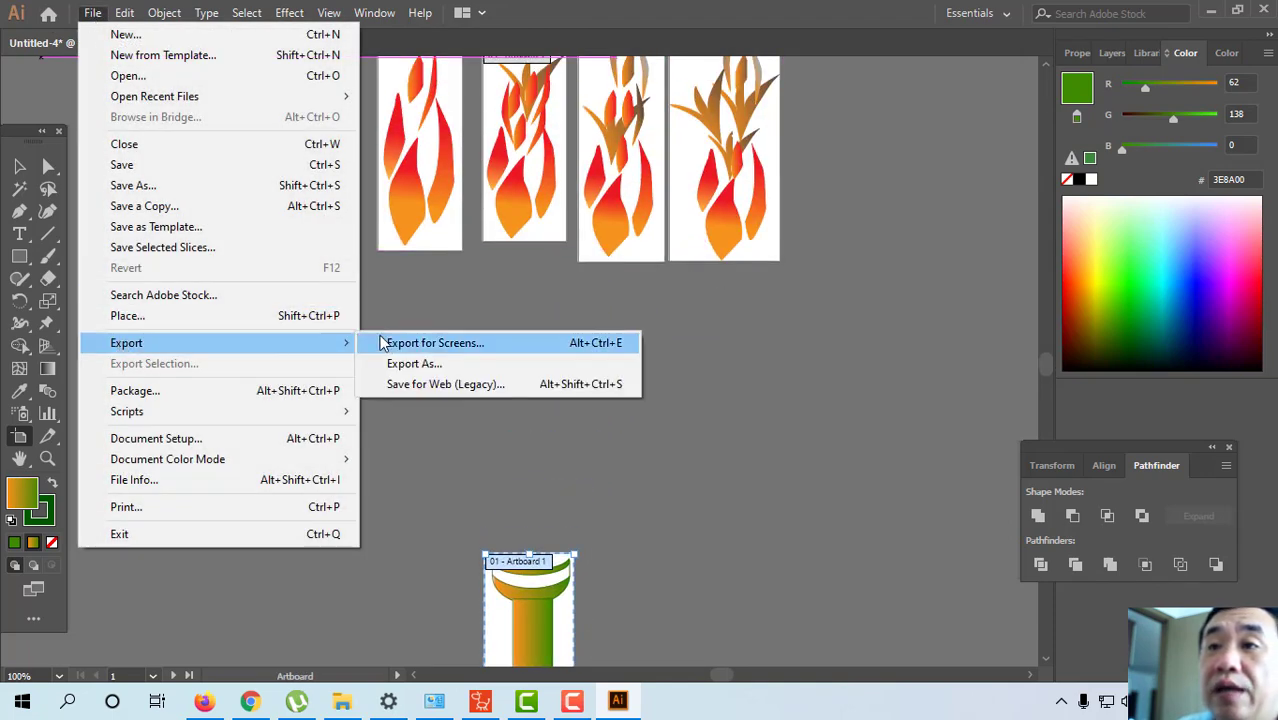
pyautogui.click(400, 363)
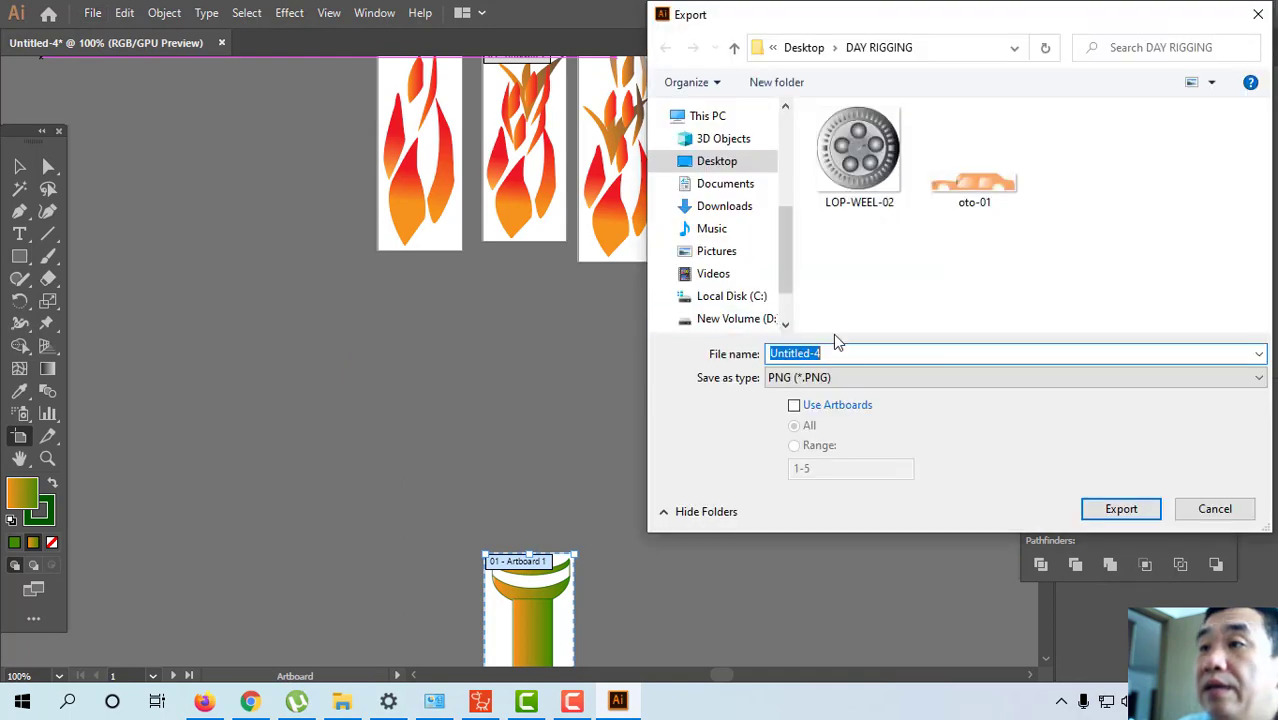
pyautogui.click(804, 47)
pyautogui.rightClick(830, 220)
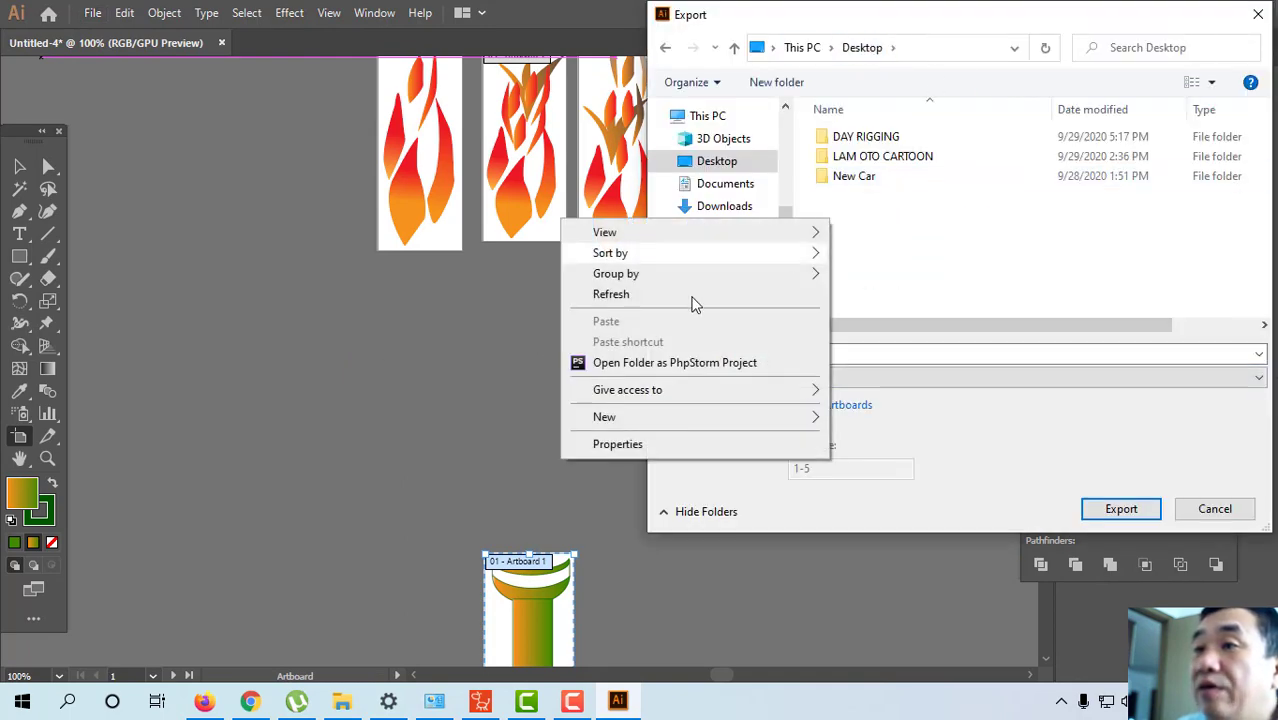
pyautogui.click(840, 425)
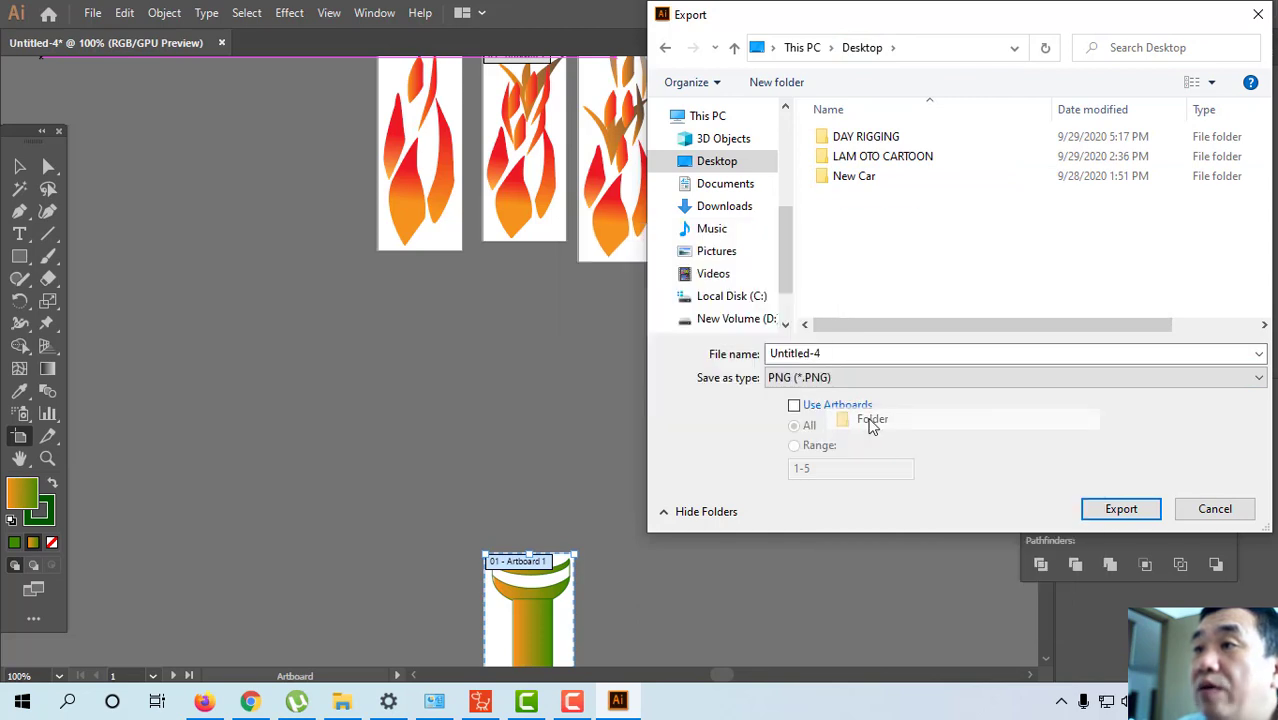
pyautogui.press('BackSpace')
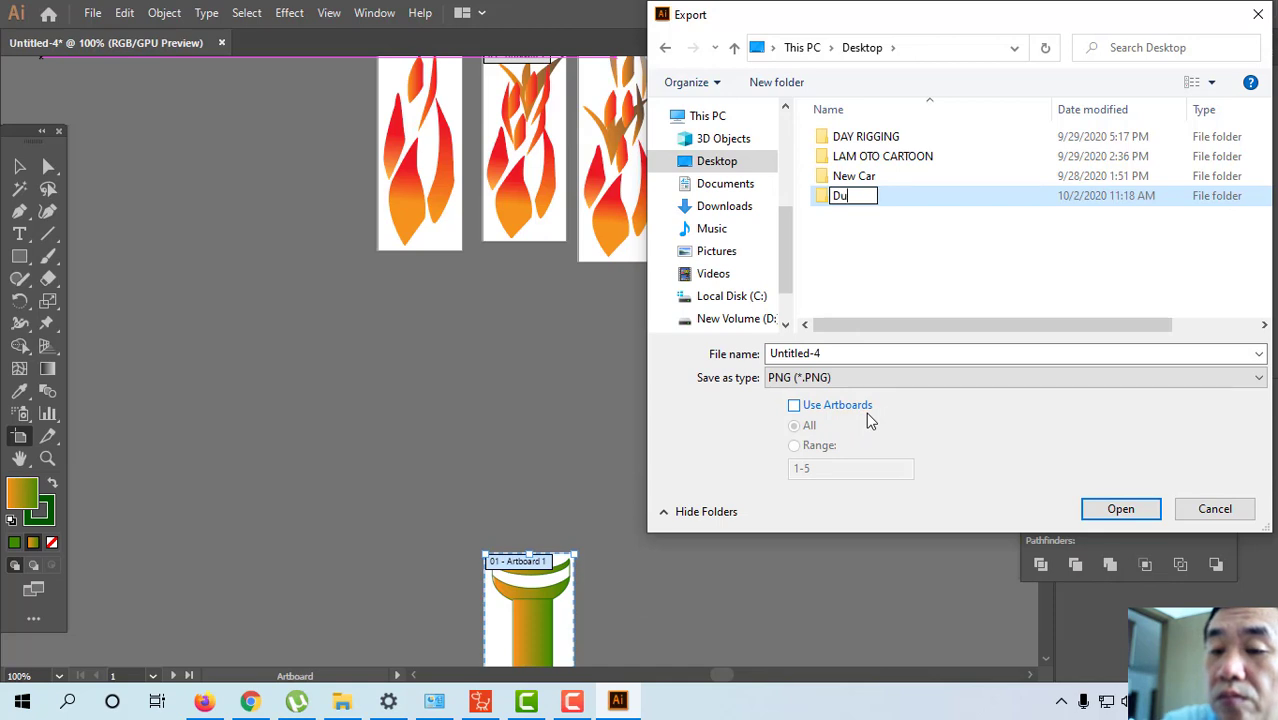
pyautogui.write('Duoc')
pyautogui.click(890, 240)
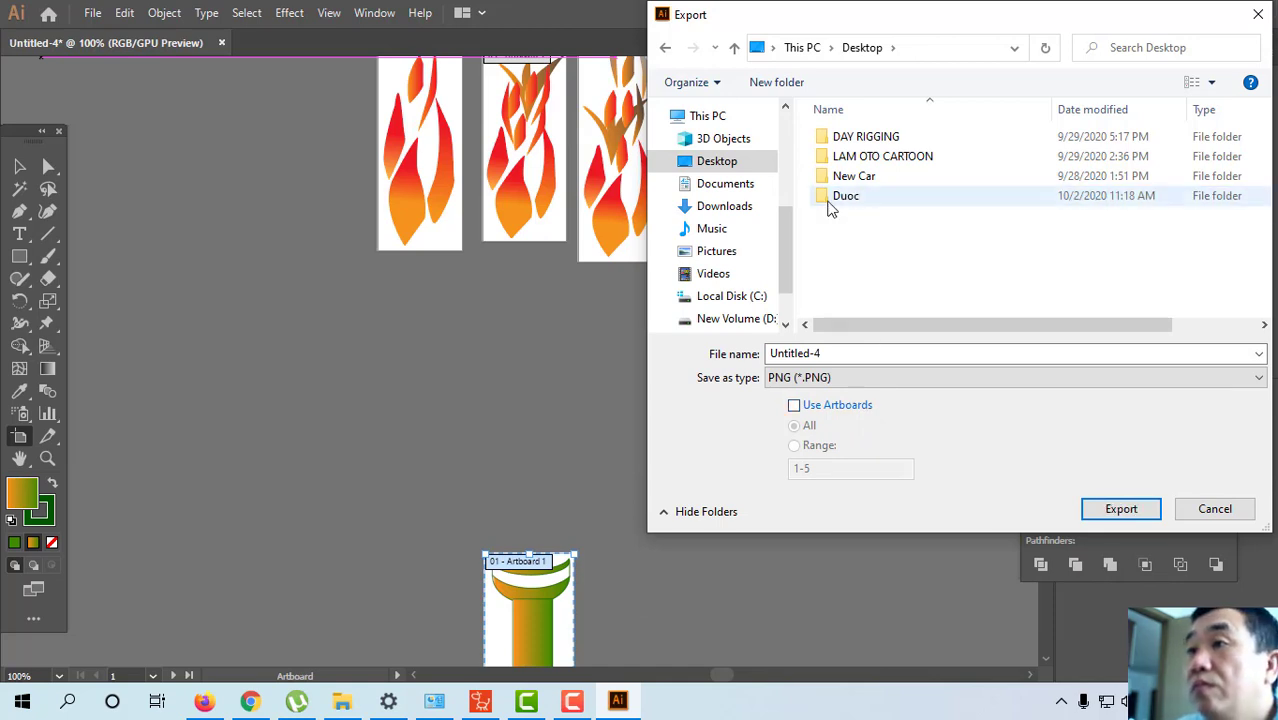
# Export artboards 1-5 as separate PNG files named duoc into the Duoc folder, at High (300 ppi) with a transparent background.
pyautogui.doubleClick(830, 205)
pyautogui.click(800, 352)
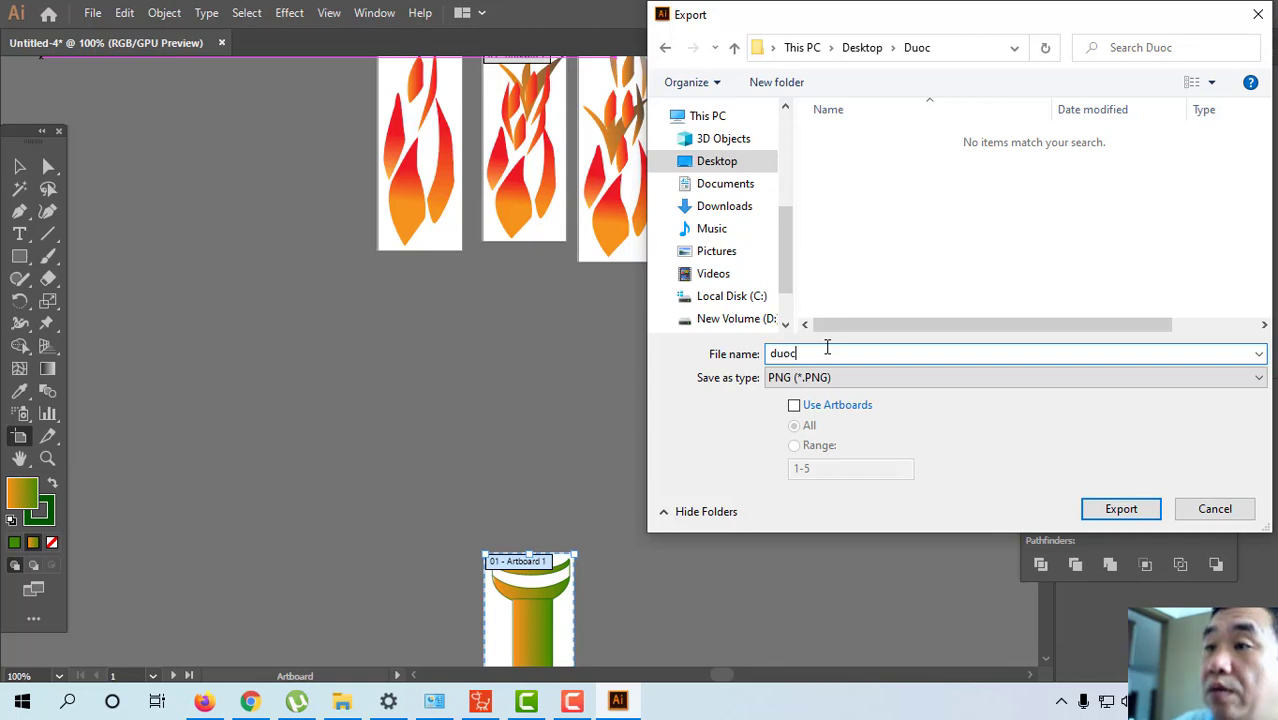
pyautogui.click(796, 407)
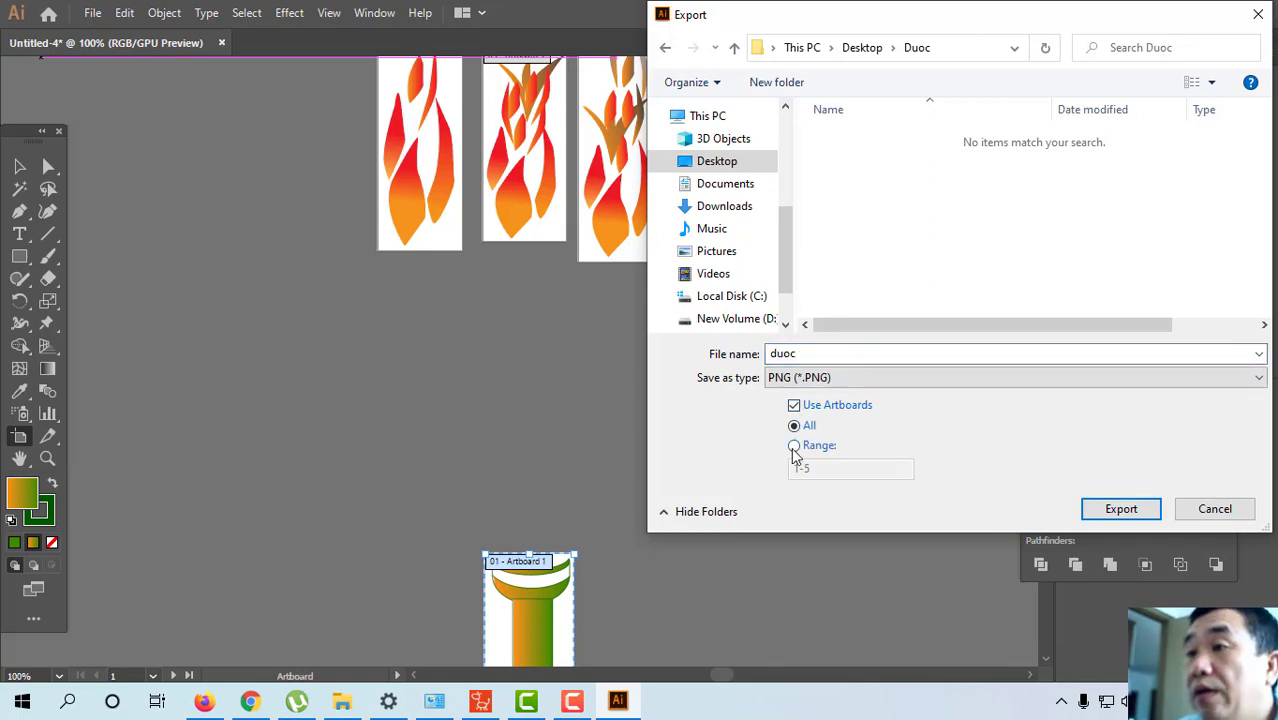
pyautogui.click(794, 447)
pyautogui.moveTo(973, 28); pyautogui.dragTo(724, 28)
pyautogui.click(870, 510)
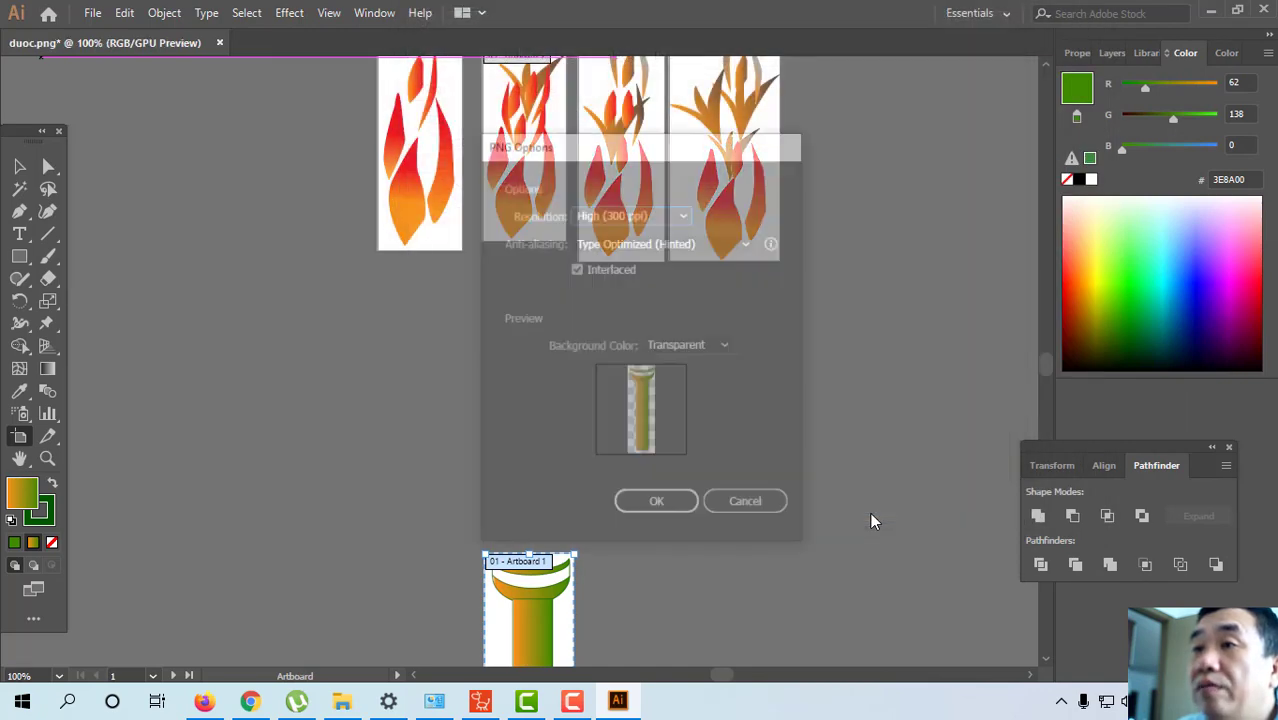
pyautogui.click(657, 505)
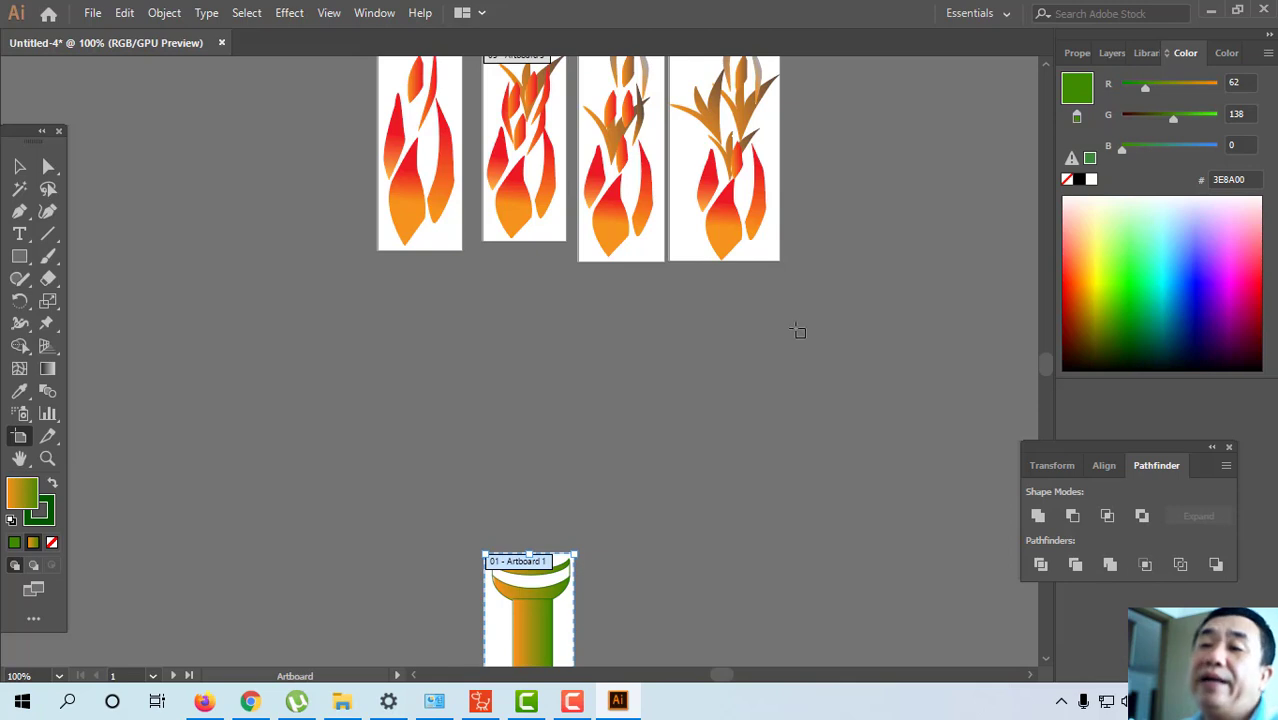
# Minimize the drawing program and open the Duoc folder on the Desktop to check the exported images.
pyautogui.click(1207, 12)
pyautogui.click(1172, 12)
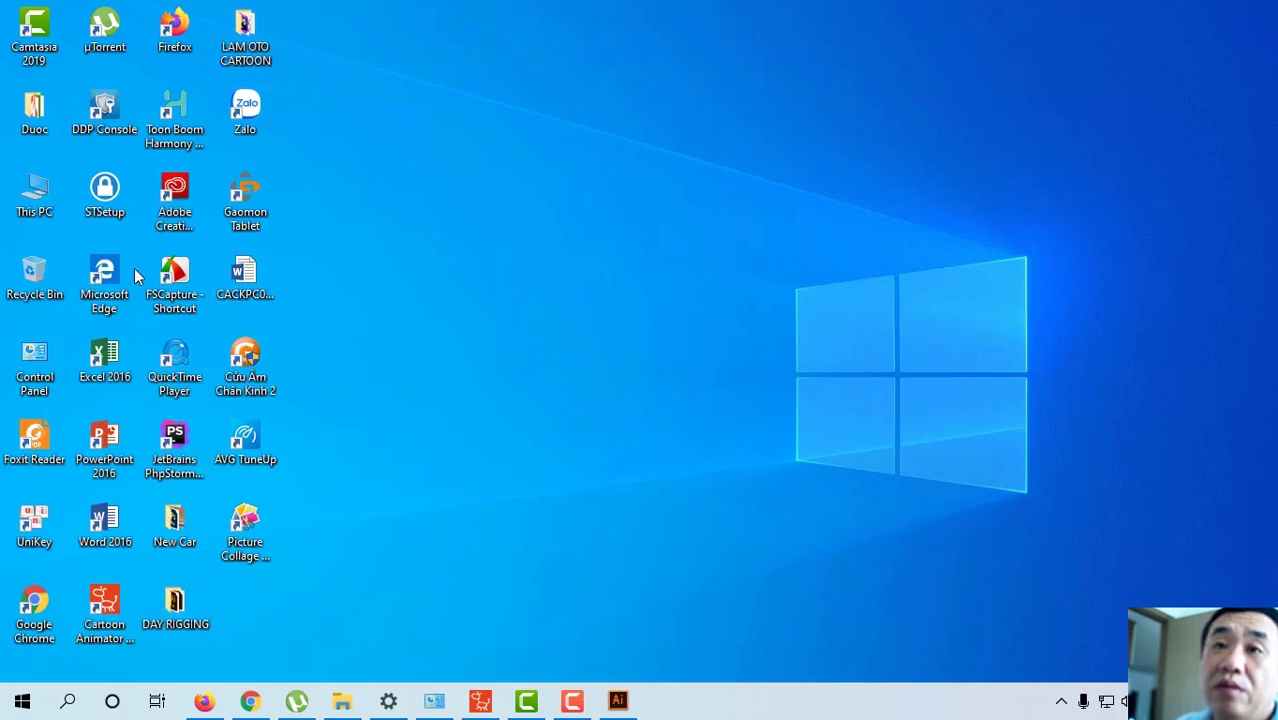
pyautogui.doubleClick(34, 112)
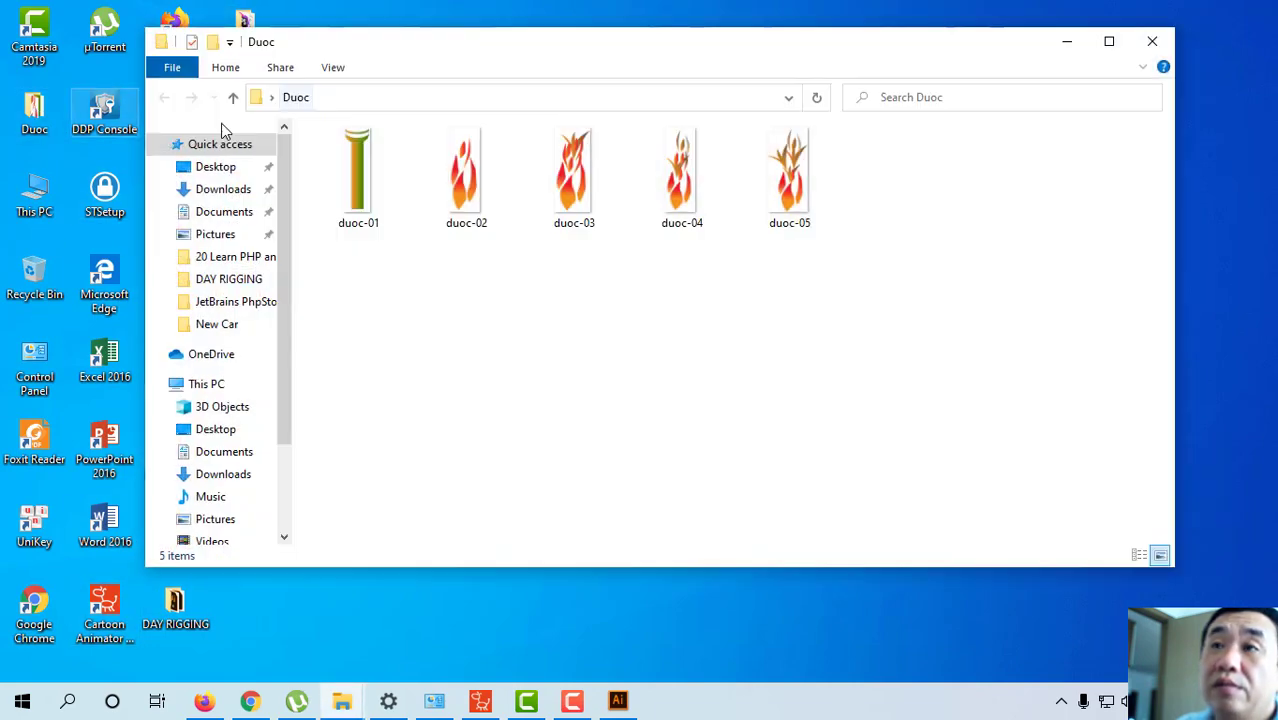
pyautogui.moveTo(582, 57); pyautogui.dragTo(757, 56)
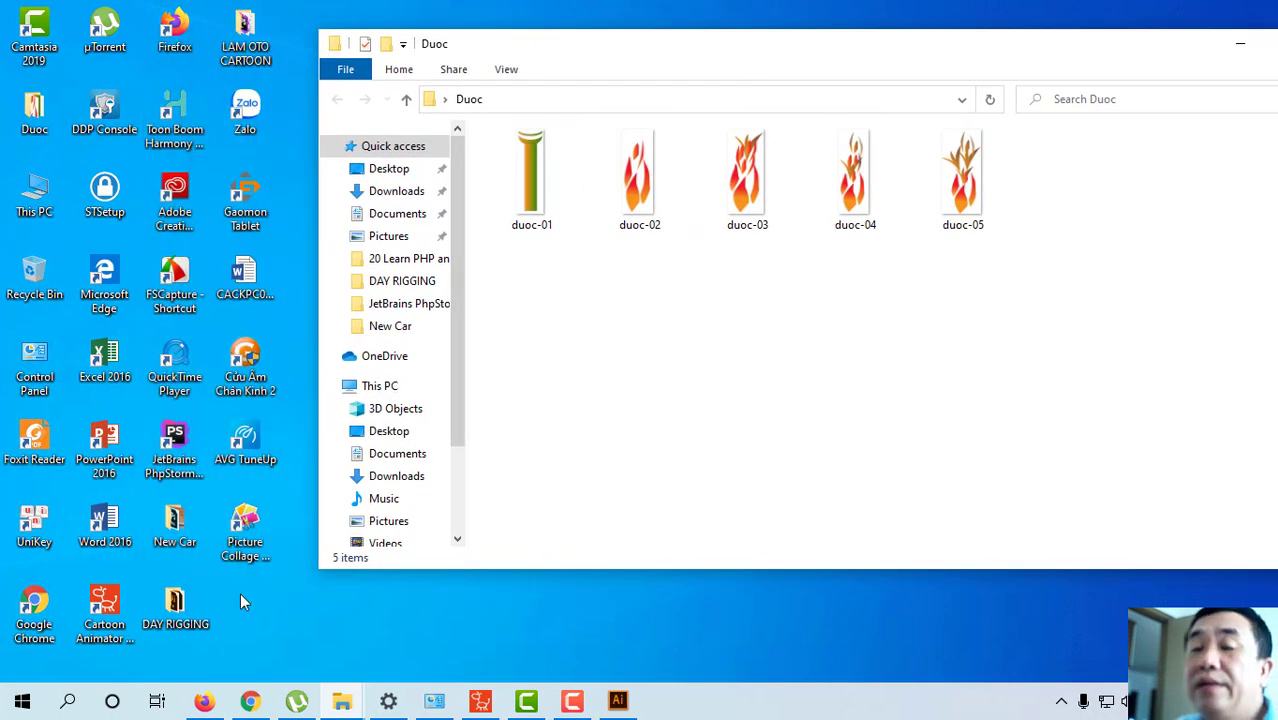
# Start Adobe Photoshop 2020 and open all five images, duoc-01 to duoc-05, from the Duoc folder on the Desktop.
pyautogui.click(22, 701)
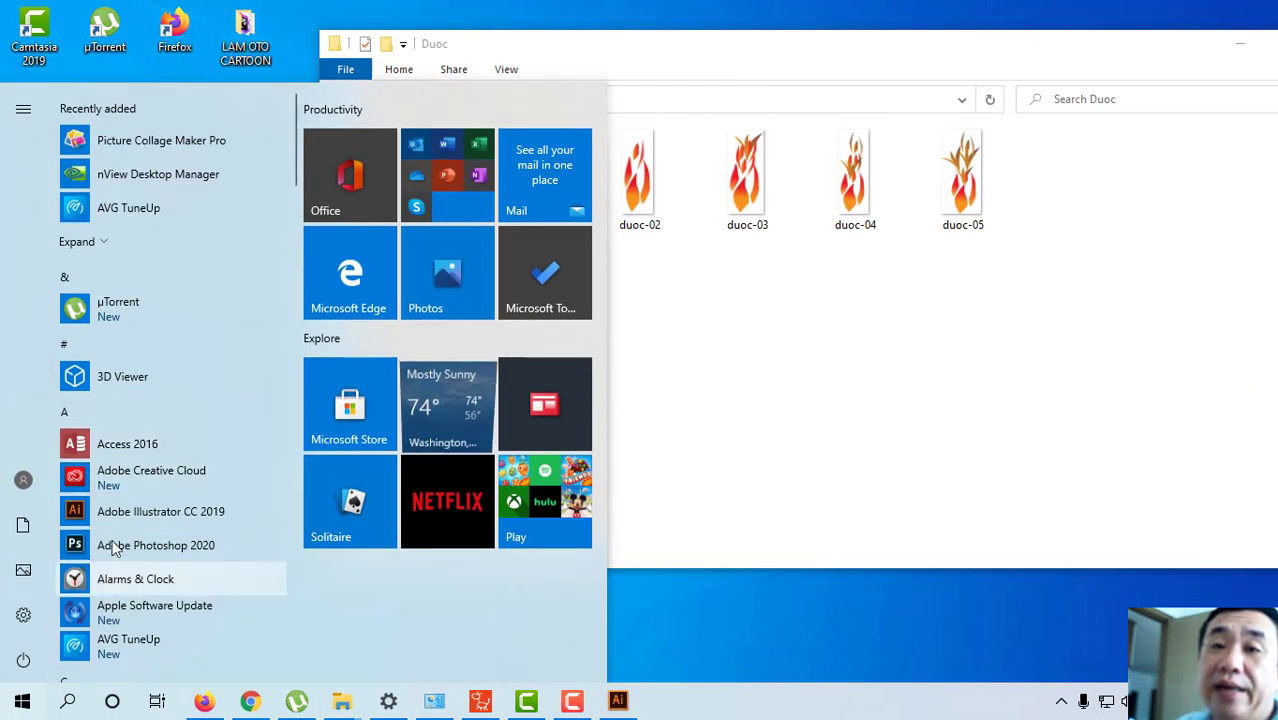
pyautogui.click(133, 546)
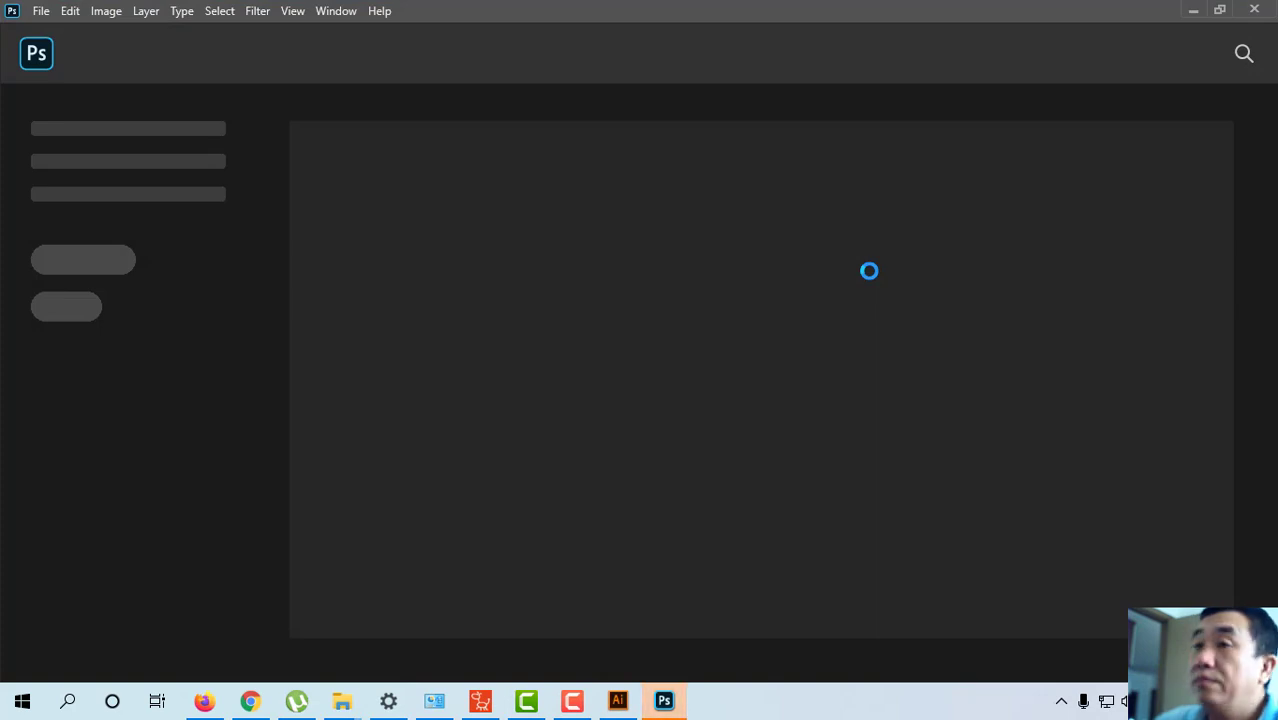
pyautogui.click(41, 11)
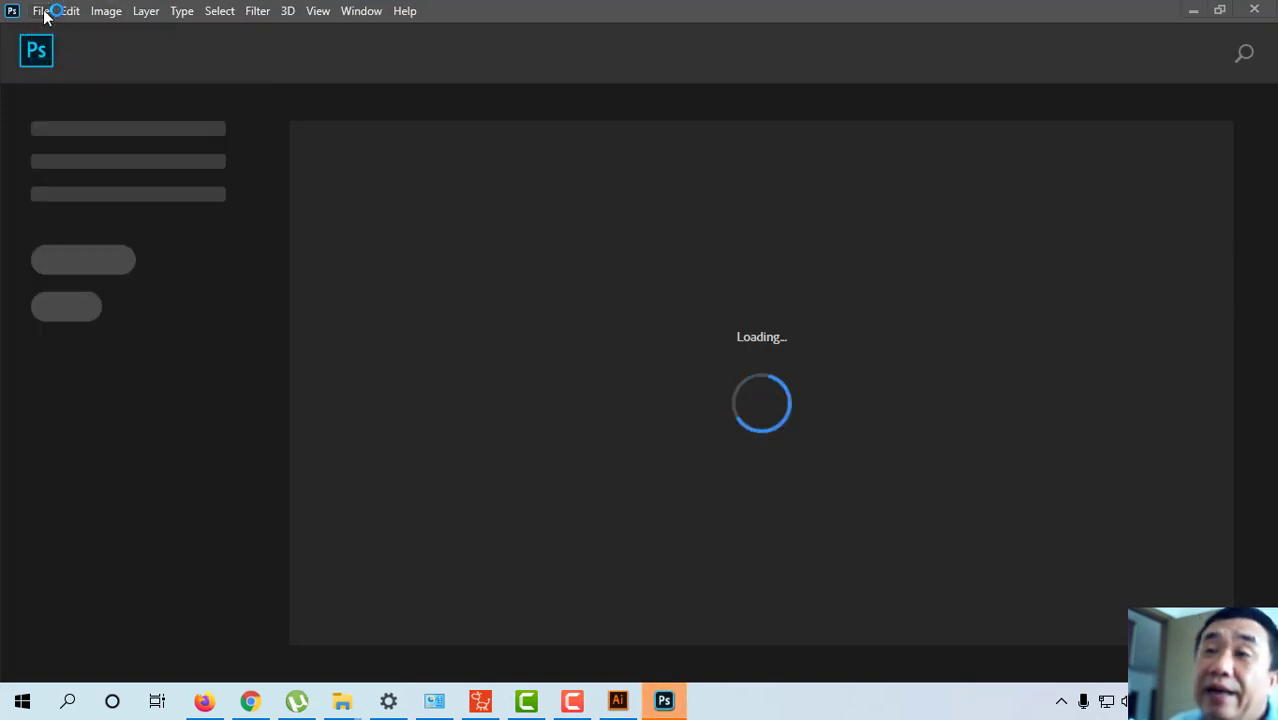
pyautogui.click(41, 11)
pyautogui.click(63, 48)
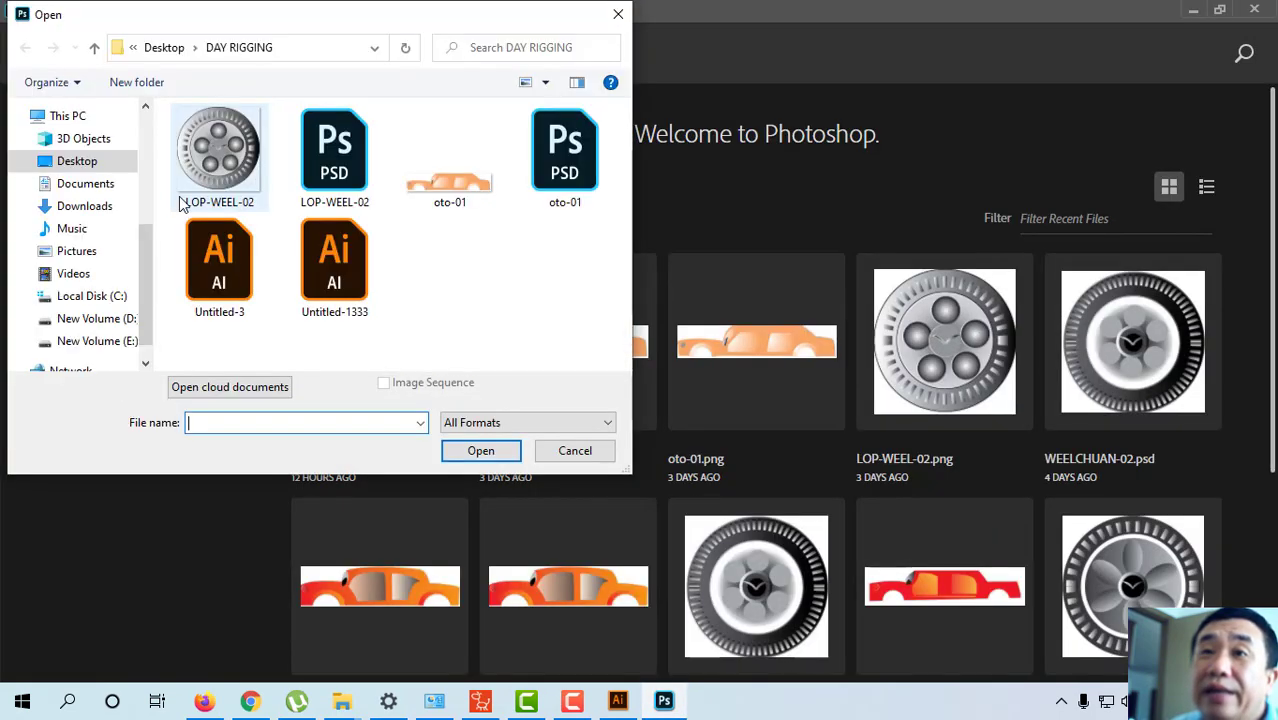
pyautogui.click(78, 161)
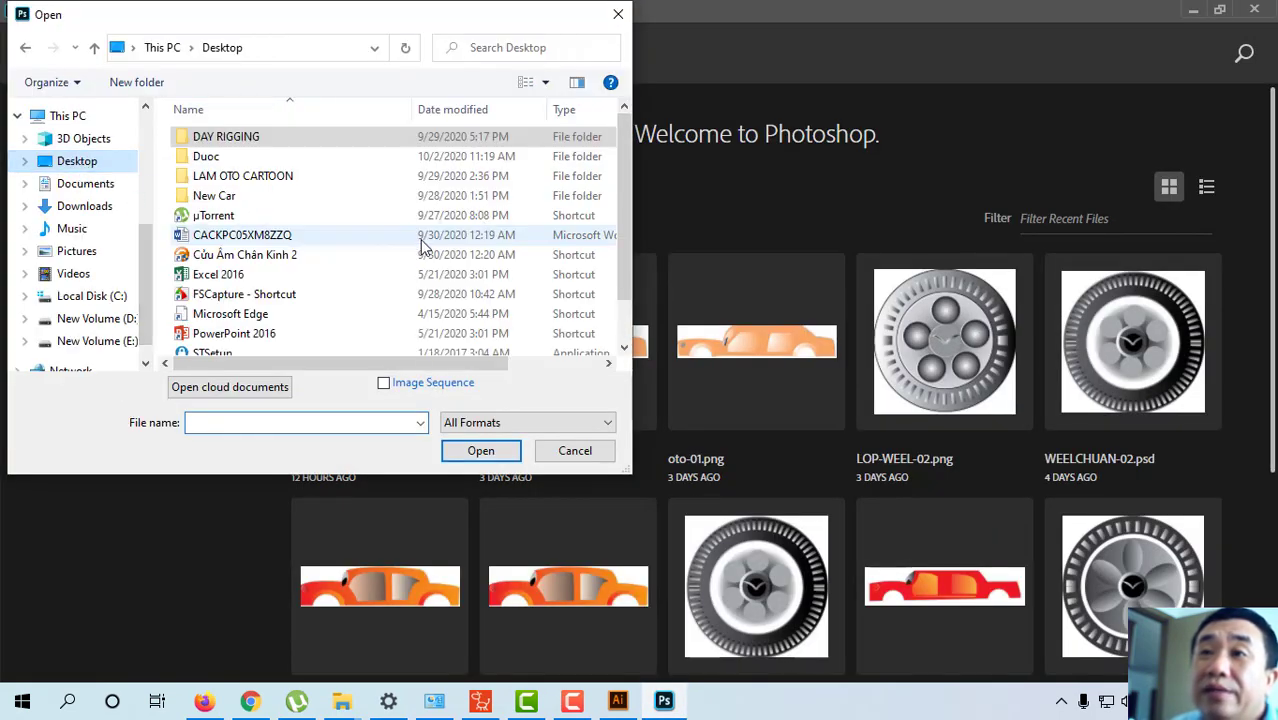
pyautogui.doubleClick(210, 157)
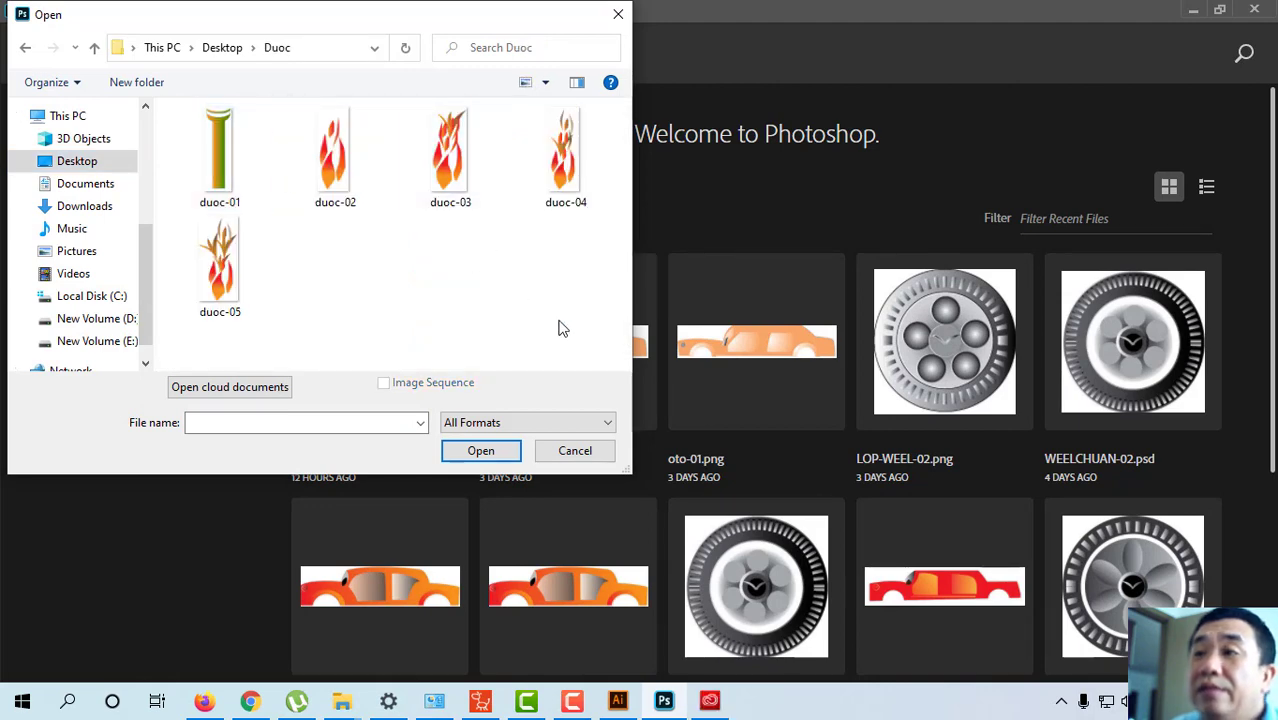
pyautogui.click(796, 12)
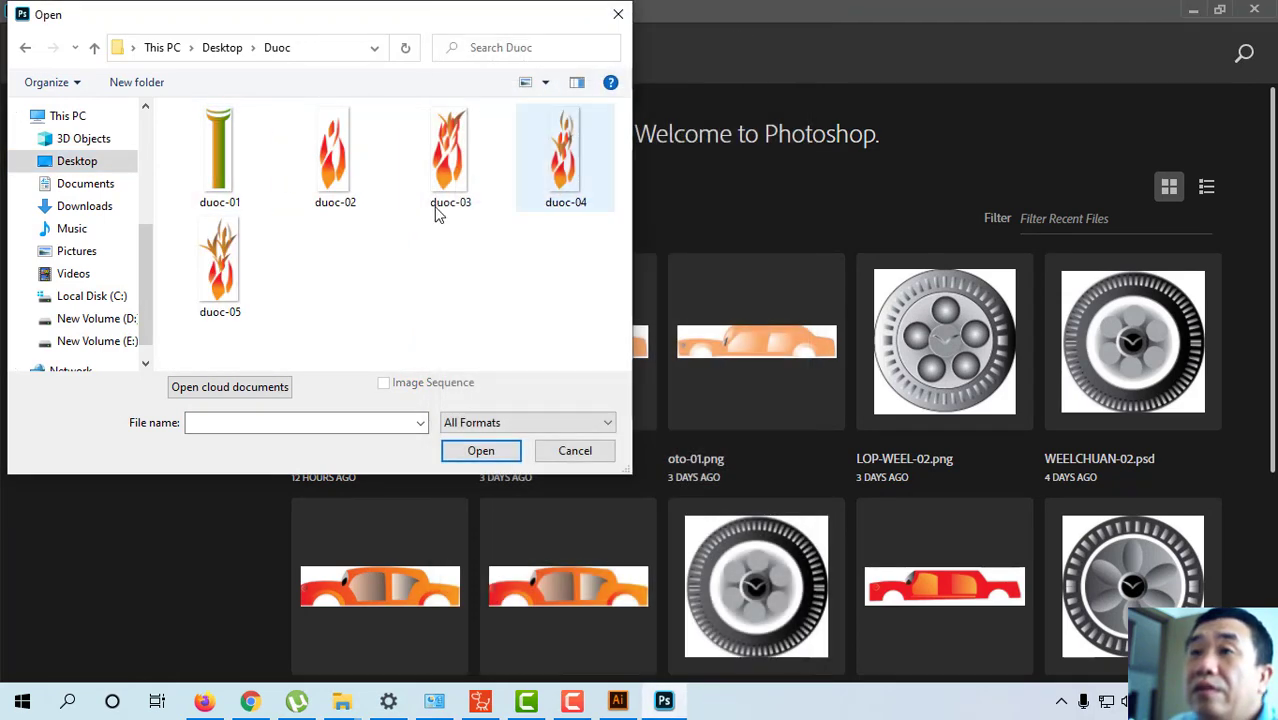
pyautogui.hotkey('ctrl', 'a')
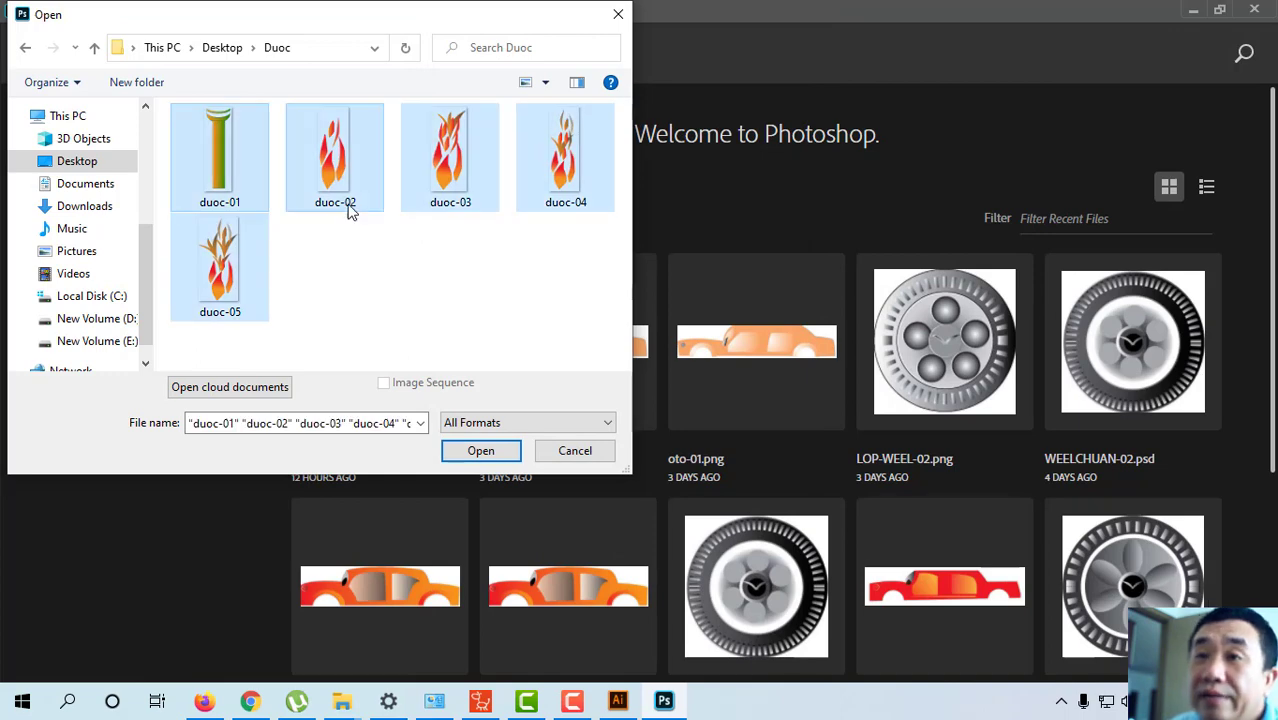
pyautogui.click(463, 453)
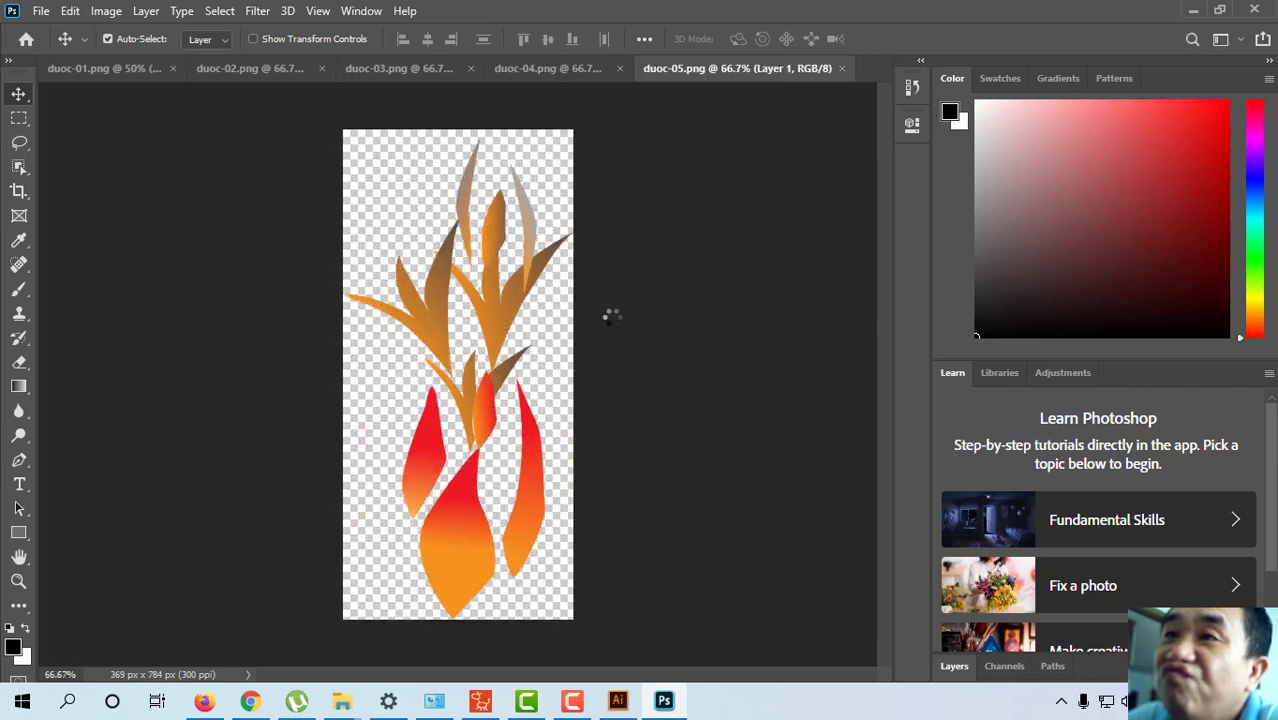
# Save duoc-05 in Photoshop PSD format in the Duoc folder with Maximize Compatibility on, and close it.
pyautogui.click(41, 11)
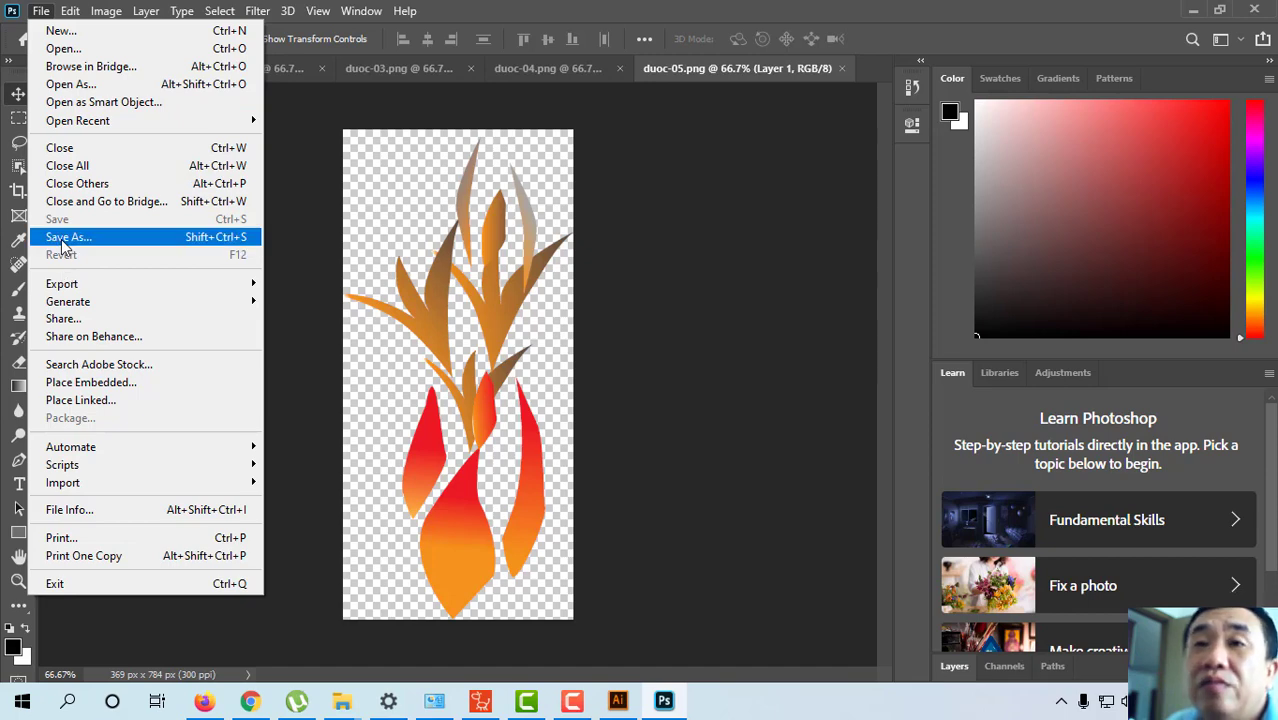
pyautogui.click(62, 246)
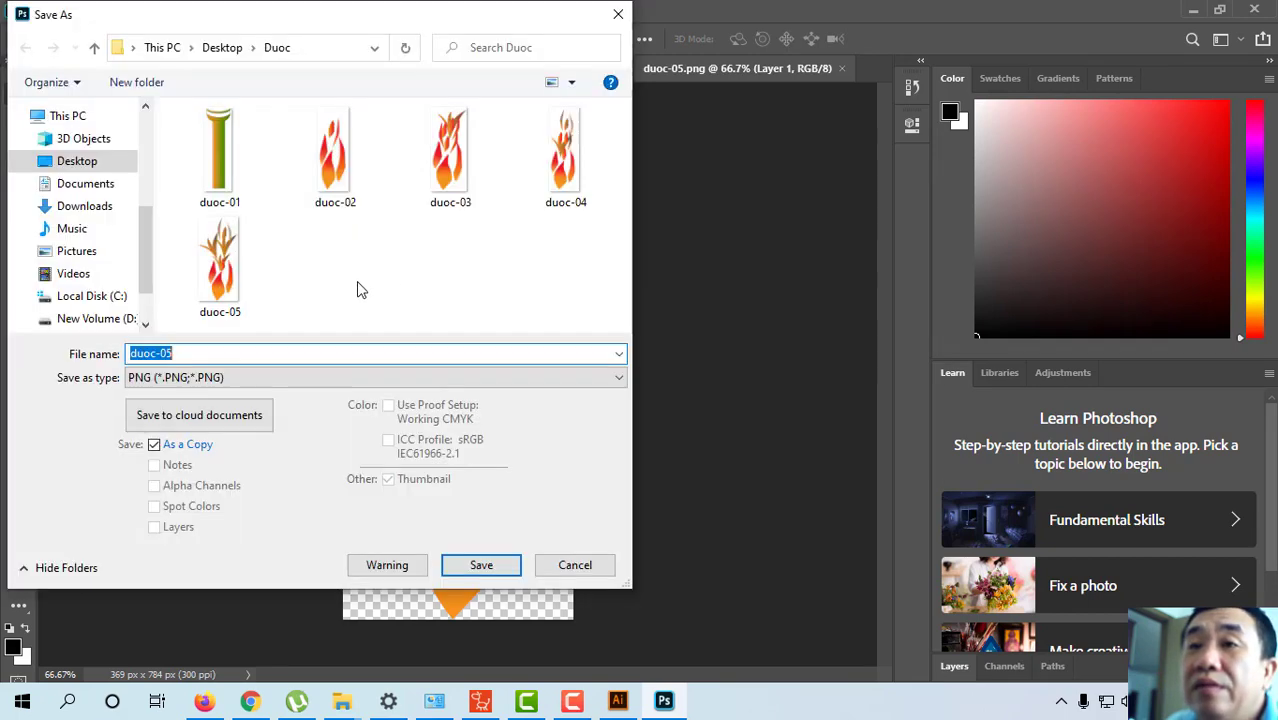
pyautogui.click(230, 377)
pyautogui.scroll(3, 330, 537)
pyautogui.click(230, 395)
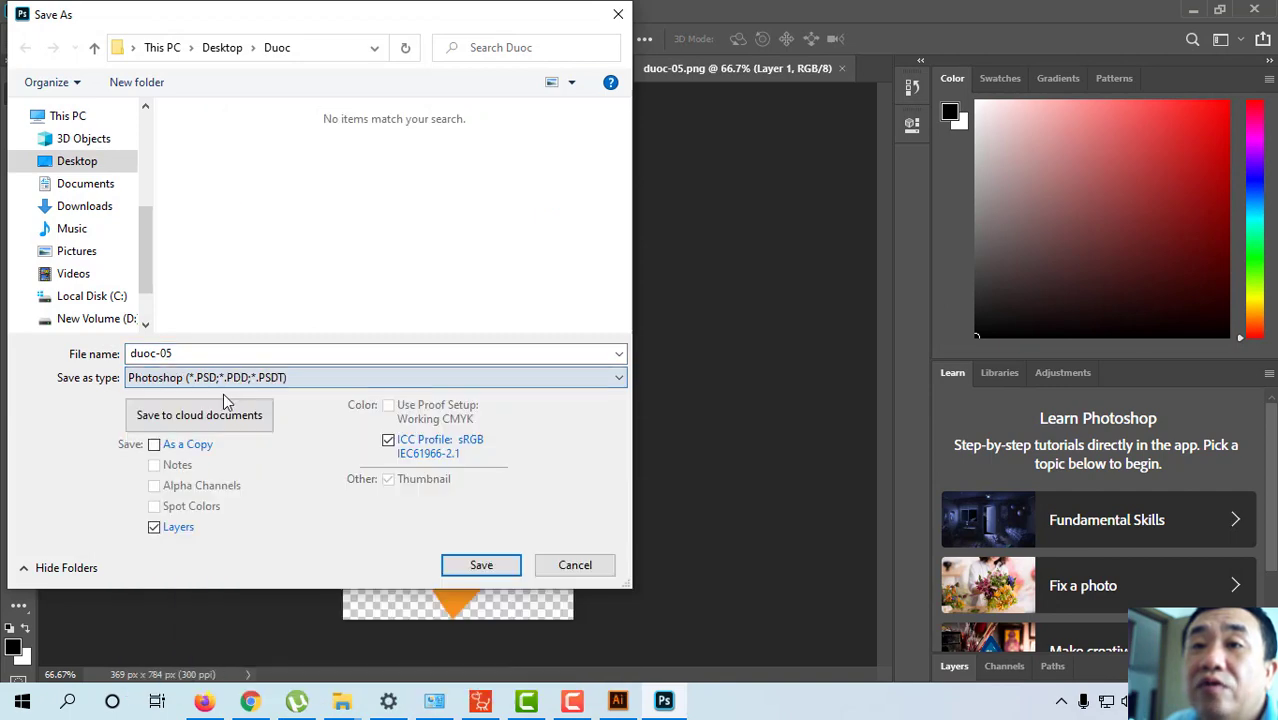
pyautogui.click(477, 563)
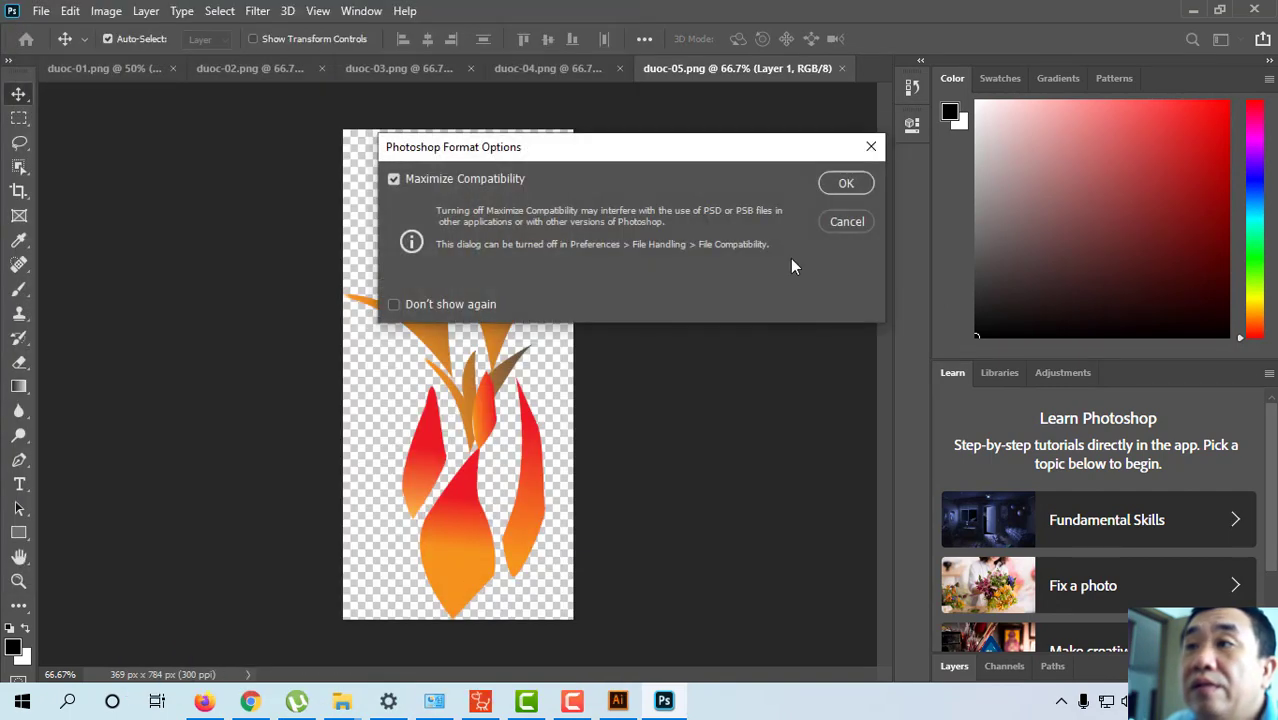
pyautogui.click(846, 184)
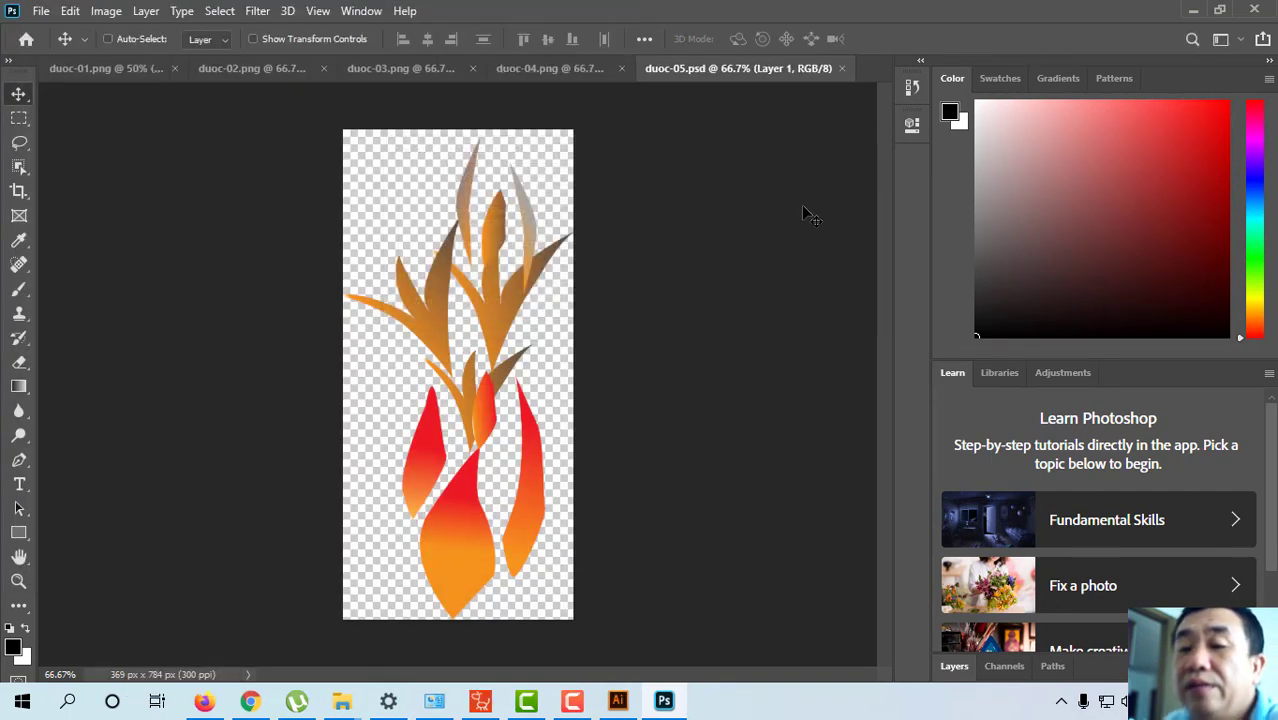
pyautogui.hotkey('ctrl', 'w')
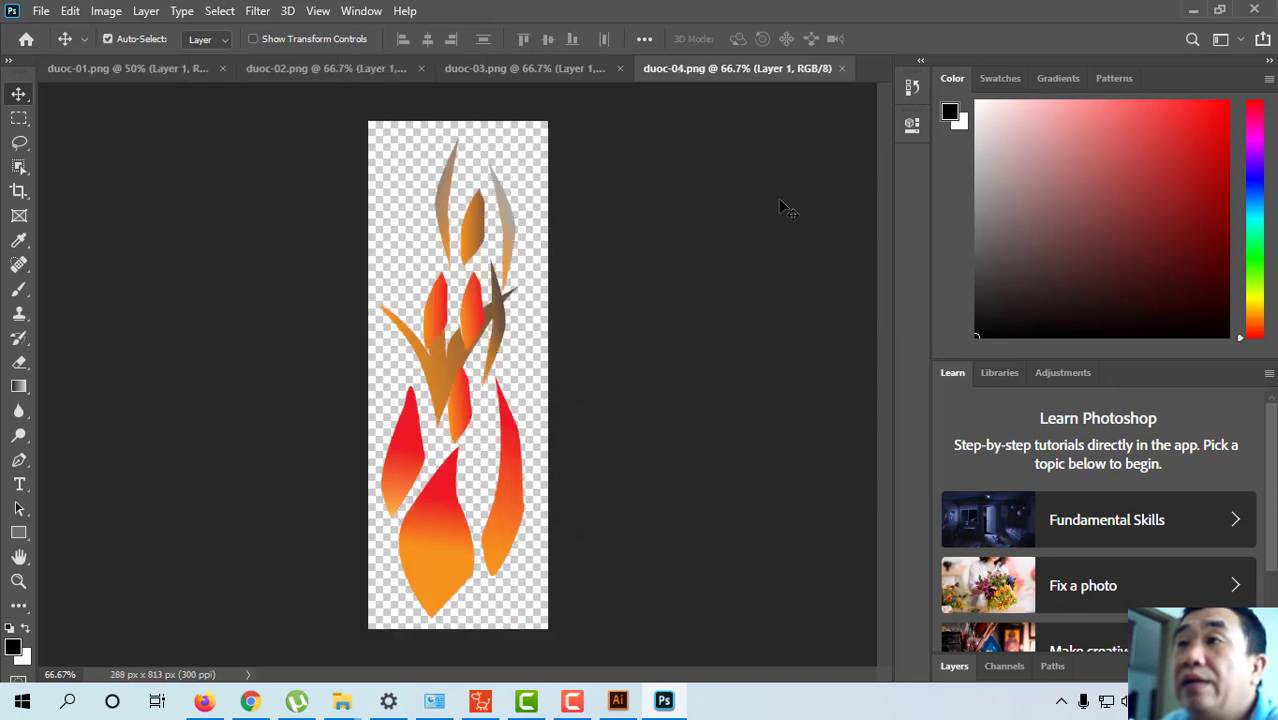
# Save duoc-04 as a PSD file in the Duoc folder with Maximize Compatibility on, and close the document.
pyautogui.click(41, 10)
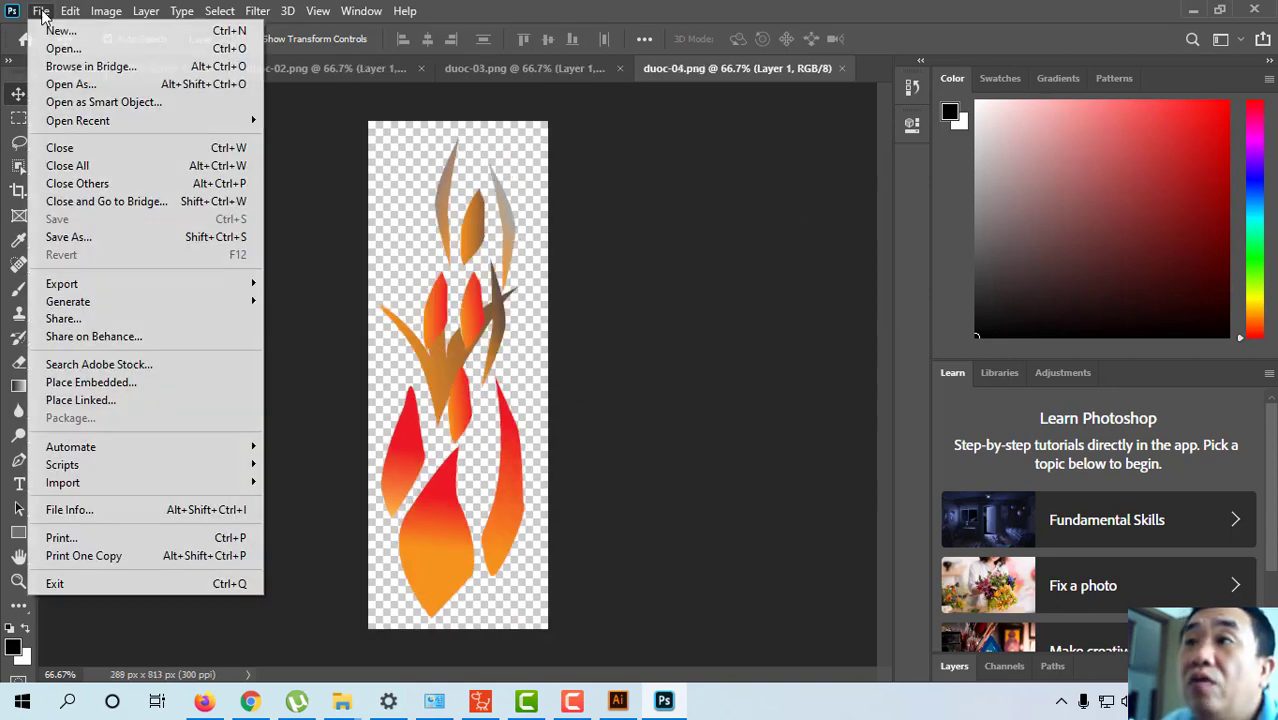
pyautogui.click(100, 237)
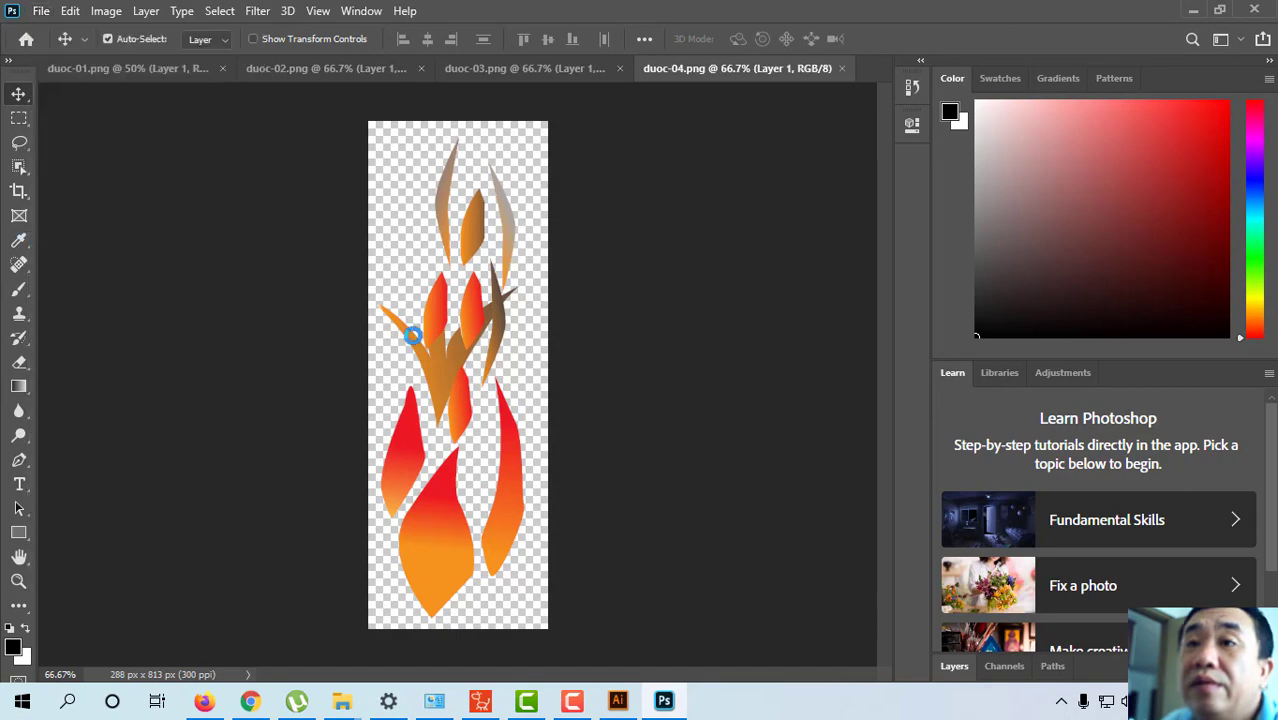
pyautogui.click(248, 378)
pyautogui.click(240, 394)
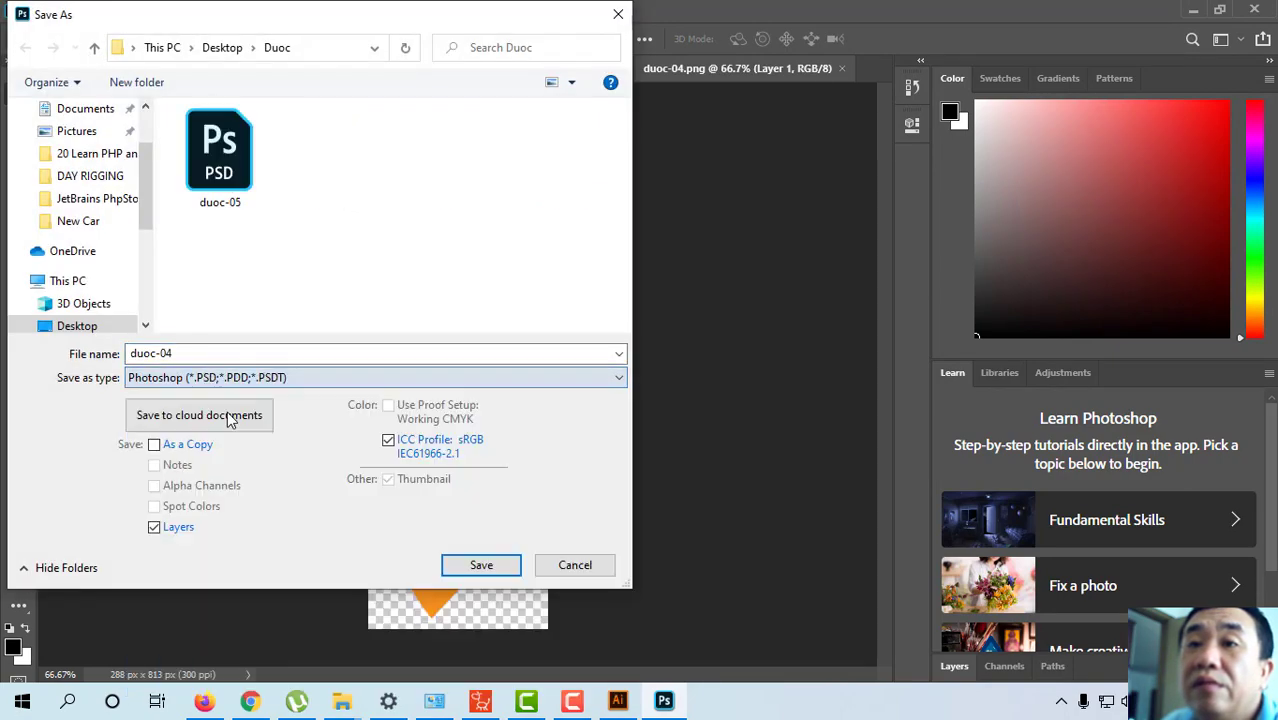
pyautogui.click(478, 567)
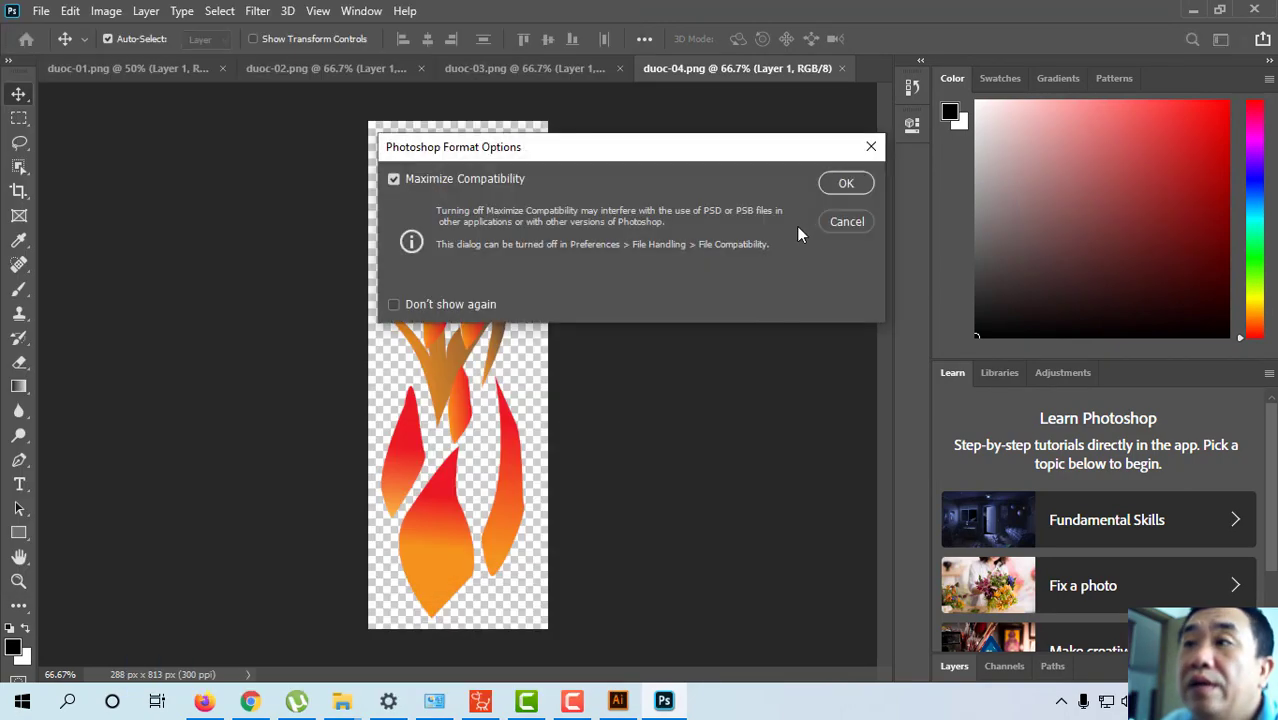
pyautogui.click(845, 186)
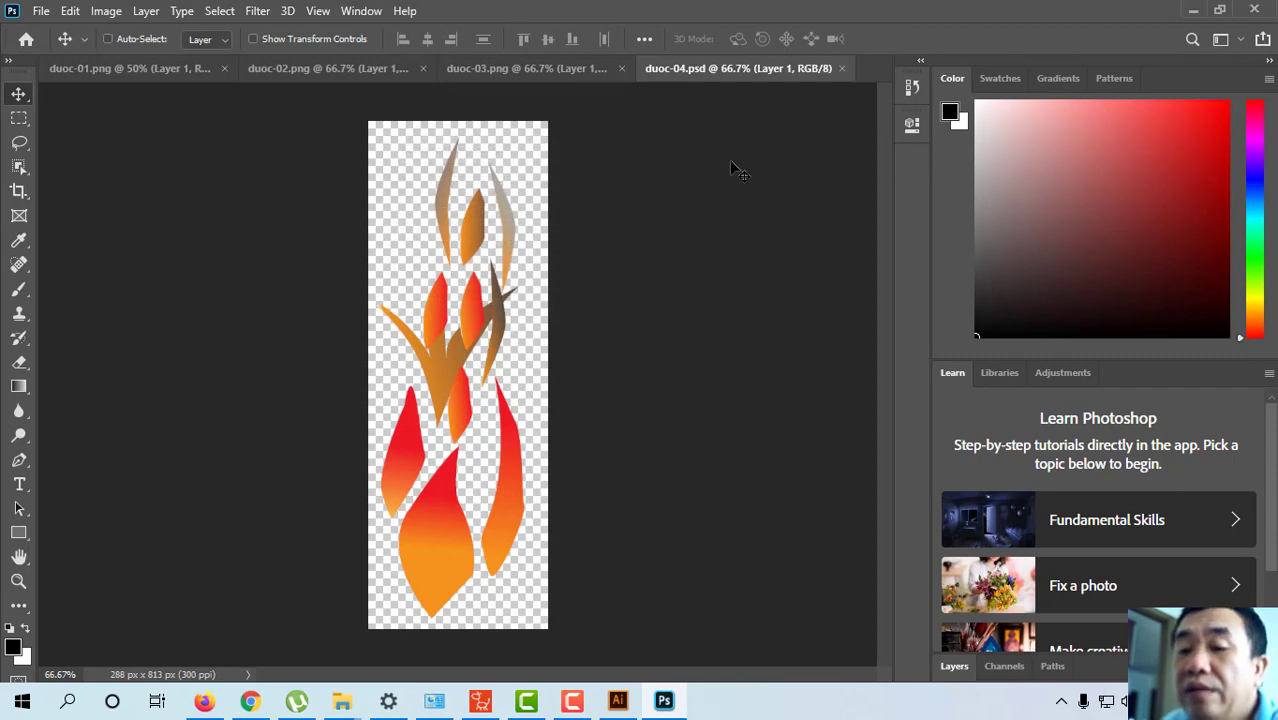
pyautogui.hotkey('ctrl', 'w')
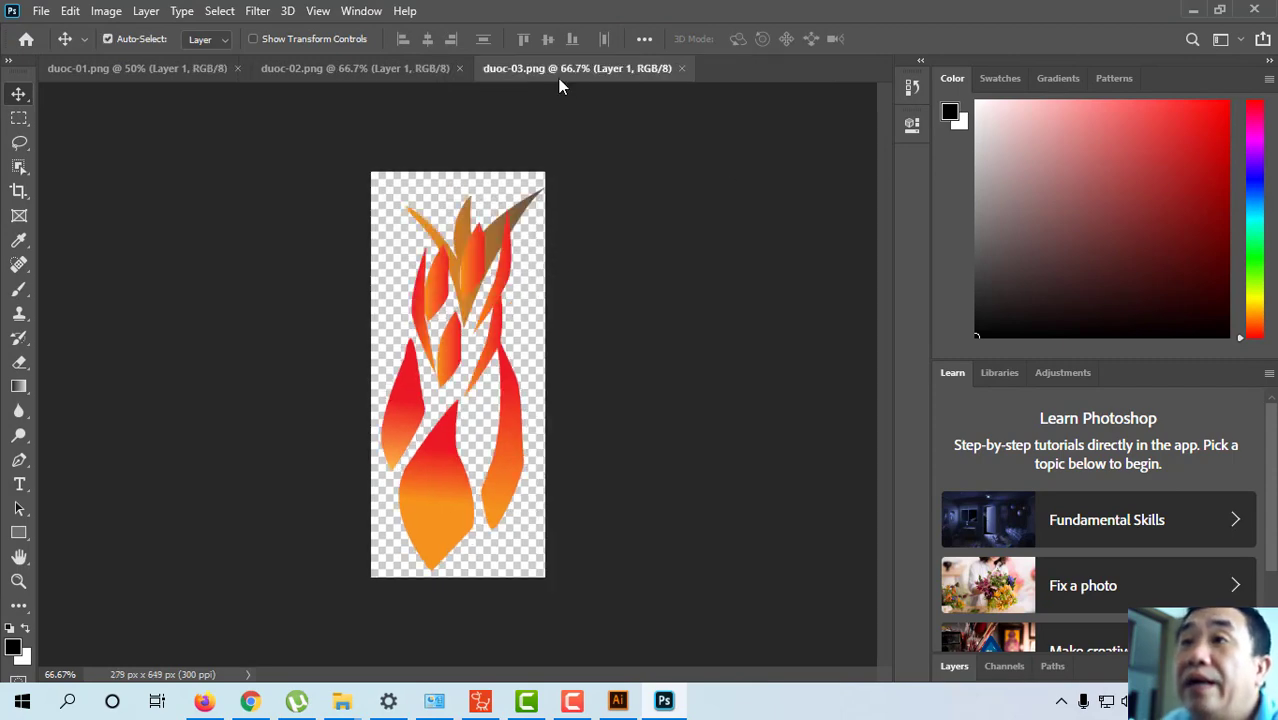
# Save the duoc-03 image as a Photoshop PSD in the Duoc folder, keeping Maximize Compatibility, and close it.
pyautogui.click(41, 11)
pyautogui.click(86, 242)
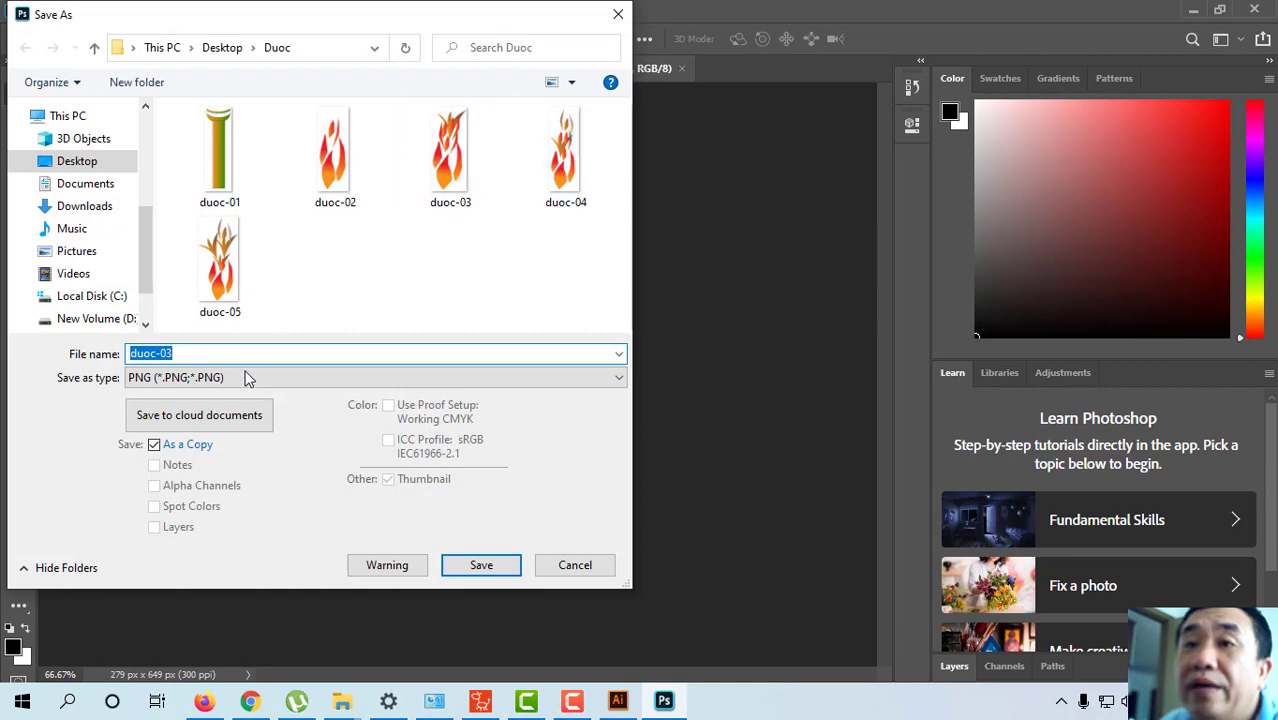
pyautogui.click(248, 378)
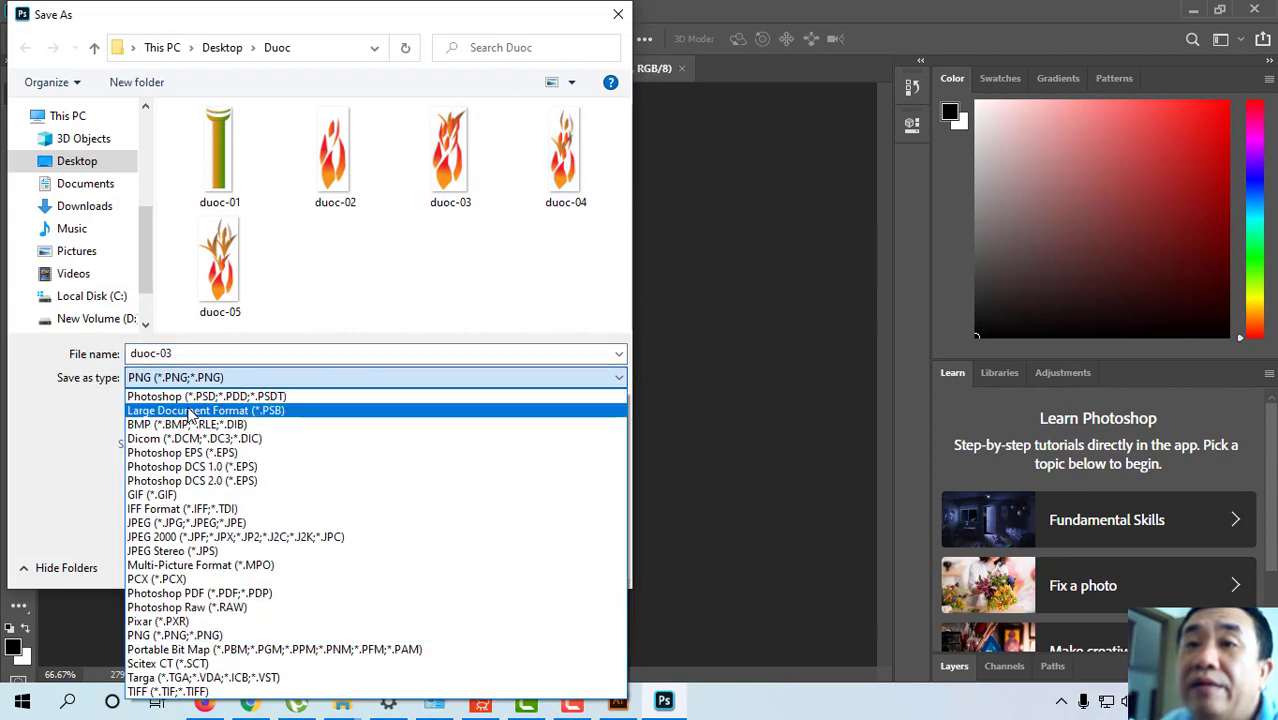
pyautogui.click(246, 391)
pyautogui.click(475, 567)
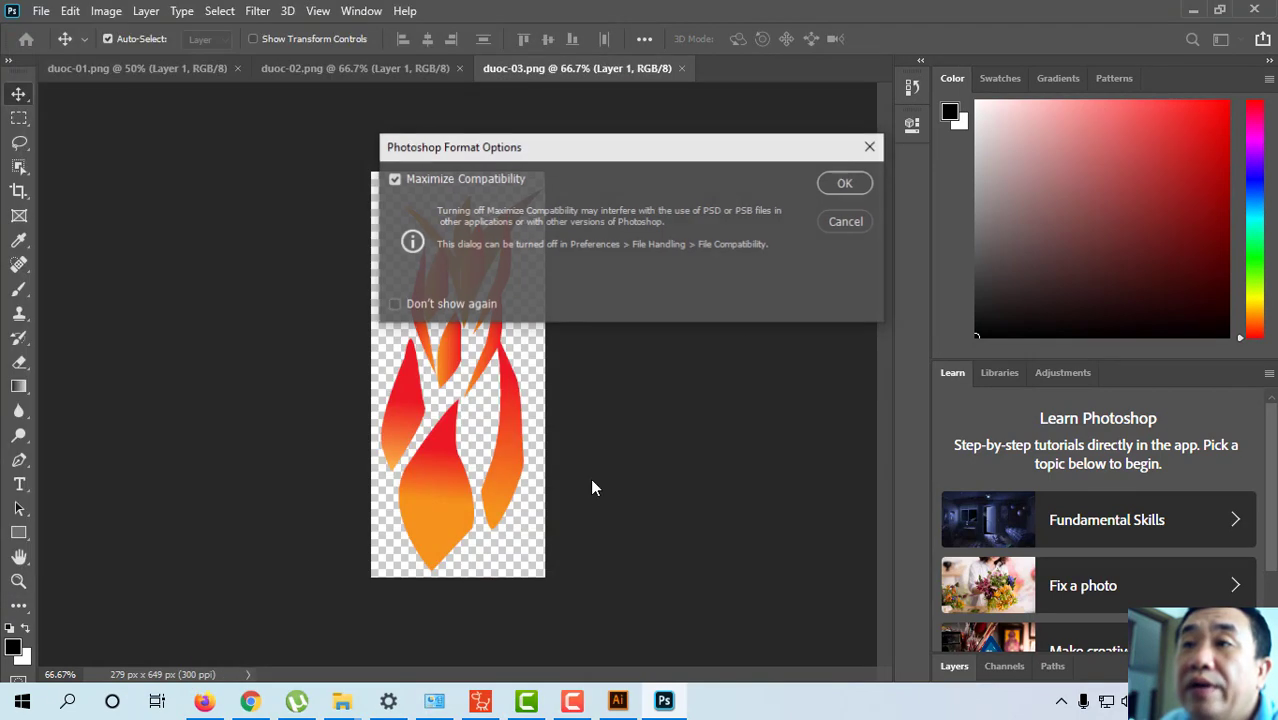
pyautogui.click(845, 186)
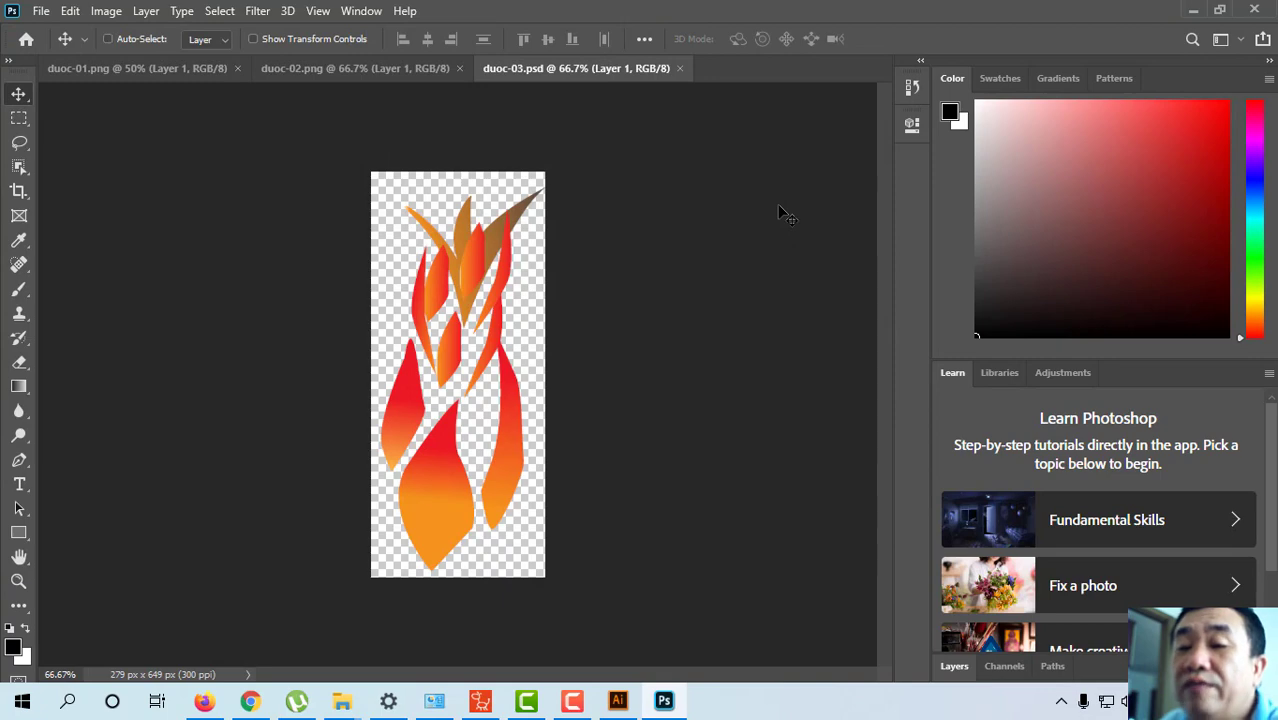
pyautogui.hotkey('ctrl', 'w')
pyautogui.click(41, 11)
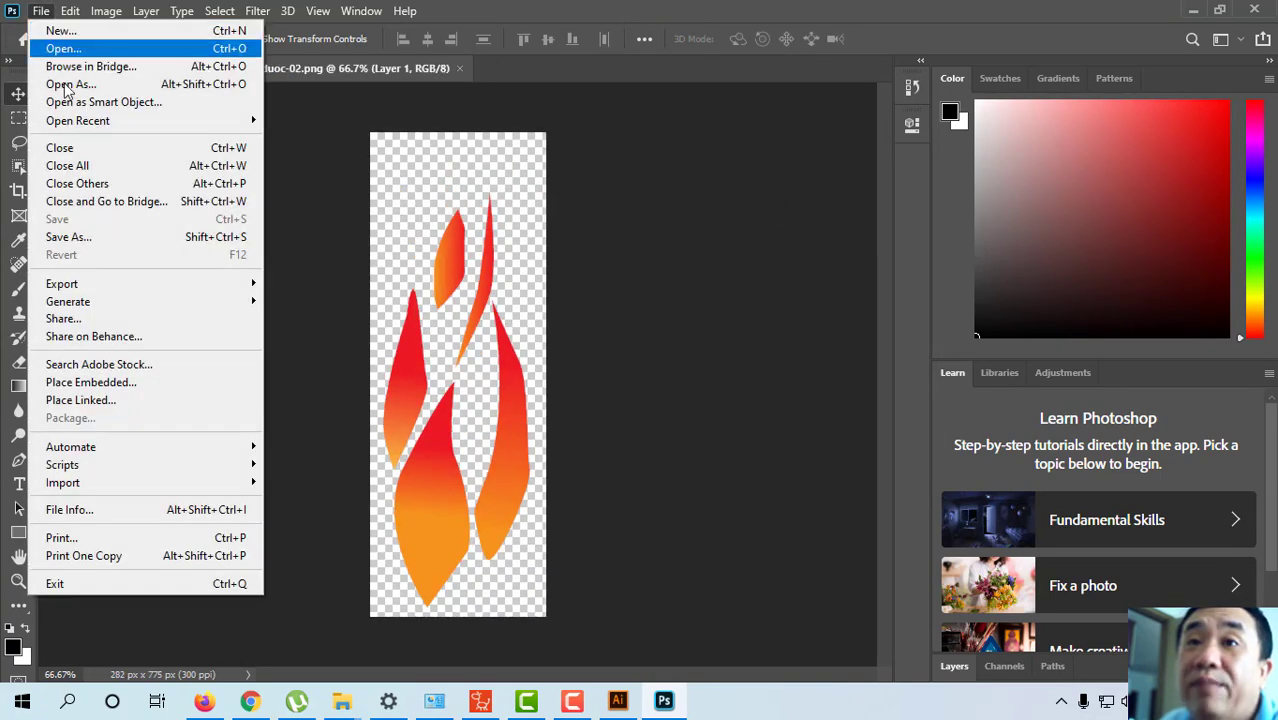
pyautogui.moveTo(183, 288)
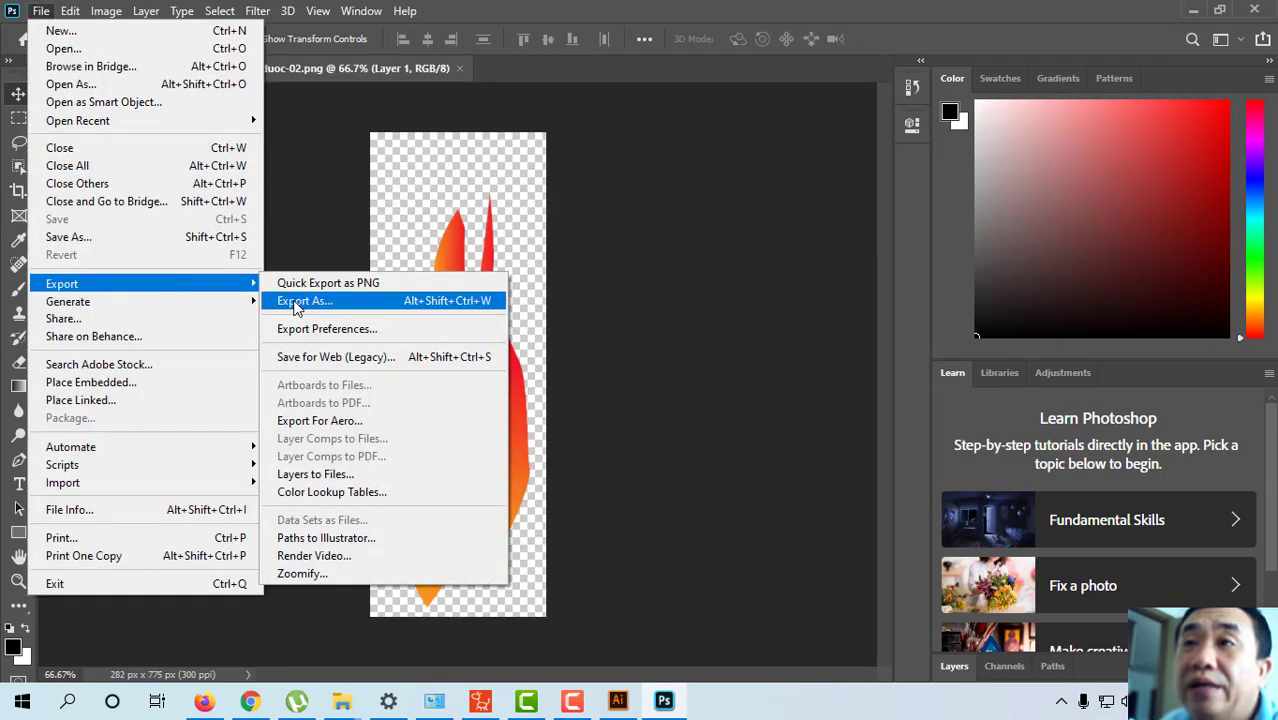
pyautogui.click(300, 300)
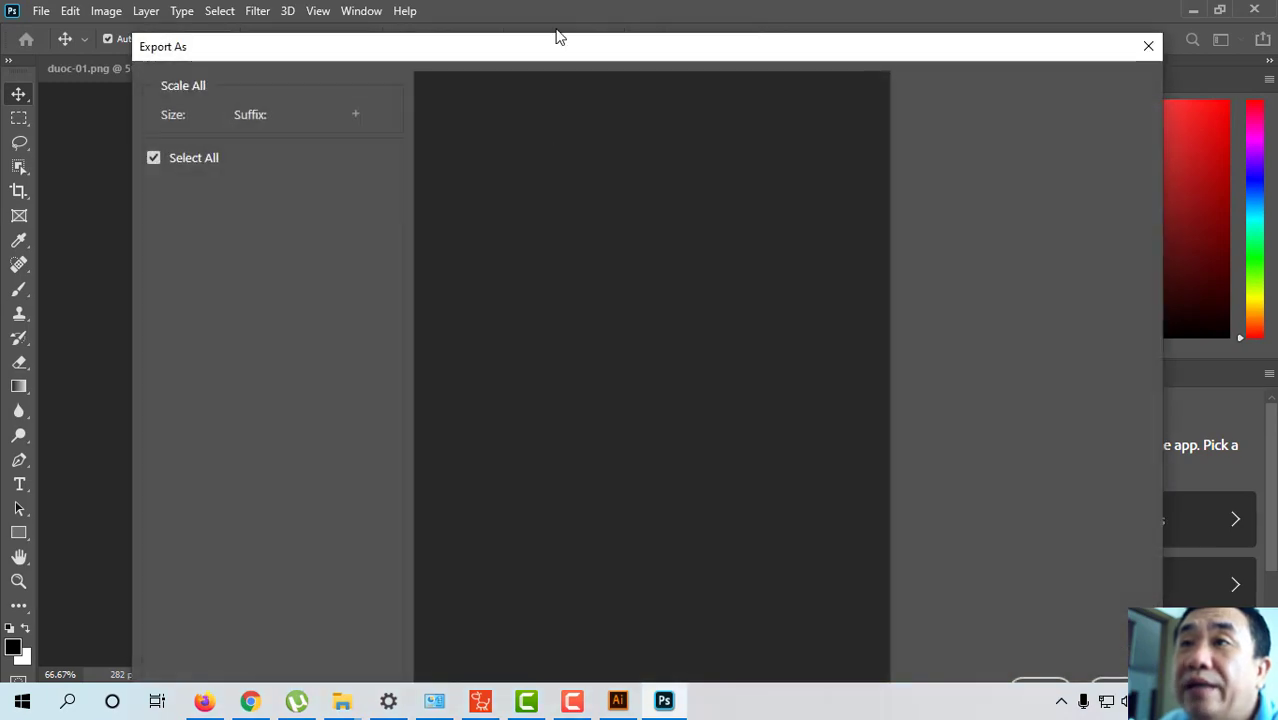
pyautogui.click(1149, 47)
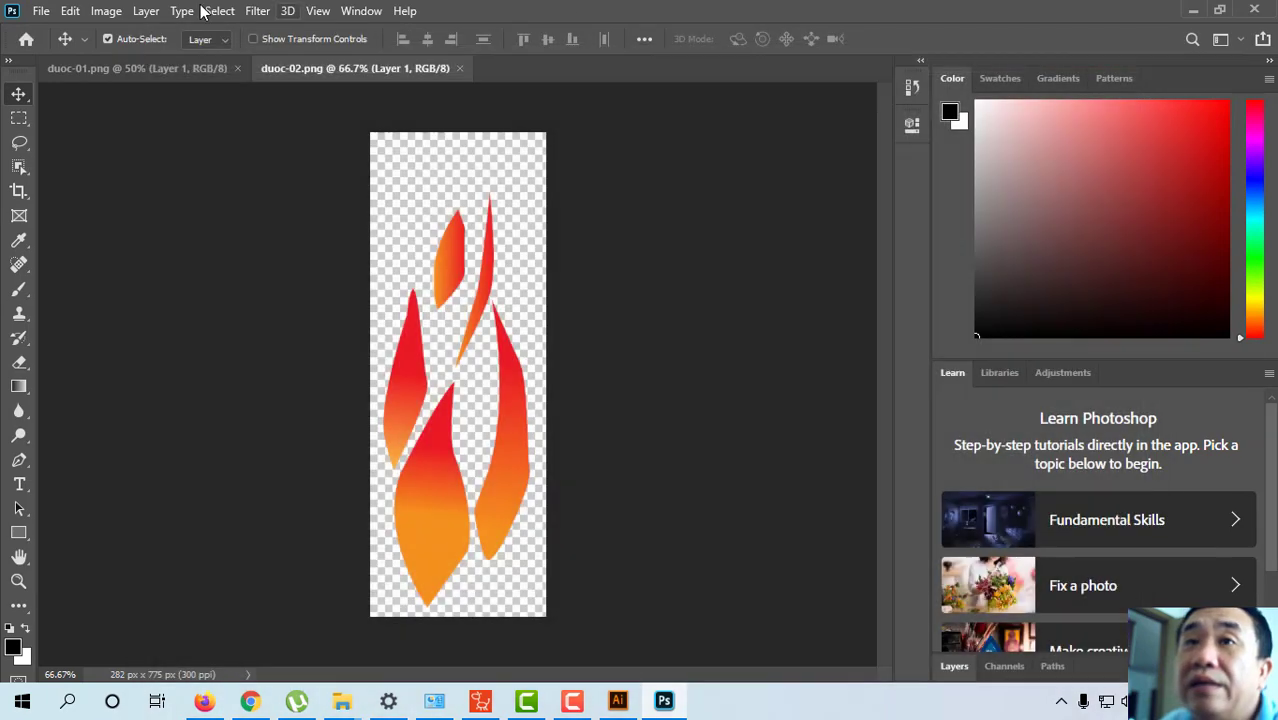
pyautogui.click(41, 12)
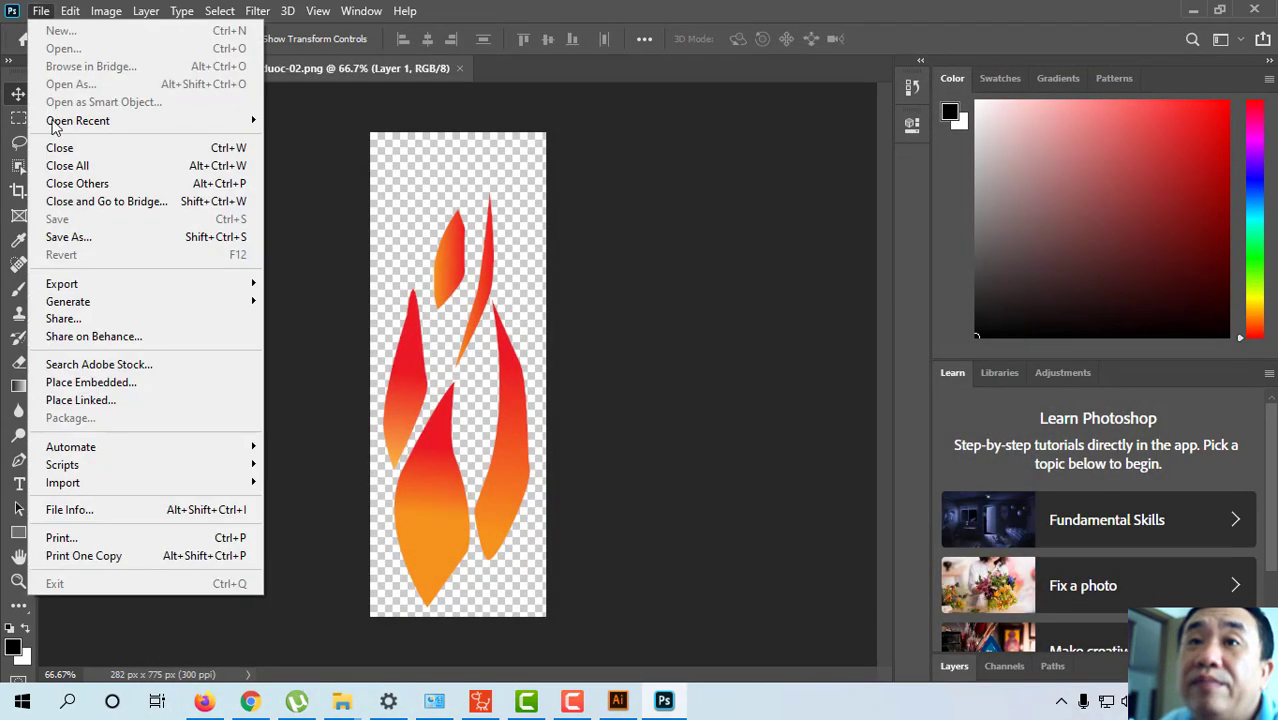
pyautogui.click(486, 215)
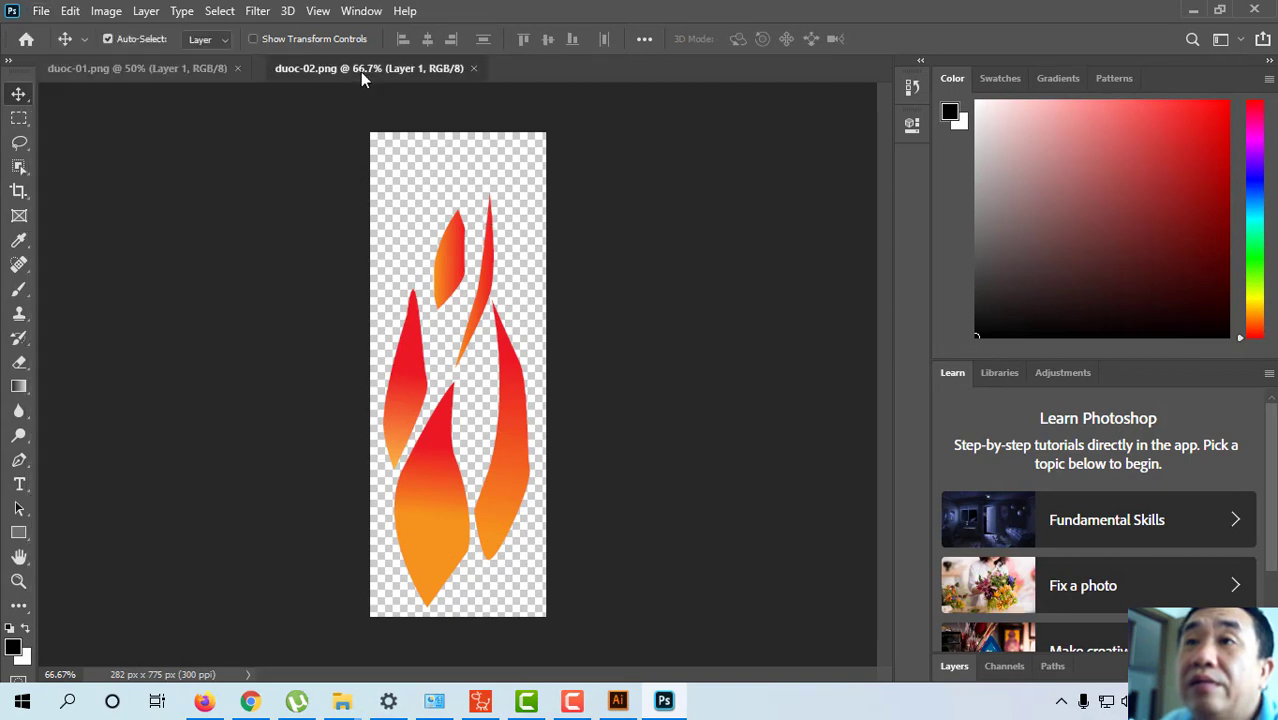
# Save duoc-02 in Photoshop PSD format in the Duoc folder with Maximize Compatibility on, and close the document.
pyautogui.click(41, 12)
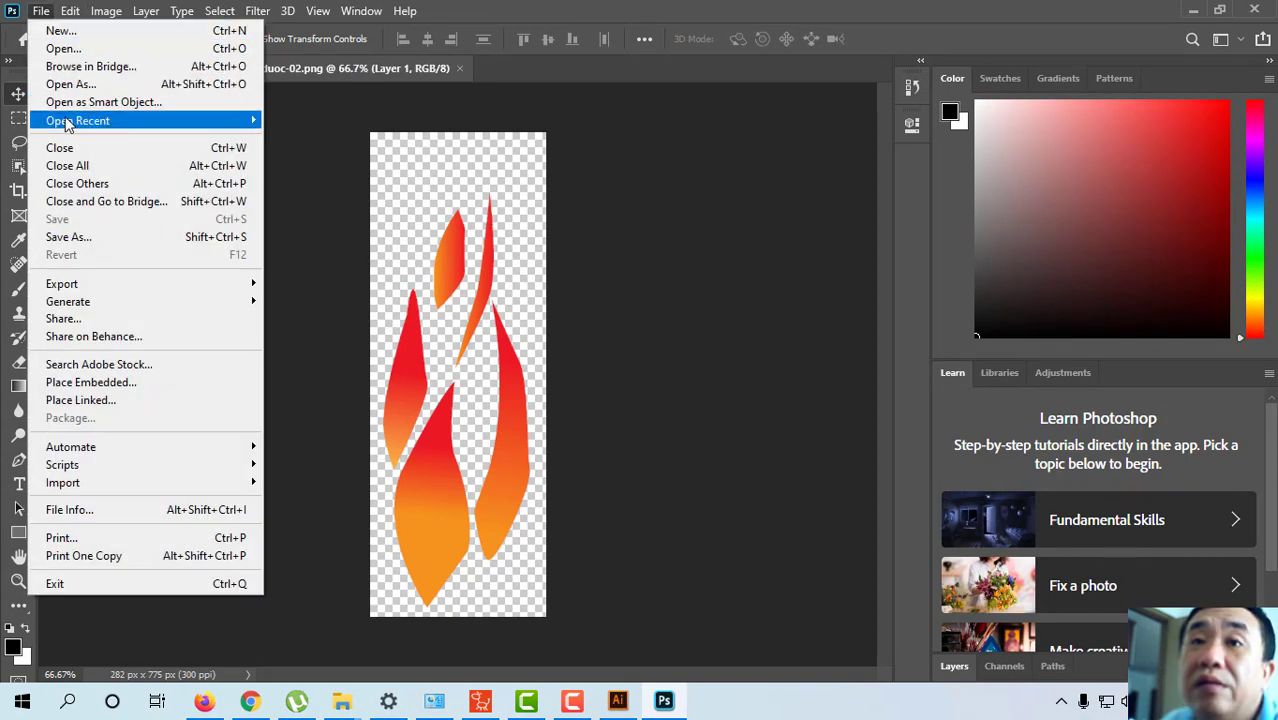
pyautogui.click(68, 238)
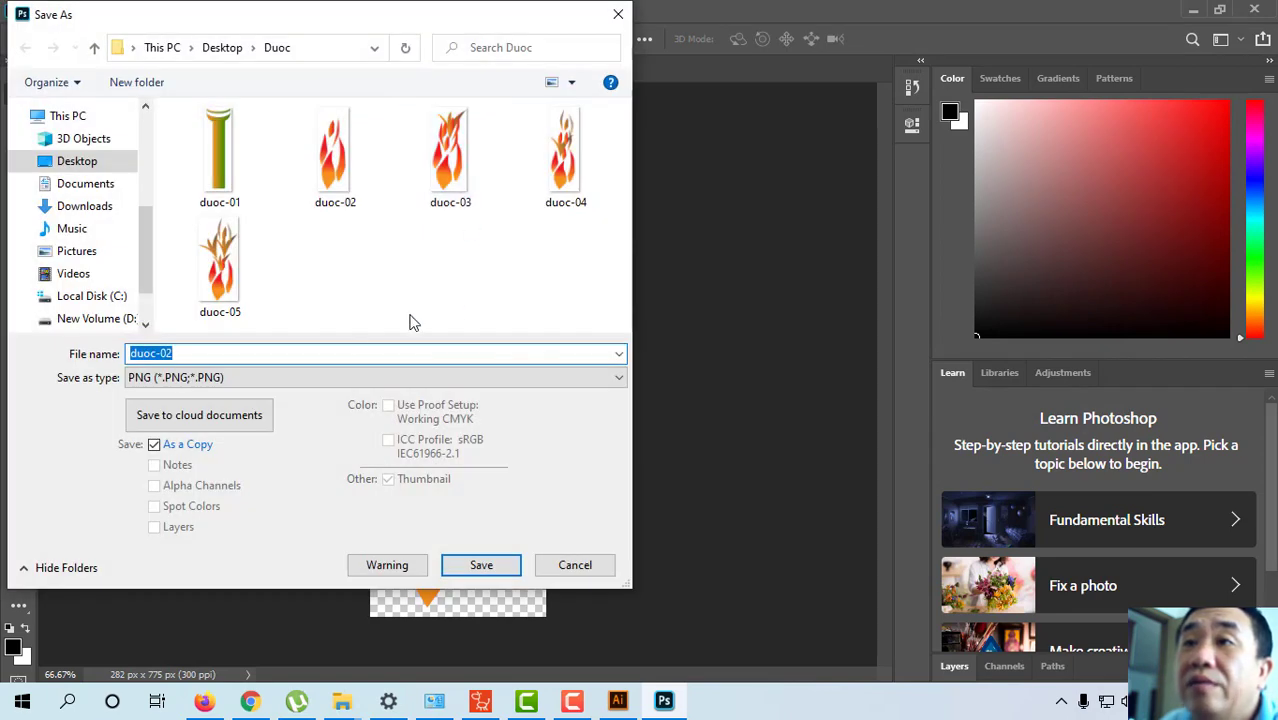
pyautogui.click(224, 377)
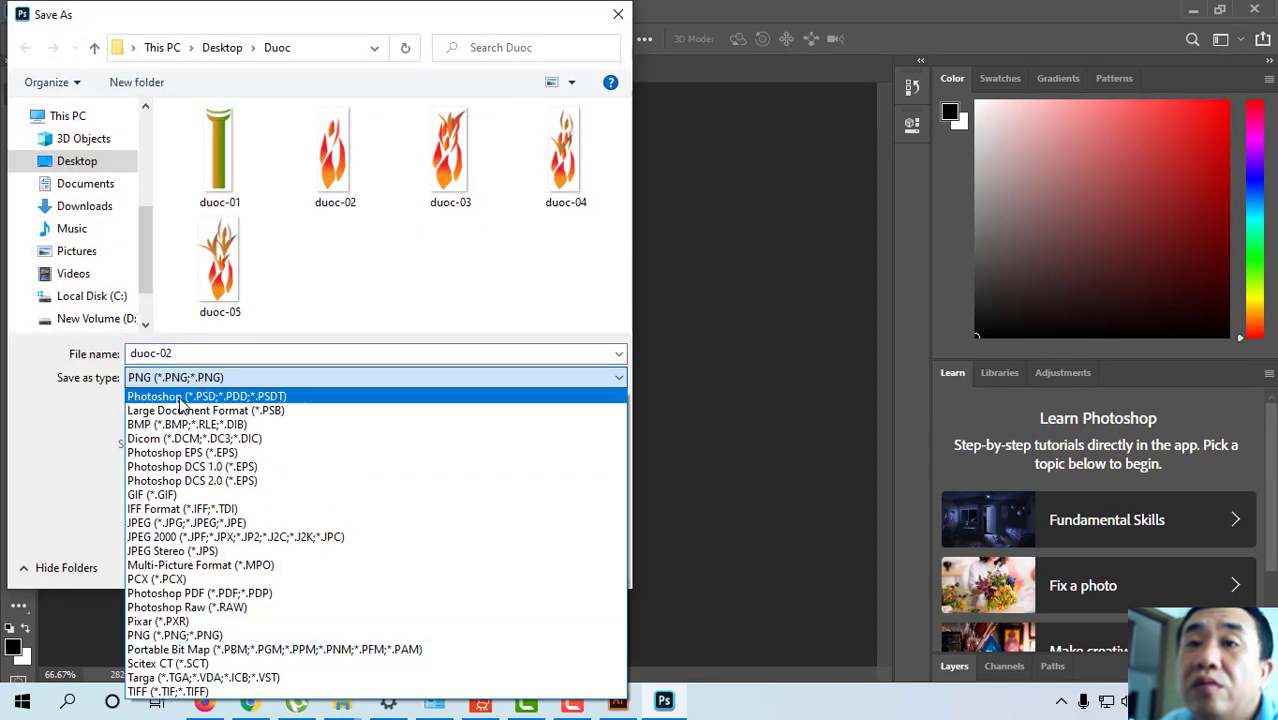
pyautogui.click(190, 394)
pyautogui.click(475, 567)
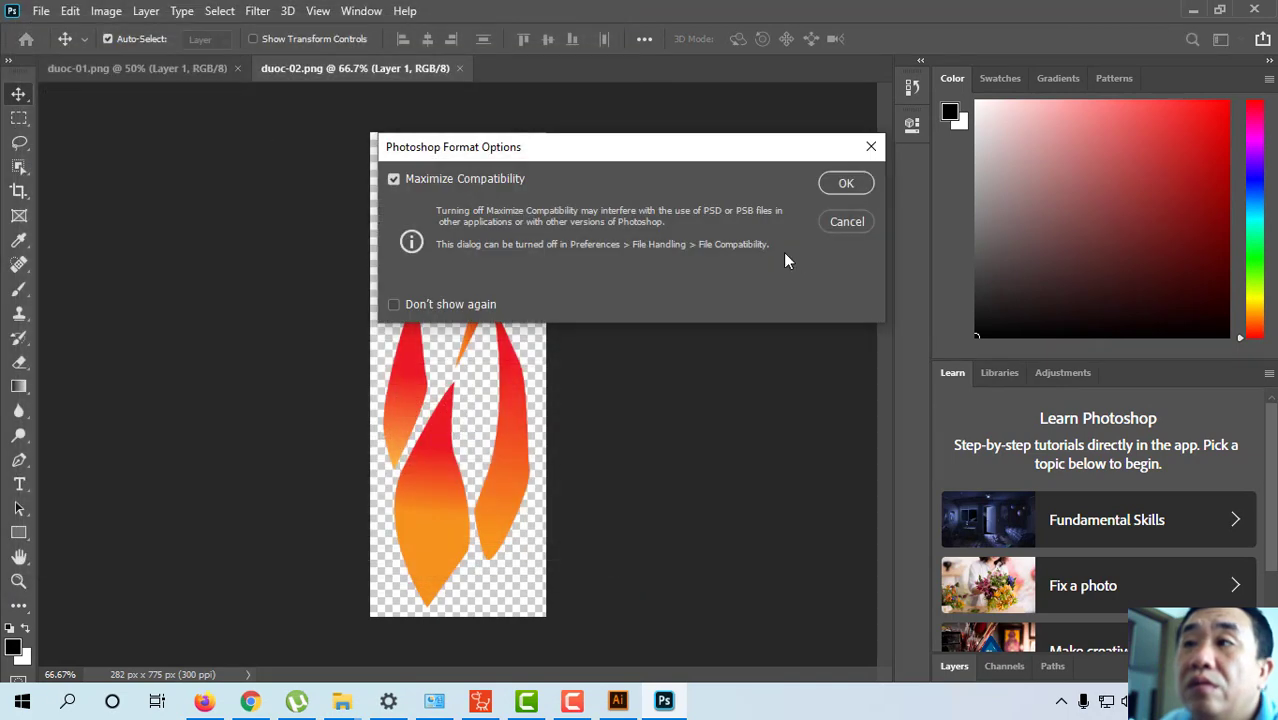
pyautogui.click(845, 186)
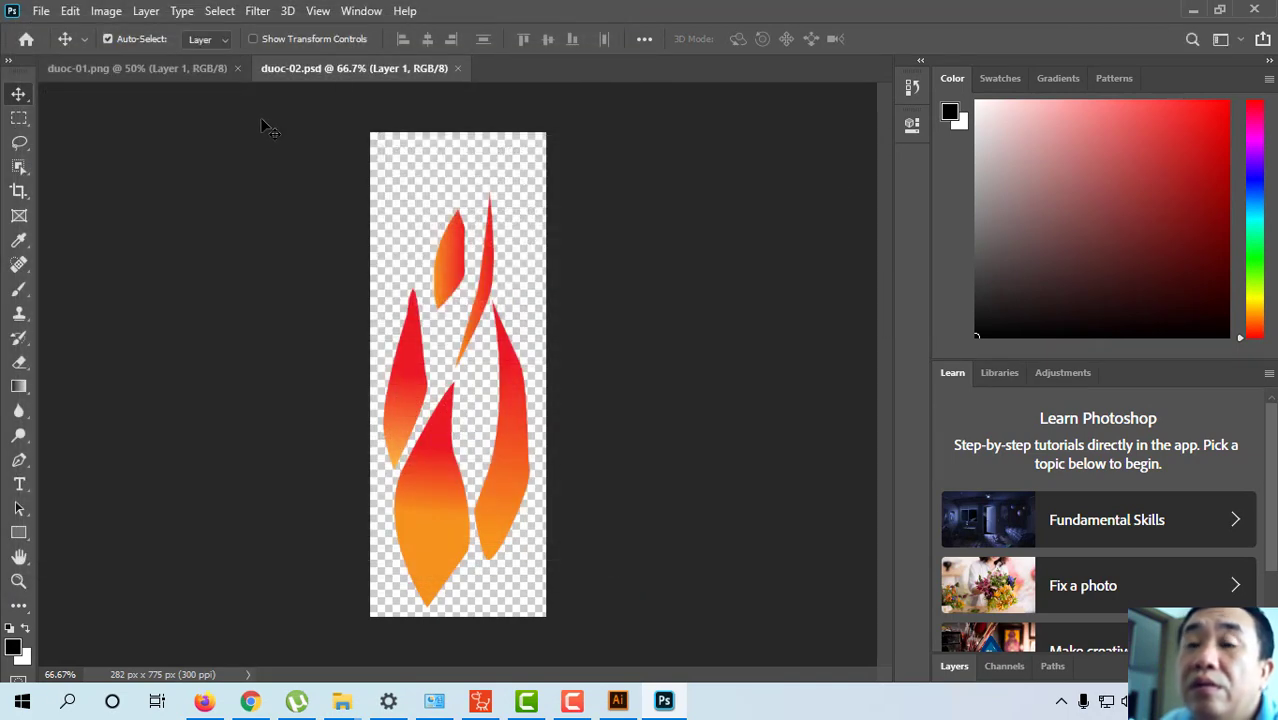
pyautogui.hotkey('ctrl', 'w')
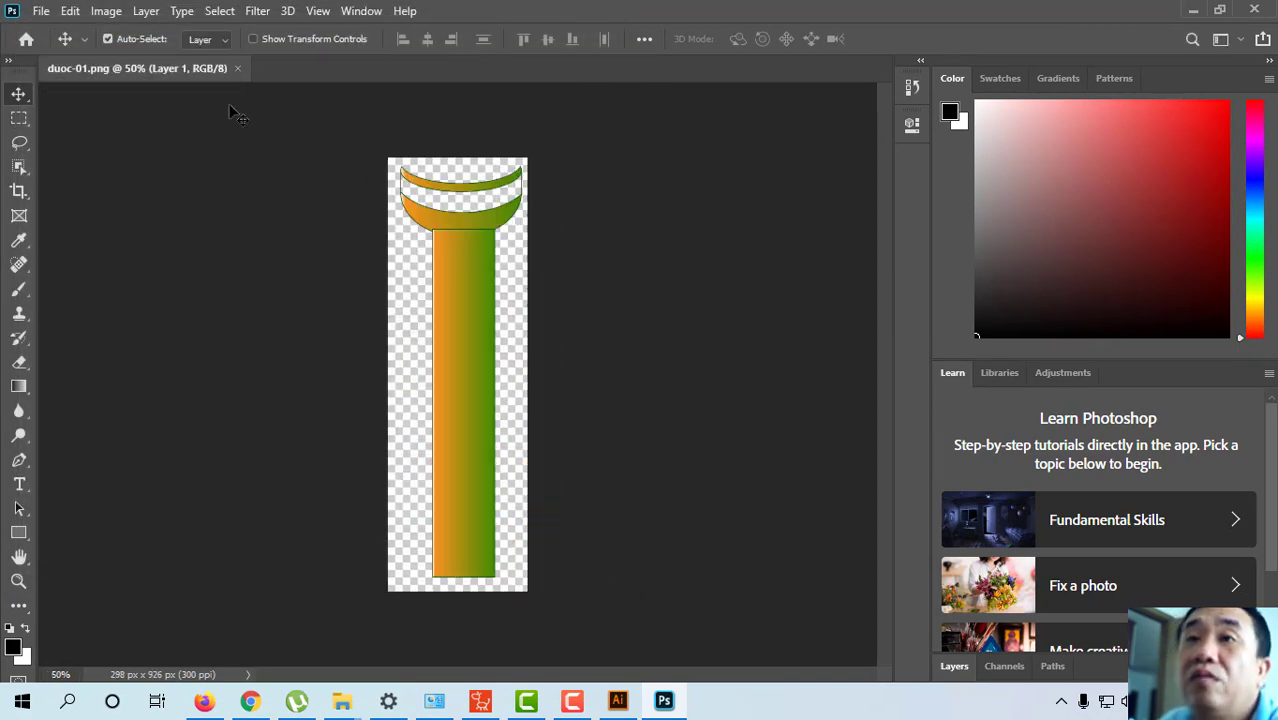
# Save the duoc-01 torch image as a Photoshop PSD in the Duoc folder, keeping Maximize Compatibility on.
pyautogui.click(41, 10)
pyautogui.click(75, 235)
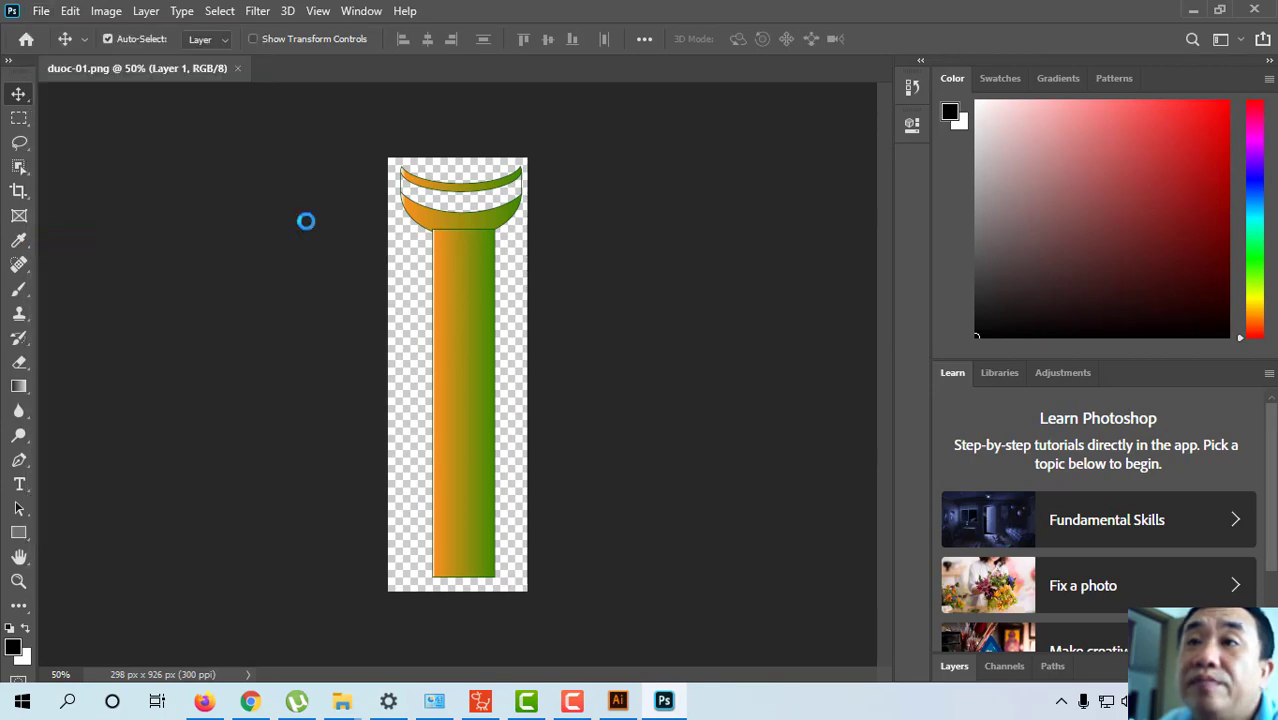
pyautogui.click(226, 378)
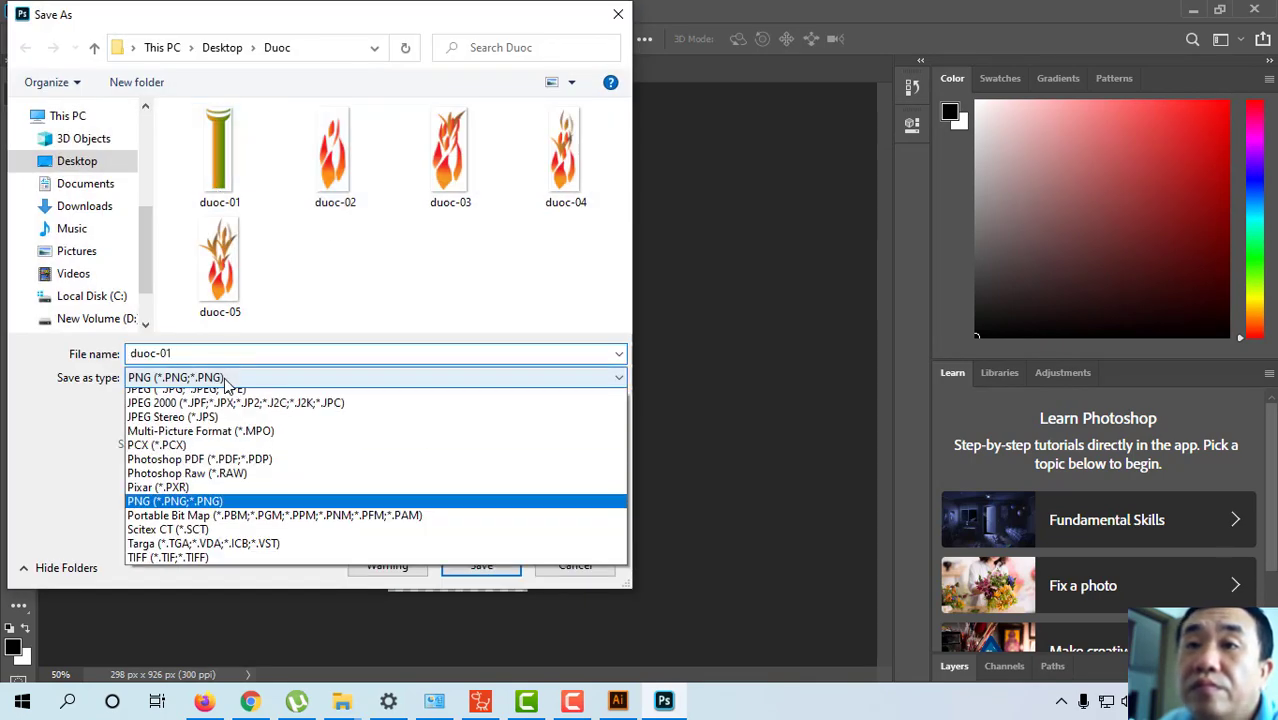
pyautogui.scroll(3, 226, 386)
pyautogui.click(226, 394)
pyautogui.click(481, 565)
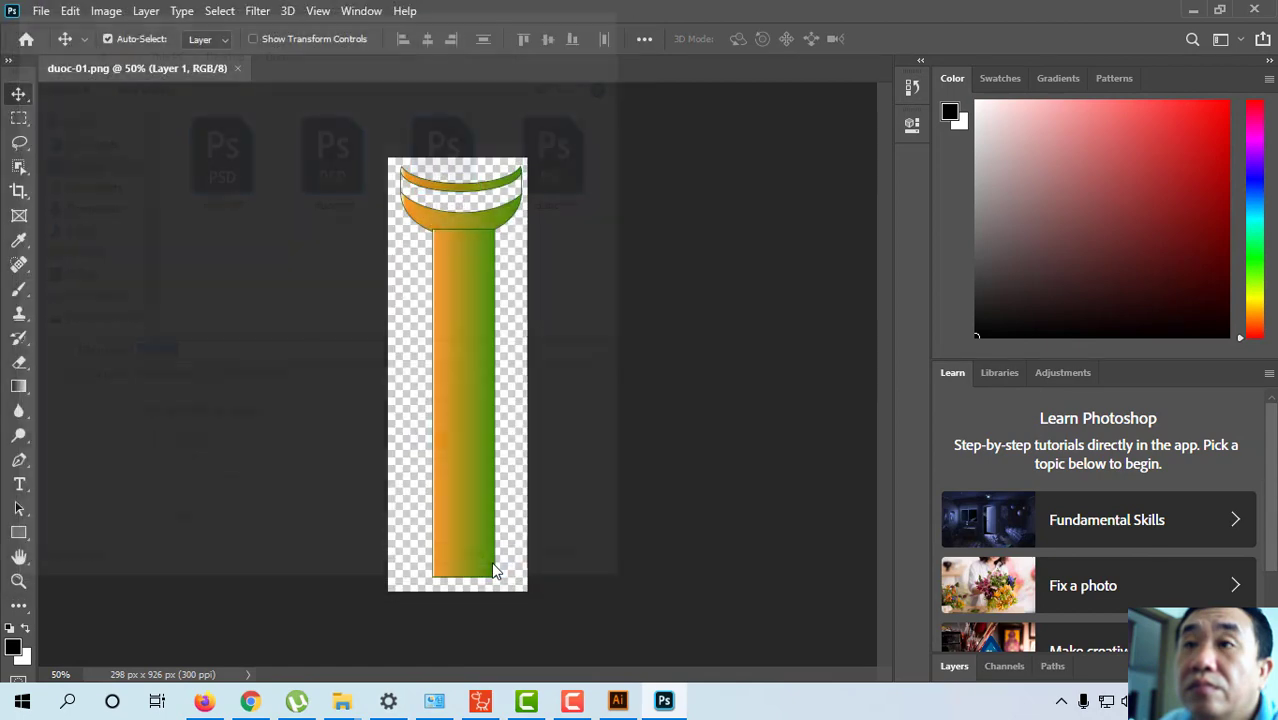
pyautogui.click(845, 184)
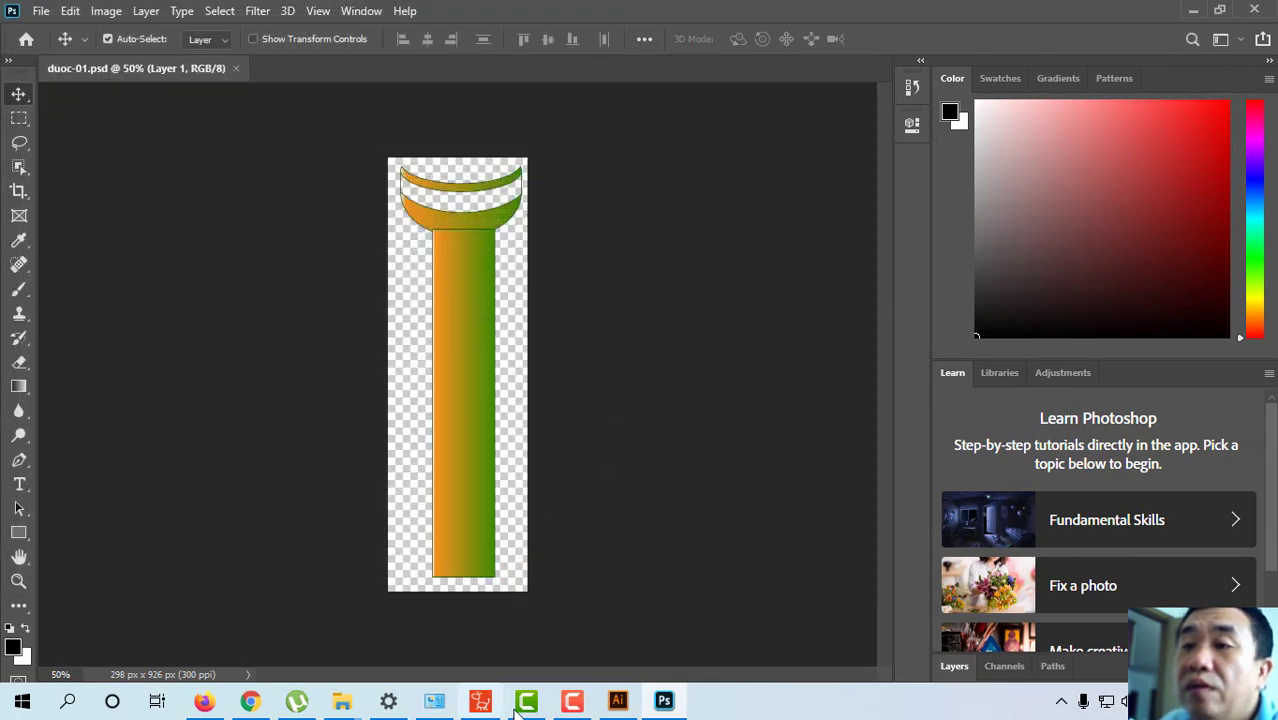
# Switch to Cartoon Animator 4 and import duoc-01.psd from the Duoc folder on the Desktop as an actor.
pyautogui.click(481, 704)
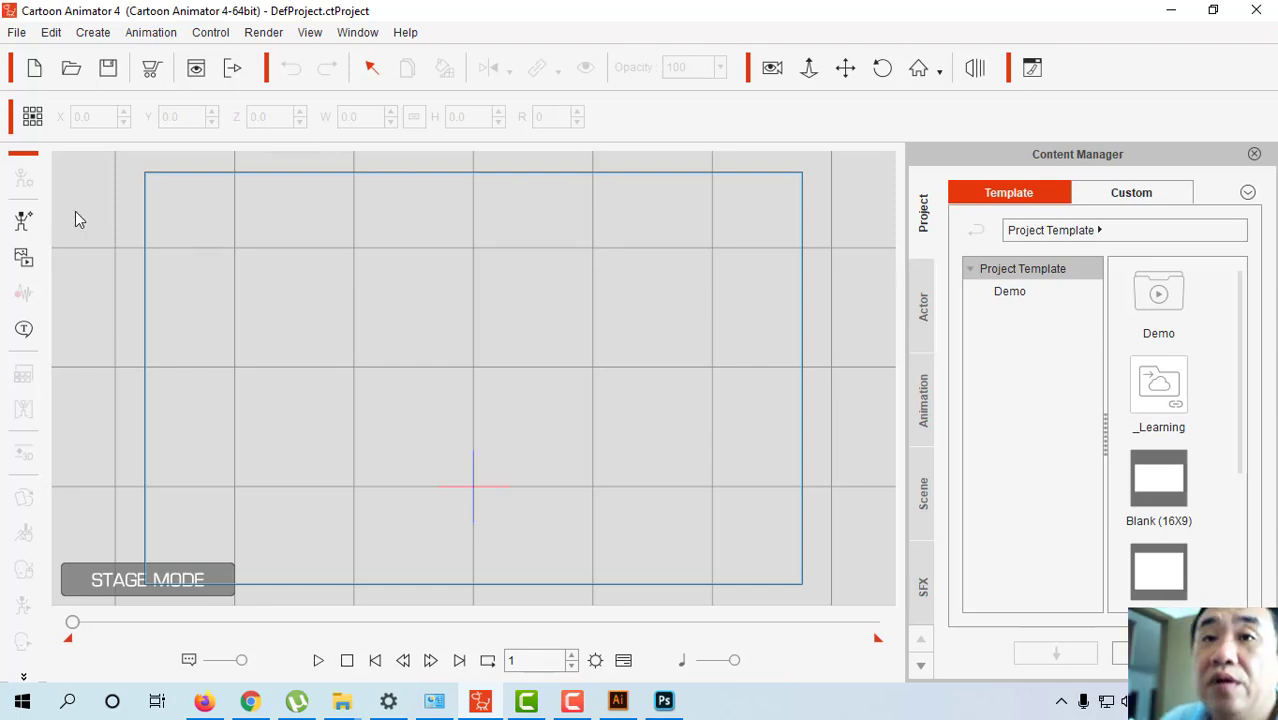
pyautogui.click(24, 221)
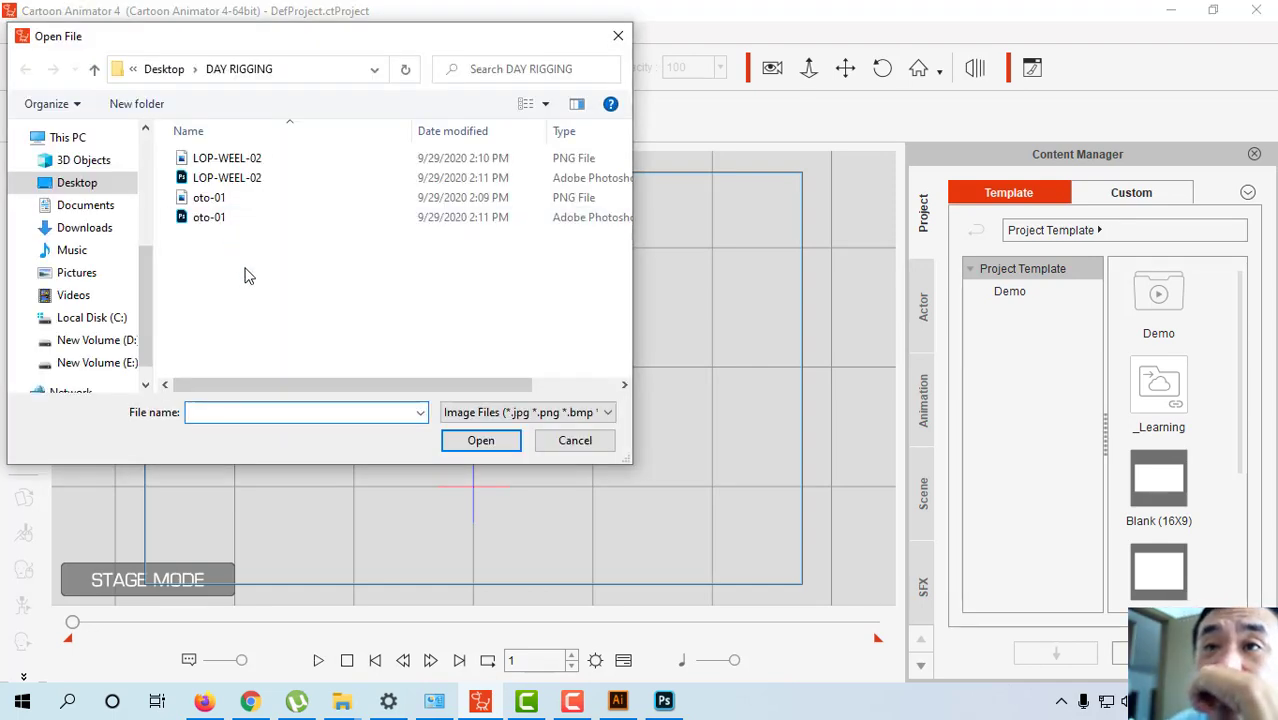
pyautogui.click(76, 182)
pyautogui.doubleClick(205, 178)
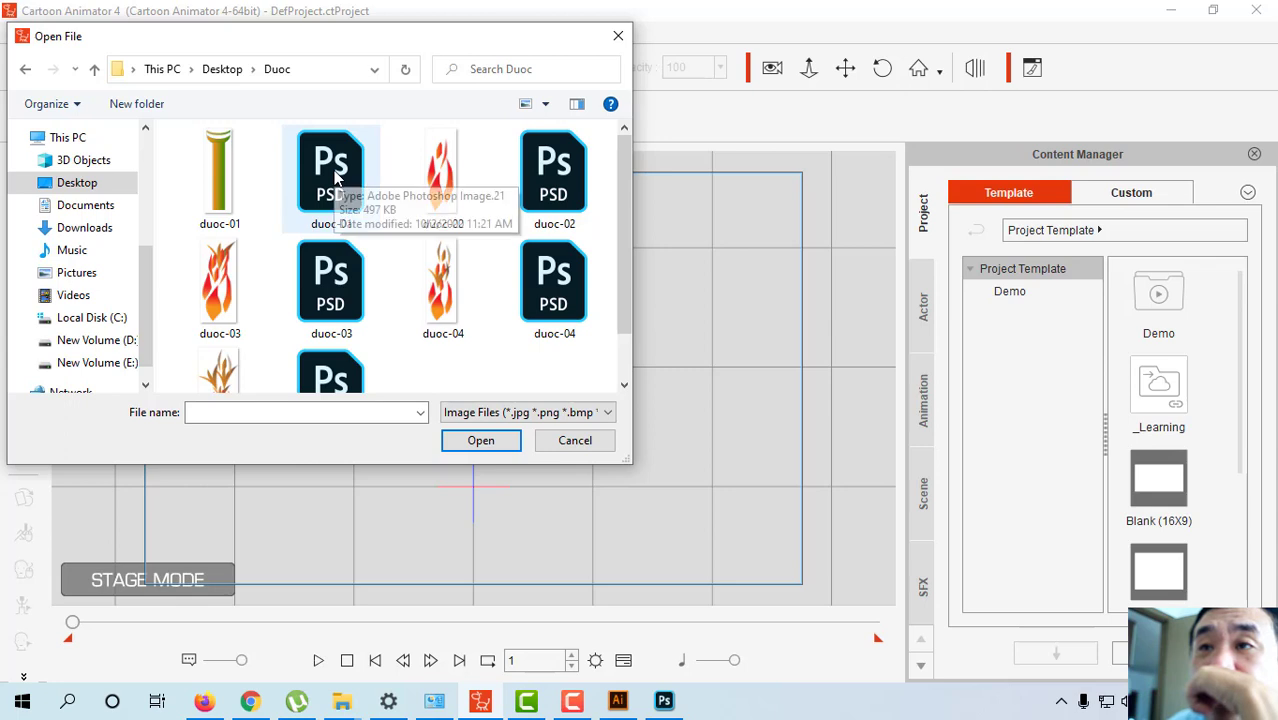
pyautogui.doubleClick(333, 175)
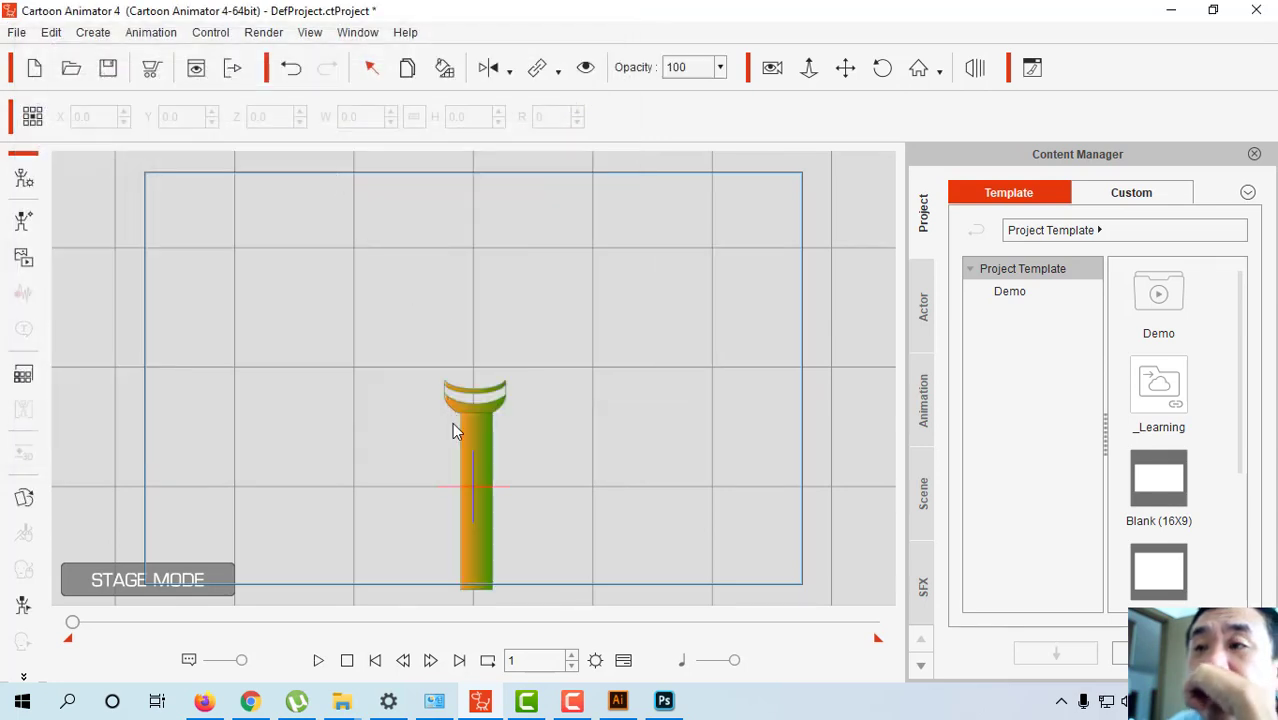
pyautogui.click(462, 430)
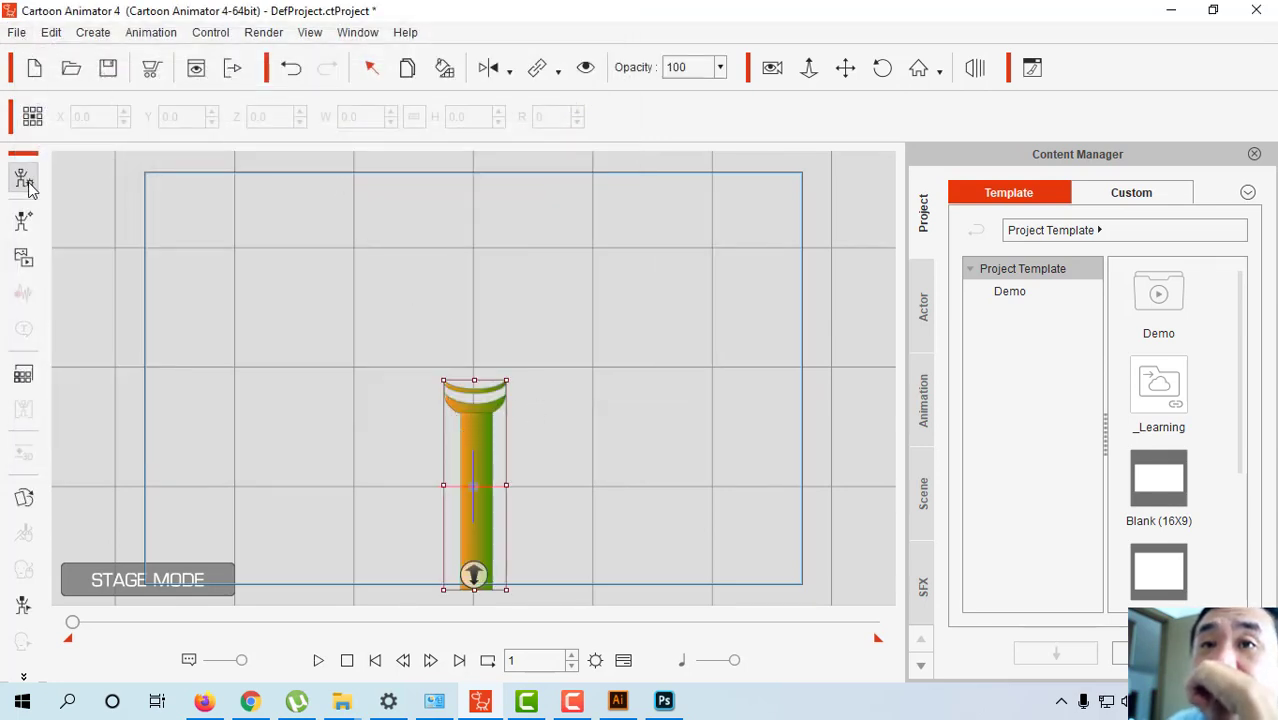
# Import duoc-02.psd from the Duoc folder as another actor on the stage.
pyautogui.click(23, 220)
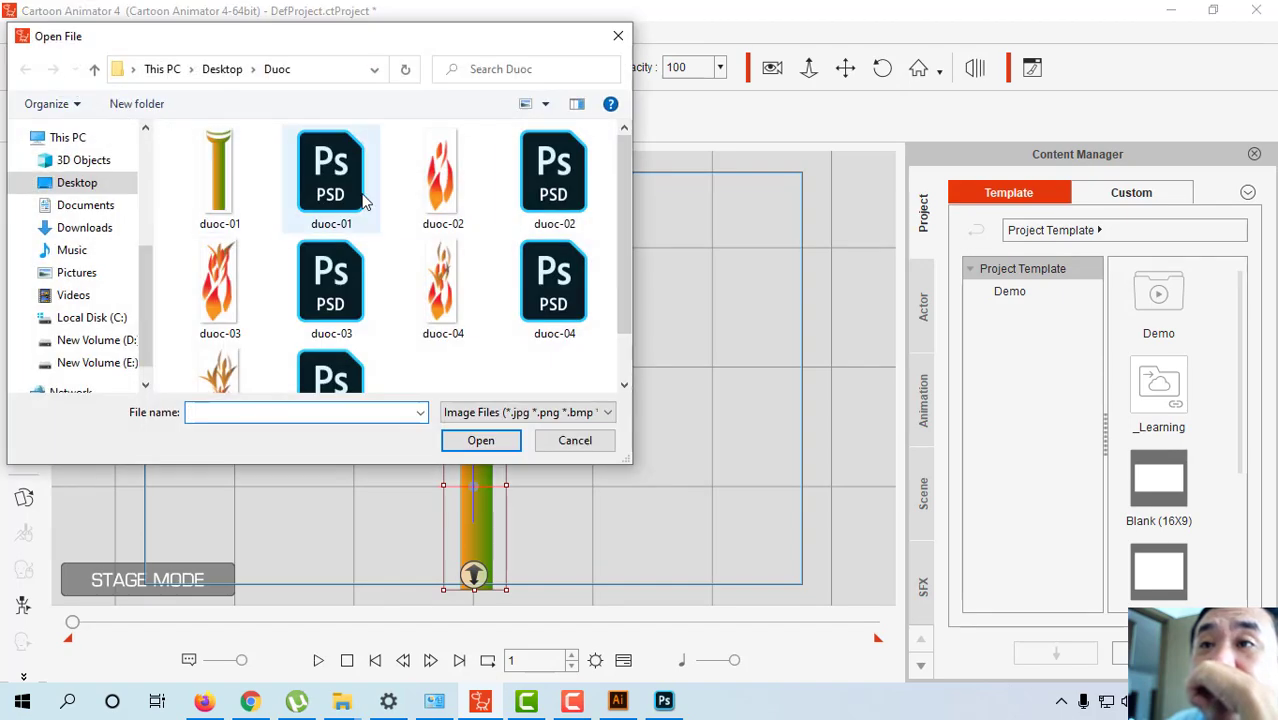
pyautogui.click(548, 182)
pyautogui.doubleClick(548, 182)
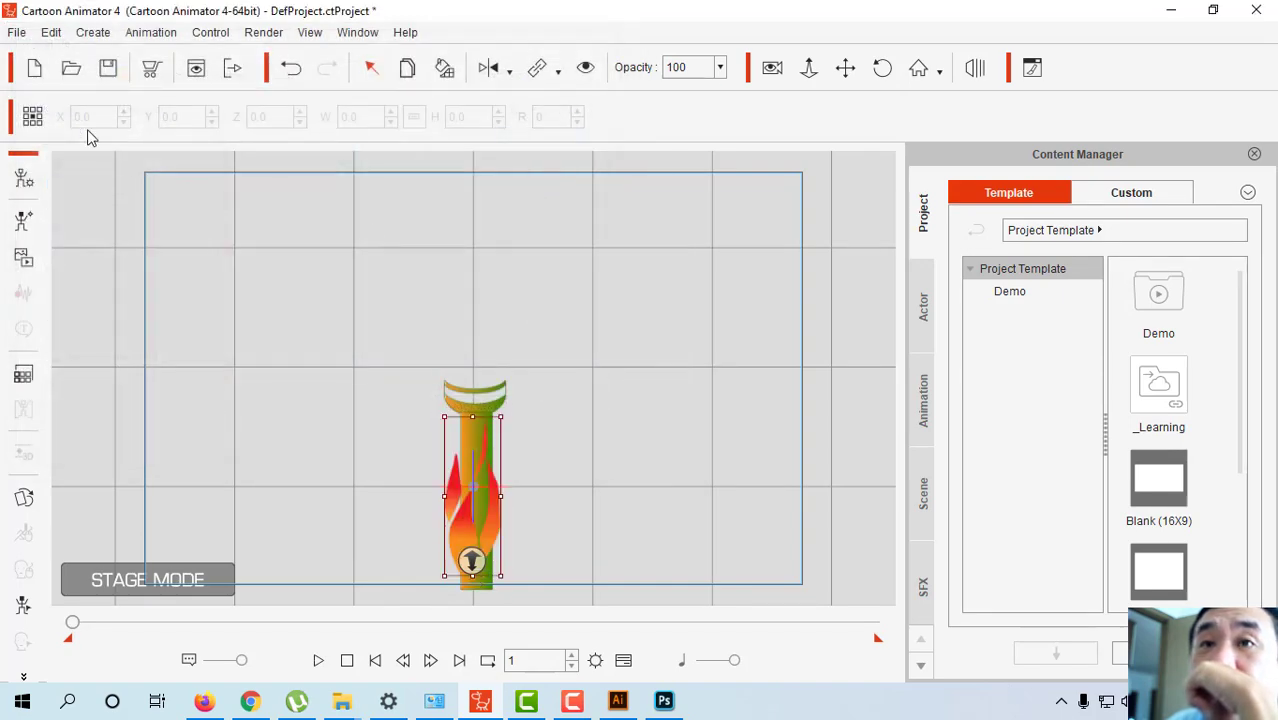
pyautogui.click(17, 33)
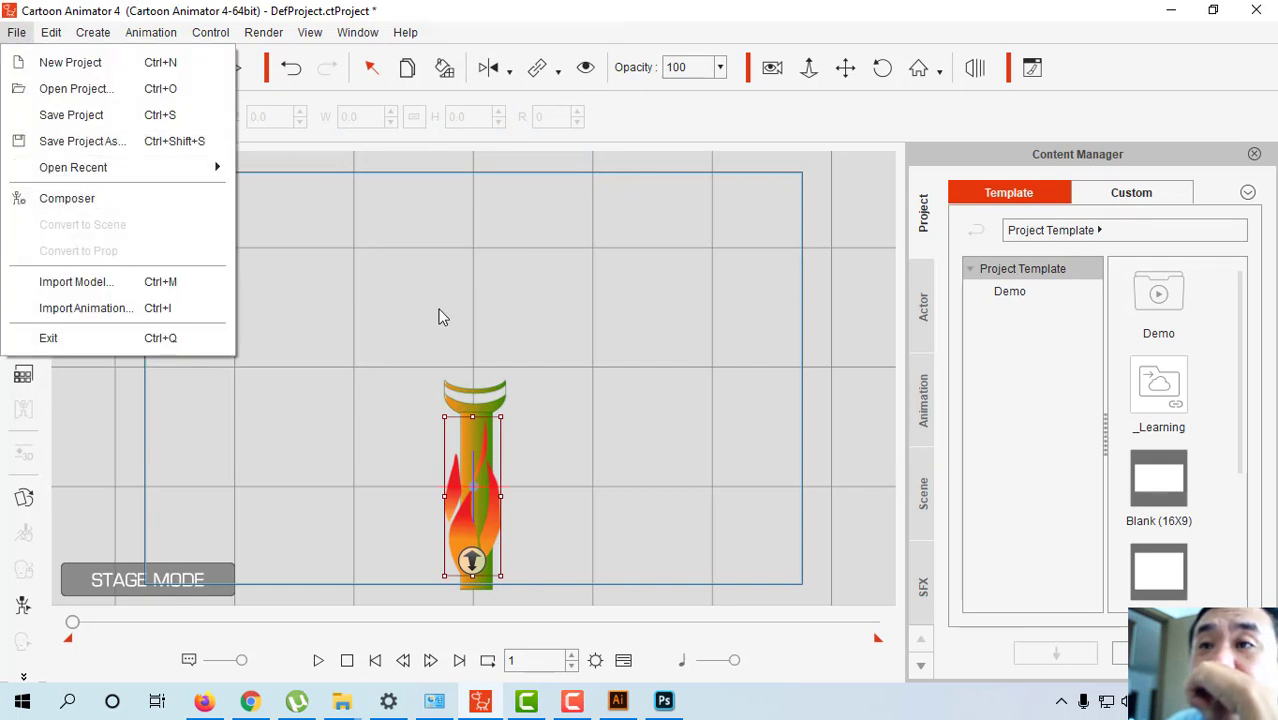
pyautogui.click(275, 310)
# Import duoc-03.psd, duoc-04.psd and duoc-05.psd from the Duoc folder as separate actors.
pyautogui.click(23, 219)
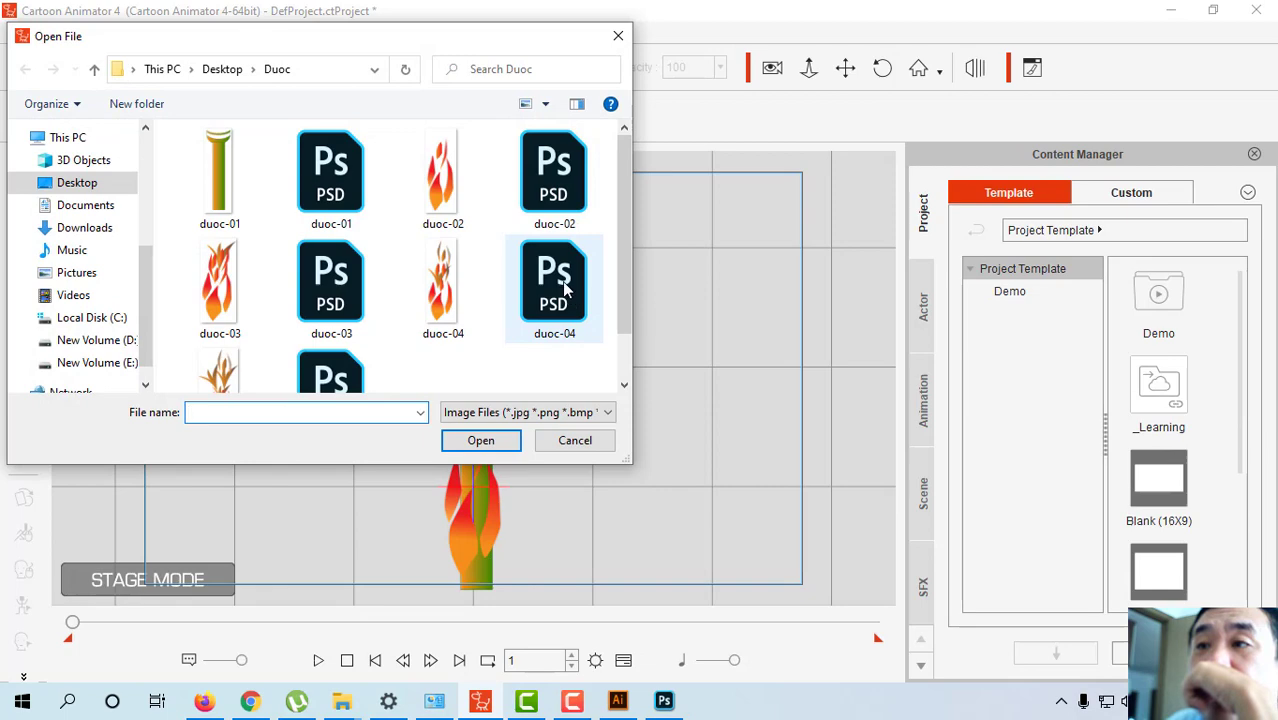
pyautogui.doubleClick(330, 288)
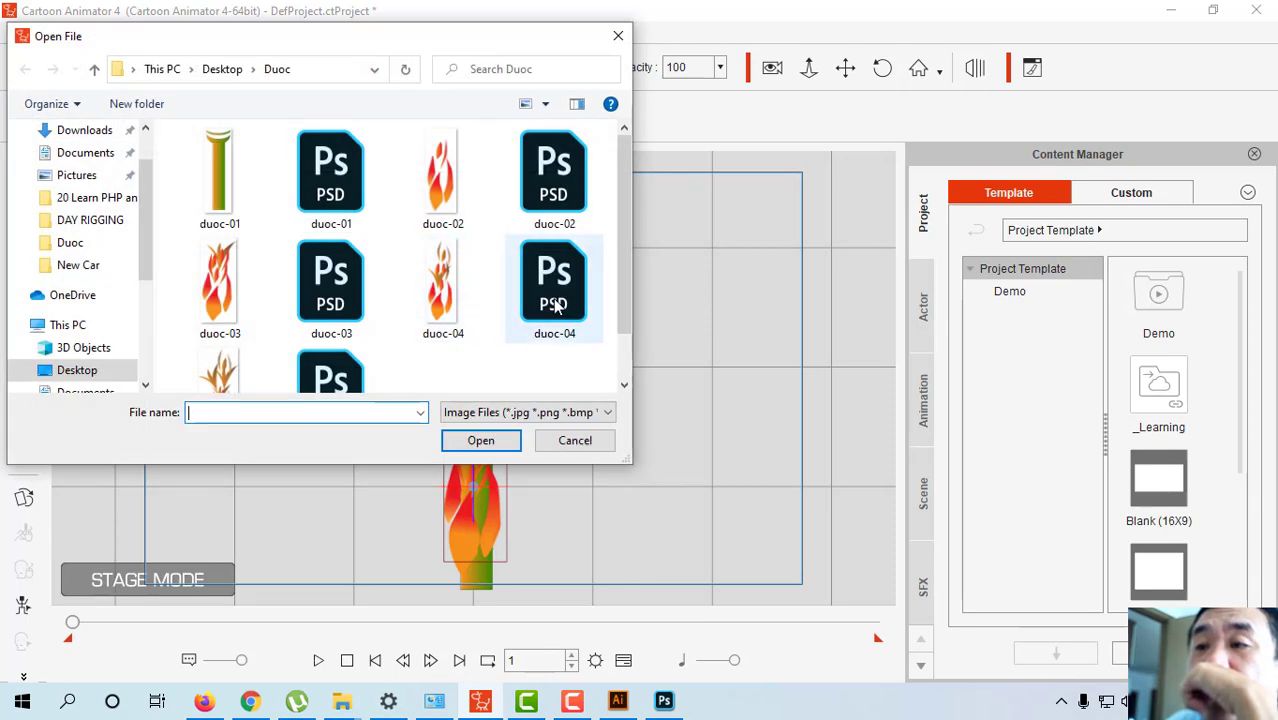
pyautogui.doubleClick(556, 305)
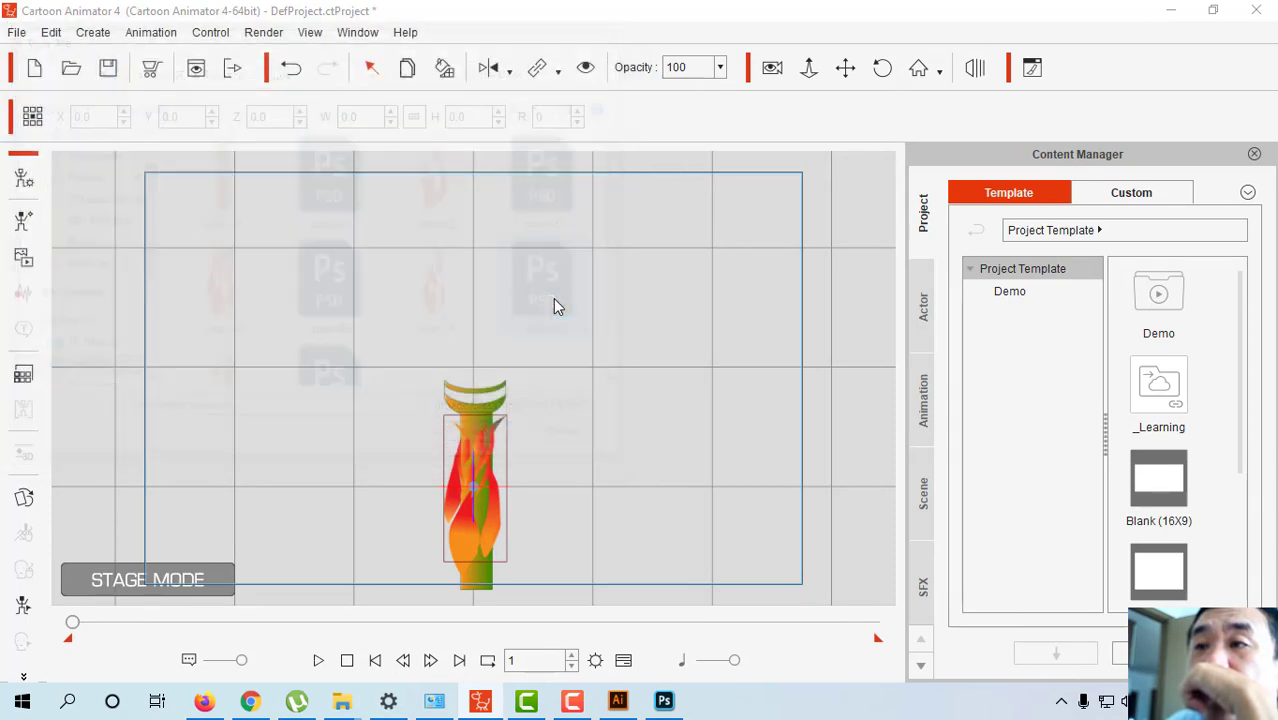
pyautogui.click(23, 220)
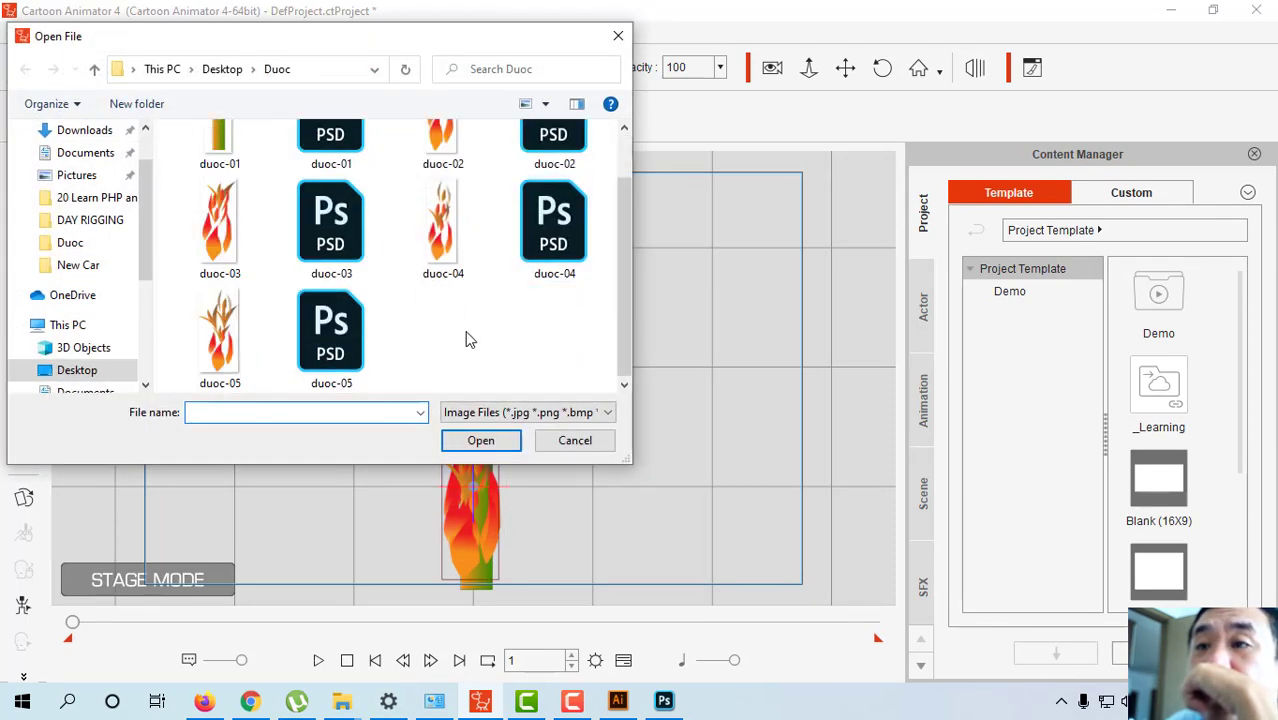
pyautogui.doubleClick(331, 335)
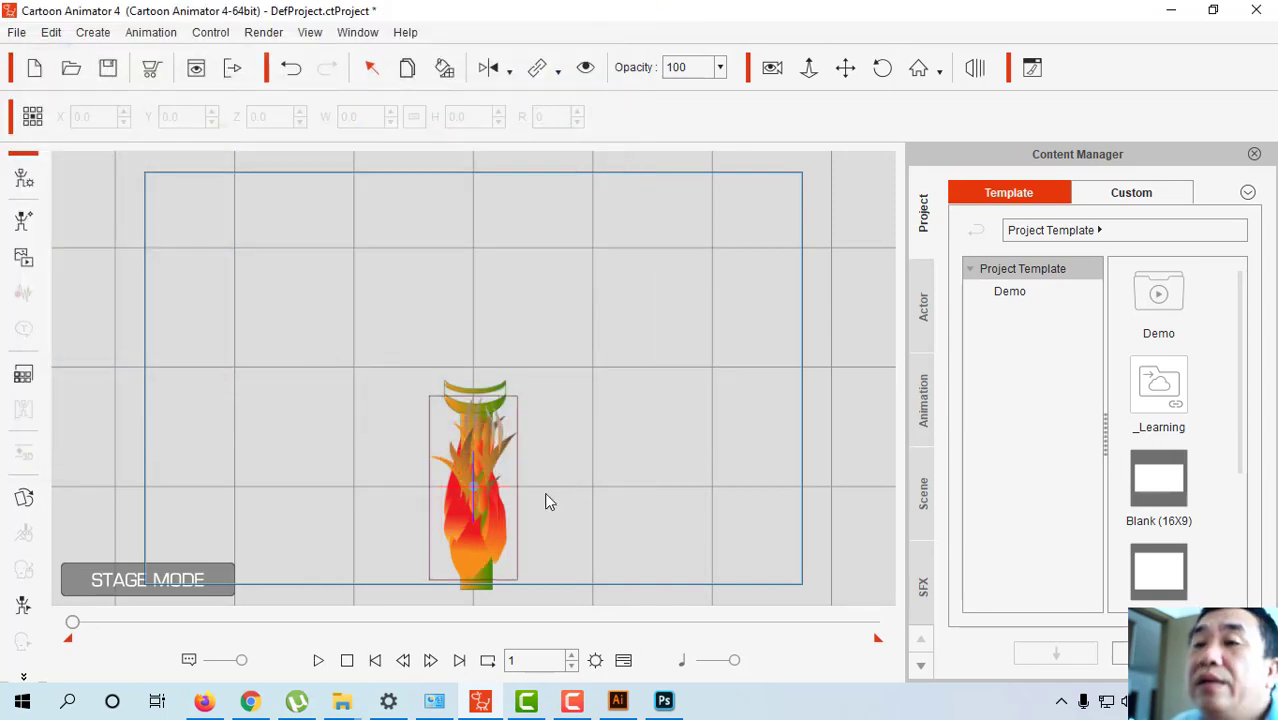
# Move the duoc-03, duoc-05 and duoc-02 fires off the torch to the empty area on its right.
pyautogui.click(484, 524)
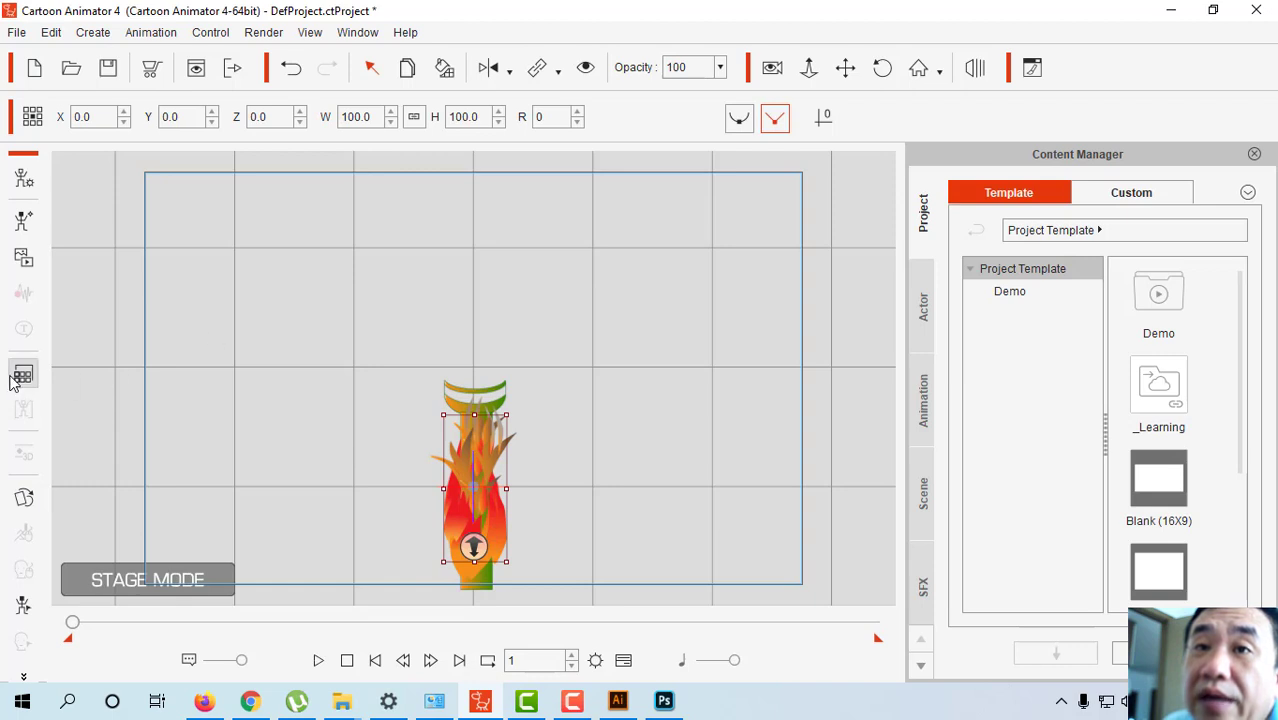
pyautogui.moveTo(485, 508); pyautogui.dragTo(618, 419)
pyautogui.click(498, 537)
pyautogui.moveTo(491, 531); pyautogui.dragTo(693, 513)
pyautogui.click(485, 543)
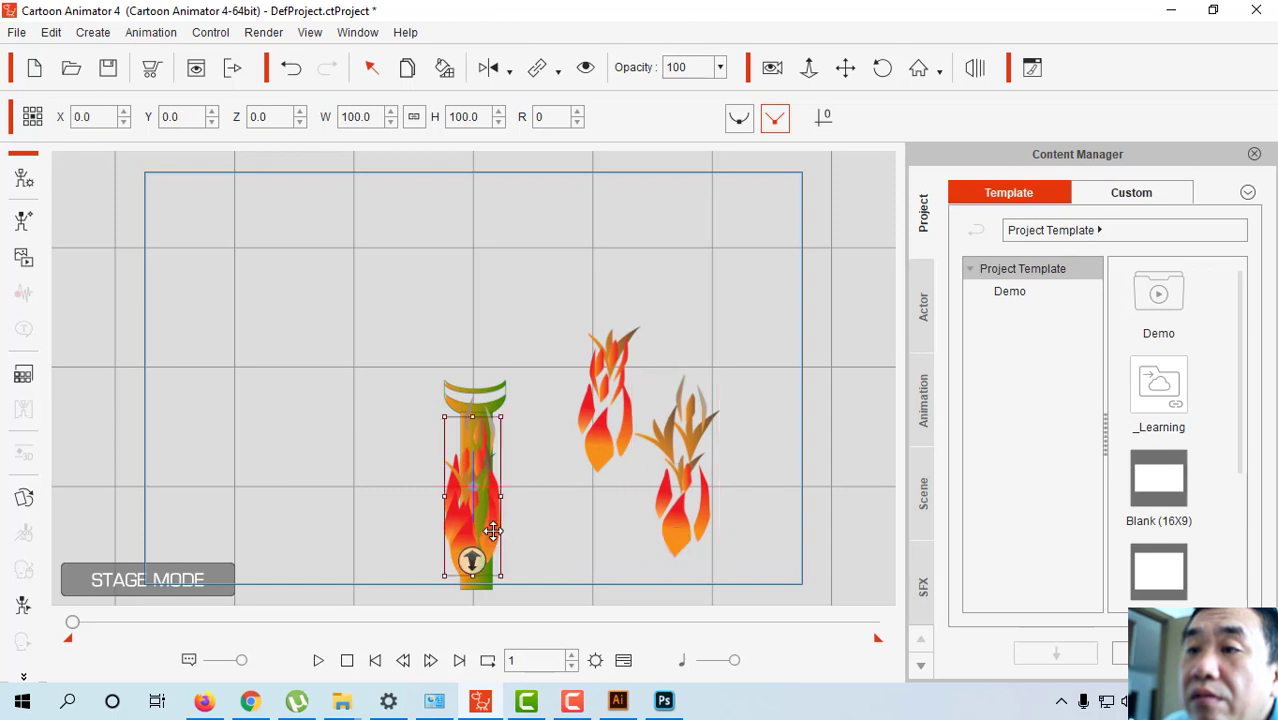
pyautogui.moveTo(494, 531); pyautogui.dragTo(683, 513)
# Place the duoc-04 fire on the torch's bowl and the duoc-03 fire over it at about X 0, Y 143.
pyautogui.click(490, 545)
pyautogui.moveTo(491, 534); pyautogui.dragTo(495, 354)
pyautogui.click(596, 444)
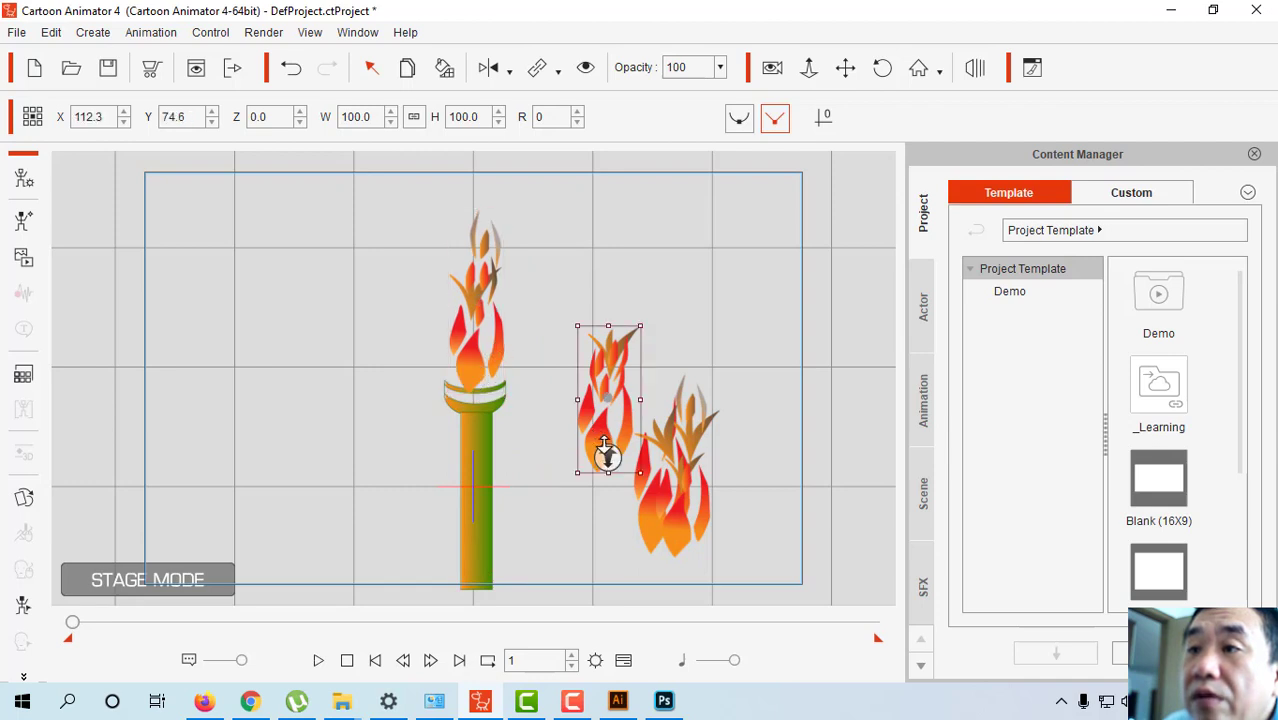
pyautogui.moveTo(605, 448); pyautogui.dragTo(469, 340)
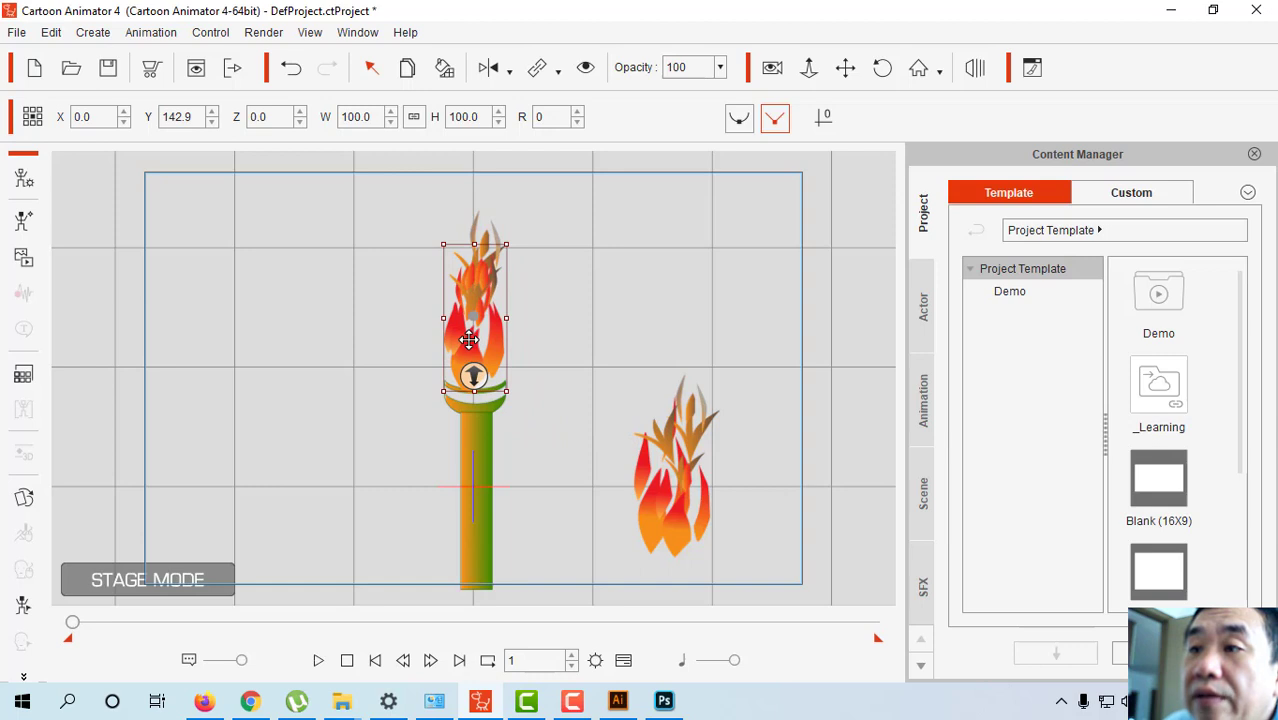
# Stack the duoc-02 fire at about X 5, Y 157 and the duoc-05 fire at about X -2, Y 150 over the torch, and deselect.
pyautogui.click(648, 512)
pyautogui.moveTo(656, 504); pyautogui.dragTo(472, 337)
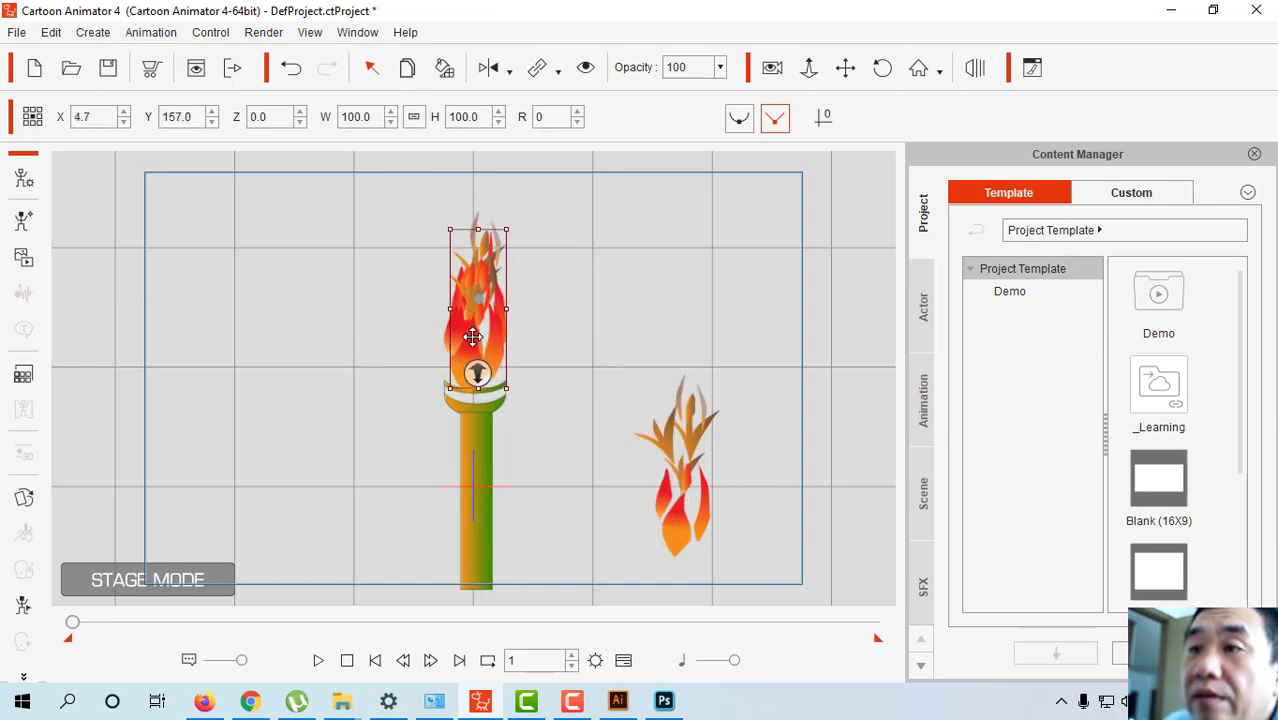
pyautogui.moveTo(678, 514); pyautogui.dragTo(477, 325)
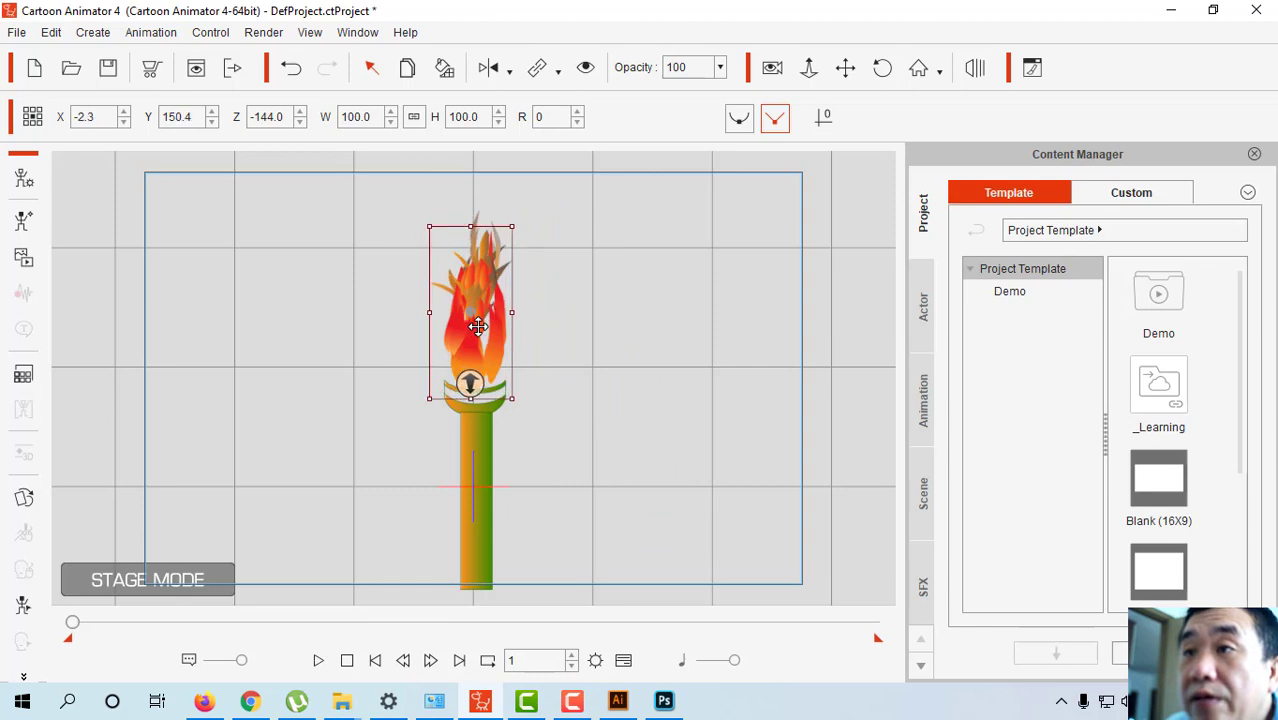
pyautogui.click(788, 253)
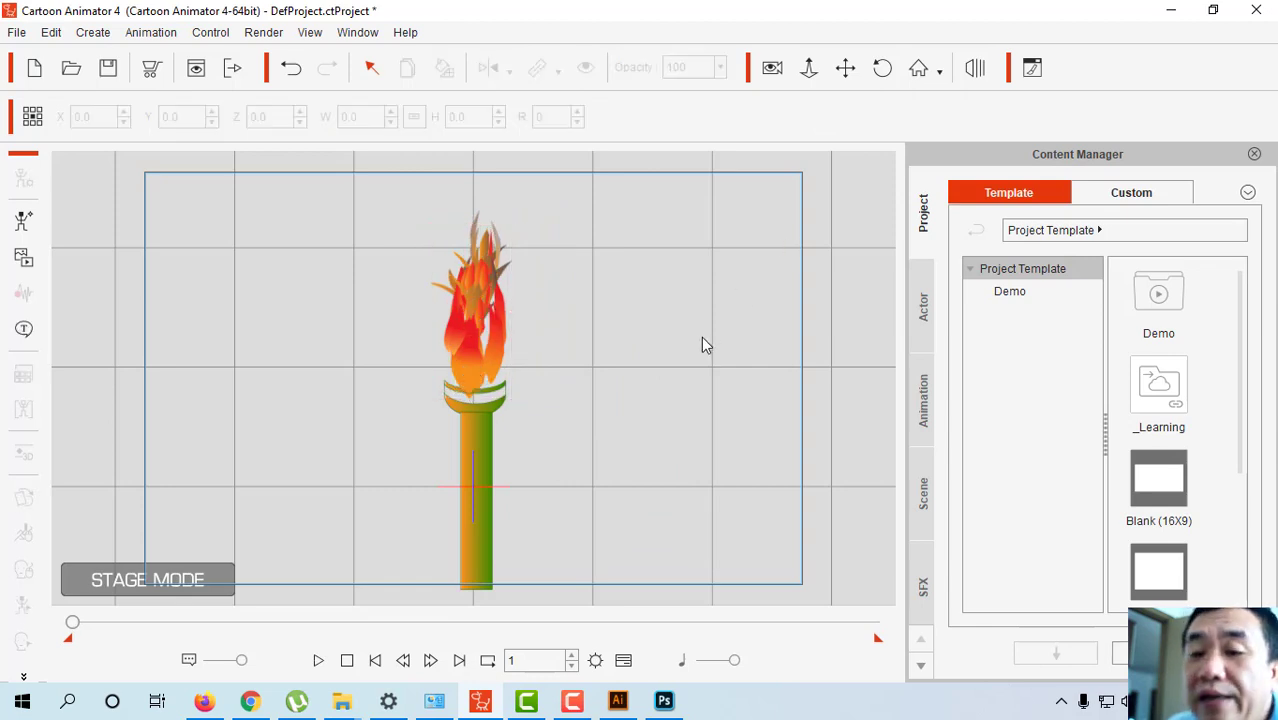
# Save the torch project under the file name duoc.
pyautogui.hotkey('ctrl', 's')
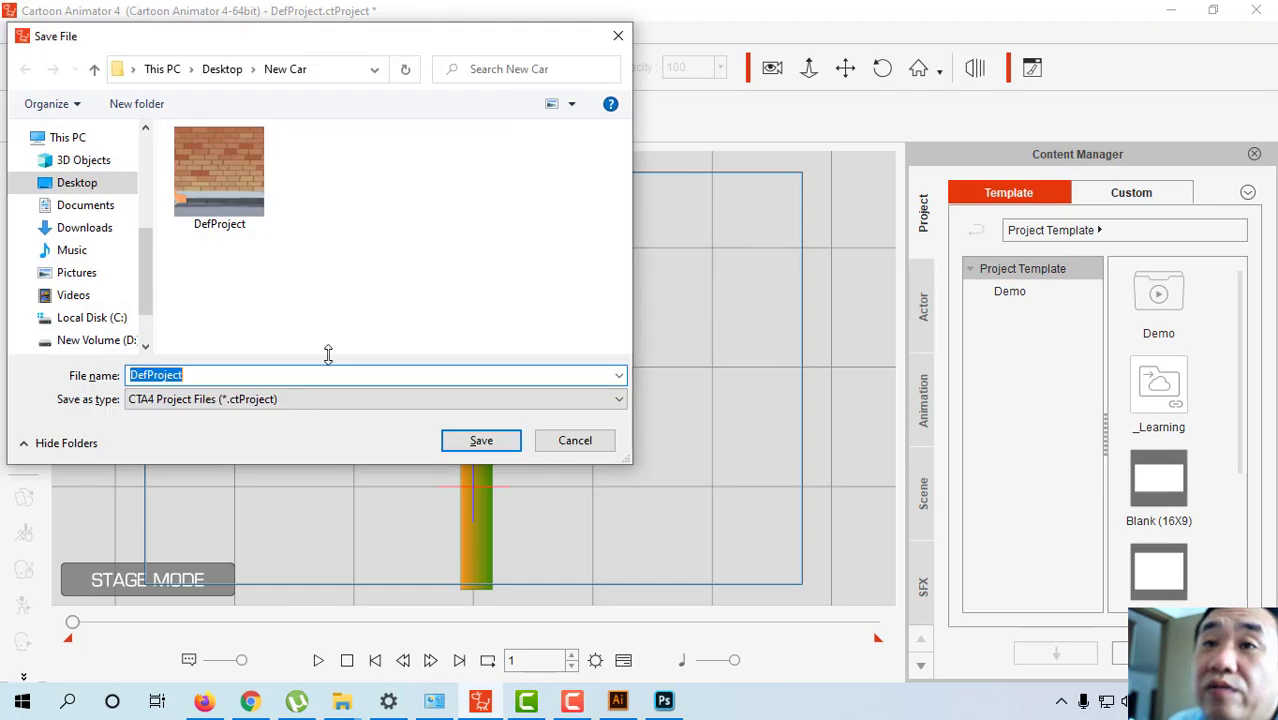
pyautogui.press('BackSpace')
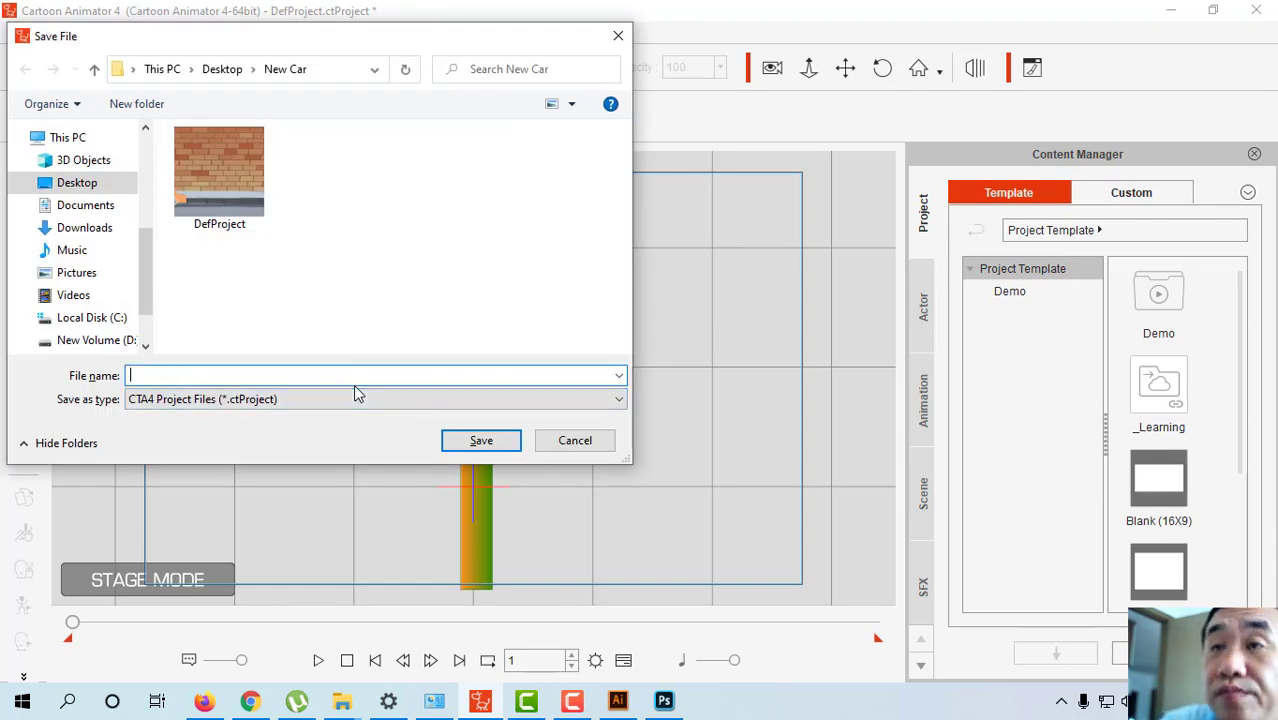
pyautogui.write('duoc')
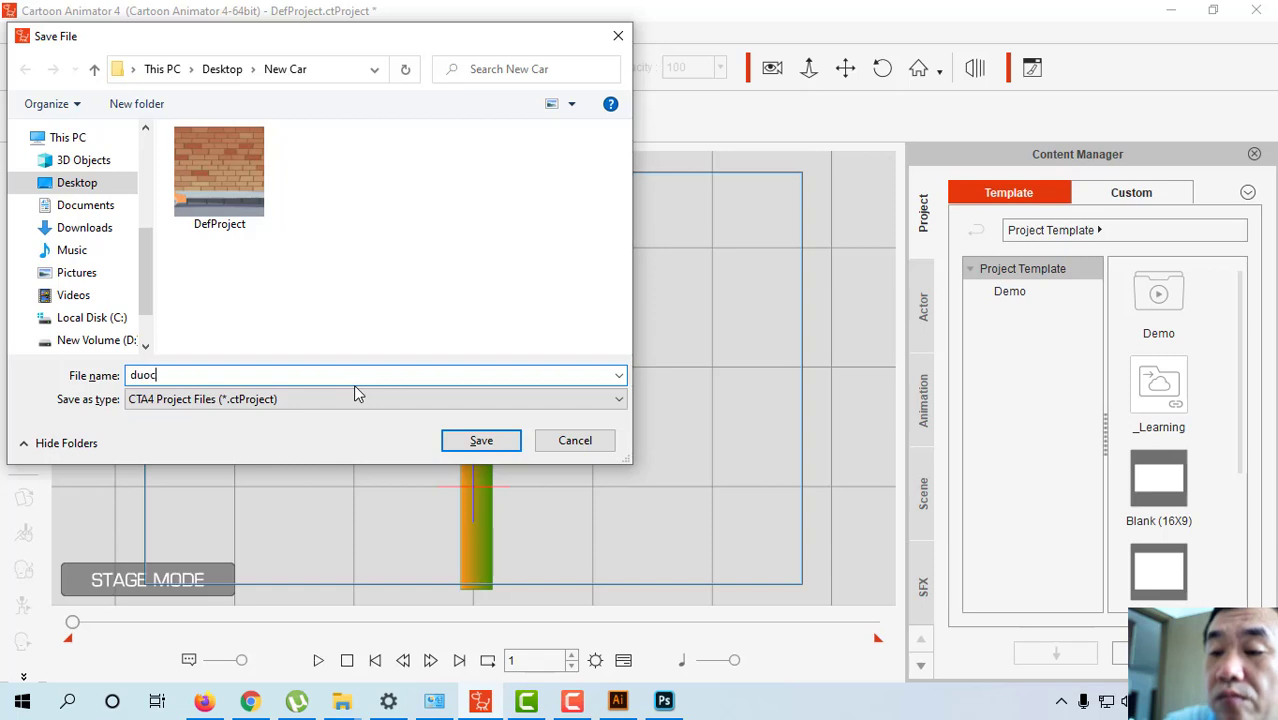
pyautogui.press('Return')
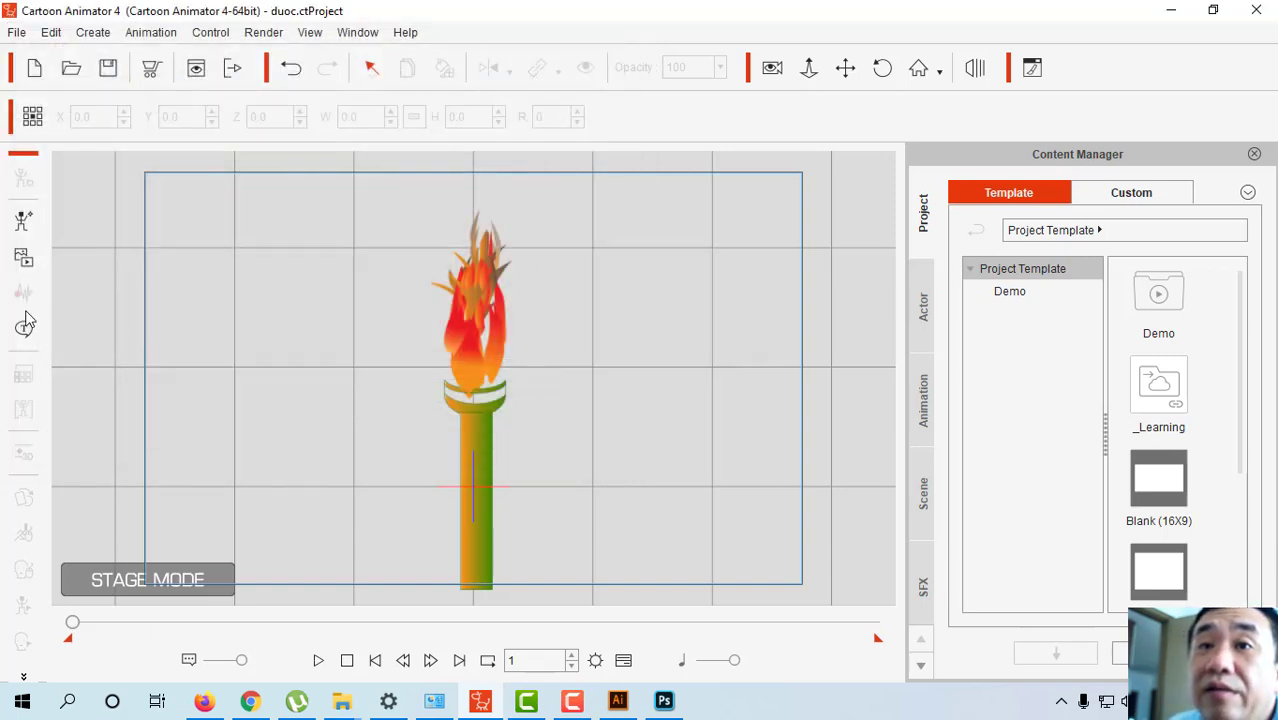
# Link the front flame to the torch handle and move it to the right of the torch, about X 107, Y 155.
pyautogui.click(23, 259)
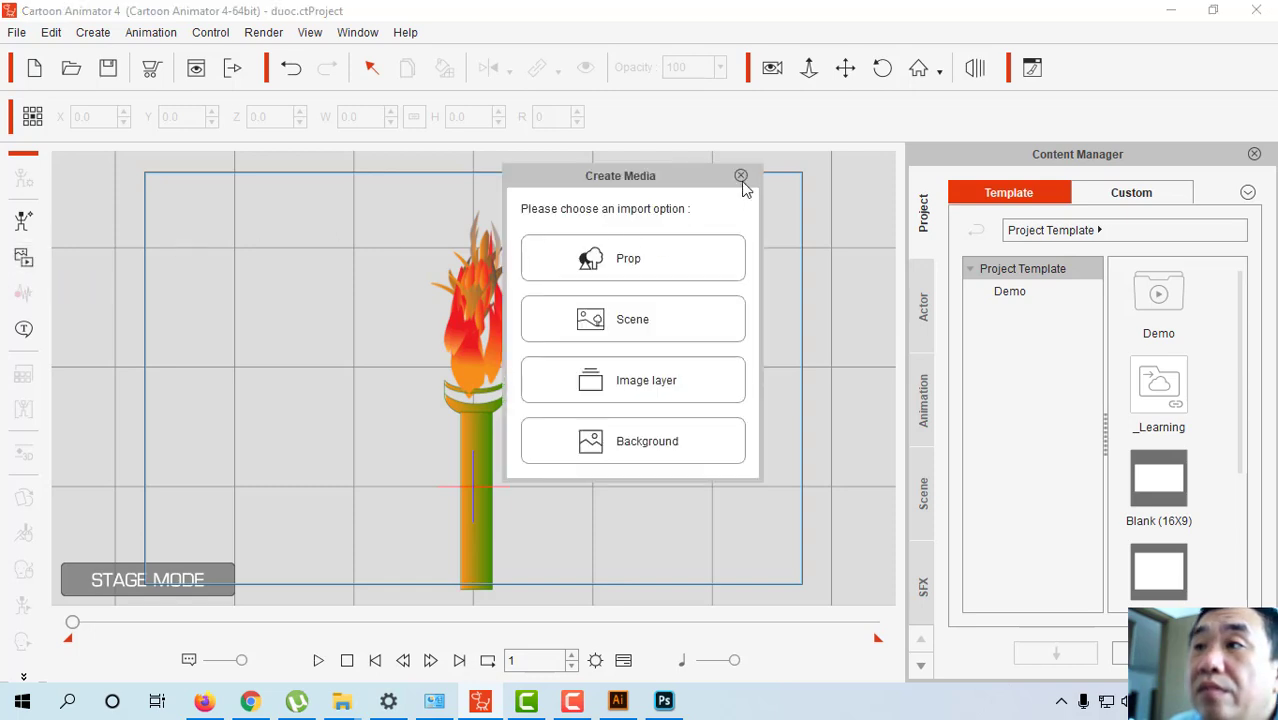
pyautogui.click(740, 177)
pyautogui.click(487, 354)
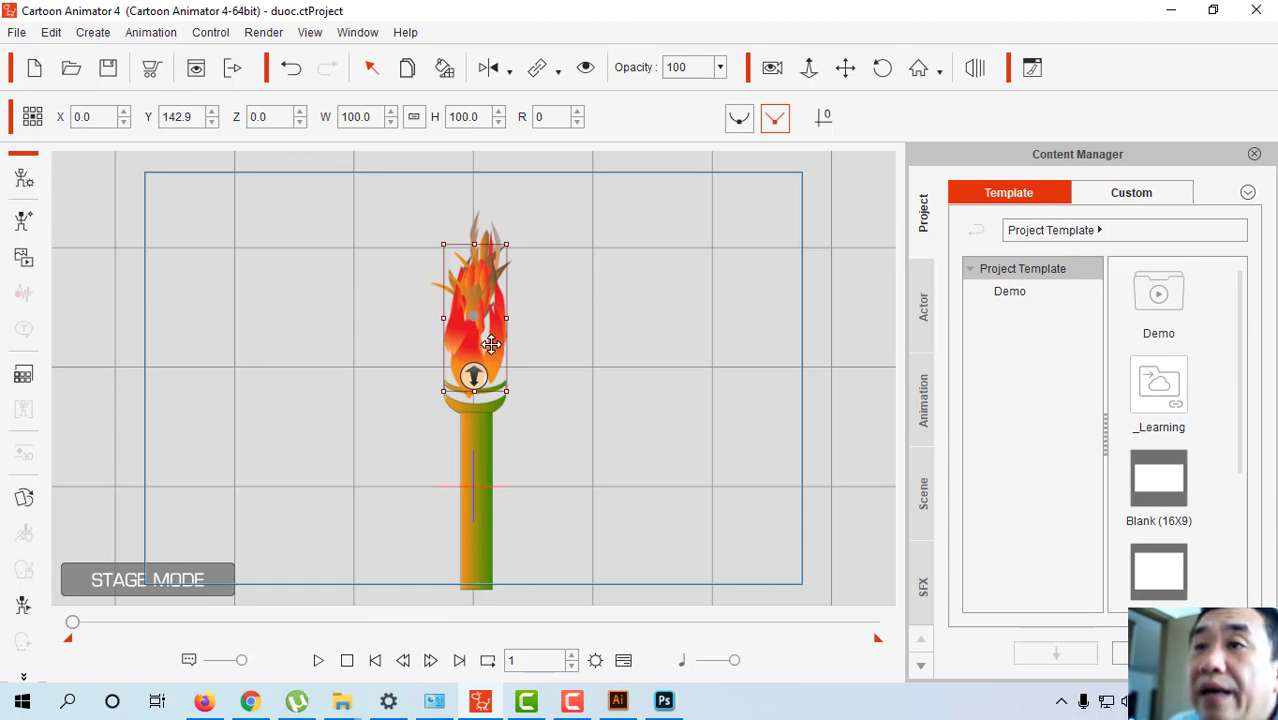
pyautogui.moveTo(491, 344); pyautogui.dragTo(496, 342)
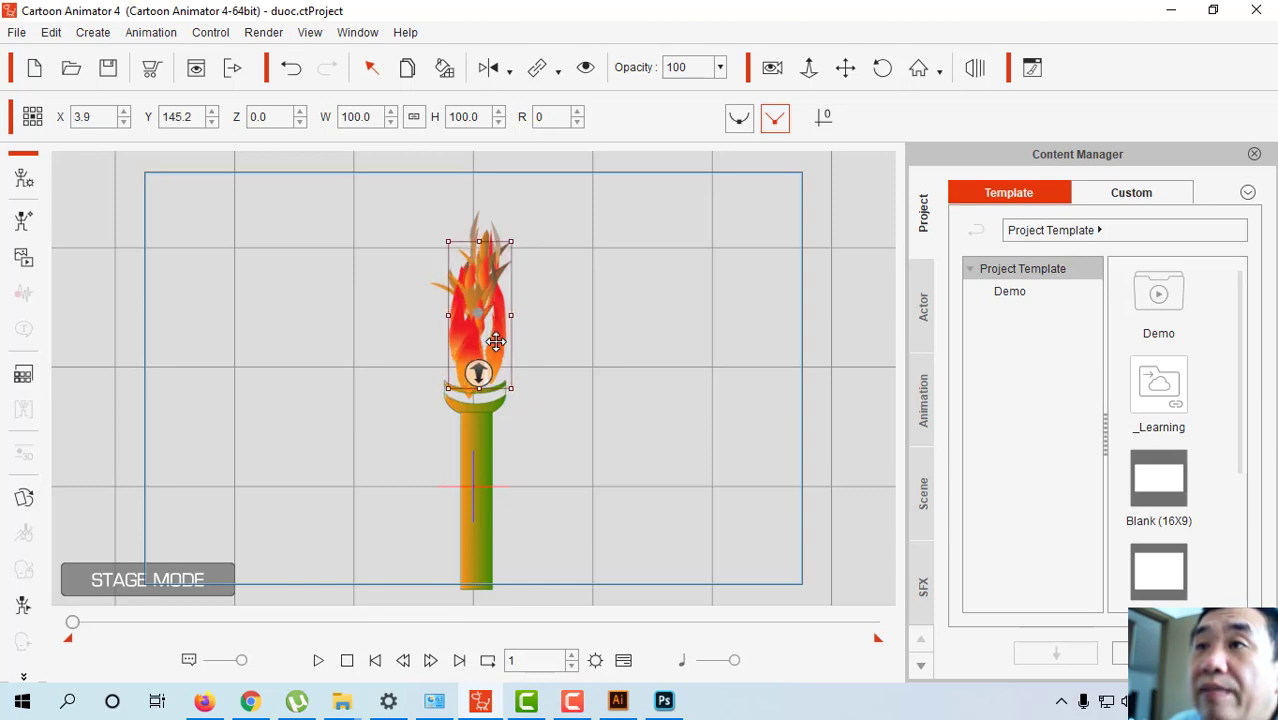
pyautogui.click(538, 72)
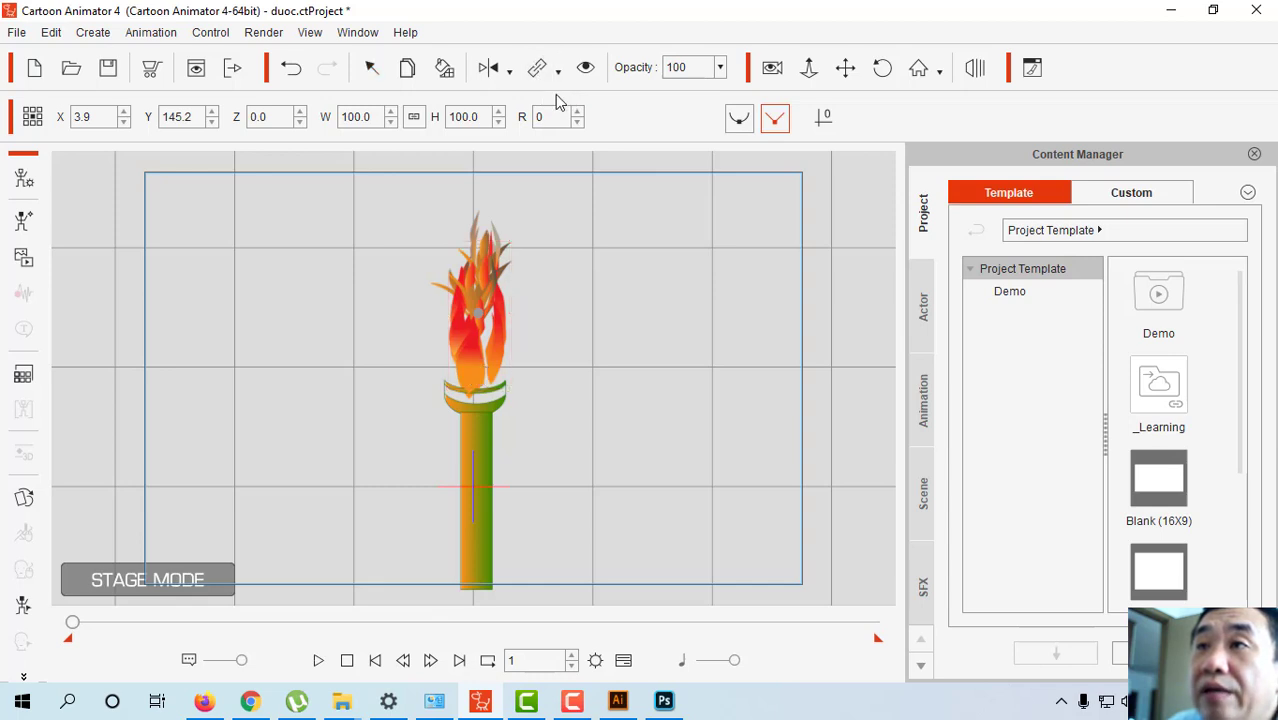
pyautogui.click(477, 444)
pyautogui.click(477, 444)
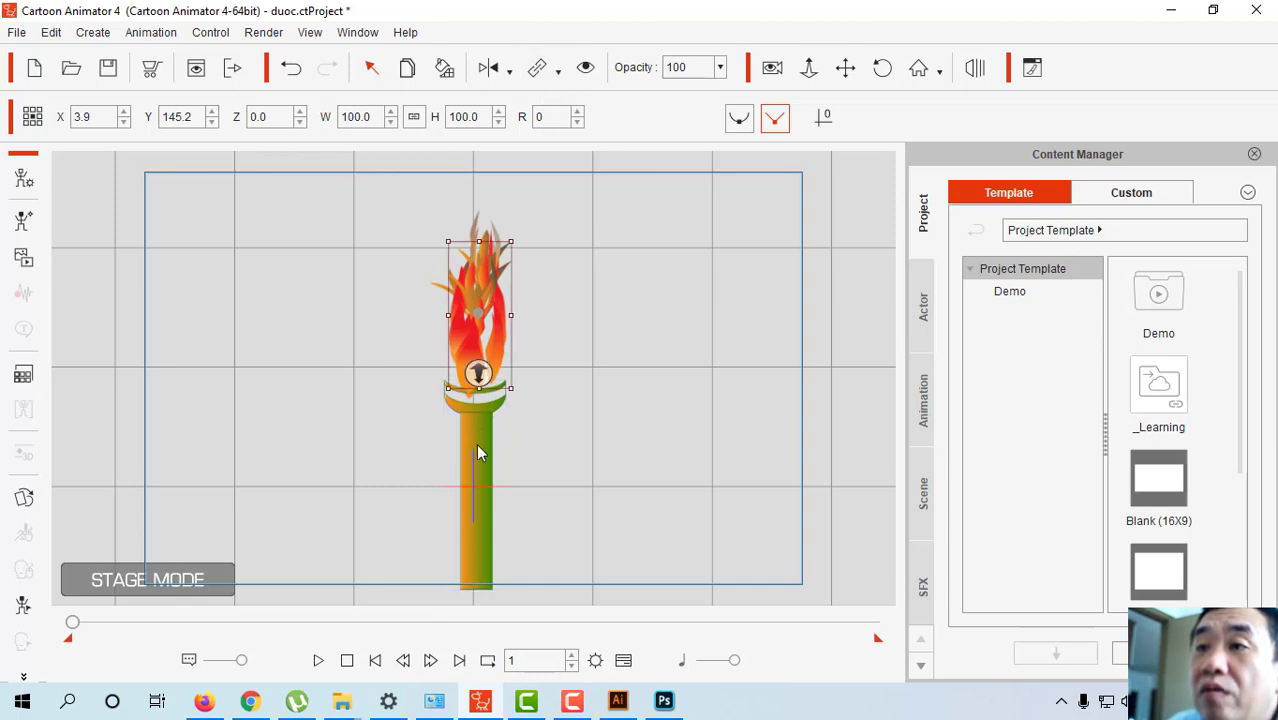
pyautogui.moveTo(524, 338); pyautogui.dragTo(648, 327)
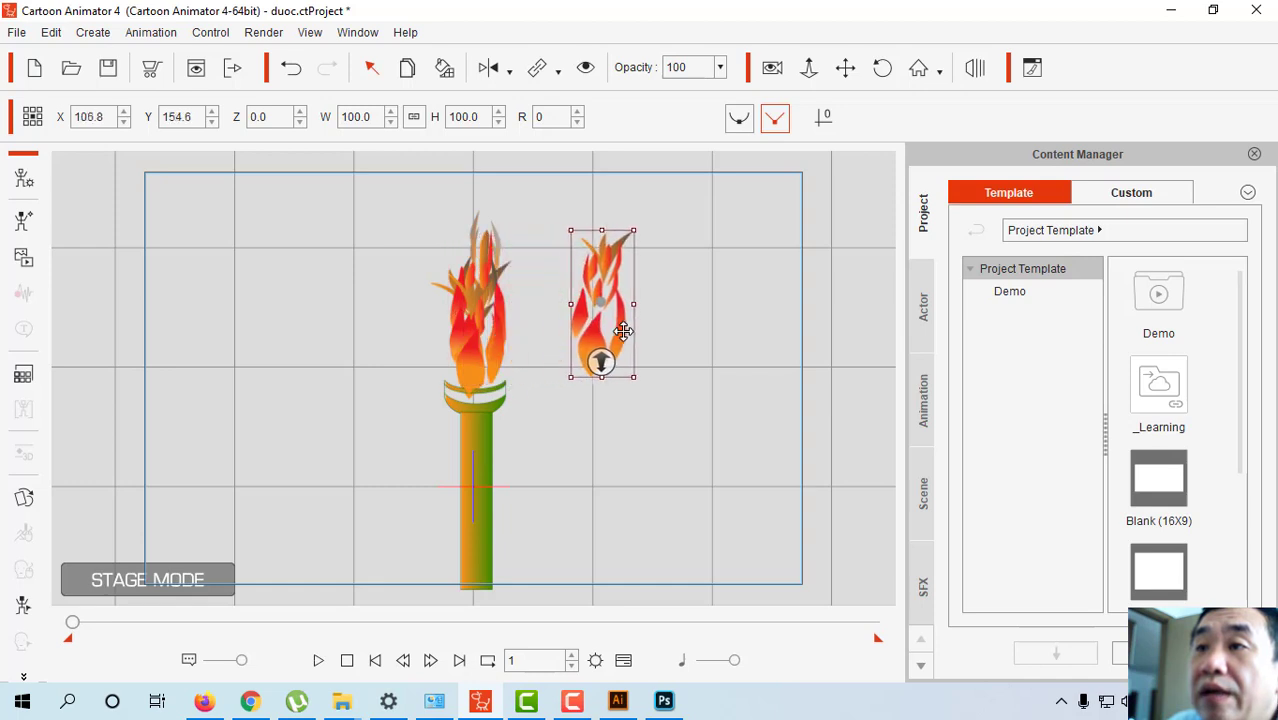
# Move a second flame to the left of the torch, about X -132, Y 155, and link it to the handle.
pyautogui.moveTo(500, 360); pyautogui.dragTo(369, 348)
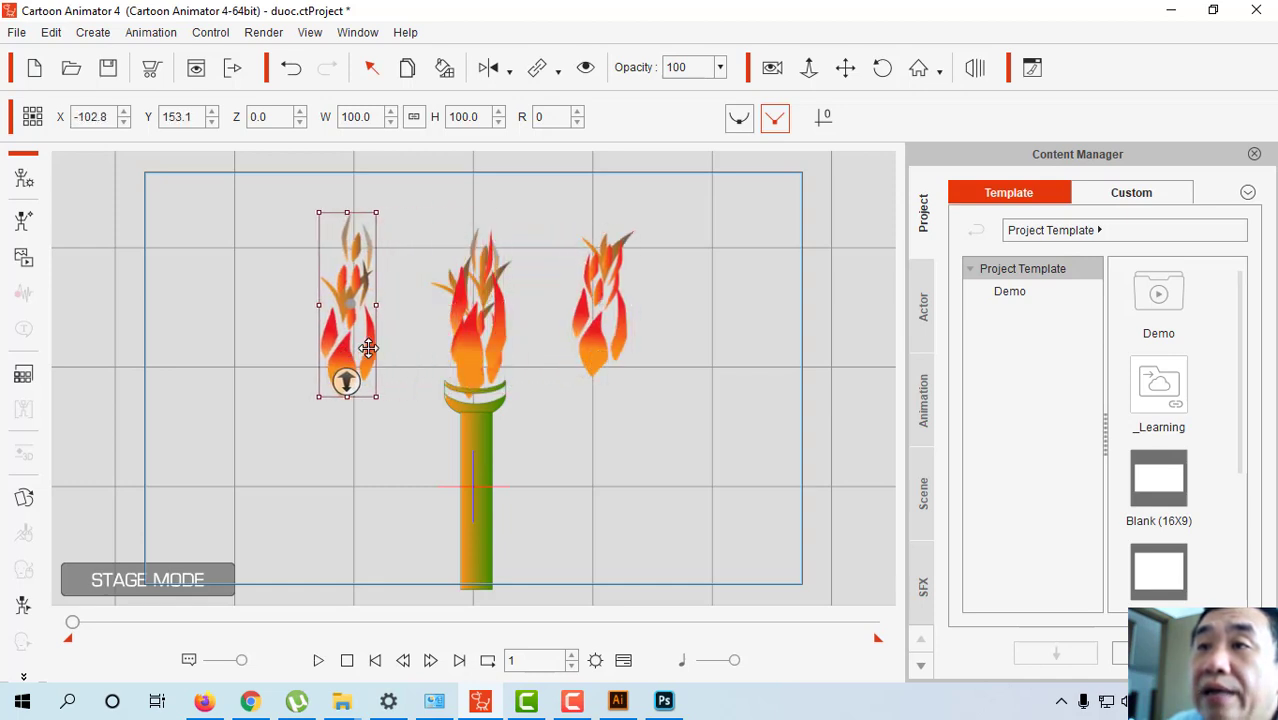
pyautogui.click(539, 72)
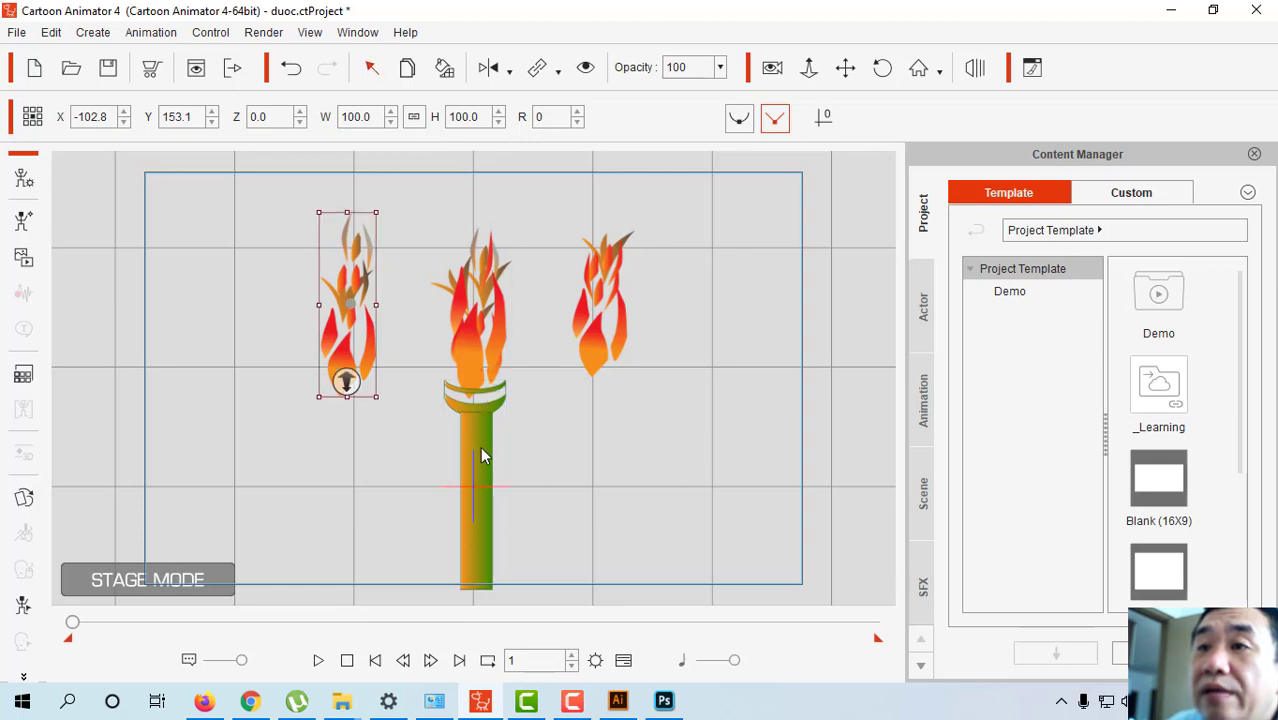
pyautogui.moveTo(349, 321); pyautogui.dragTo(334, 320)
# Move a third flame to the far right of the torch, about X 199, Y 152, and link it to the handle.
pyautogui.click(455, 354)
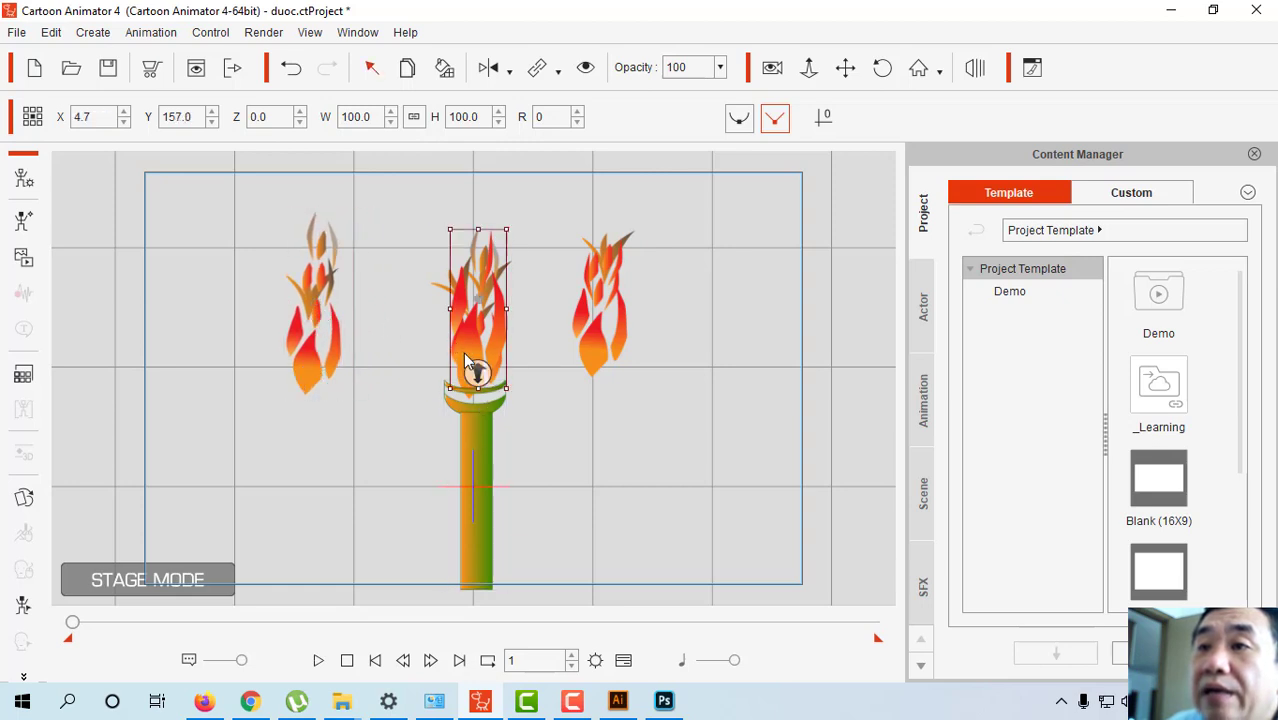
pyautogui.click(602, 345)
pyautogui.moveTo(660, 369); pyautogui.dragTo(702, 356)
pyautogui.click(545, 76)
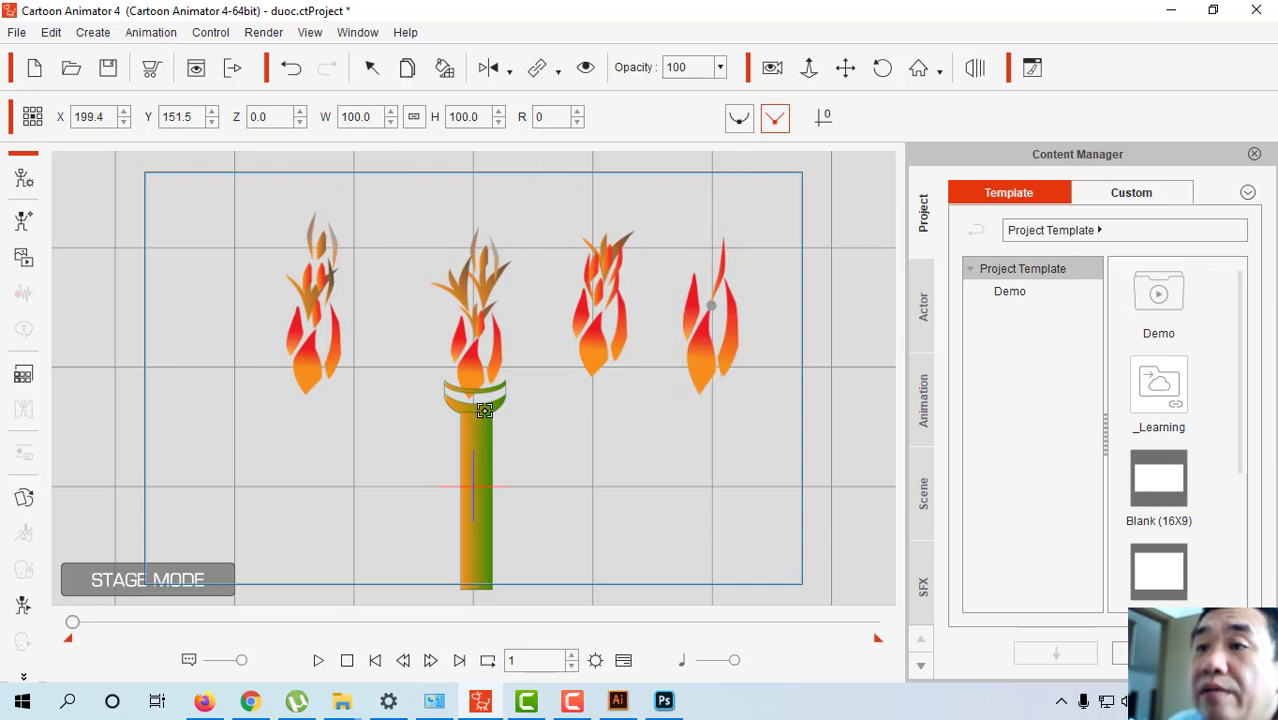
pyautogui.click(478, 450)
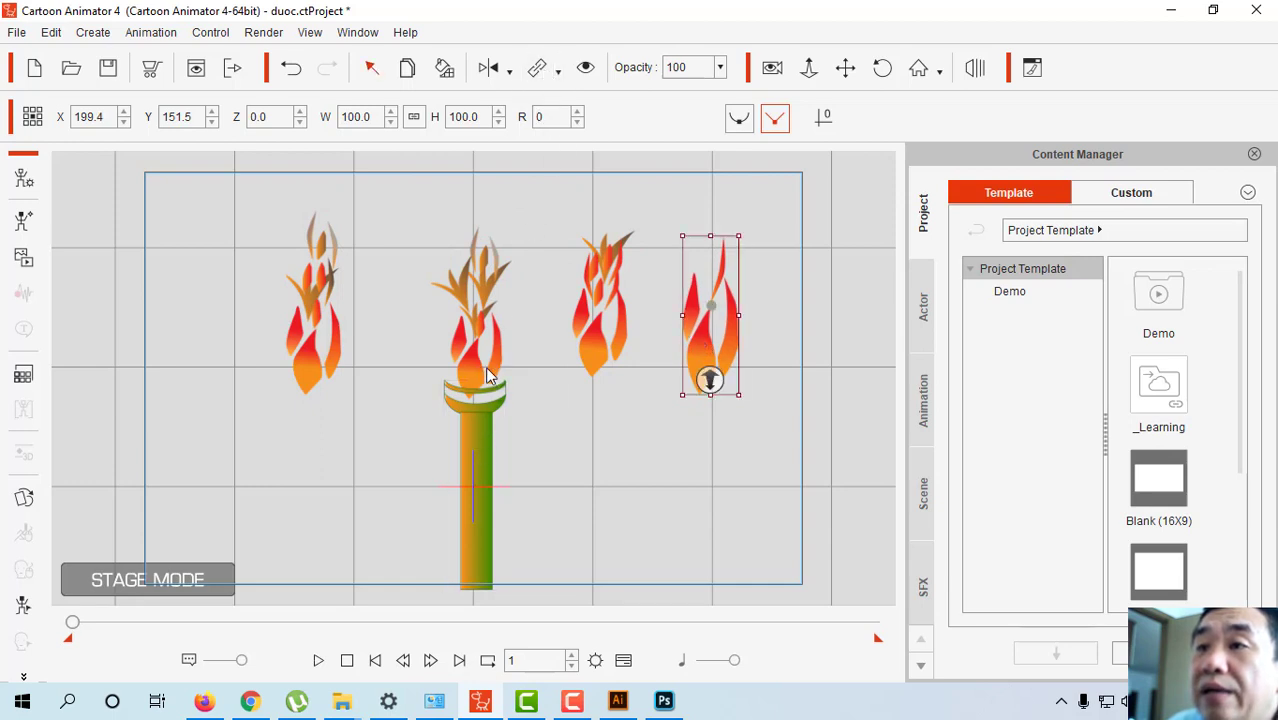
# Move the remaining flame above the torch, about X -11, Y 203, and link it to the handle.
pyautogui.click(530, 380)
pyautogui.click(470, 376)
pyautogui.moveTo(470, 376); pyautogui.dragTo(661, 490)
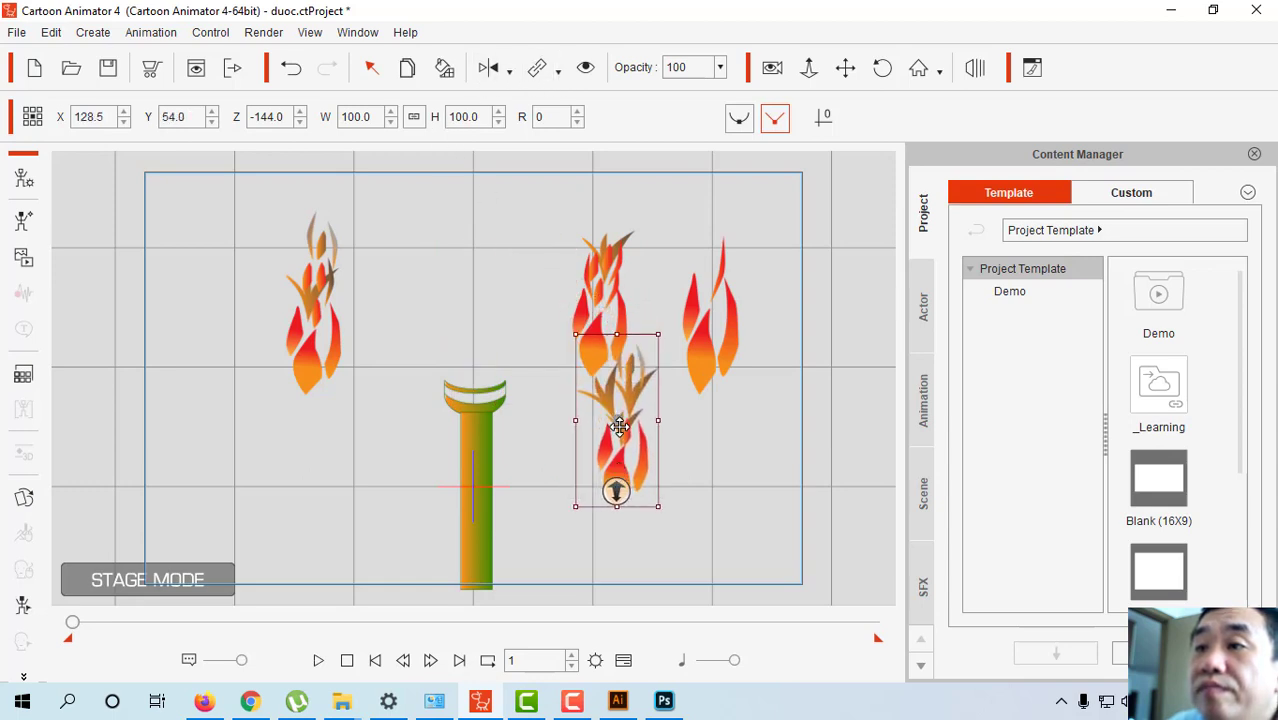
pyautogui.moveTo(613, 424); pyautogui.dragTo(508, 222)
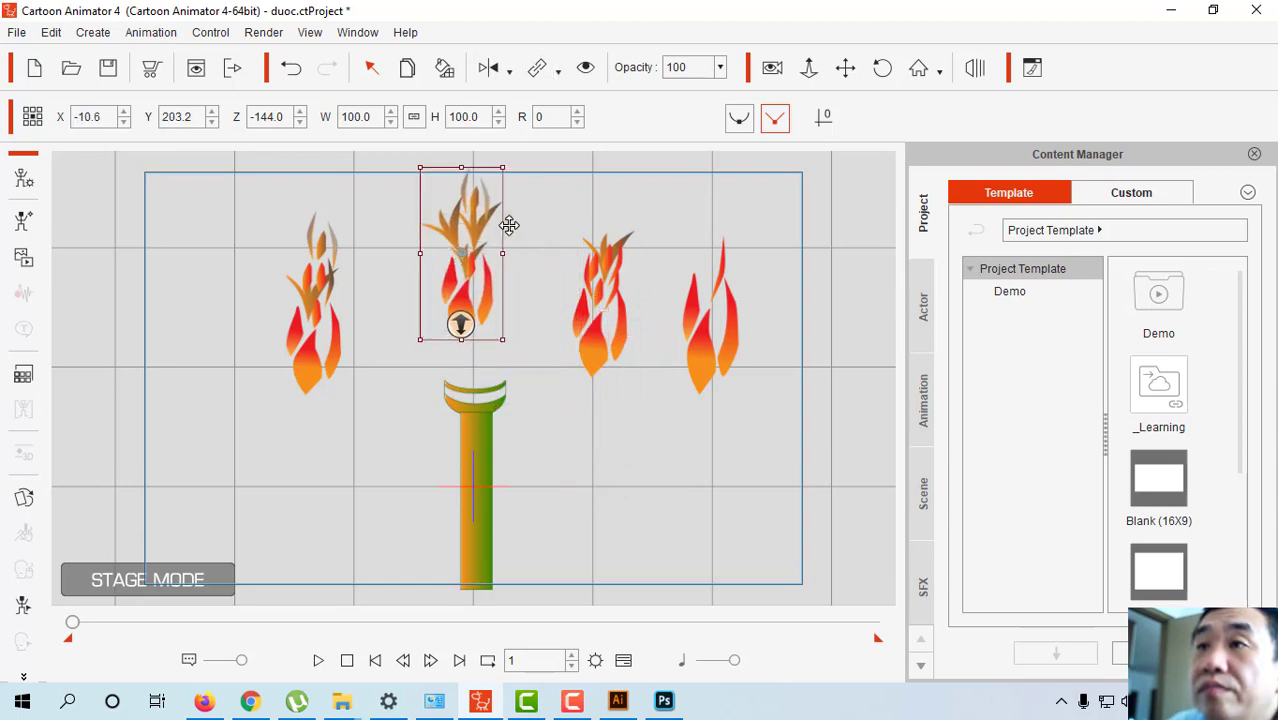
pyautogui.click(537, 67)
pyautogui.click(479, 438)
pyautogui.click(479, 438)
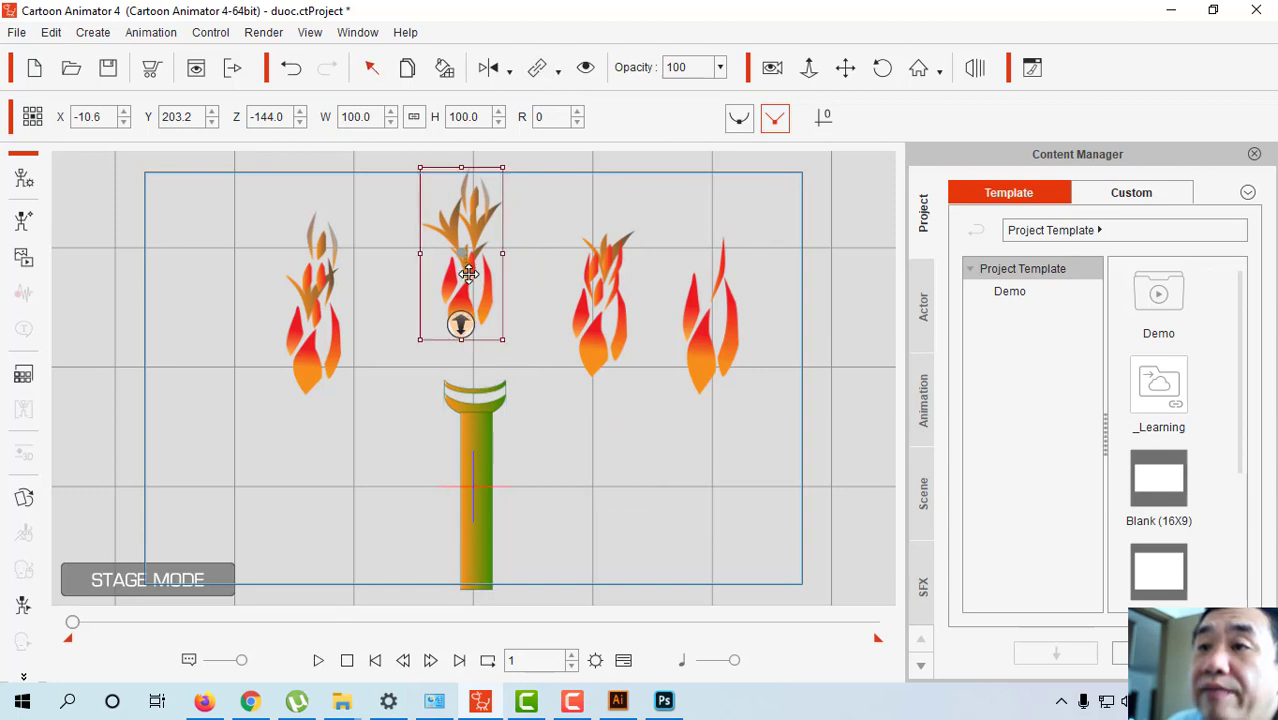
# Move all four flames back onto the torch head so that they overlap above the bowl.
pyautogui.moveTo(469, 279); pyautogui.dragTo(484, 329)
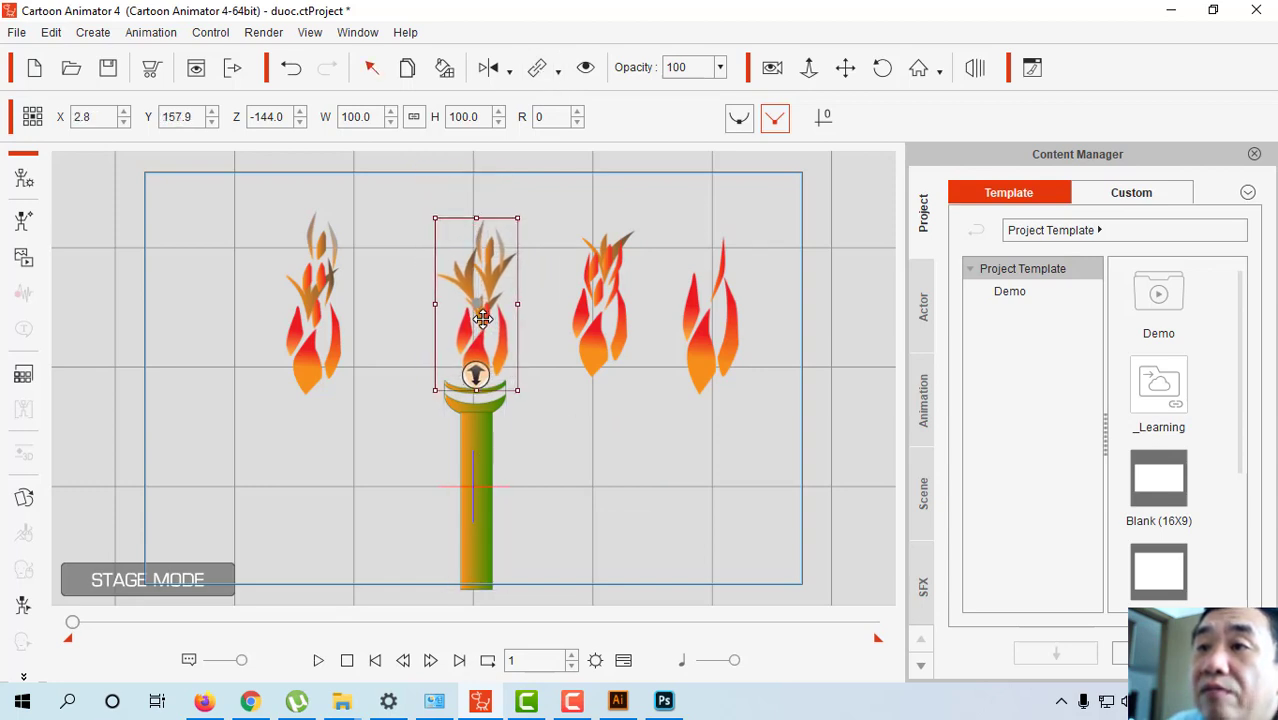
pyautogui.click(578, 338)
pyautogui.click(590, 334)
pyautogui.moveTo(590, 334); pyautogui.dragTo(470, 344)
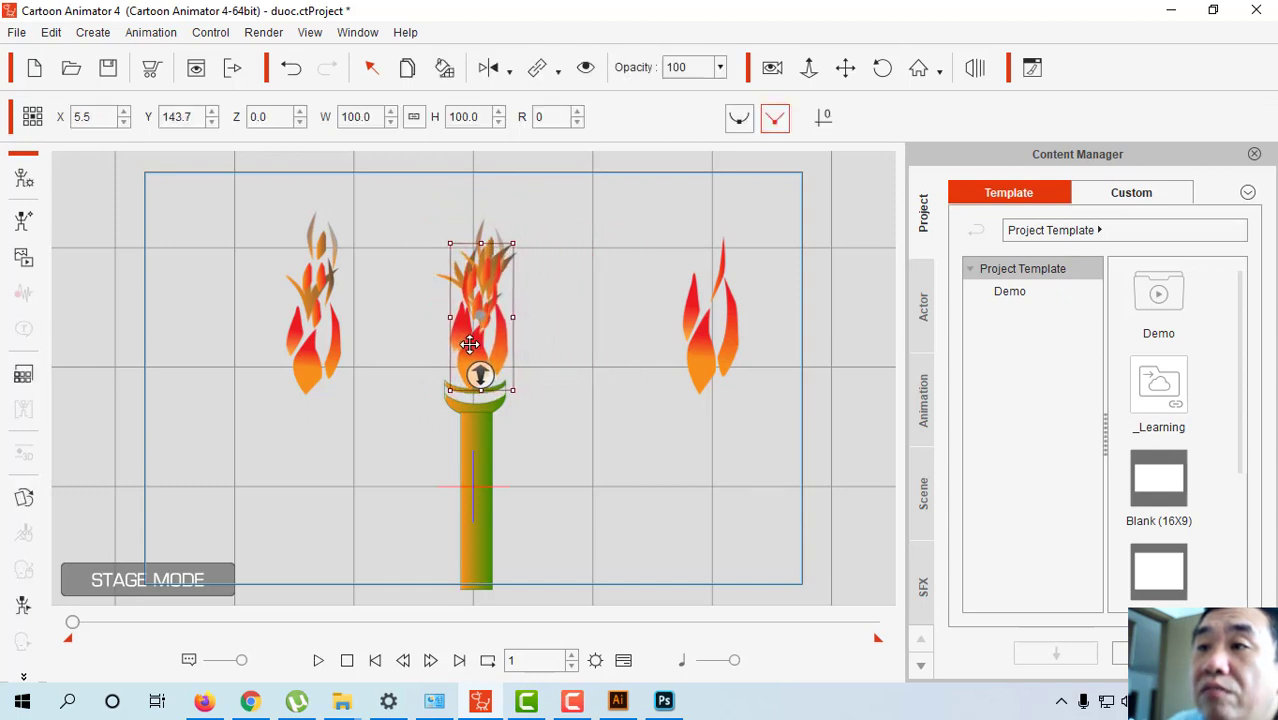
pyautogui.click(703, 366)
pyautogui.moveTo(679, 342); pyautogui.dragTo(468, 346)
pyautogui.click(314, 365)
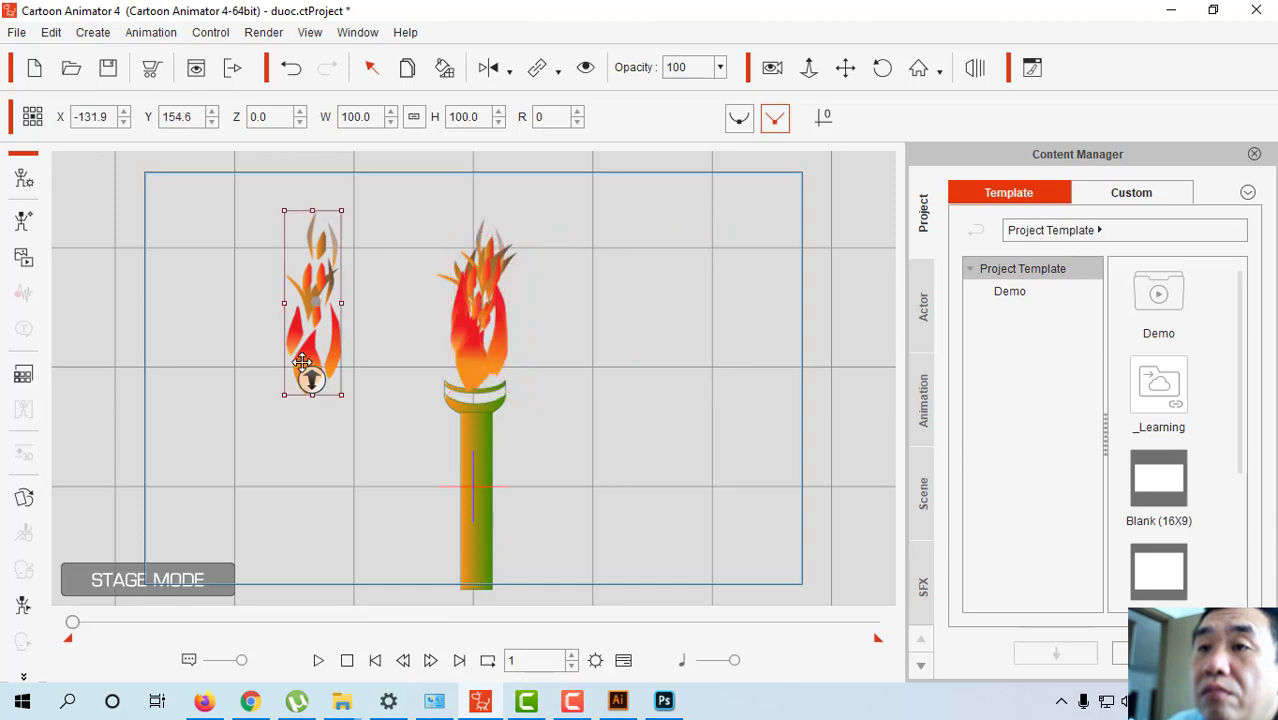
pyautogui.moveTo(305, 371); pyautogui.dragTo(459, 348)
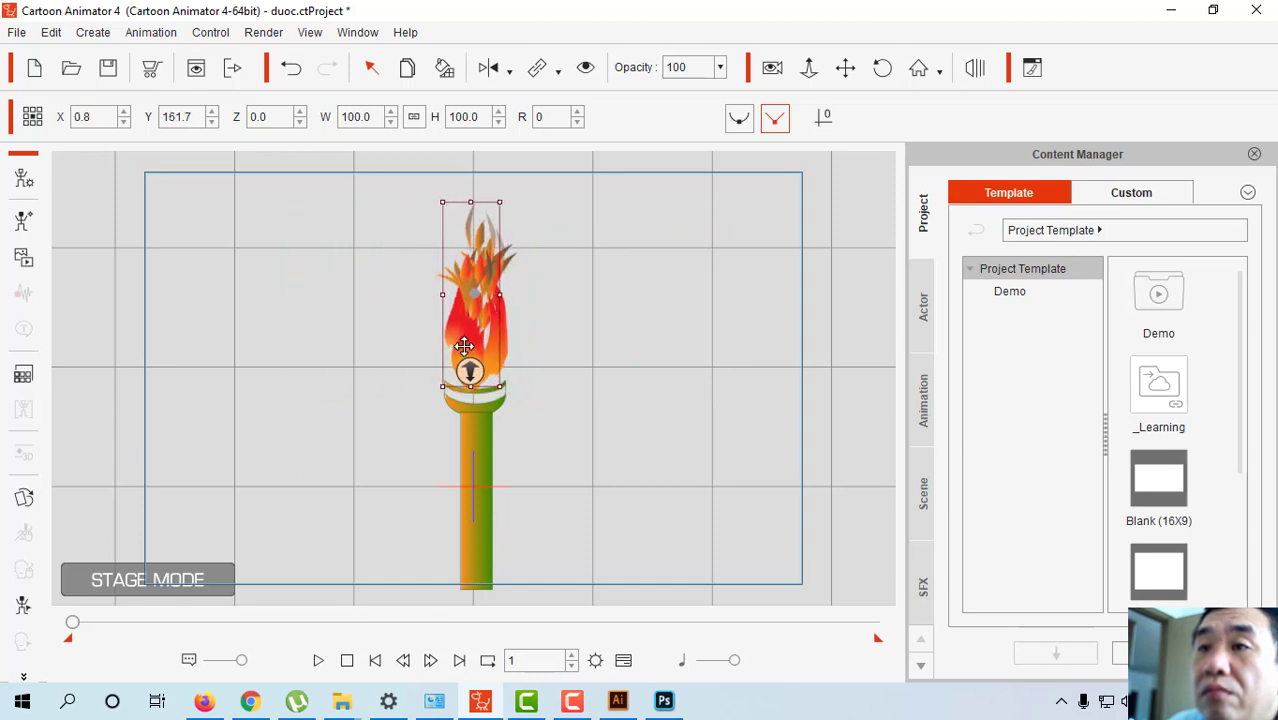
pyautogui.click(604, 326)
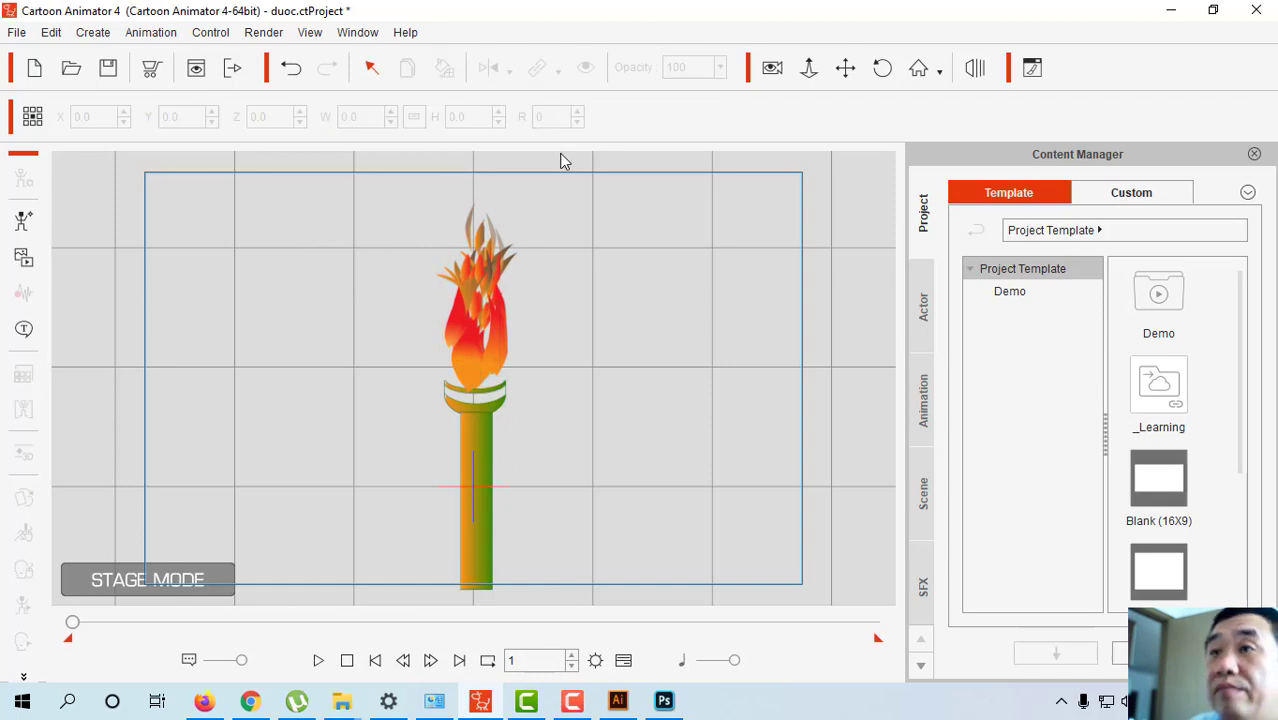
# Show the Timeline and close the Content Manager to enlarge the workspace.
pyautogui.click(356, 33)
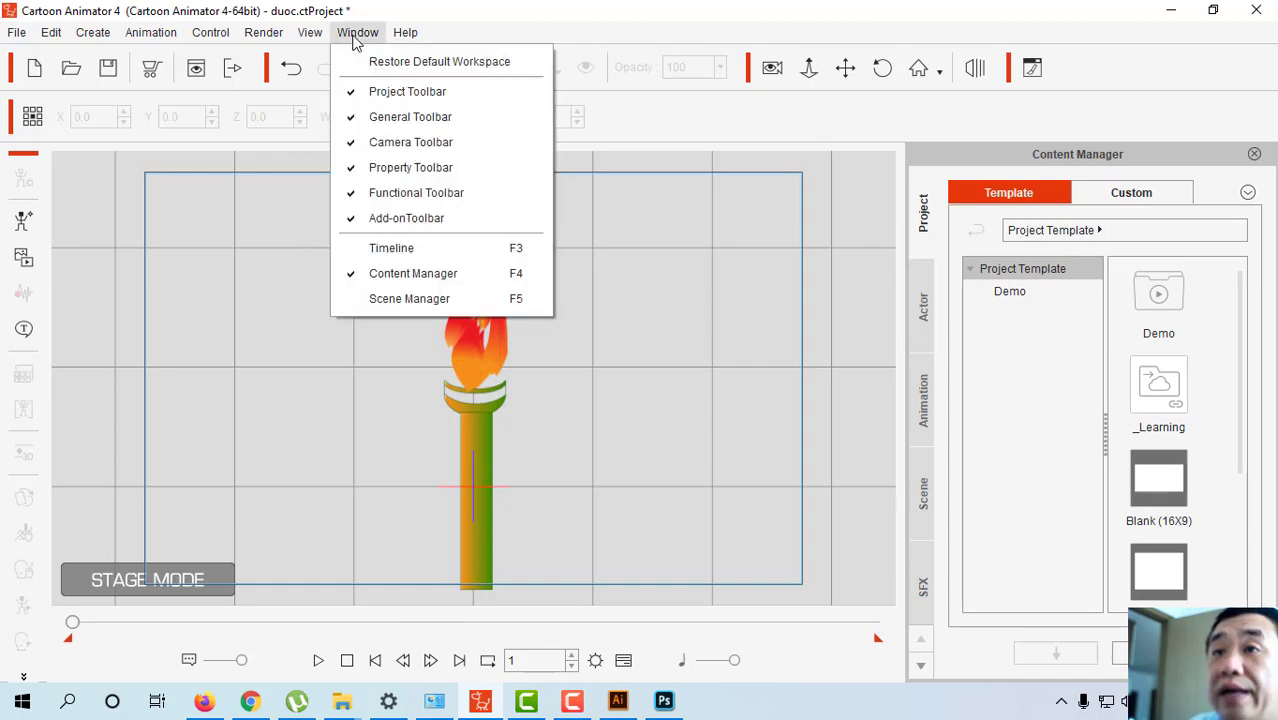
pyautogui.click(385, 248)
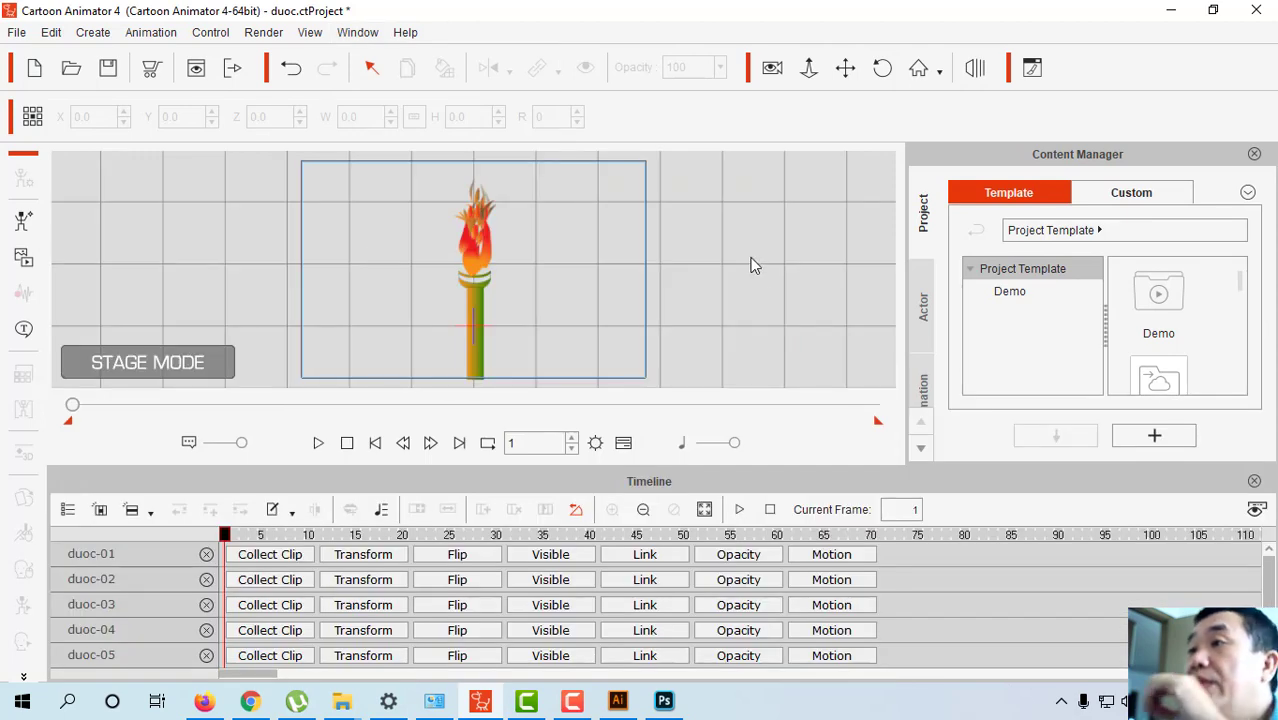
pyautogui.click(1129, 193)
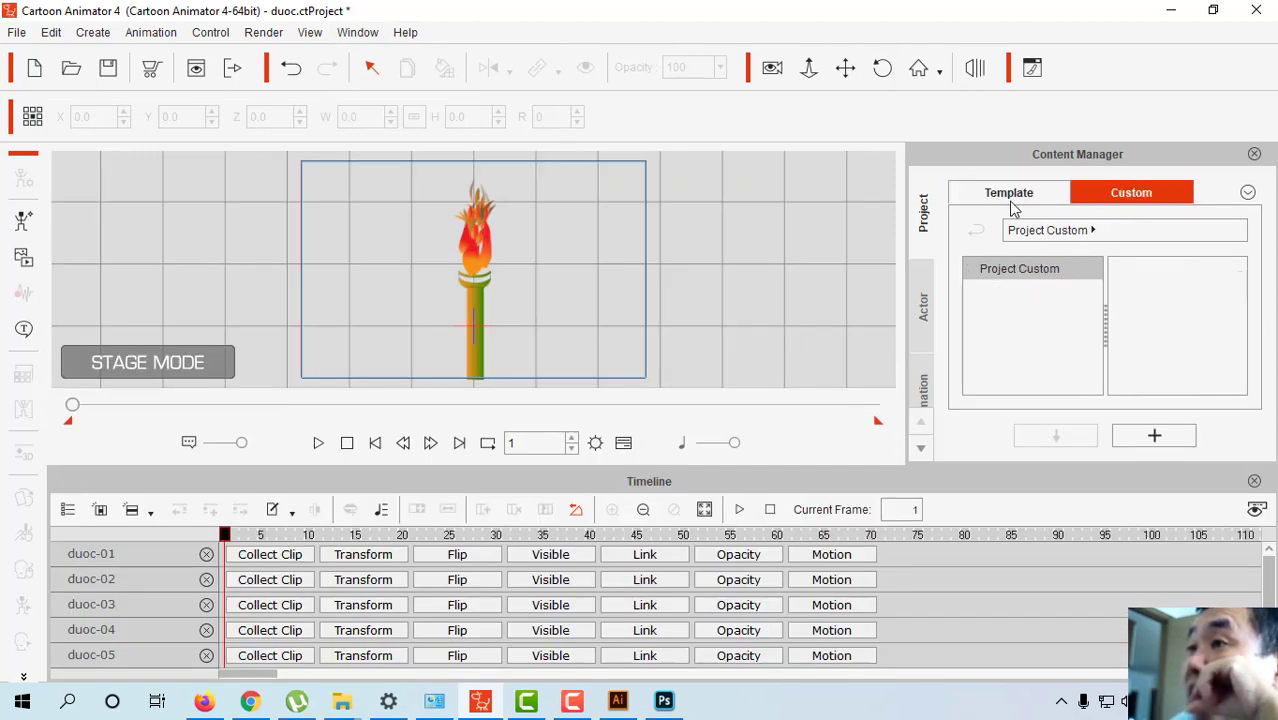
pyautogui.click(922, 305)
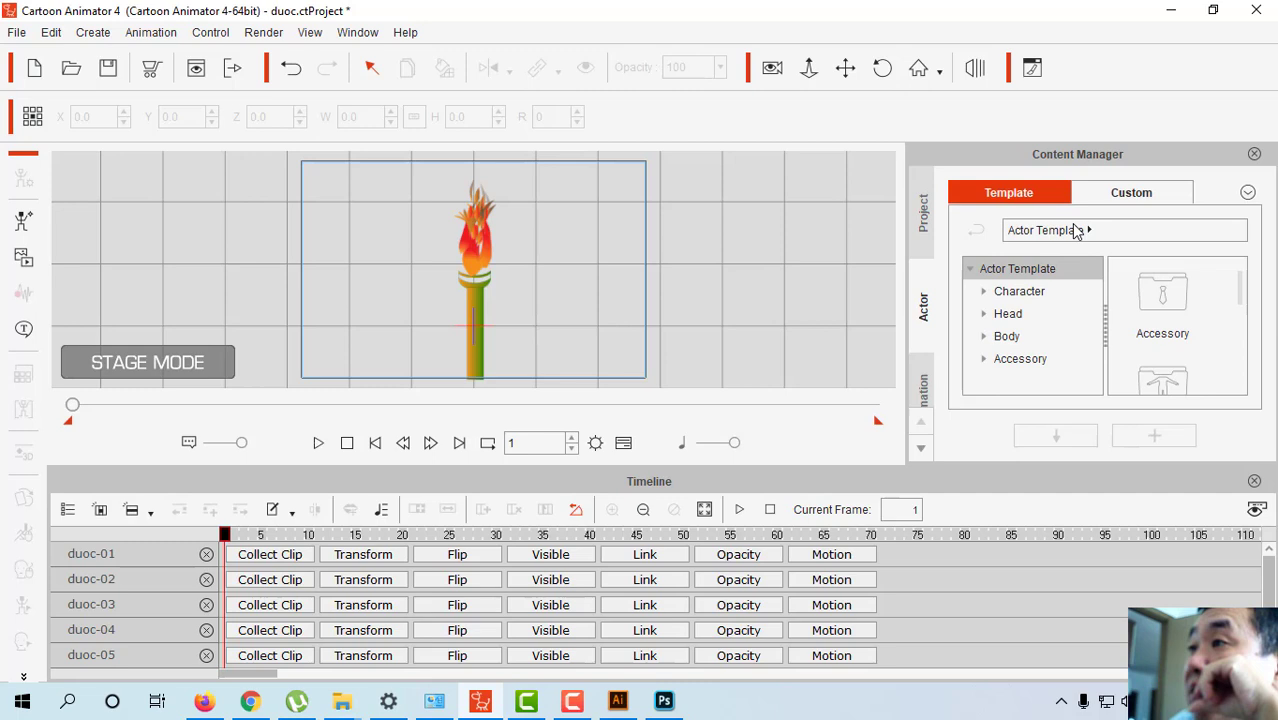
pyautogui.click(1250, 193)
pyautogui.click(1252, 156)
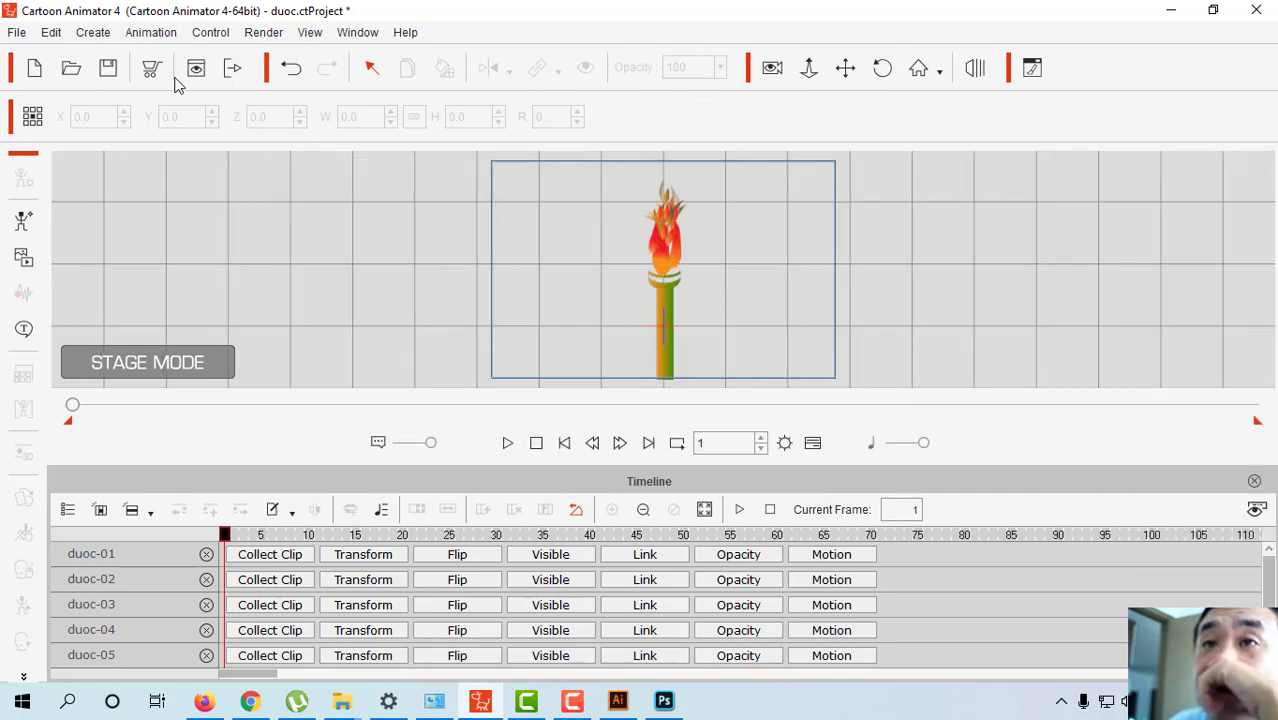
# Show the Transform and Opacity tracks of duoc-02 in the Timeline.
pyautogui.click(23, 260)
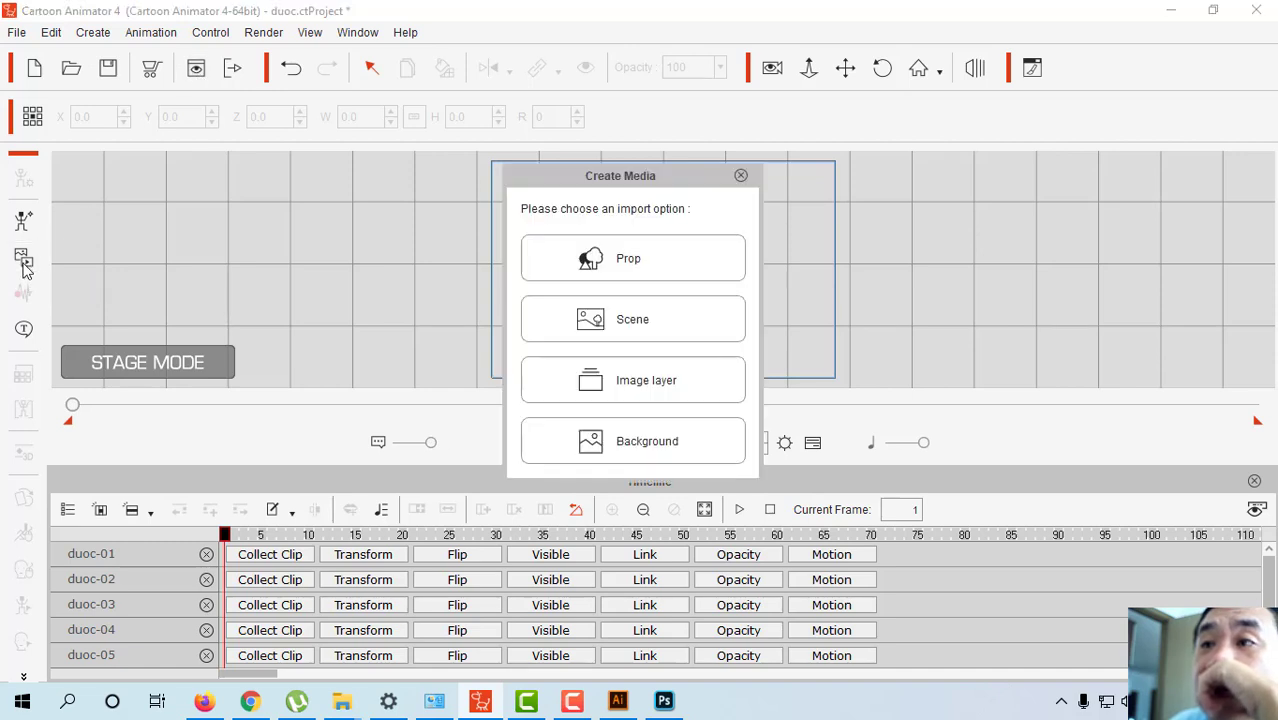
pyautogui.click(740, 177)
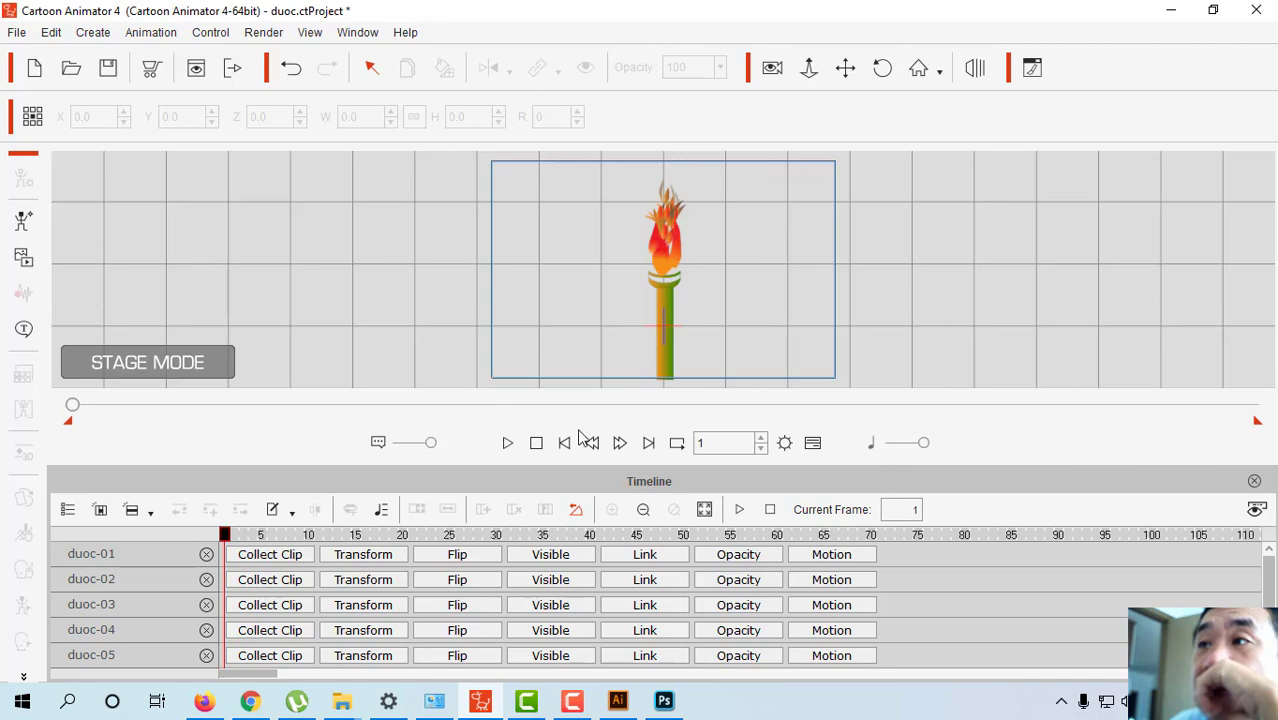
pyautogui.click(111, 563)
pyautogui.click(105, 582)
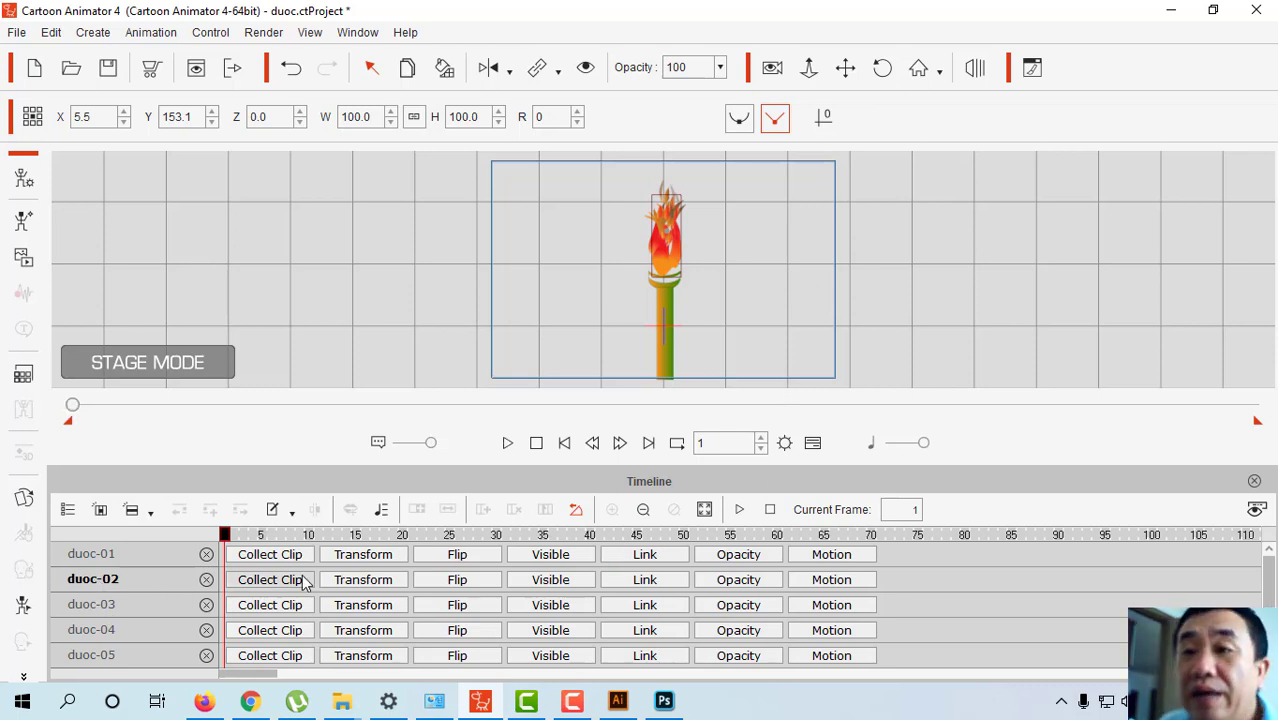
pyautogui.click(364, 580)
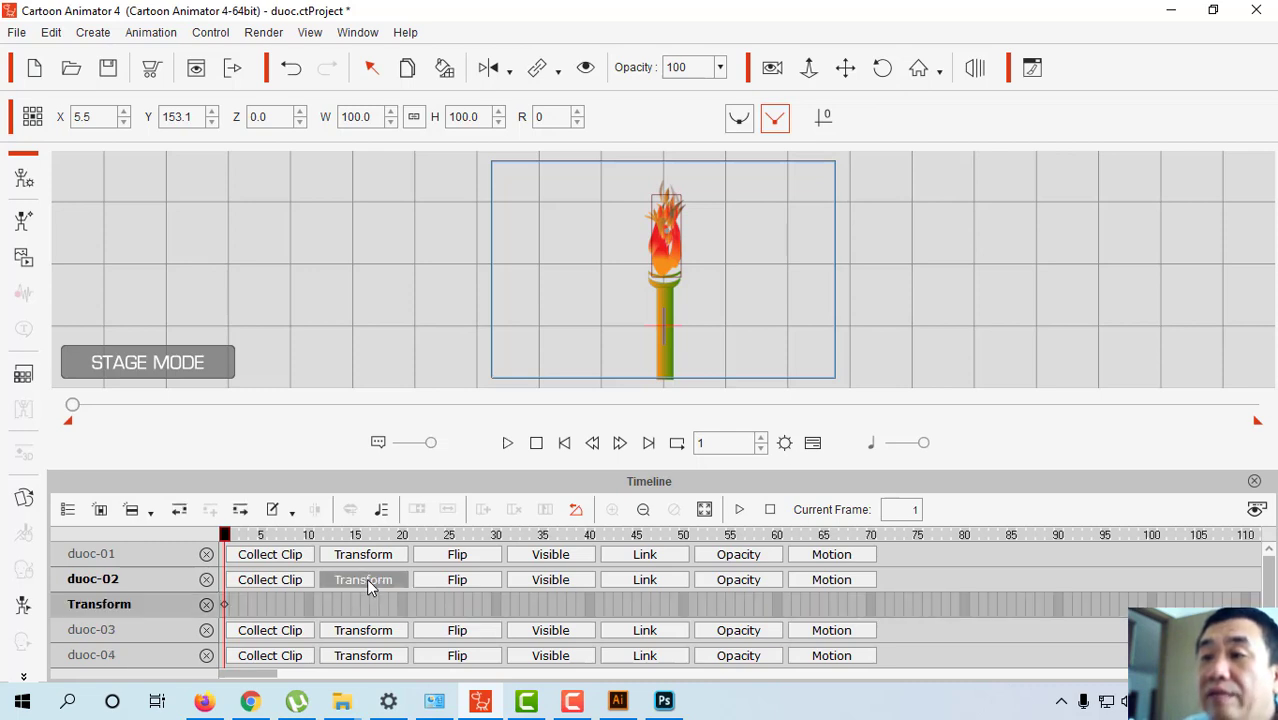
pyautogui.click(740, 580)
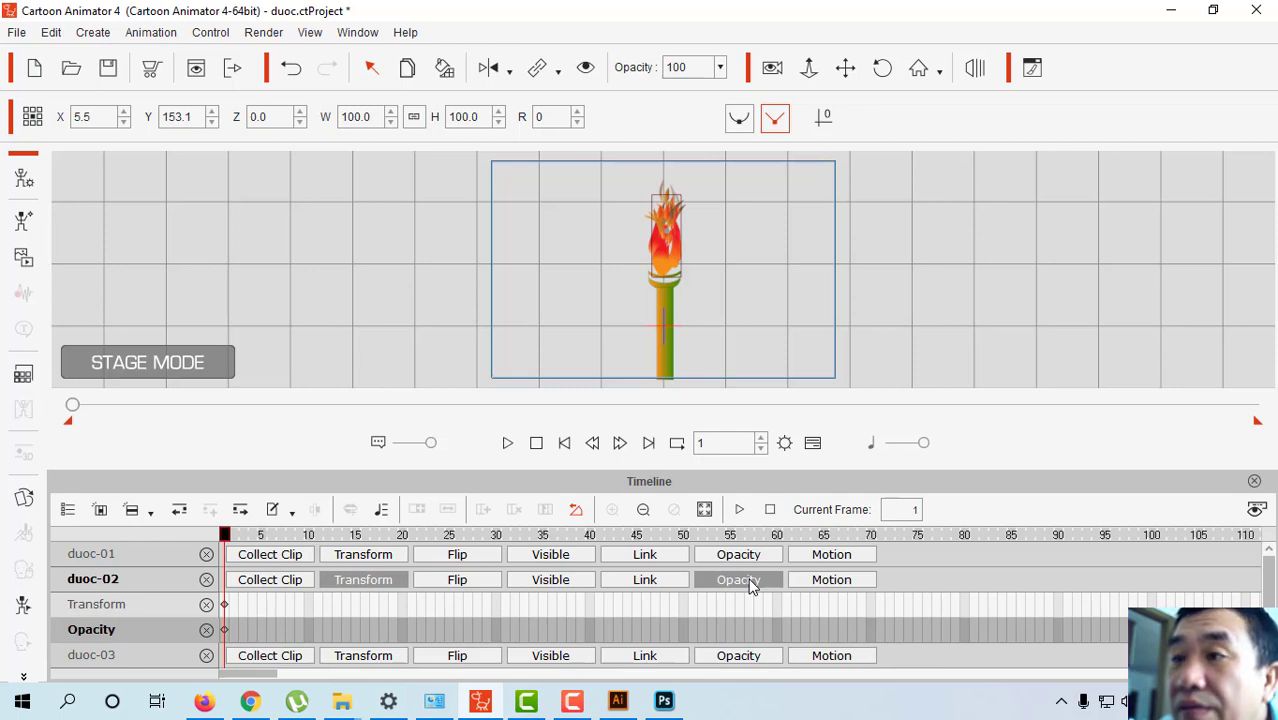
# Examine the 2D Motion Key Editor, Sprite Editor and Render Style options for the duoc-04 flame.
pyautogui.click(665, 272)
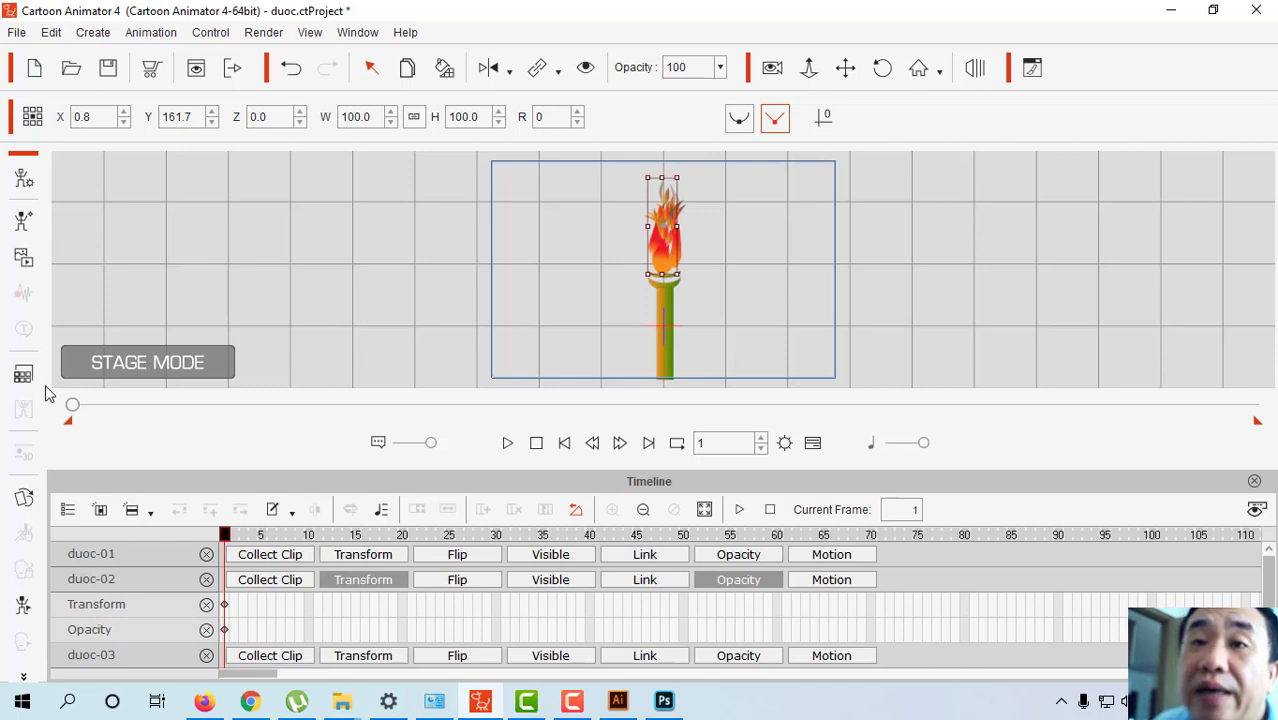
pyautogui.click(18, 614)
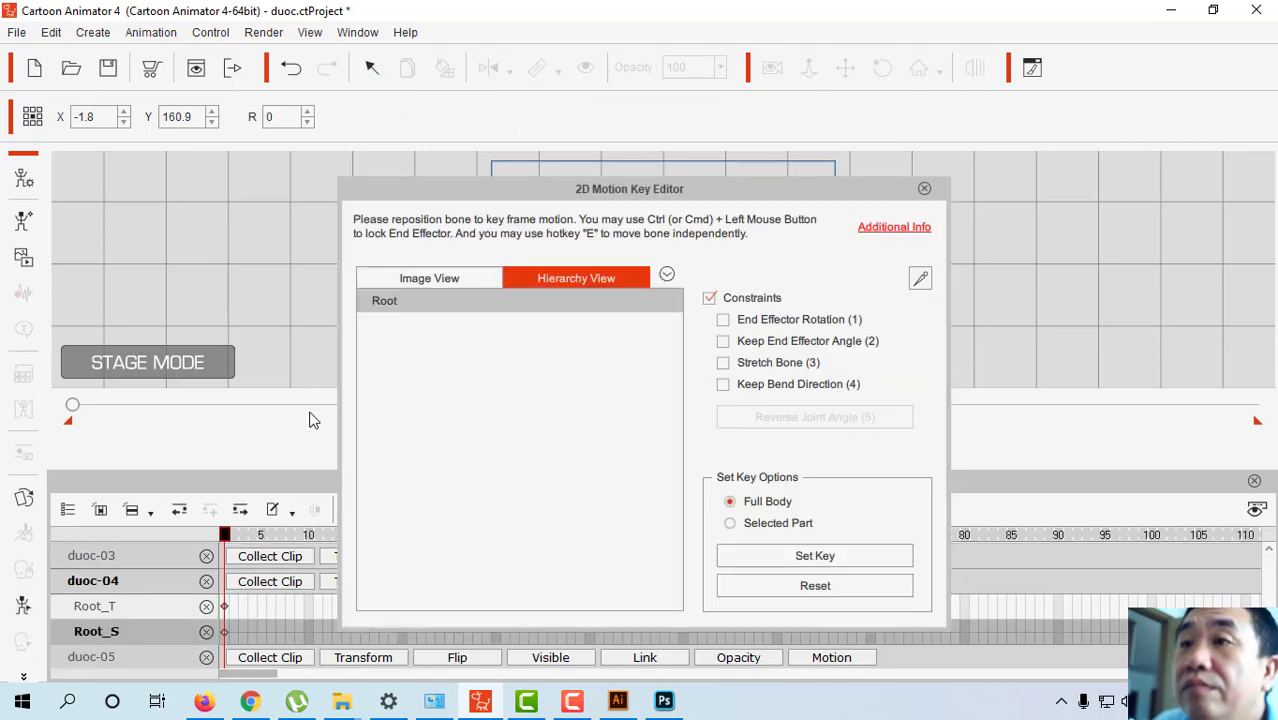
pyautogui.click(424, 281)
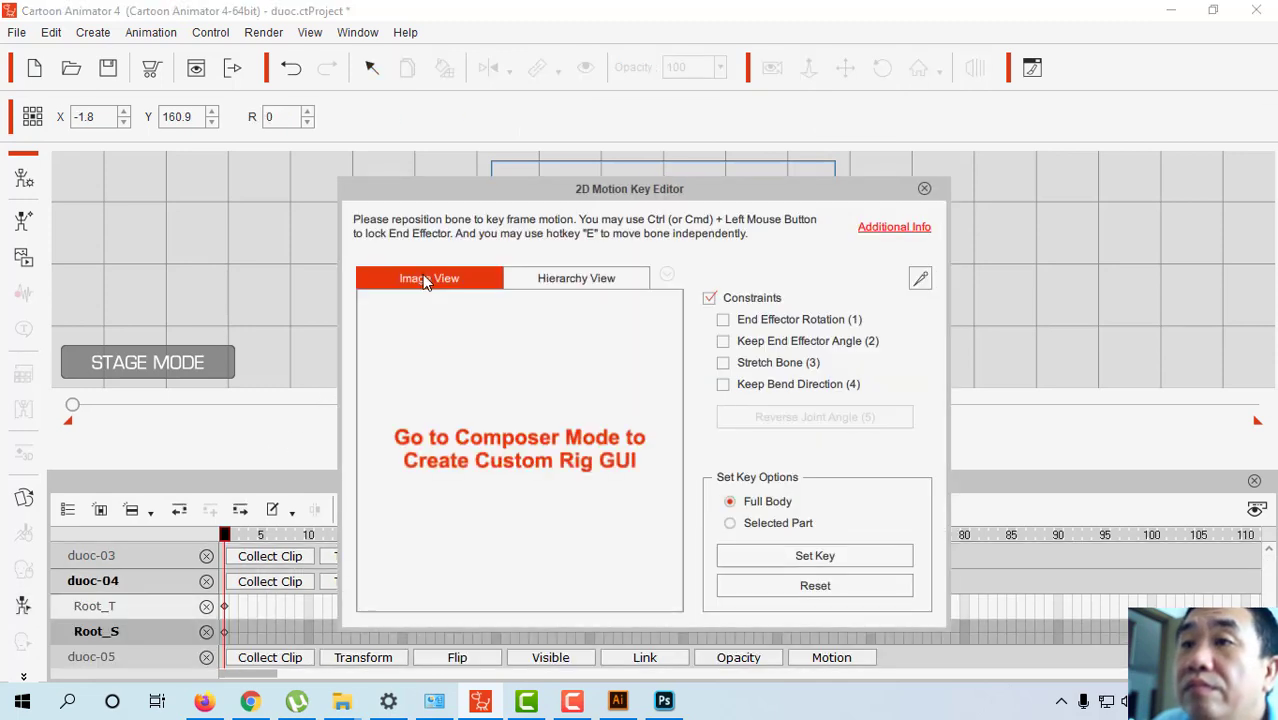
pyautogui.click(924, 190)
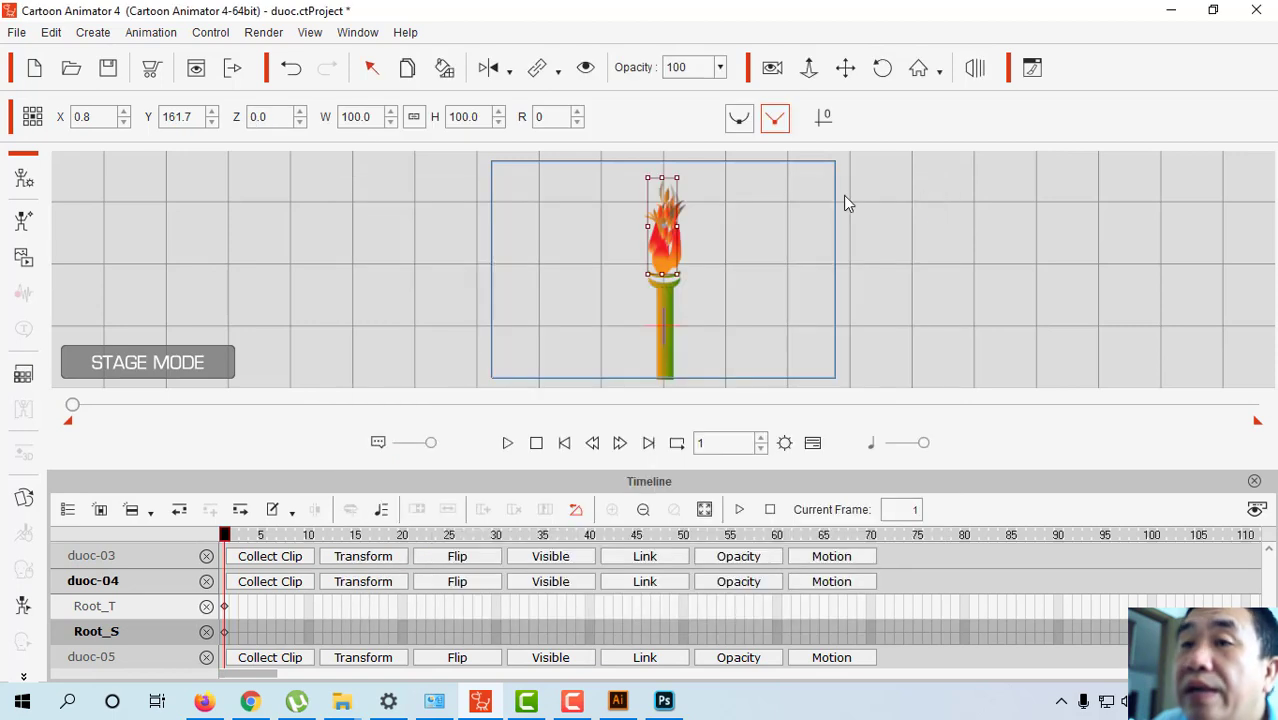
pyautogui.click(24, 500)
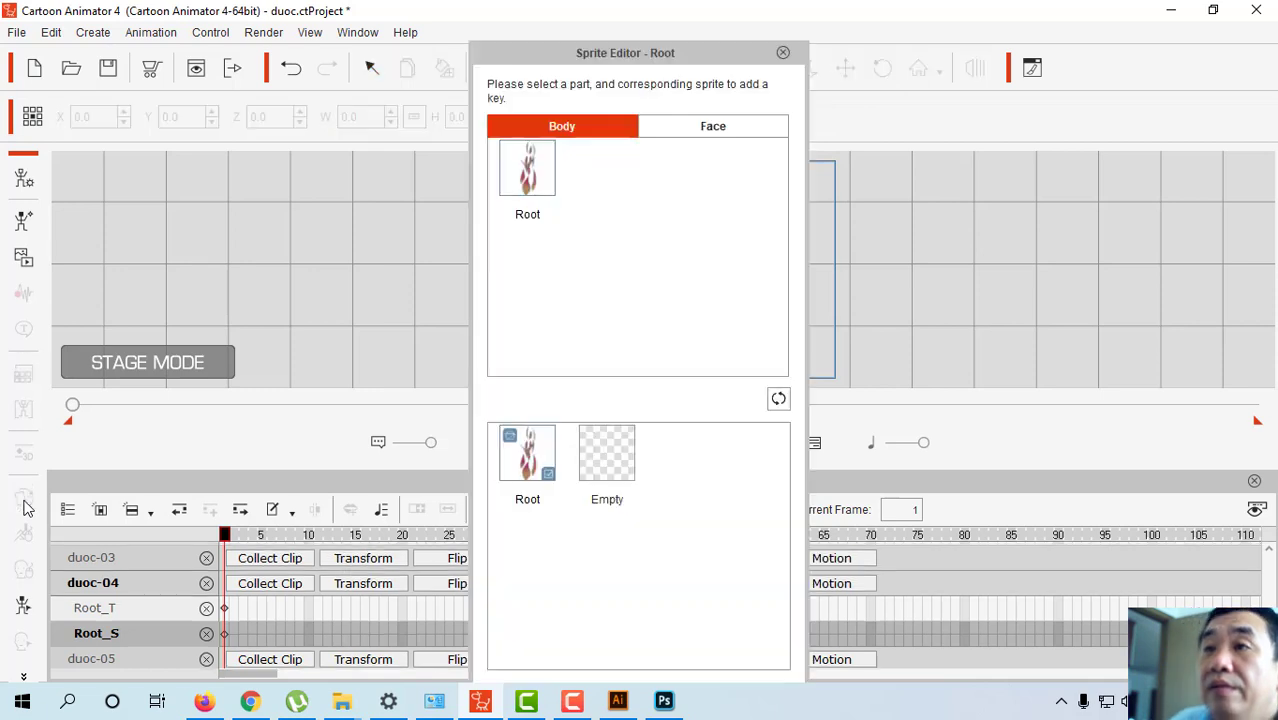
pyautogui.moveTo(604, 55); pyautogui.dragTo(1002, 64)
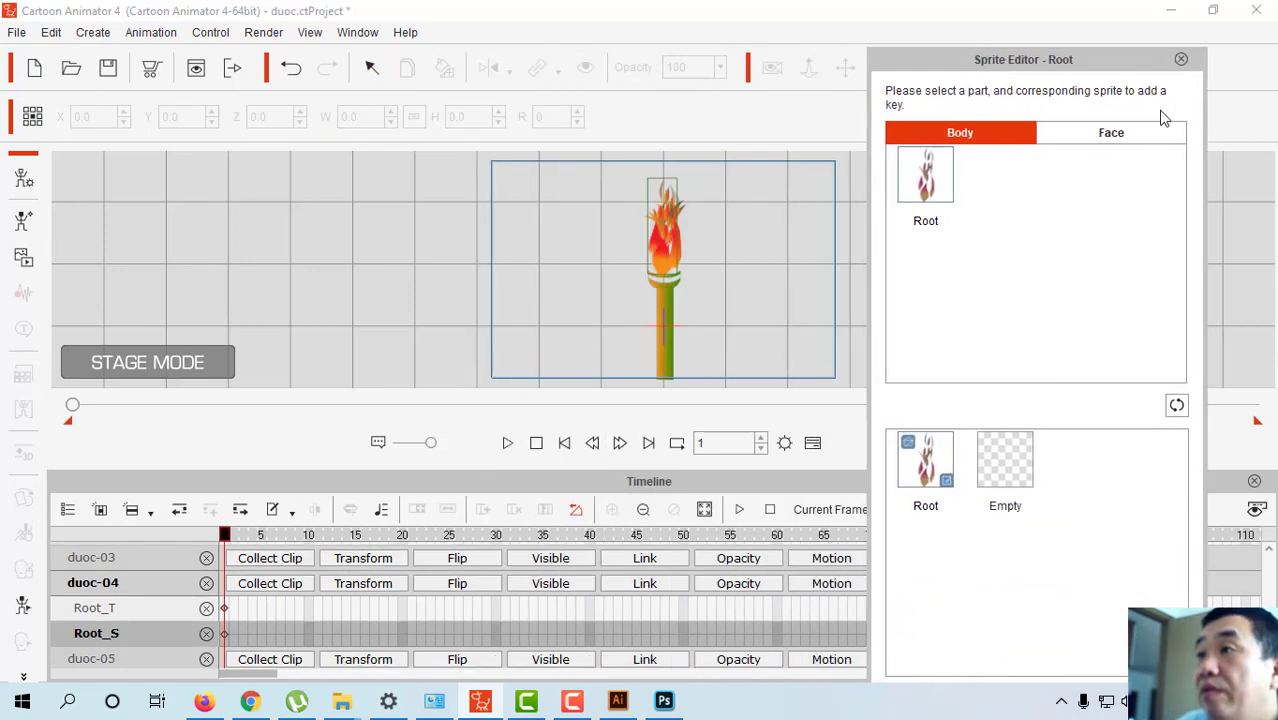
pyautogui.click(1181, 60)
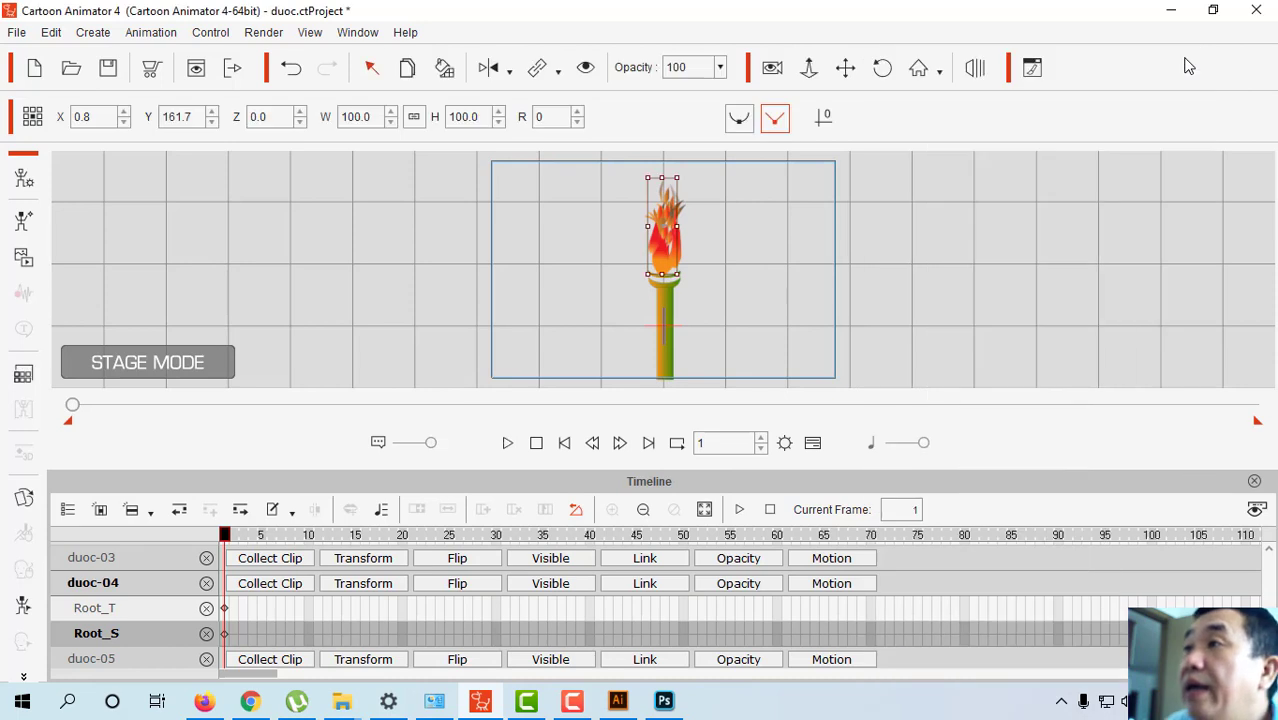
pyautogui.click(23, 376)
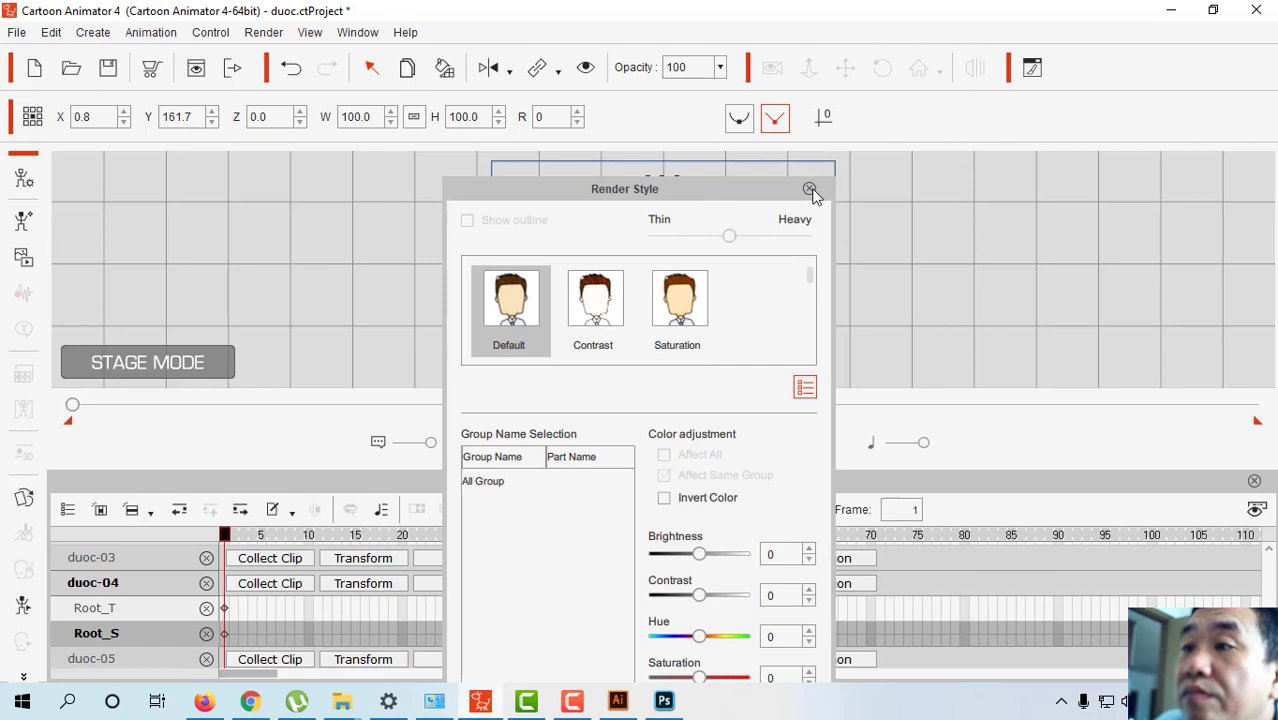
pyautogui.click(810, 189)
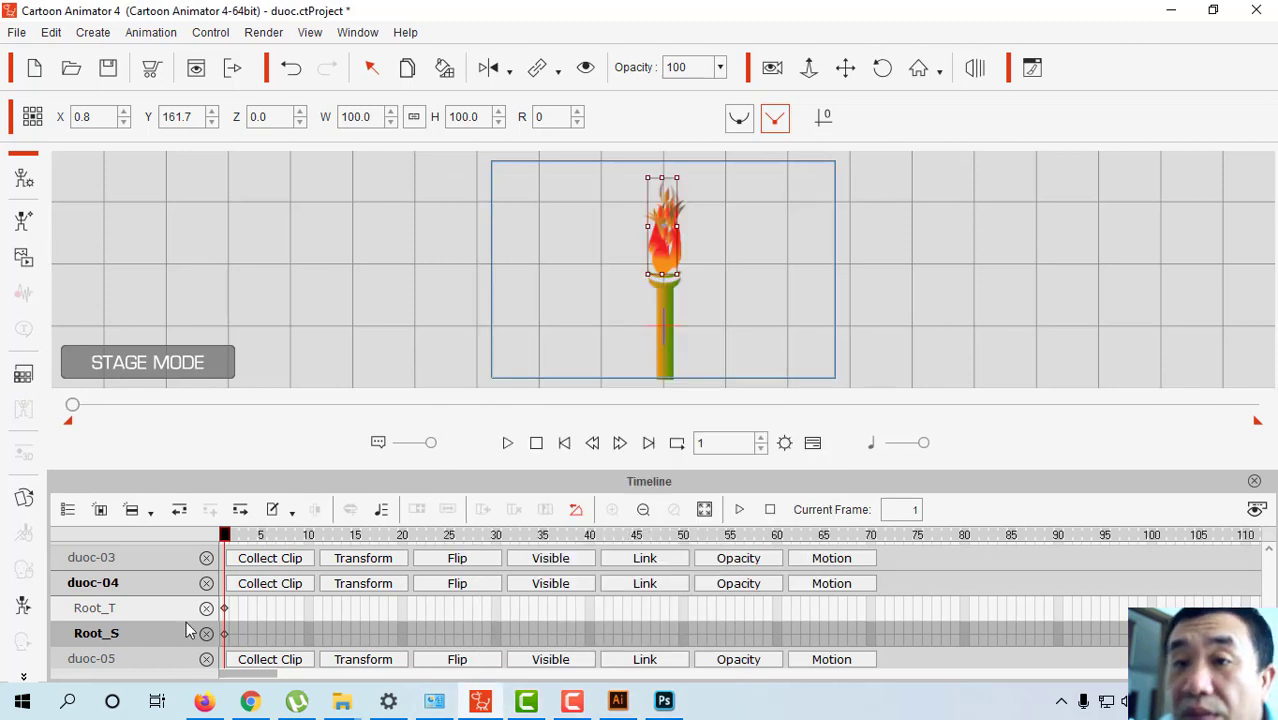
# Lower the duoc-04 flame into the torch bowl at about X 6.8, Y 152.7 and show its Opacity track.
pyautogui.moveTo(664, 258); pyautogui.dragTo(672, 263)
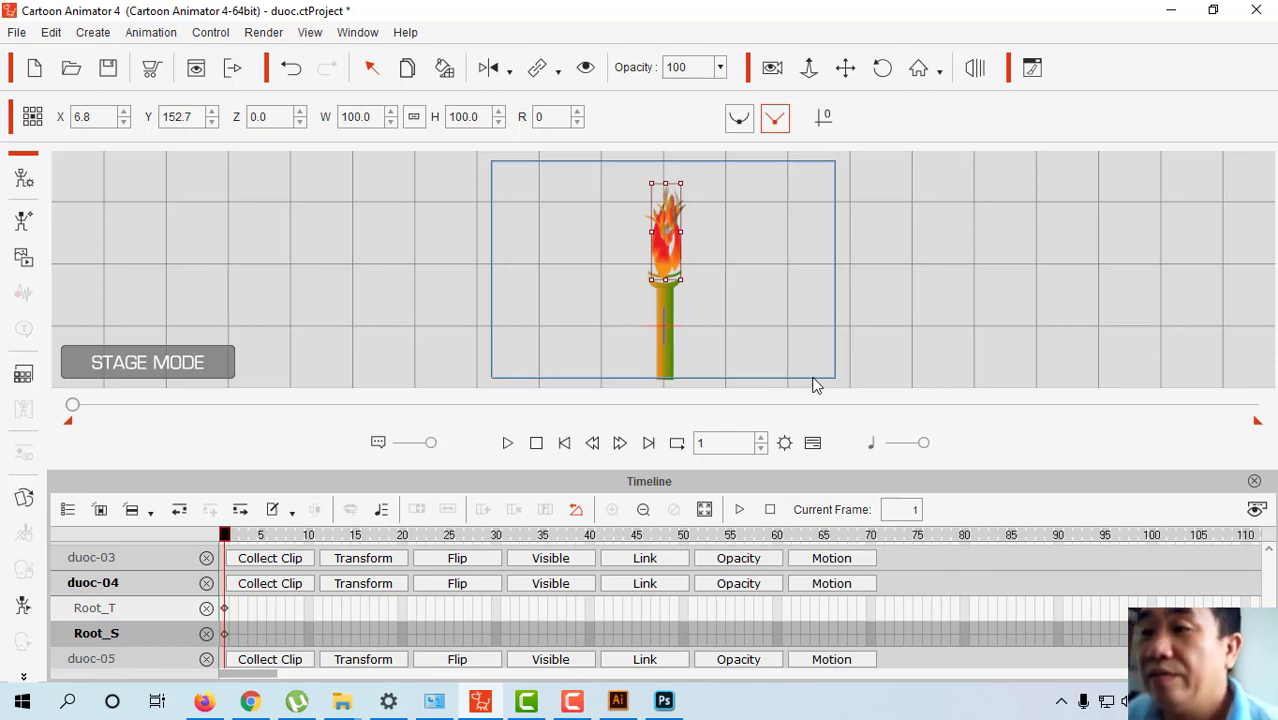
pyautogui.click(727, 584)
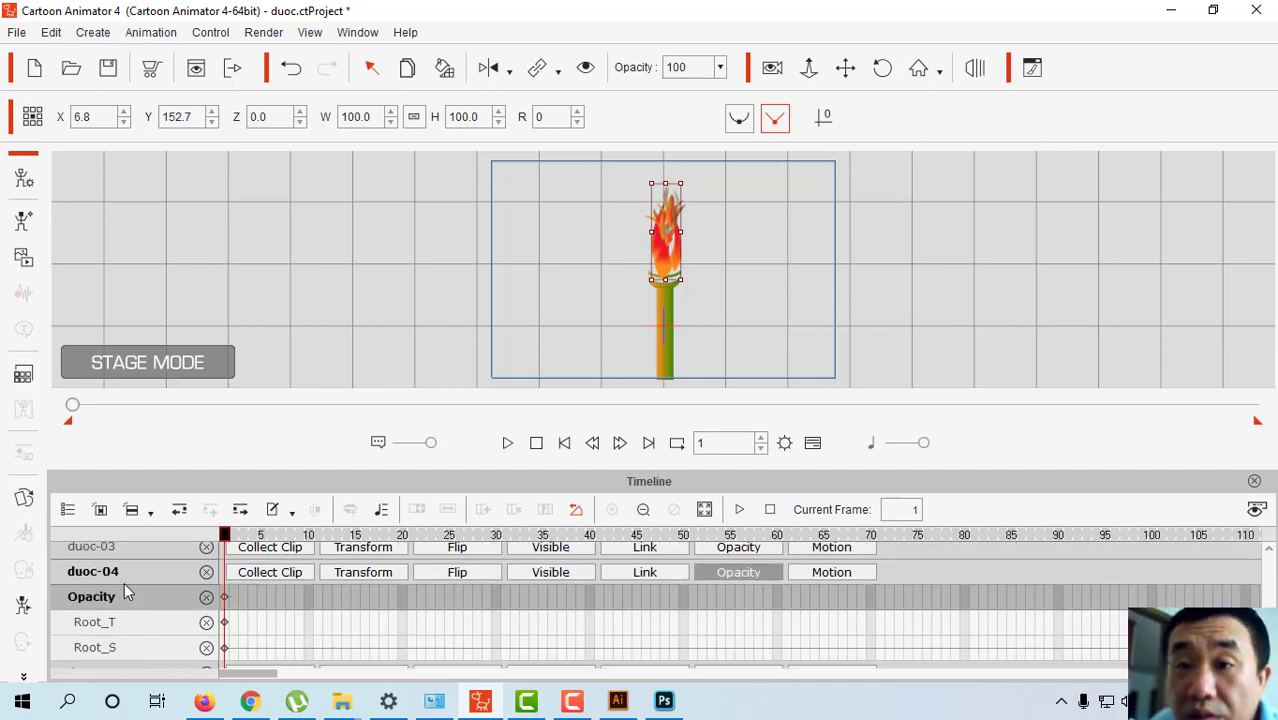
# Set the opacity of the duoc-02 flame to 62 at frame 1.
pyautogui.scroll(2, 128, 584)
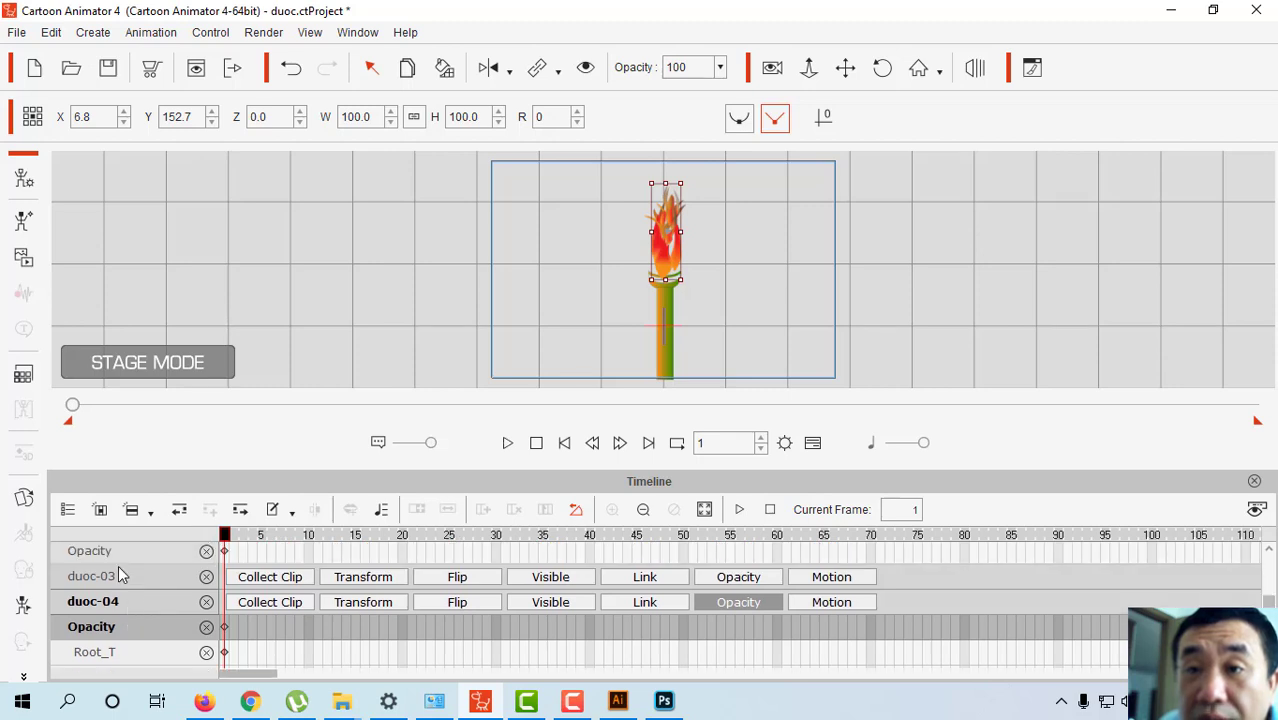
pyautogui.scroll(1, 112, 575)
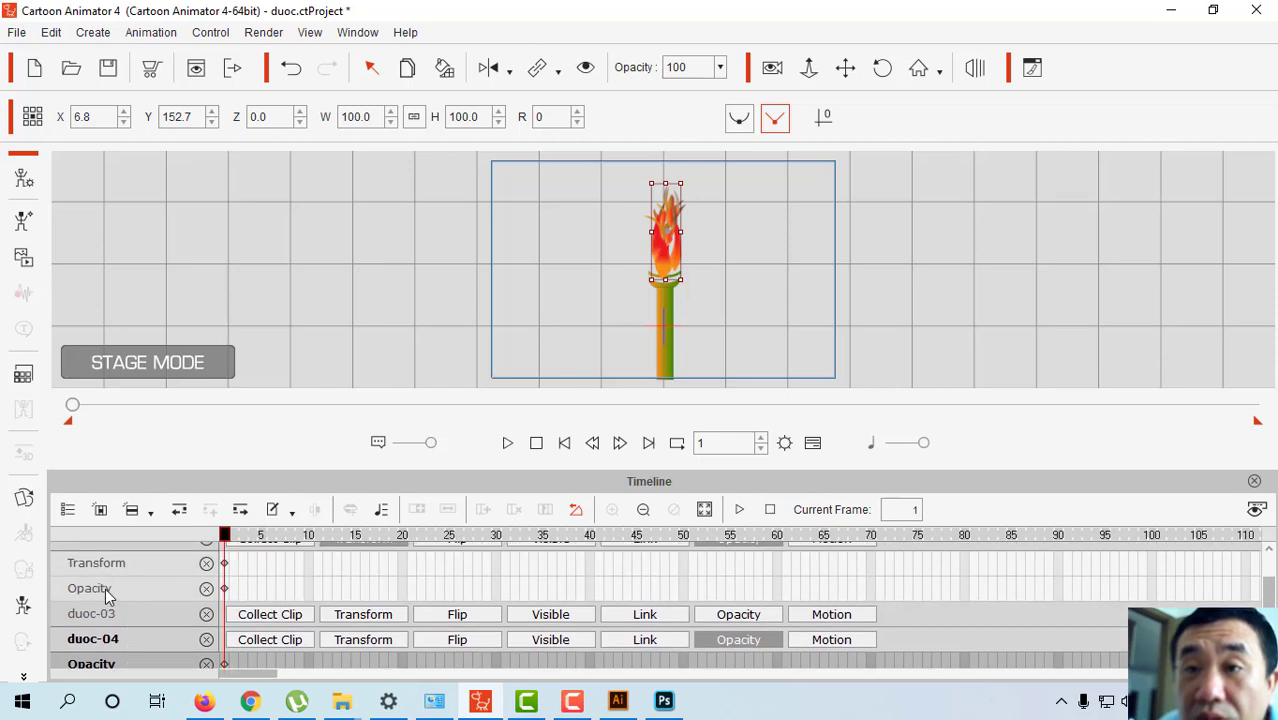
pyautogui.click(105, 588)
pyautogui.scroll(1, 125, 590)
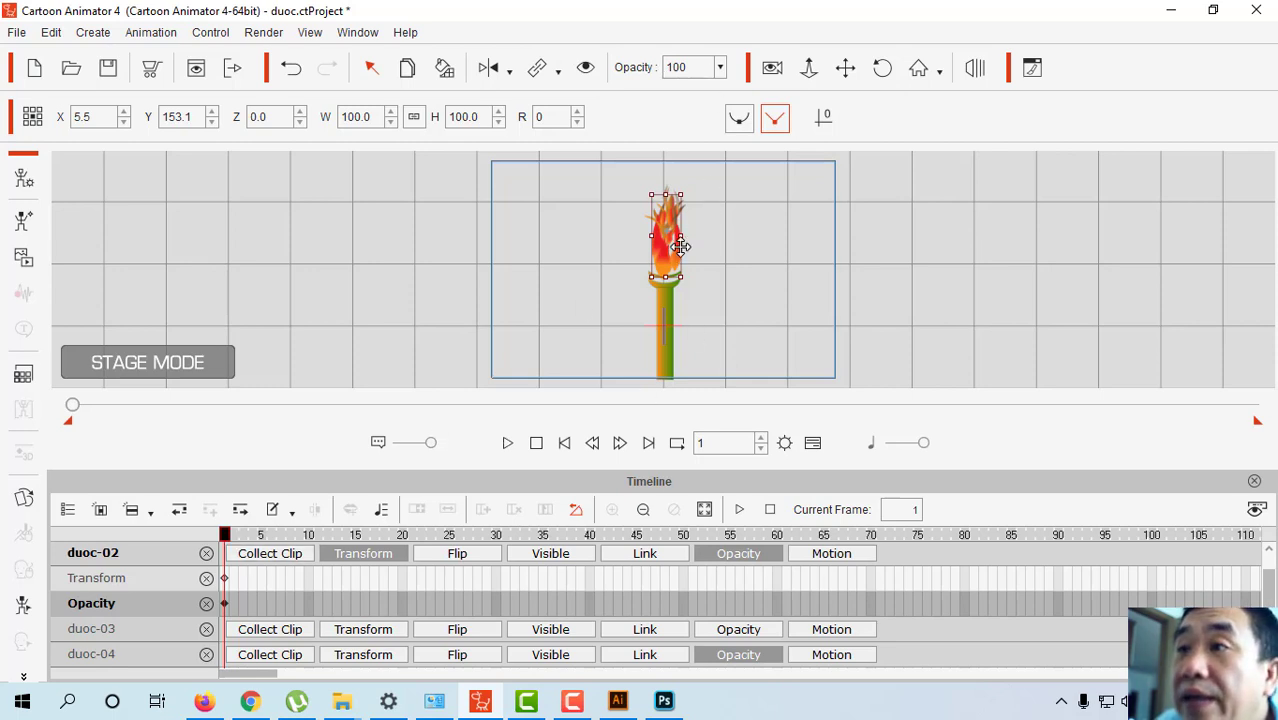
pyautogui.click(720, 70)
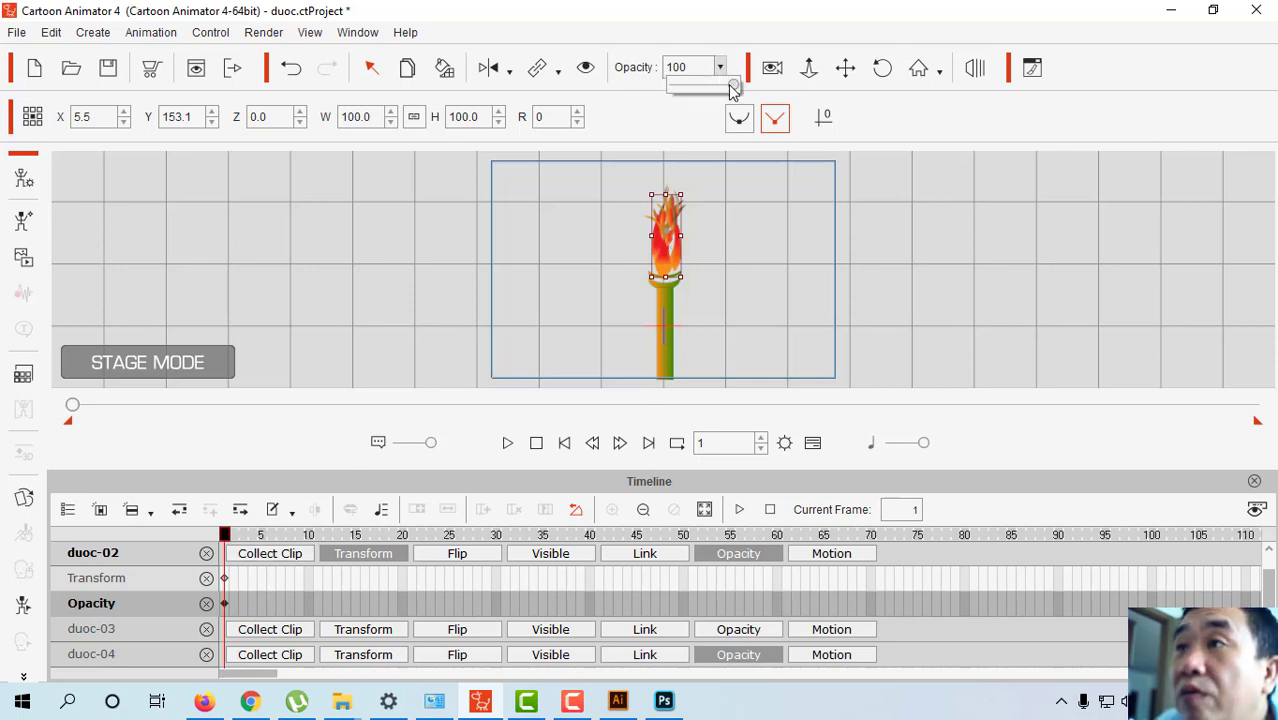
pyautogui.moveTo(730, 84); pyautogui.dragTo(708, 88)
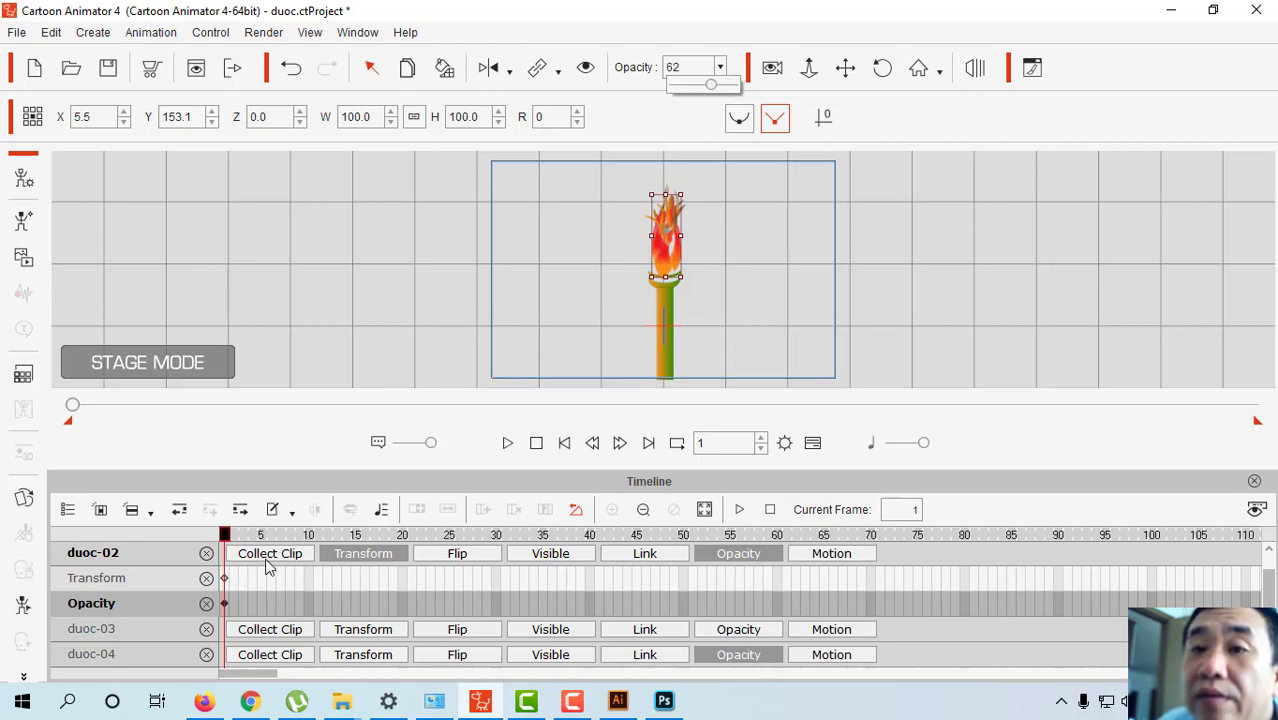
# Key the 62 opacity of duoc-02 at frame 4 on its Opacity track.
pyautogui.click(228, 540)
pyautogui.moveTo(228, 540); pyautogui.dragTo(253, 541)
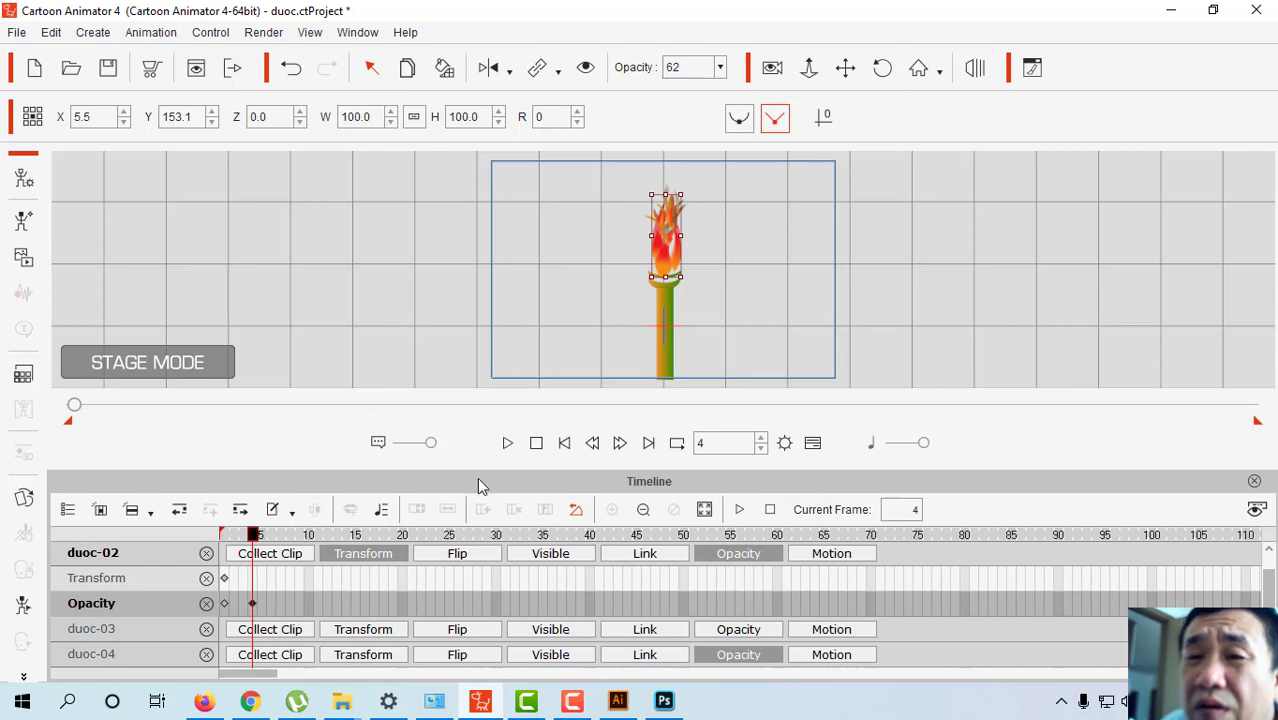
pyautogui.click(253, 584)
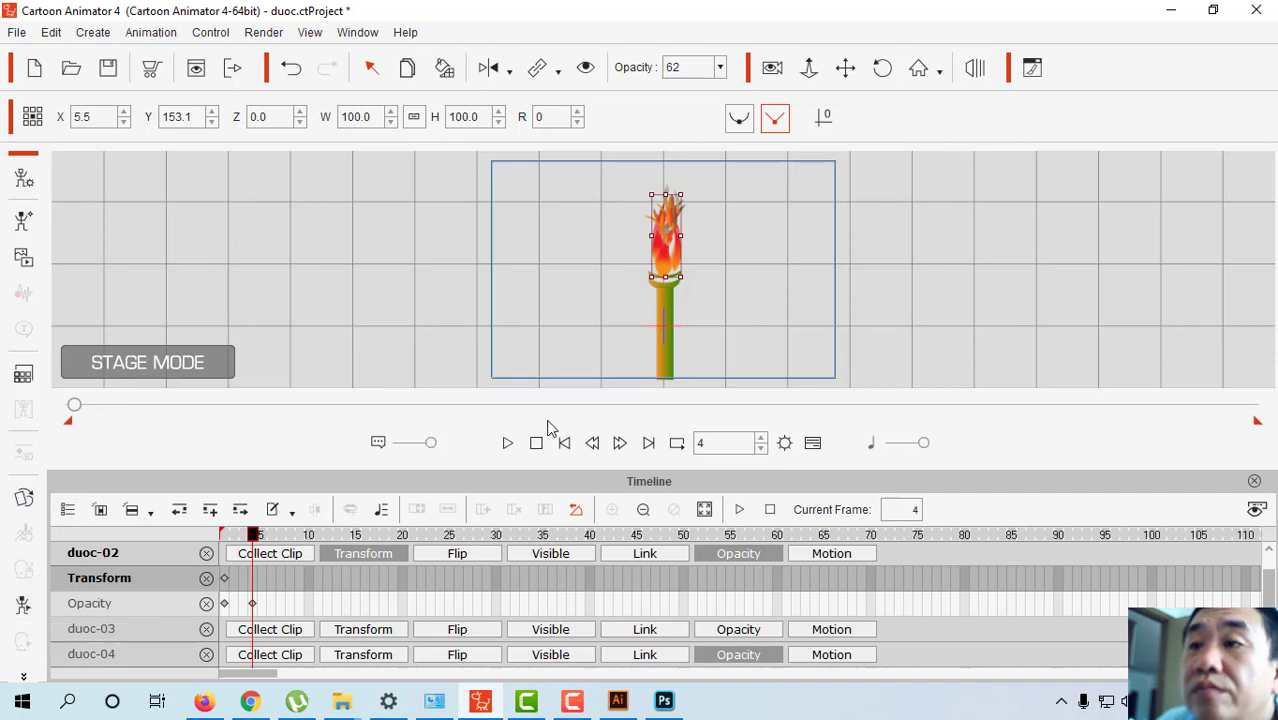
pyautogui.click(256, 607)
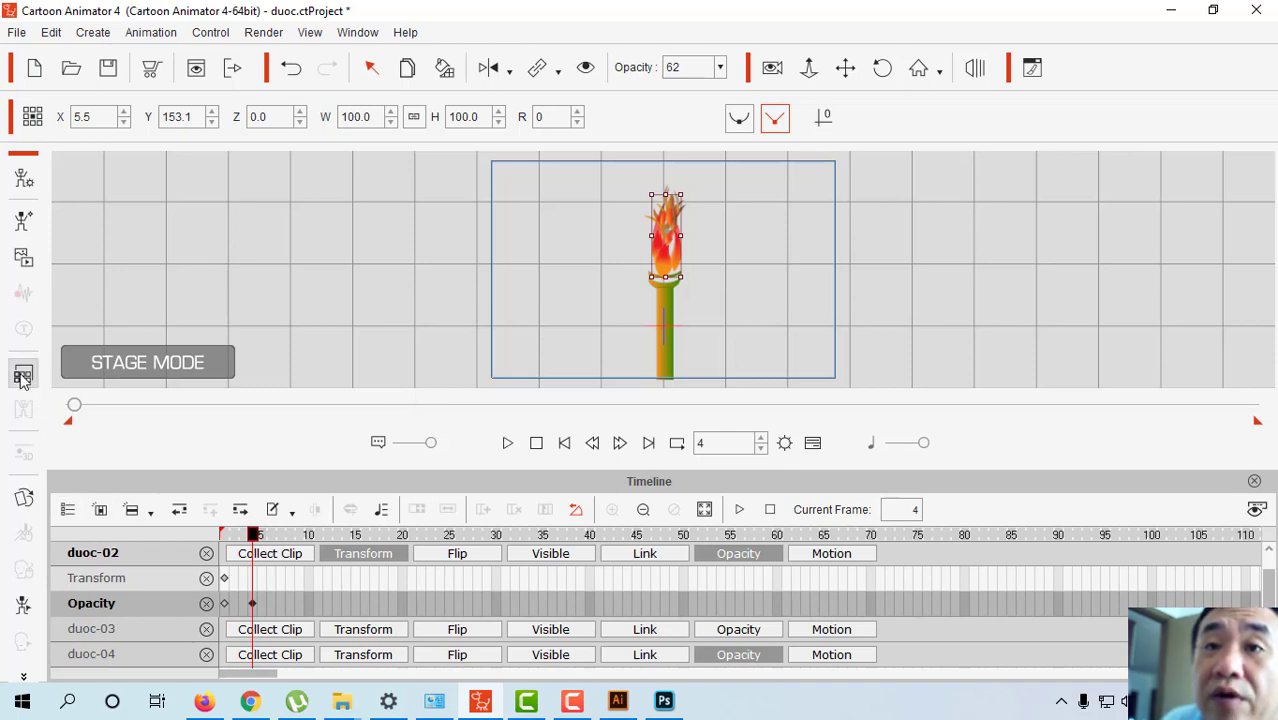
pyautogui.click(24, 678)
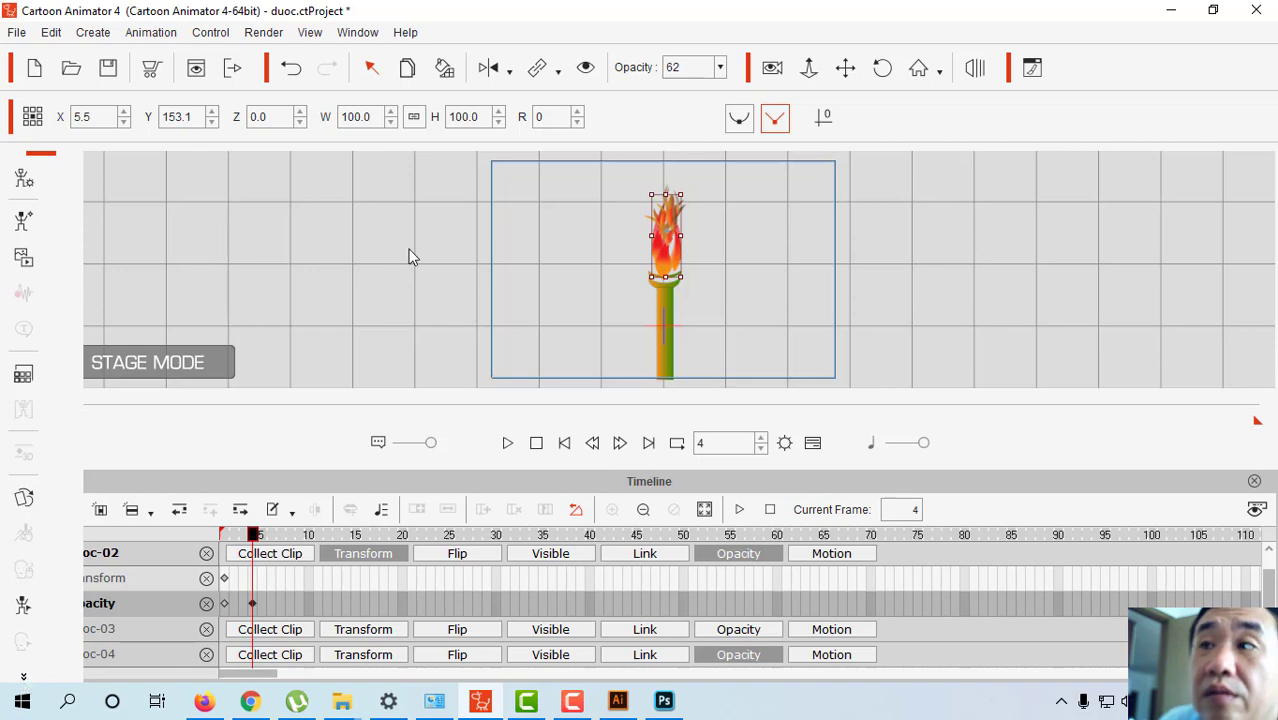
pyautogui.click(668, 255)
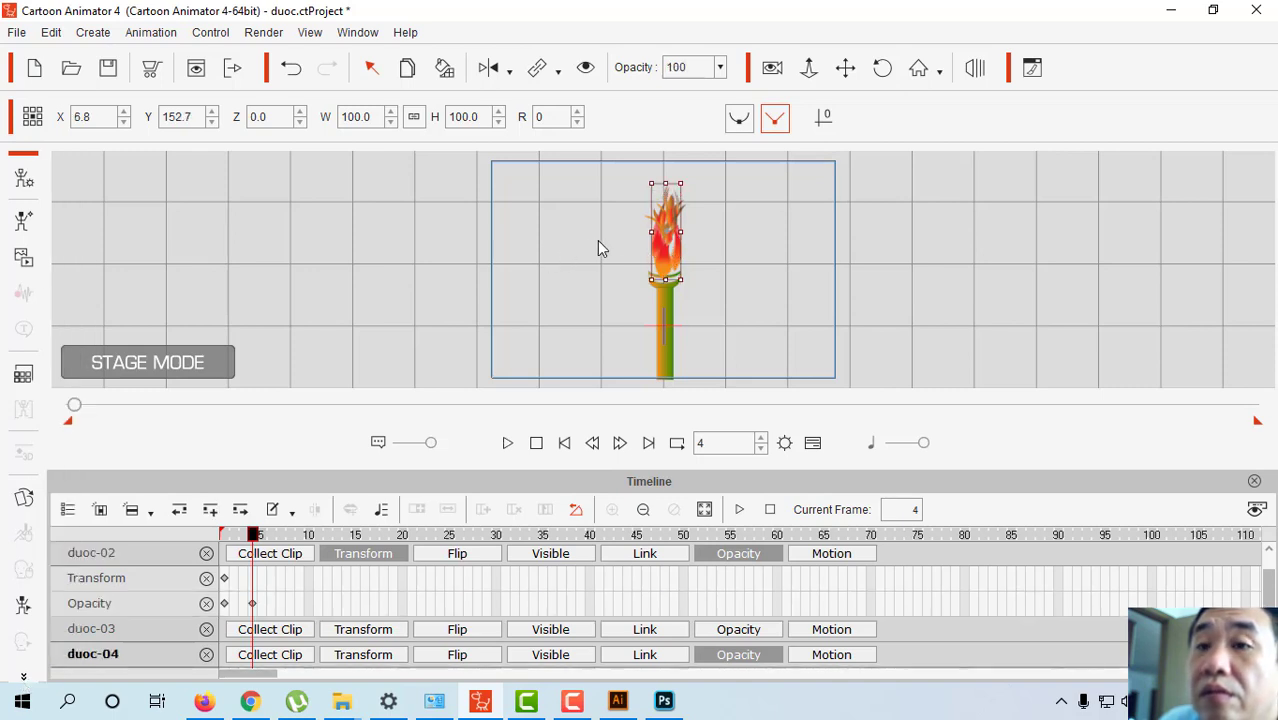
pyautogui.click(253, 605)
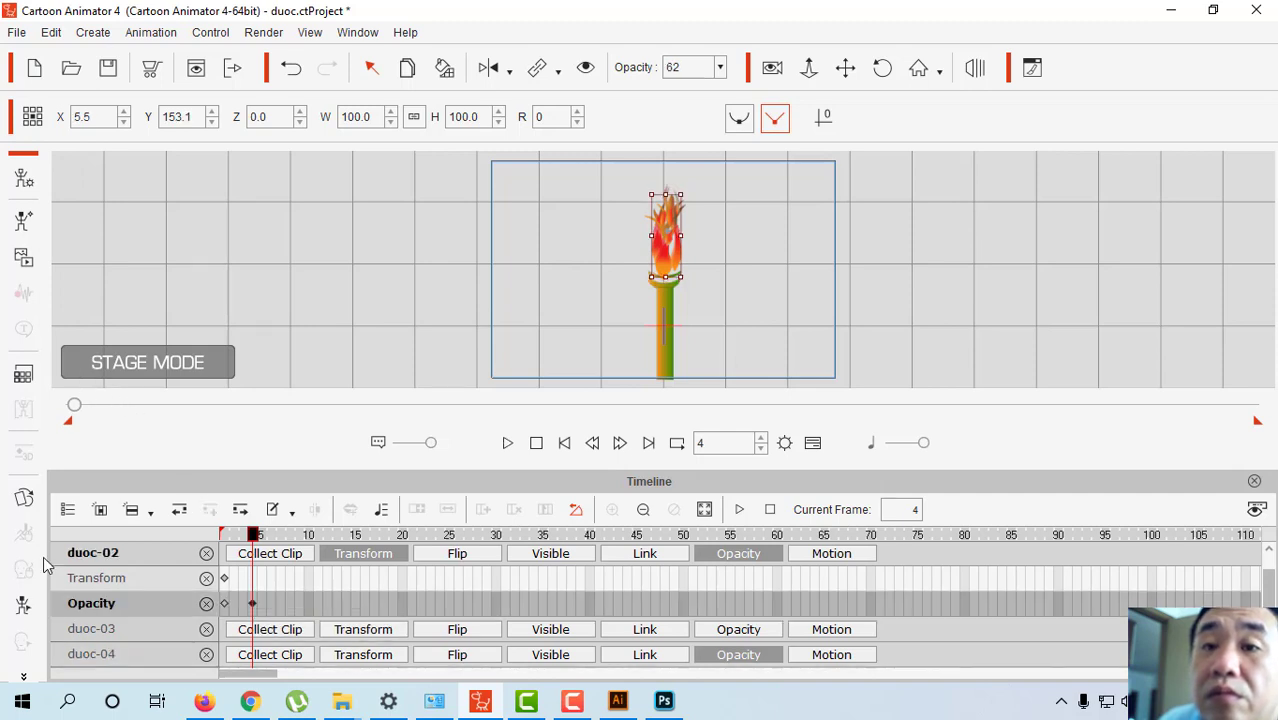
pyautogui.click(25, 678)
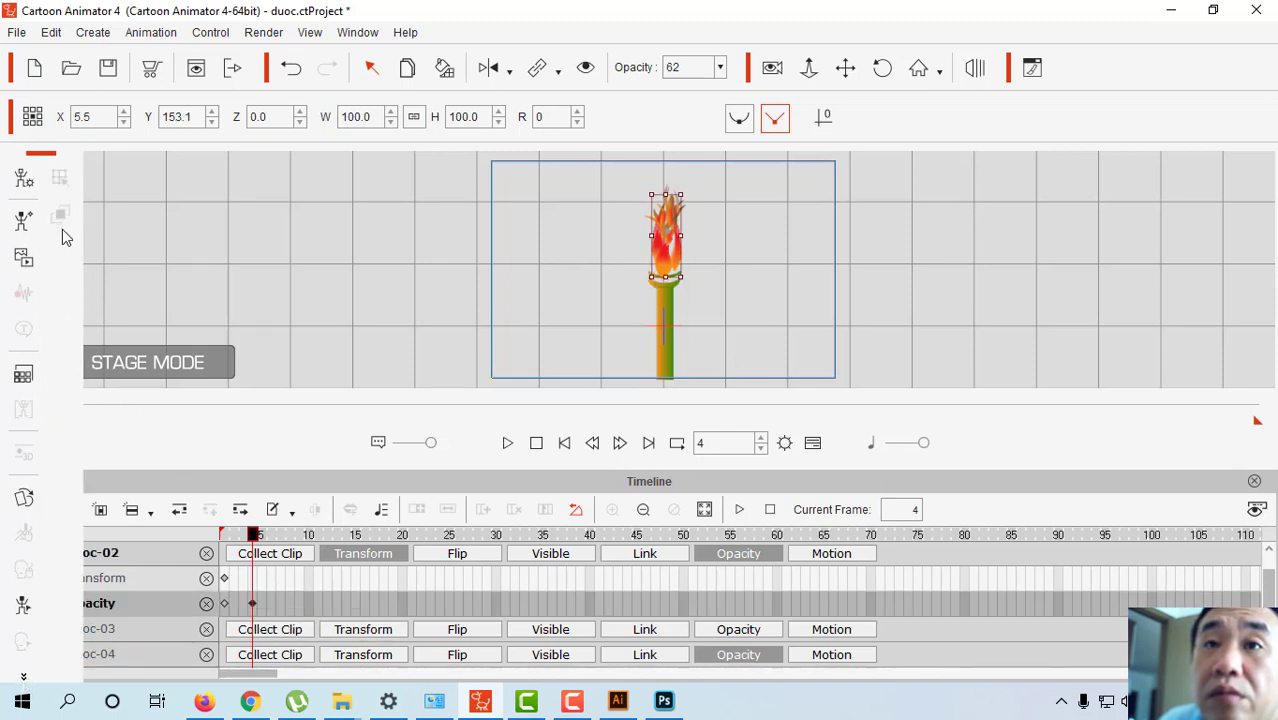
pyautogui.click(591, 262)
# Raise the duoc-04 flame straight up to about Y 160.2.
pyautogui.click(665, 255)
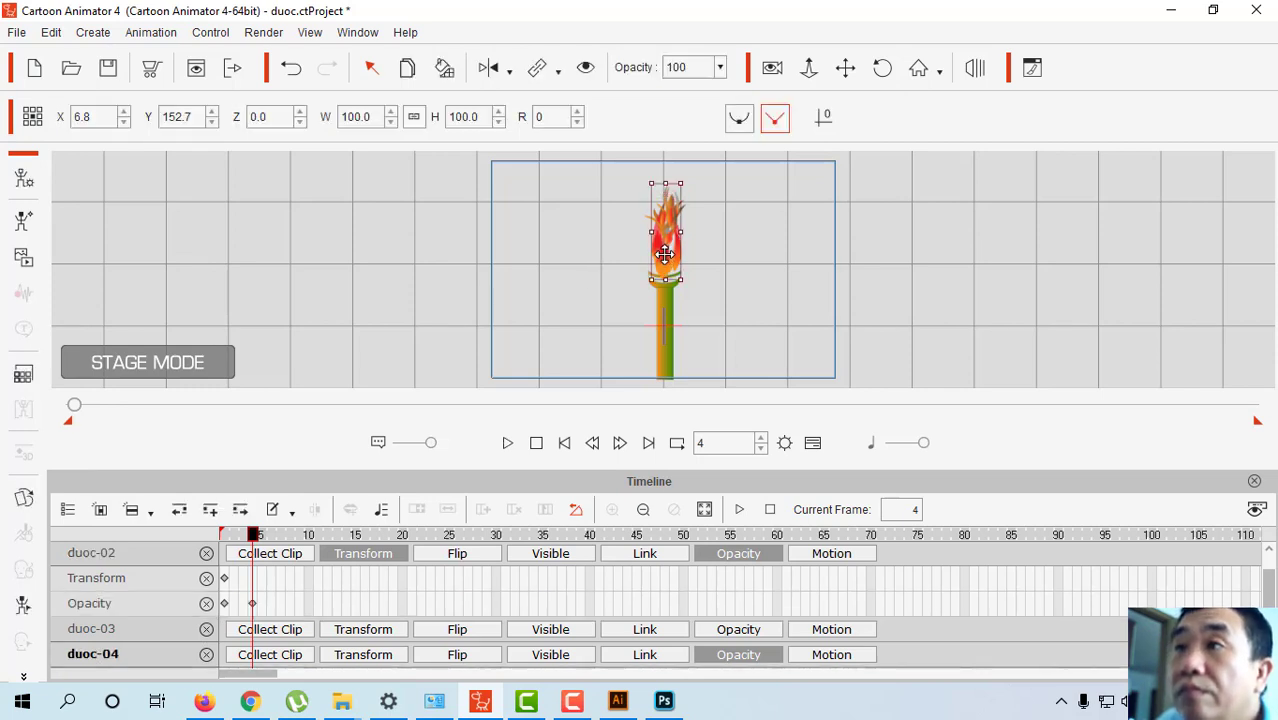
pyautogui.moveTo(665, 255); pyautogui.dragTo(665, 250)
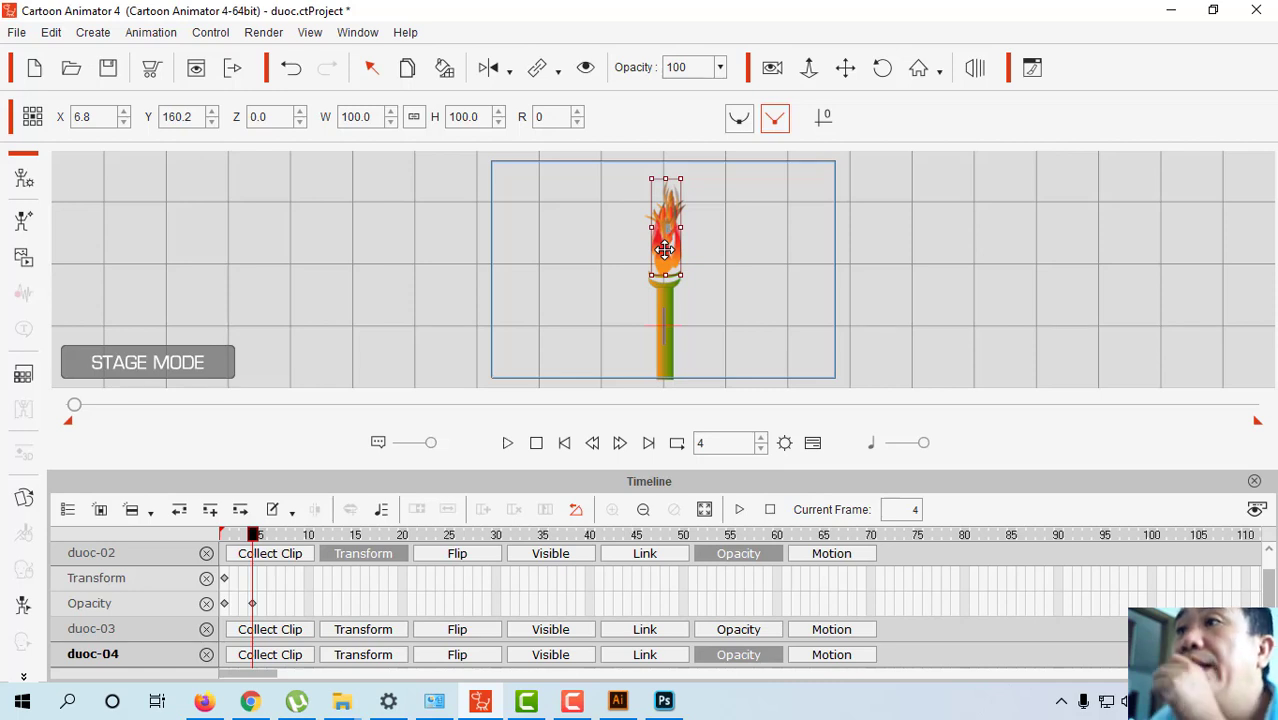
# Show the Content Manager and browse the custom actor folders, the scene templates and the Special FX object templates.
pyautogui.click(358, 33)
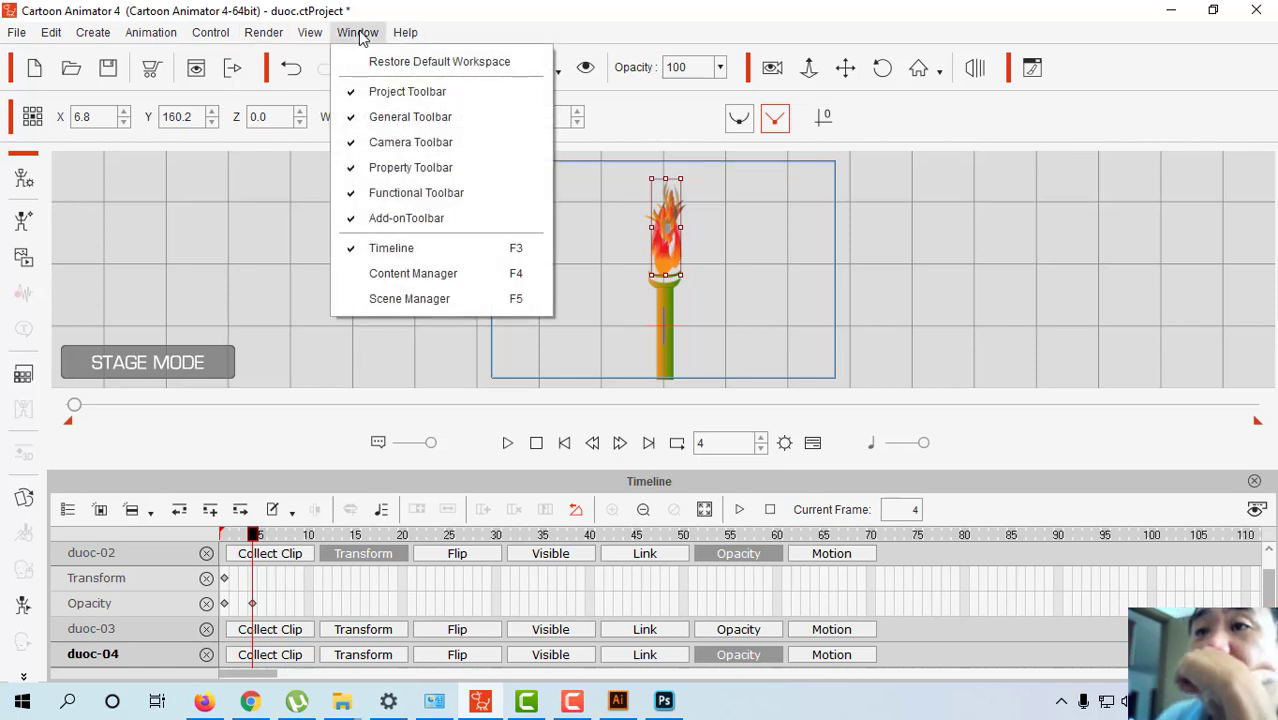
pyautogui.click(384, 274)
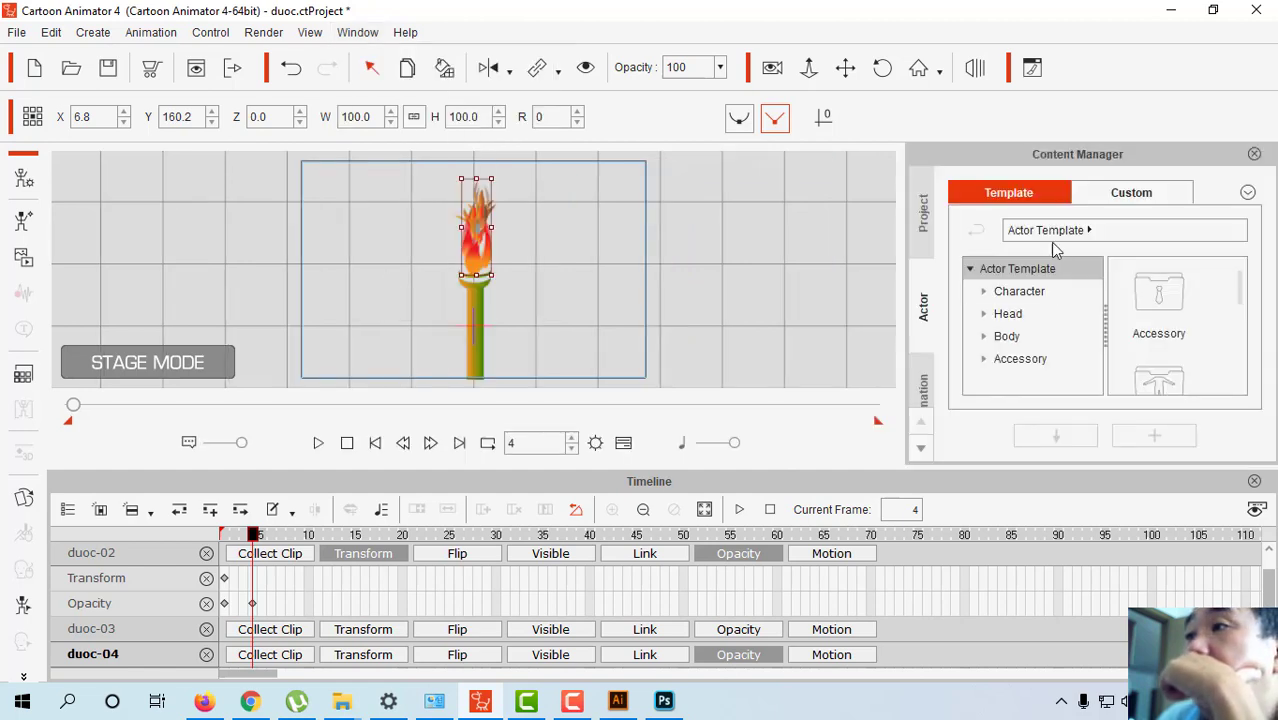
pyautogui.click(1125, 193)
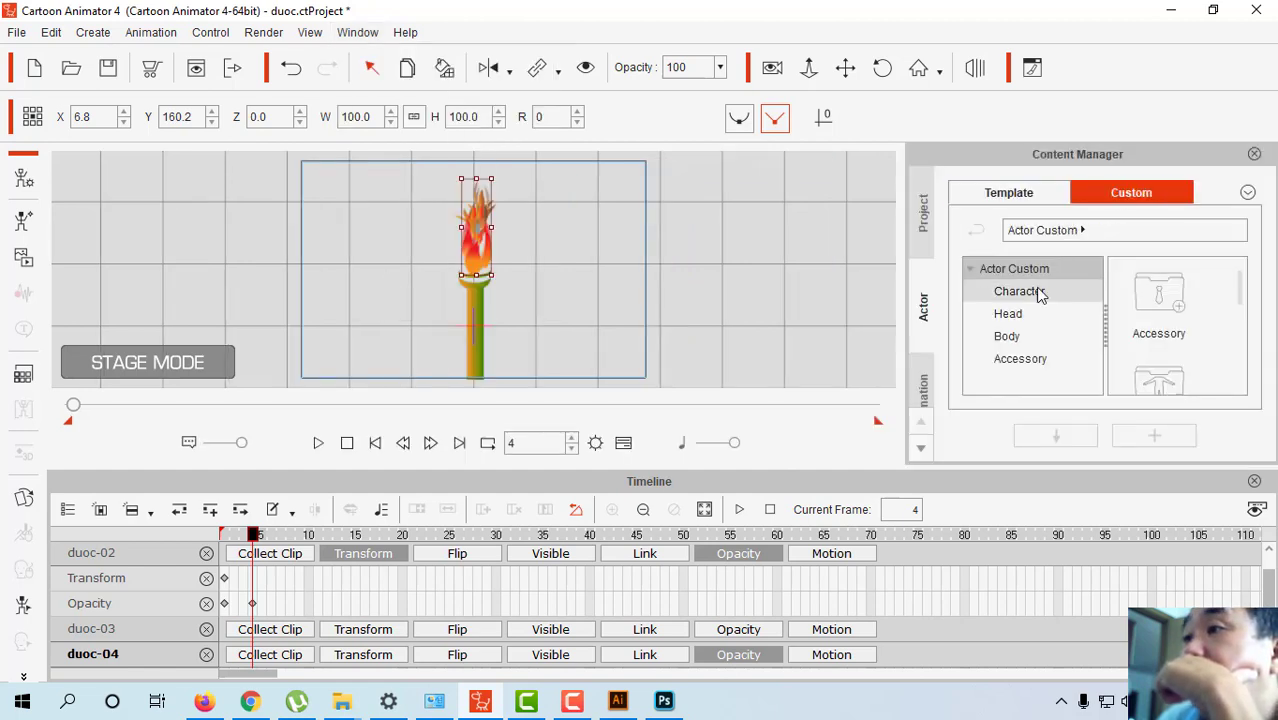
pyautogui.click(1008, 314)
pyautogui.click(1007, 337)
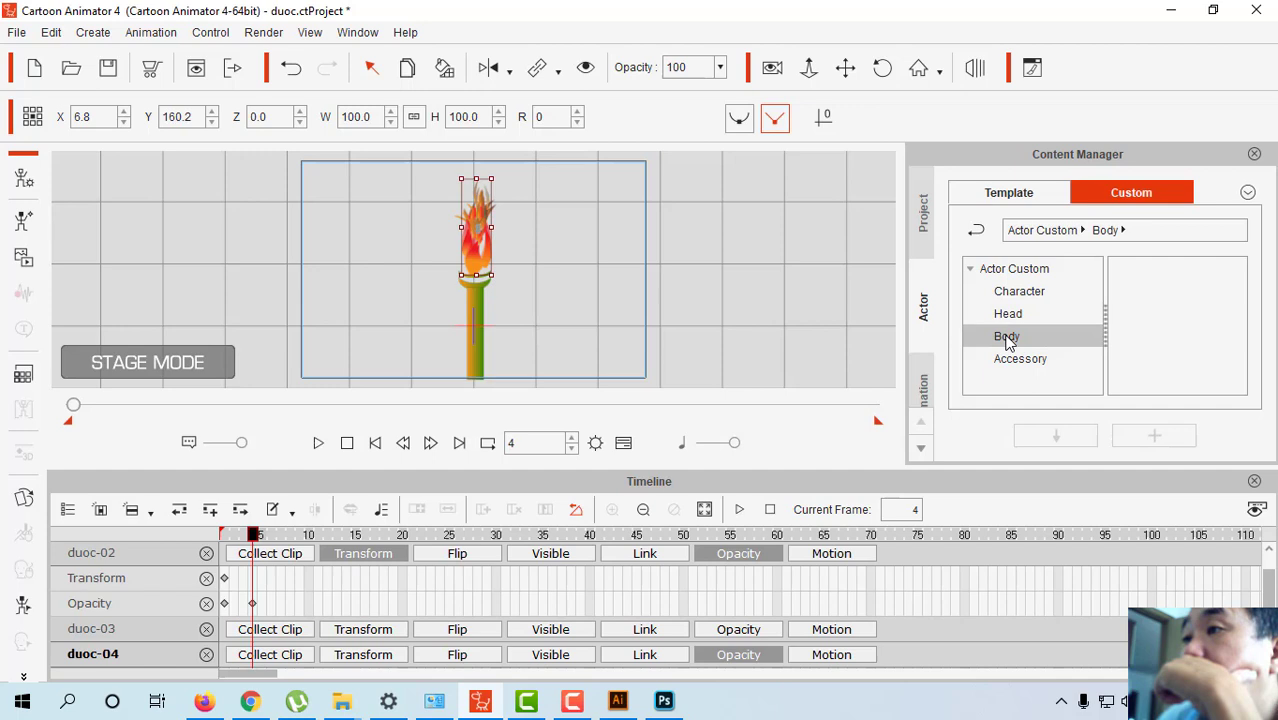
pyautogui.click(1010, 291)
pyautogui.scroll(-2, 928, 320)
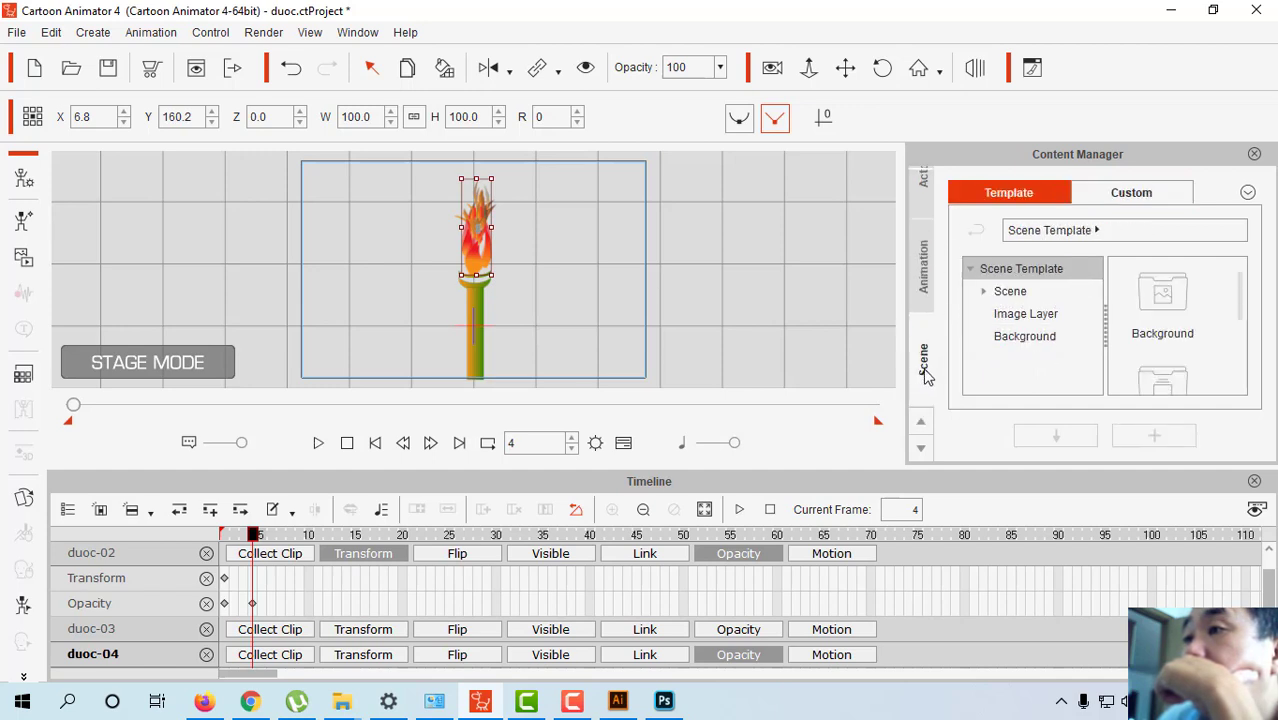
pyautogui.scroll(-1, 926, 374)
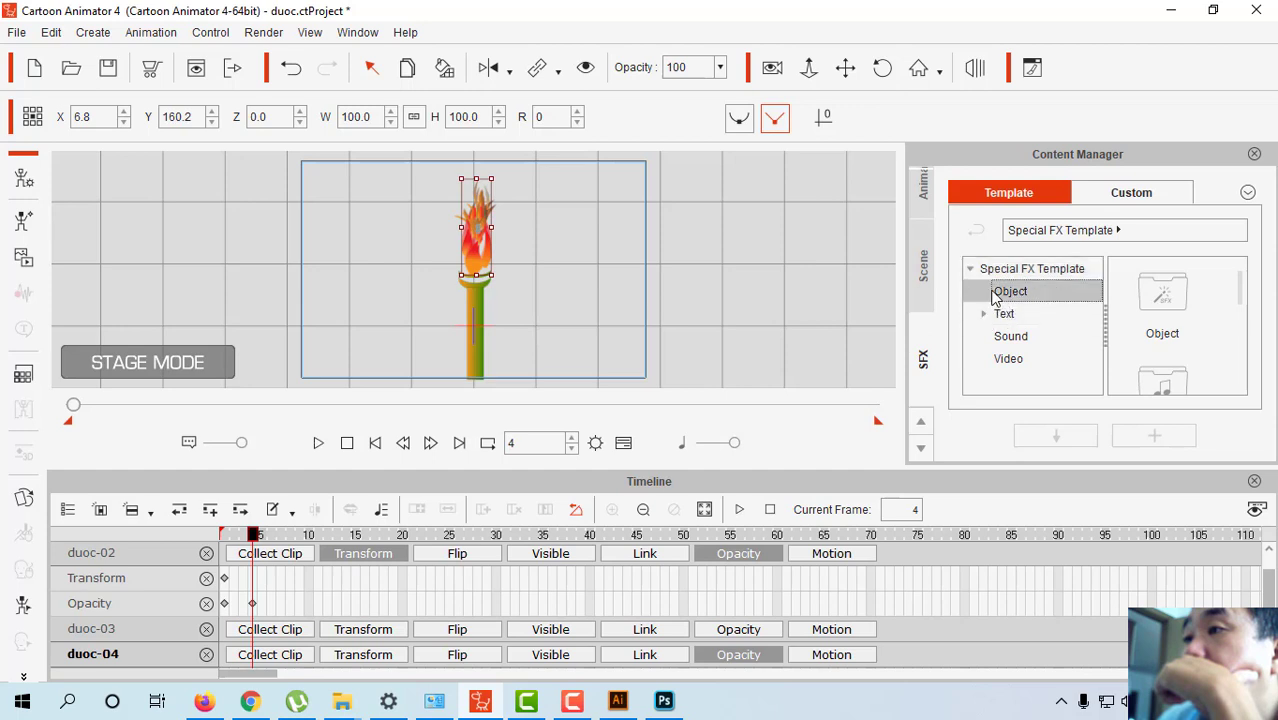
pyautogui.click(996, 298)
pyautogui.scroll(-5, 1164, 328)
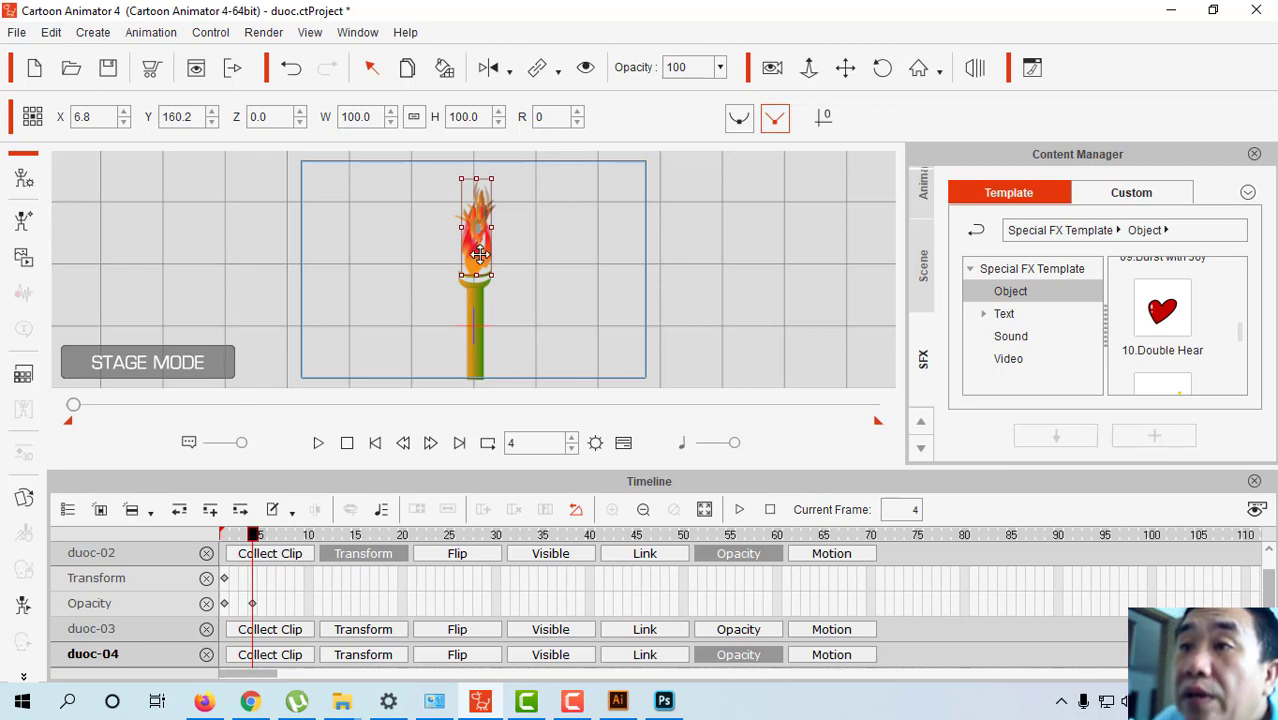
# Lower the duoc-04 flame to about X 5.3, Y 152.7 and show the Scene Manager.
pyautogui.moveTo(480, 255); pyautogui.dragTo(479, 260)
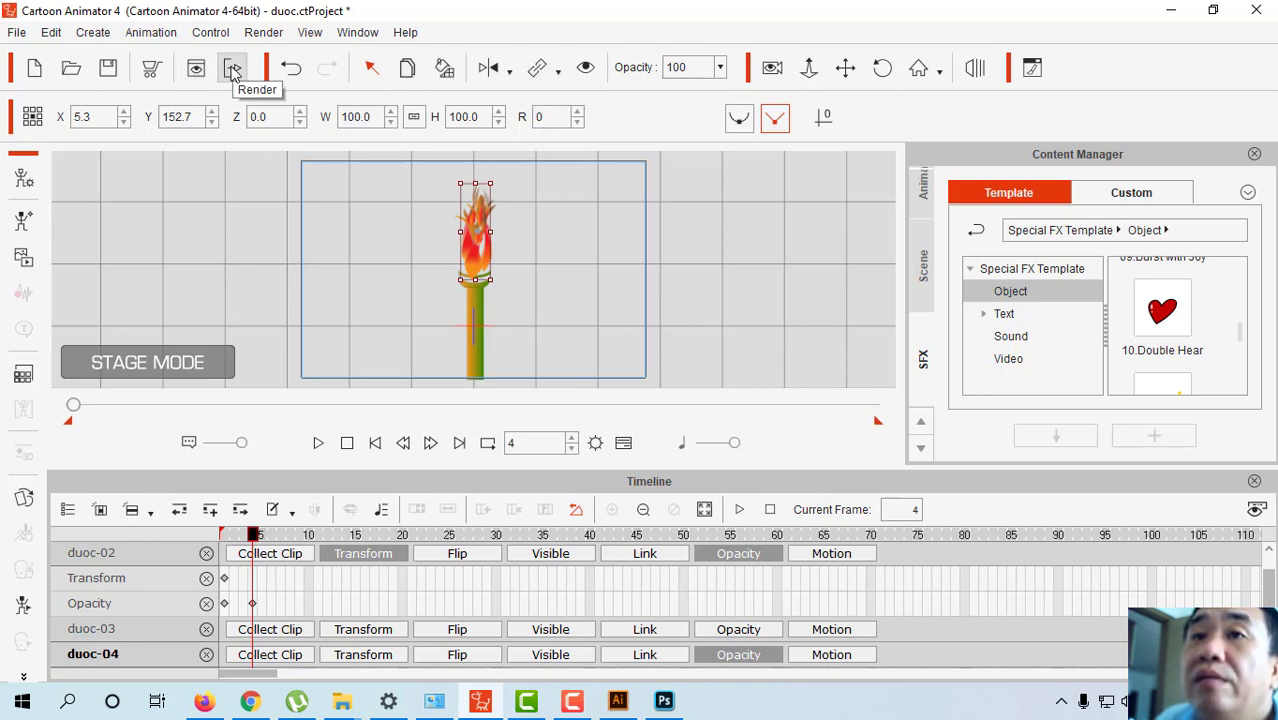
pyautogui.click(350, 33)
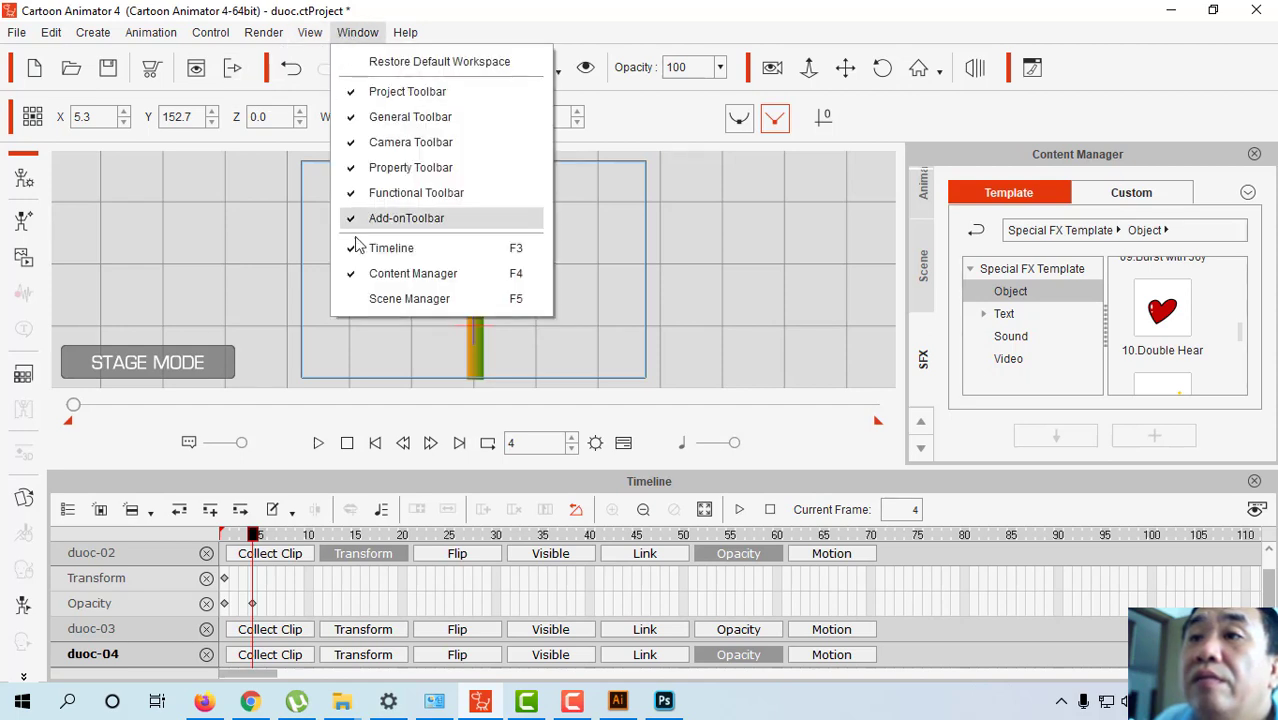
pyautogui.click(344, 303)
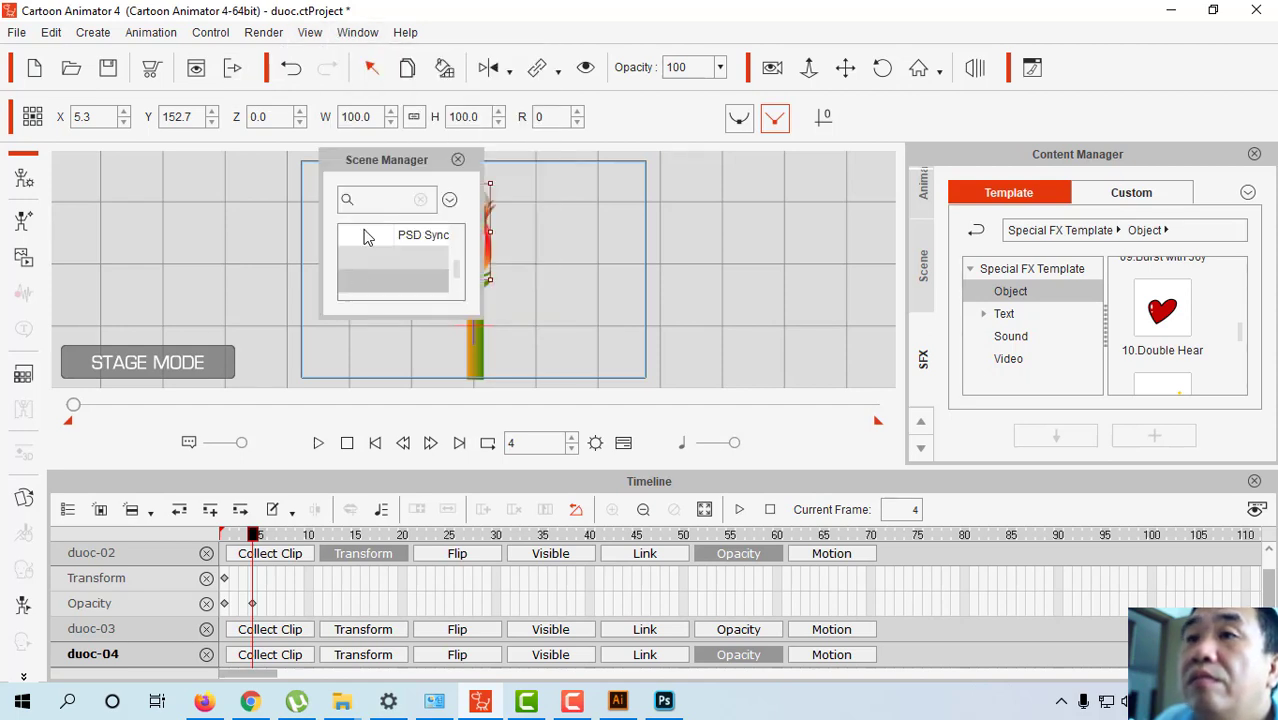
# Enlarge the Scene Manager so that it lists every torch prop and dock it together with the Content Manager.
pyautogui.moveTo(371, 161); pyautogui.dragTo(685, 142)
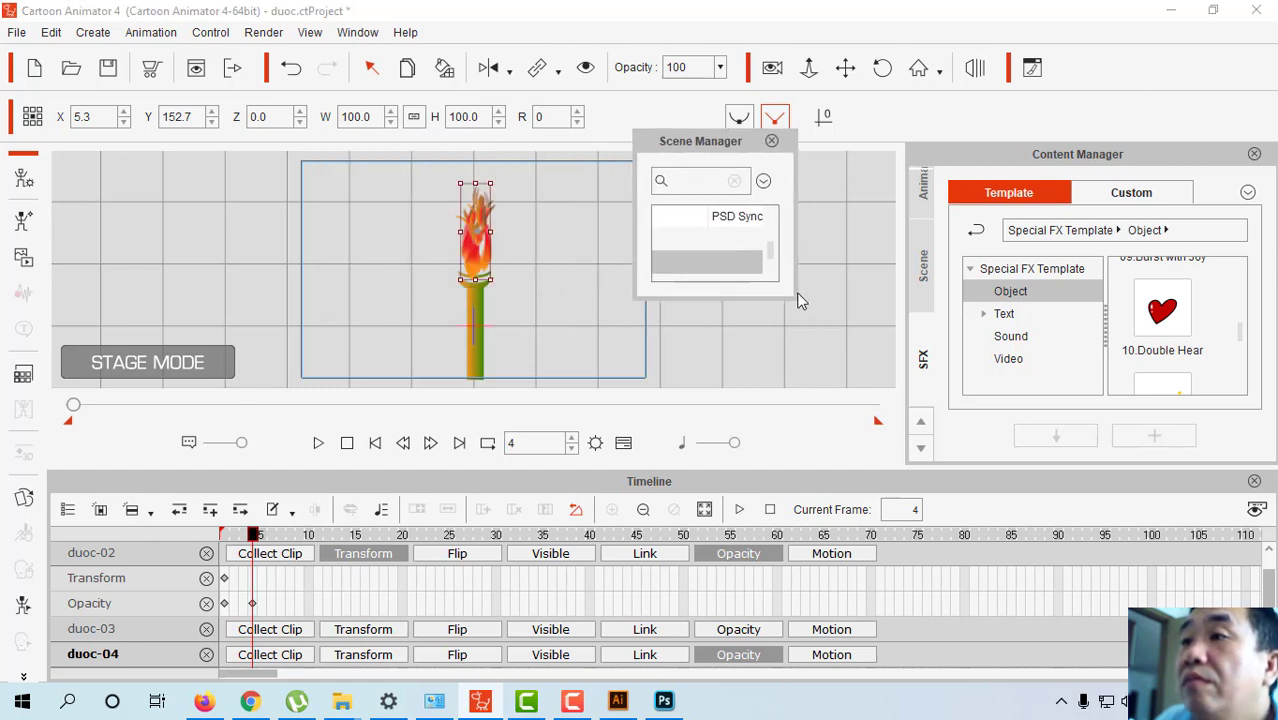
pyautogui.moveTo(795, 286); pyautogui.dragTo(1084, 290)
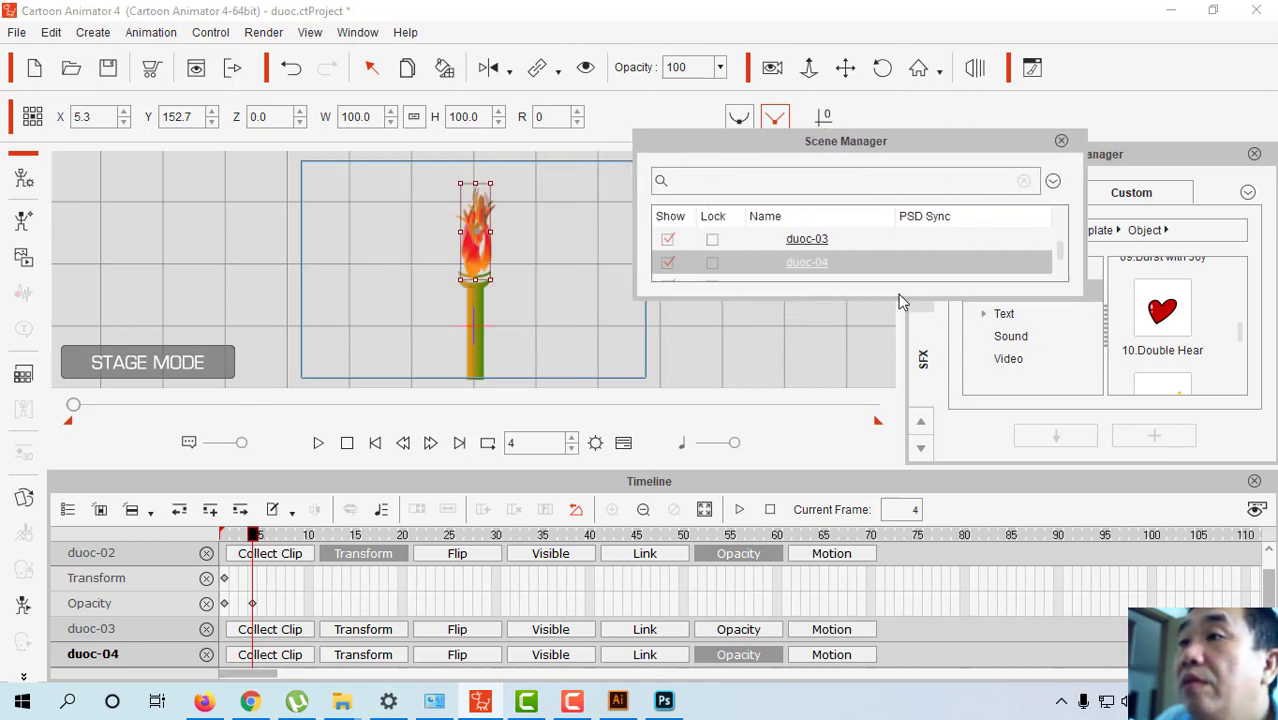
pyautogui.moveTo(867, 297); pyautogui.dragTo(870, 432)
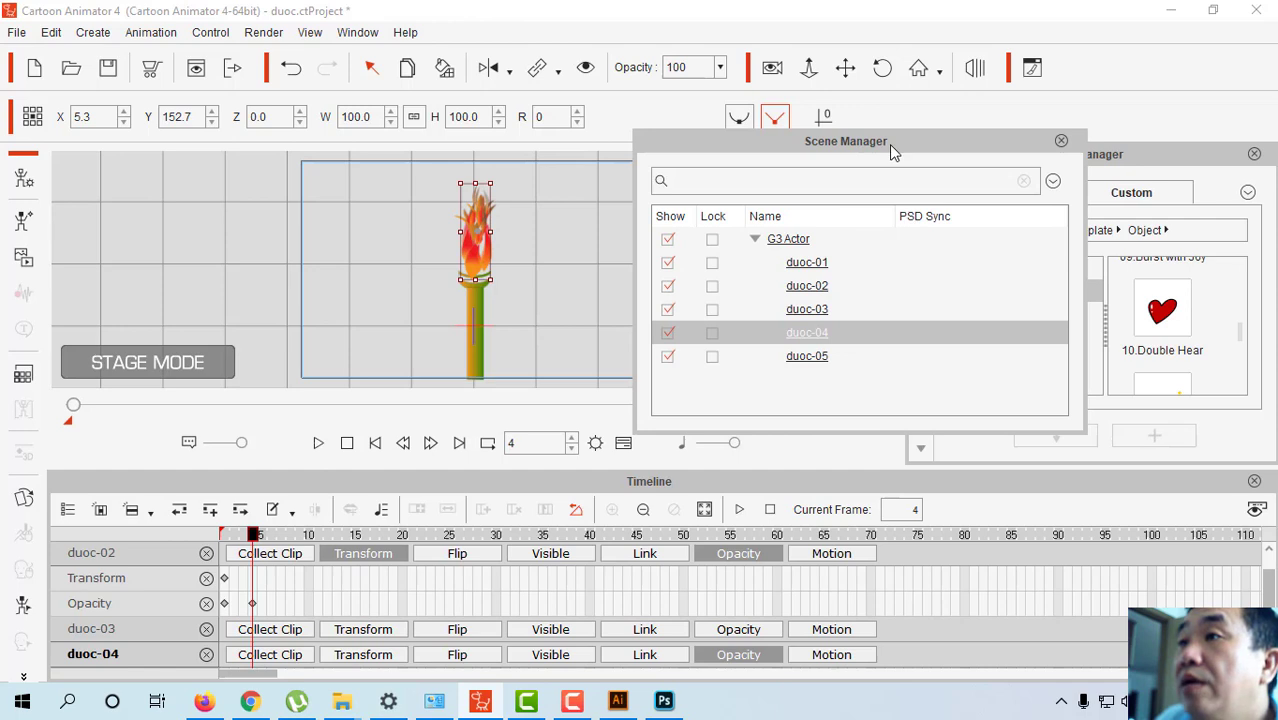
pyautogui.moveTo(889, 144); pyautogui.dragTo(1075, 155)
# Go through duoc-01 to duoc-04 in the scene list and examine which part of the torch each one is.
pyautogui.click(1078, 280)
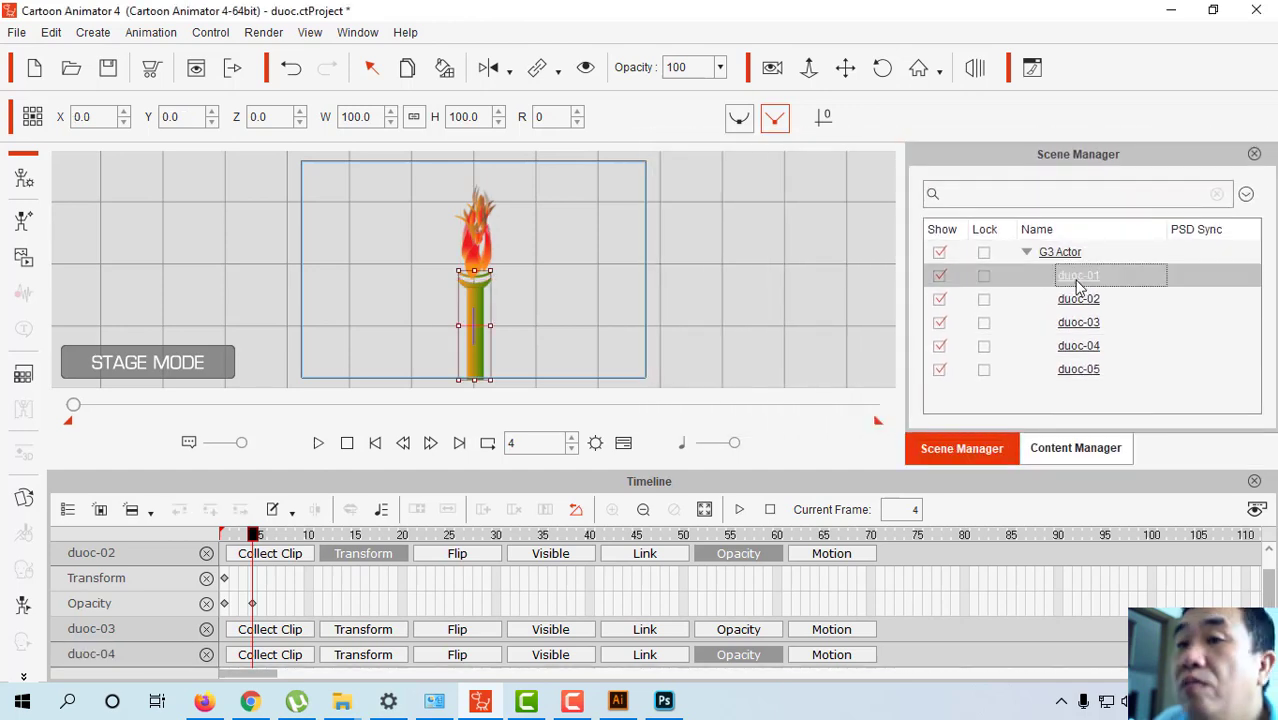
pyautogui.click(1079, 300)
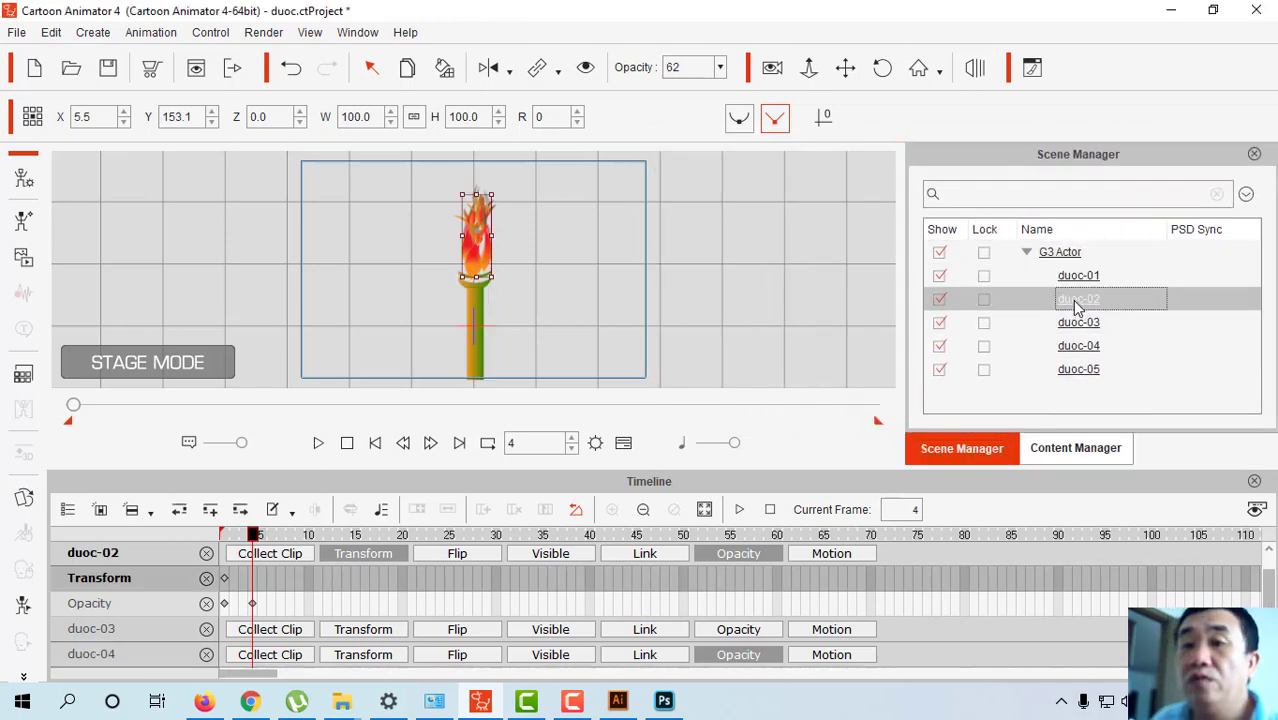
pyautogui.click(1075, 322)
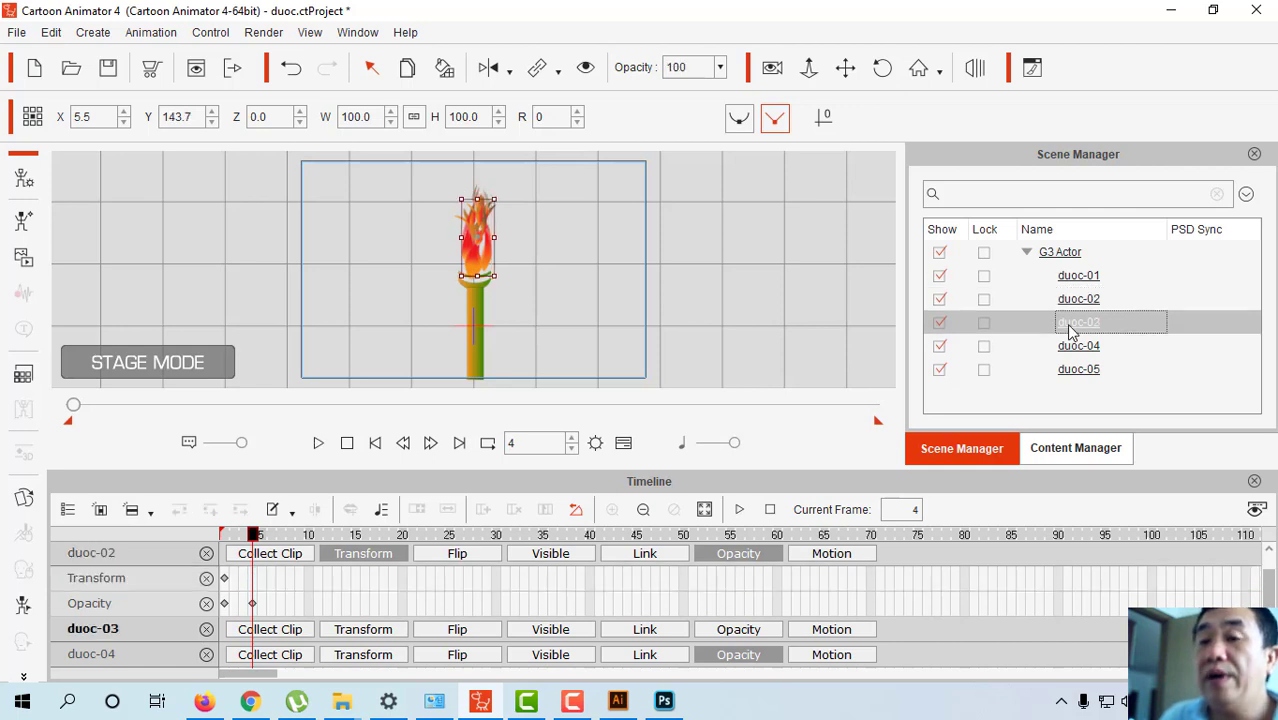
pyautogui.click(1072, 348)
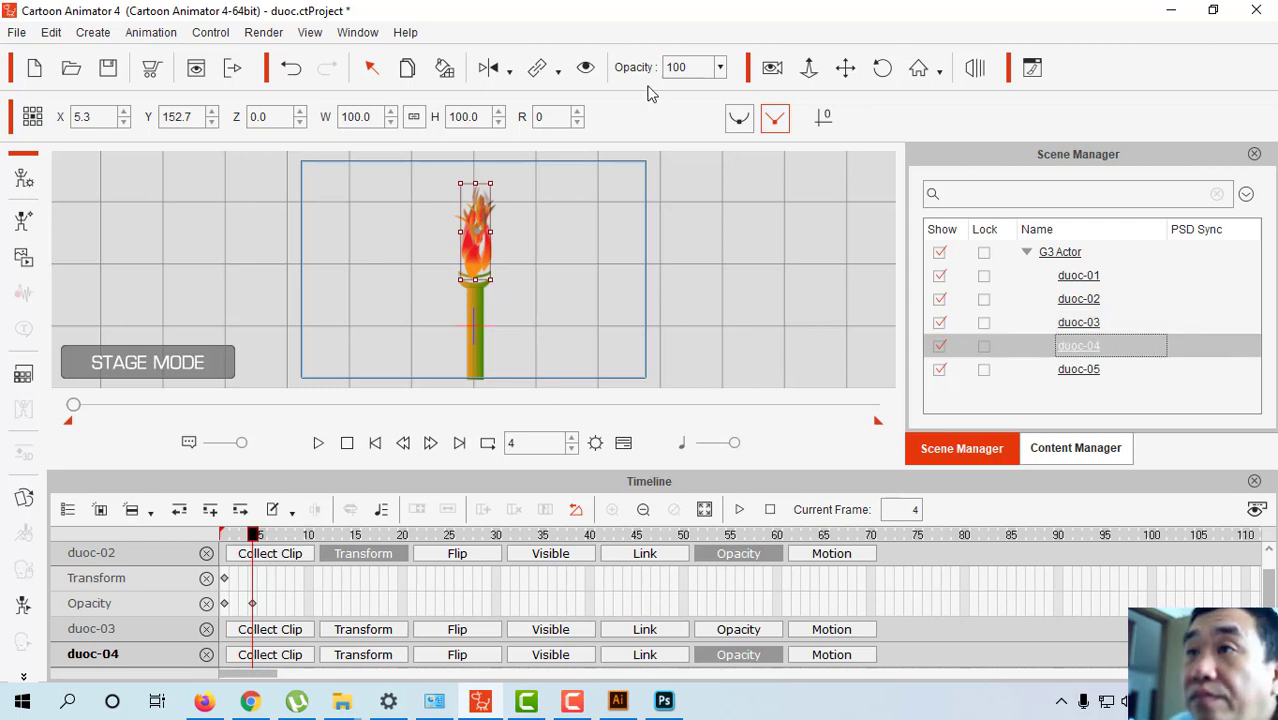
pyautogui.click(846, 77)
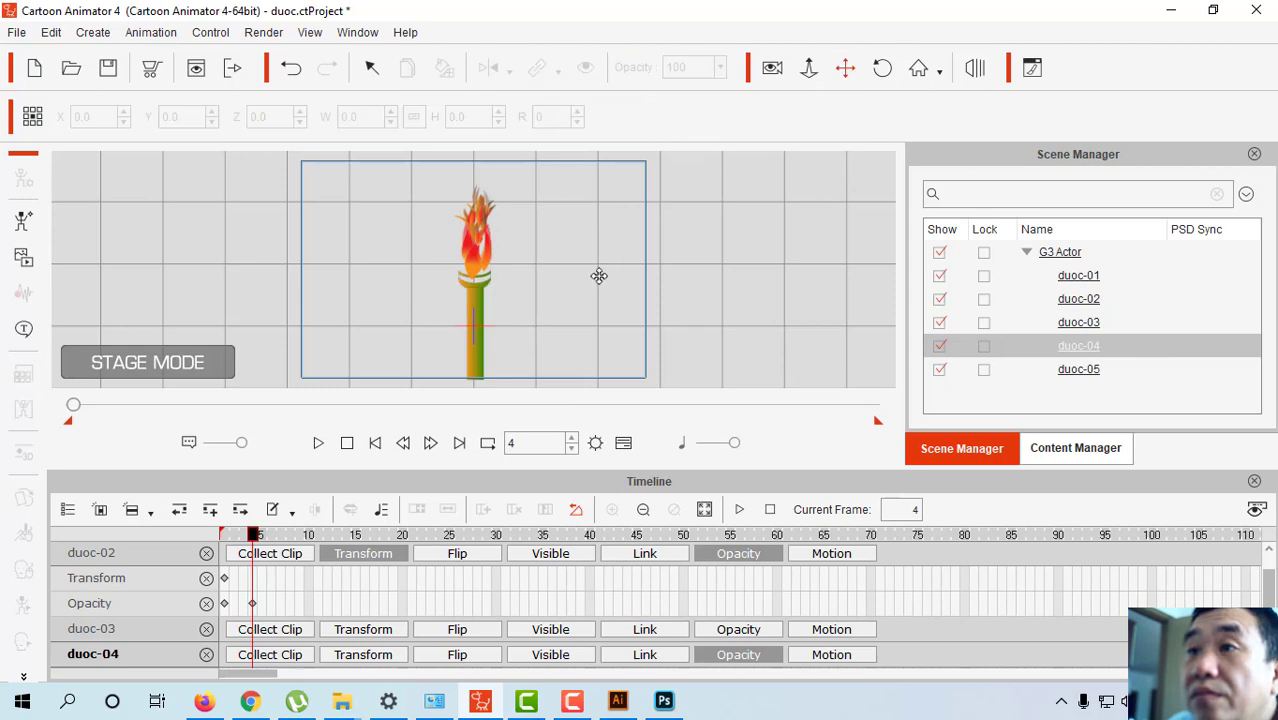
pyautogui.moveTo(596, 274); pyautogui.dragTo(581, 281)
pyautogui.scroll(5, 581, 281)
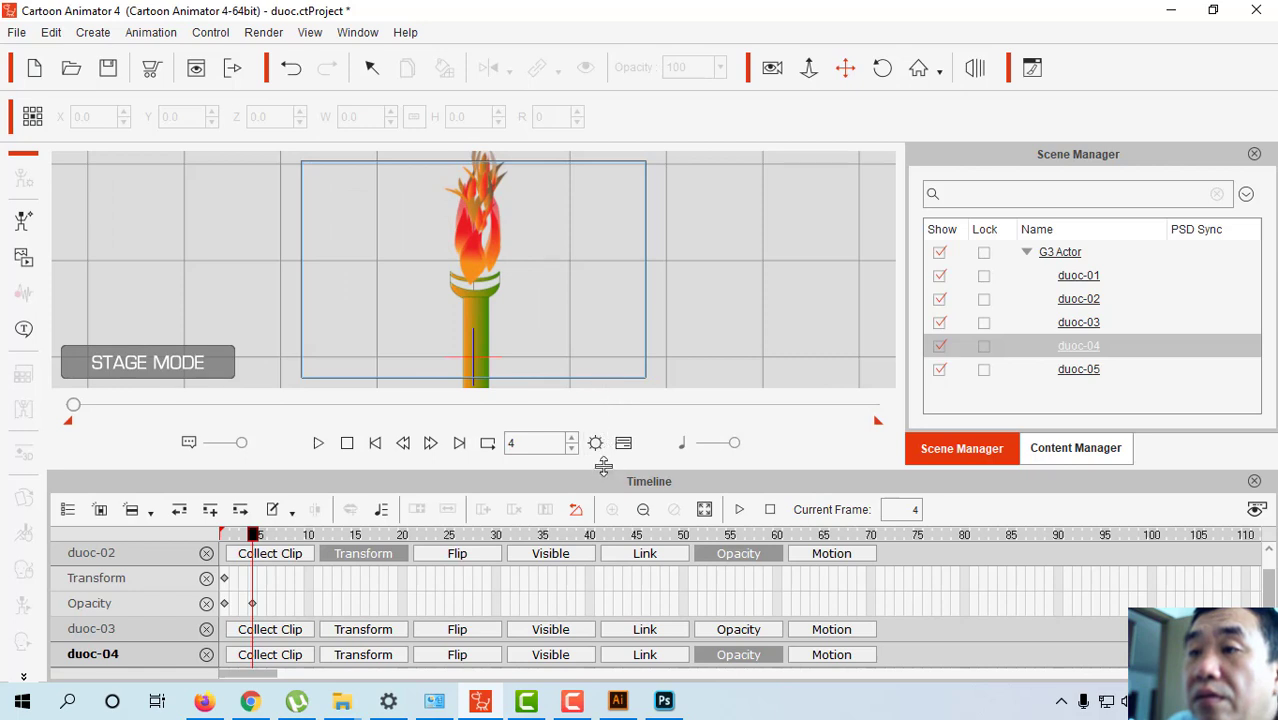
pyautogui.scroll(3, 625, 294)
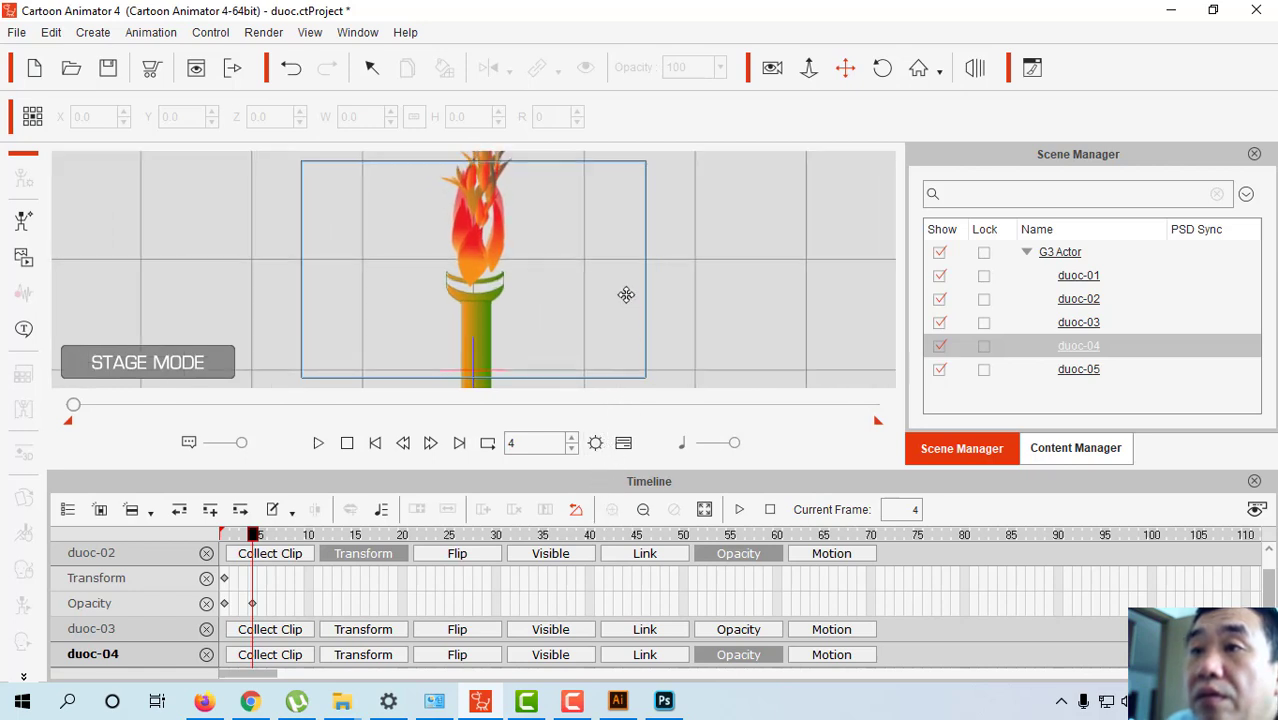
pyautogui.click(1069, 279)
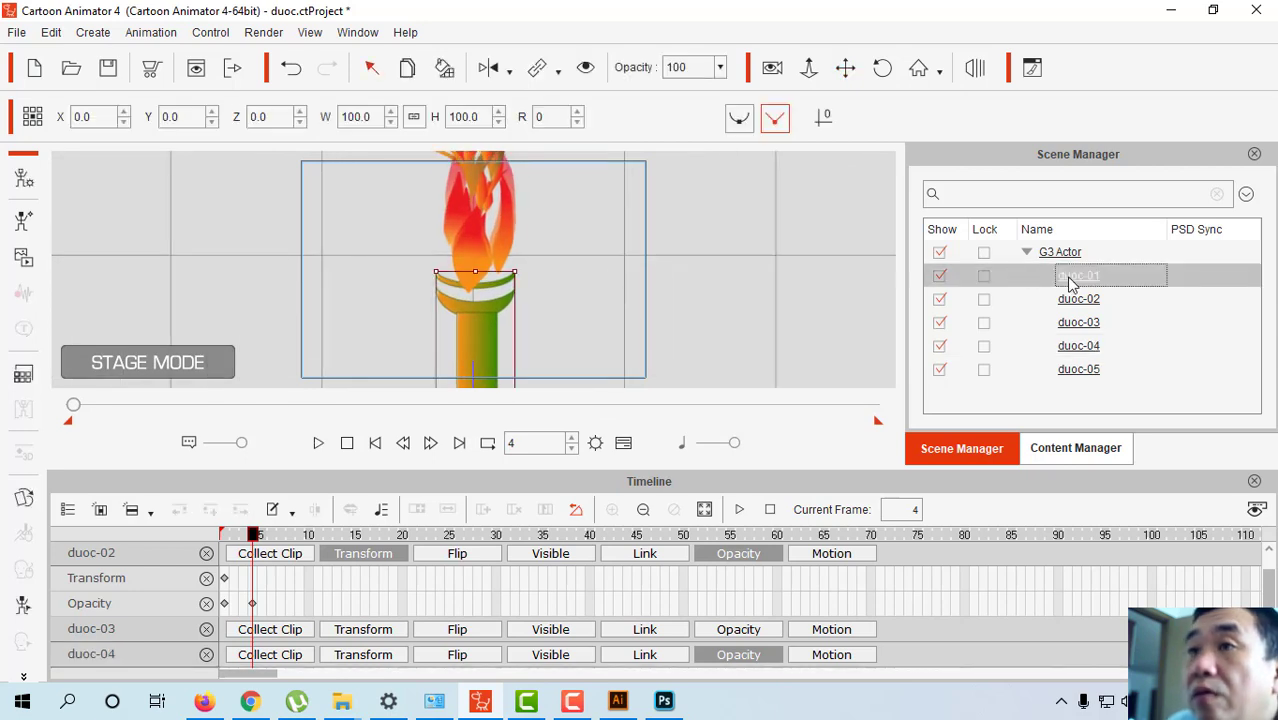
# Move the duoc-02 flame off the torch to about X 109.0, Y 151.2 at frame 4.
pyautogui.click(1077, 301)
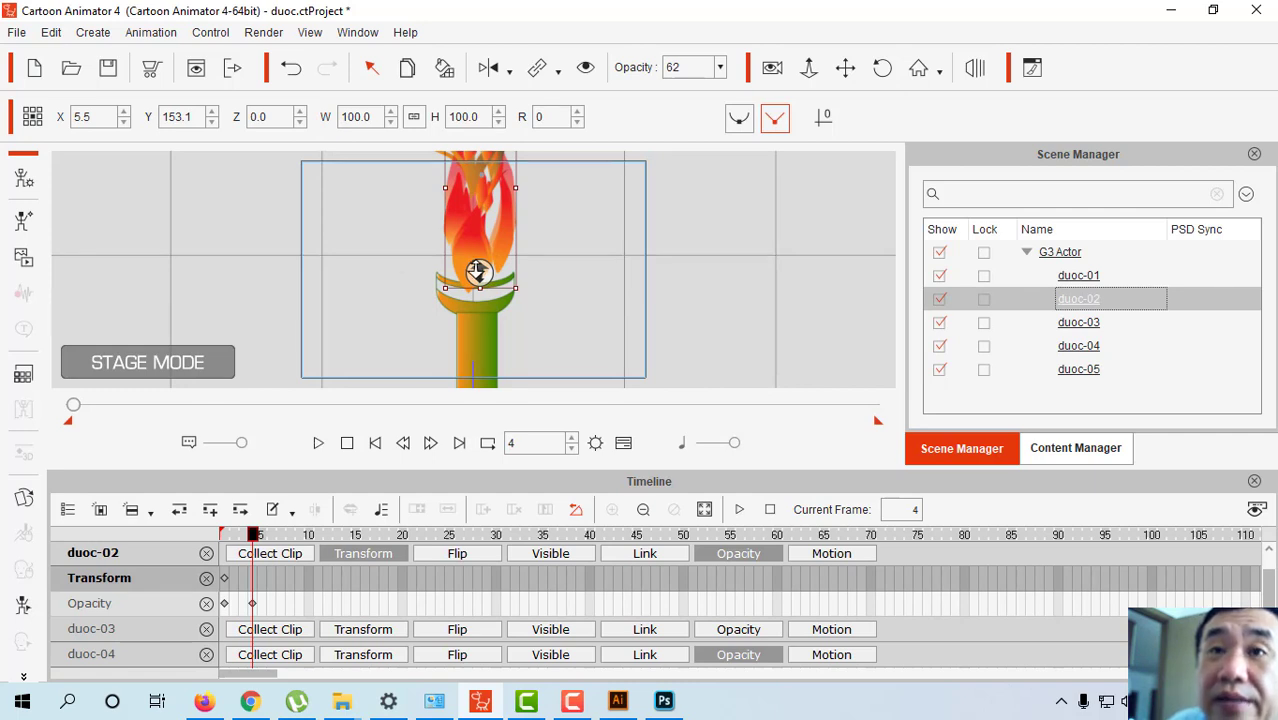
pyautogui.click(24, 679)
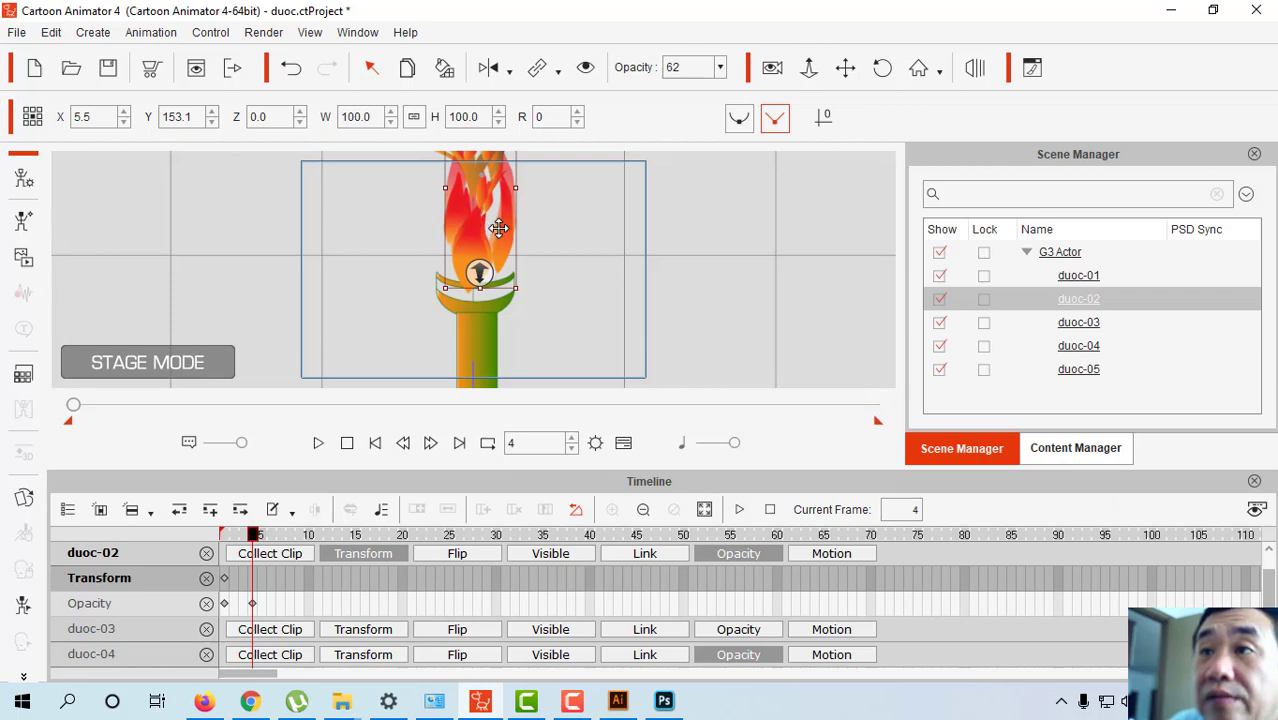
pyautogui.moveTo(498, 228); pyautogui.dragTo(627, 228)
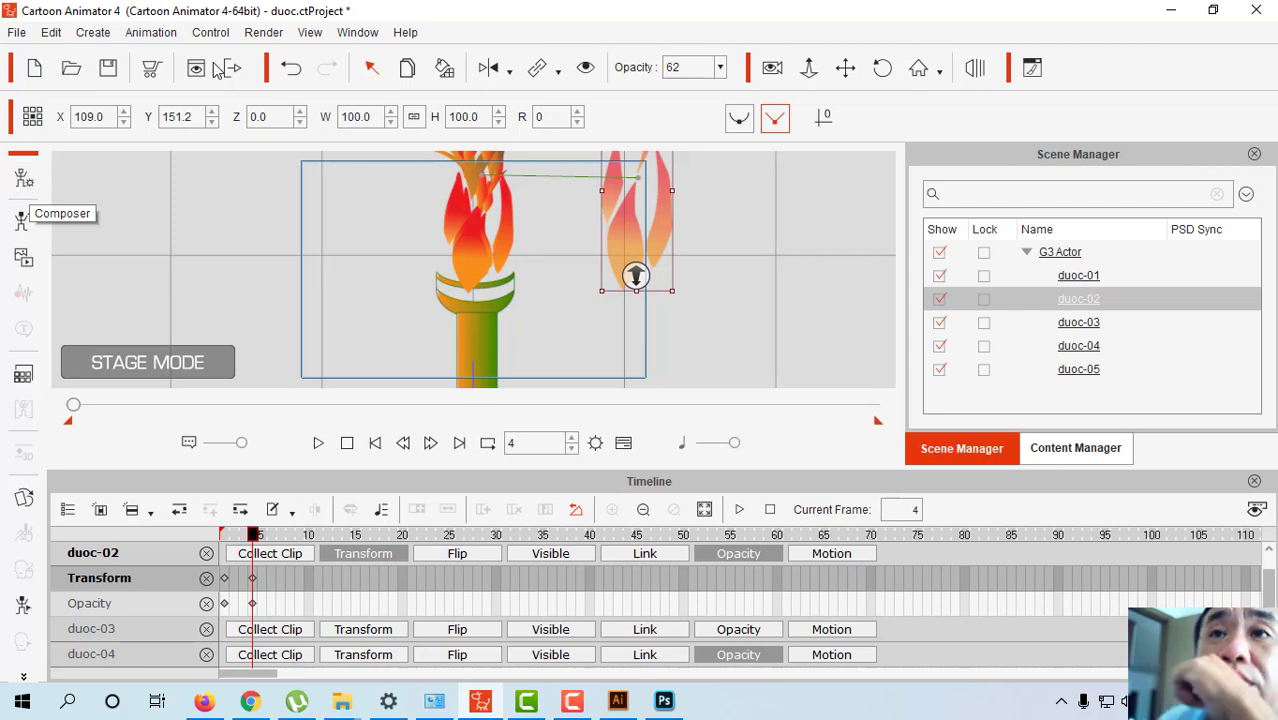
pyautogui.click(155, 34)
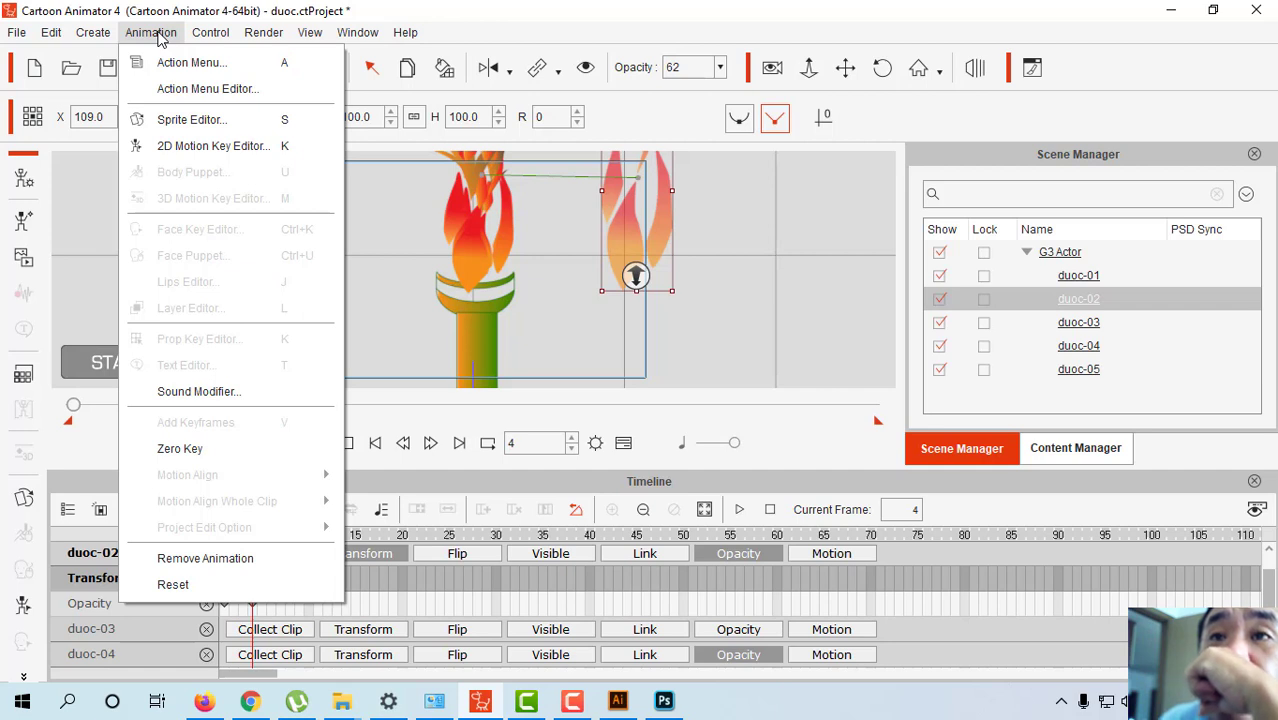
pyautogui.click(170, 90)
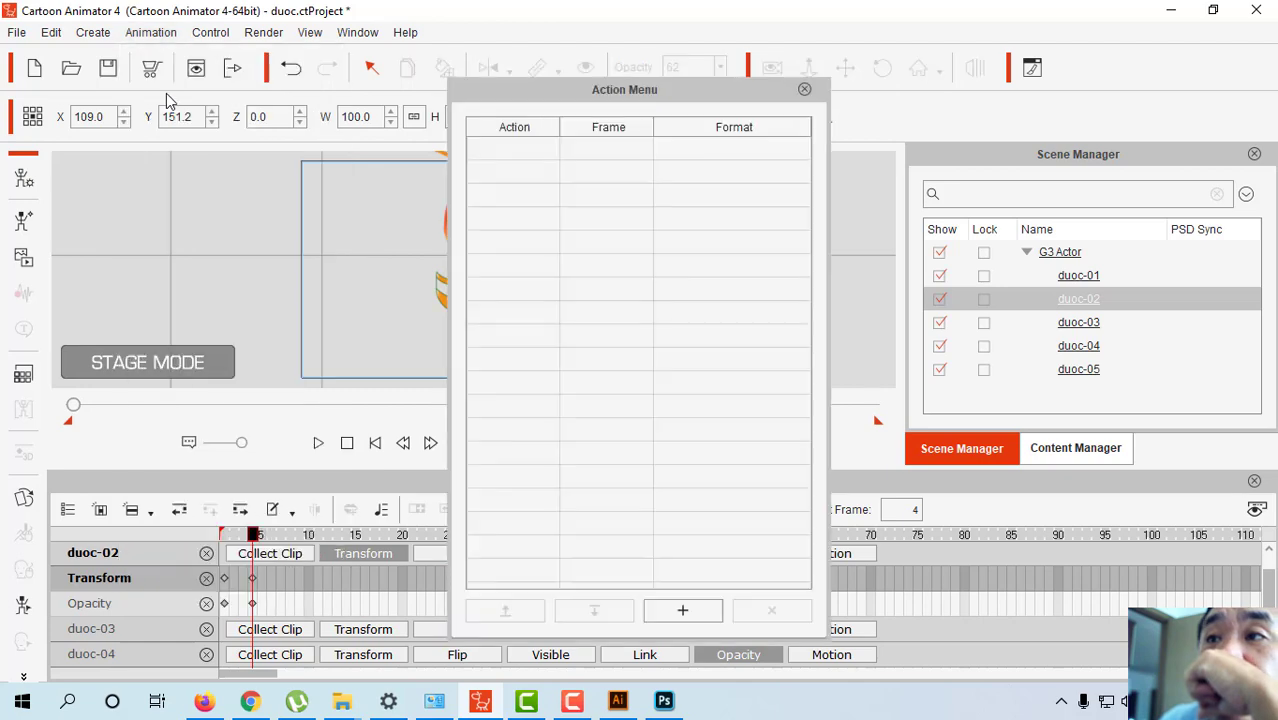
pyautogui.click(805, 91)
pyautogui.click(356, 34)
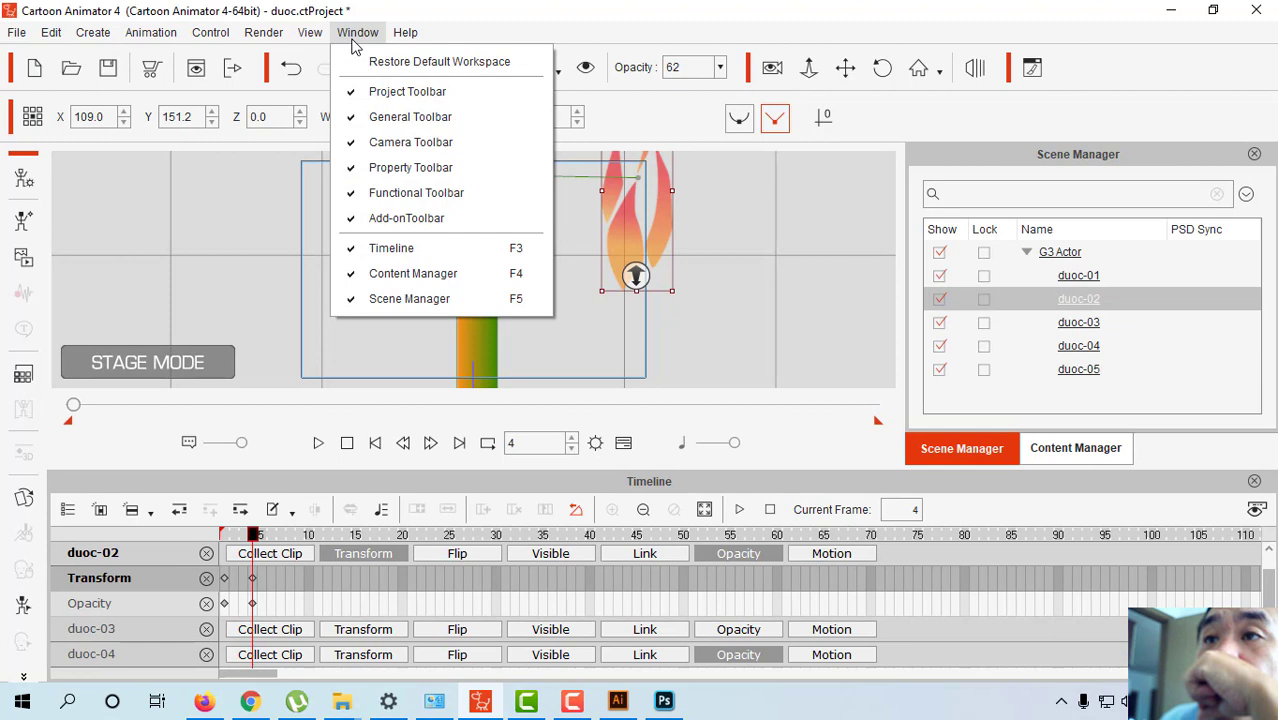
pyautogui.moveTo(314, 38)
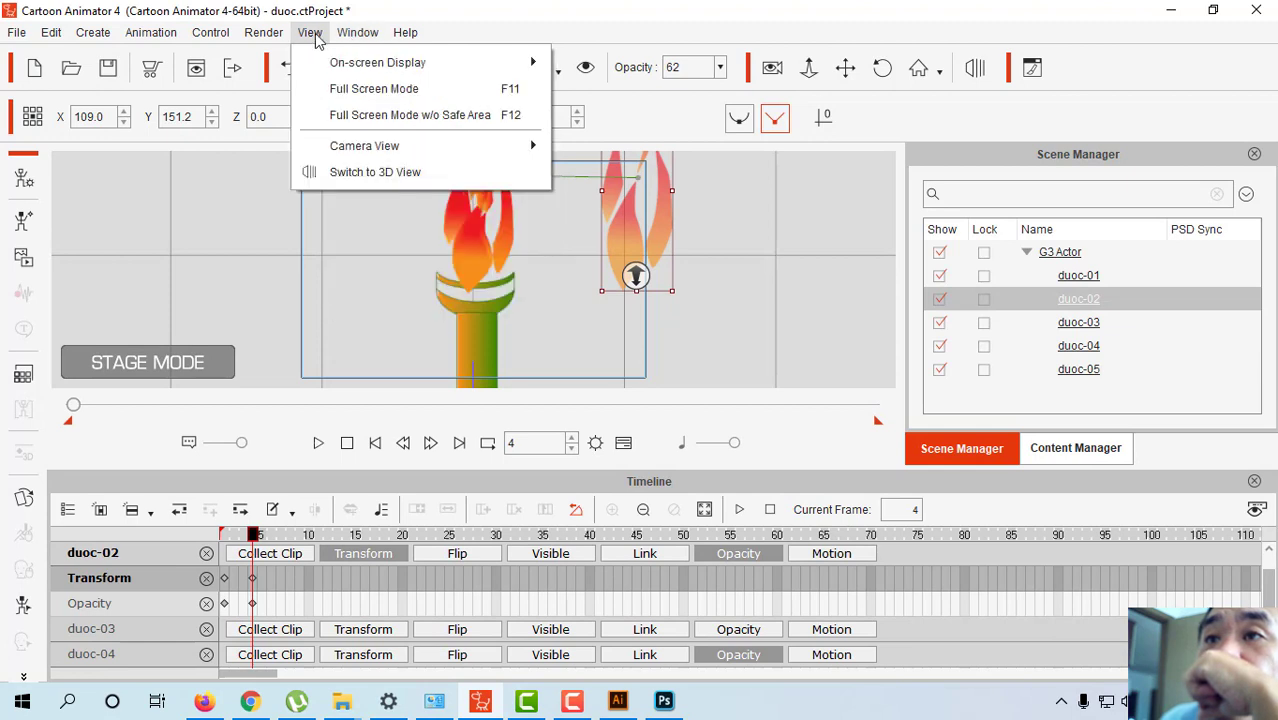
pyautogui.moveTo(268, 38)
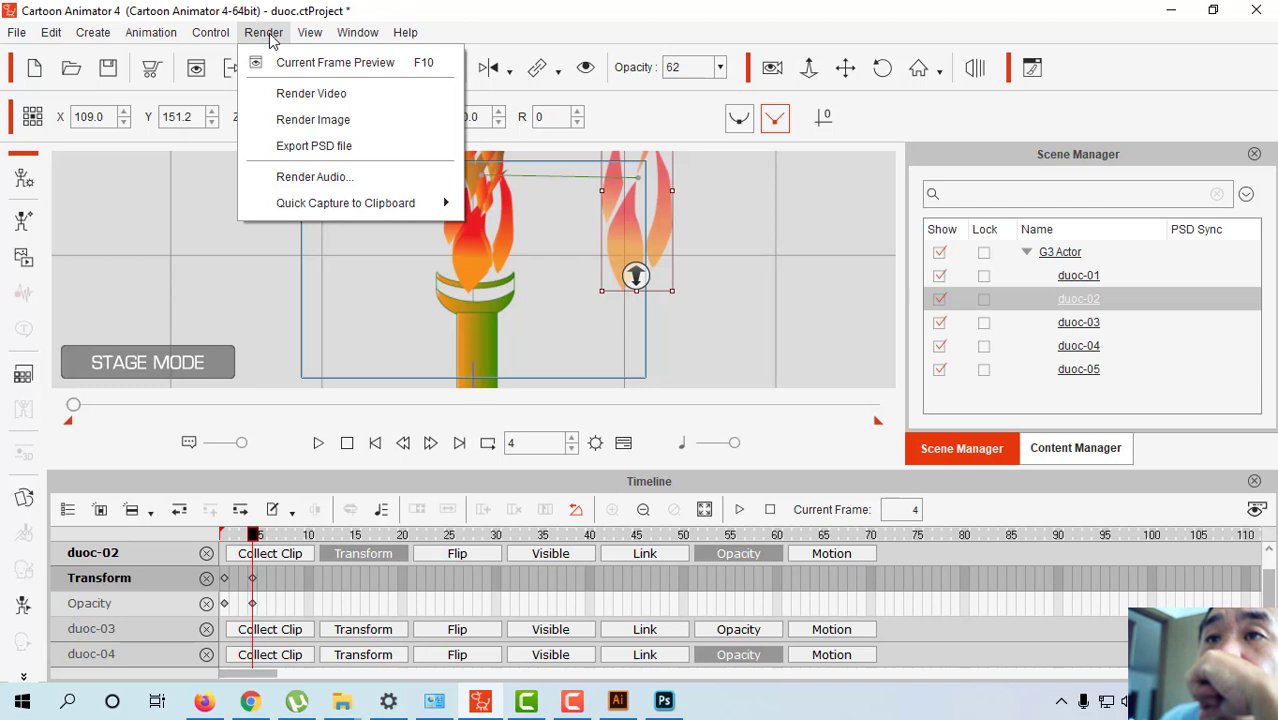
# Move the duoc-02 flame back onto the torch at about X 3.6, Y 151.8 and set its depth to about Z -66.0.
pyautogui.click(634, 238)
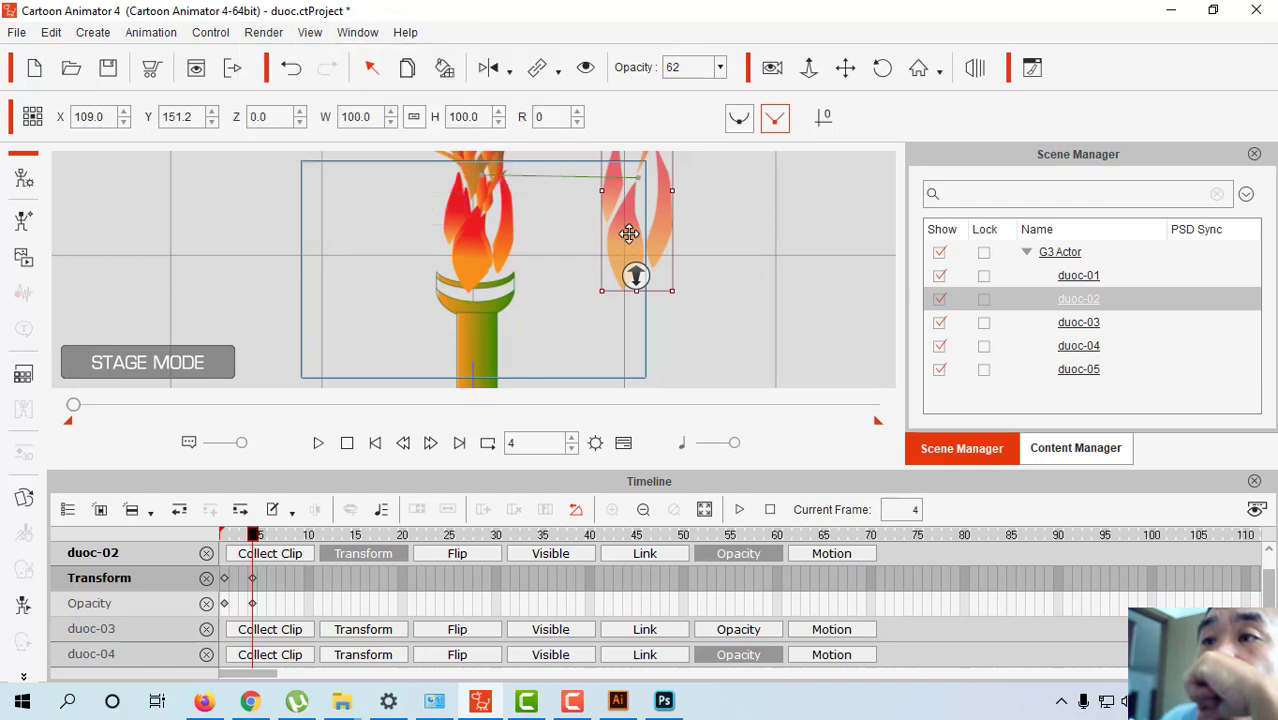
pyautogui.moveTo(600, 236); pyautogui.dragTo(469, 232)
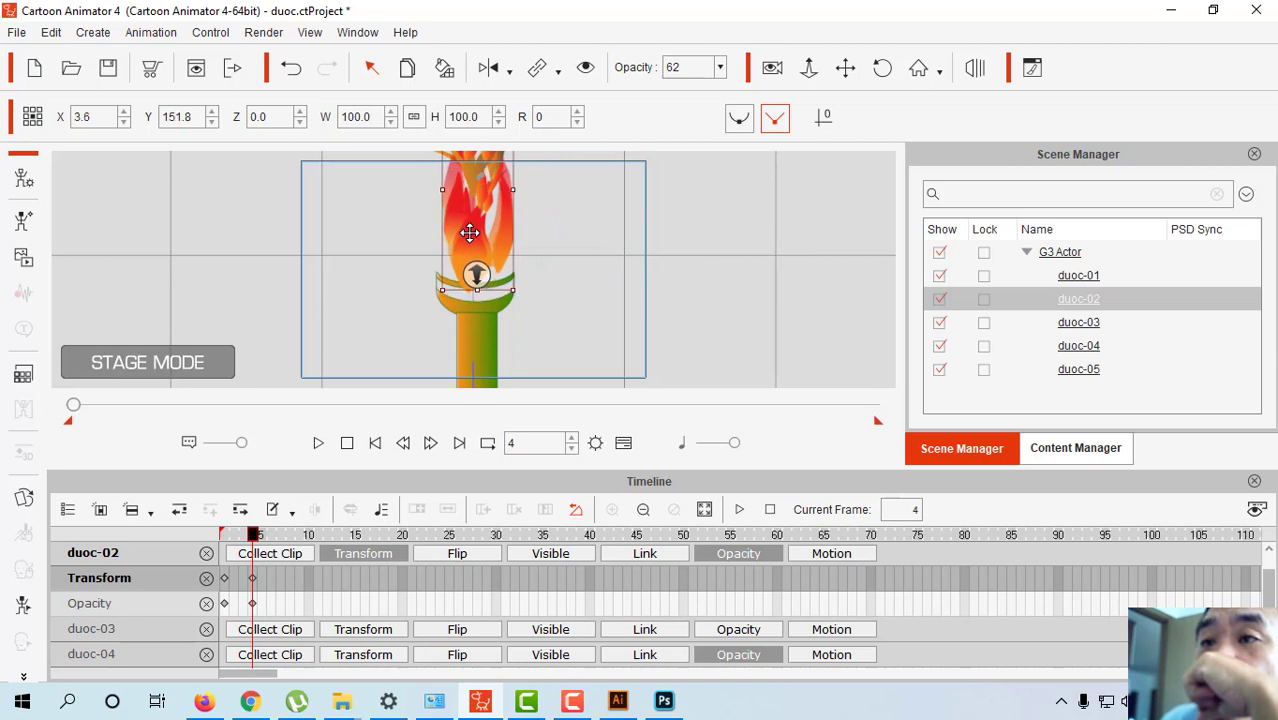
pyautogui.moveTo(478, 275); pyautogui.dragTo(478, 271)
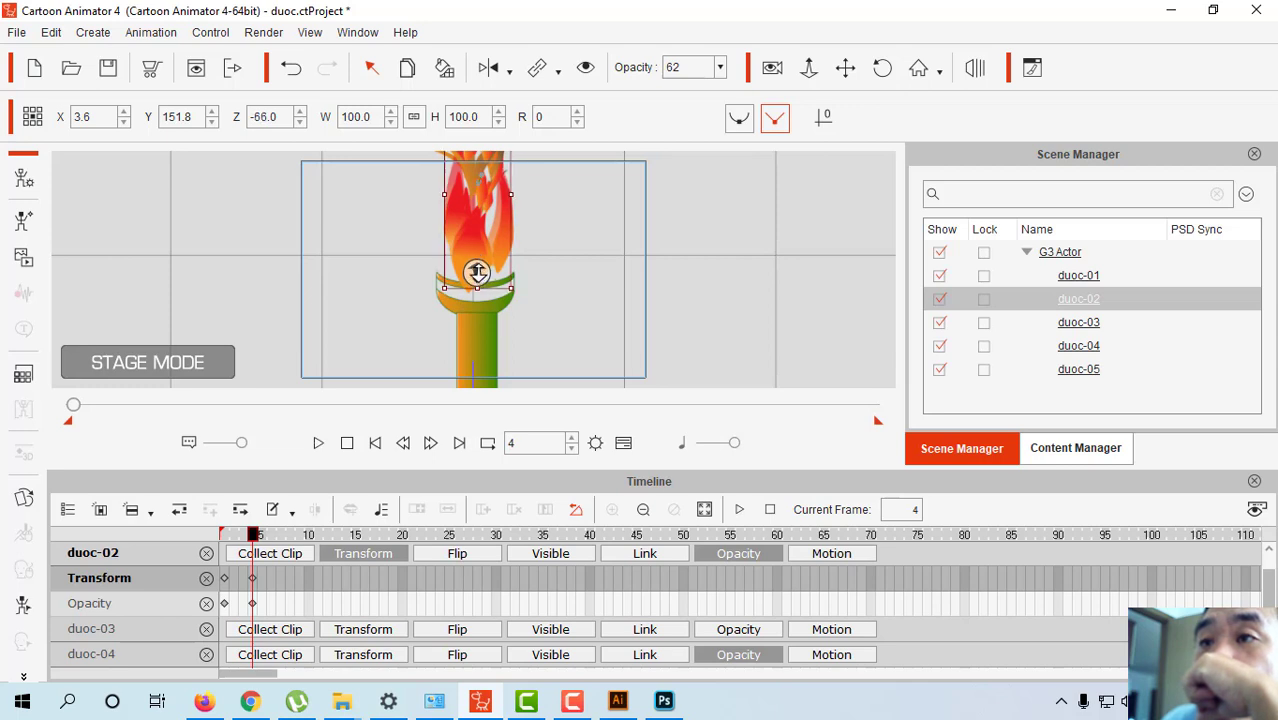
# Shift the duoc-04 flame in depth to about Z 12.0.
pyautogui.click(1087, 322)
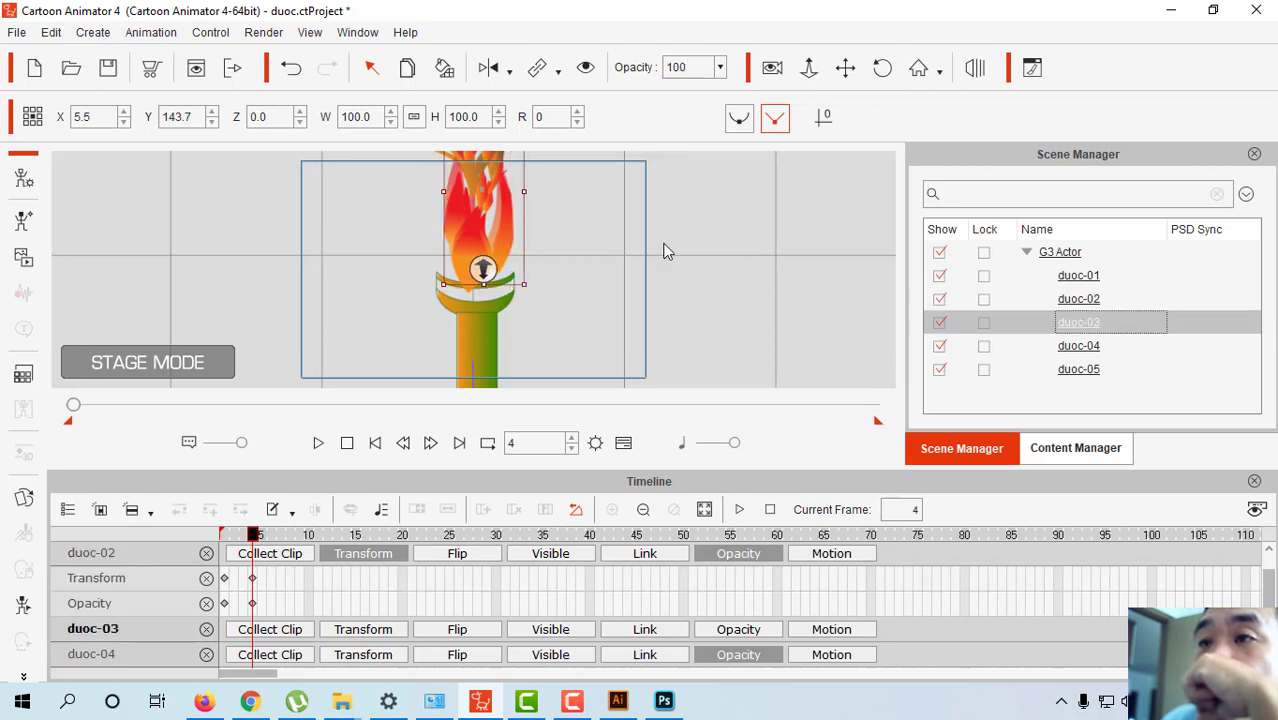
pyautogui.click(480, 272)
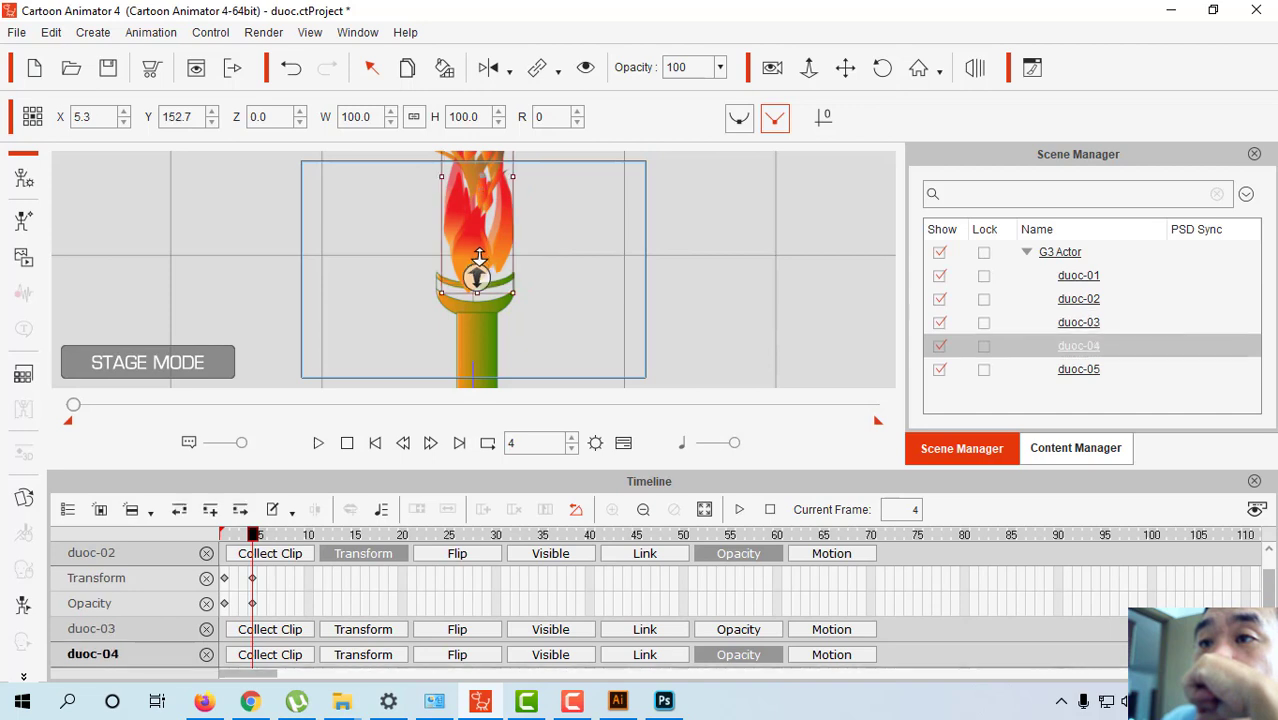
pyautogui.moveTo(479, 277); pyautogui.dragTo(479, 277)
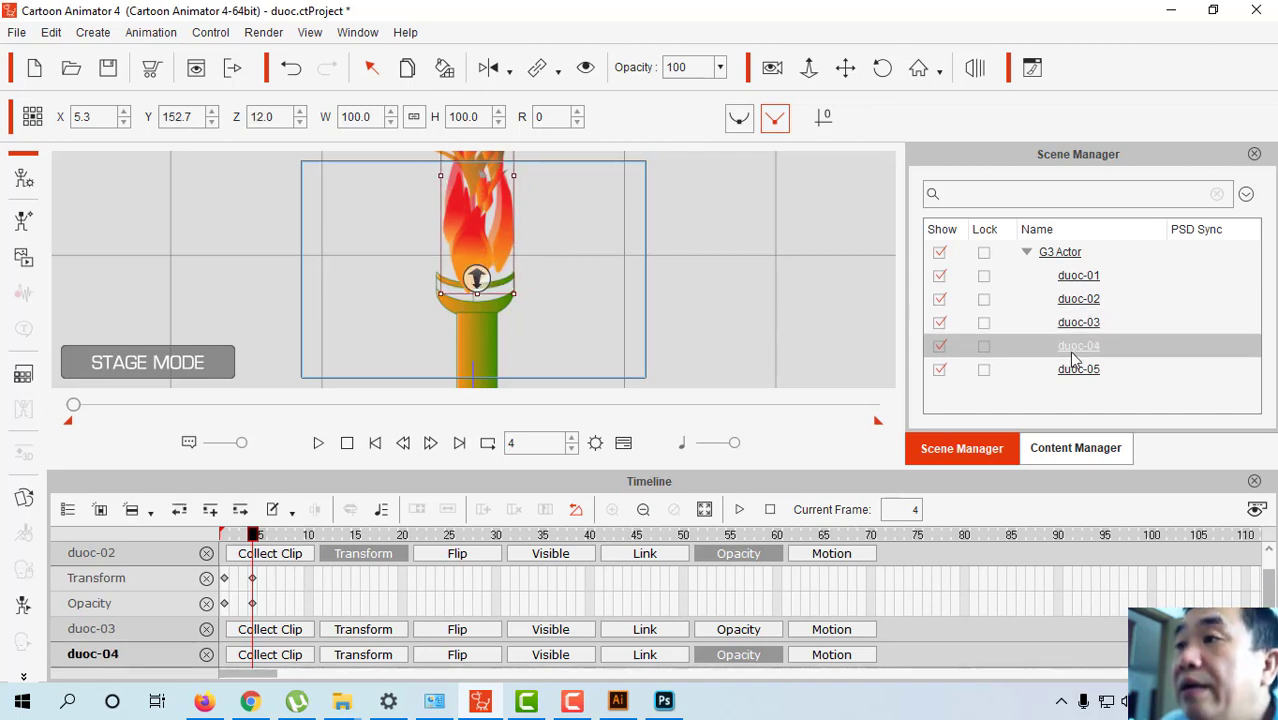
# Key an opacity of 67 for the duoc-04 flame at frame 4 on its Opacity track.
pyautogui.click(1078, 322)
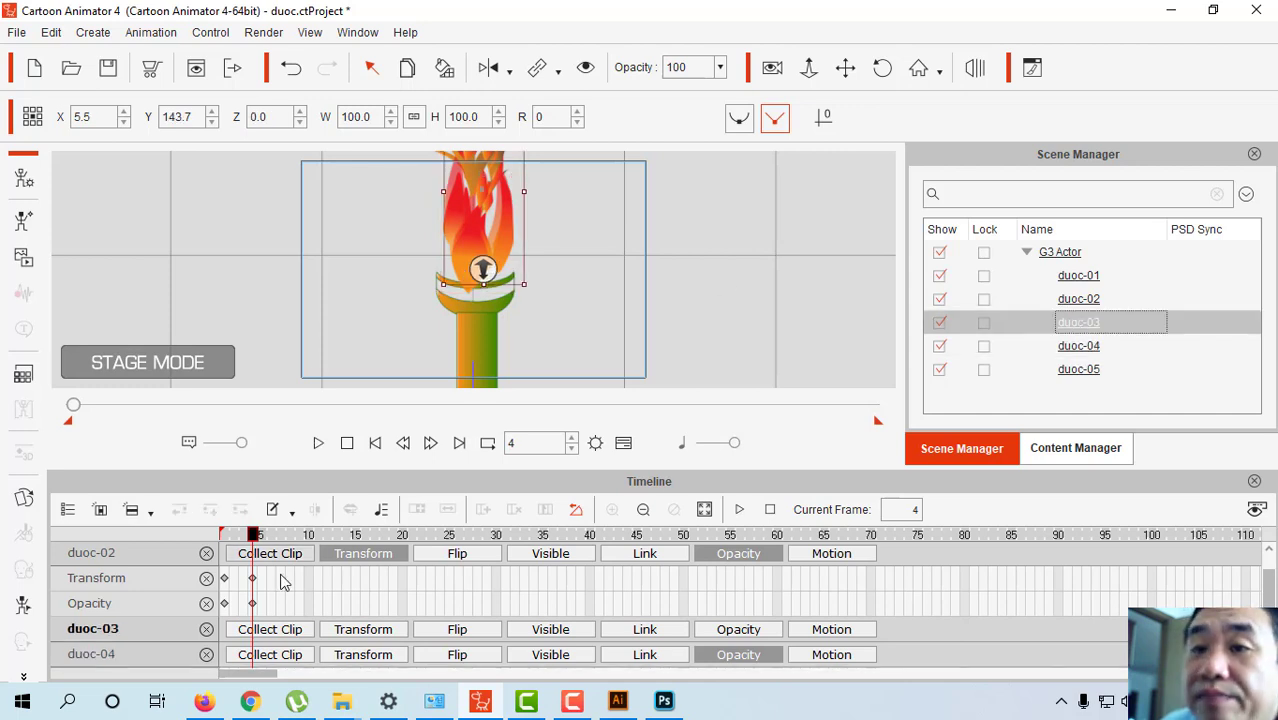
pyautogui.scroll(-1, 278, 610)
pyautogui.scroll(-1, 278, 620)
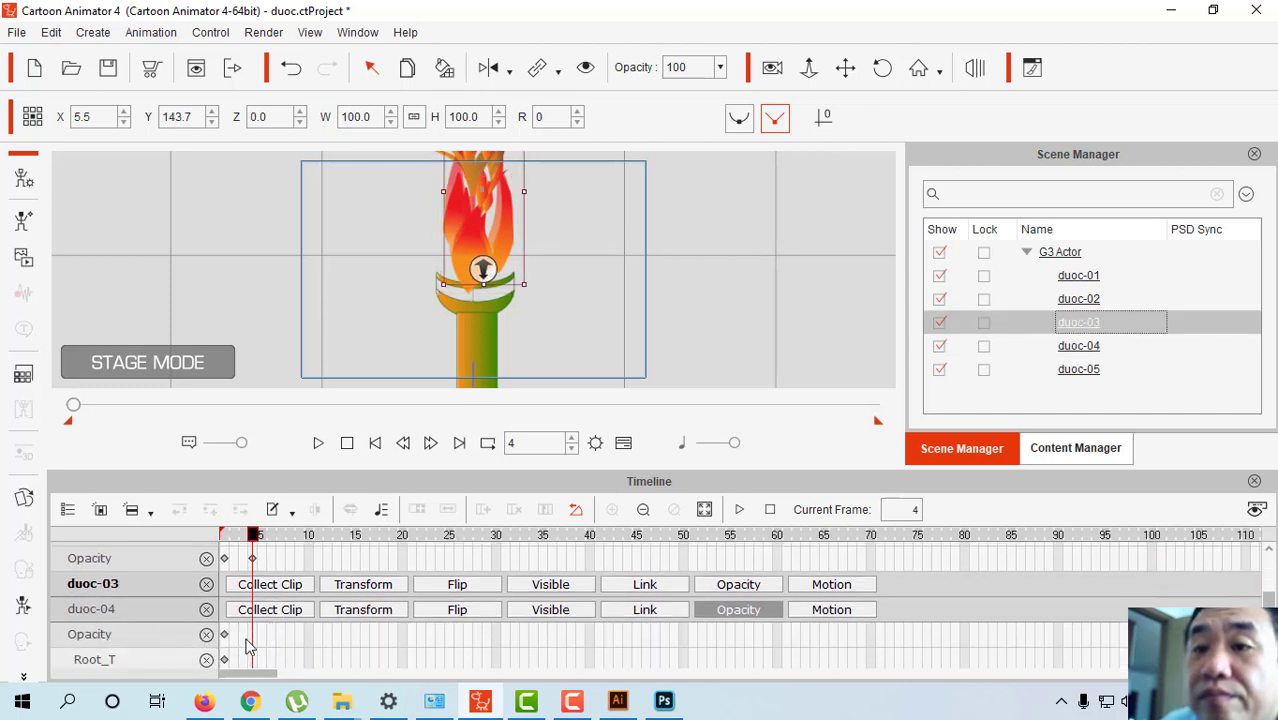
pyautogui.click(254, 643)
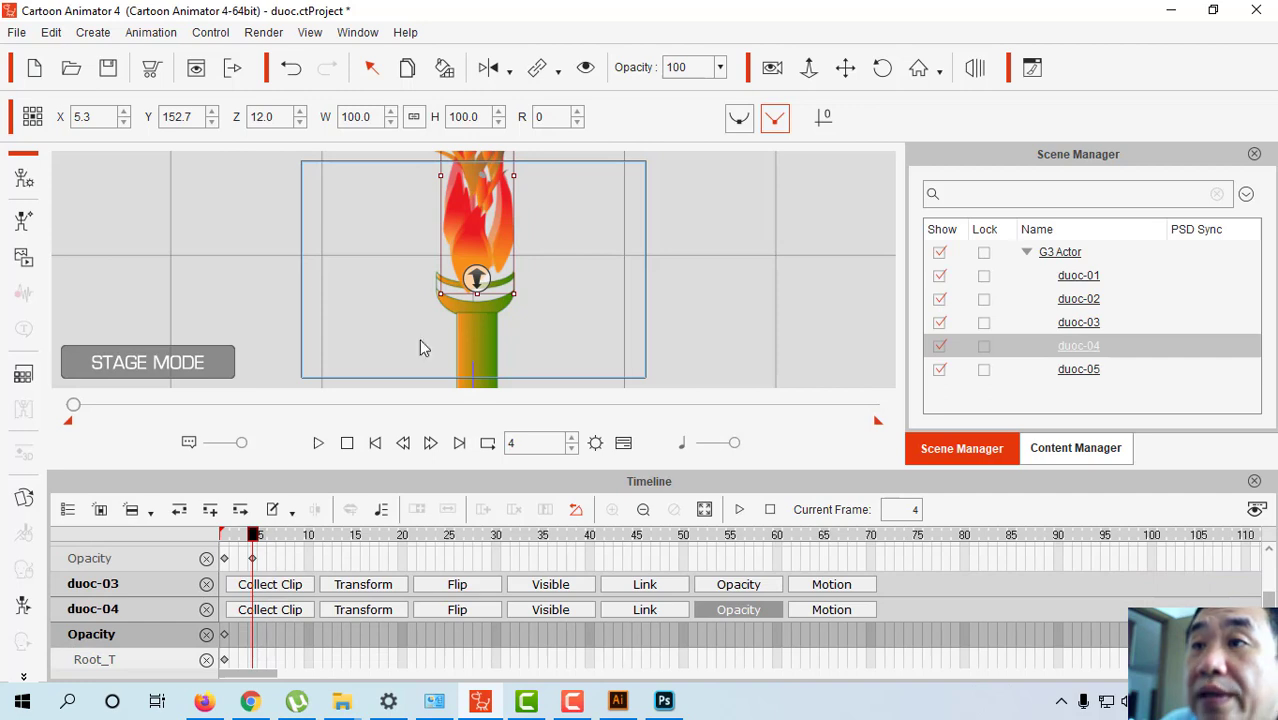
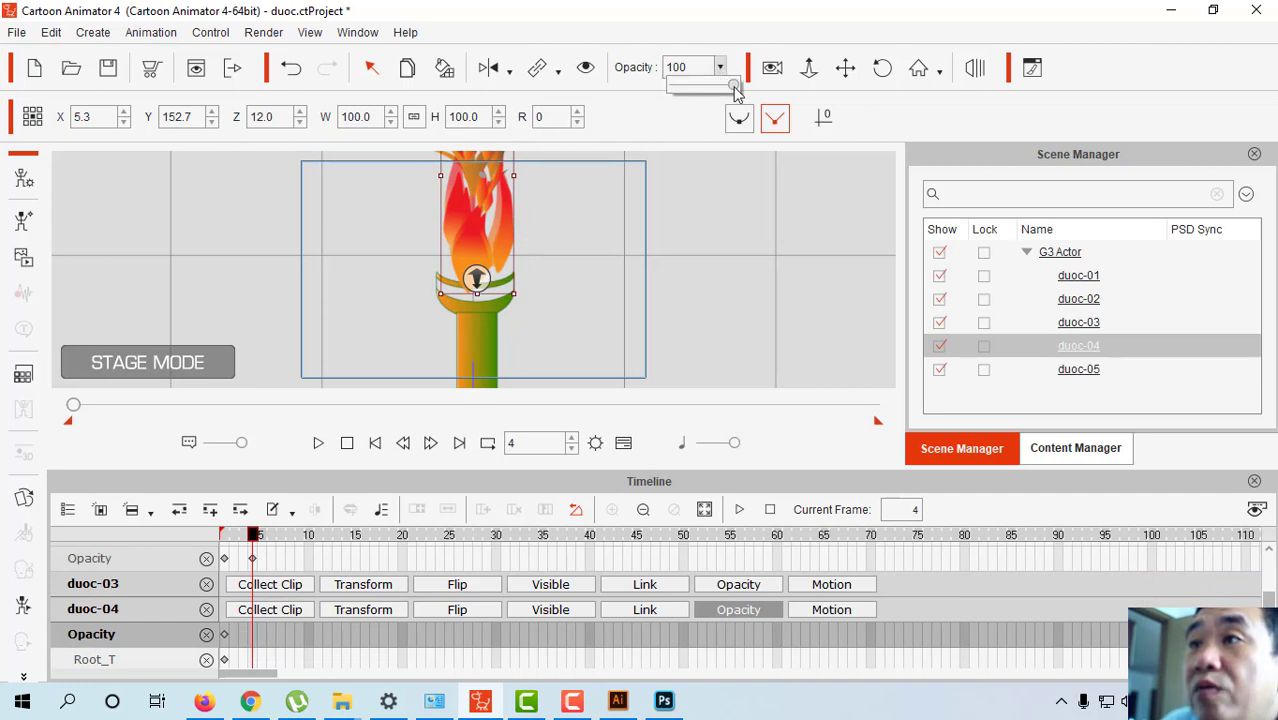
pyautogui.moveTo(728, 86); pyautogui.dragTo(714, 90)
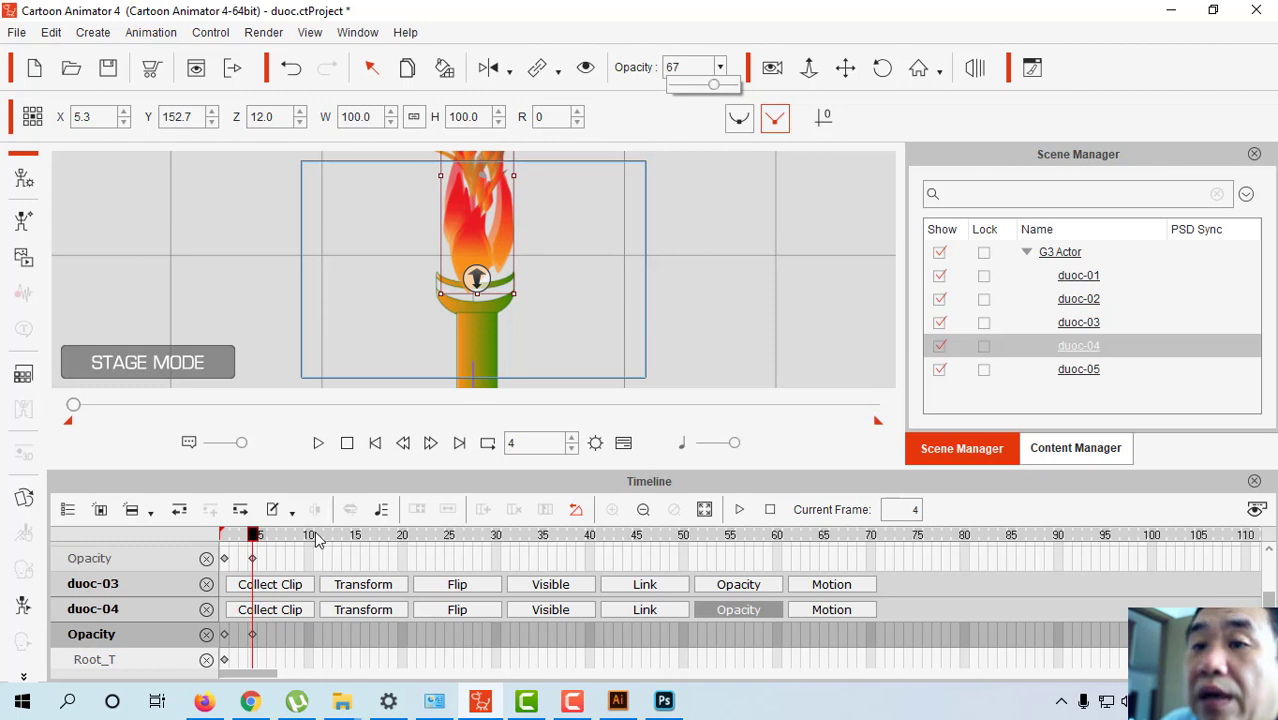
pyautogui.click(252, 662)
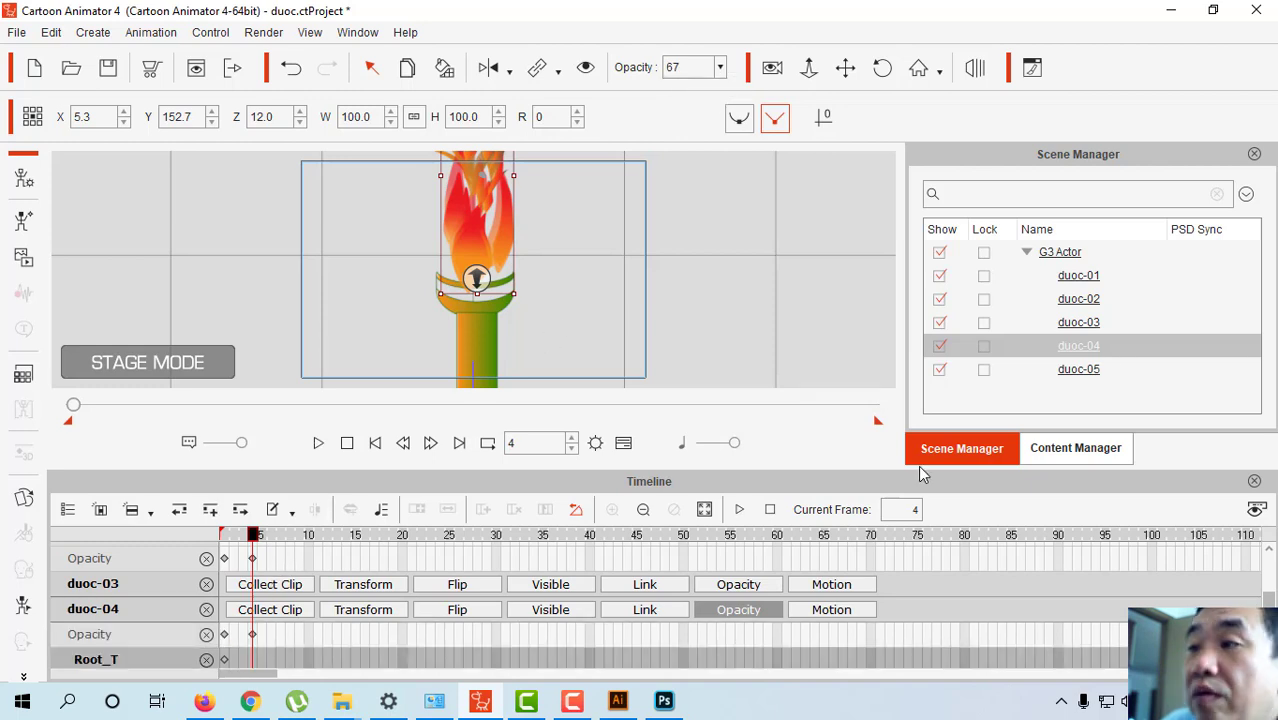
# Shift the duoc-05 flame in depth to about Z -189.0 and move the playhead to frame 7.
pyautogui.click(1077, 378)
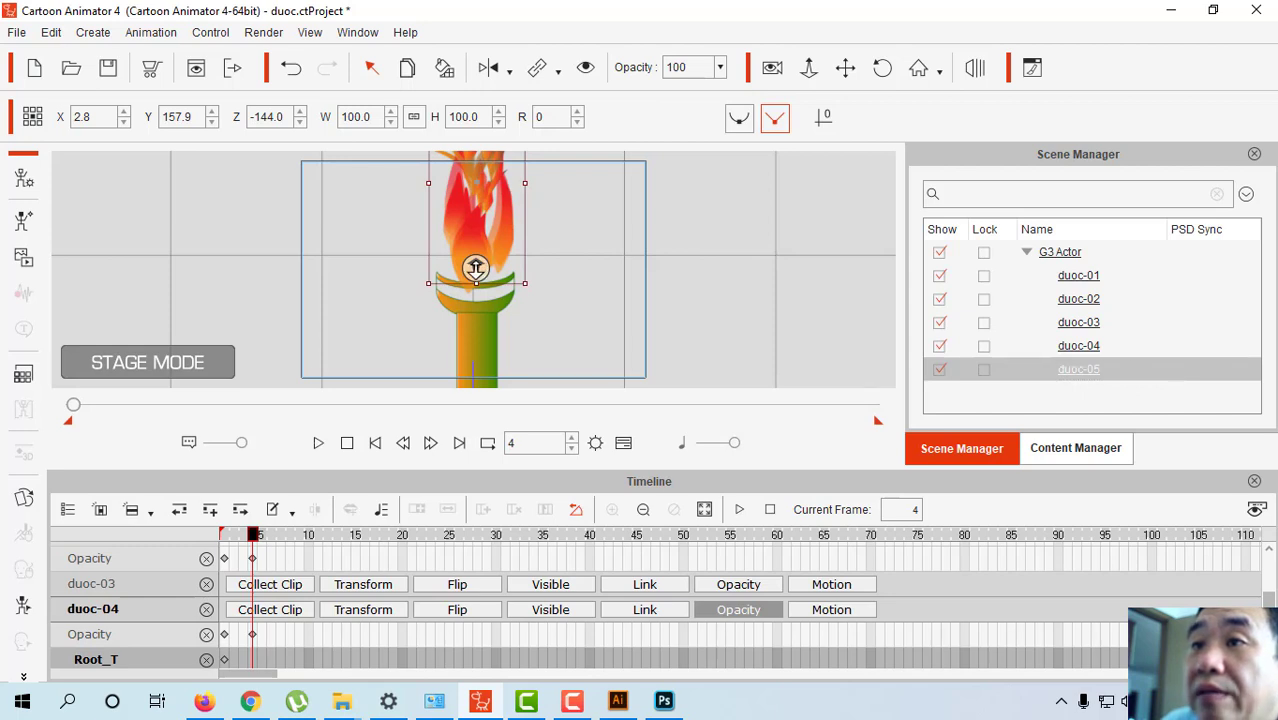
pyautogui.scroll(-3, 475, 268)
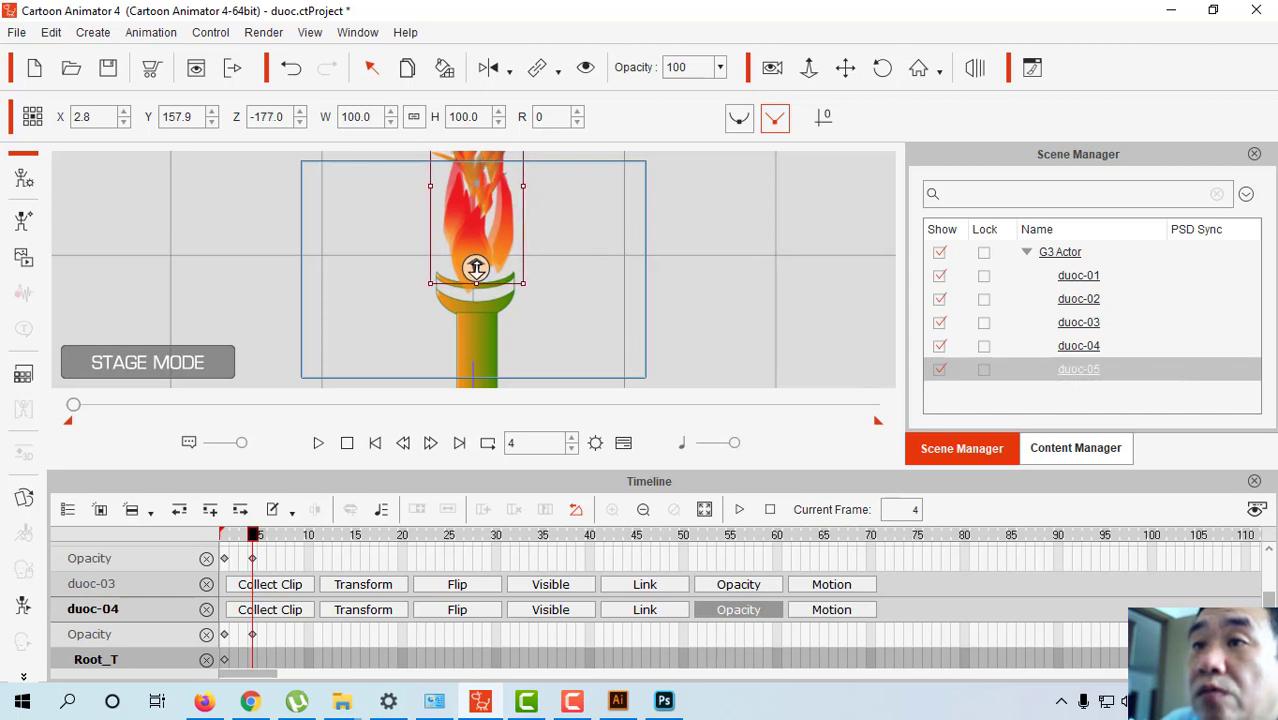
pyautogui.scroll(-2, 475, 268)
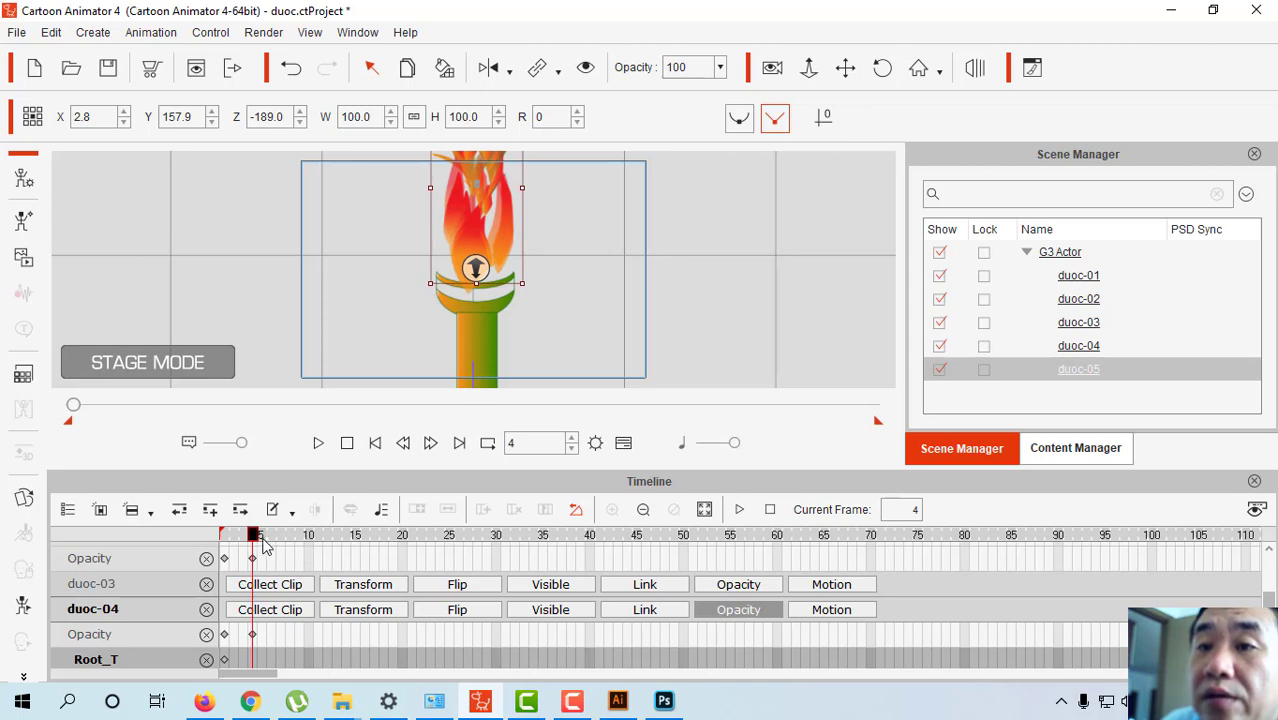
pyautogui.moveTo(256, 540); pyautogui.dragTo(286, 562)
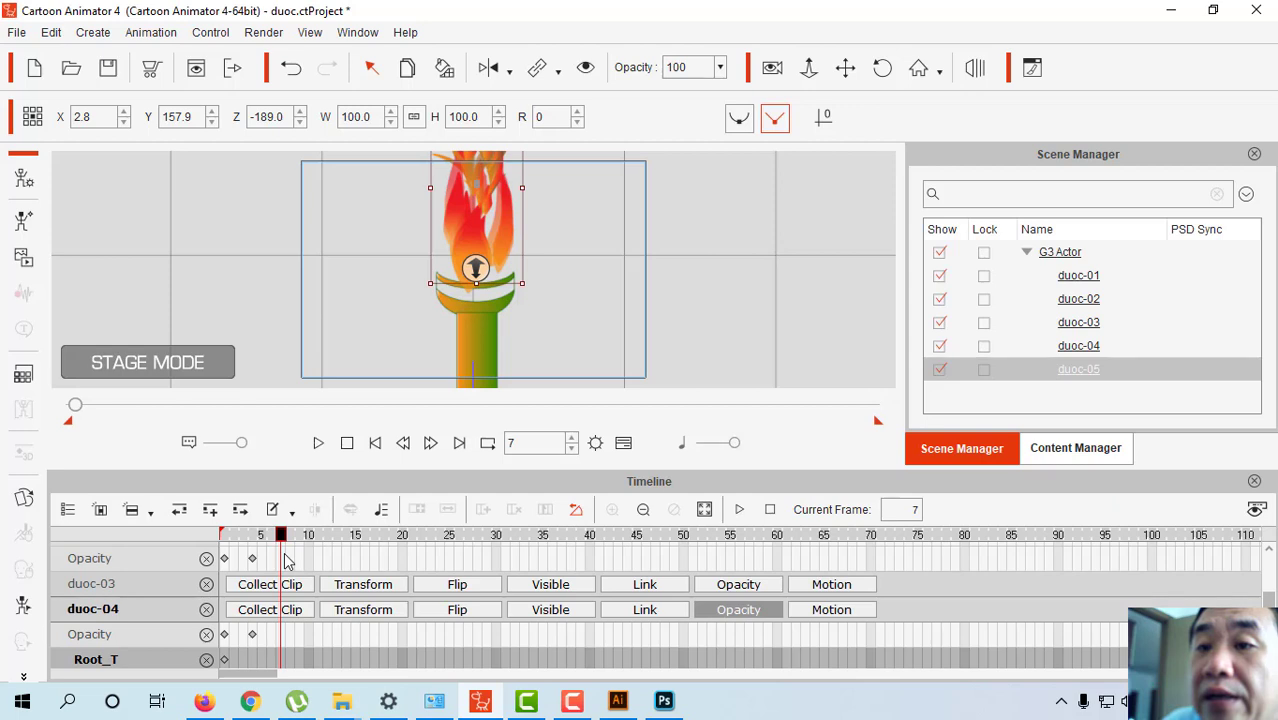
# Shift the duoc-05 flame in depth to about Z -144.0 at frame 7 and show its Transform track.
pyautogui.click(1076, 370)
pyautogui.moveTo(476, 275); pyautogui.dragTo(476, 285)
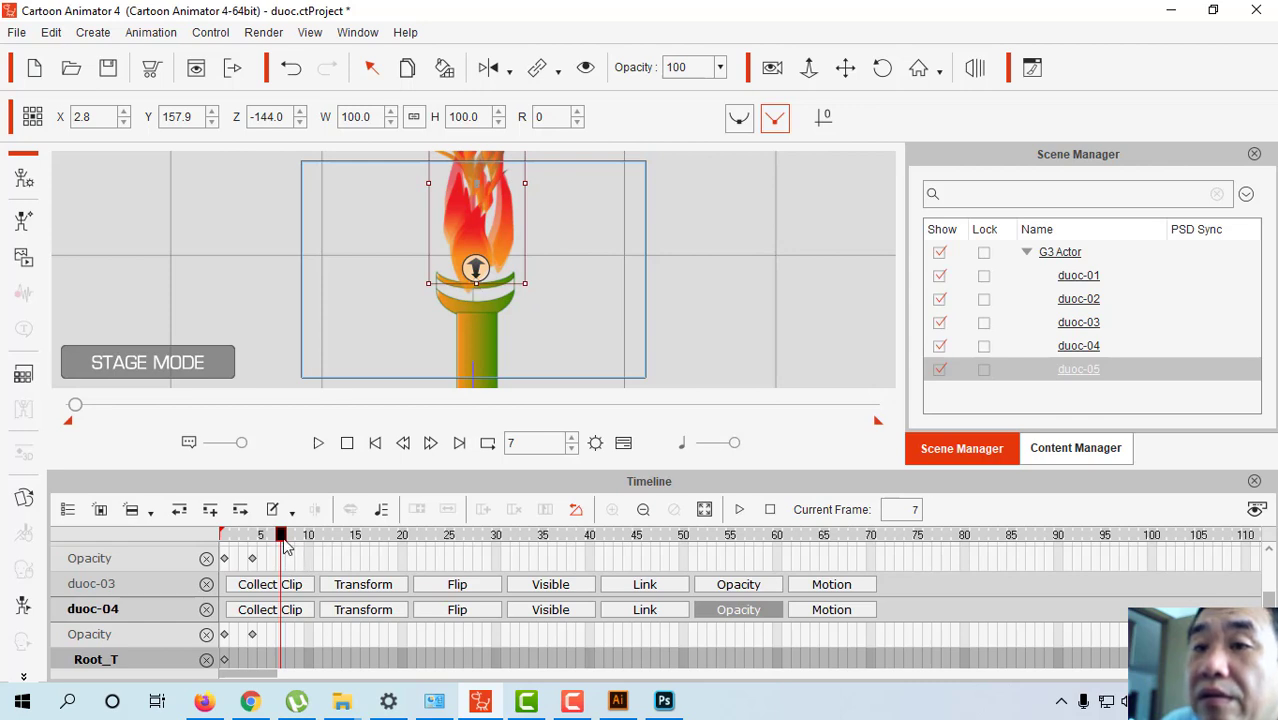
pyautogui.moveTo(284, 540); pyautogui.dragTo(252, 559)
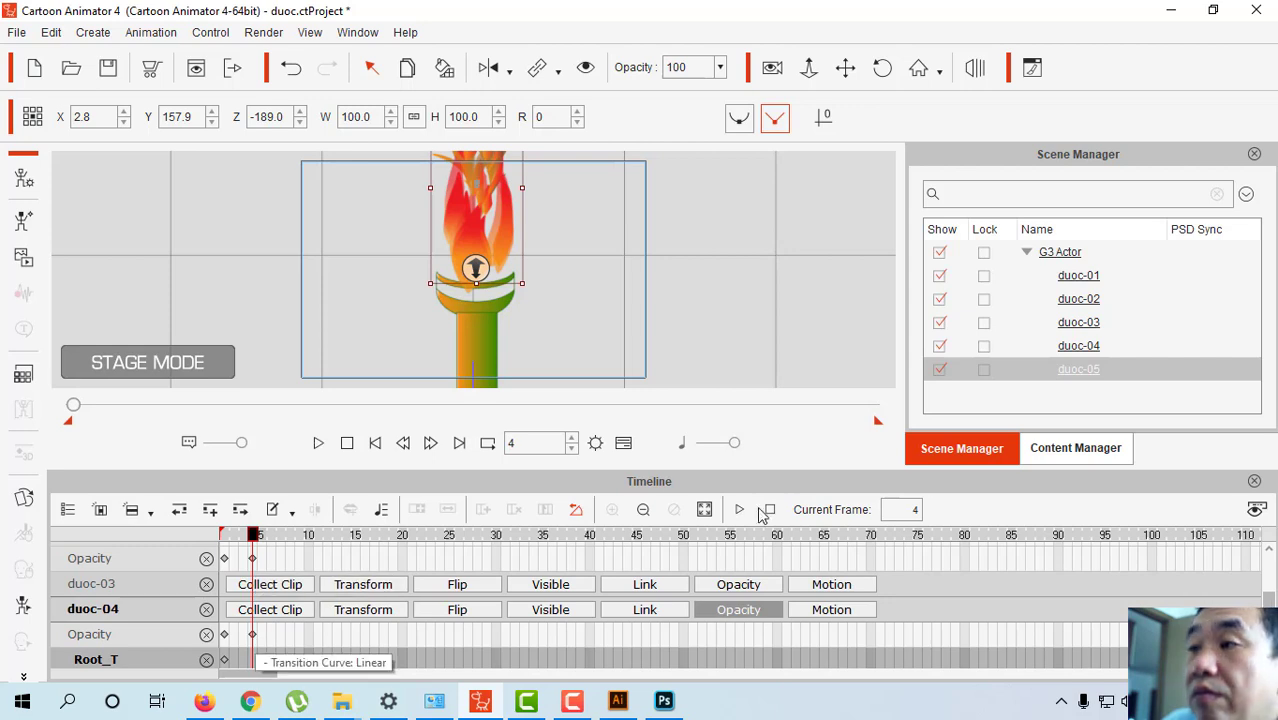
pyautogui.click(1064, 370)
pyautogui.scroll(-2, 444, 660)
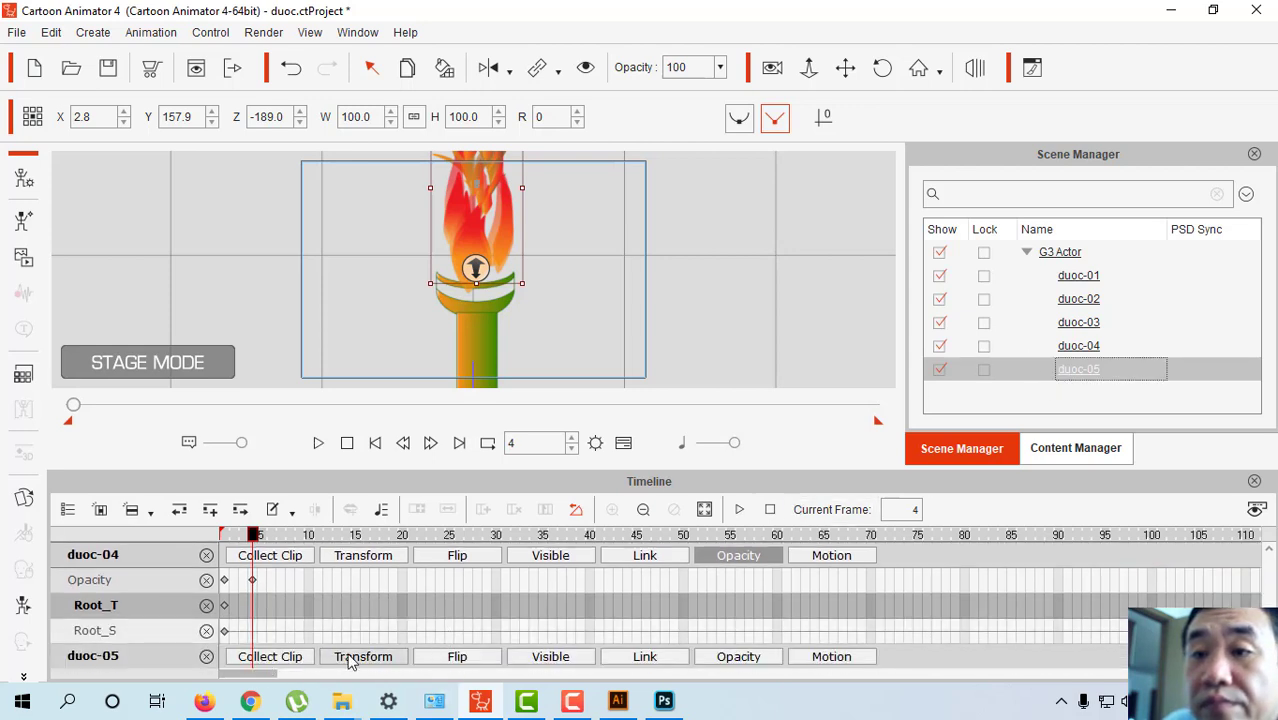
pyautogui.click(342, 657)
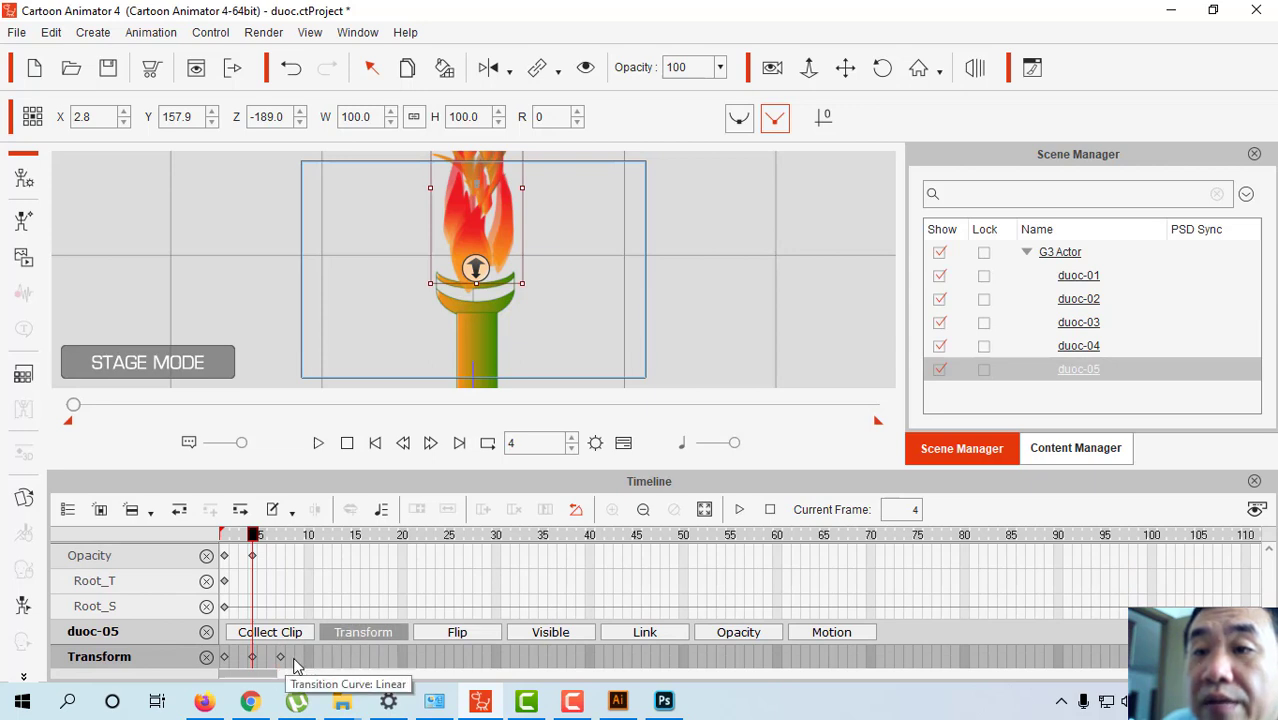
pyautogui.click(282, 660)
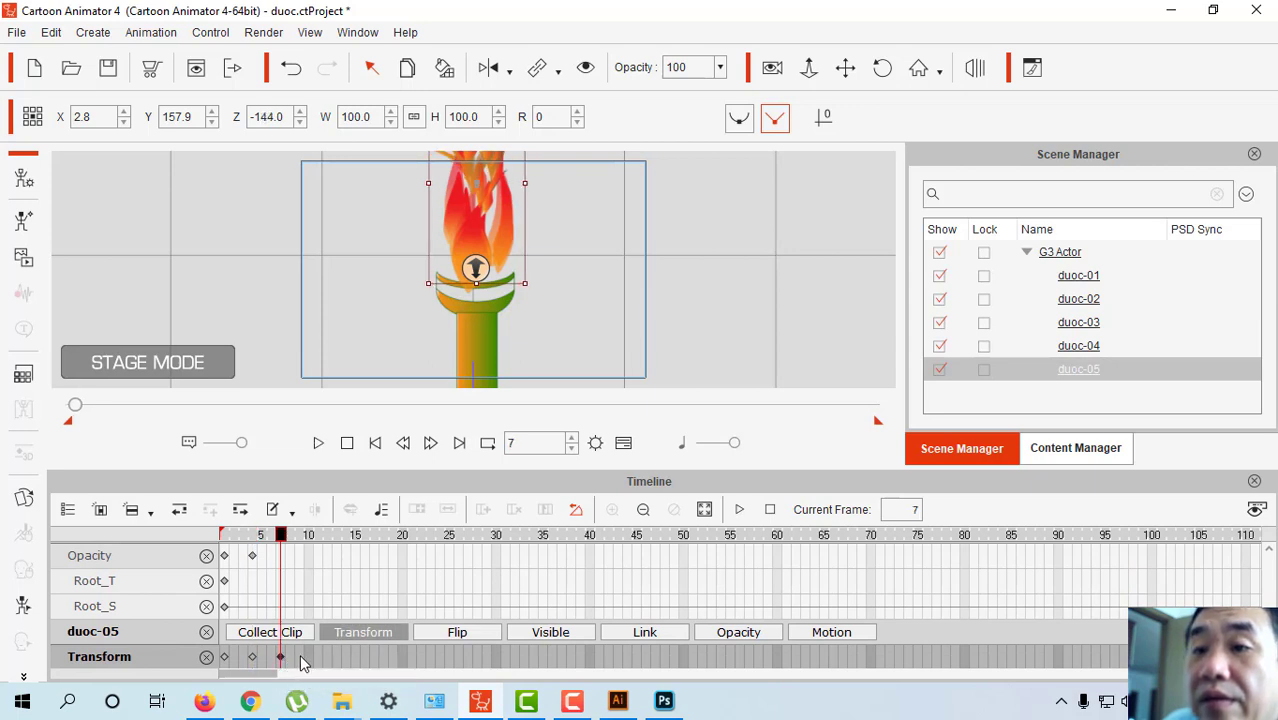
# Shift the duoc-03 flame in depth to about Z 45.0 at frame 11.
pyautogui.click(318, 660)
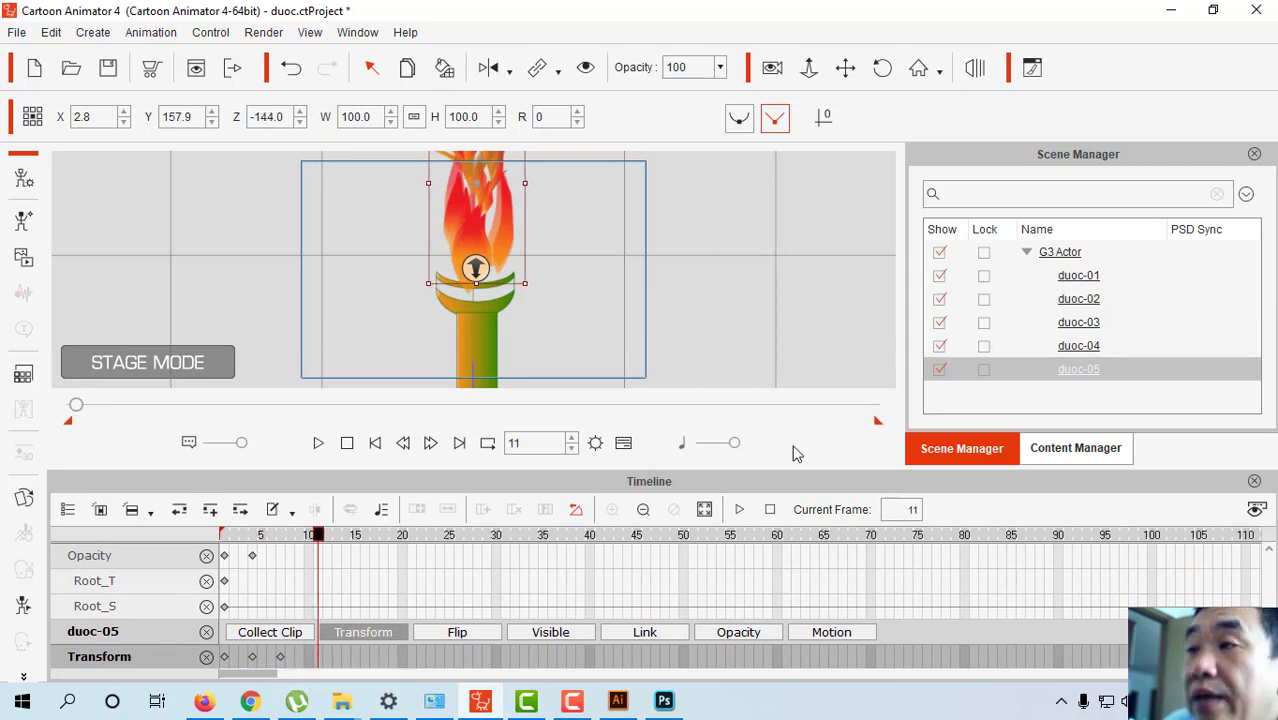
pyautogui.click(1078, 322)
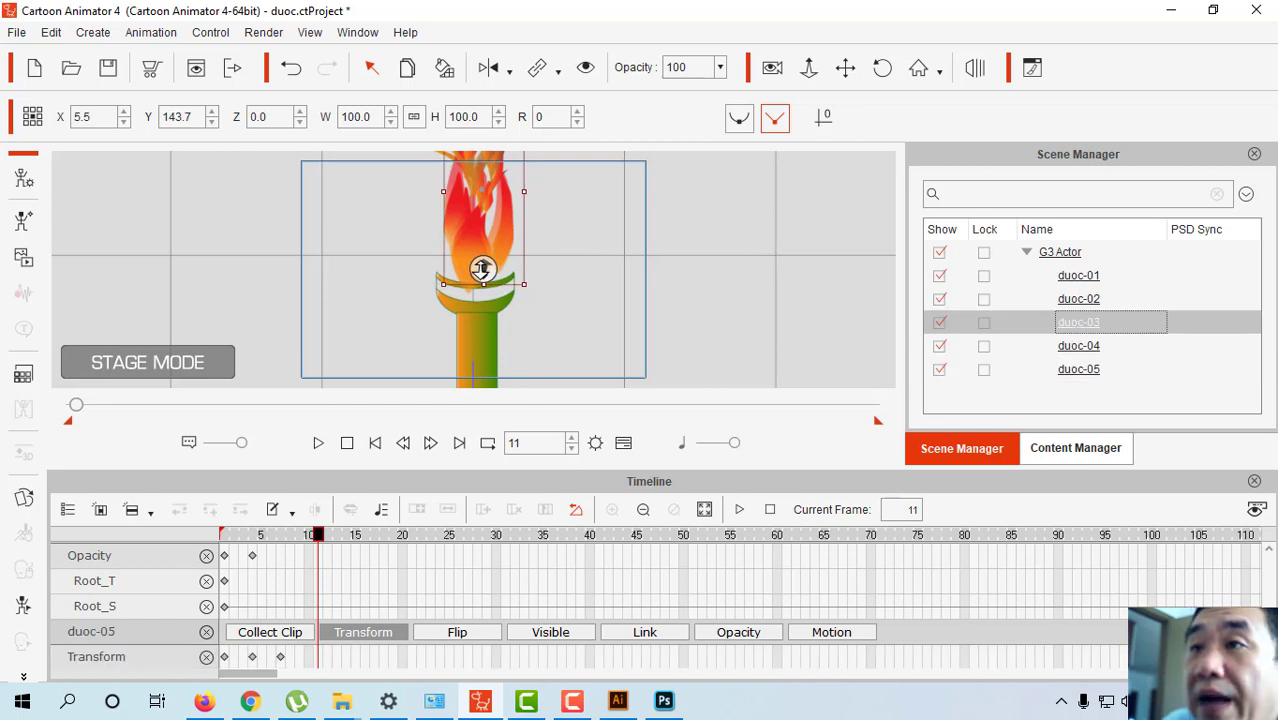
pyautogui.moveTo(481, 270); pyautogui.dragTo(483, 274)
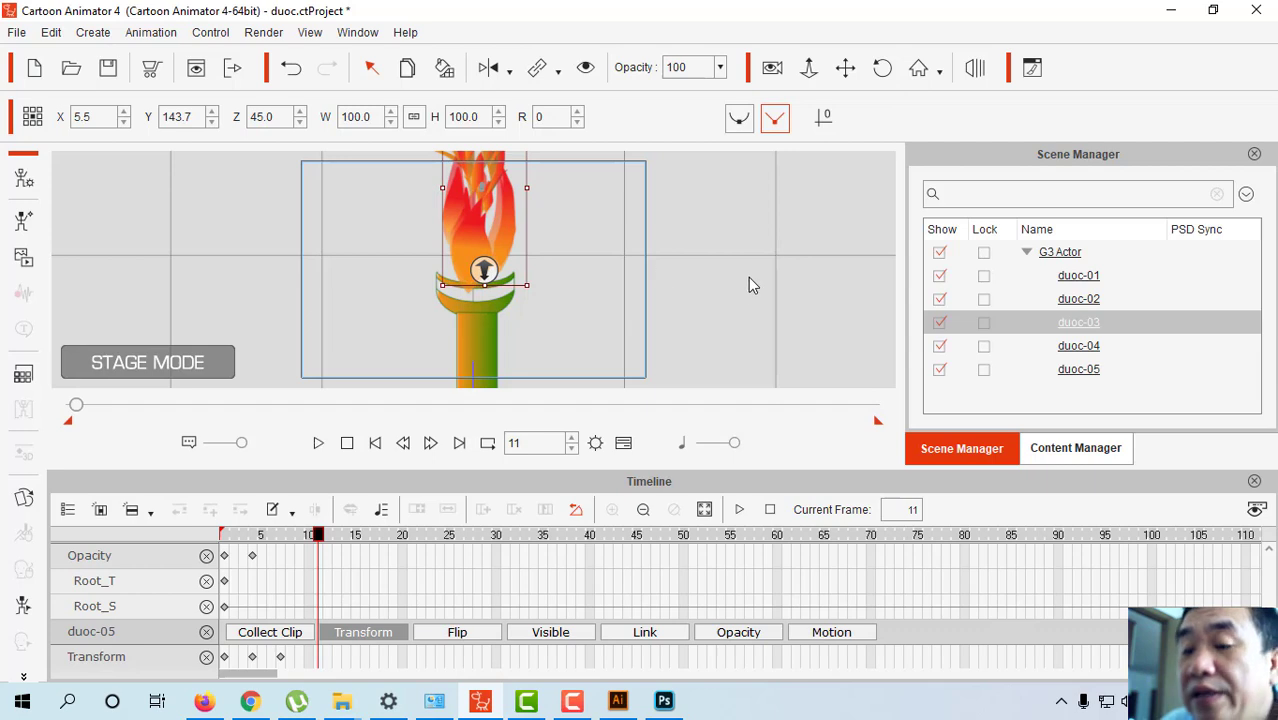
# Play back the torch animation and return the playhead to frame 1.
pyautogui.press('space')
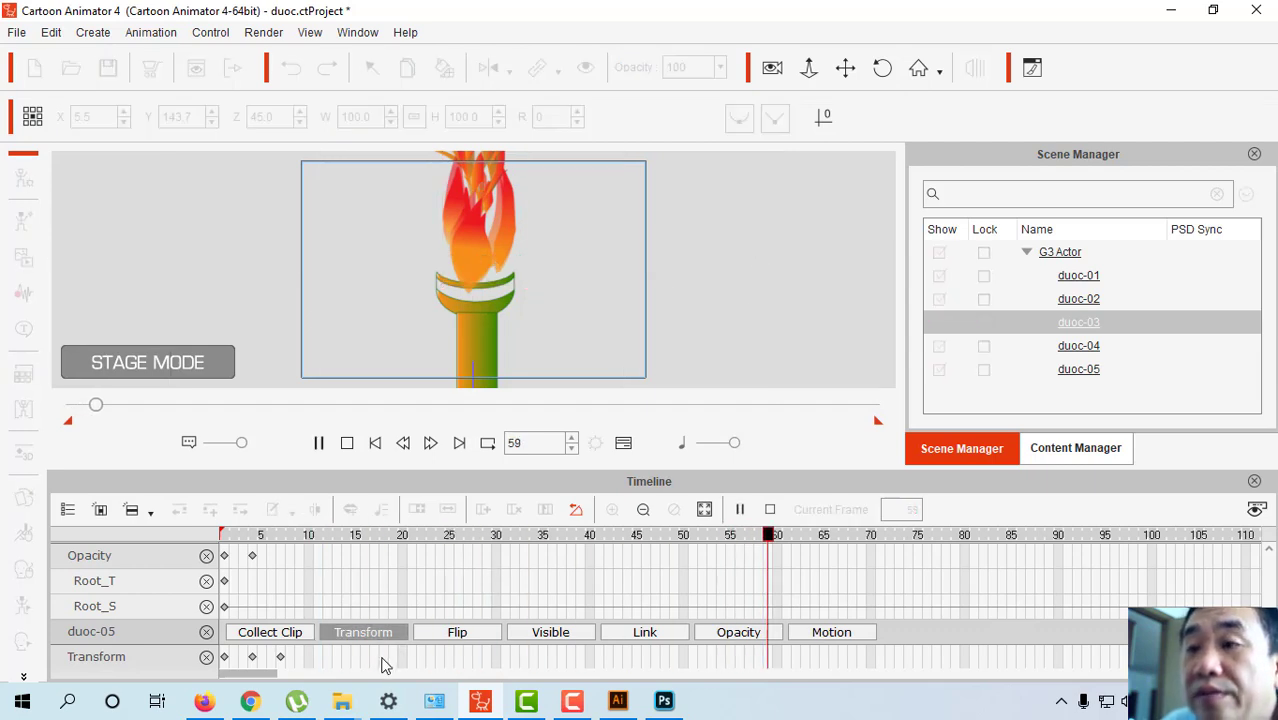
pyautogui.click(320, 446)
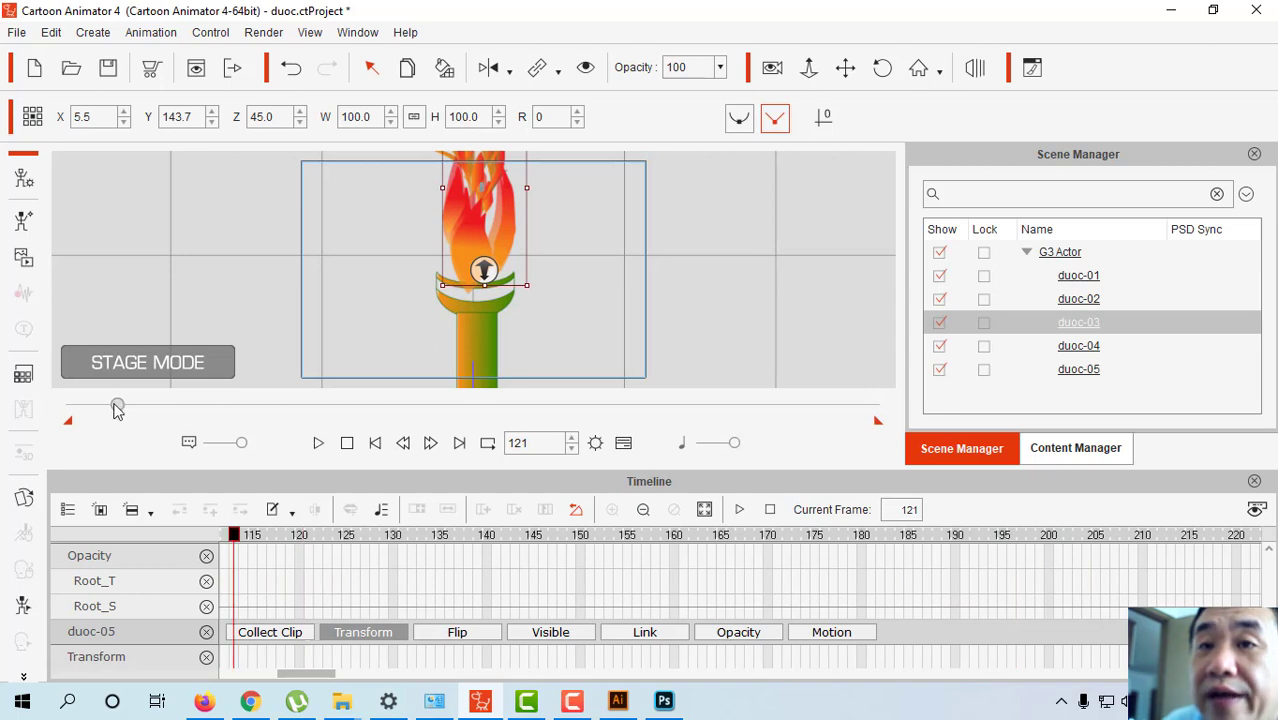
pyautogui.moveTo(117, 408); pyautogui.dragTo(70, 406)
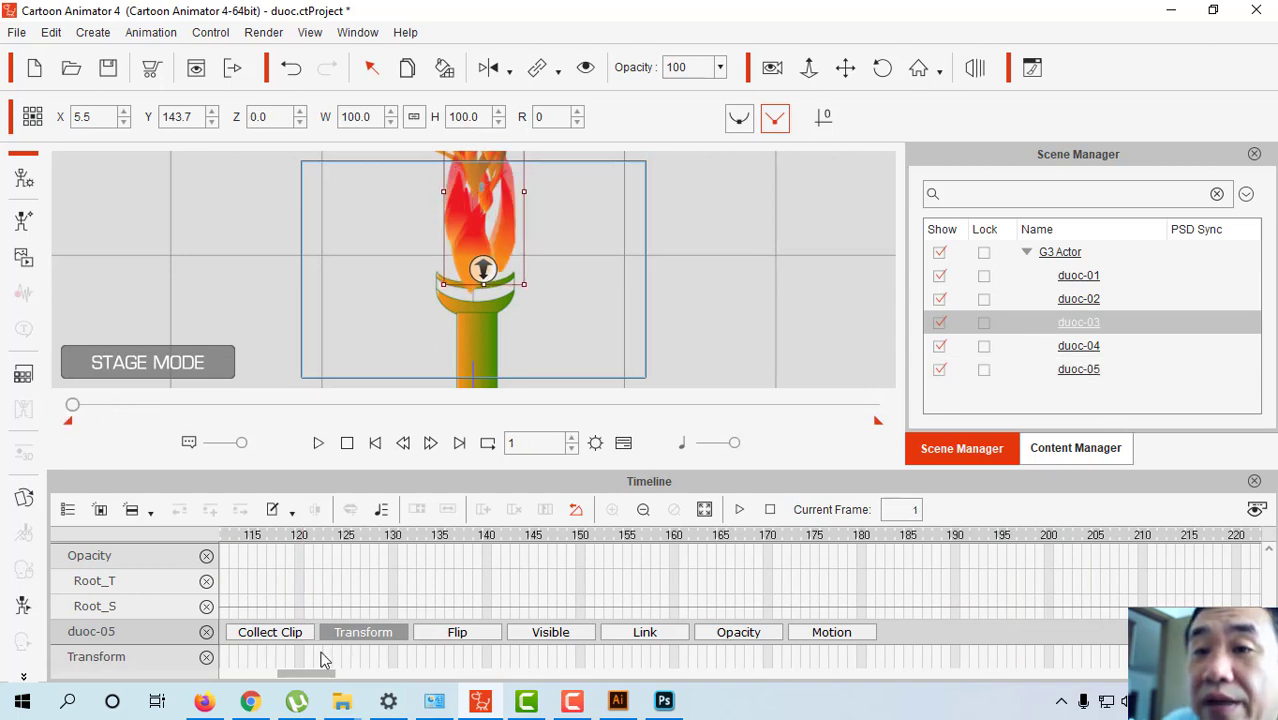
# Show the Transform tracks of duoc-03 and the duoc-01 handle in the timeline.
pyautogui.scroll(3, 305, 597)
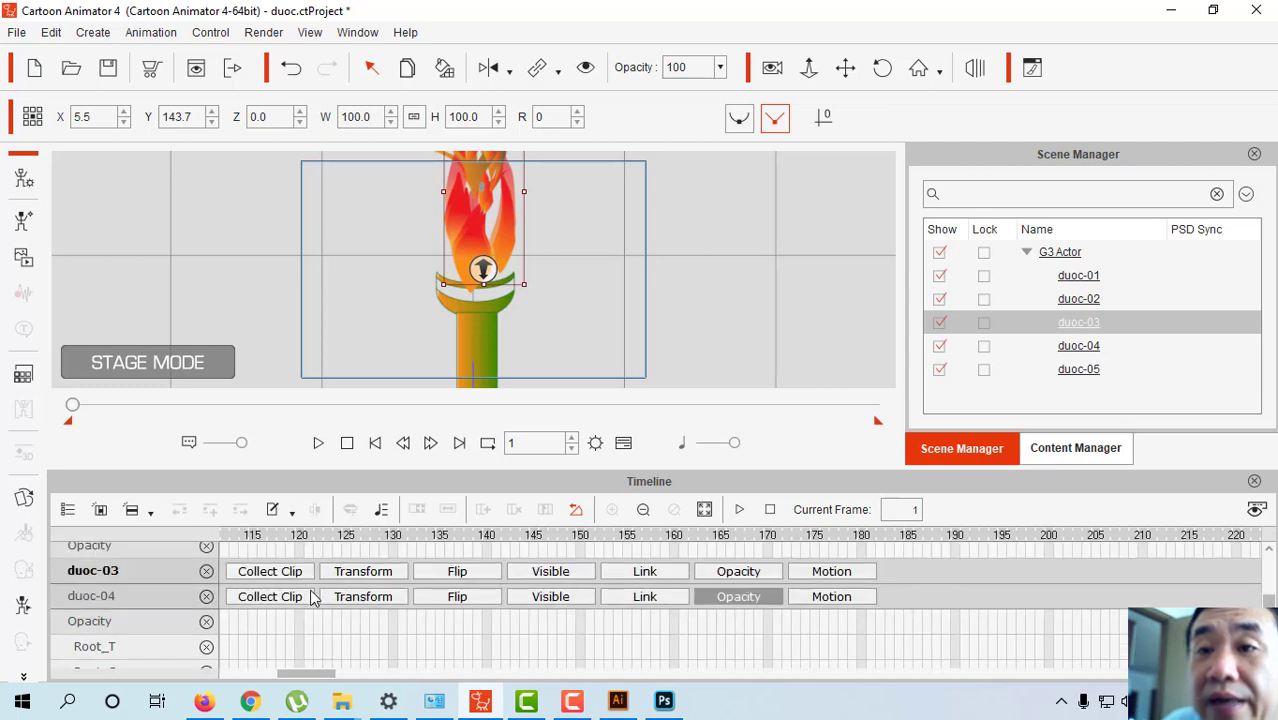
pyautogui.click(363, 565)
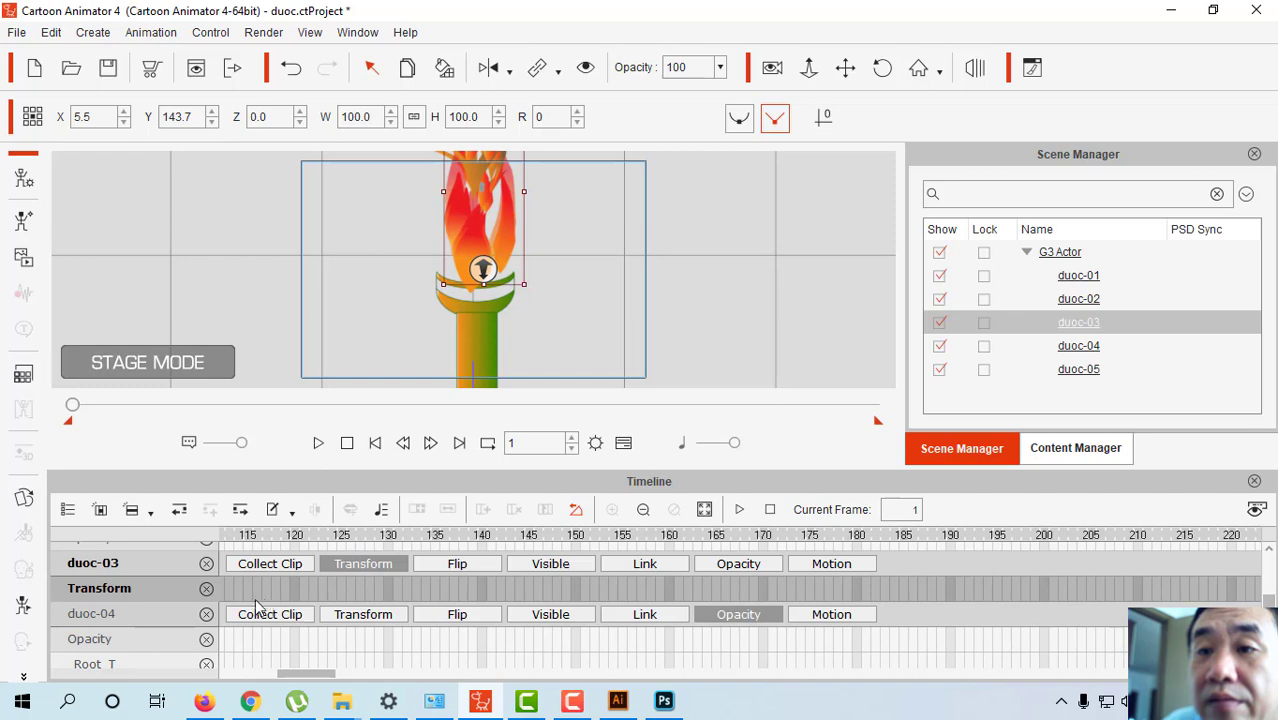
pyautogui.scroll(-1, 338, 640)
pyautogui.scroll(-3, 340, 652)
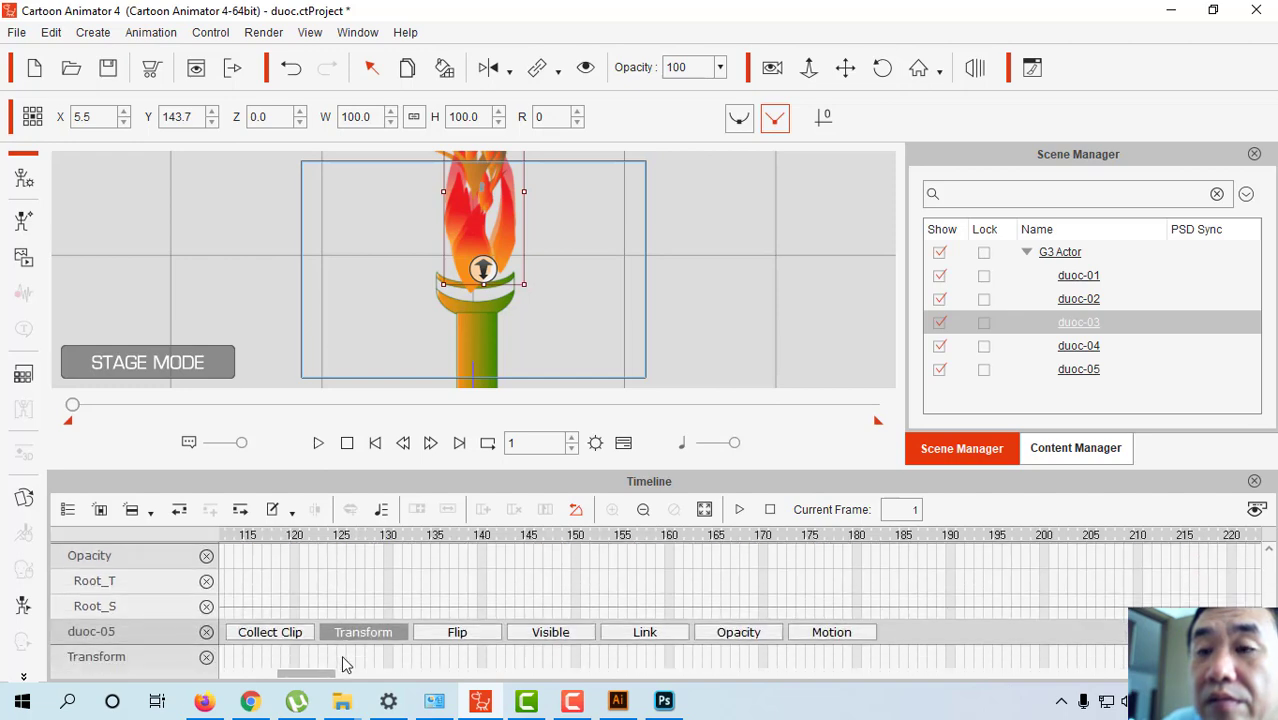
pyautogui.scroll(7, 330, 640)
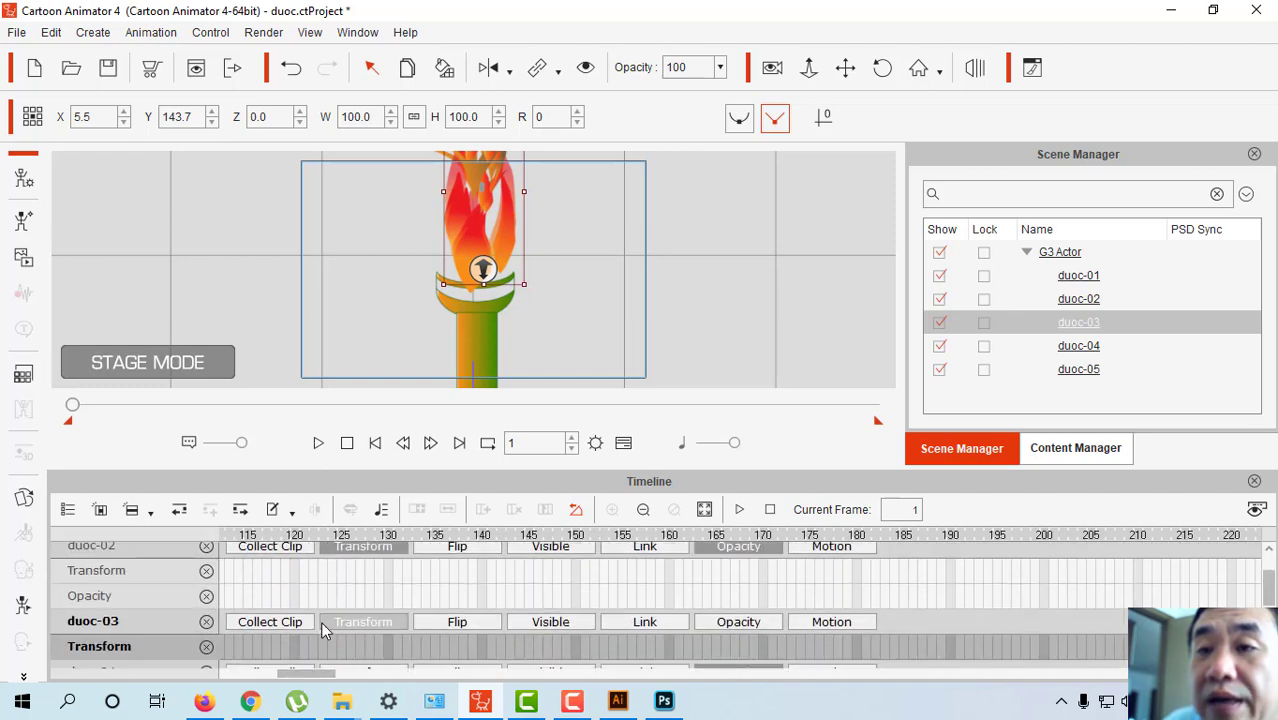
pyautogui.click(345, 555)
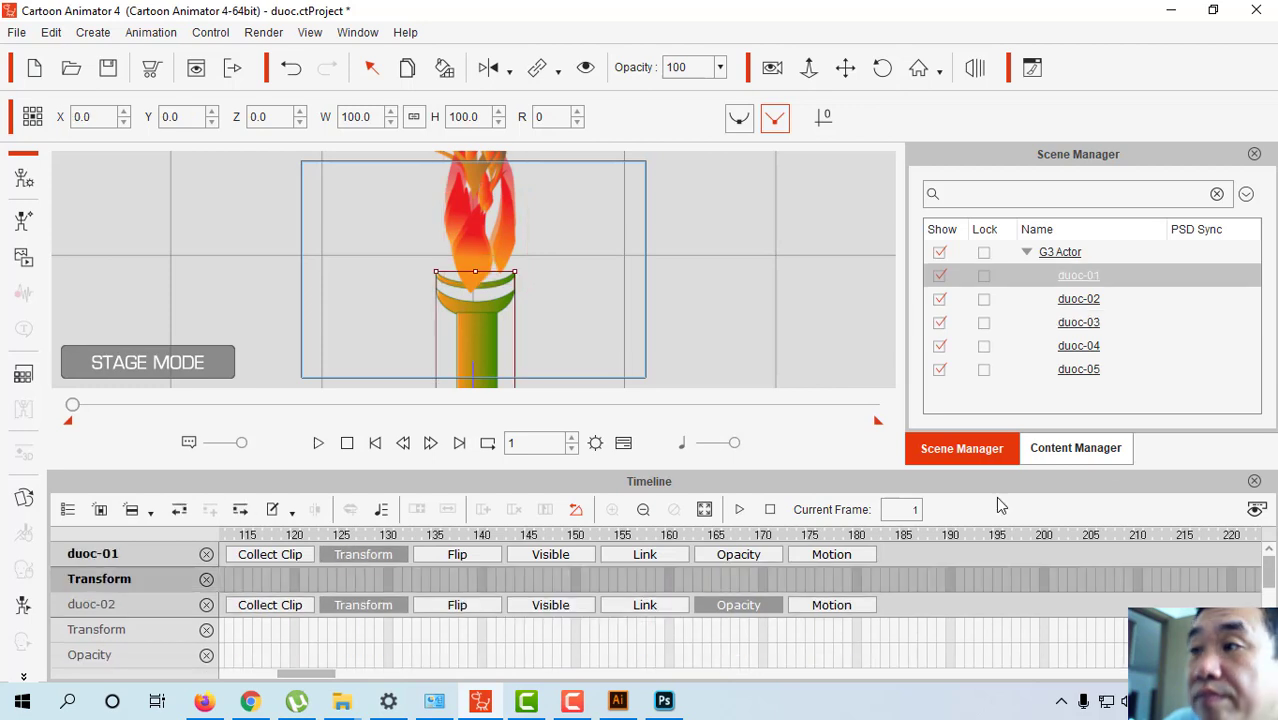
pyautogui.moveTo(72, 408)
pyautogui.mouseDown()
pyautogui.moveTo(108, 410)
pyautogui.moveTo(55, 422)
pyautogui.moveTo(88, 425)
pyautogui.mouseUp()
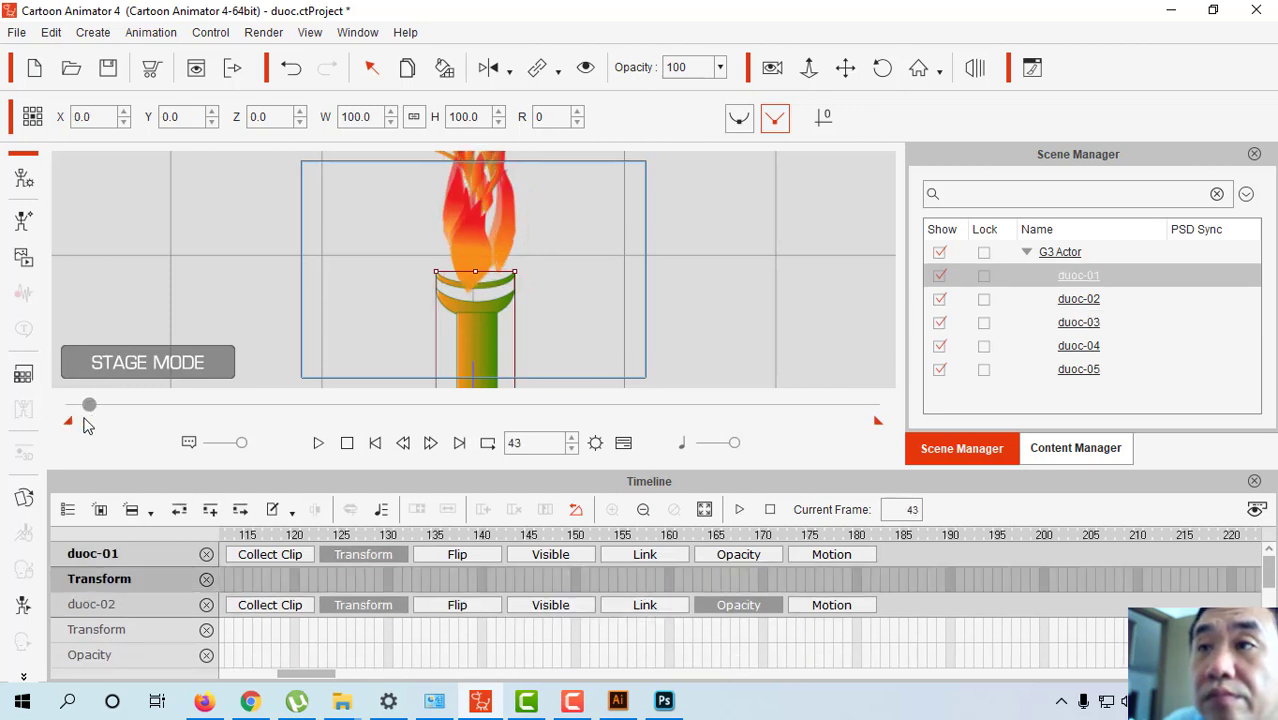
pyautogui.scroll(-8, 340, 645)
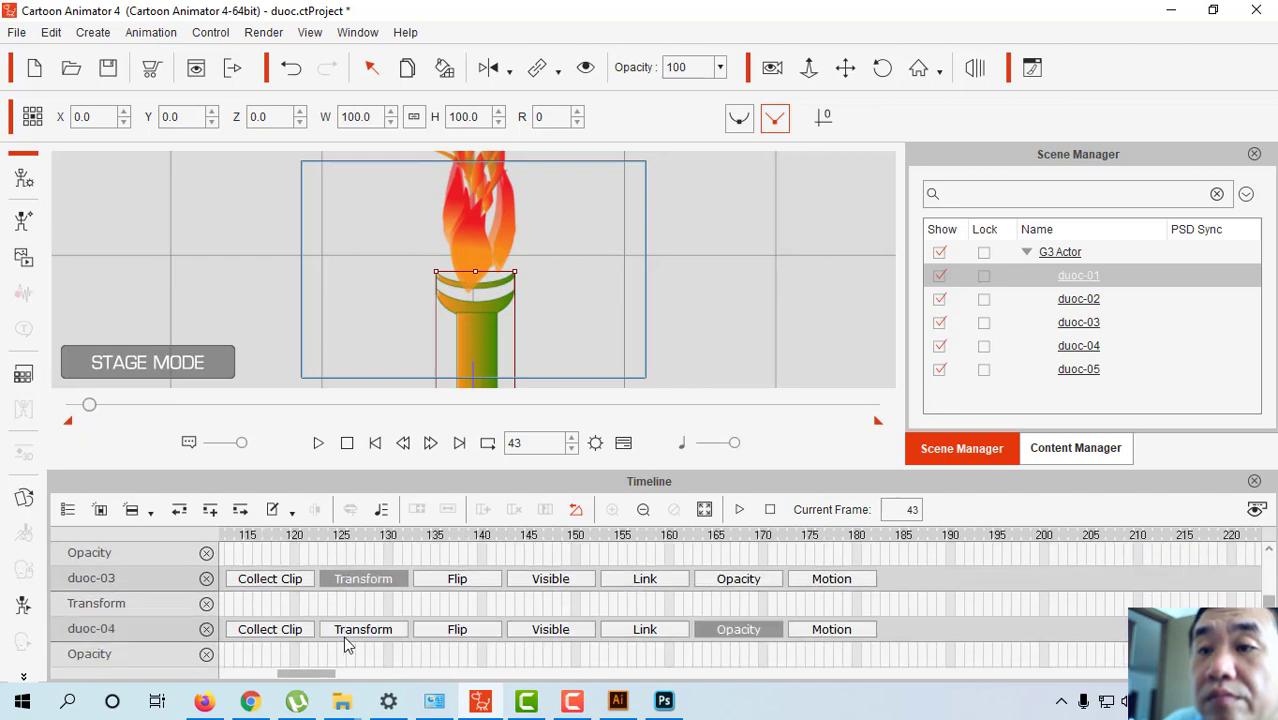
pyautogui.scroll(5, 313, 610)
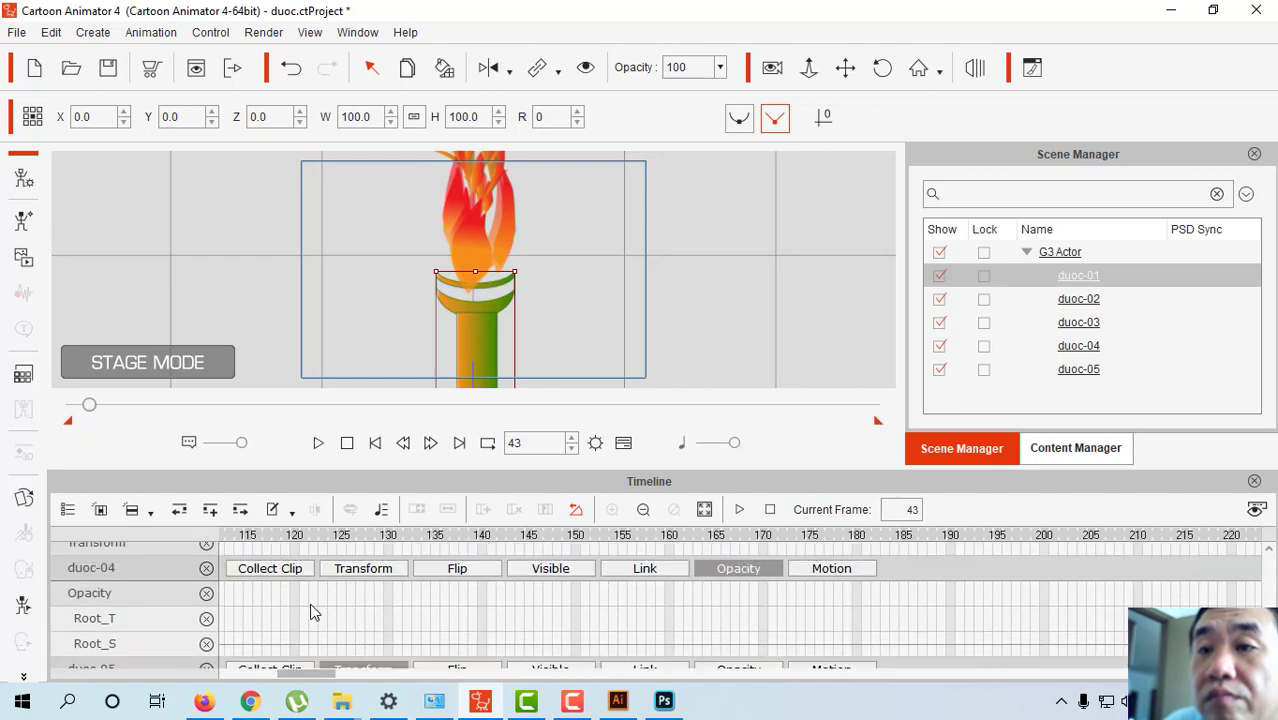
pyautogui.scroll(2, 313, 604)
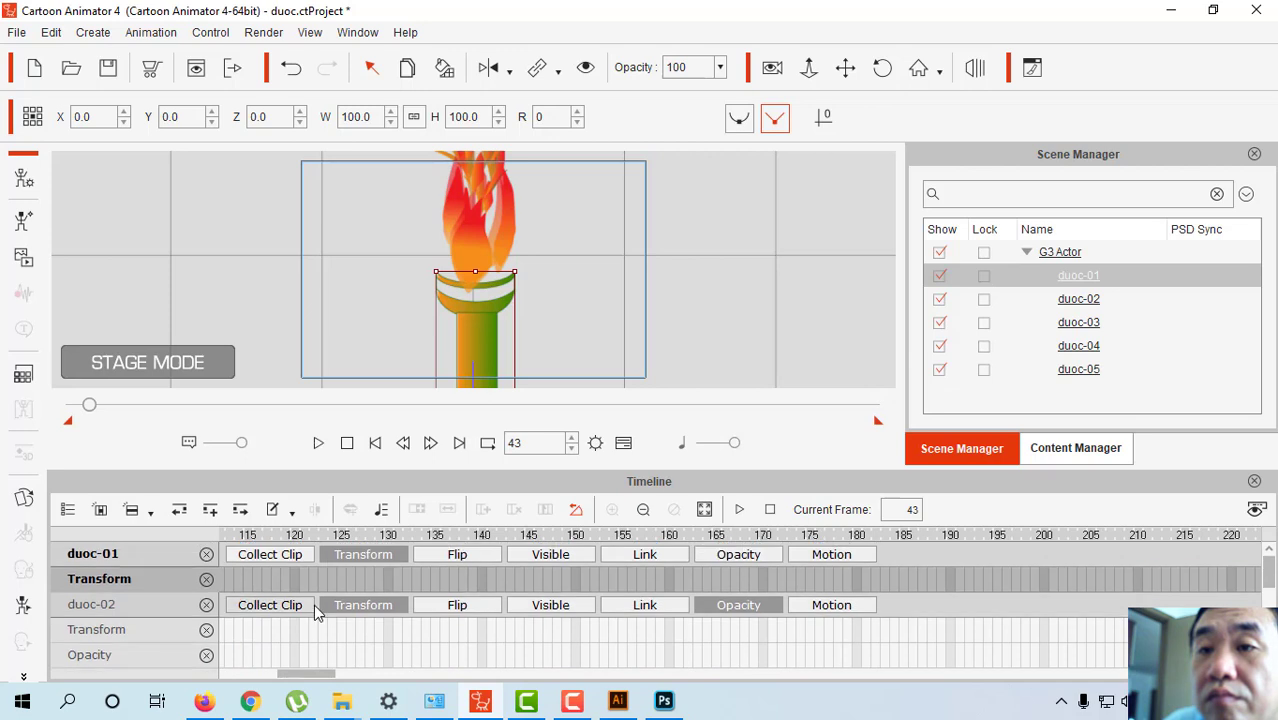
# Move the playhead to frame 7 and shift the duoc-03 flame in depth to about Z 51.0.
pyautogui.click(116, 614)
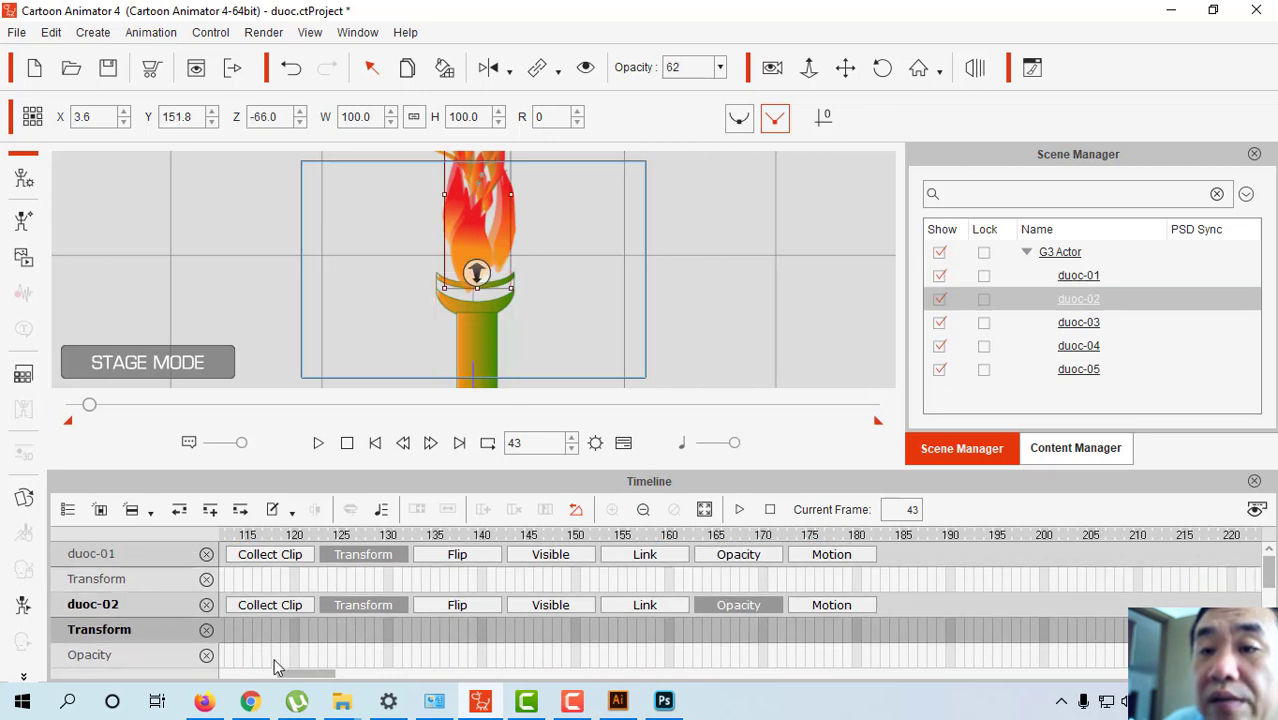
pyautogui.moveTo(309, 681); pyautogui.dragTo(247, 681)
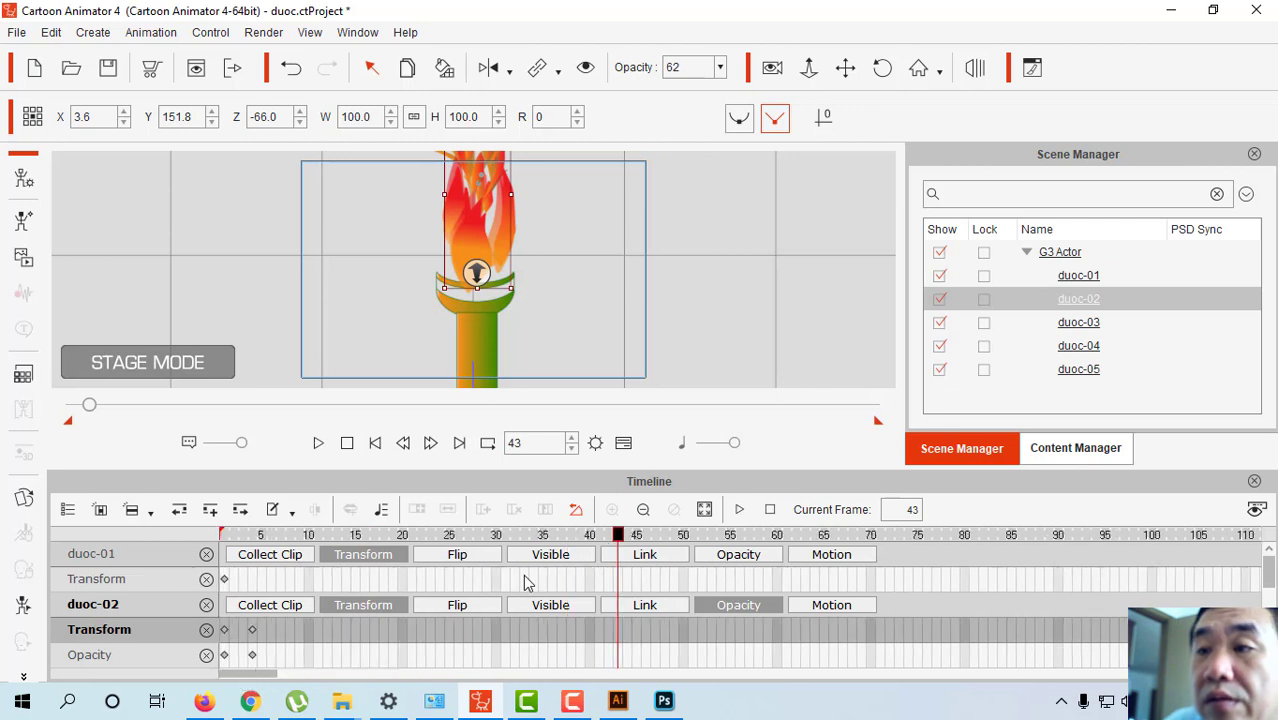
pyautogui.moveTo(618, 541); pyautogui.dragTo(283, 567)
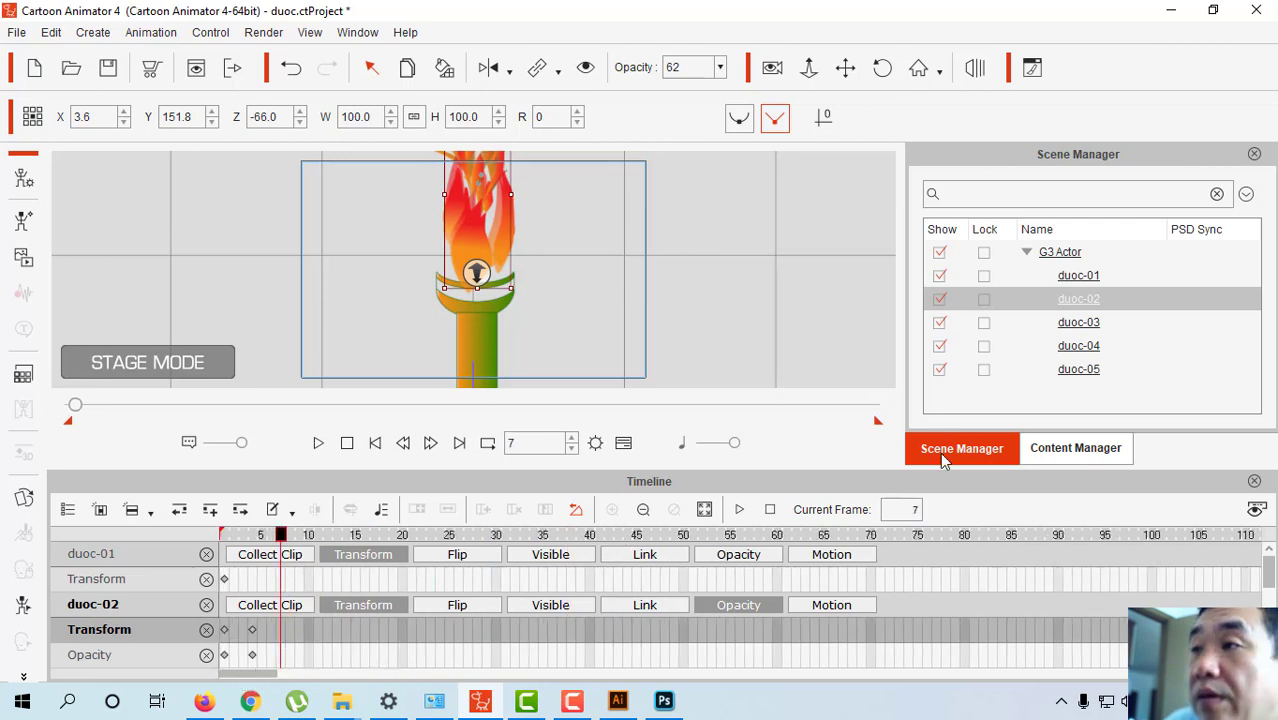
pyautogui.click(1079, 330)
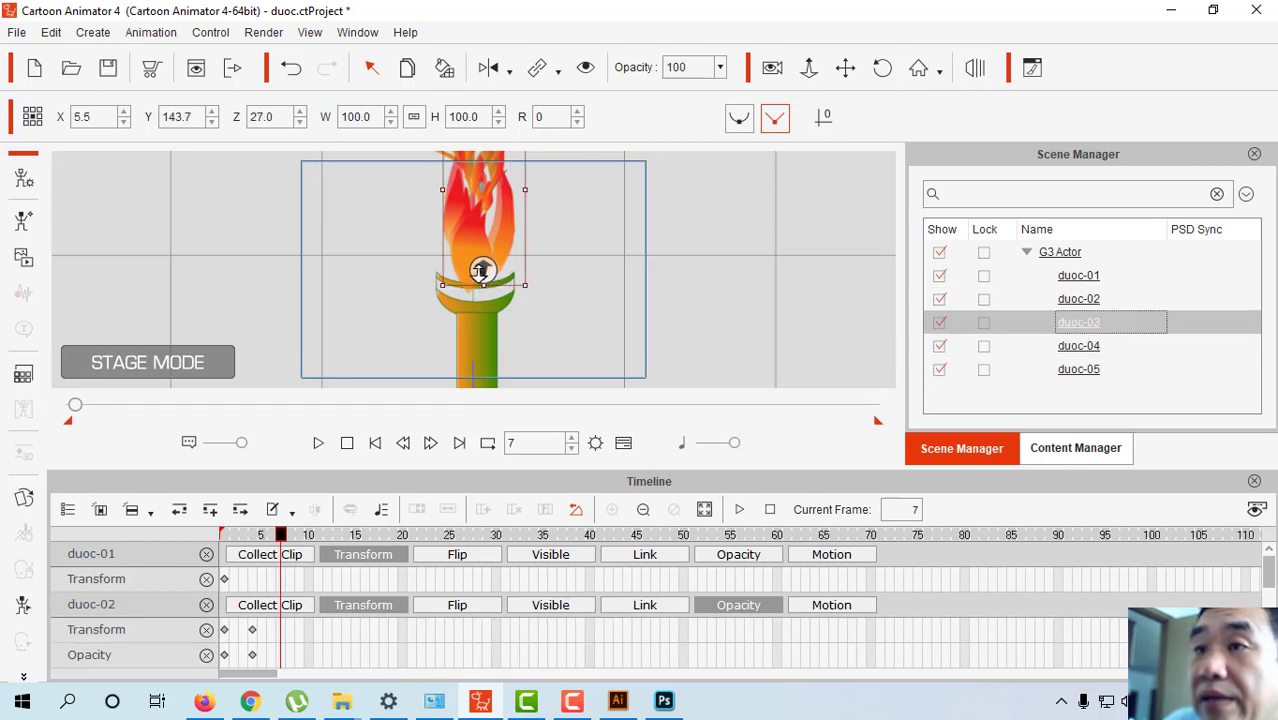
pyautogui.moveTo(482, 270); pyautogui.dragTo(482, 274)
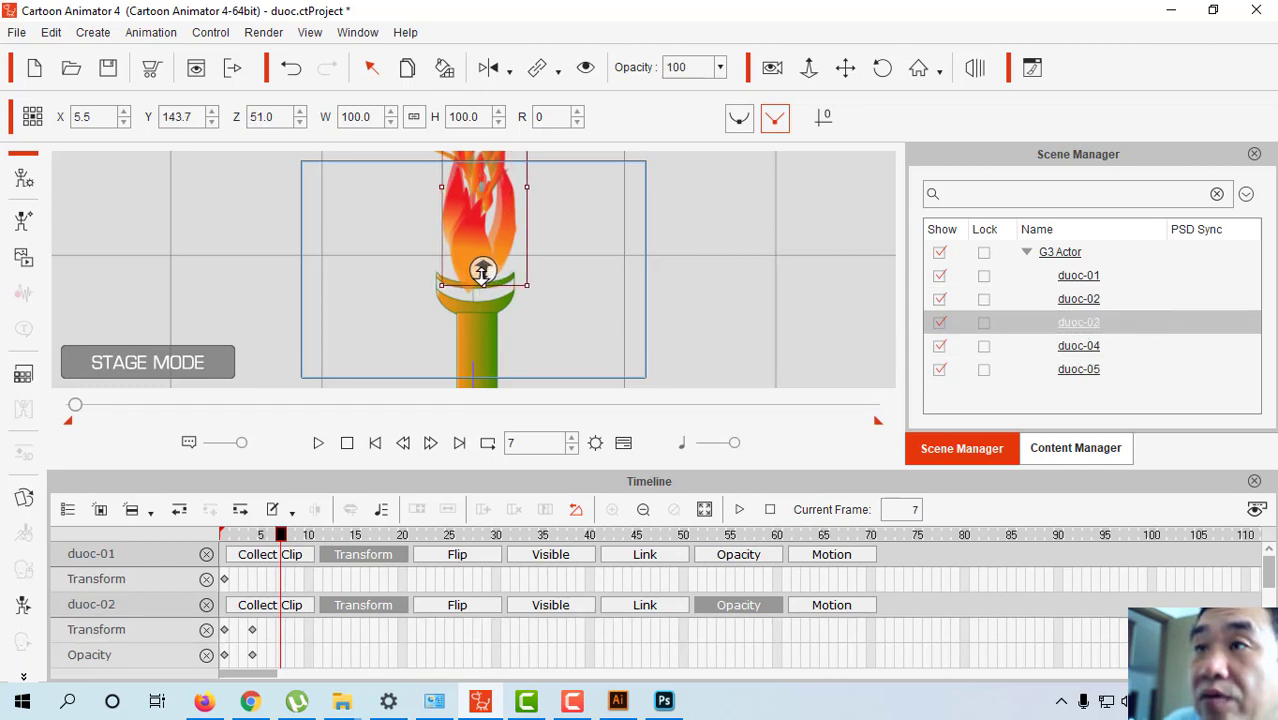
# Lower the duoc-03 flame's opacity to 58 and scale it down proportionally to about 89.9, placed at about X 1.4, Y 133.2.
pyautogui.click(719, 70)
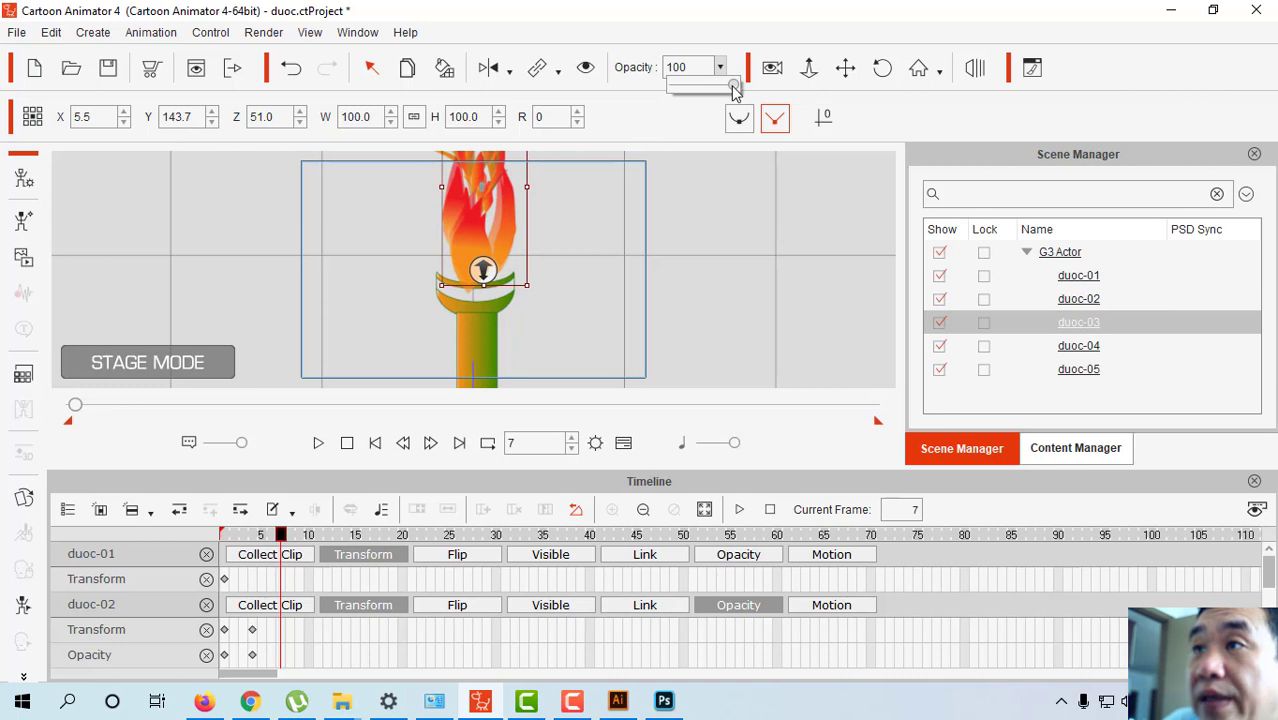
pyautogui.moveTo(734, 90); pyautogui.dragTo(708, 85)
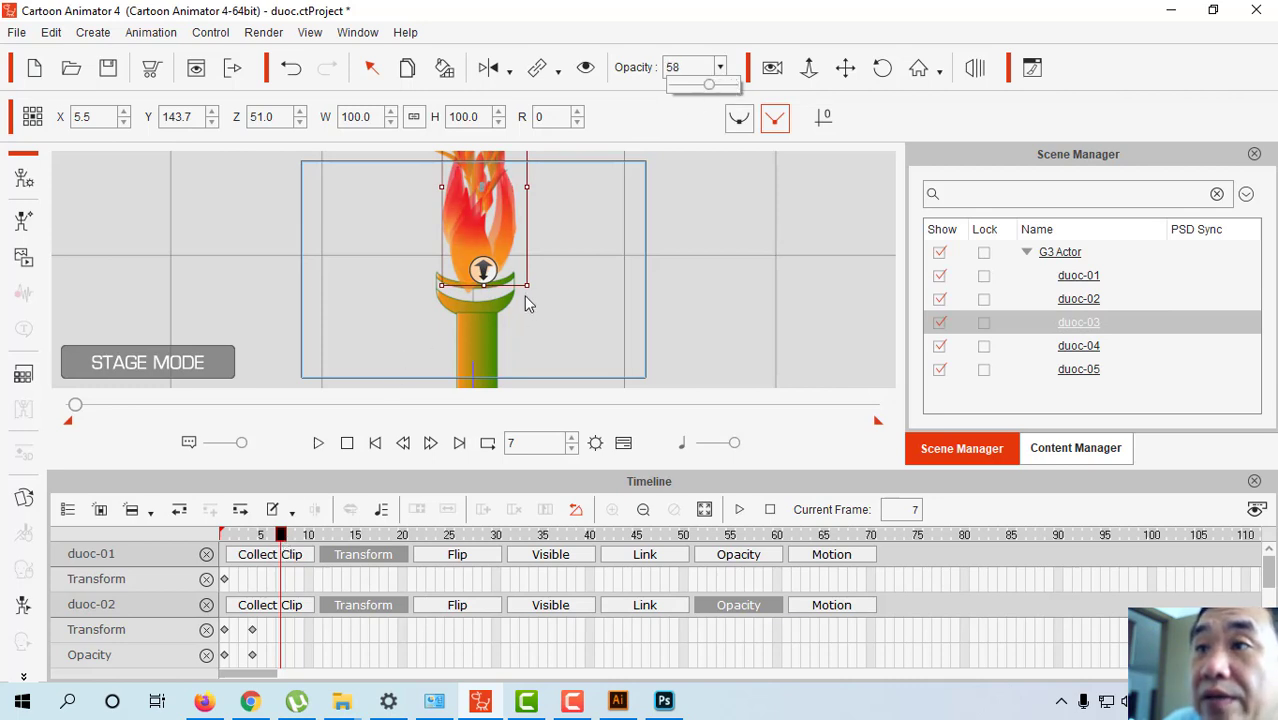
pyautogui.moveTo(528, 287); pyautogui.dragTo(500, 260)
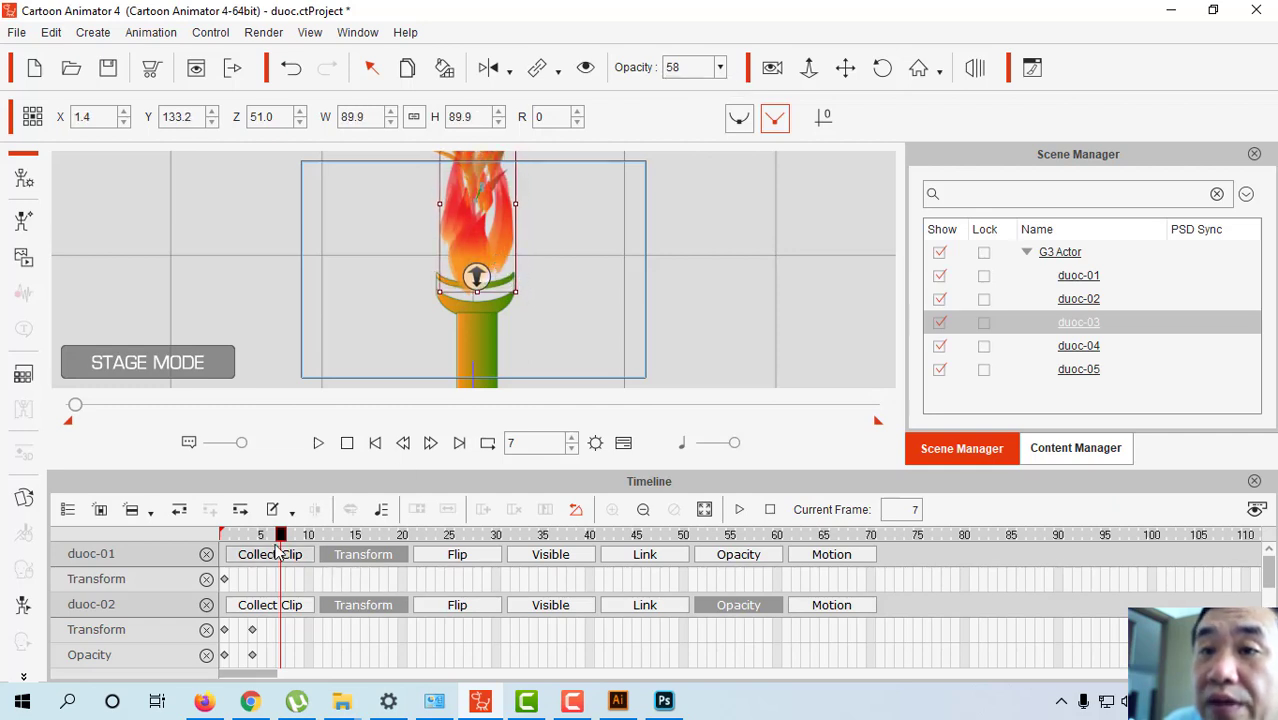
# At frame 11, move the duoc-04 flame to about X 4.7, Y 168.8, Z 63.0 and raise its opacity to 100.
pyautogui.moveTo(283, 537); pyautogui.dragTo(315, 537)
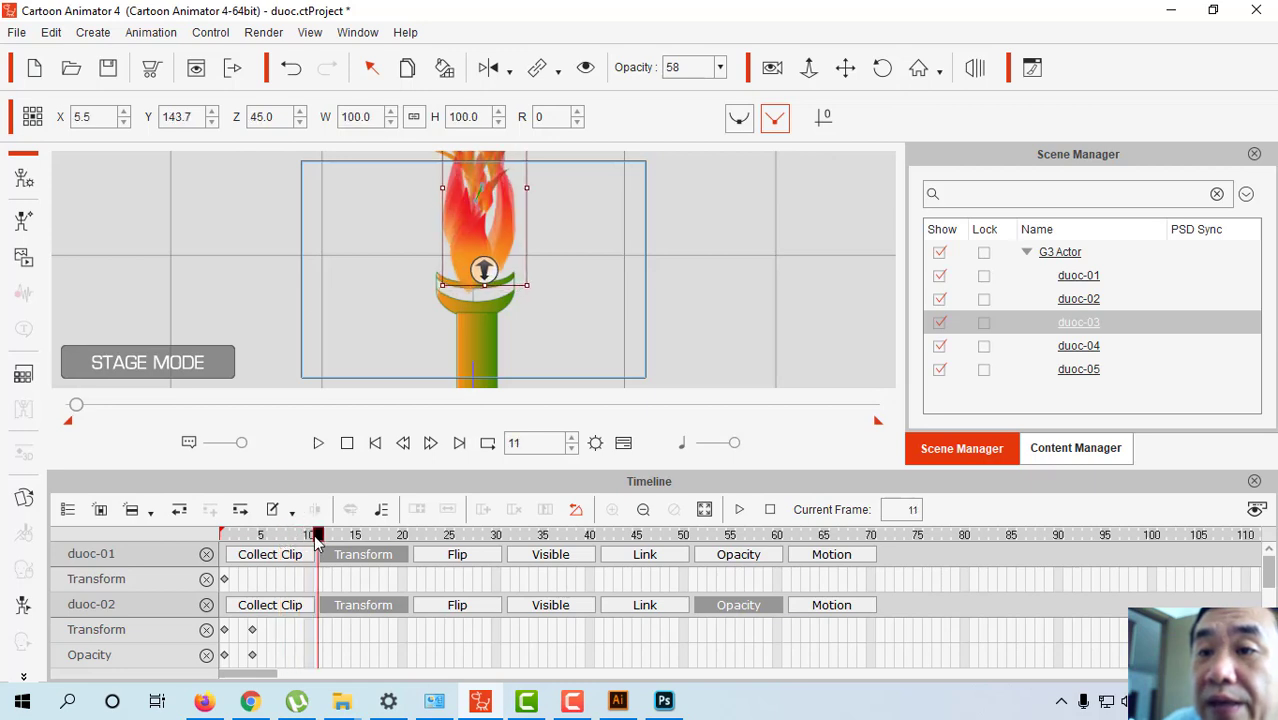
pyautogui.click(1078, 345)
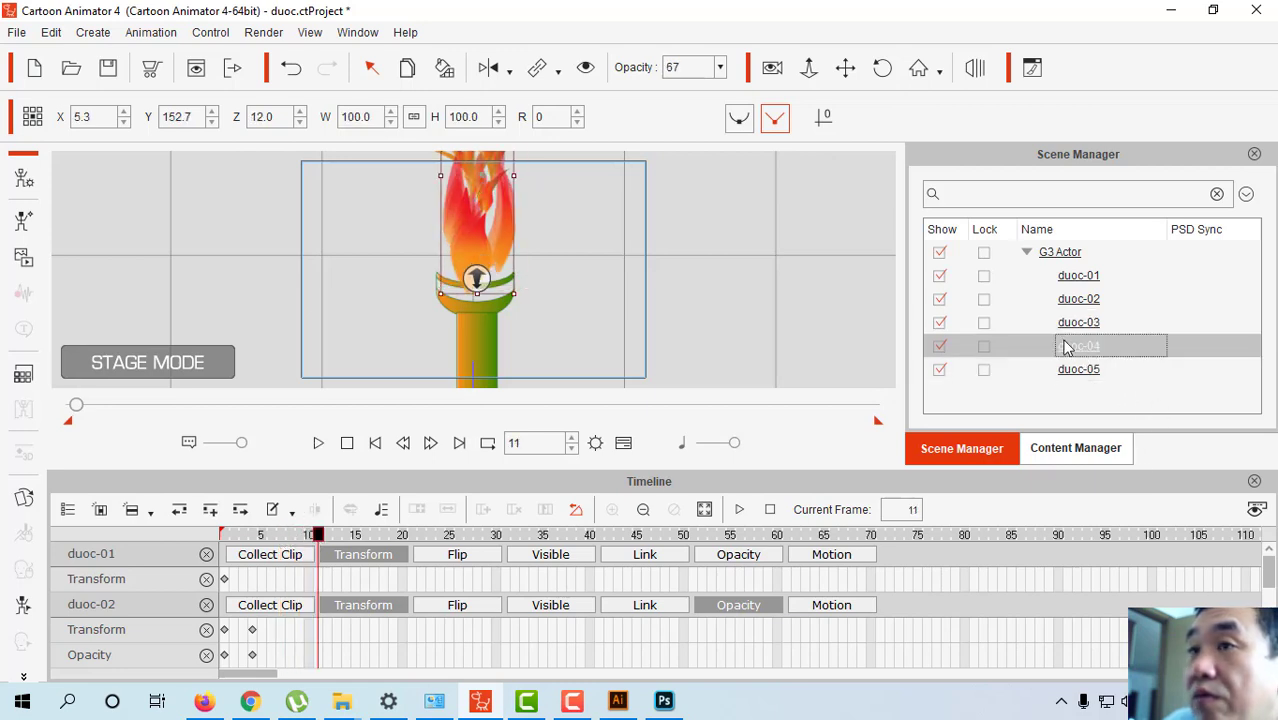
pyautogui.moveTo(477, 280); pyautogui.dragTo(482, 296)
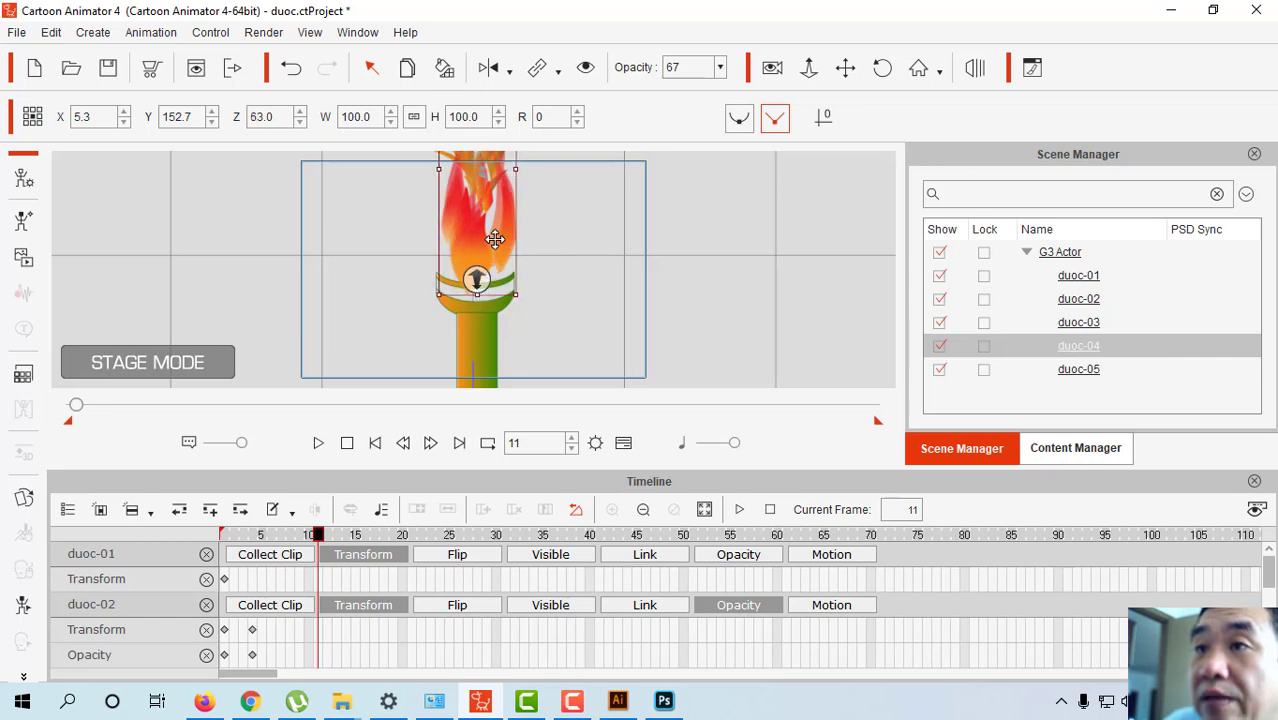
pyautogui.moveTo(493, 240); pyautogui.dragTo(492, 203)
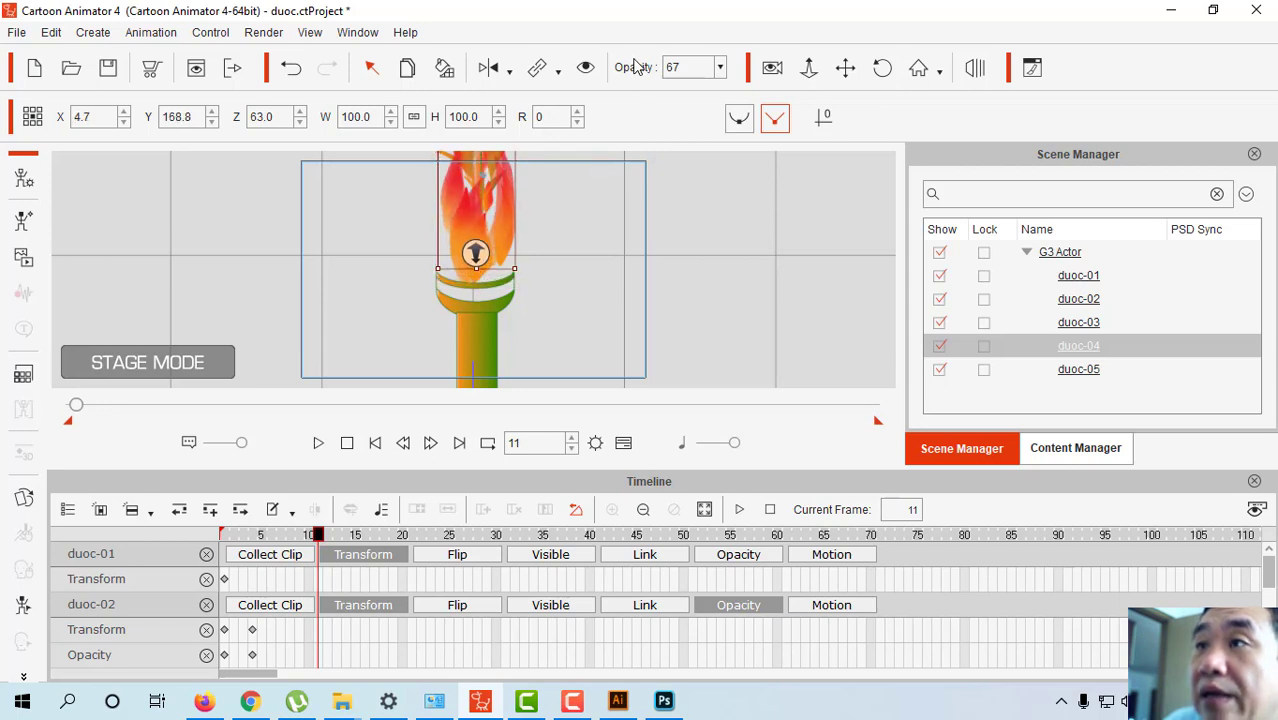
pyautogui.click(720, 67)
pyautogui.moveTo(712, 85); pyautogui.dragTo(742, 85)
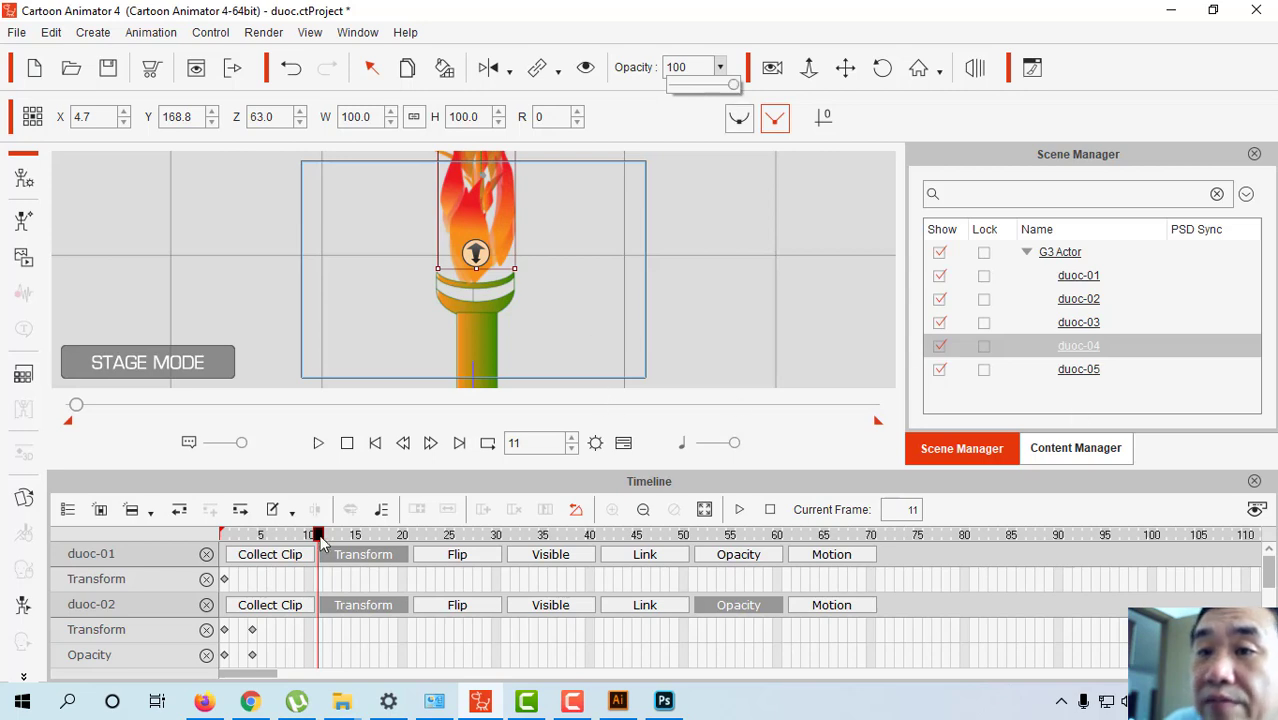
# At frame 14, shift the duoc-05 flame in depth to about Z -51.0 and scale it down proportionally to about 87.8.
pyautogui.moveTo(320, 540); pyautogui.dragTo(348, 540)
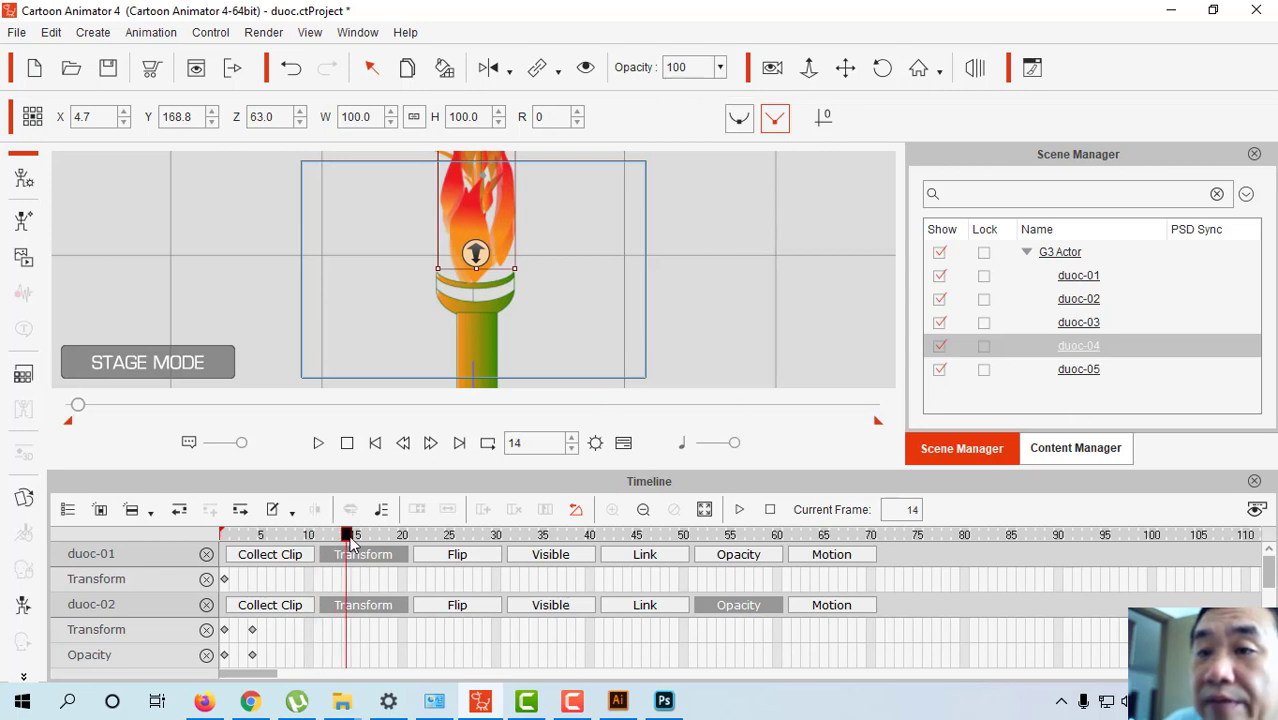
pyautogui.click(1078, 369)
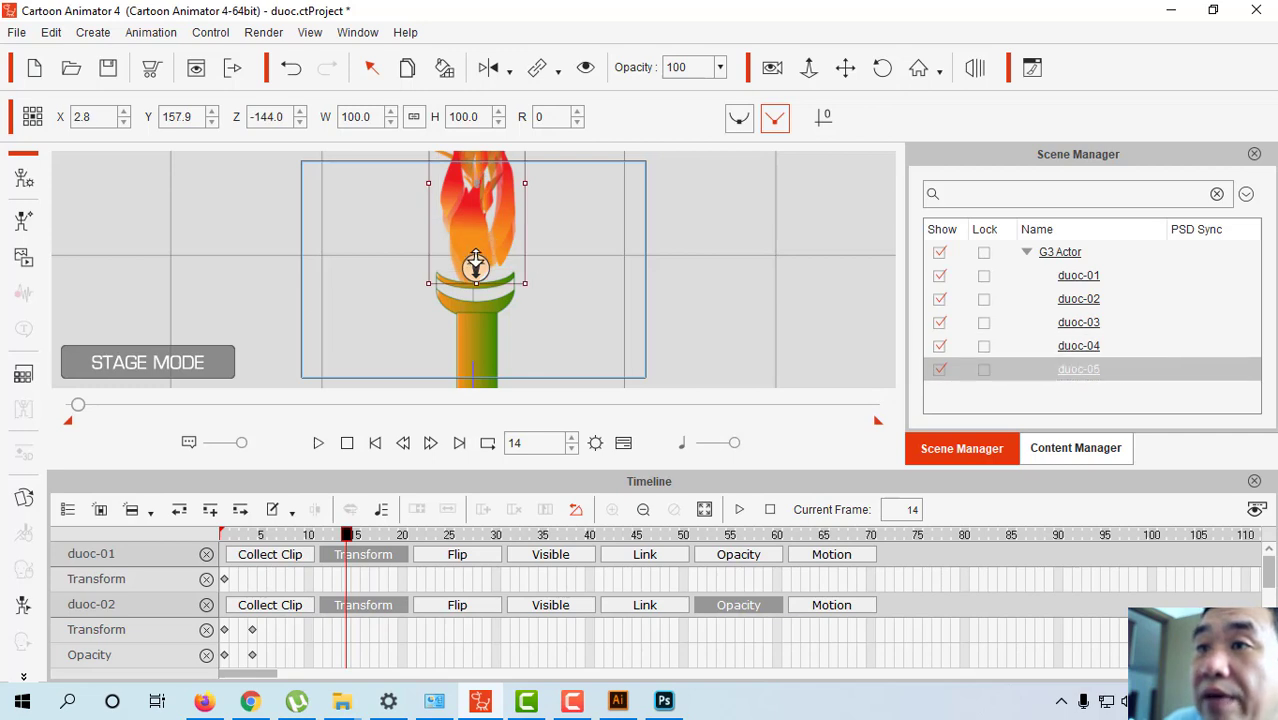
pyautogui.moveTo(476, 262); pyautogui.dragTo(516, 268)
# Play back the flame animation, pause it, and return the playhead to frame 1 with nothing selected.
pyautogui.press('space')
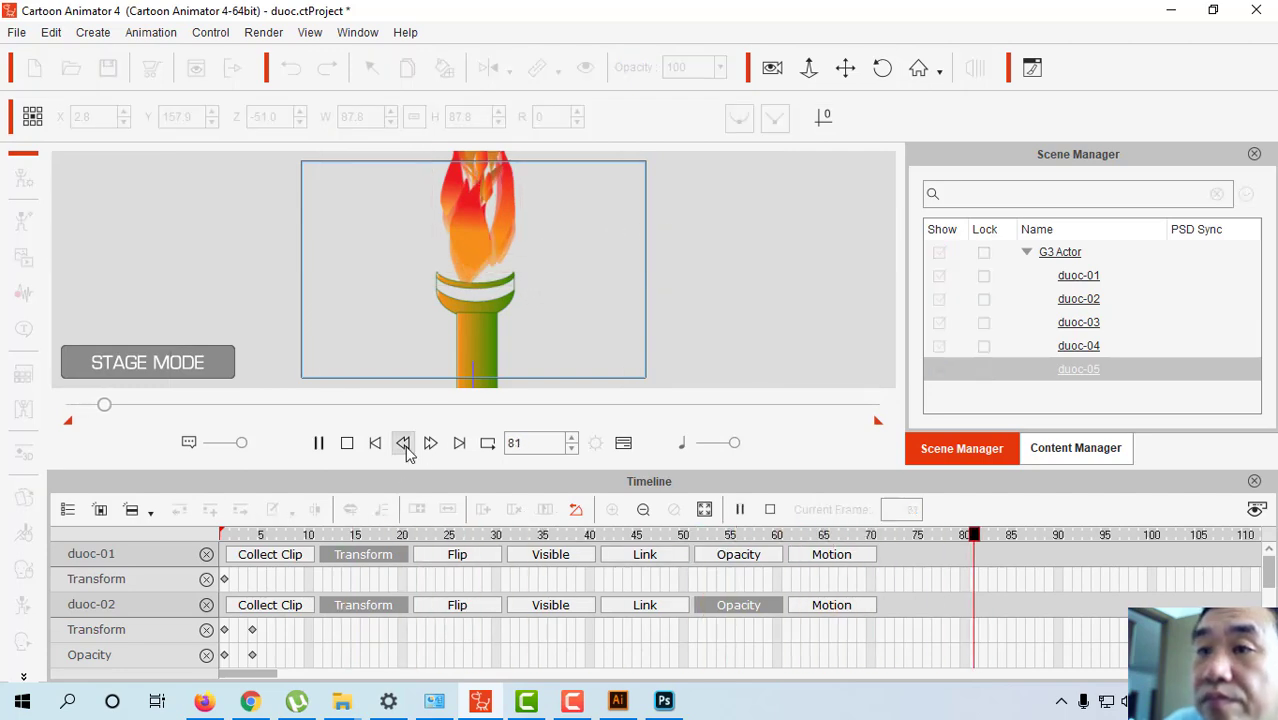
pyautogui.click(318, 442)
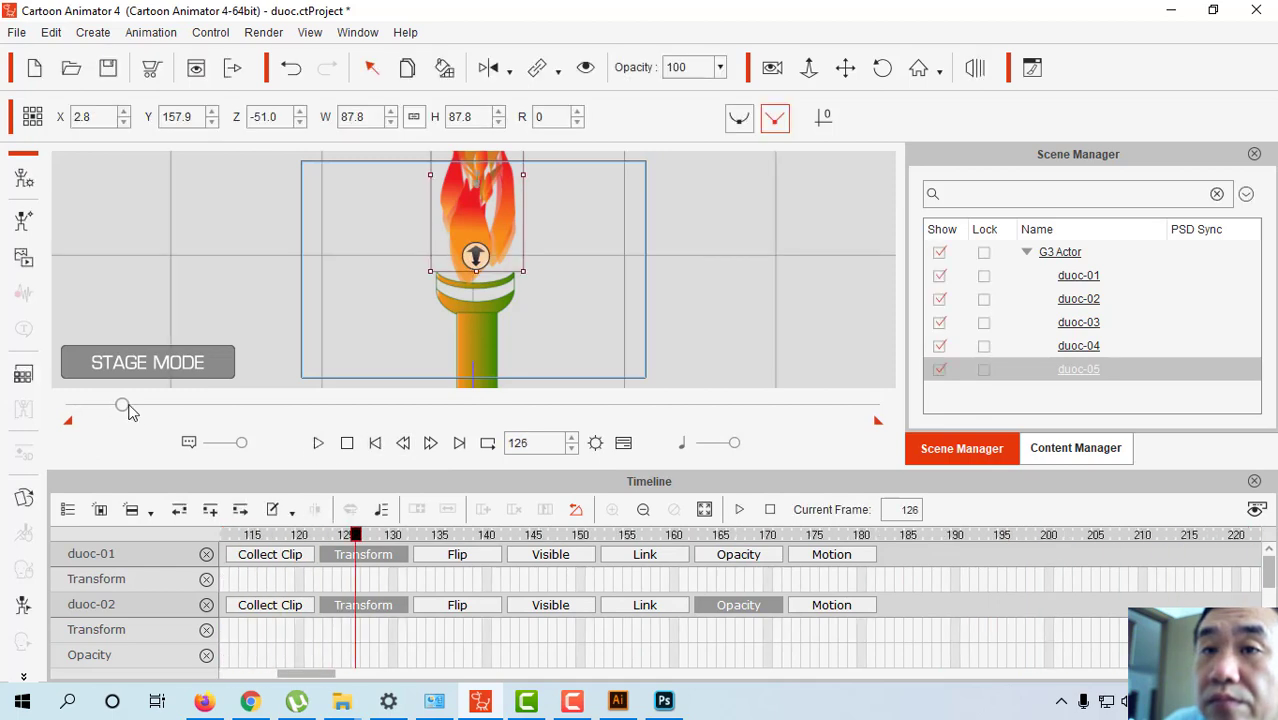
pyautogui.moveTo(128, 410); pyautogui.dragTo(57, 412)
pyautogui.click(622, 247)
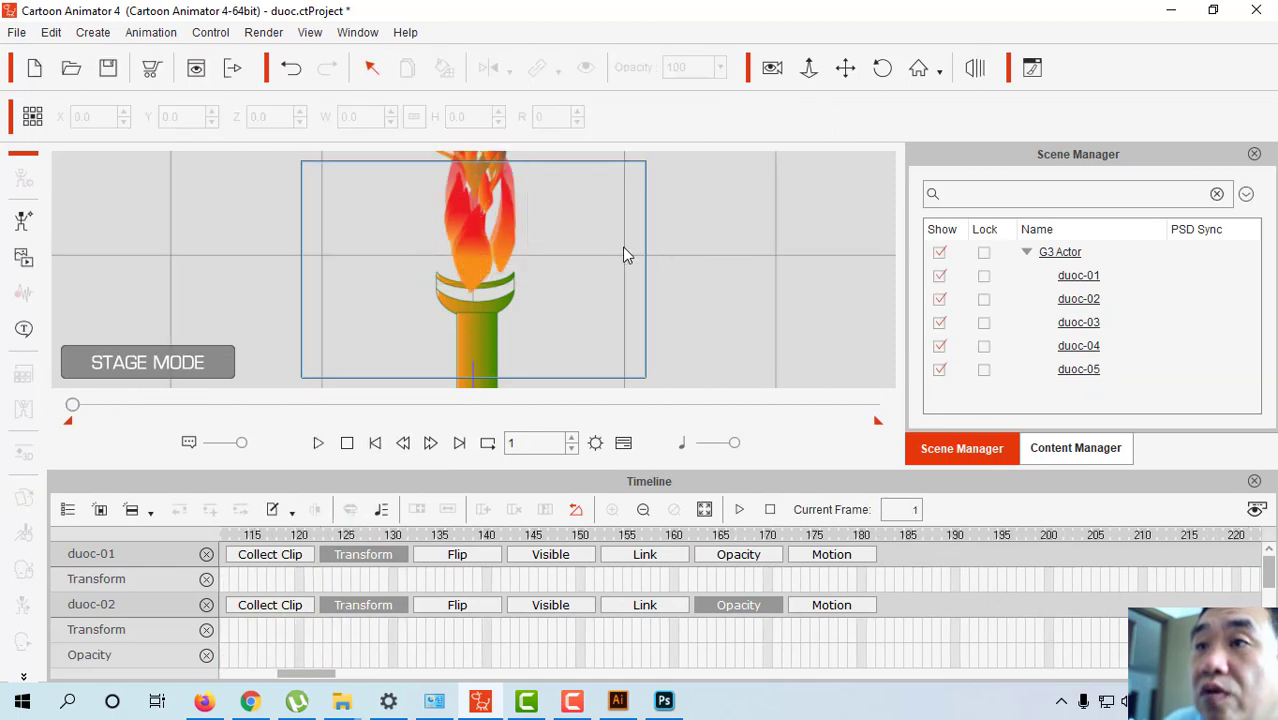
# At frame 1, move the duoc-05 flame to about X 5.7, Y 171.8, Z -111.0 and lower its opacity to 67.
pyautogui.click(482, 272)
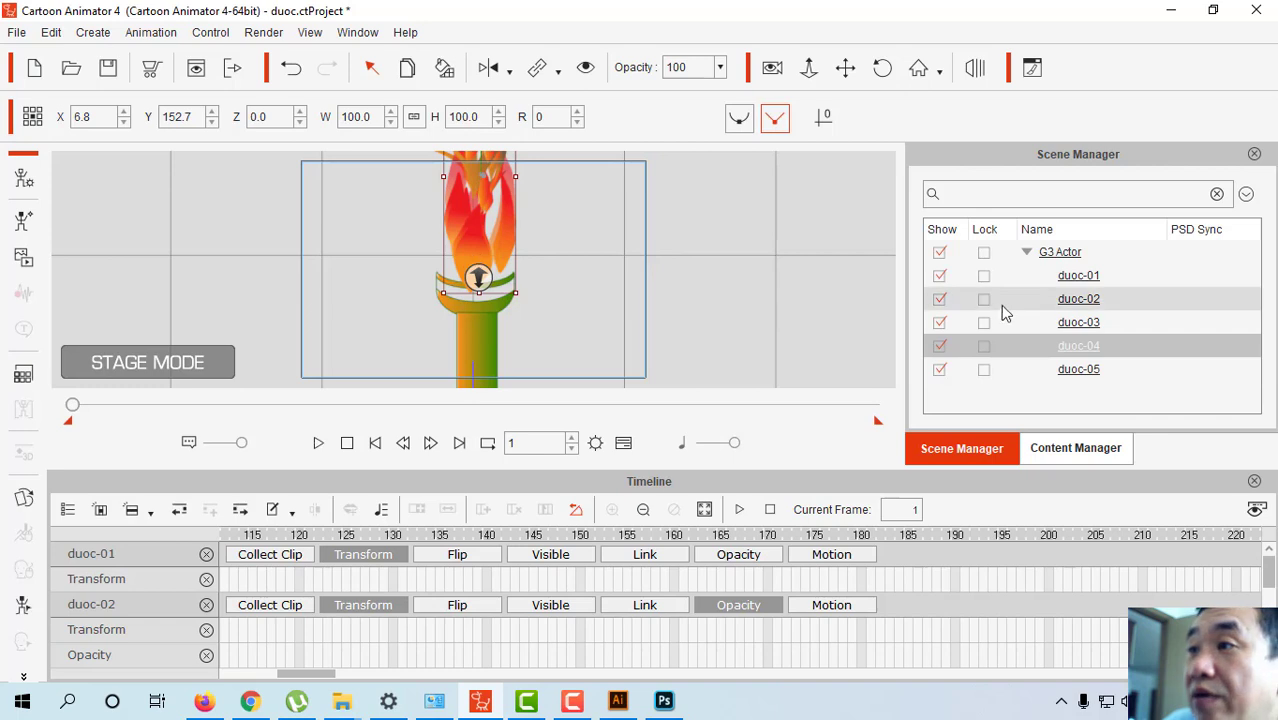
pyautogui.click(1076, 370)
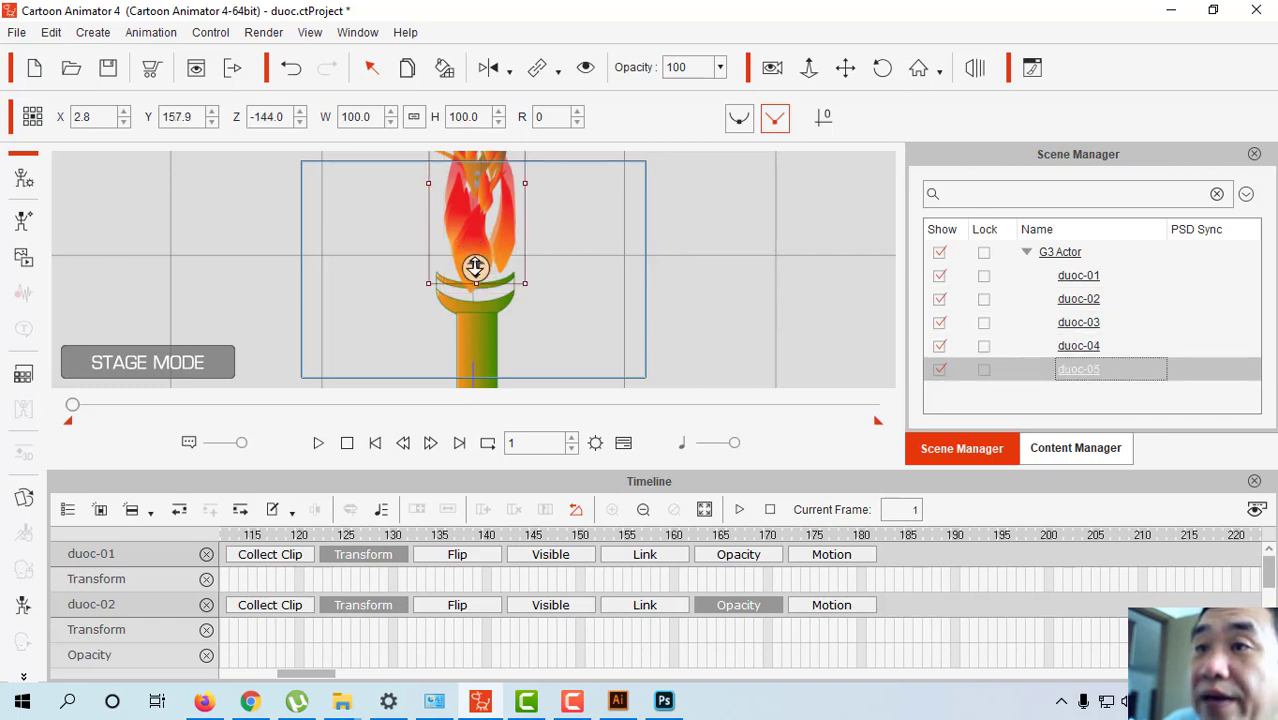
pyautogui.click(475, 267)
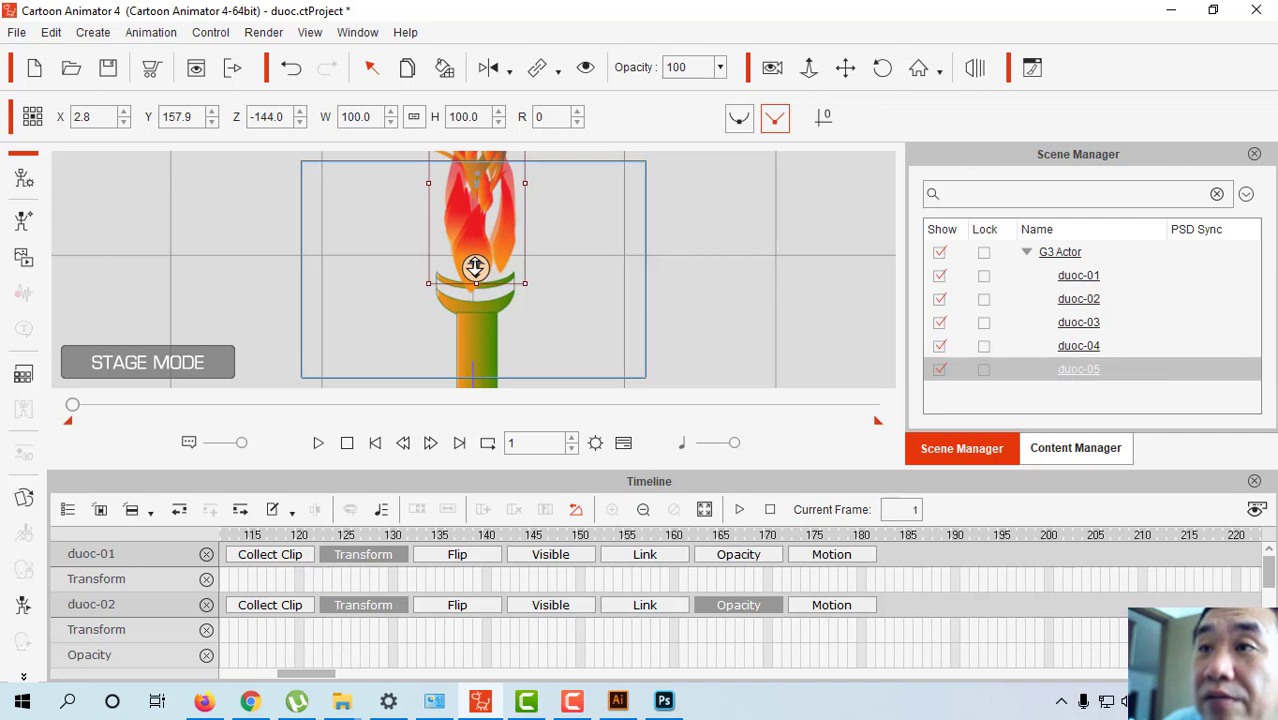
pyautogui.moveTo(475, 266); pyautogui.dragTo(482, 228)
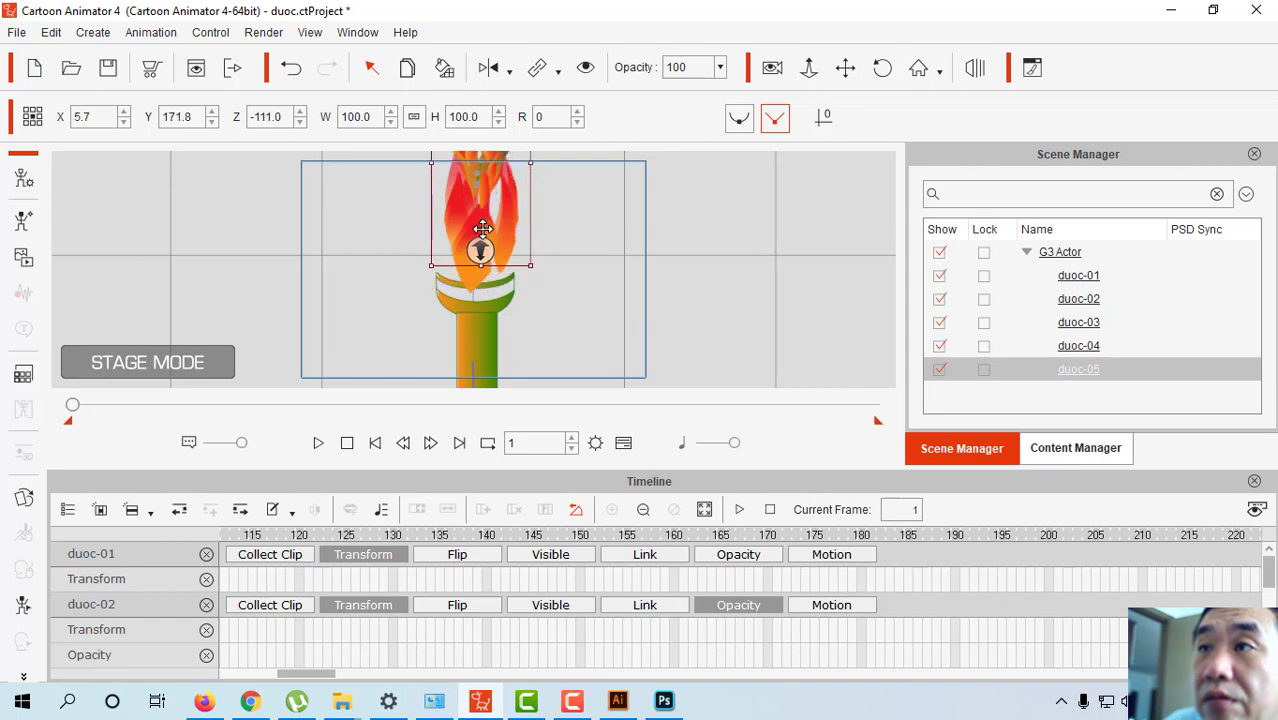
pyautogui.click(720, 67)
pyautogui.moveTo(728, 85); pyautogui.dragTo(713, 91)
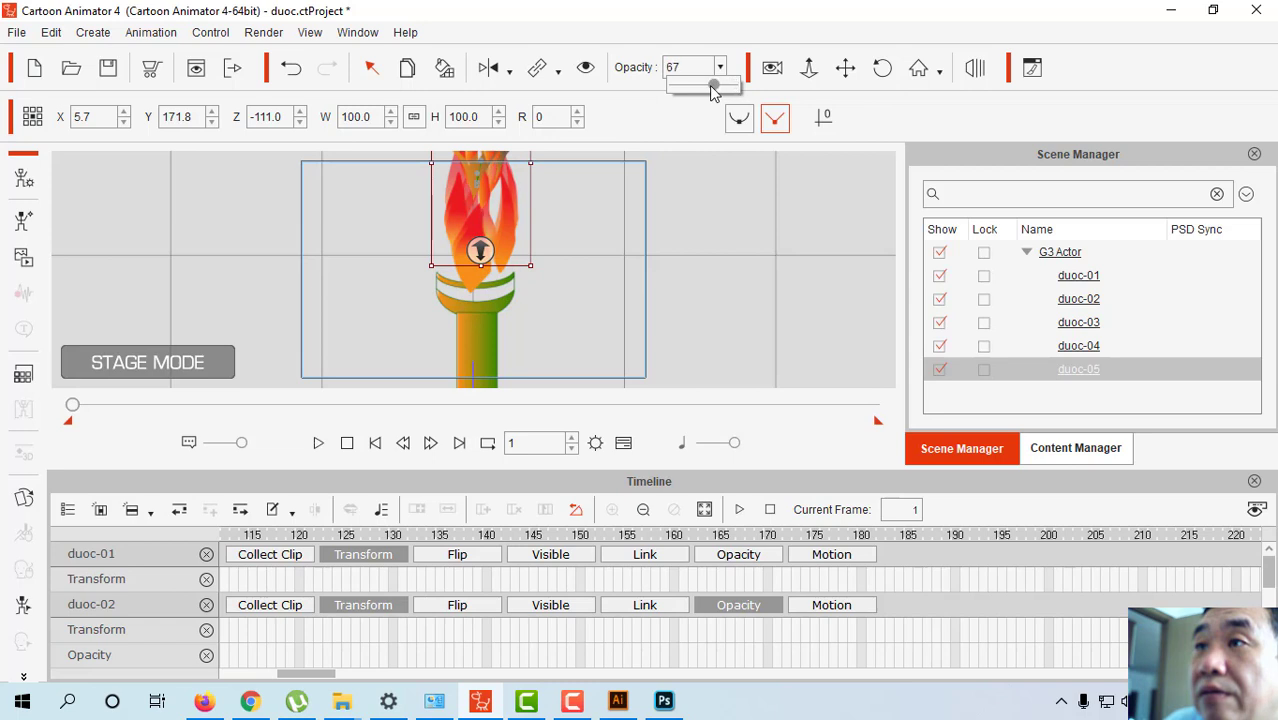
# At frame 14, move the duoc-02 flame to about X 4.9, Y 179.0, Z -39.0.
pyautogui.moveTo(328, 678); pyautogui.dragTo(250, 677)
pyautogui.moveTo(224, 540); pyautogui.dragTo(343, 590)
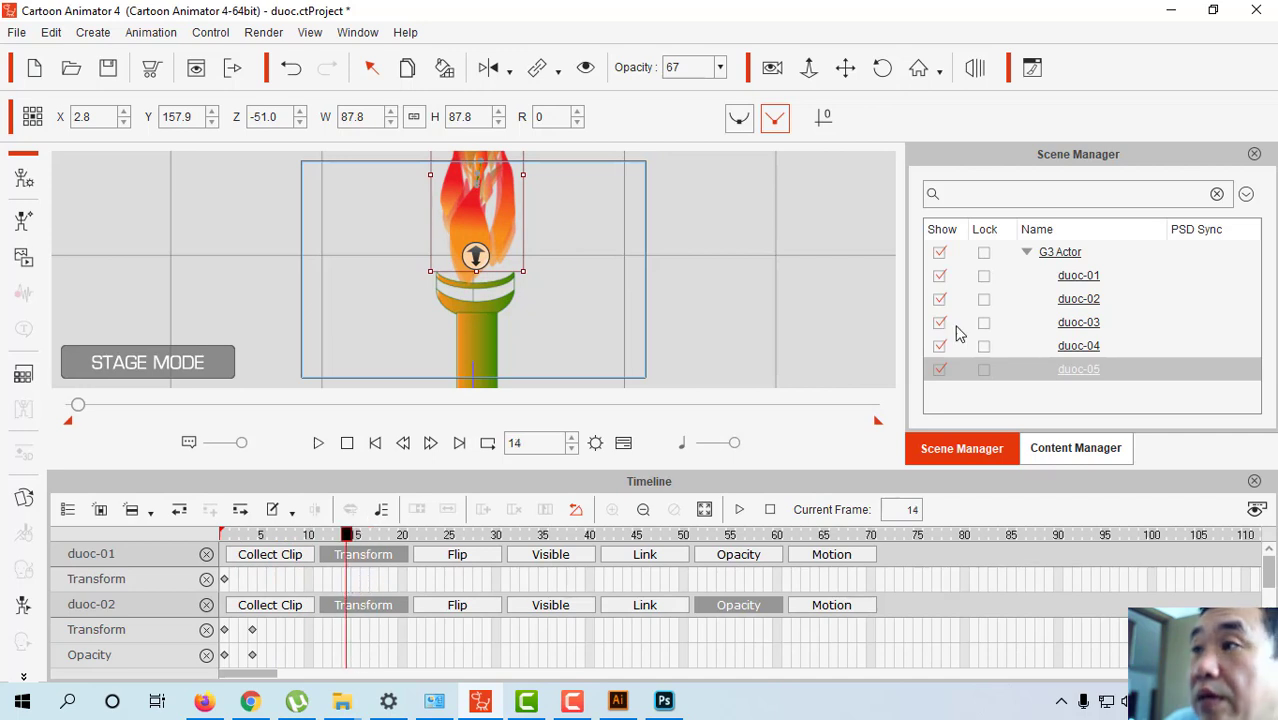
pyautogui.click(1079, 299)
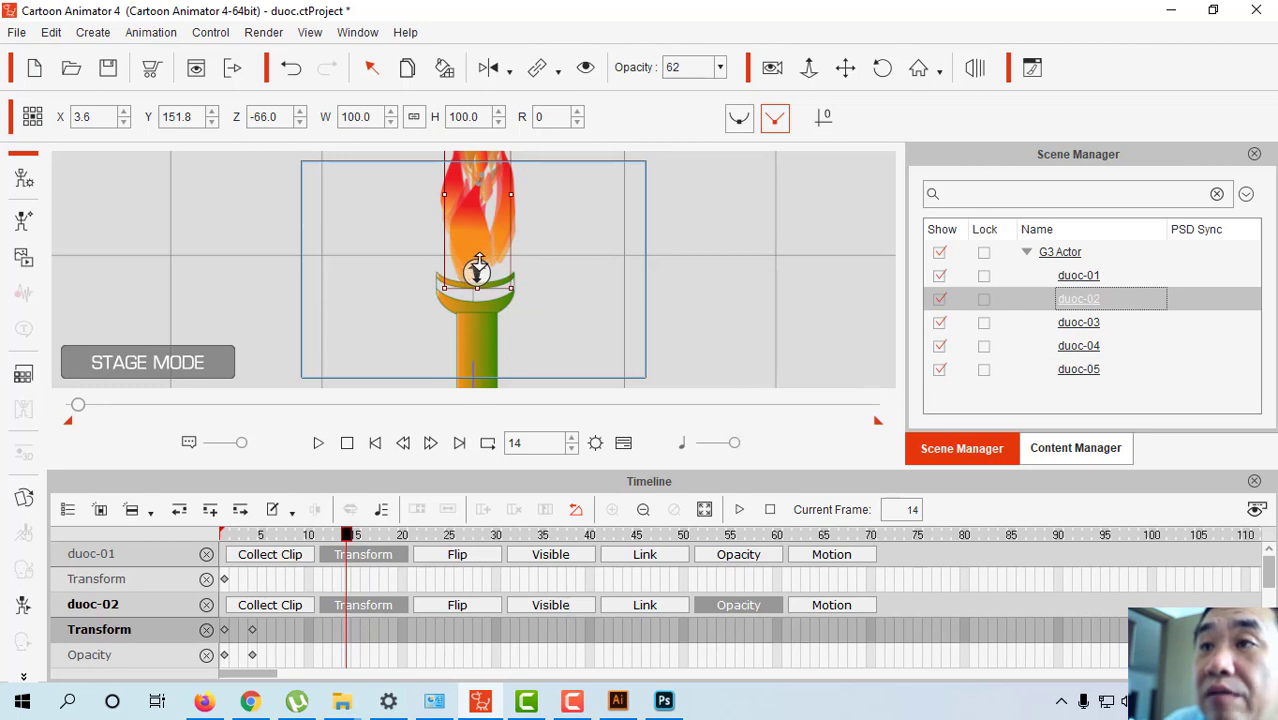
pyautogui.moveTo(477, 270); pyautogui.dragTo(488, 209)
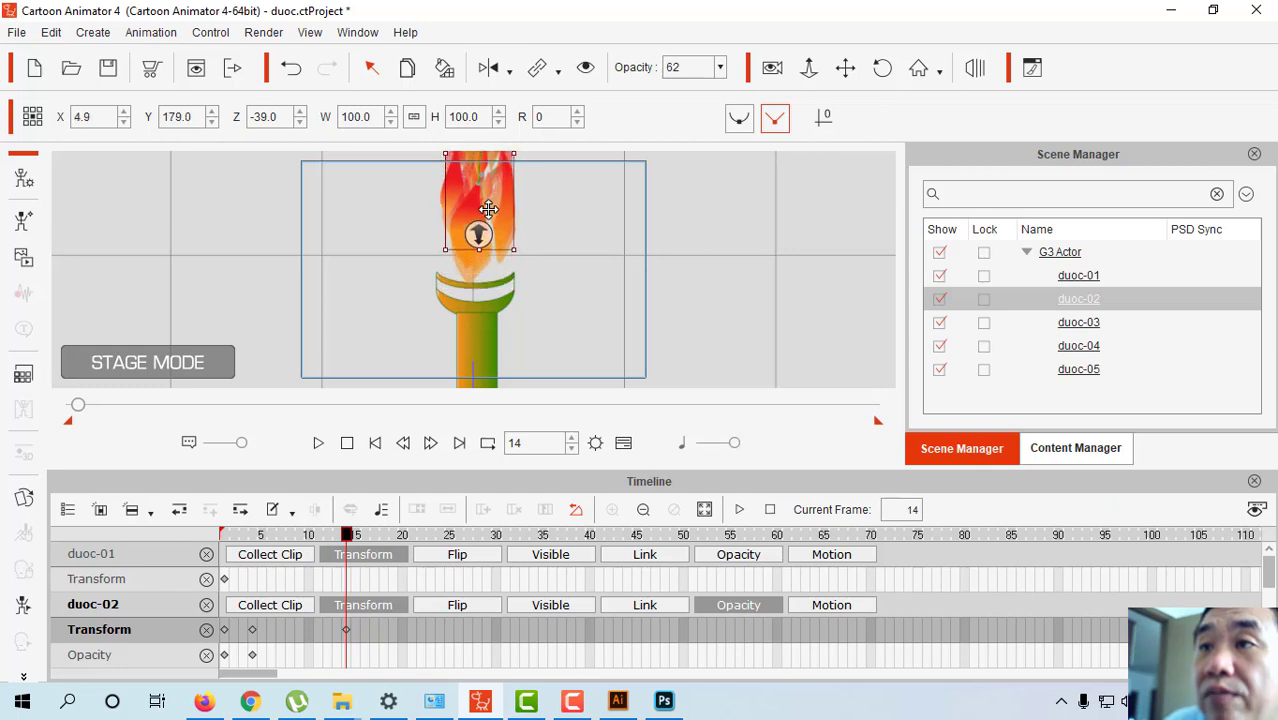
pyautogui.click(741, 250)
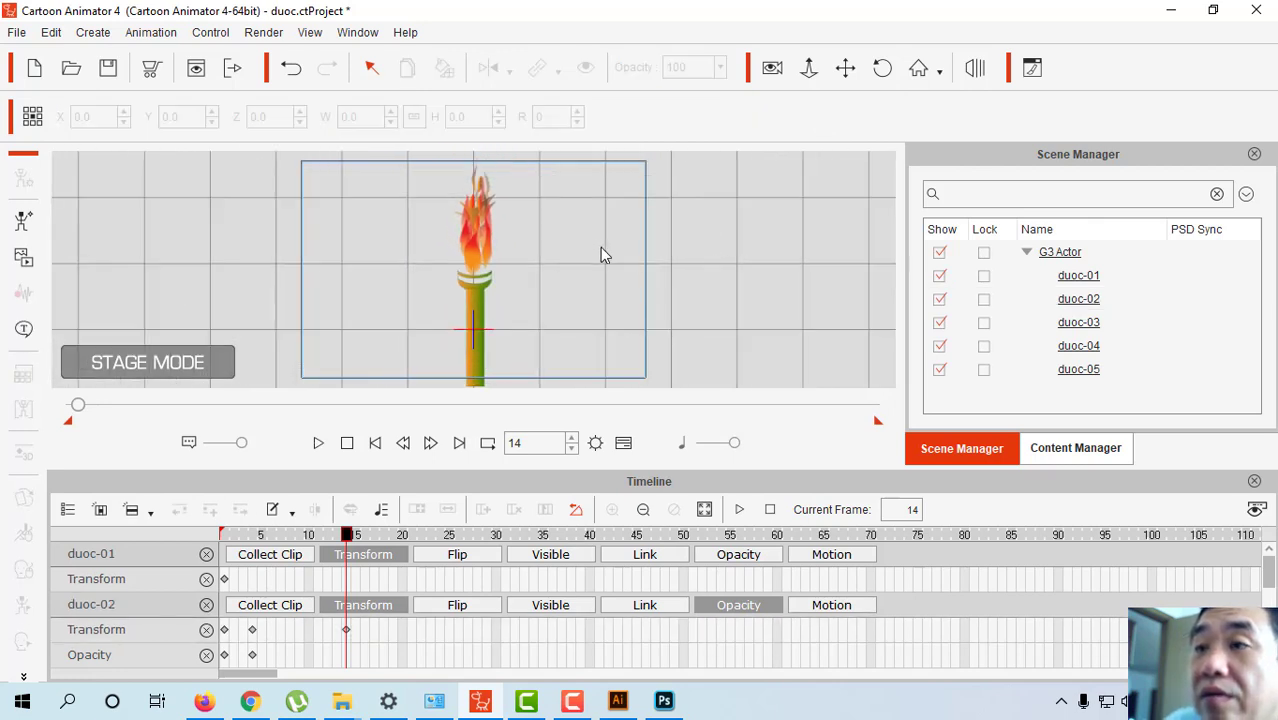
# Stretch the duoc-02 flame's height to about 116.2 and raise it to about Y 200.8.
pyautogui.click(1077, 300)
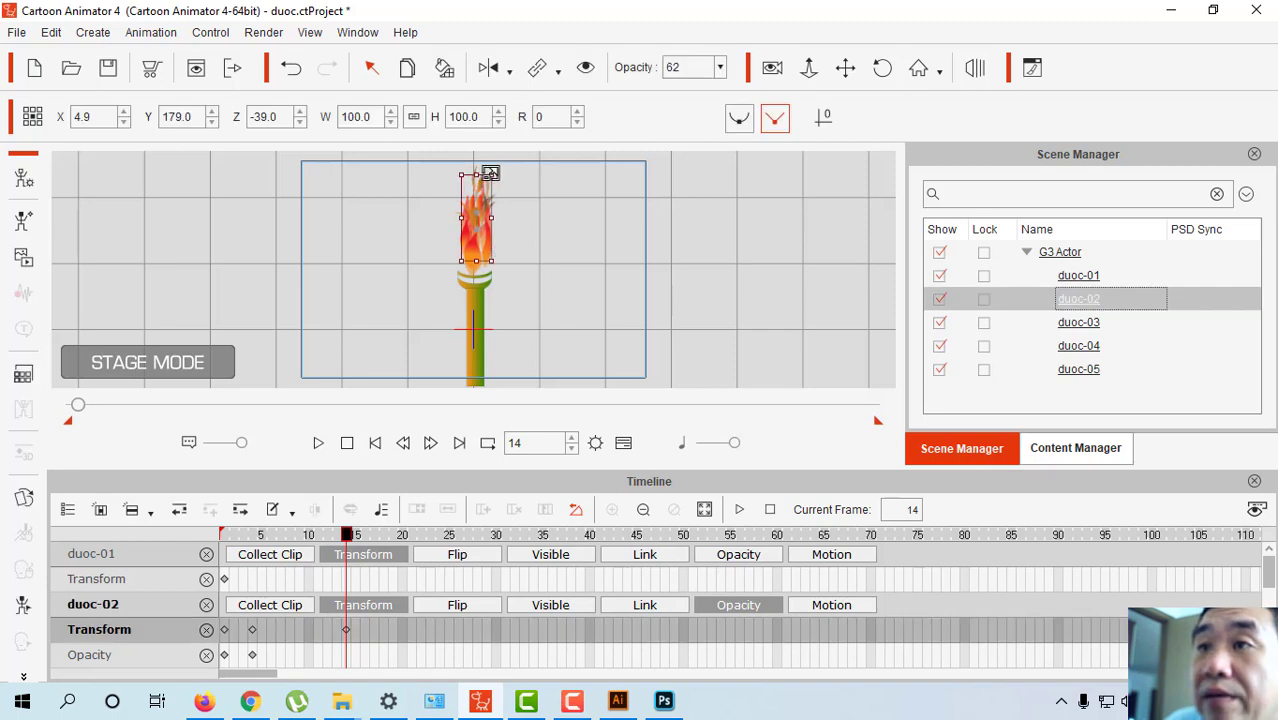
pyautogui.moveTo(490, 175); pyautogui.dragTo(489, 168)
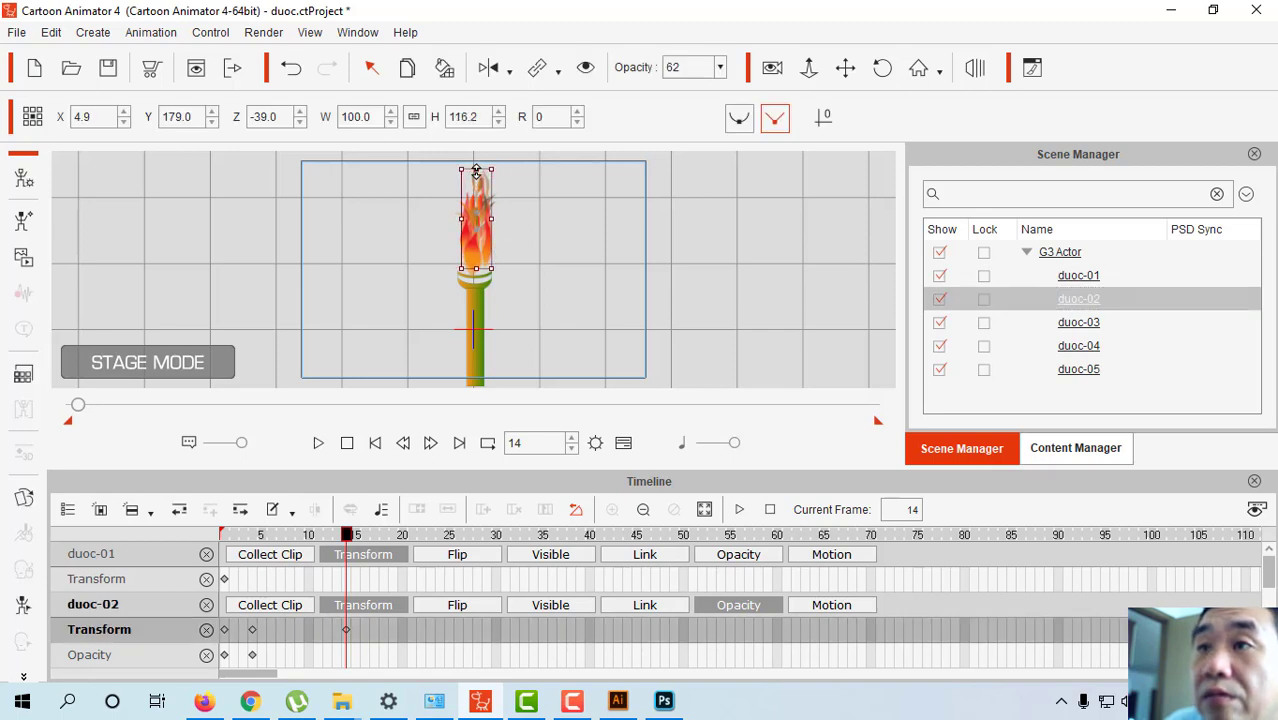
pyautogui.moveTo(480, 225); pyautogui.dragTo(480, 210)
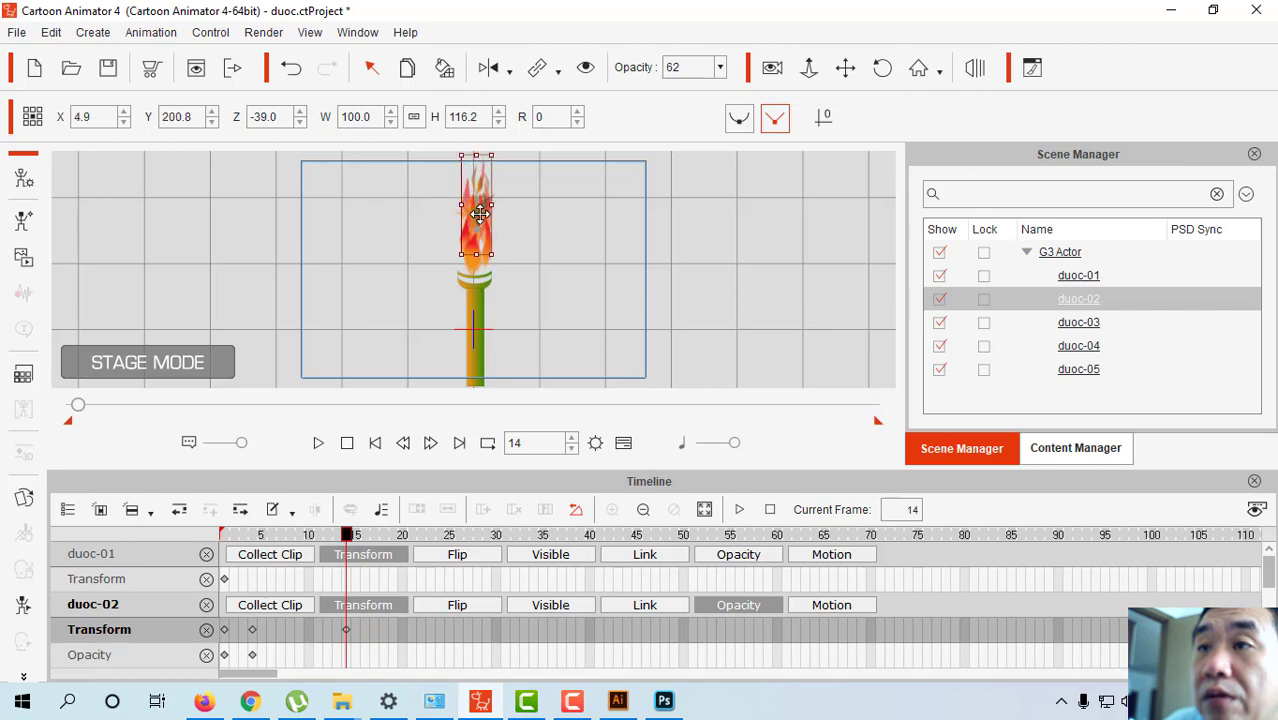
# At frame 17, move the duoc-03 flame to about X 4.1, Y 132.5 and raise its opacity to 100.
pyautogui.click(1079, 326)
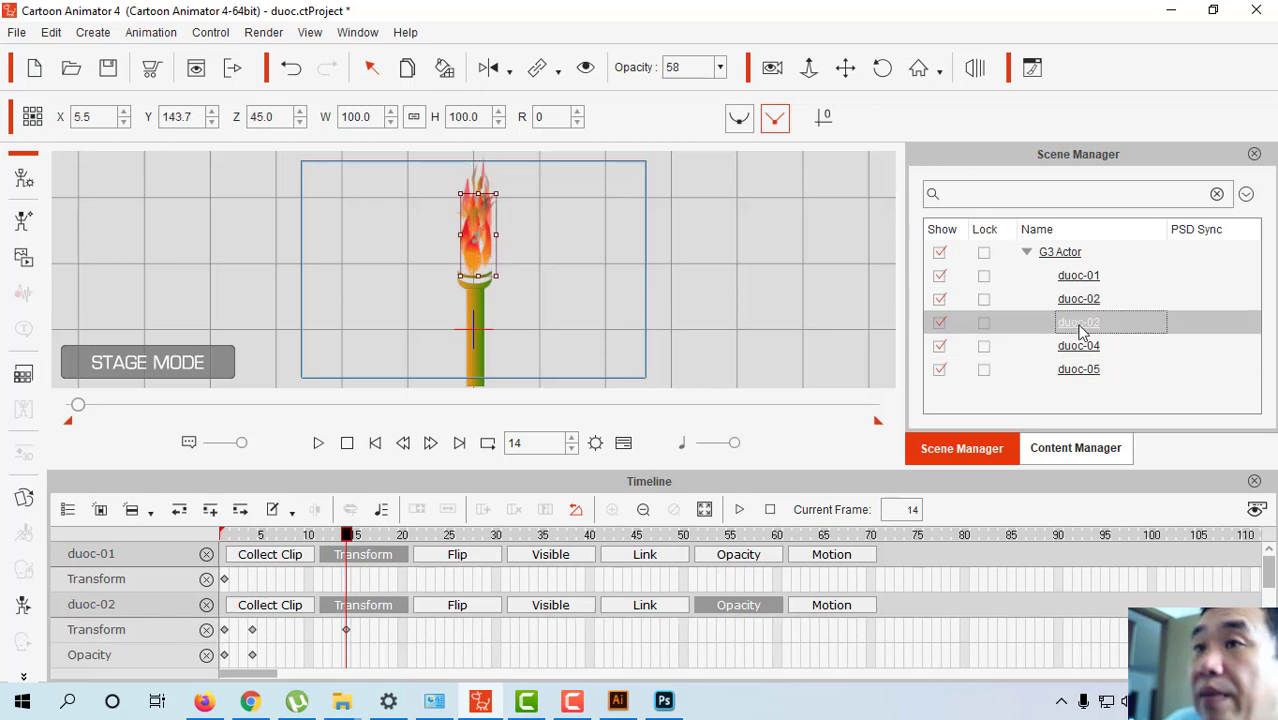
pyautogui.moveTo(346, 538); pyautogui.dragTo(378, 541)
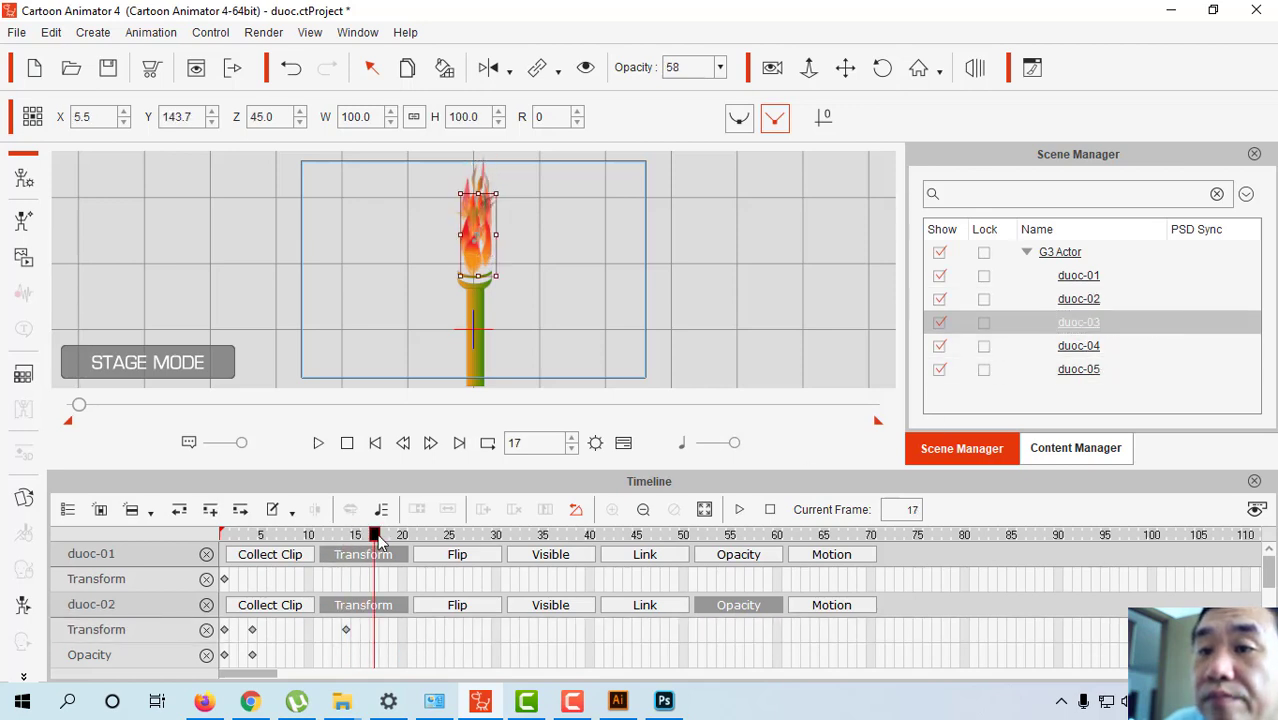
pyautogui.moveTo(481, 213); pyautogui.dragTo(481, 221)
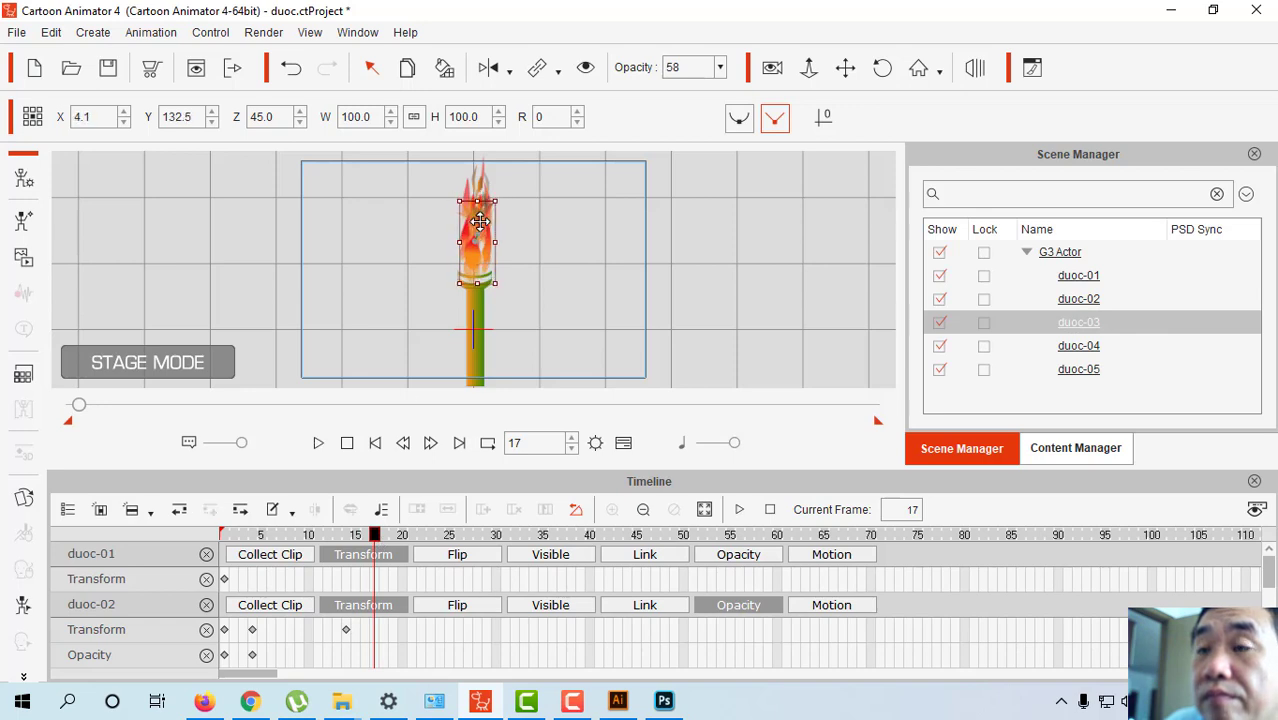
pyautogui.click(721, 70)
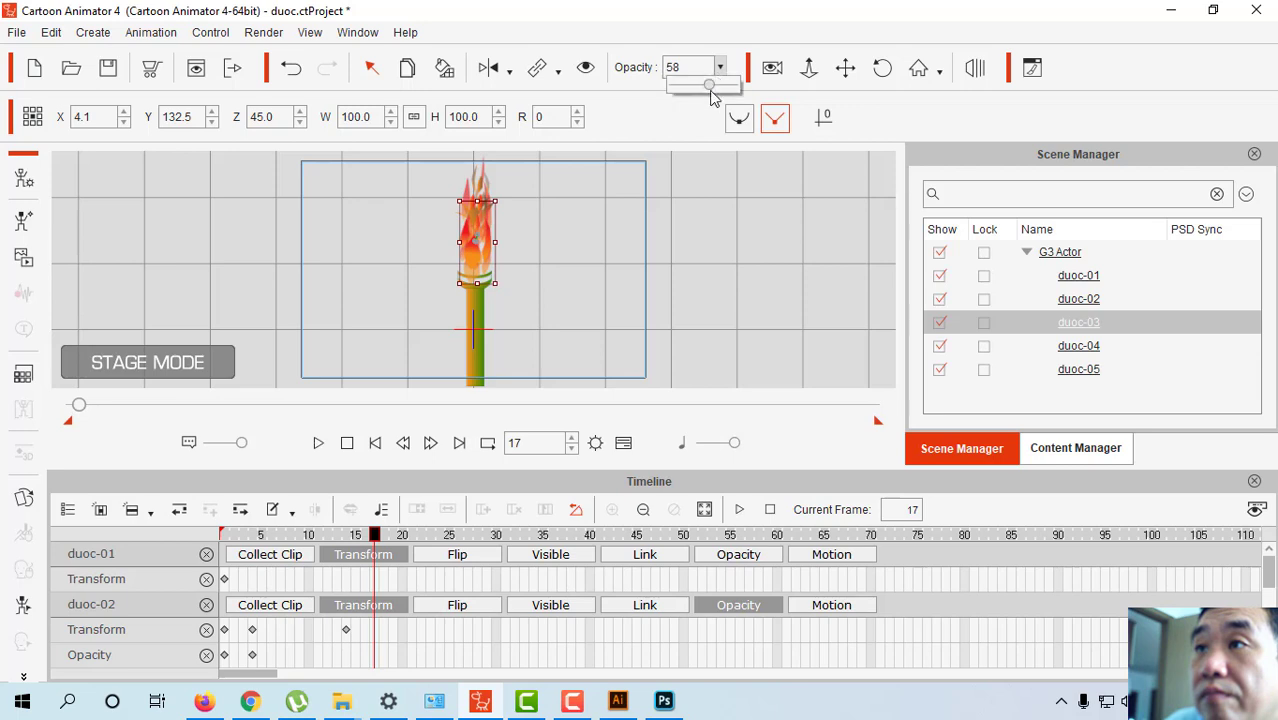
pyautogui.moveTo(709, 85); pyautogui.dragTo(735, 86)
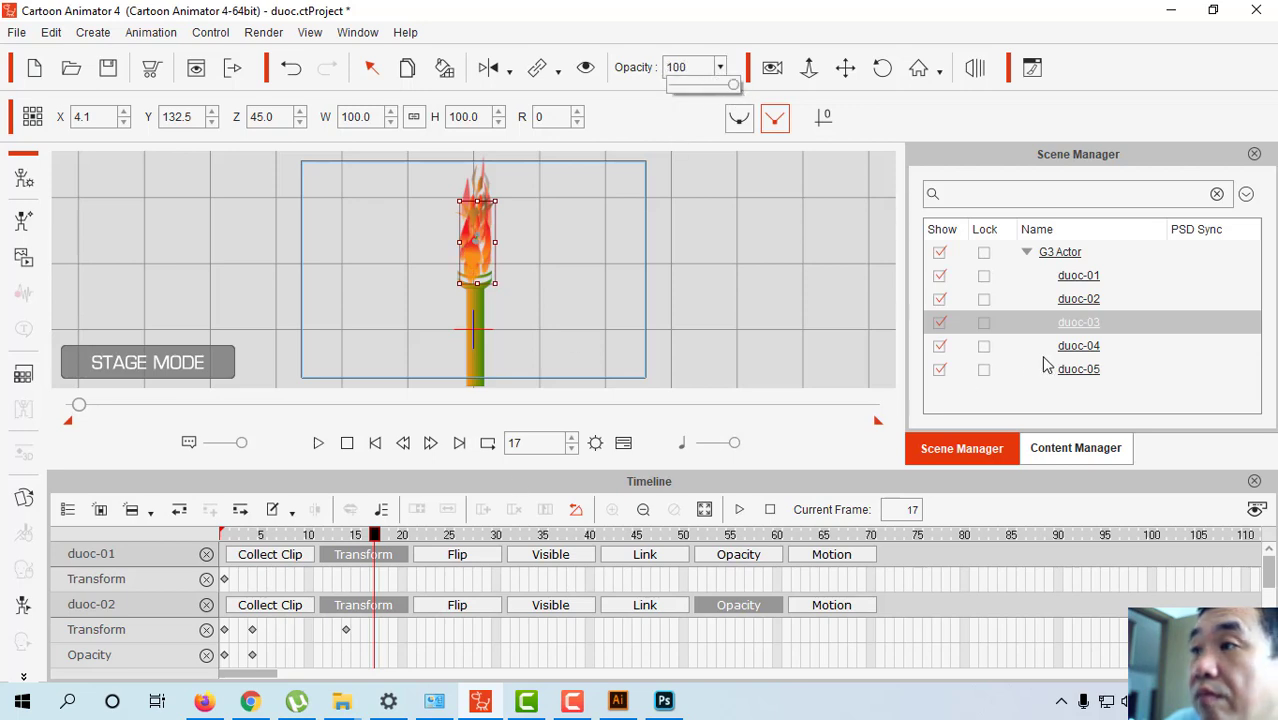
# At frame 17, move the duoc-04 flame to about X 3.8, Y 159.5, Z 319.0 and lower its opacity.
pyautogui.click(1073, 345)
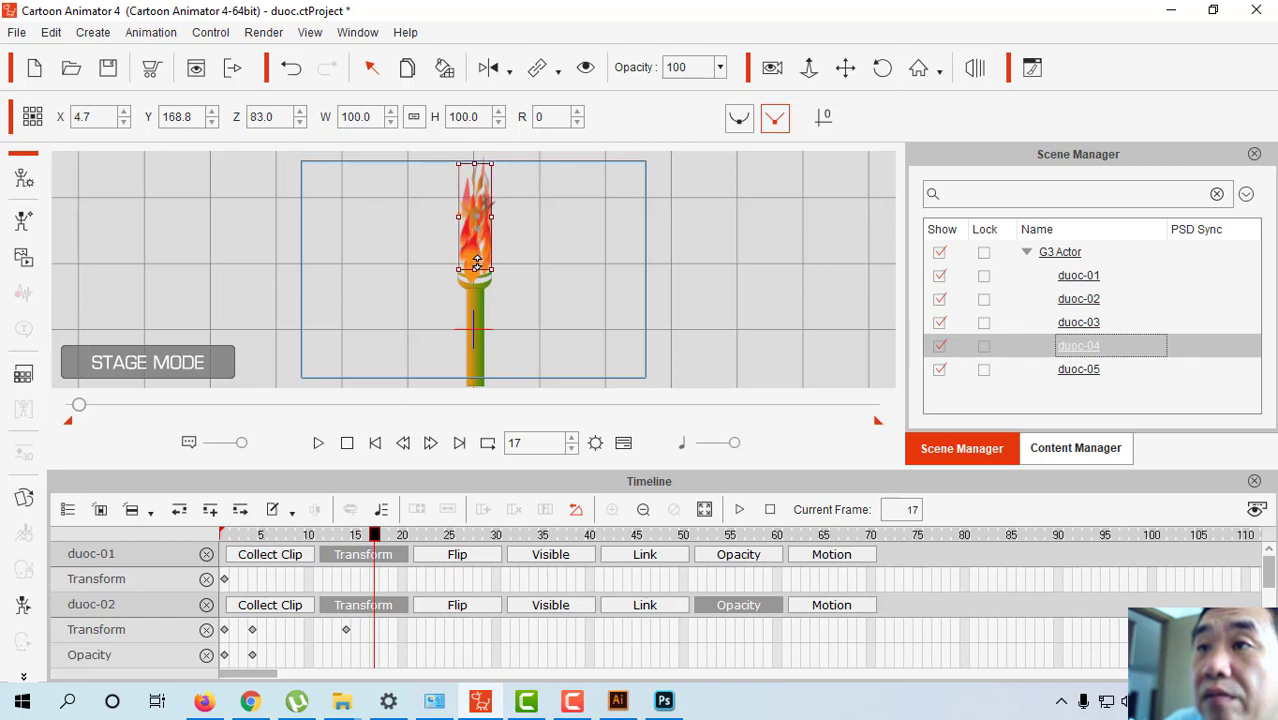
pyautogui.click(554, 276)
pyautogui.scroll(3, 554, 270)
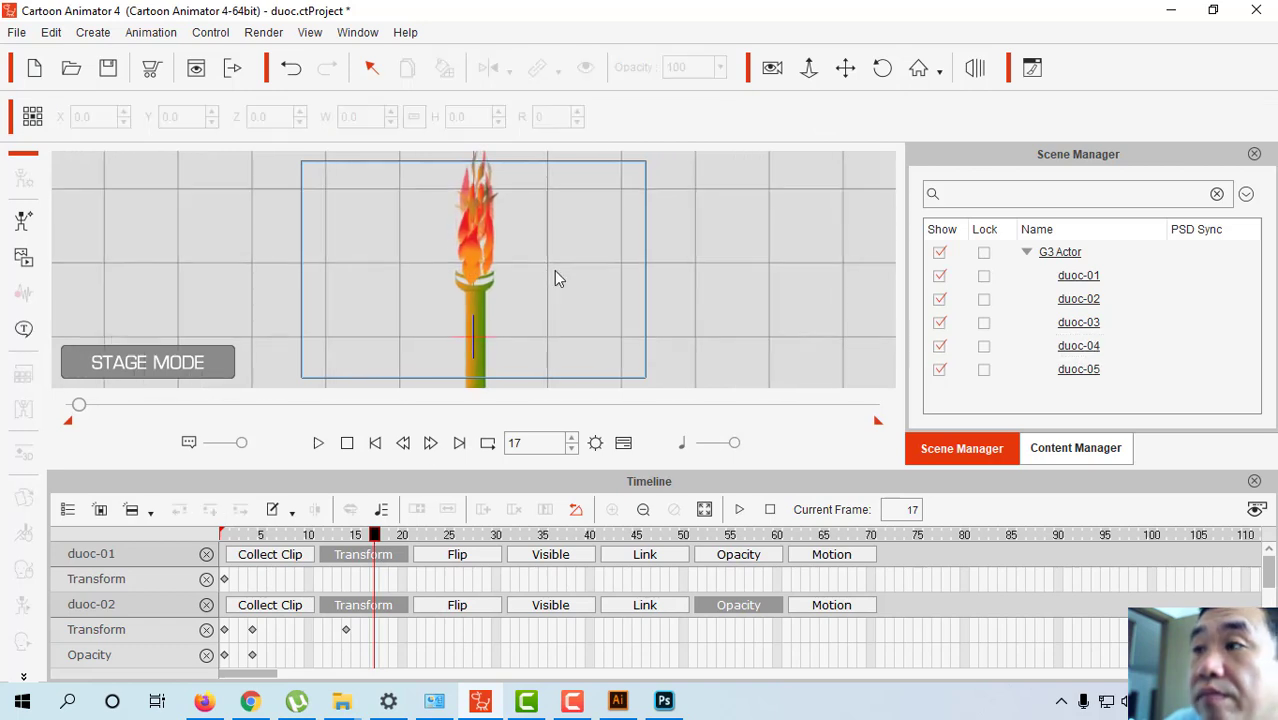
pyautogui.click(1082, 345)
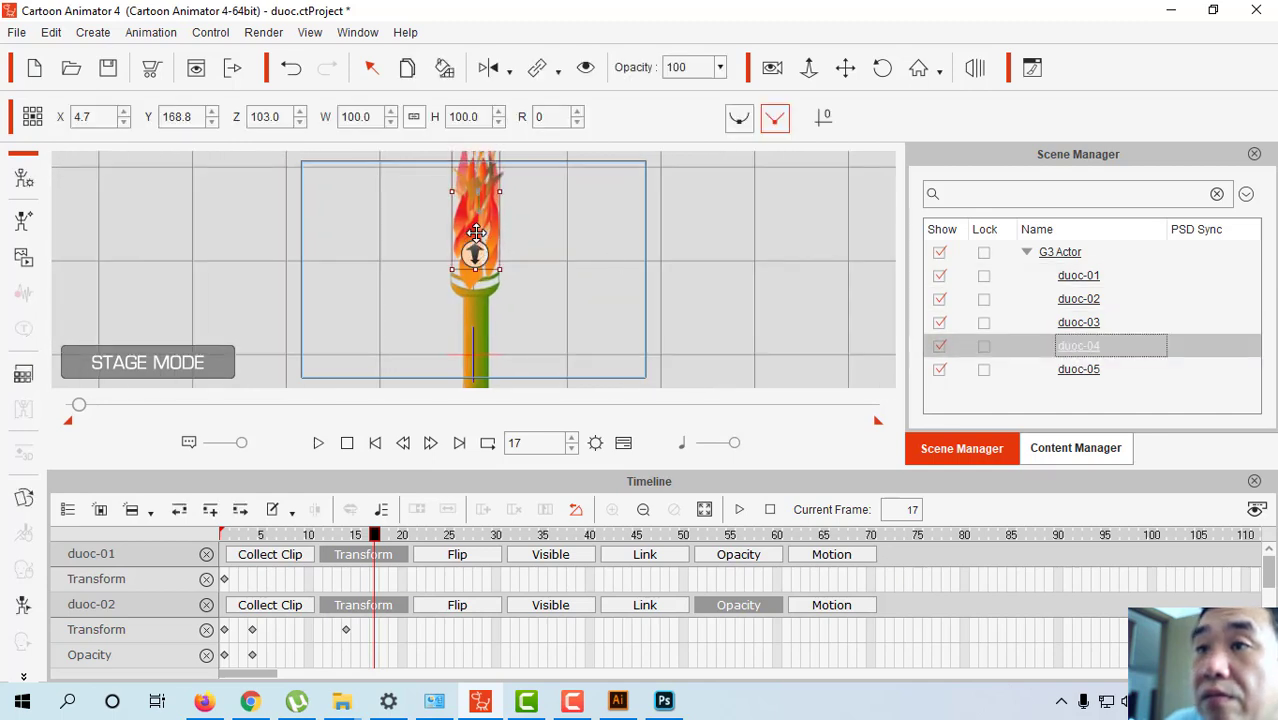
pyautogui.moveTo(476, 232); pyautogui.dragTo(526, 331)
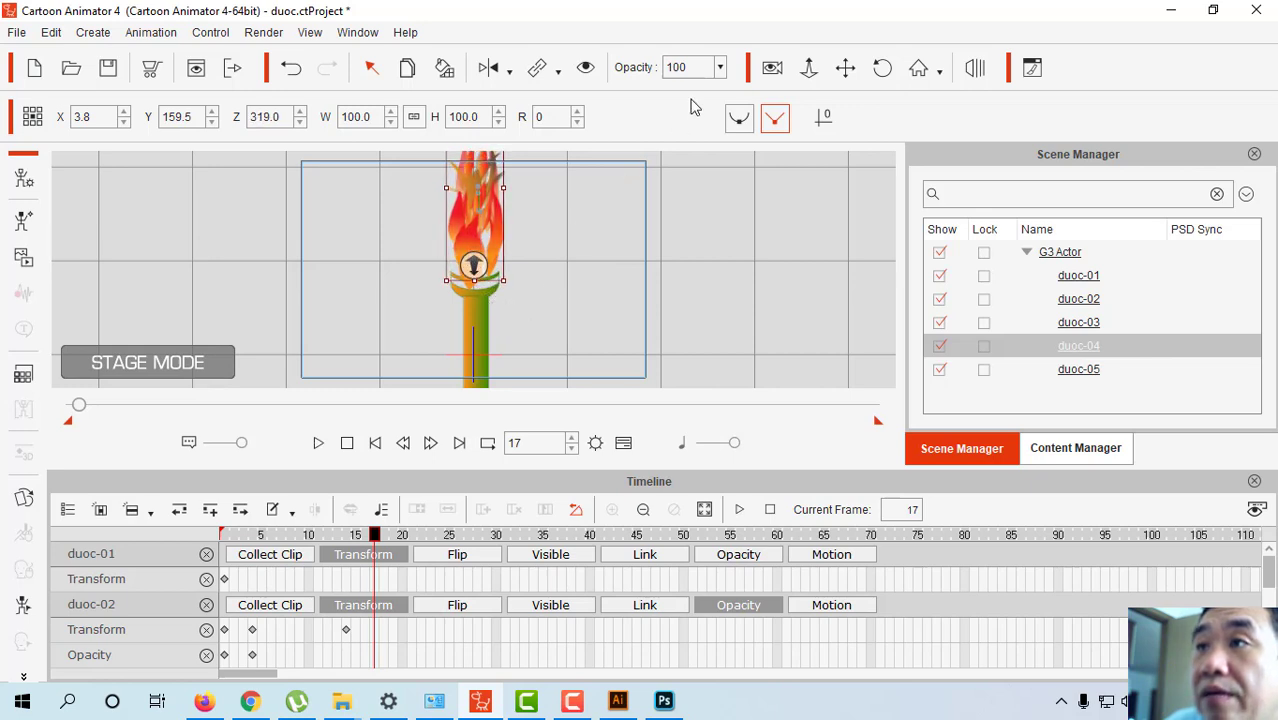
pyautogui.click(720, 68)
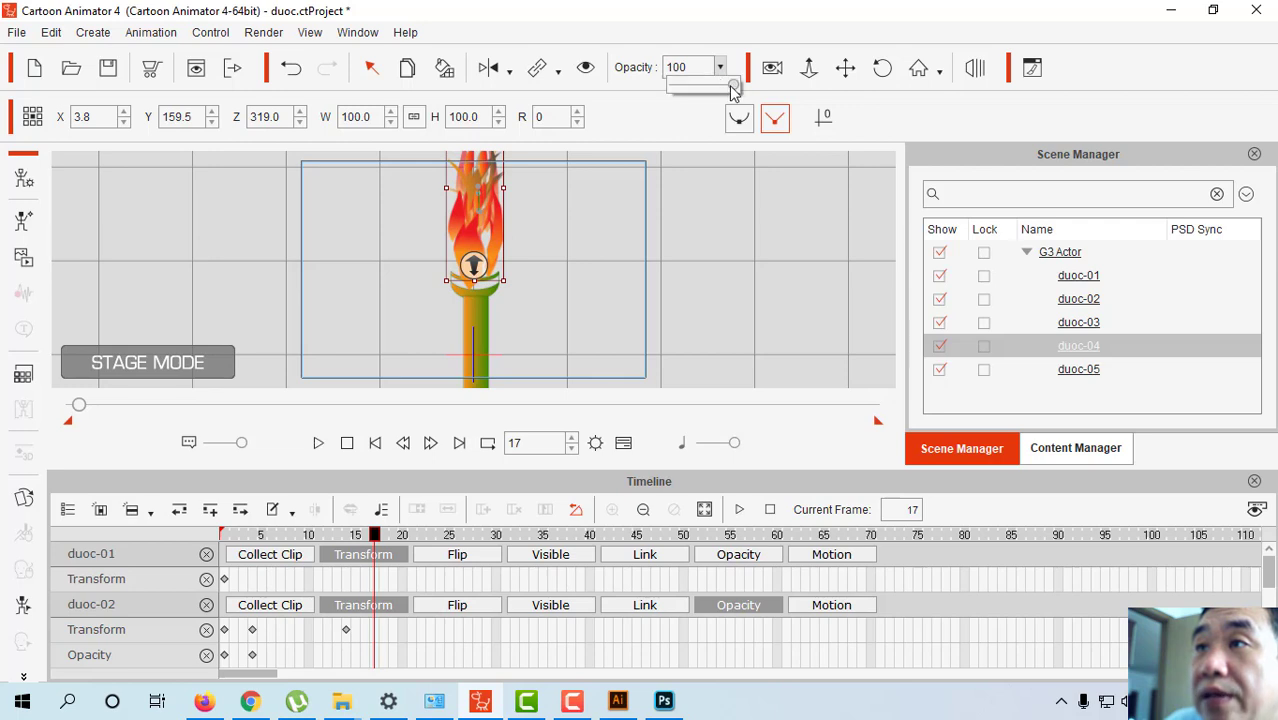
pyautogui.moveTo(733, 90); pyautogui.dragTo(718, 85)
# At frame 15, reposition the duoc-04 flame to about X 6.6, Y 156.7.
pyautogui.moveTo(380, 538); pyautogui.dragTo(360, 583)
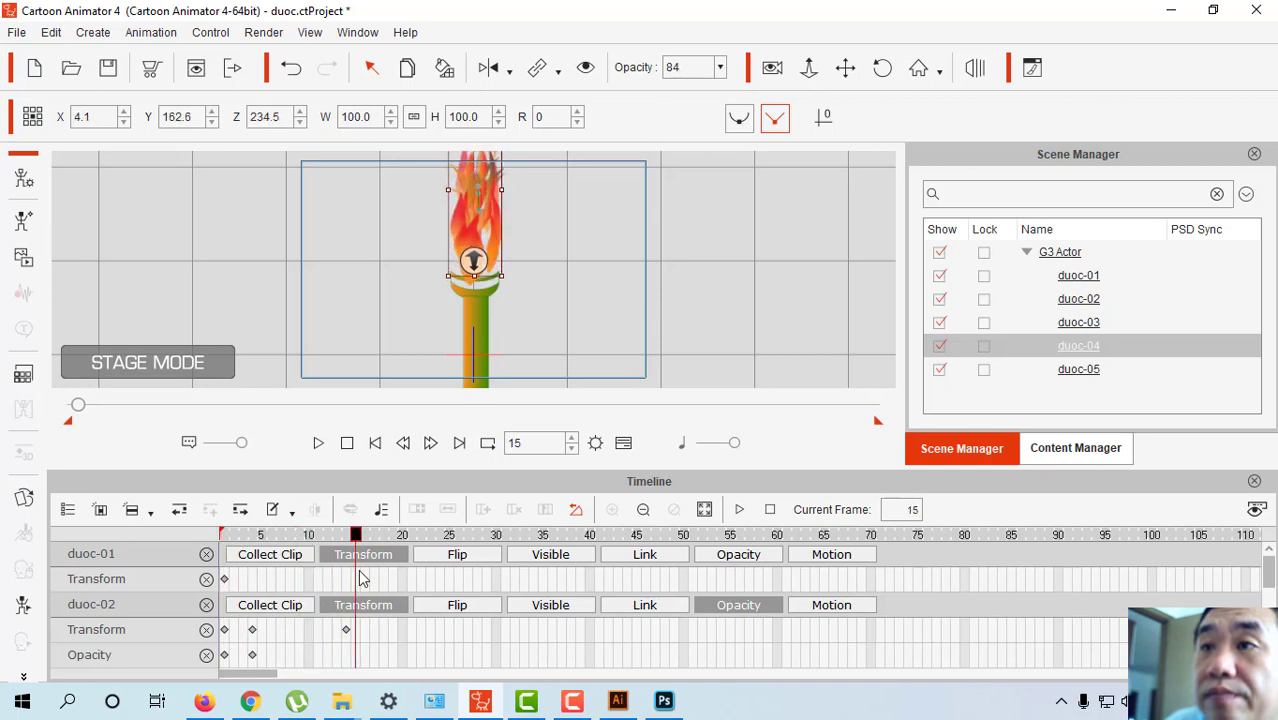
pyautogui.moveTo(473, 240); pyautogui.dragTo(475, 250)
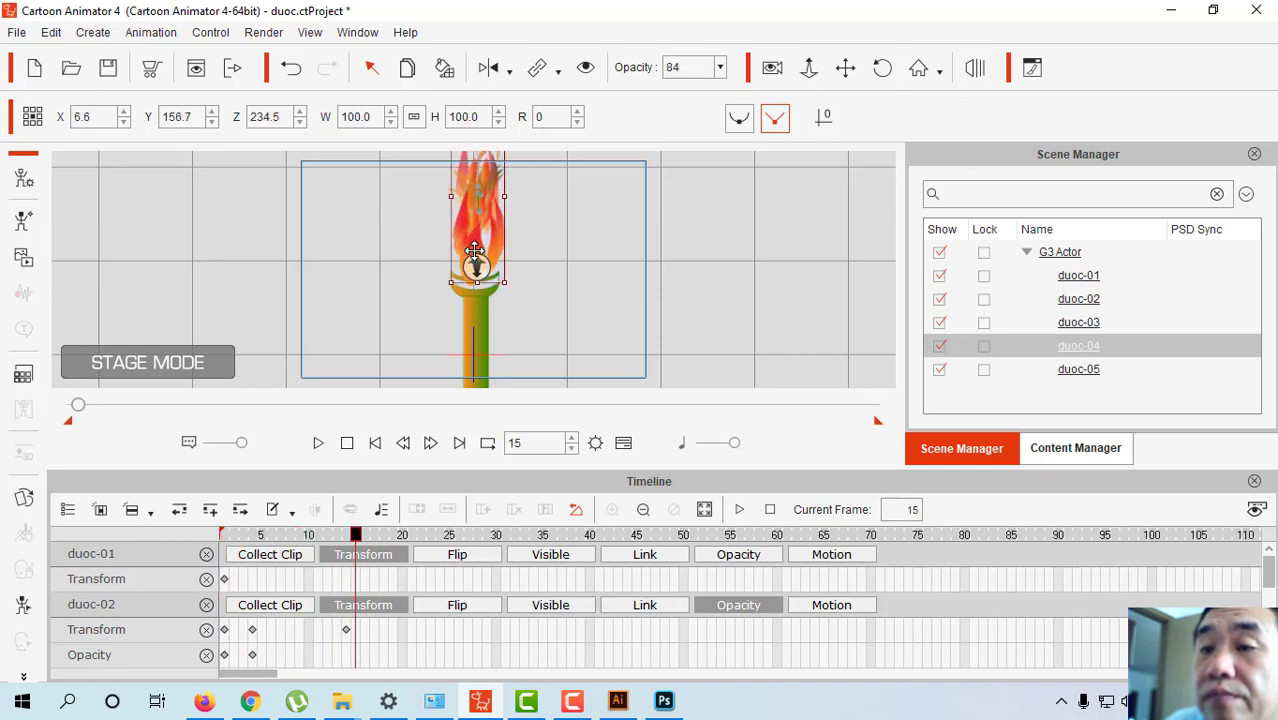
# At frame 4, squash the duoc-05 flame's height to about 74.1 and move it to about X 5.4, Y 138.4.
pyautogui.moveTo(352, 540); pyautogui.dragTo(243, 548)
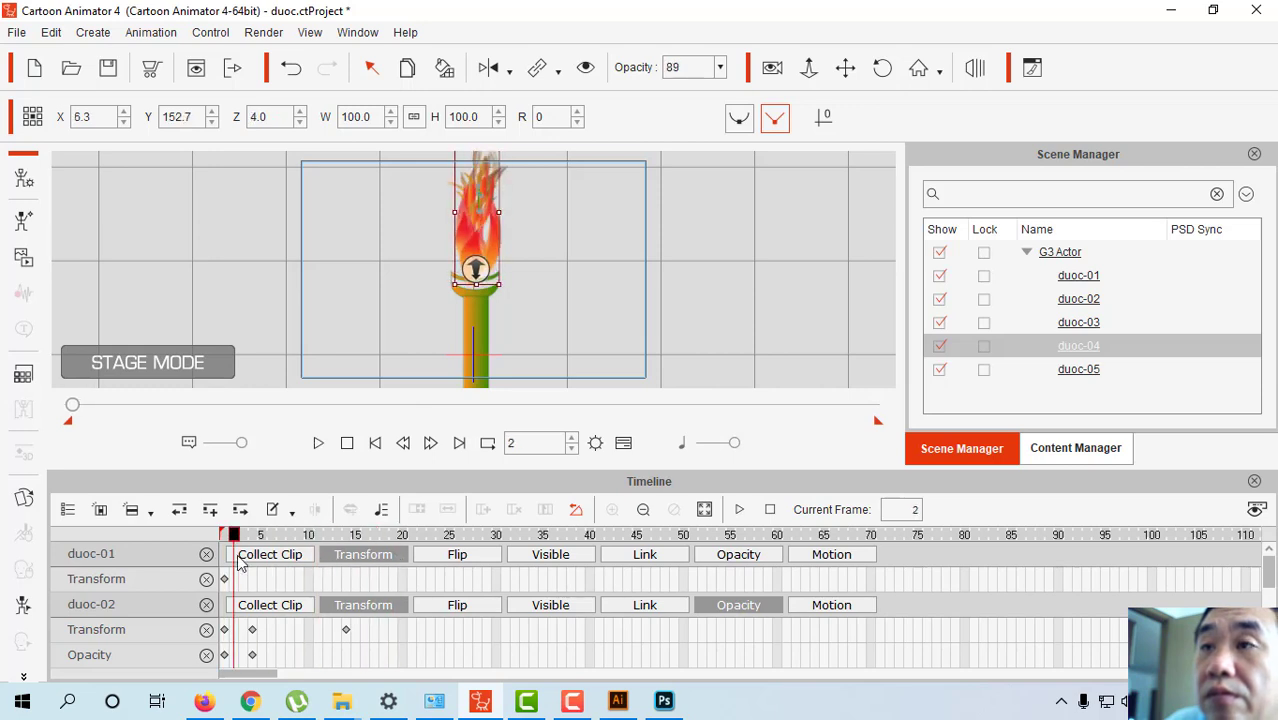
pyautogui.click(724, 298)
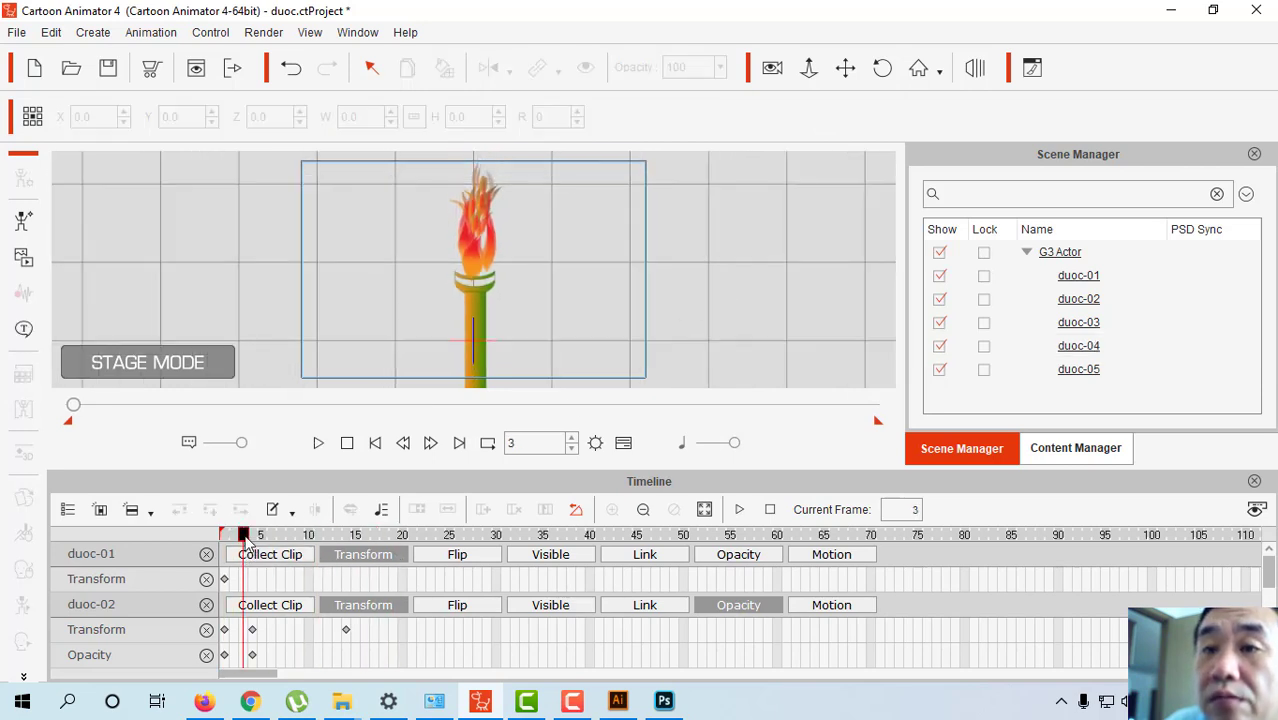
pyautogui.moveTo(243, 540)
pyautogui.mouseDown()
pyautogui.moveTo(222, 548)
pyautogui.moveTo(346, 548)
pyautogui.moveTo(252, 548)
pyautogui.mouseUp()
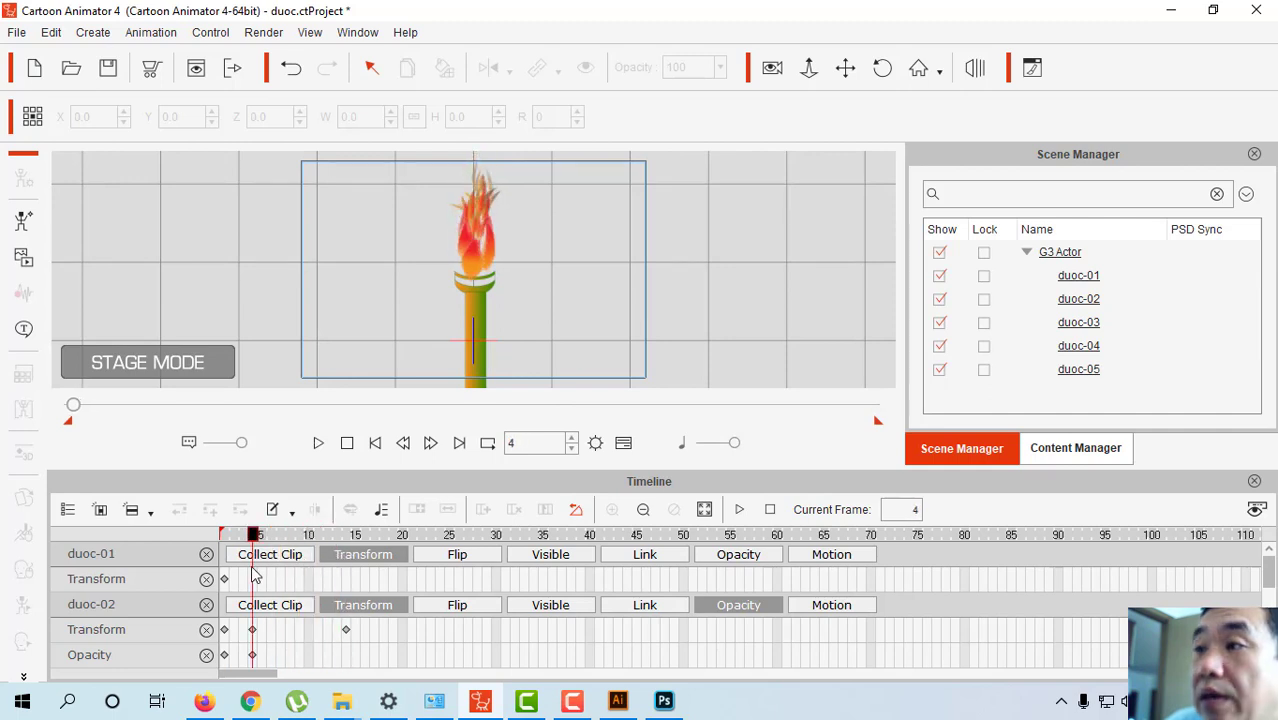
pyautogui.click(1079, 370)
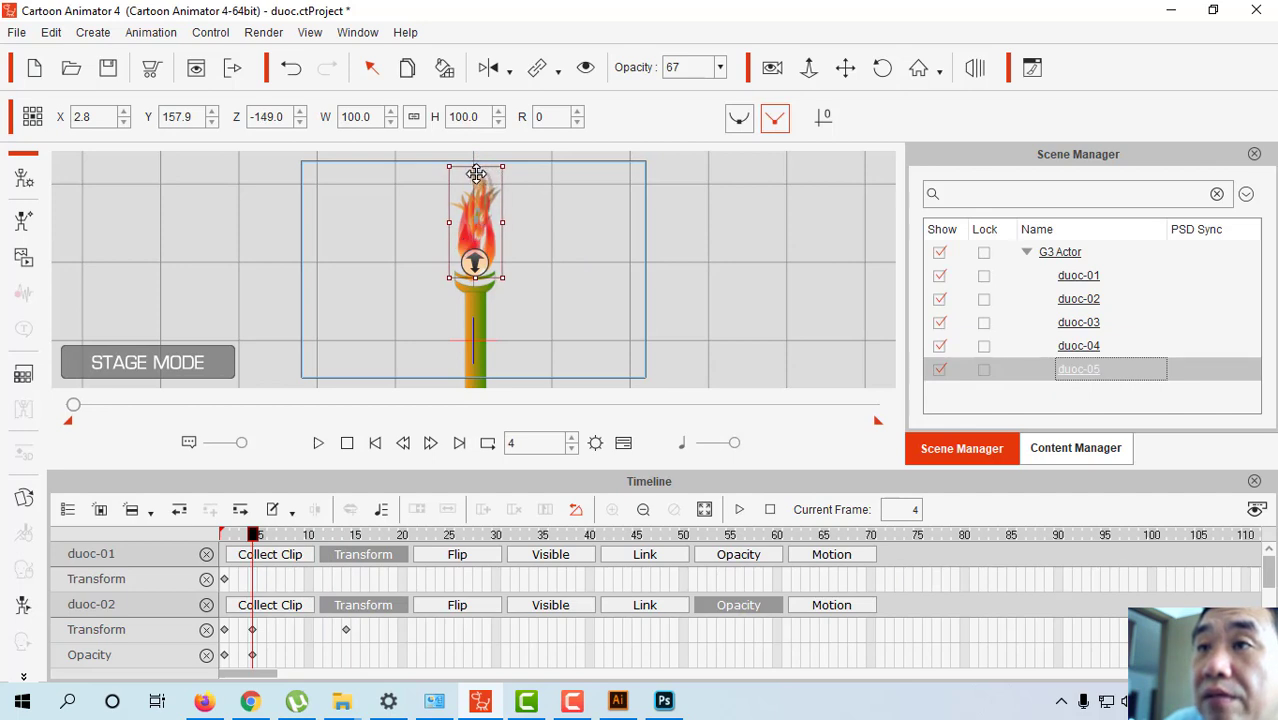
pyautogui.moveTo(476, 167); pyautogui.dragTo(476, 181)
pyautogui.moveTo(484, 221); pyautogui.dragTo(486, 230)
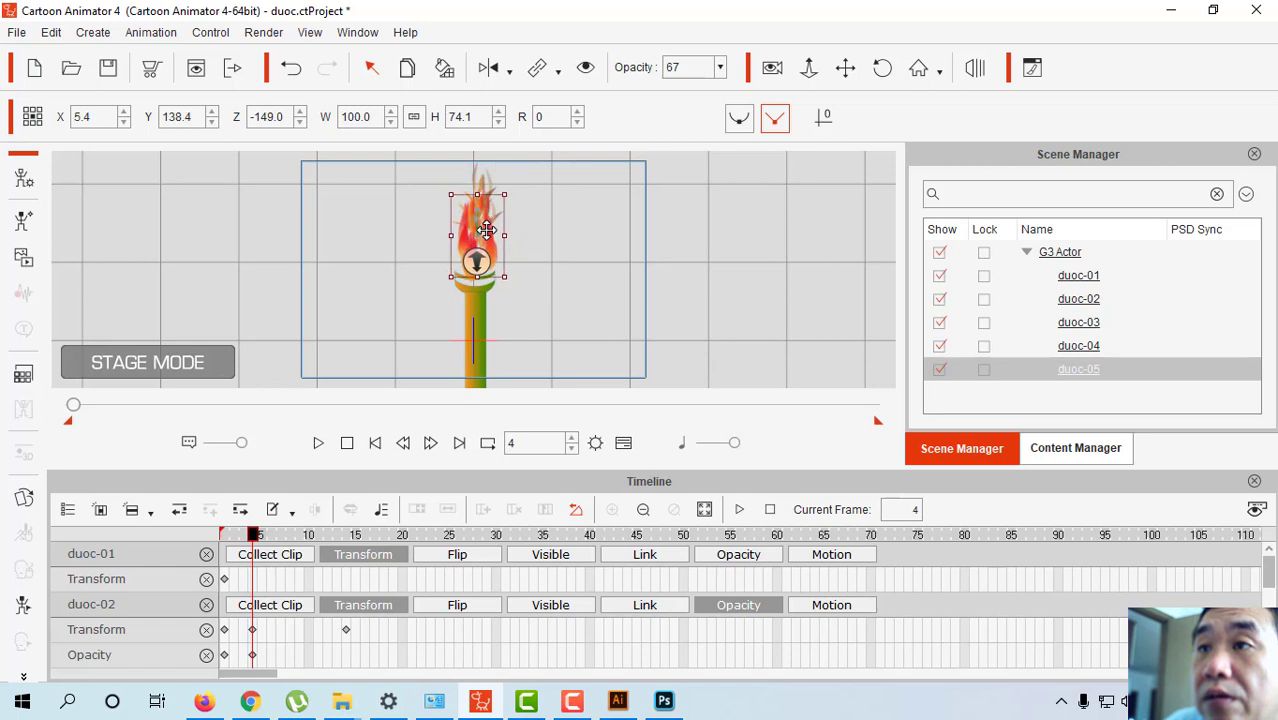
# At frame 4, raise the duoc-05 flame's opacity to 100 and set the duoc-03 flame's depth to about Z 82.5.
pyautogui.click(720, 67)
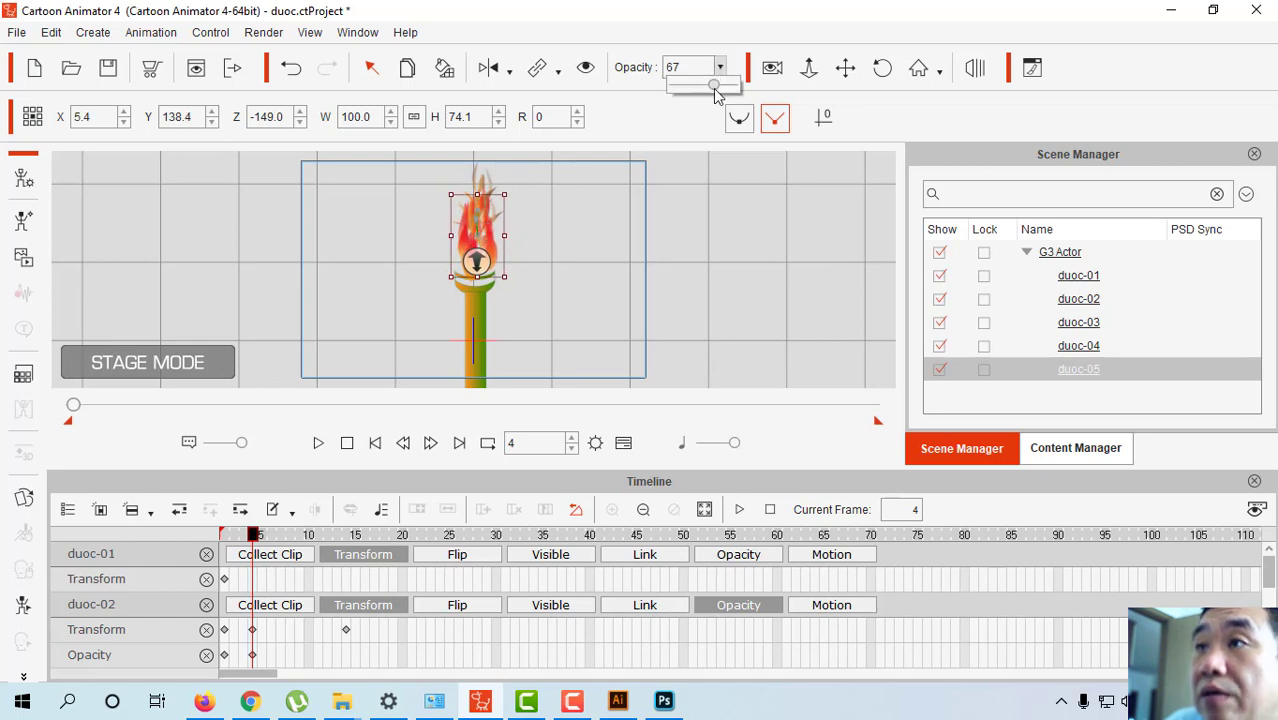
pyautogui.moveTo(714, 85); pyautogui.dragTo(740, 85)
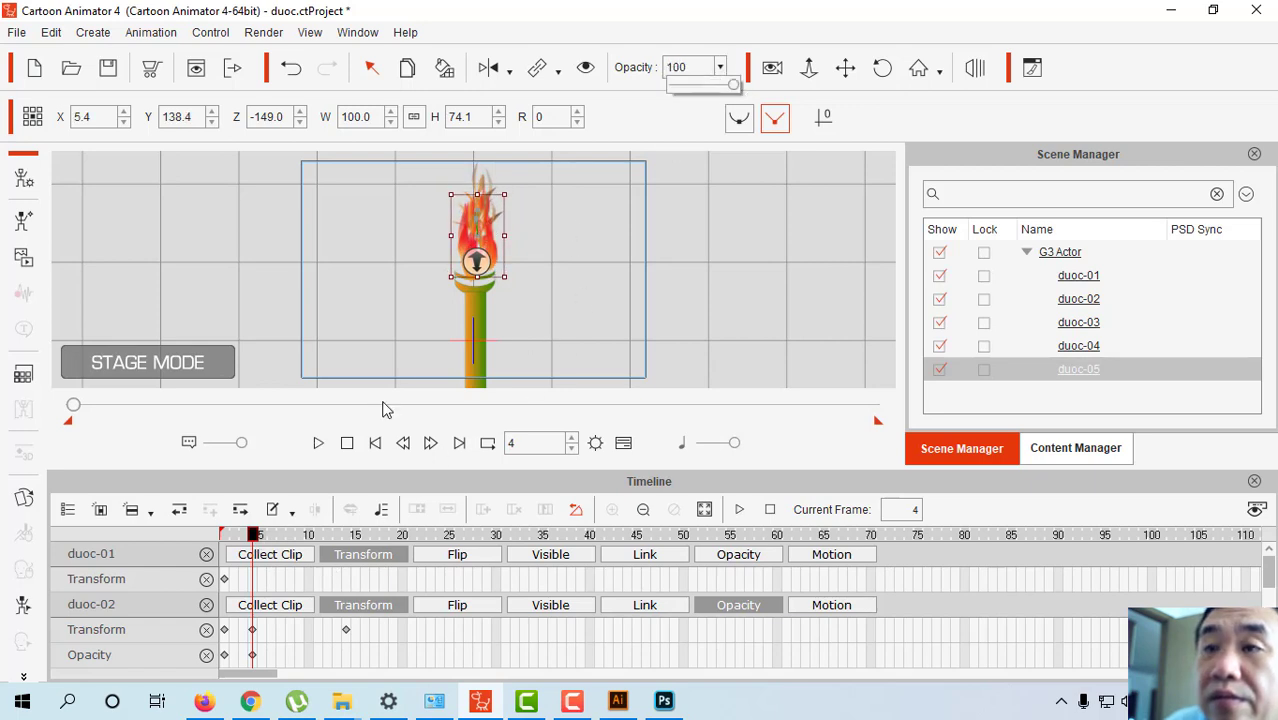
pyautogui.click(477, 262)
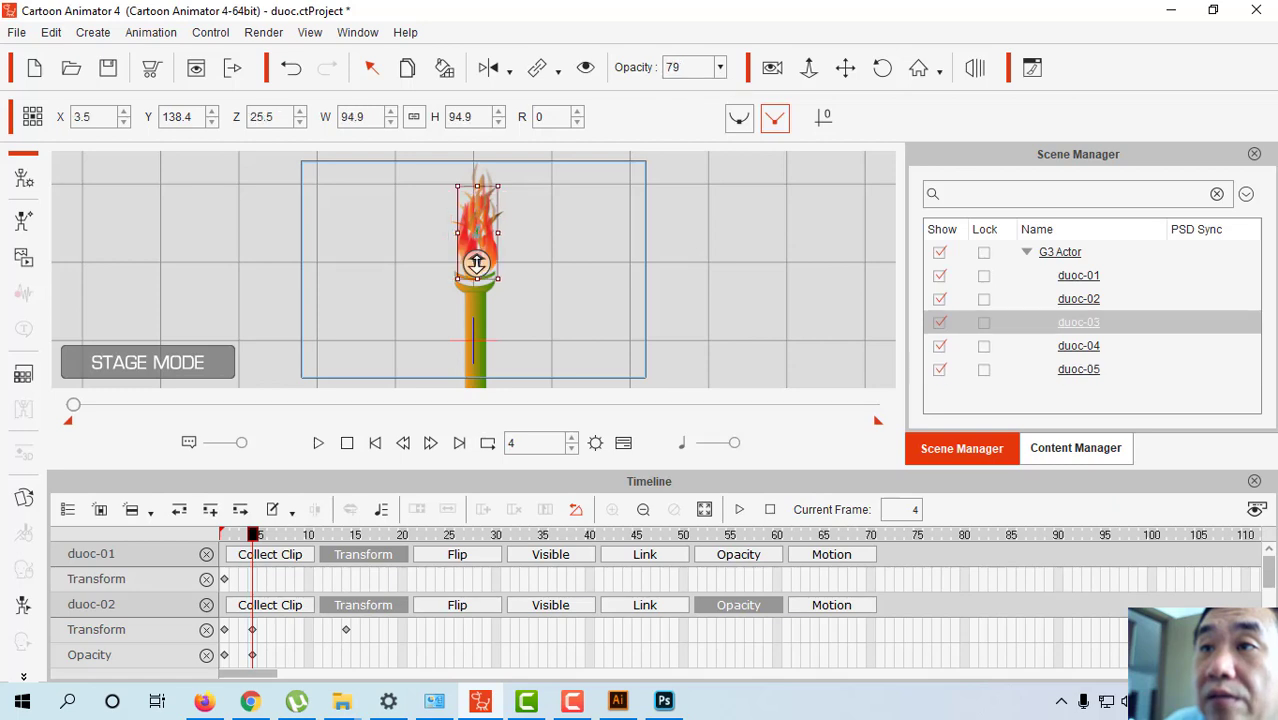
pyautogui.moveTo(477, 262); pyautogui.dragTo(484, 282)
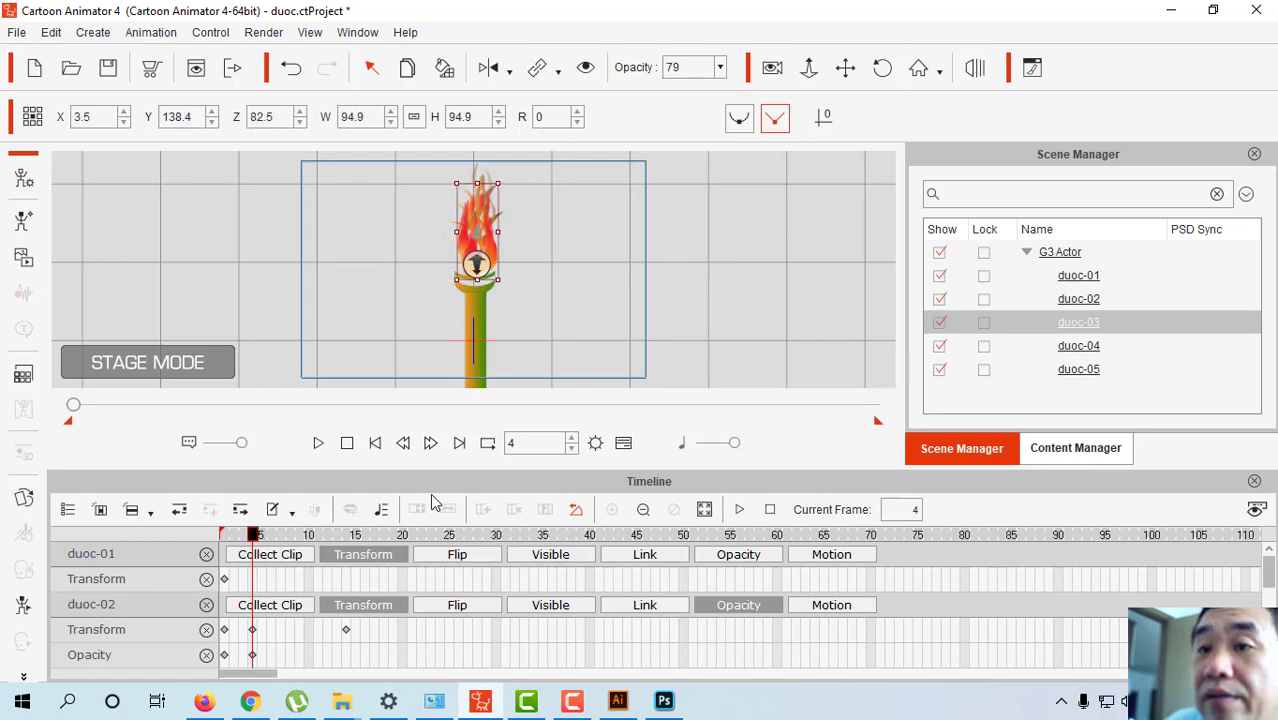
# At frame 14, lower the duoc-02 flame to about Y 166.5.
pyautogui.moveTo(253, 540); pyautogui.dragTo(348, 580)
pyautogui.click(345, 630)
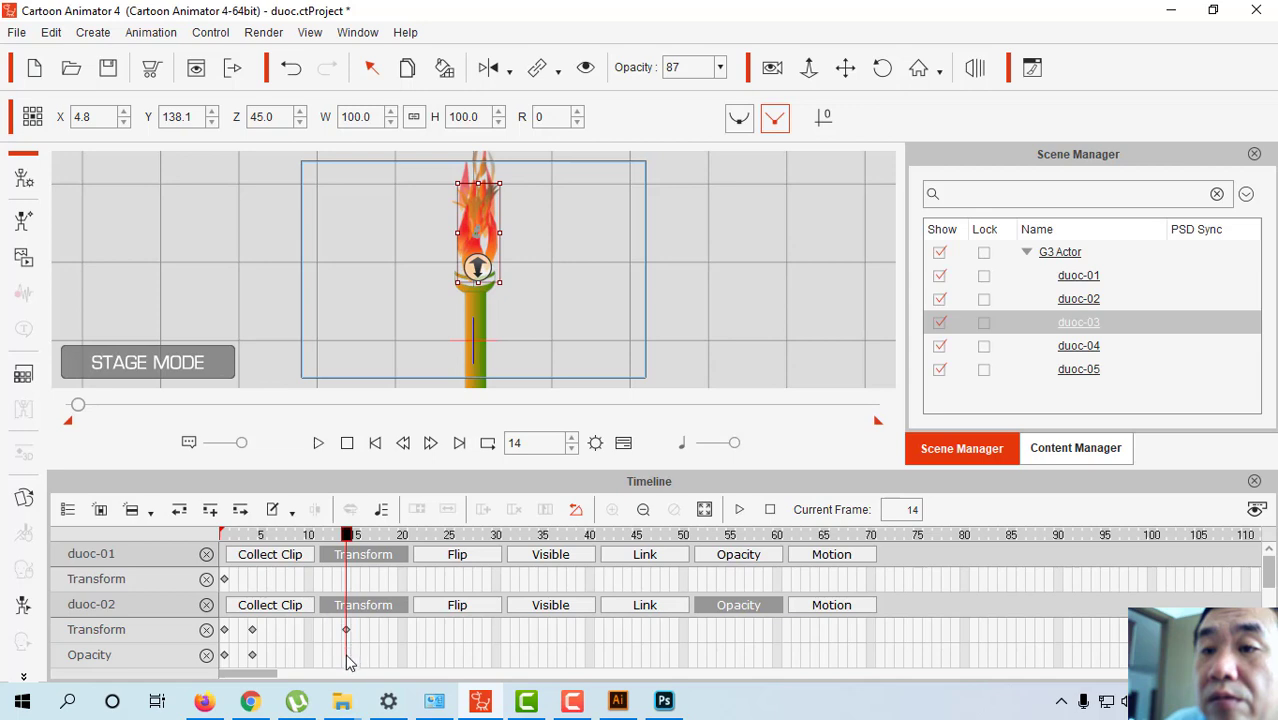
pyautogui.click(348, 658)
pyautogui.scroll(-5, 352, 655)
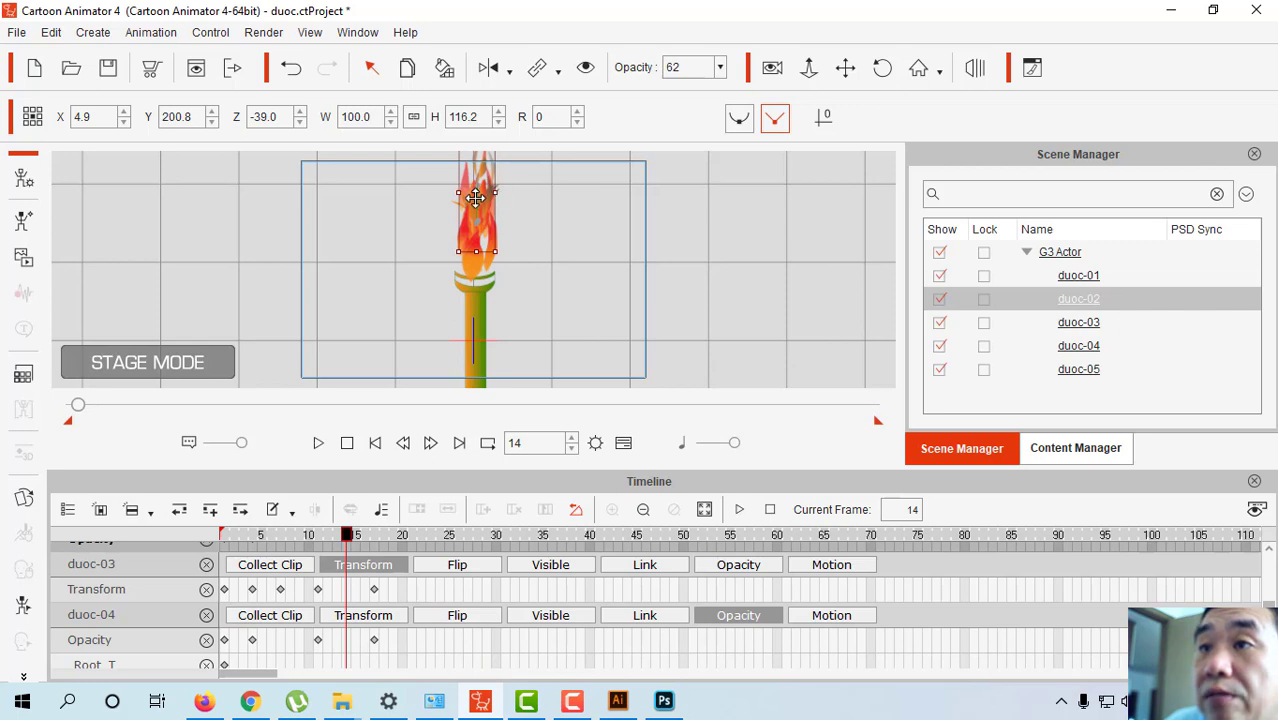
pyautogui.moveTo(476, 197); pyautogui.dragTo(476, 216)
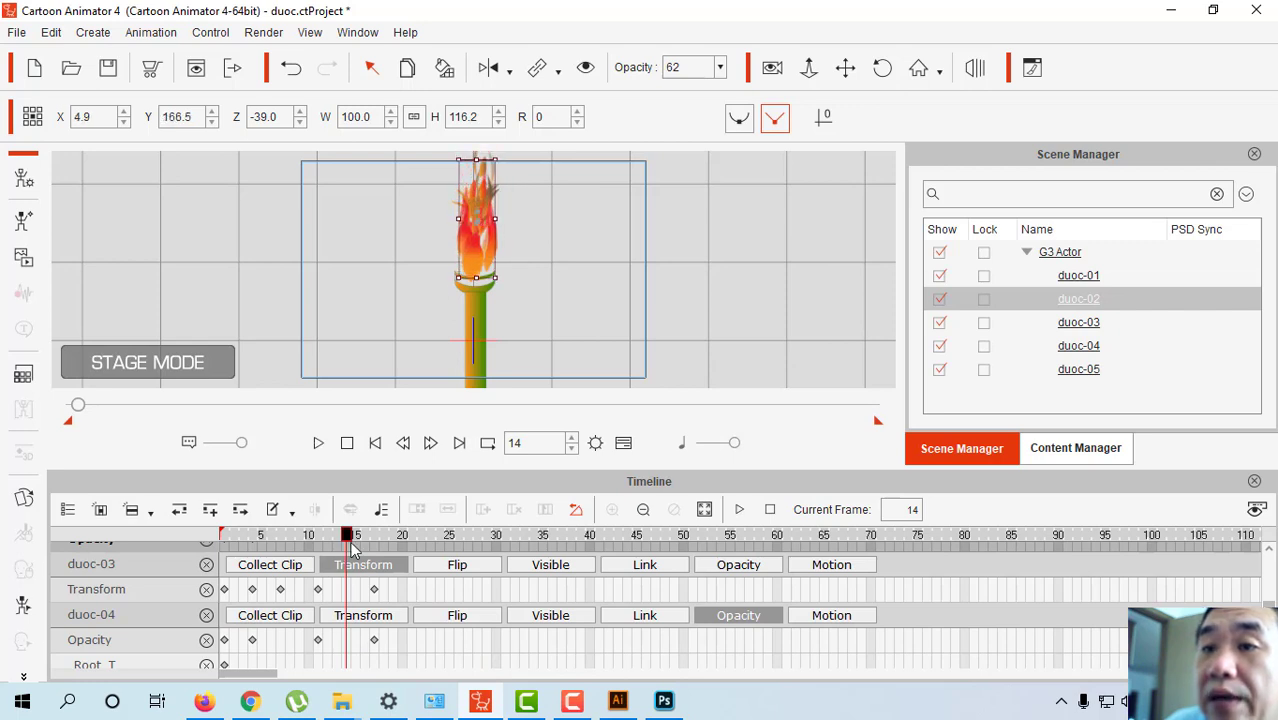
# Lower the duoc-02 flame to about Y 155.4 at frame 17 and raise it to about Y 171.4 at frame 20.
pyautogui.moveTo(350, 541); pyautogui.dragTo(377, 543)
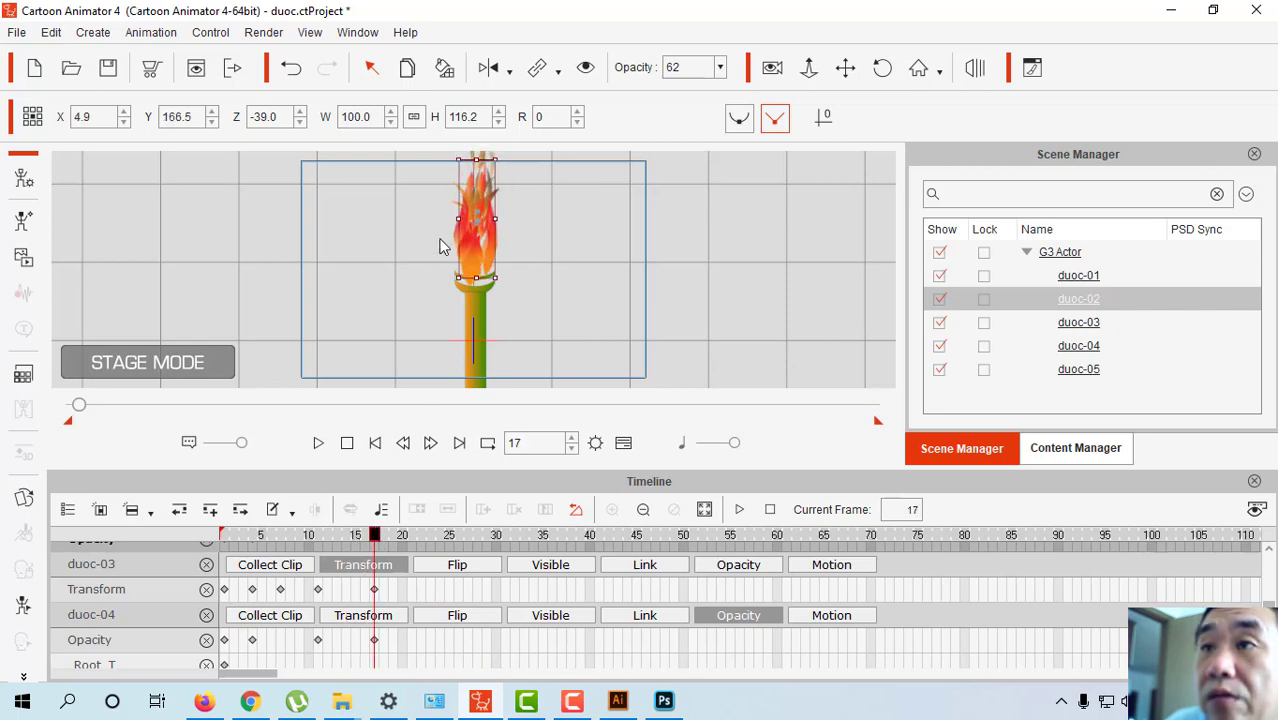
pyautogui.moveTo(477, 216); pyautogui.dragTo(477, 224)
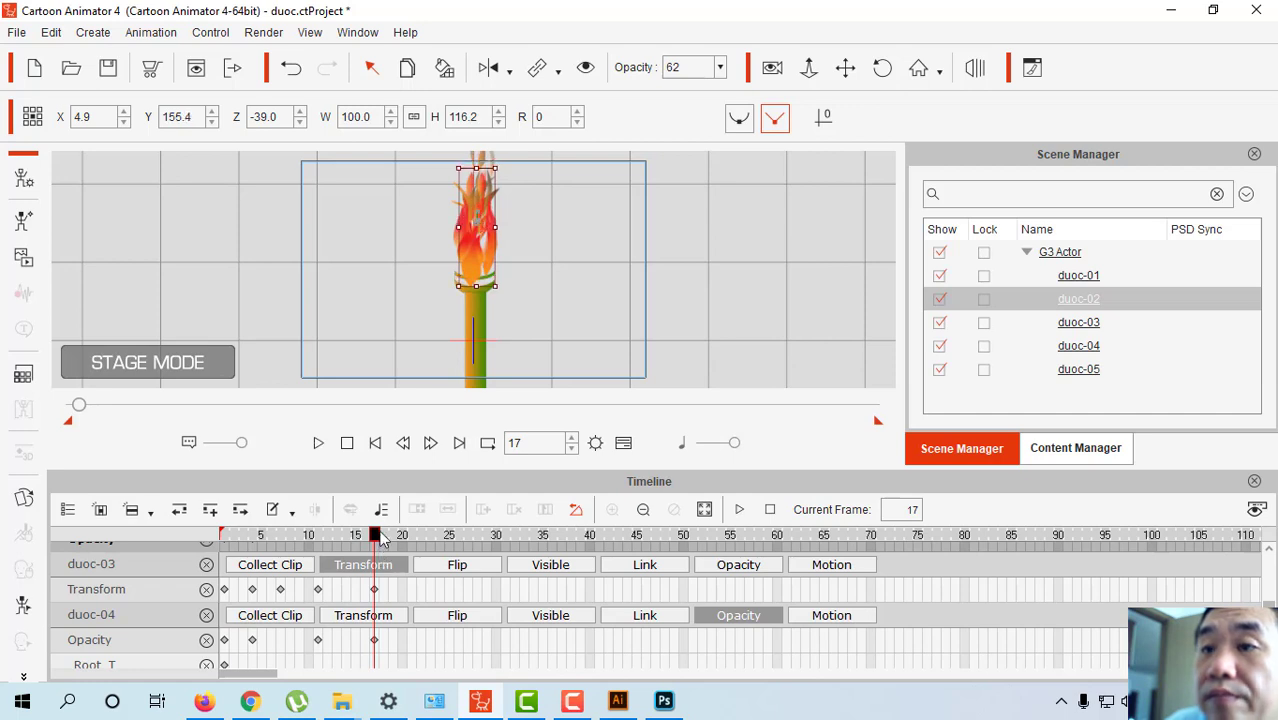
pyautogui.moveTo(378, 539); pyautogui.dragTo(403, 539)
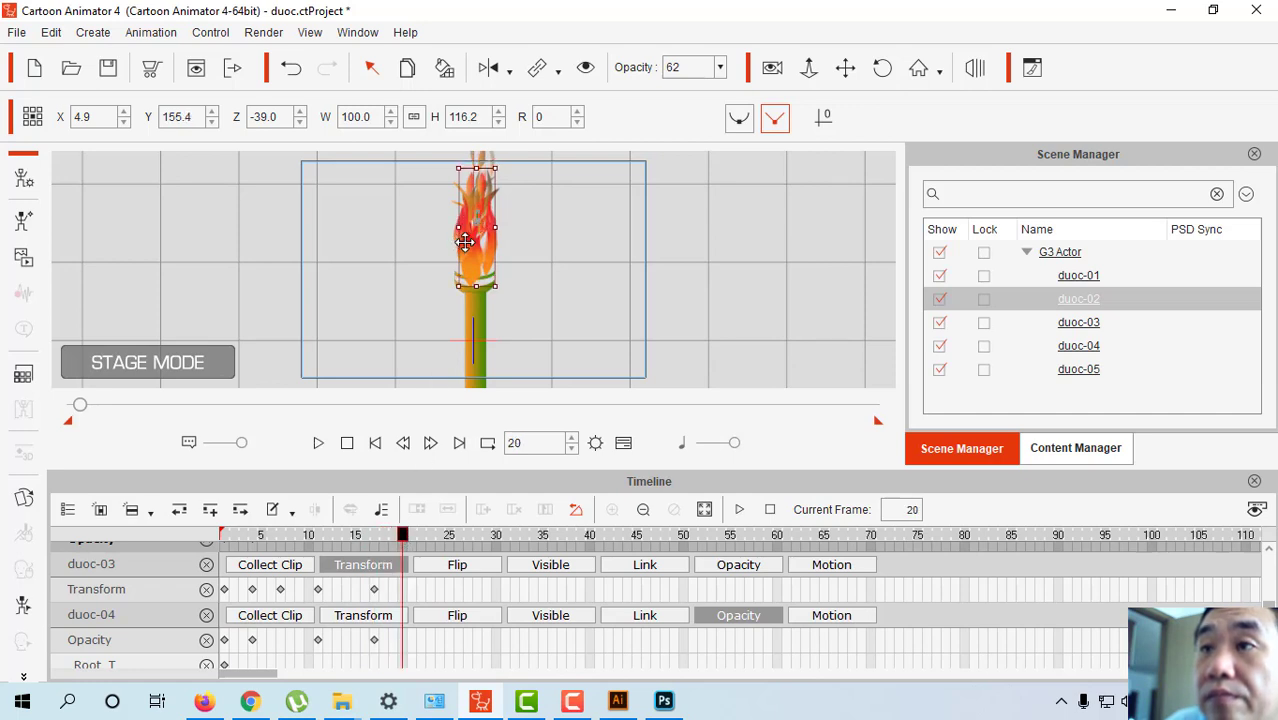
pyautogui.moveTo(465, 242); pyautogui.dragTo(465, 230)
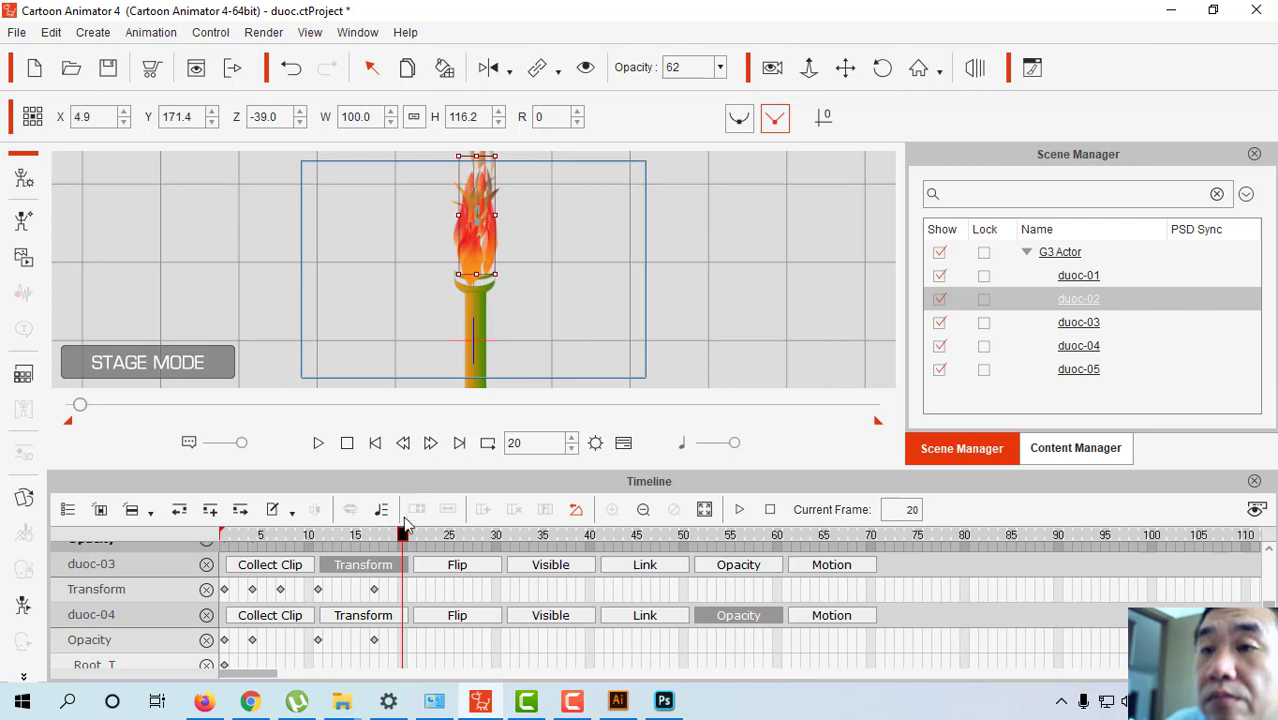
# At frame 23, set the duoc-03 flame's depth to about Z 136.0 and reduce its opacity to 29.
pyautogui.moveTo(404, 539); pyautogui.dragTo(432, 539)
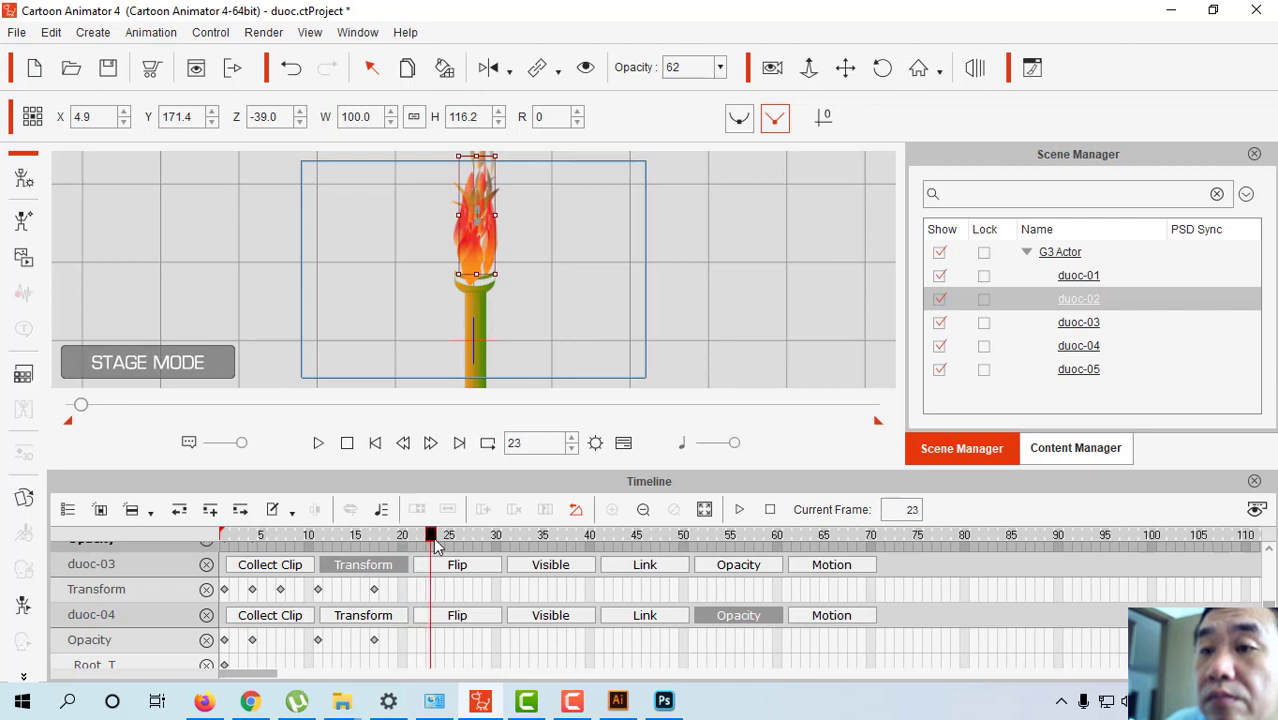
pyautogui.click(1080, 322)
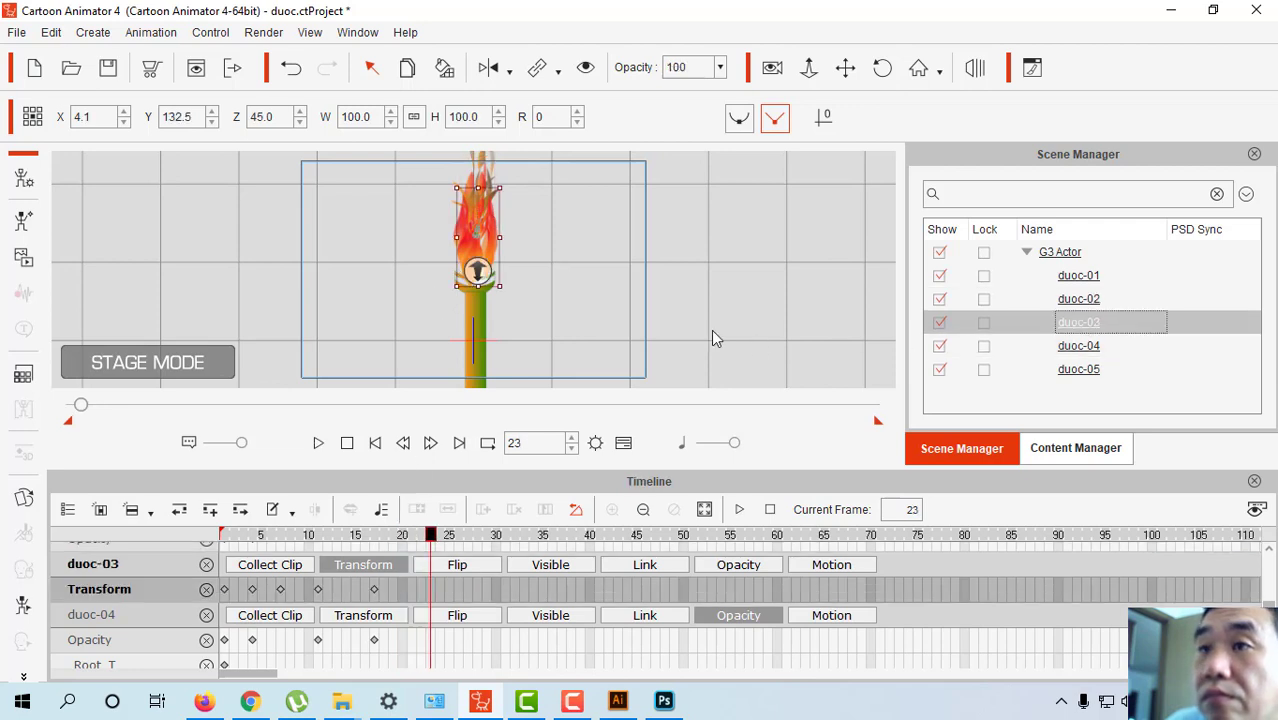
pyautogui.moveTo(473, 242); pyautogui.dragTo(480, 268)
pyautogui.click(483, 274)
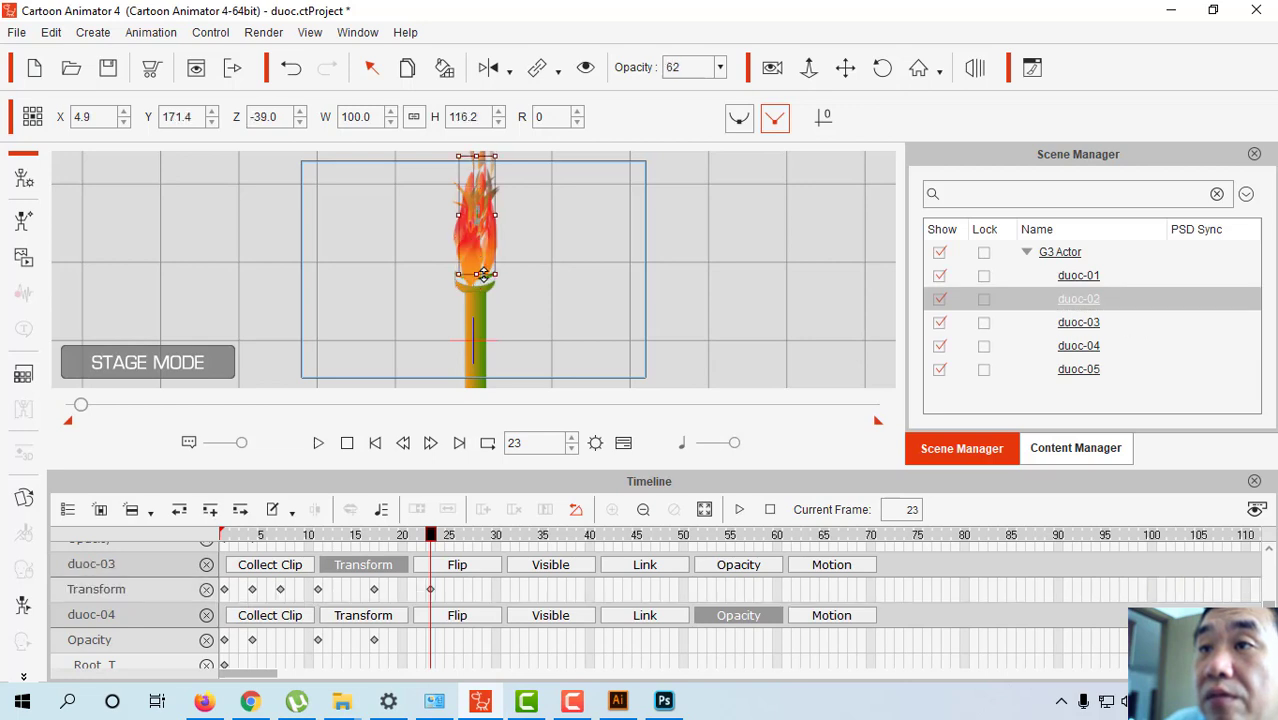
pyautogui.click(1078, 322)
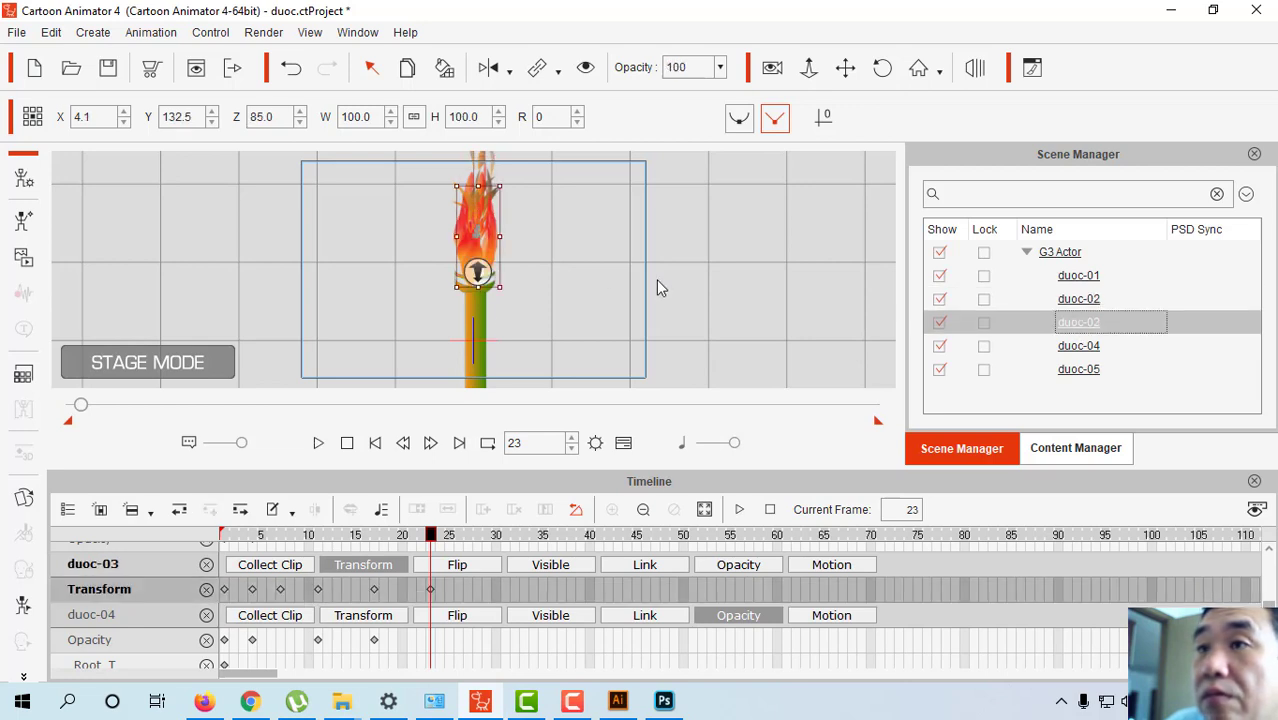
pyautogui.moveTo(479, 271); pyautogui.dragTo(479, 288)
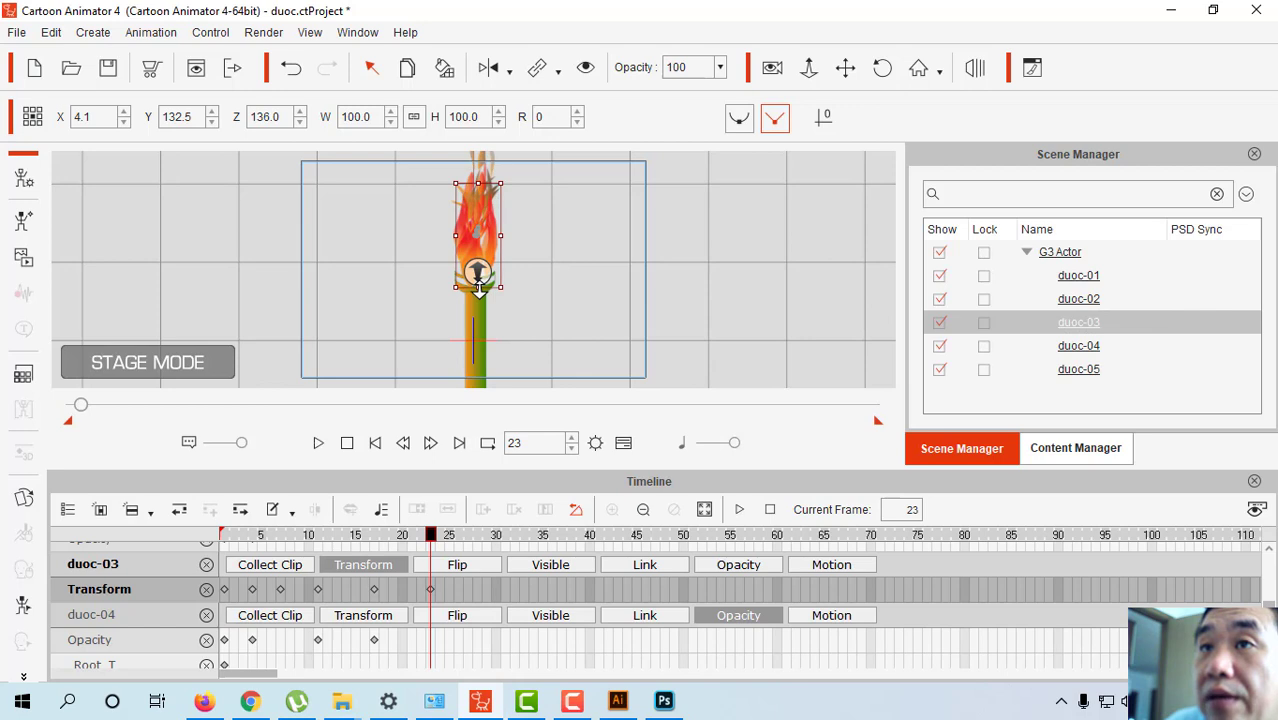
pyautogui.click(726, 70)
pyautogui.moveTo(736, 88); pyautogui.dragTo(697, 91)
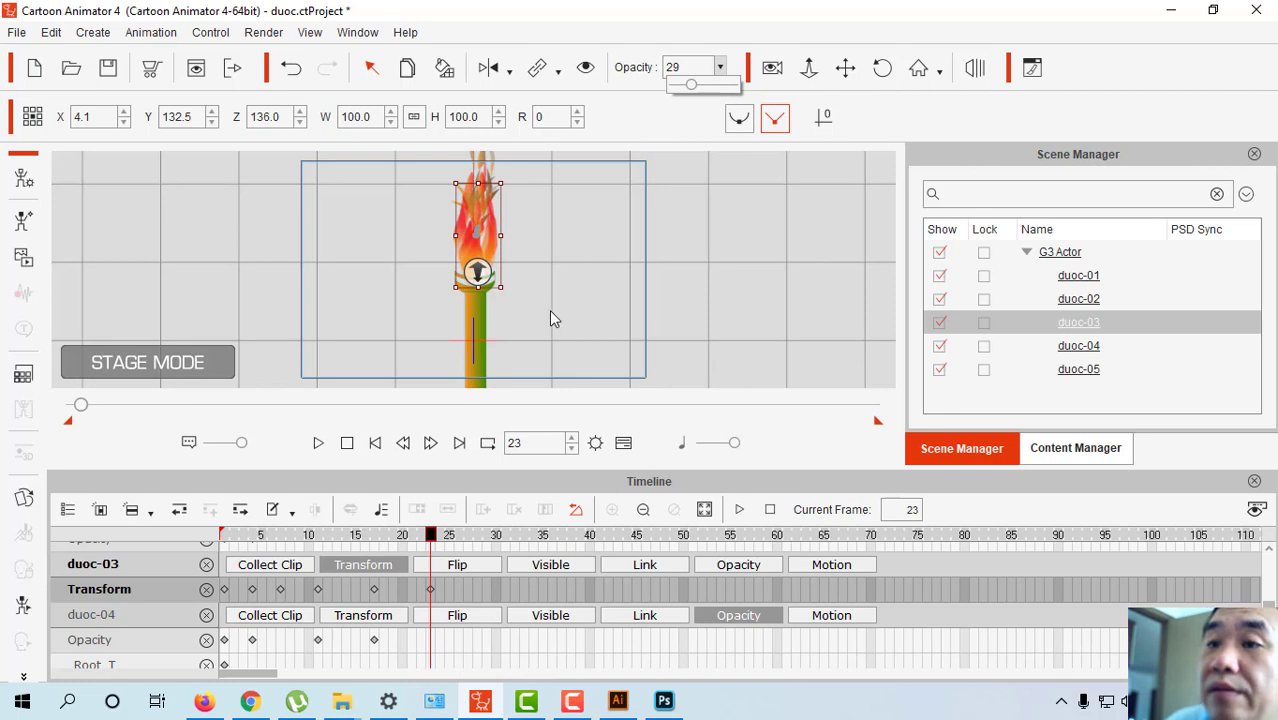
# At frame 23, shift the duoc-05 flame's depth to about Z -111.0 and move it to about X 5.3, Y 166.9.
pyautogui.click(1070, 370)
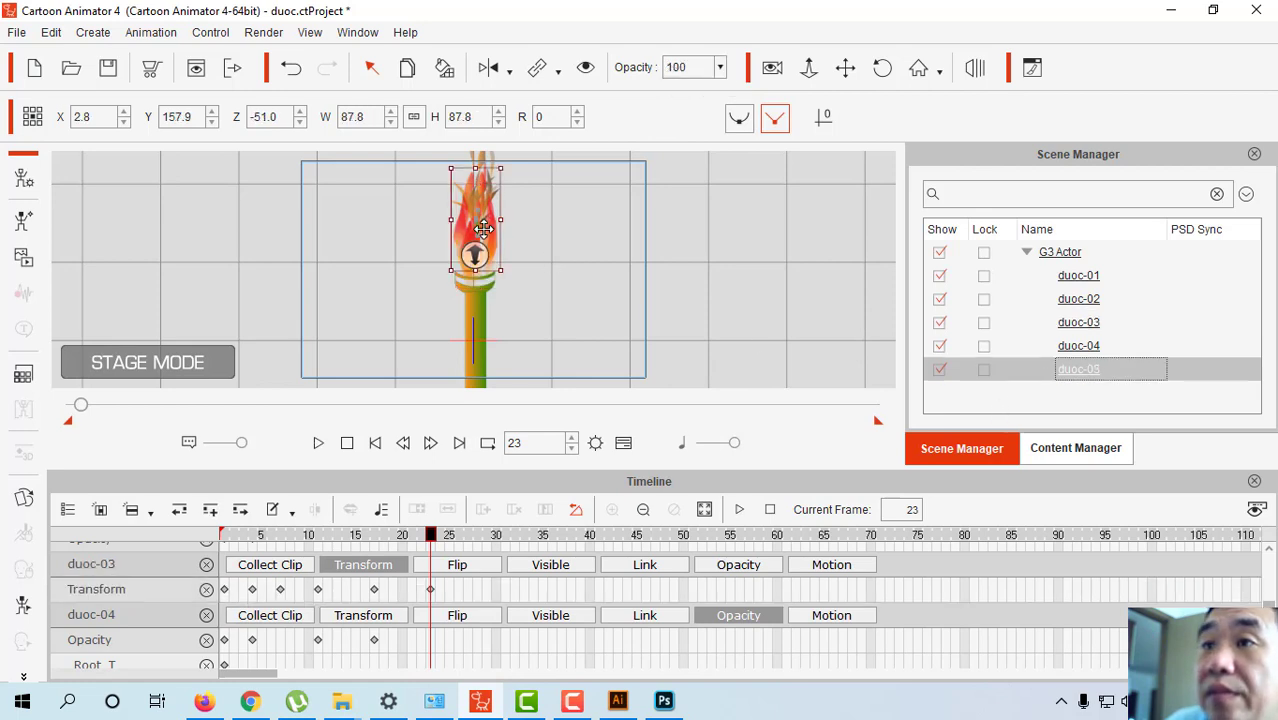
pyautogui.moveTo(475, 253); pyautogui.dragTo(481, 216)
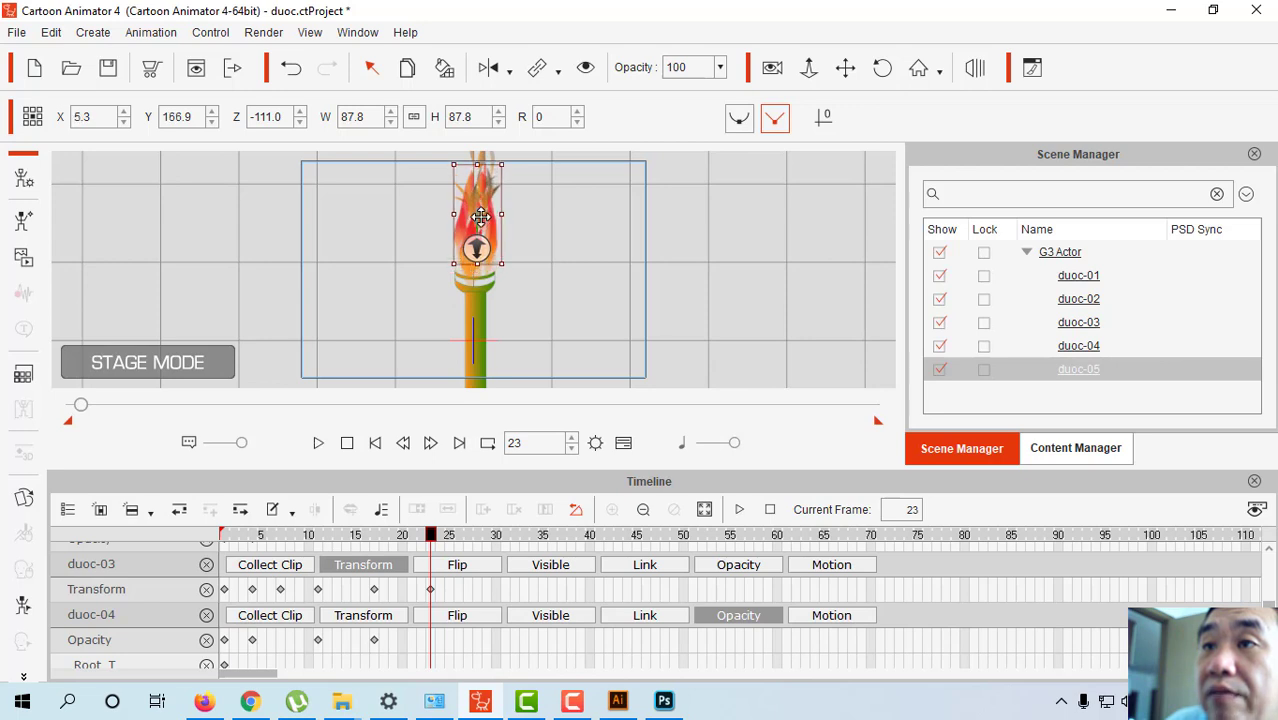
pyautogui.click(674, 227)
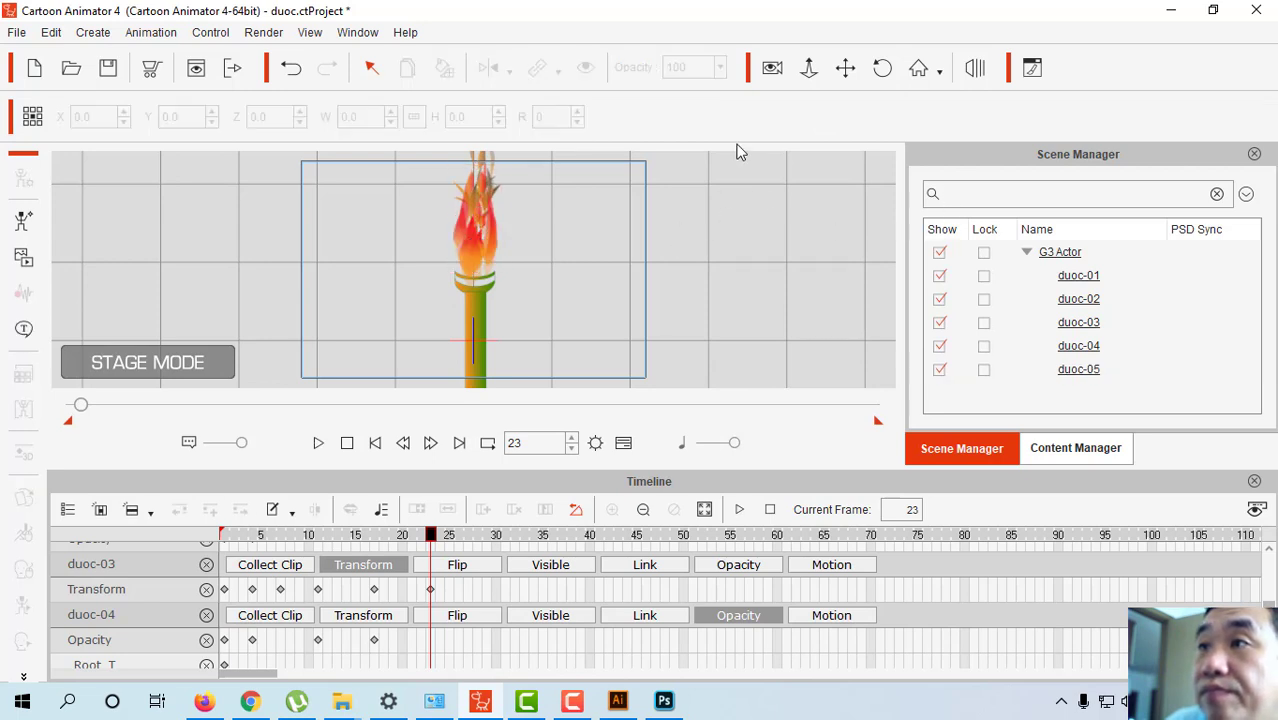
# At frame 23, stretch the duoc-05 flame's height to about 129.1 and reposition it to about X -3.6, Y 197.5.
pyautogui.click(809, 68)
pyautogui.click(845, 68)
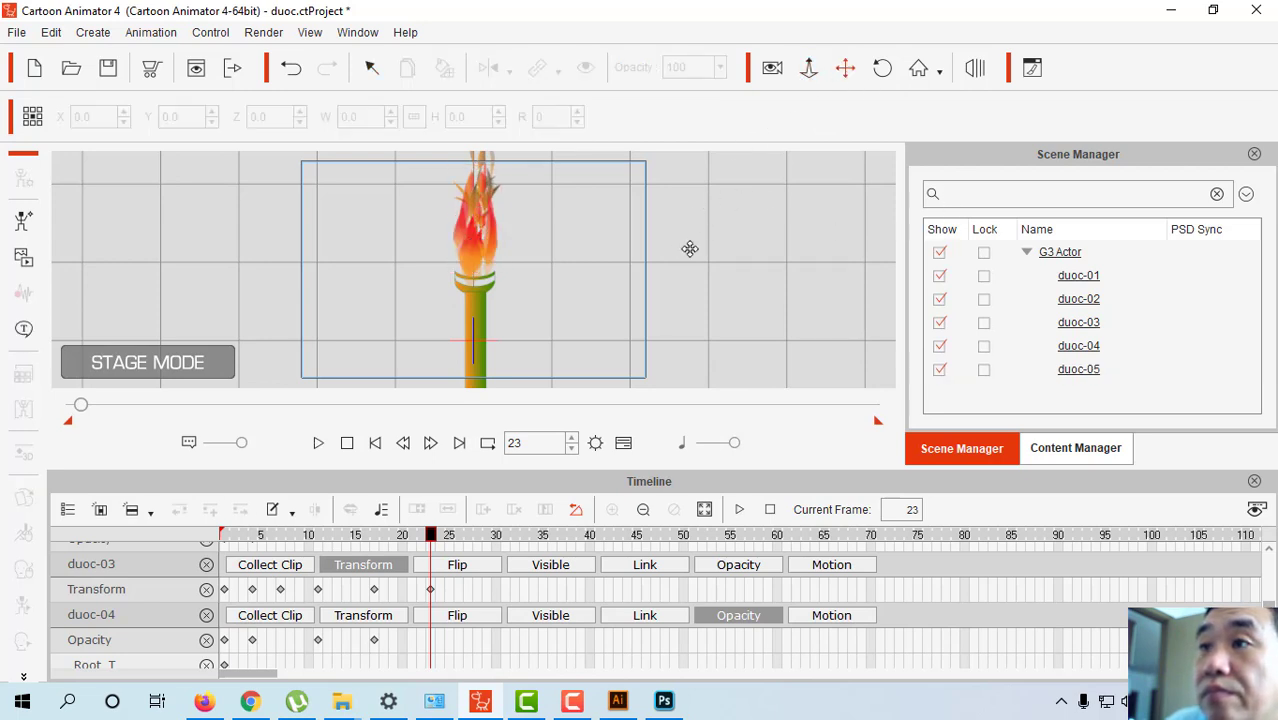
pyautogui.moveTo(690, 249); pyautogui.dragTo(688, 305)
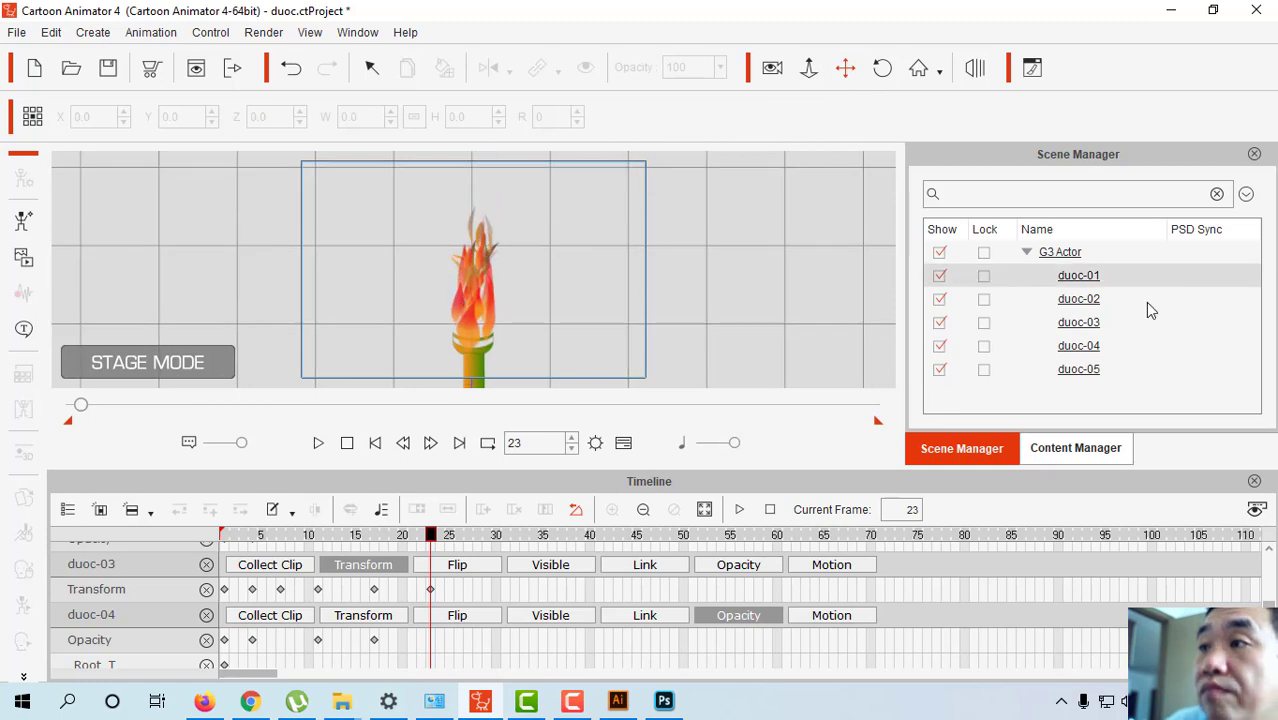
pyautogui.click(1090, 371)
pyautogui.moveTo(477, 222); pyautogui.dragTo(470, 269)
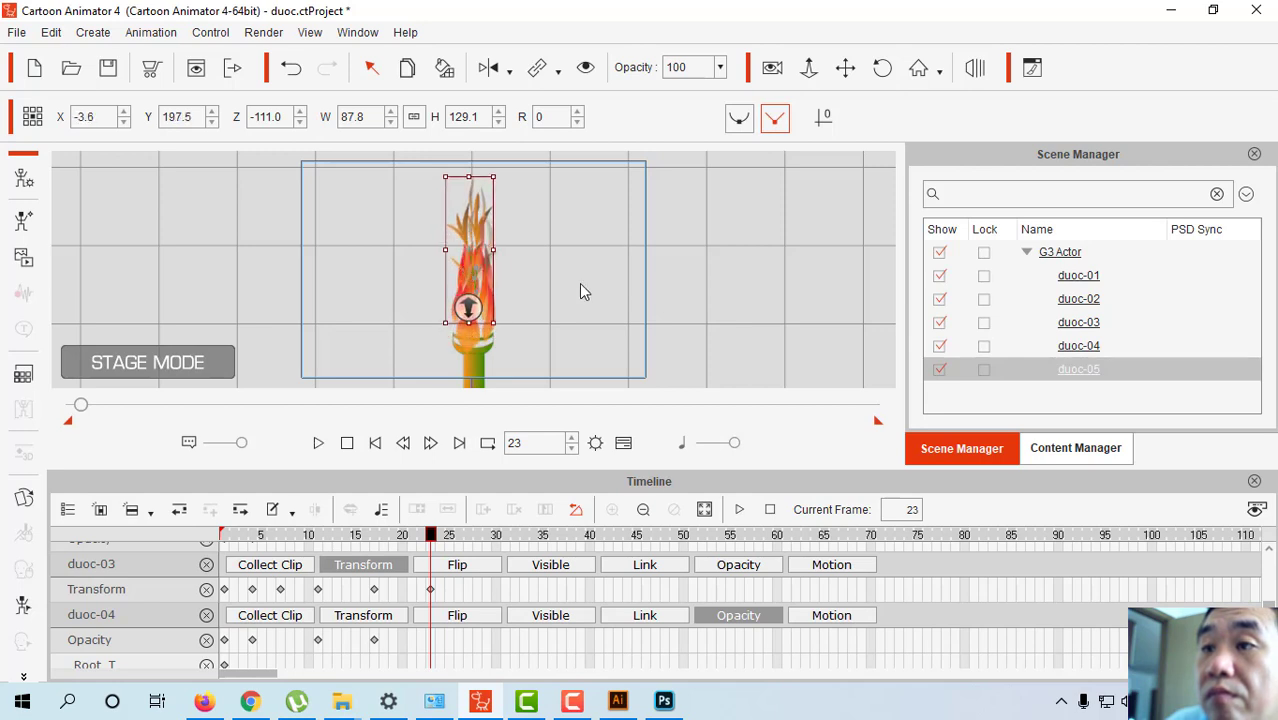
# At frame 18, stretch the duoc-03 flame's height to about 154.9 and move it to about X 2.9, Y 175.0, Z 24.5.
pyautogui.click(374, 535)
pyautogui.moveTo(352, 548); pyautogui.dragTo(388, 576)
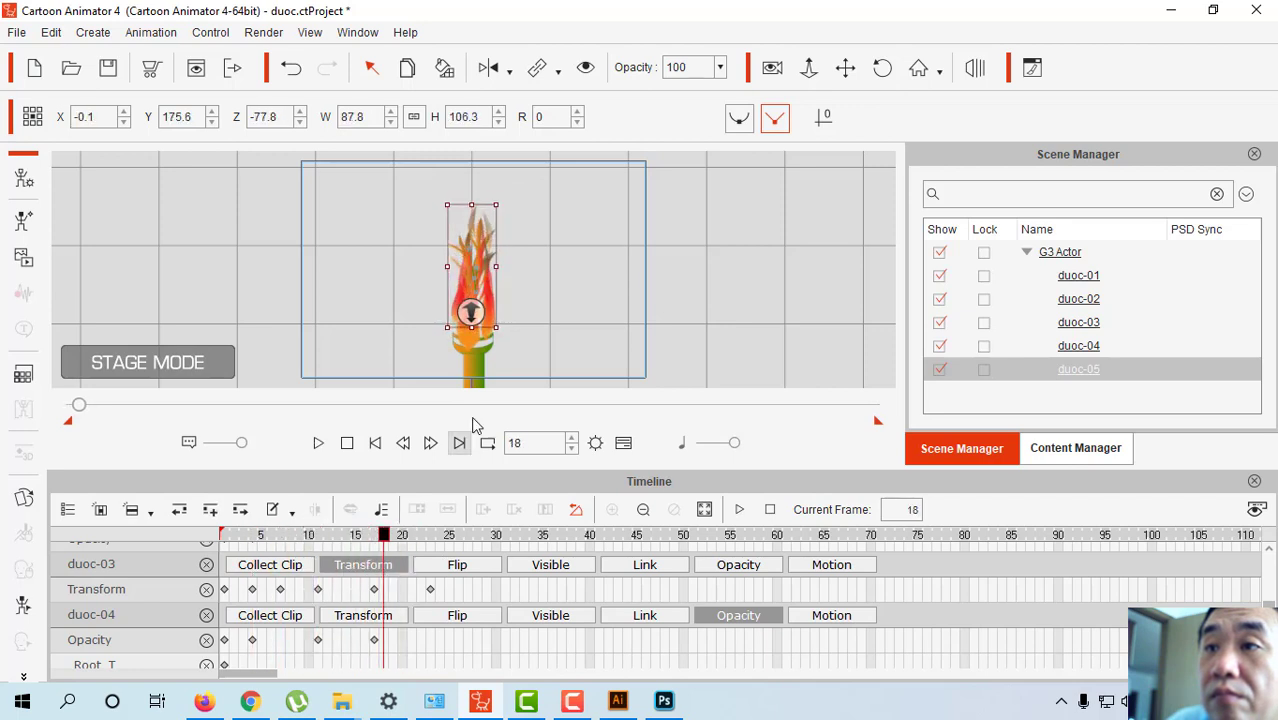
pyautogui.click(452, 354)
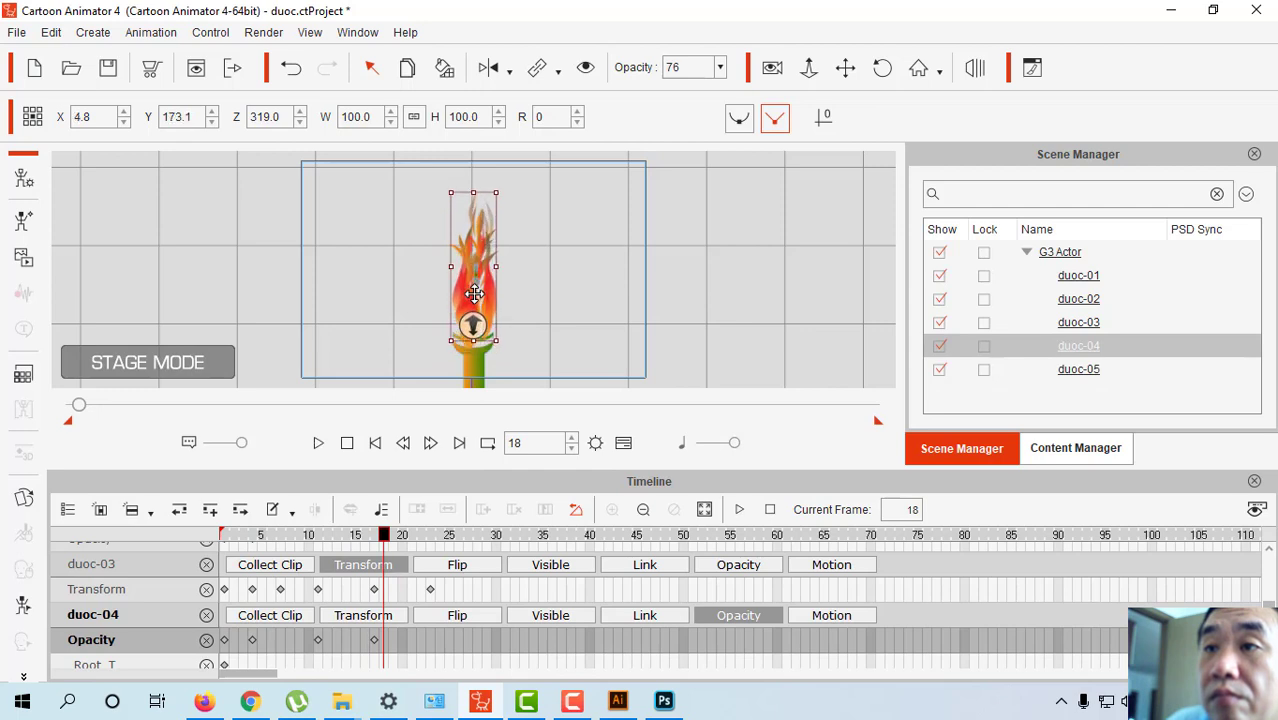
pyautogui.click(487, 350)
pyautogui.click(471, 349)
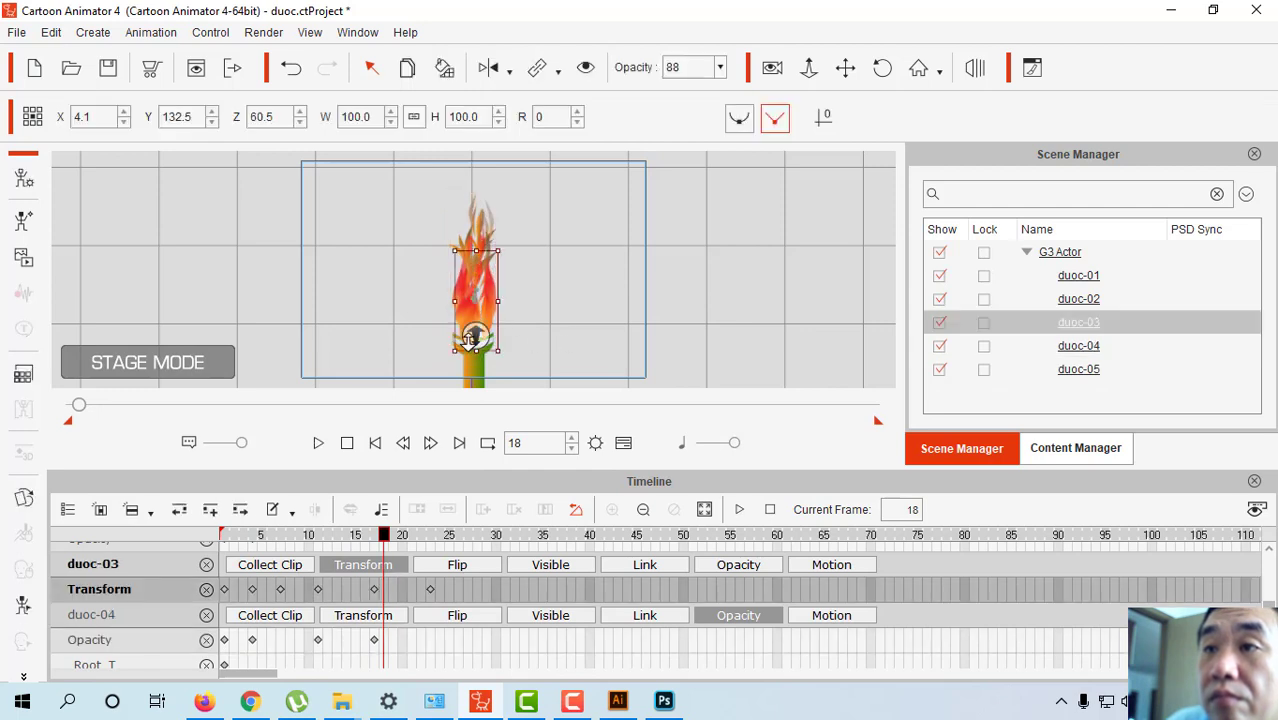
pyautogui.moveTo(476, 335); pyautogui.dragTo(474, 336)
pyautogui.moveTo(475, 252); pyautogui.dragTo(475, 226)
pyautogui.moveTo(472, 316); pyautogui.dragTo(472, 282)
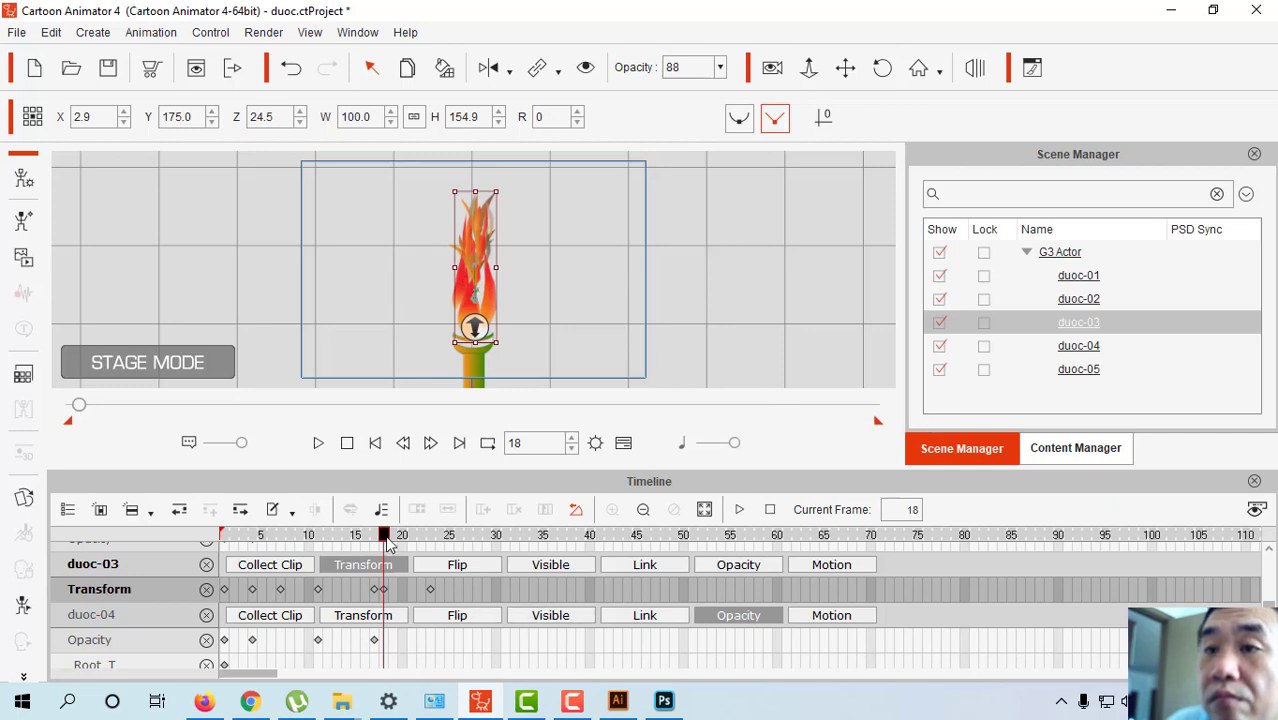
# Copy all of the duoc-03 flame's Transform keyframes from frame 1 through frame 23.
pyautogui.moveTo(384, 536); pyautogui.dragTo(223, 574)
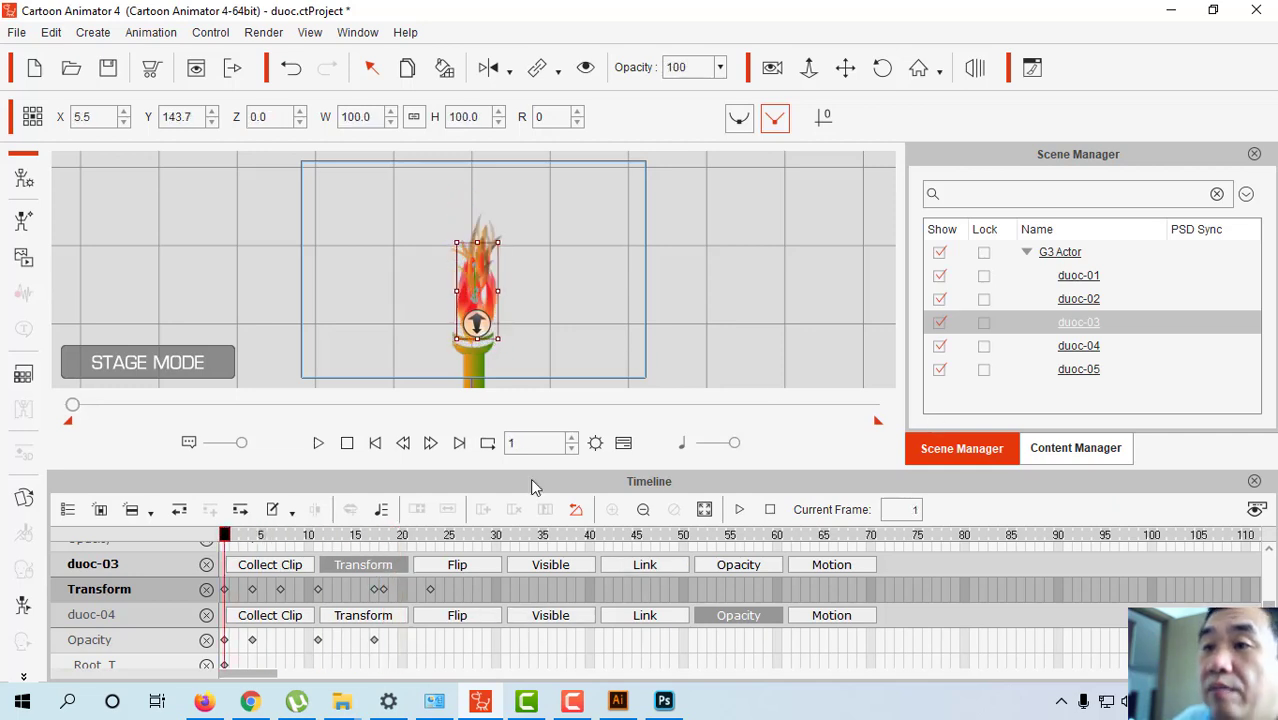
pyautogui.click(429, 589)
pyautogui.rightClick(429, 590)
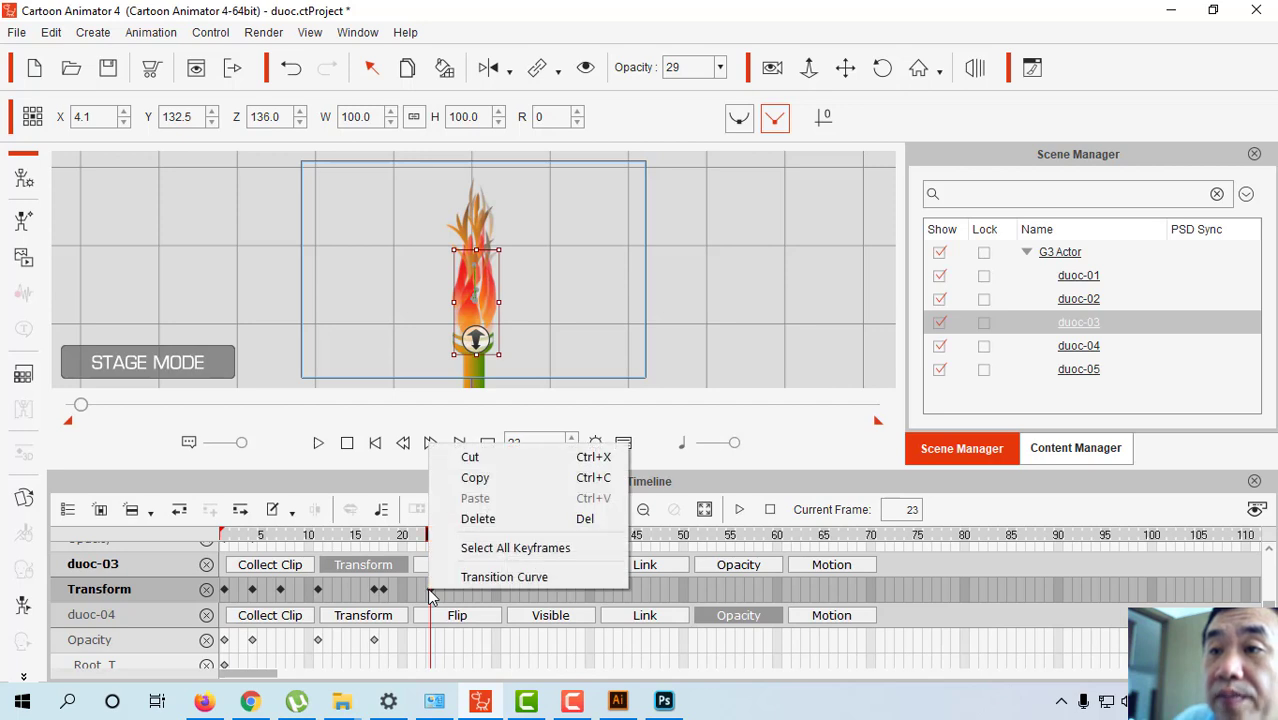
pyautogui.click(477, 480)
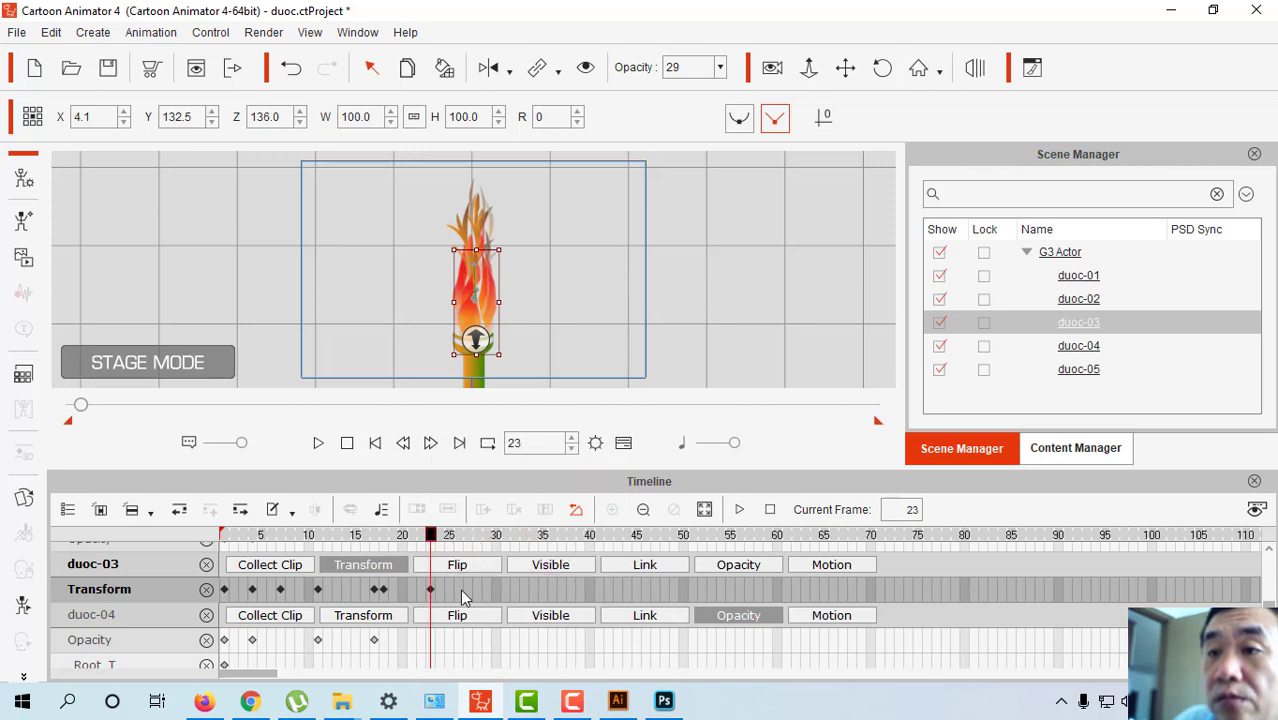
# Paste the copied duoc-03 Transform keyframes at frames 26, 54, 80 and 107.
pyautogui.click(460, 590)
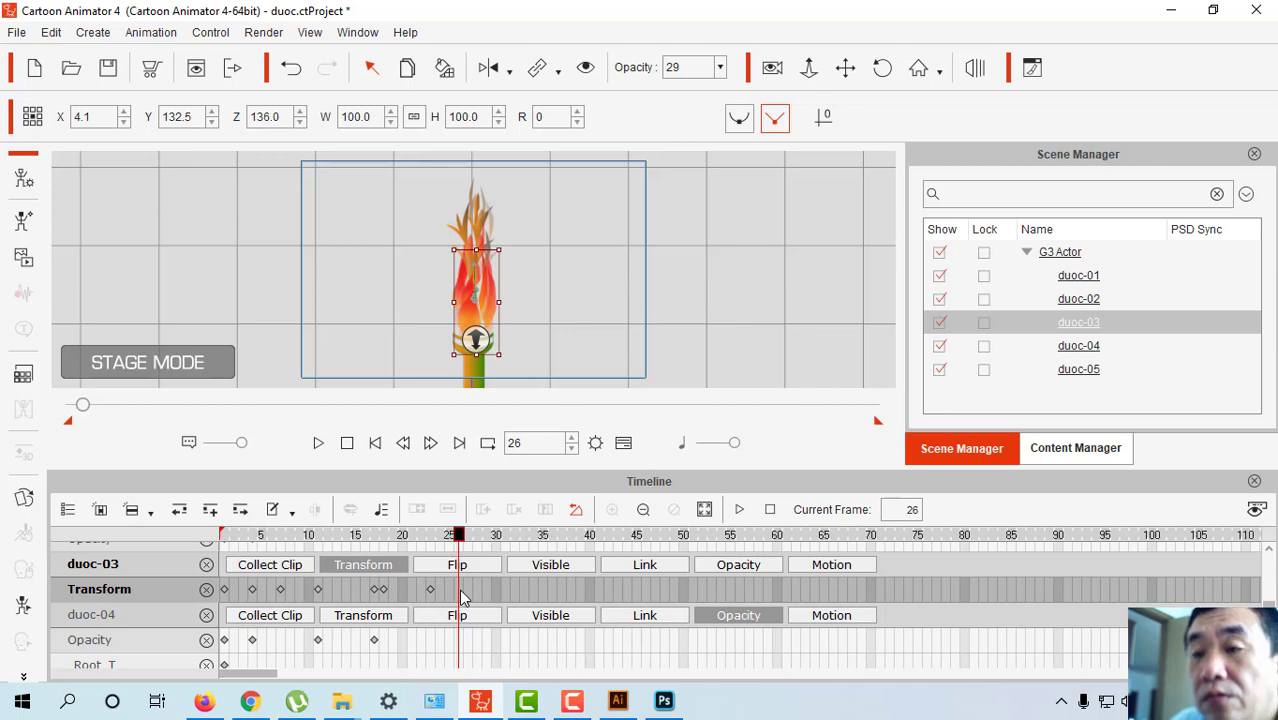
pyautogui.hotkey('ctrl', 'v')
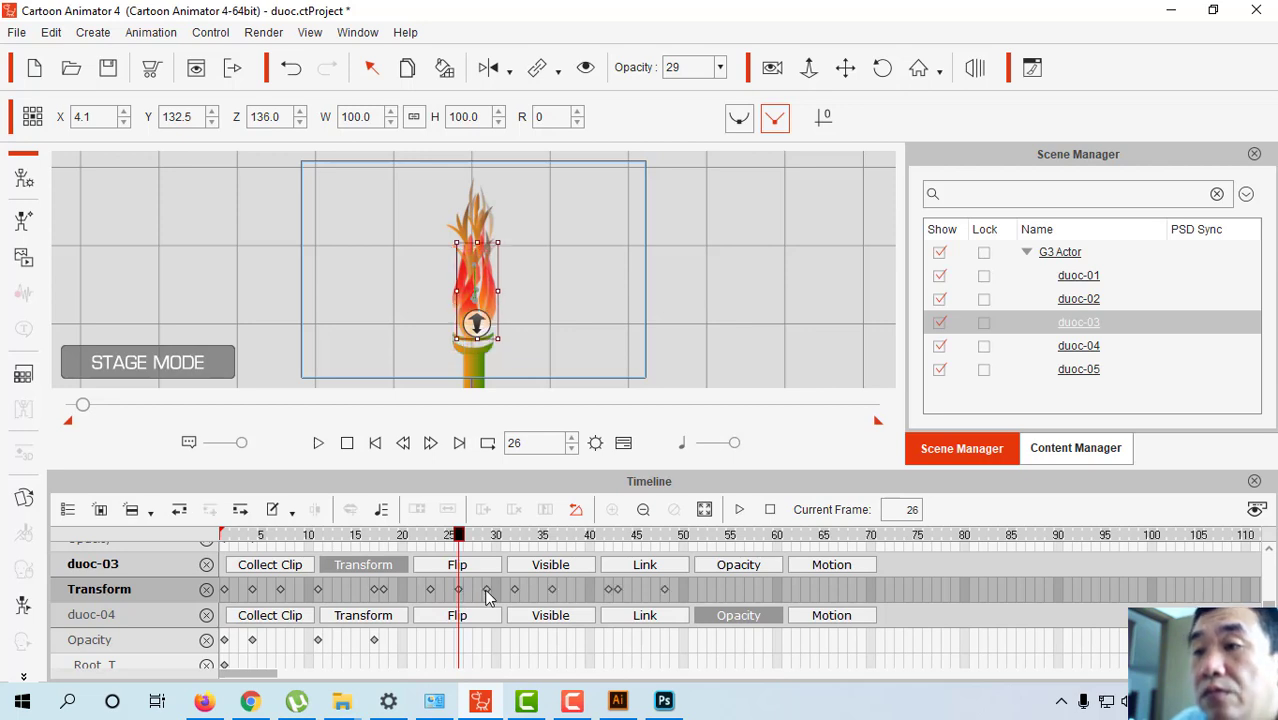
pyautogui.click(721, 590)
pyautogui.hotkey('ctrl', 'v')
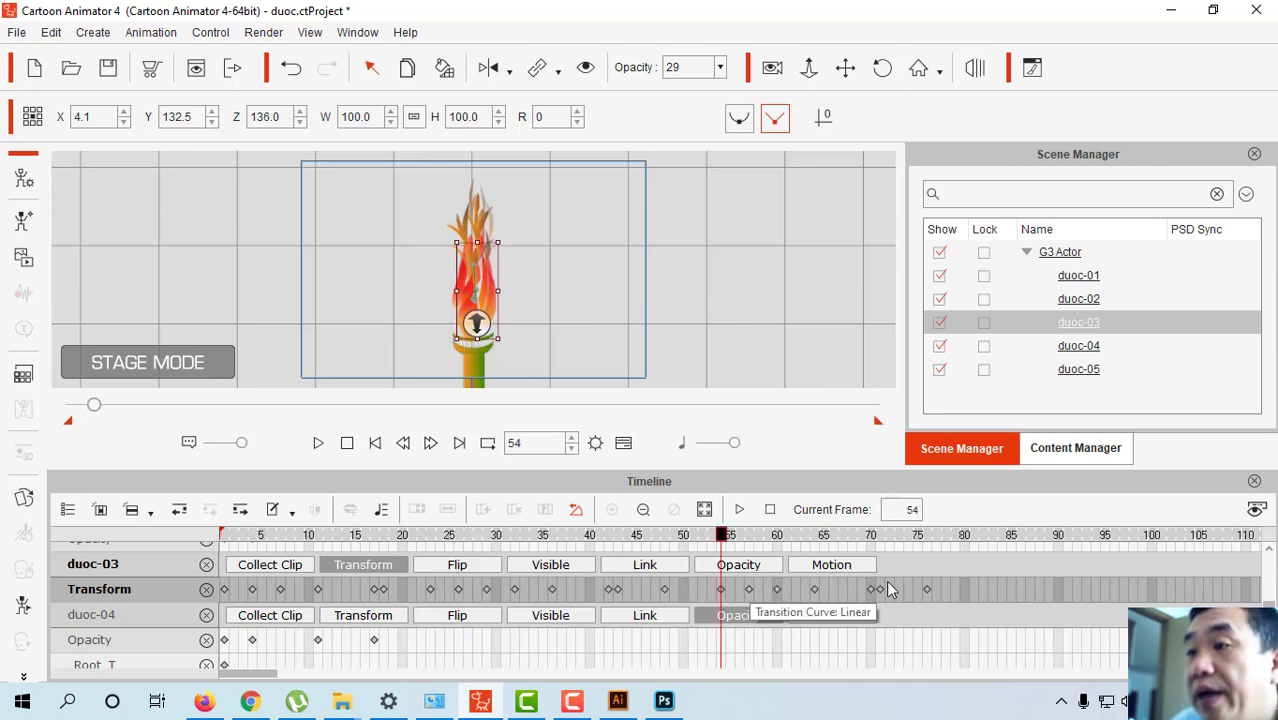
pyautogui.click(960, 587)
pyautogui.hotkey('ctrl', 'v')
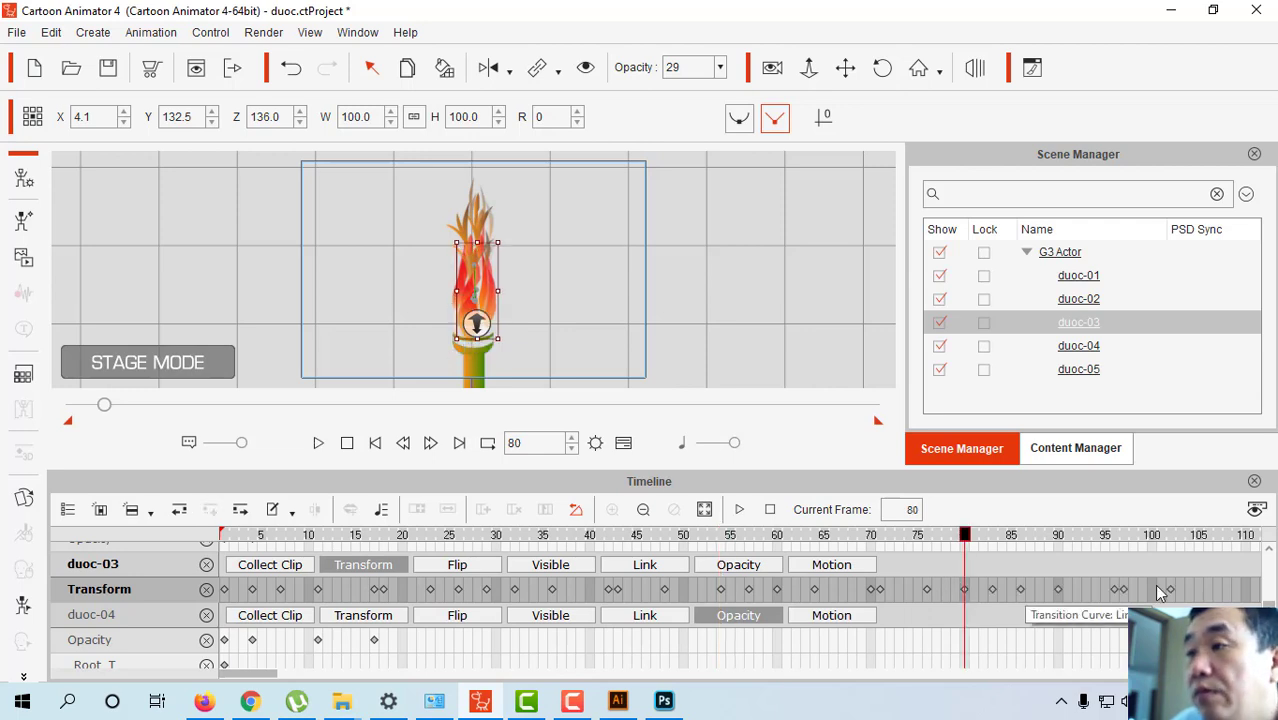
pyautogui.click(1219, 590)
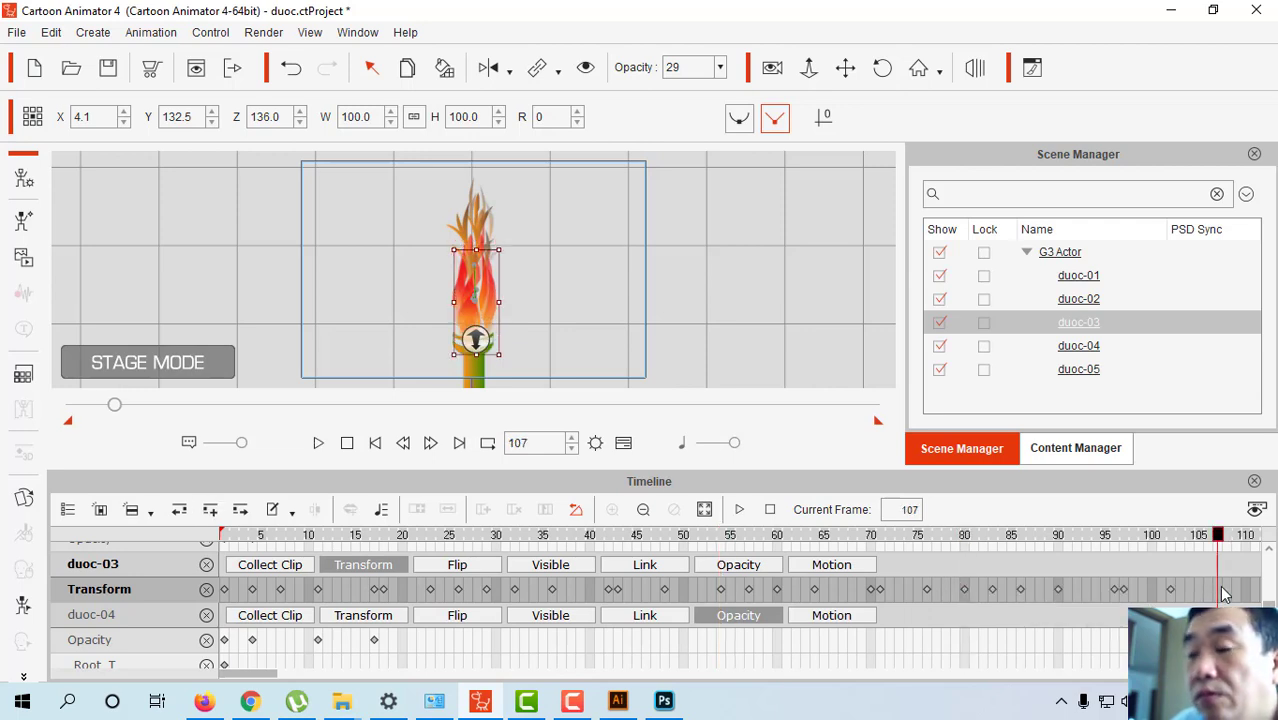
pyautogui.hotkey('ctrl', 'v')
# Copy all of the duoc-03 flame's Transform keyframes from frame 1 through frame 129.
pyautogui.click(224, 615)
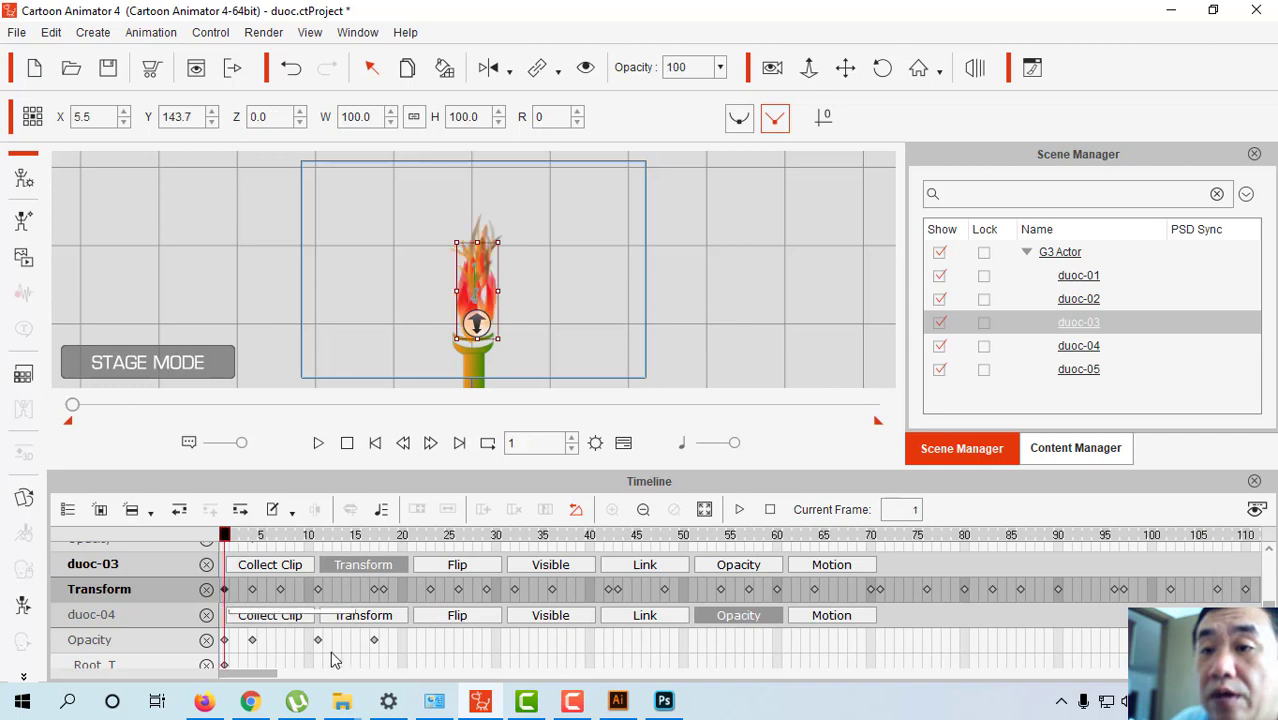
pyautogui.moveTo(254, 677); pyautogui.dragTo(291, 677)
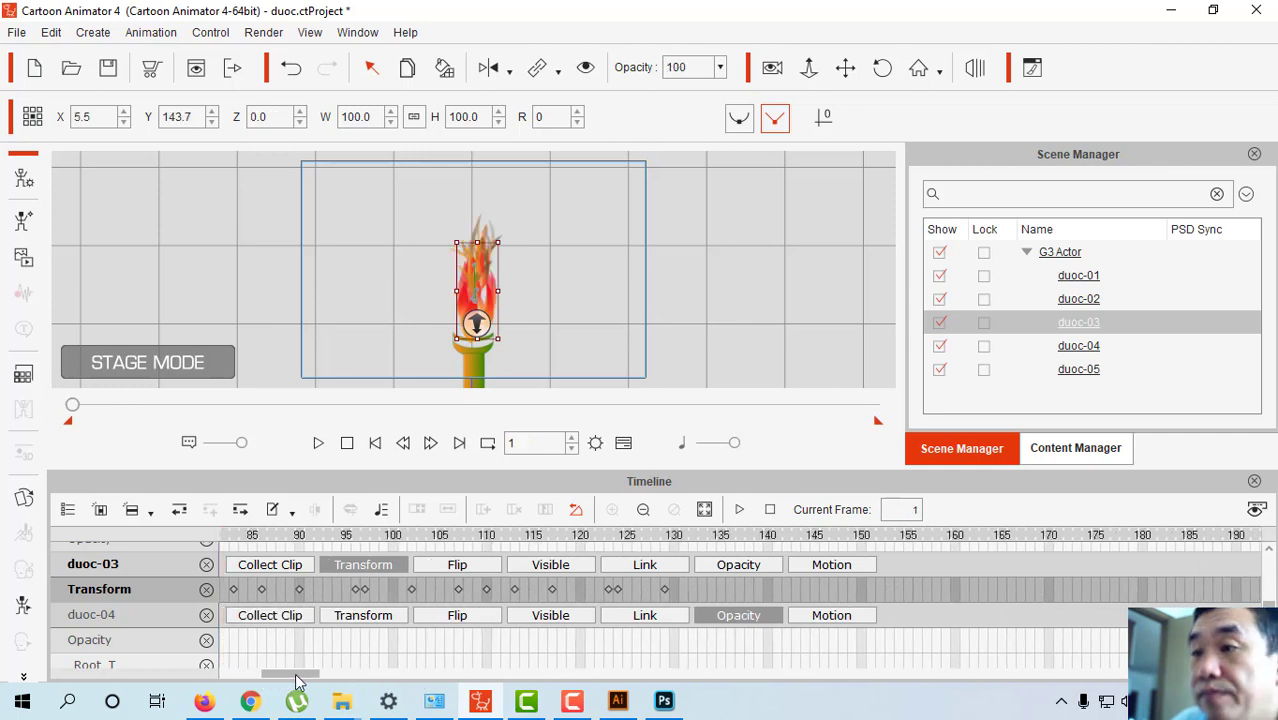
pyautogui.click(607, 590)
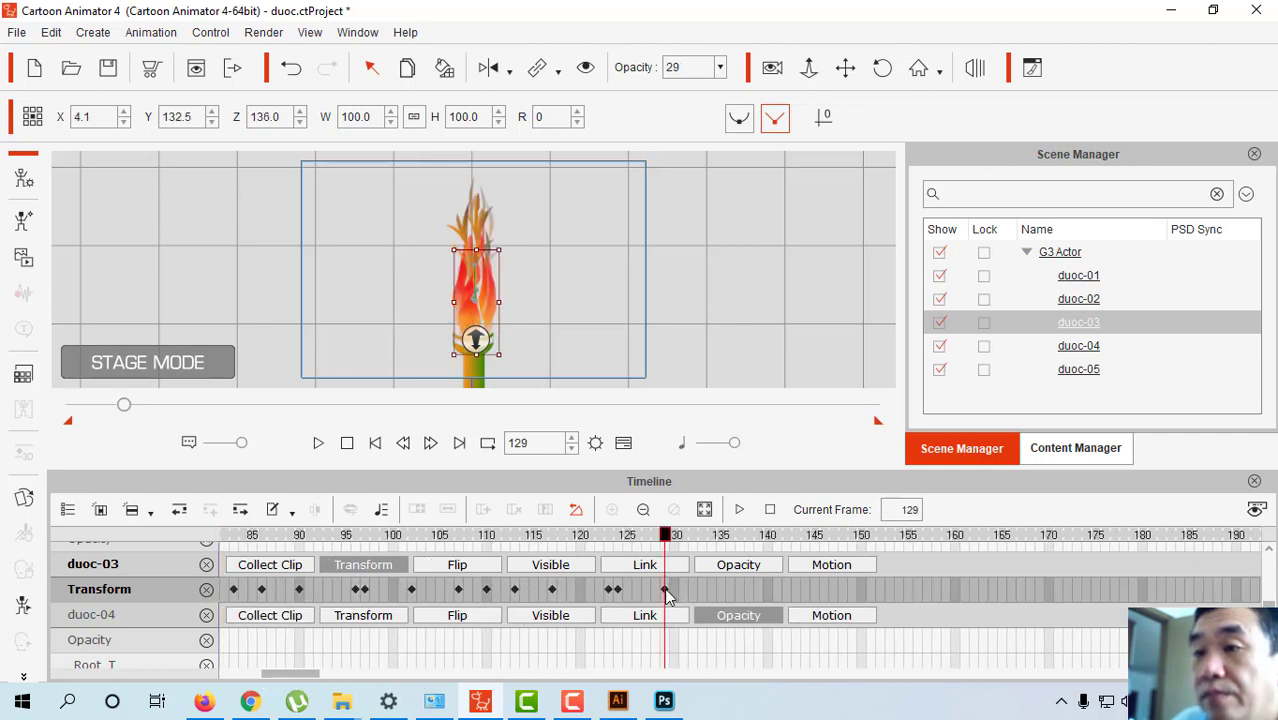
pyautogui.rightClick(607, 590)
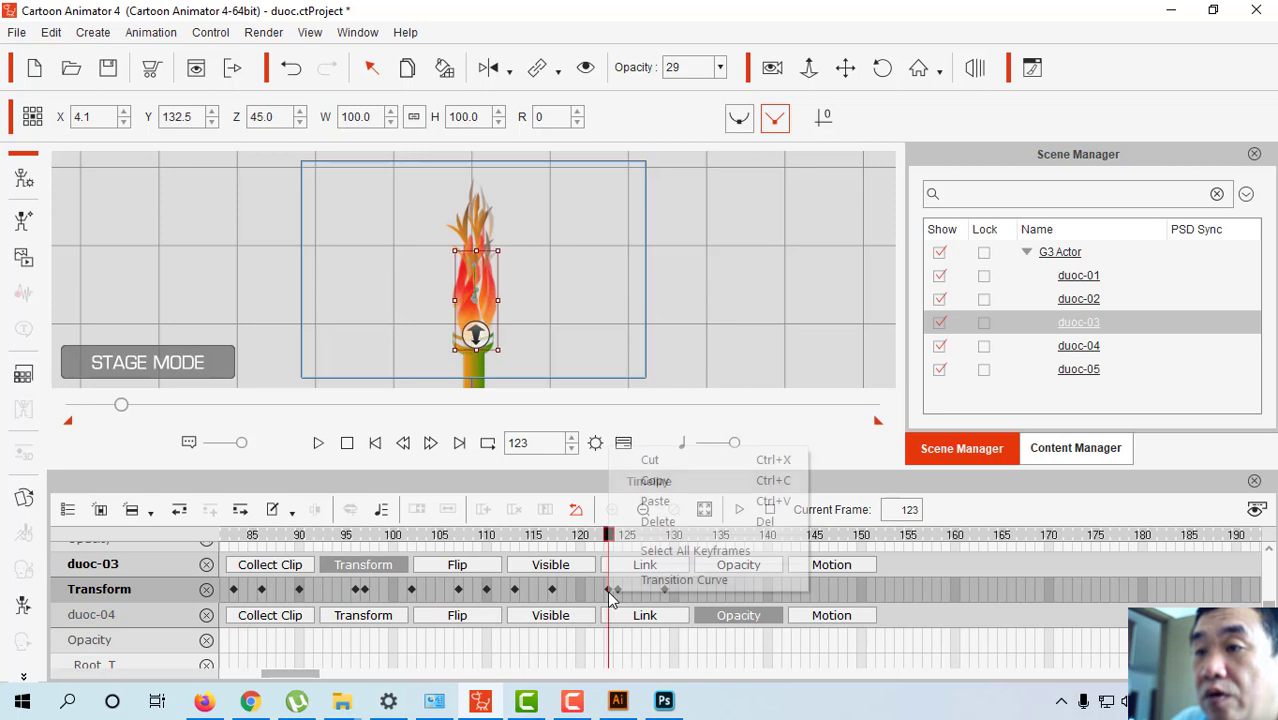
pyautogui.click(655, 480)
# Paste the copied block of duoc-03 Transform keyframes at frames 132, 264, 397 and 529.
pyautogui.click(691, 589)
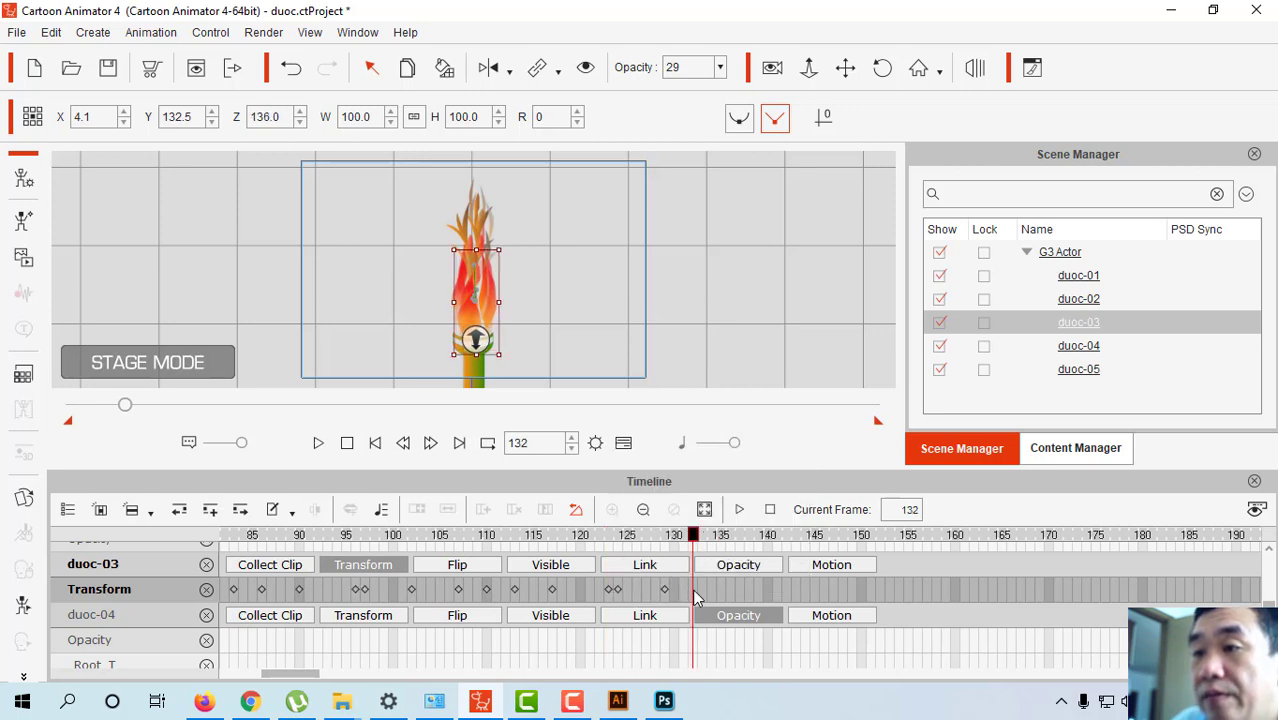
pyautogui.hotkey('ctrl', 'v')
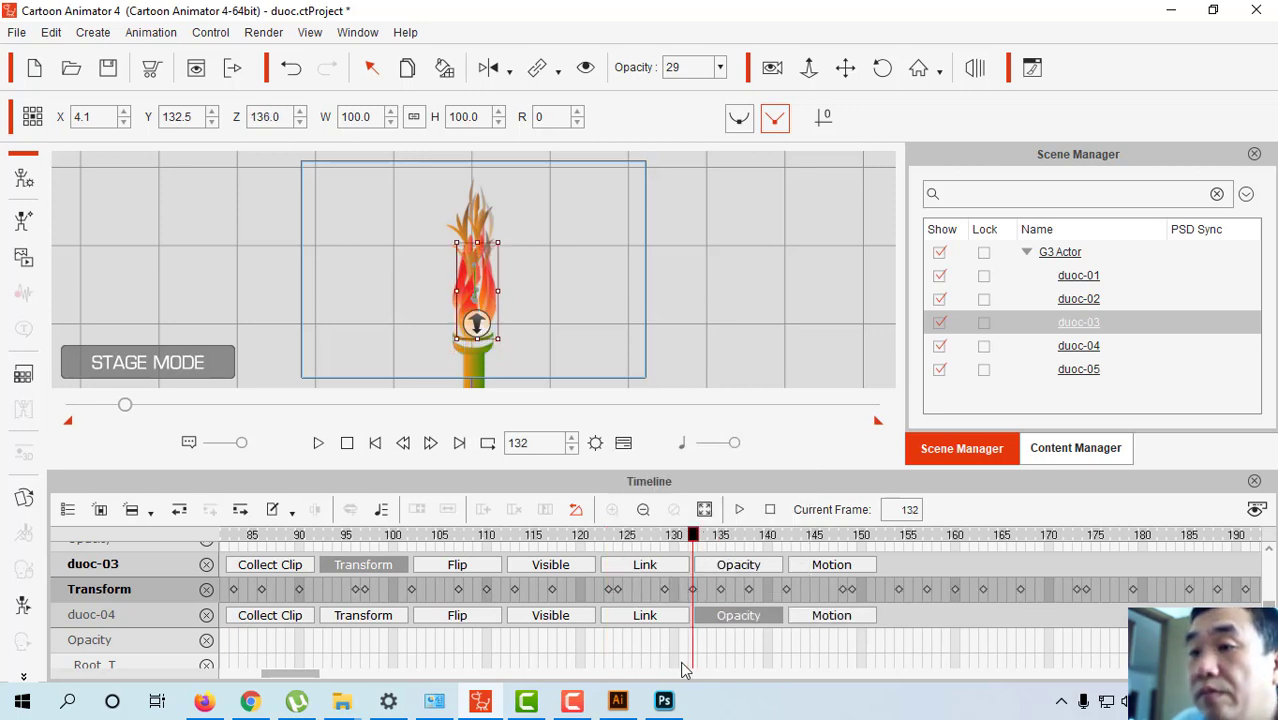
pyautogui.moveTo(305, 680); pyautogui.dragTo(372, 681)
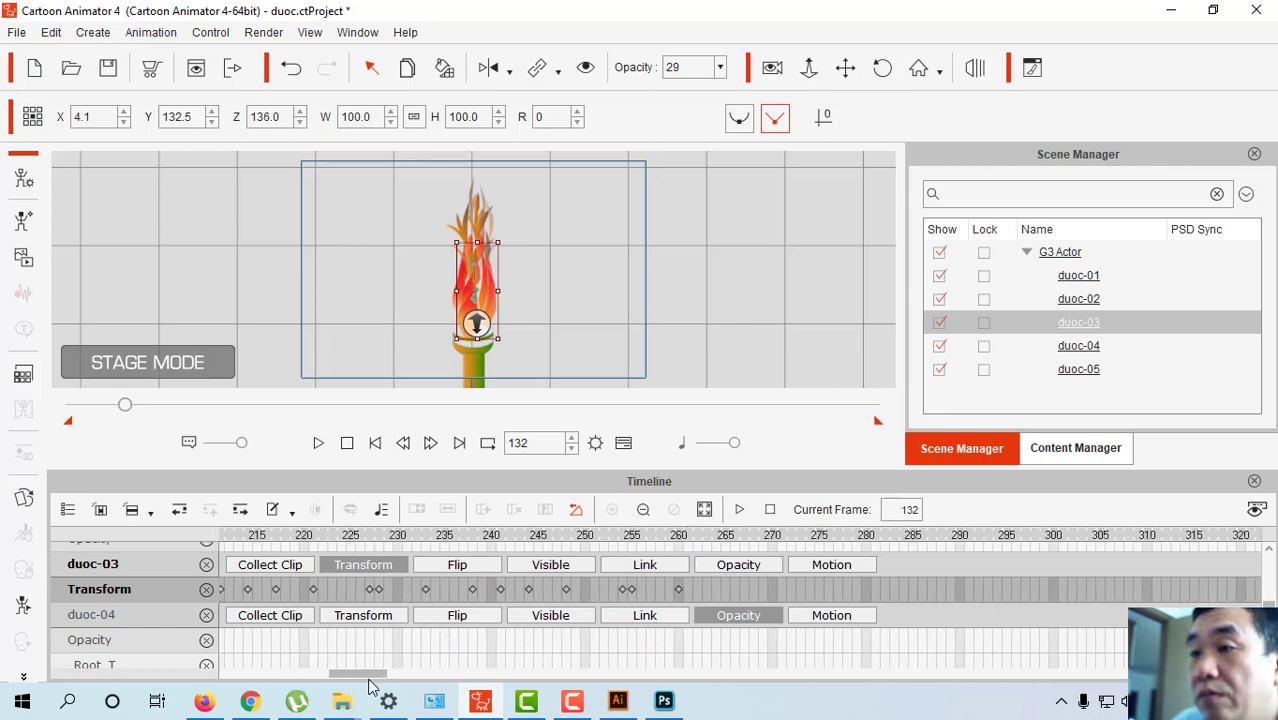
pyautogui.click(713, 589)
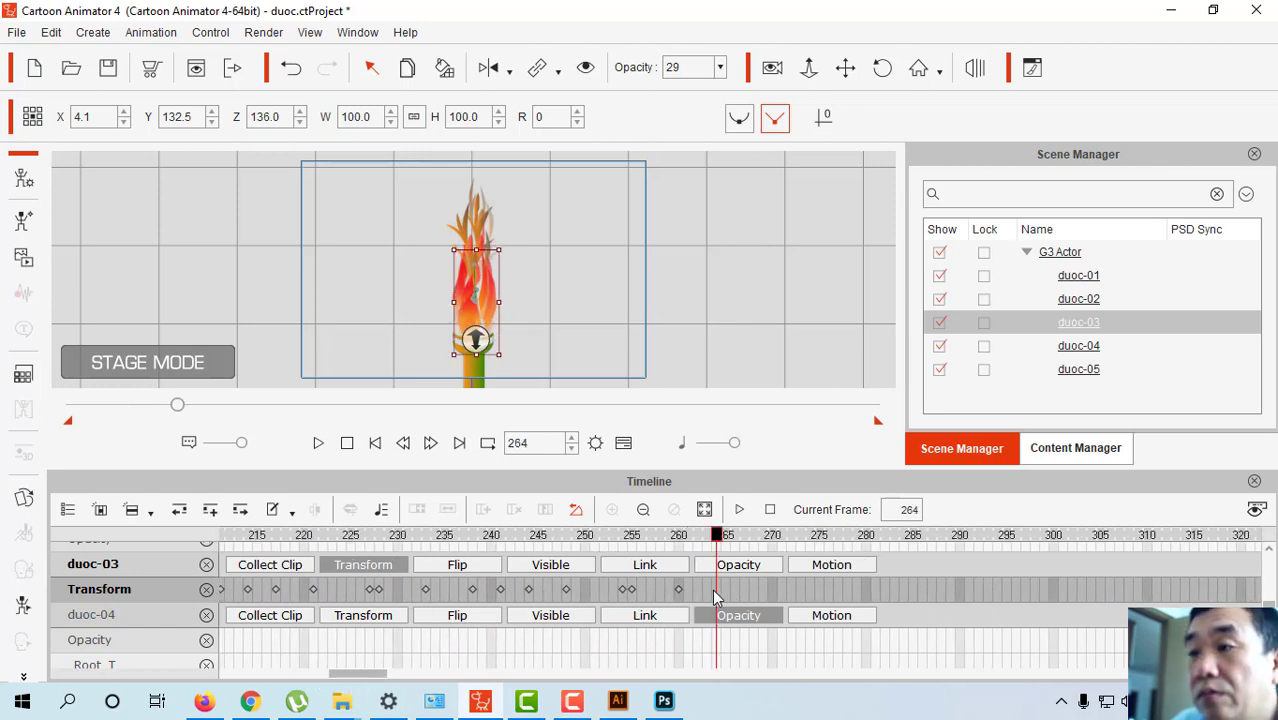
pyautogui.hotkey('ctrl', 'v')
pyautogui.moveTo(376, 684); pyautogui.dragTo(442, 684)
pyautogui.click(765, 590)
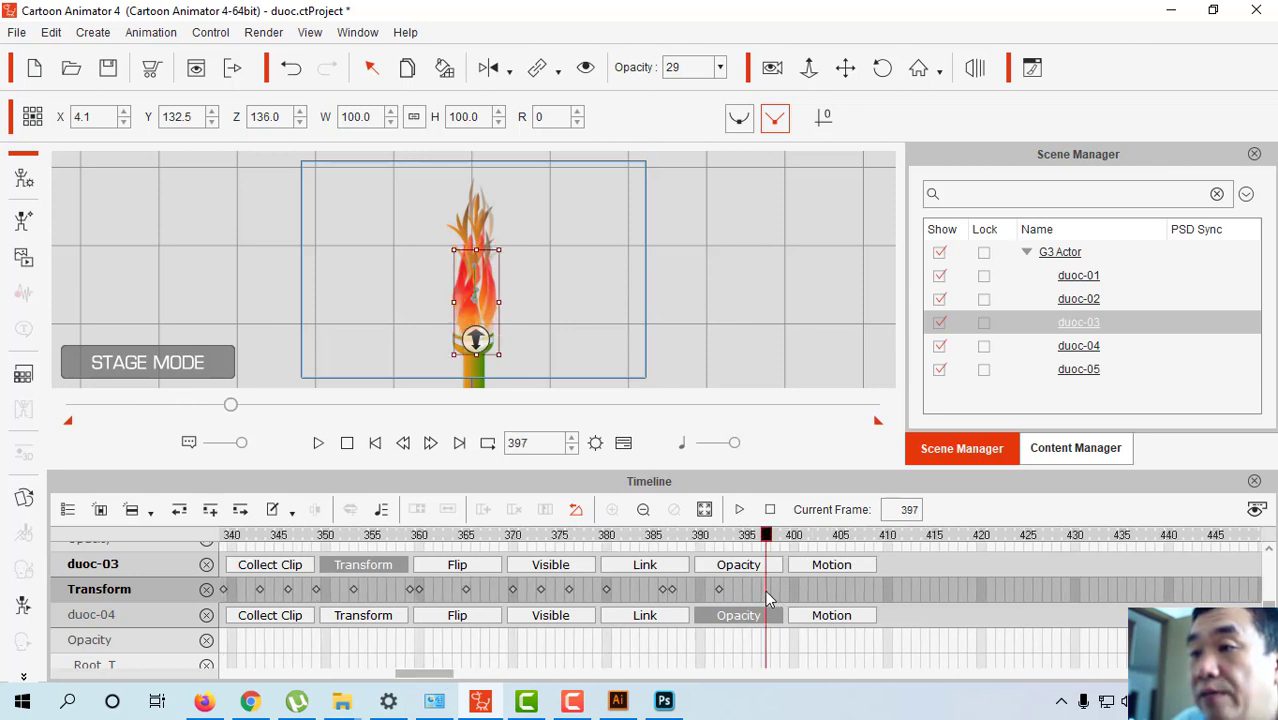
pyautogui.hotkey('ctrl', 'v')
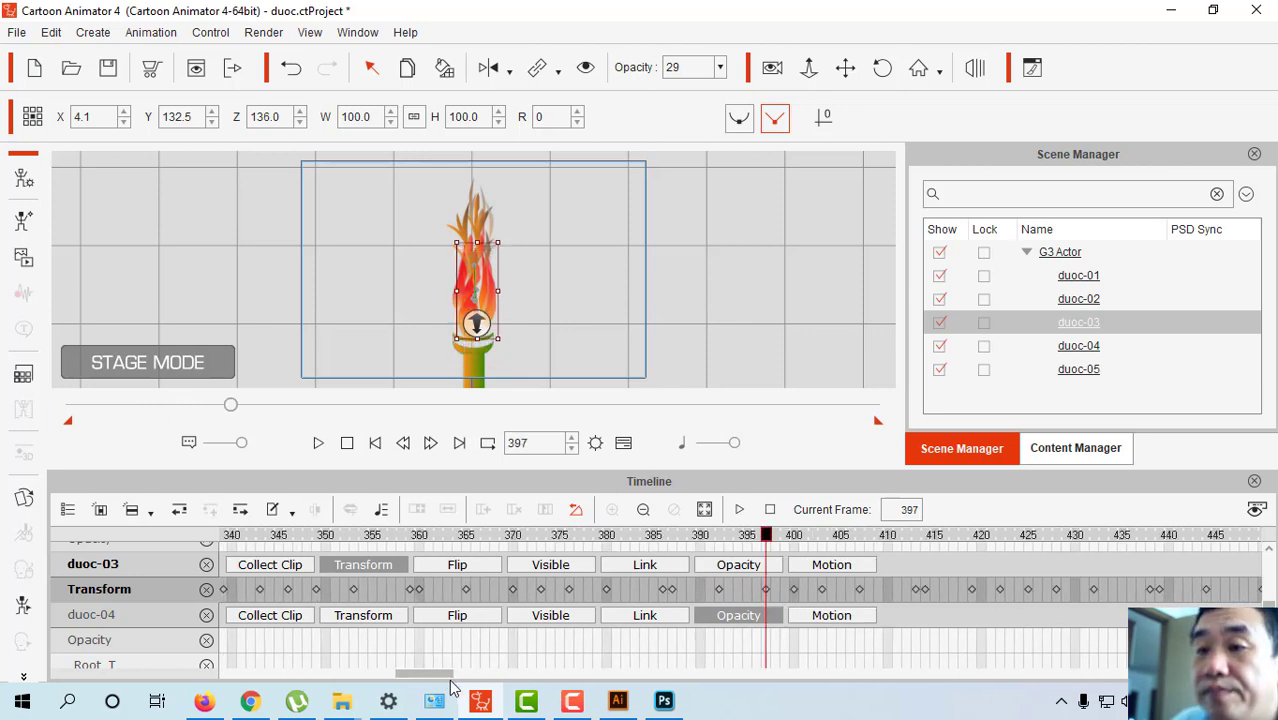
pyautogui.moveTo(442, 678); pyautogui.dragTo(507, 680)
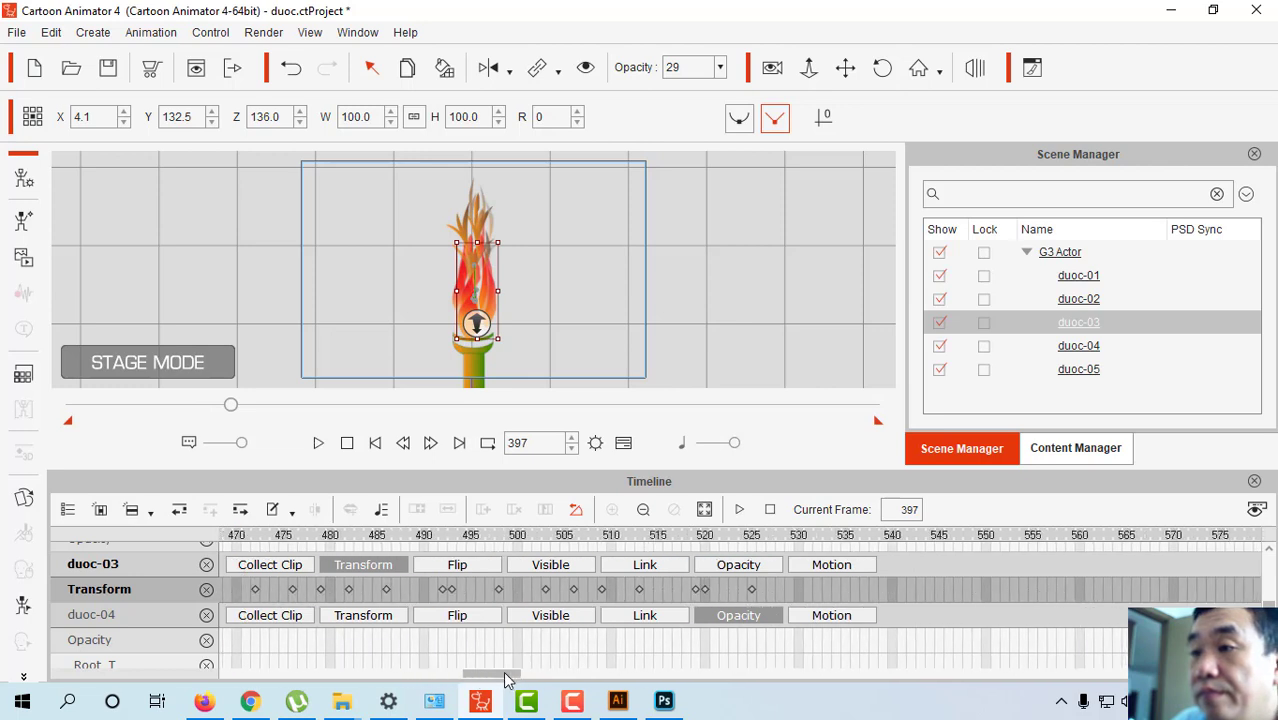
pyautogui.click(793, 592)
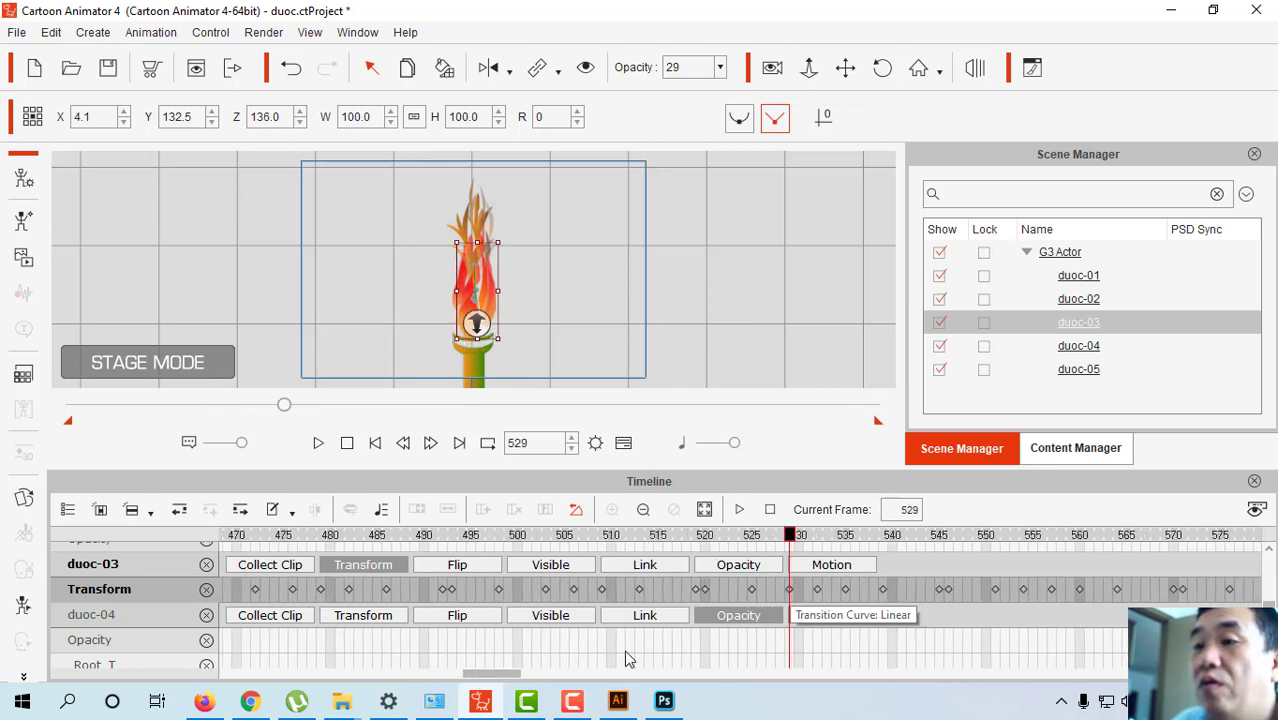
# At frame 4, stretch the duoc-02 flame's height to about 138.6 and move it to about X 1.1, Y 180.4.
pyautogui.moveTo(505, 678); pyautogui.dragTo(232, 675)
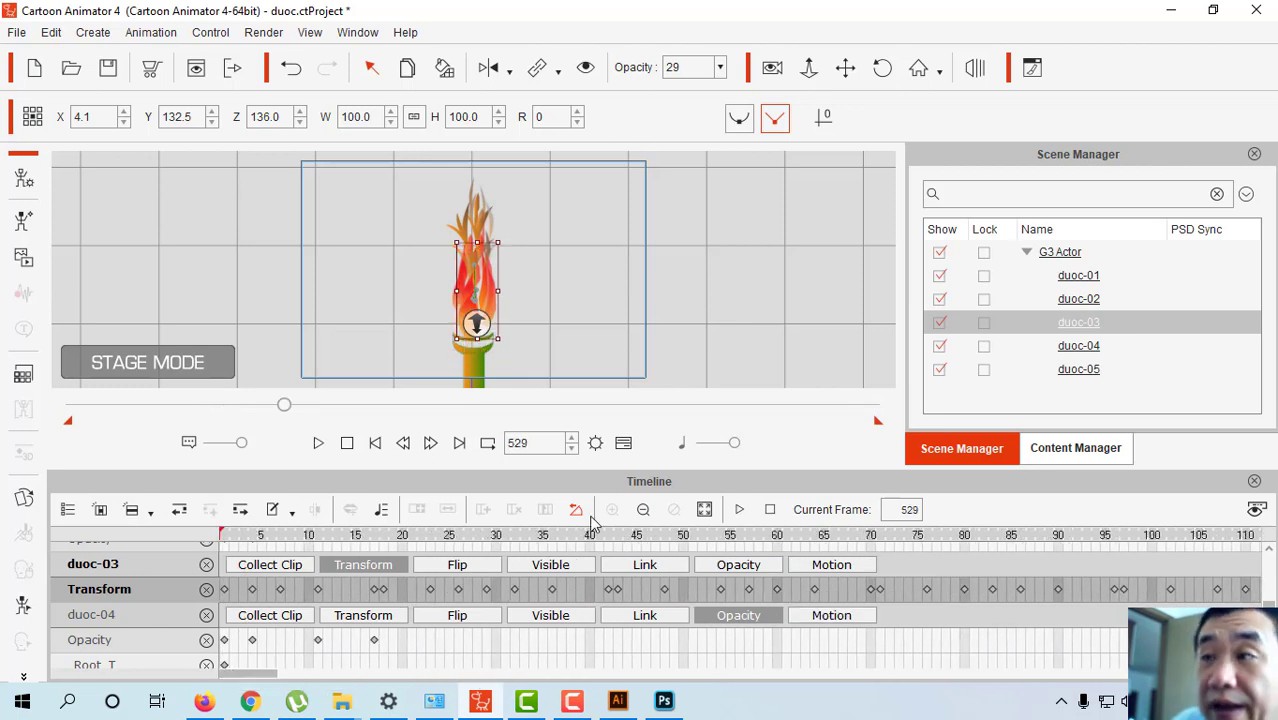
pyautogui.click(1078, 277)
pyautogui.click(1082, 302)
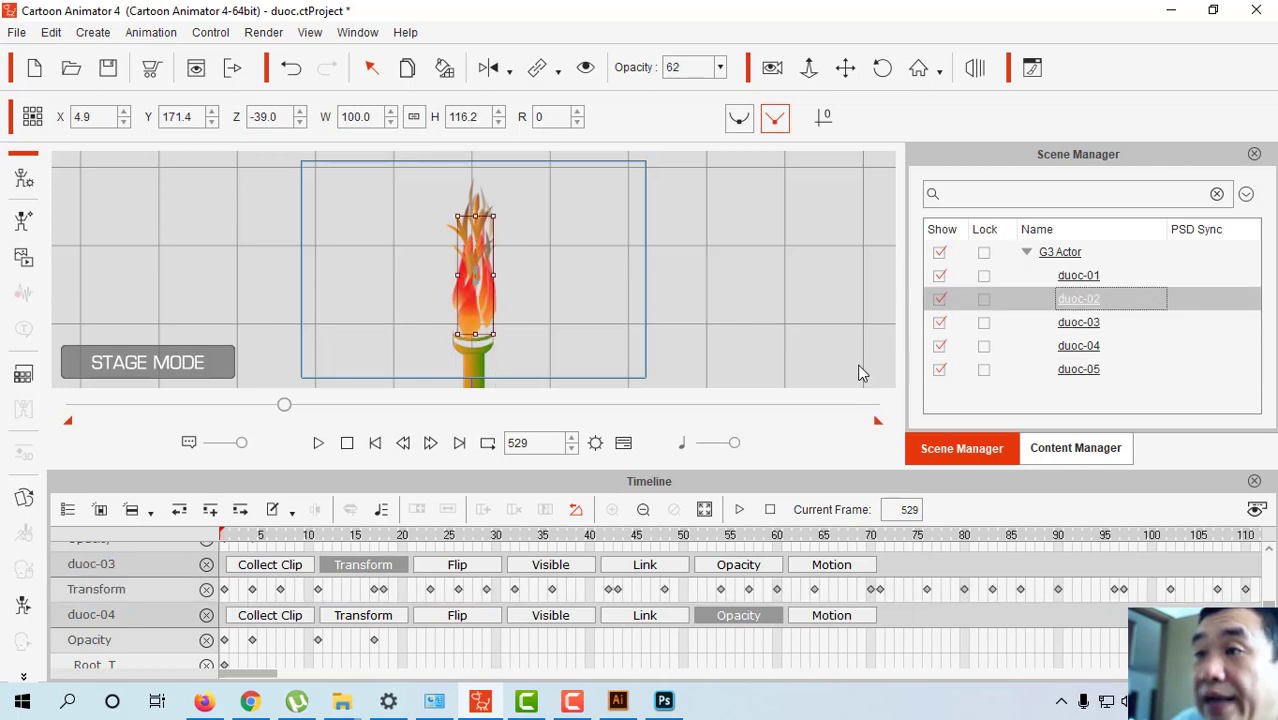
pyautogui.scroll(3, 135, 608)
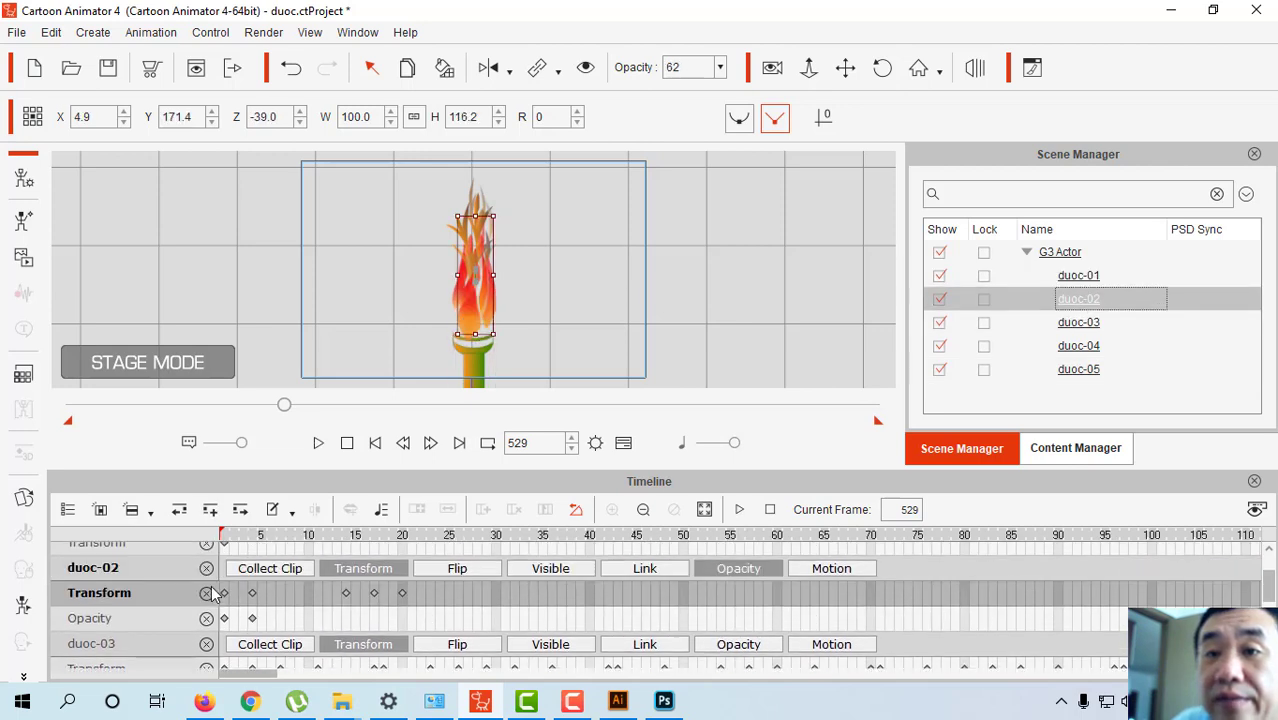
pyautogui.click(226, 594)
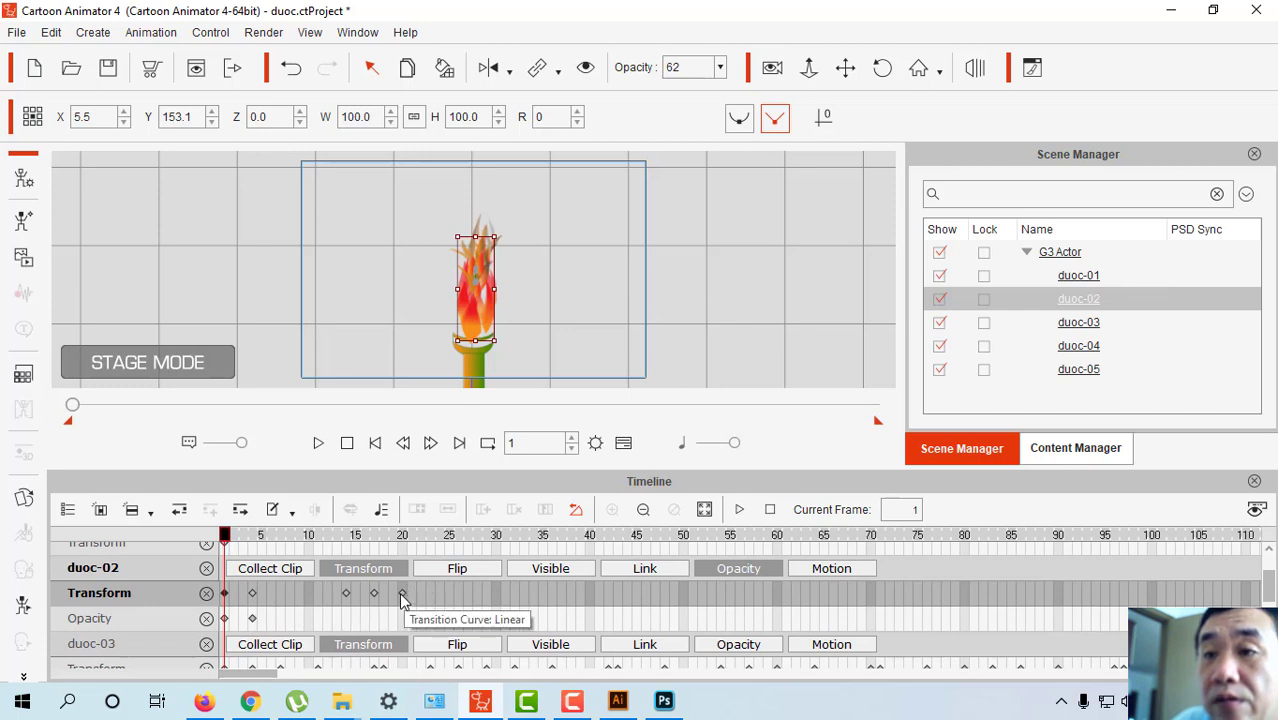
pyautogui.click(253, 594)
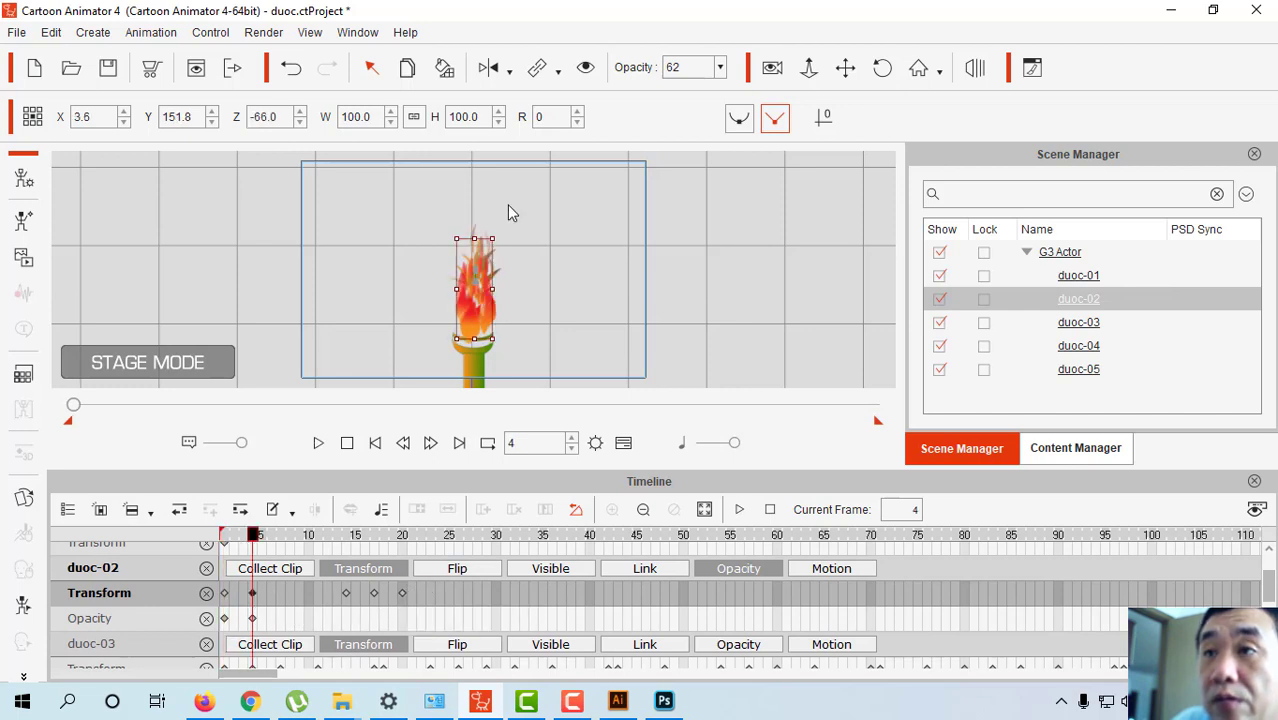
pyautogui.moveTo(476, 241); pyautogui.dragTo(476, 223)
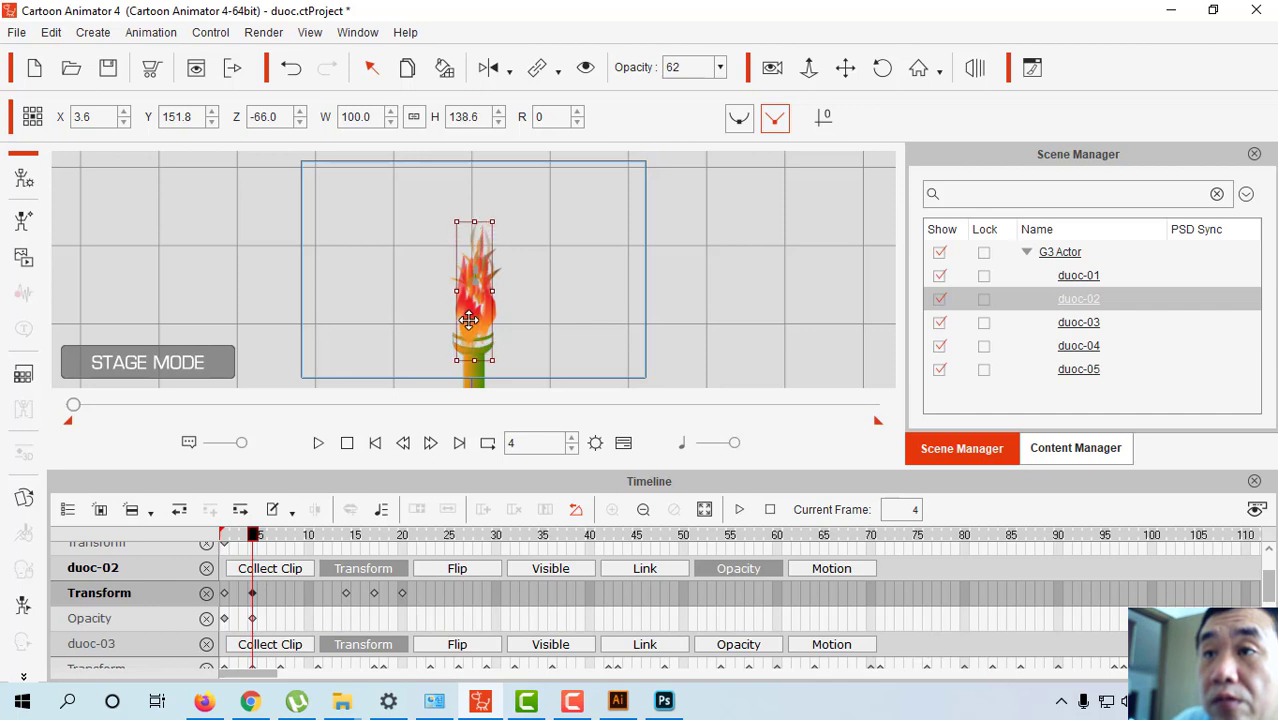
pyautogui.moveTo(467, 321); pyautogui.dragTo(471, 299)
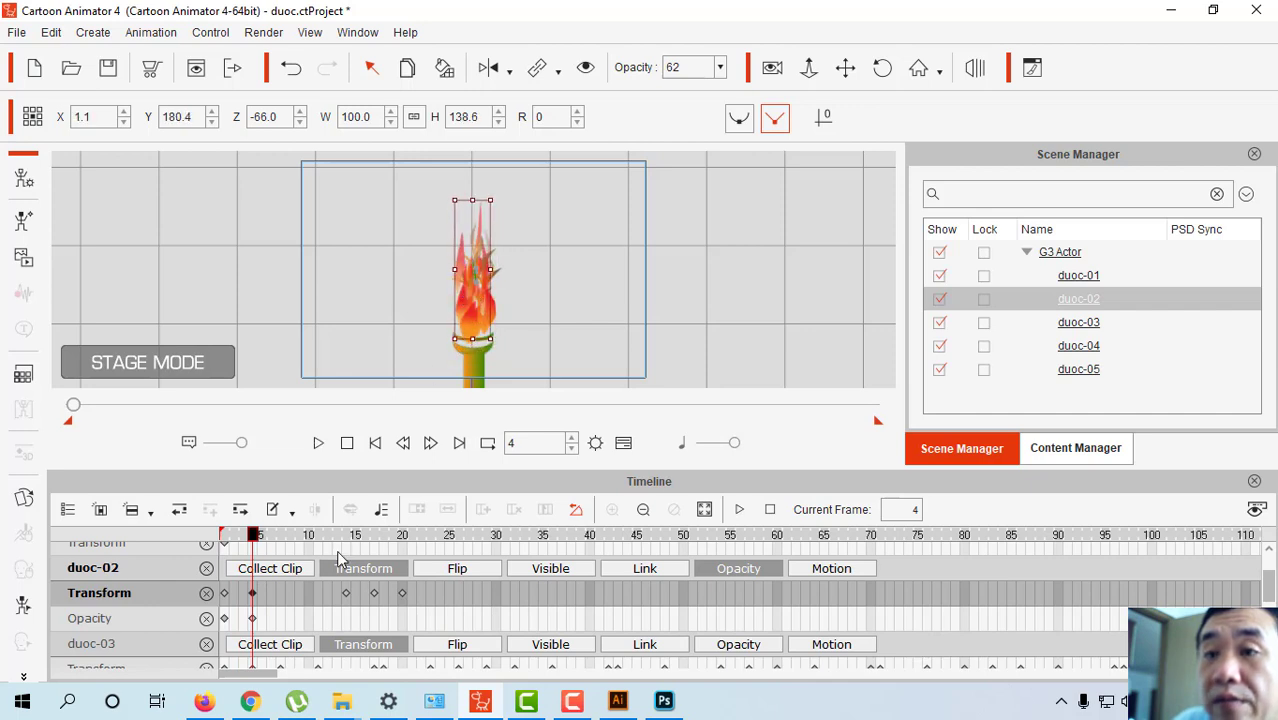
# At frame 9, stretch the duoc-02 flame's height to about 163.3 and move it to about X 6.7, Y 204.3.
pyautogui.click(300, 596)
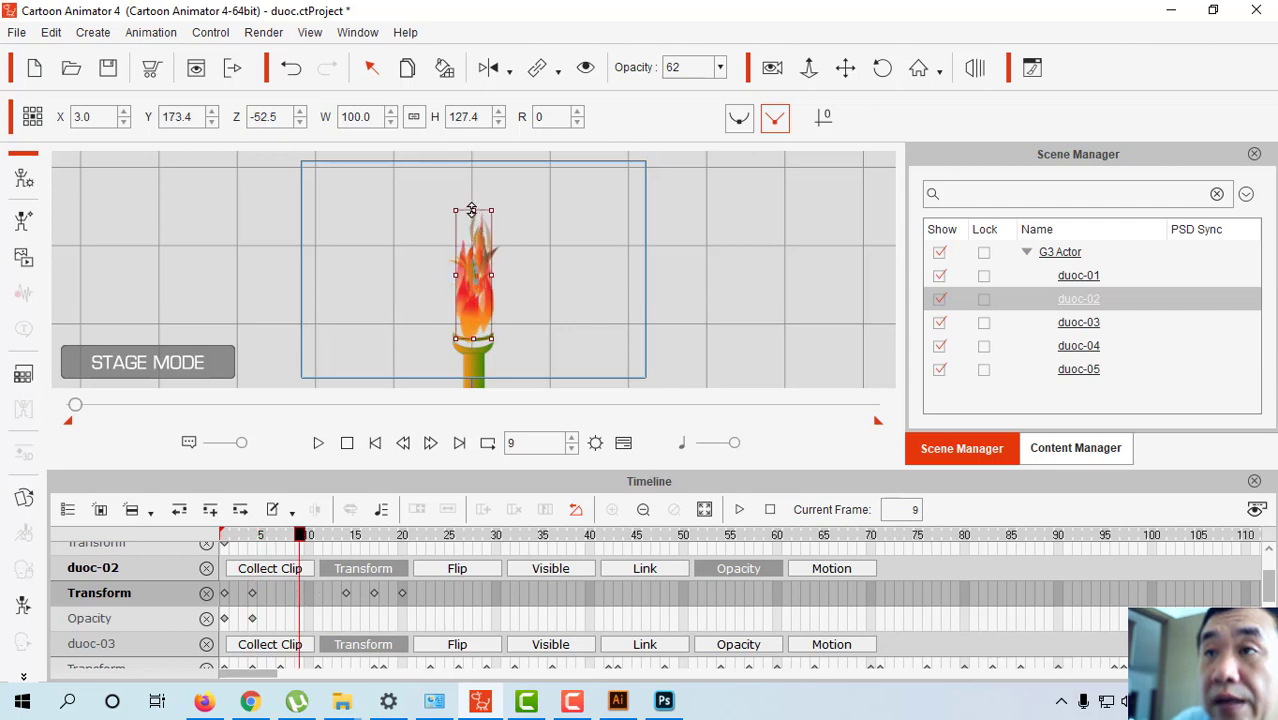
pyautogui.moveTo(472, 210); pyautogui.dragTo(472, 171)
pyautogui.moveTo(470, 282); pyautogui.dragTo(472, 282)
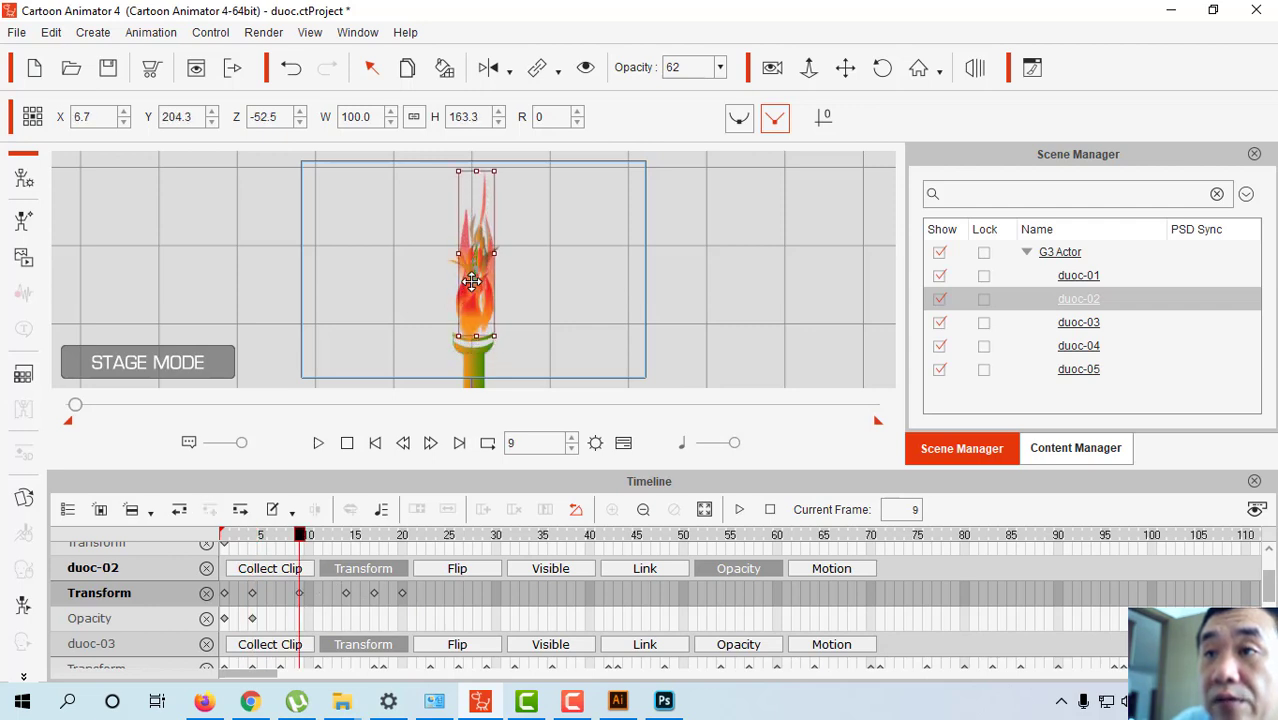
# Key the duoc-02 flame's opacity at 98 on frame 14.
pyautogui.click(224, 594)
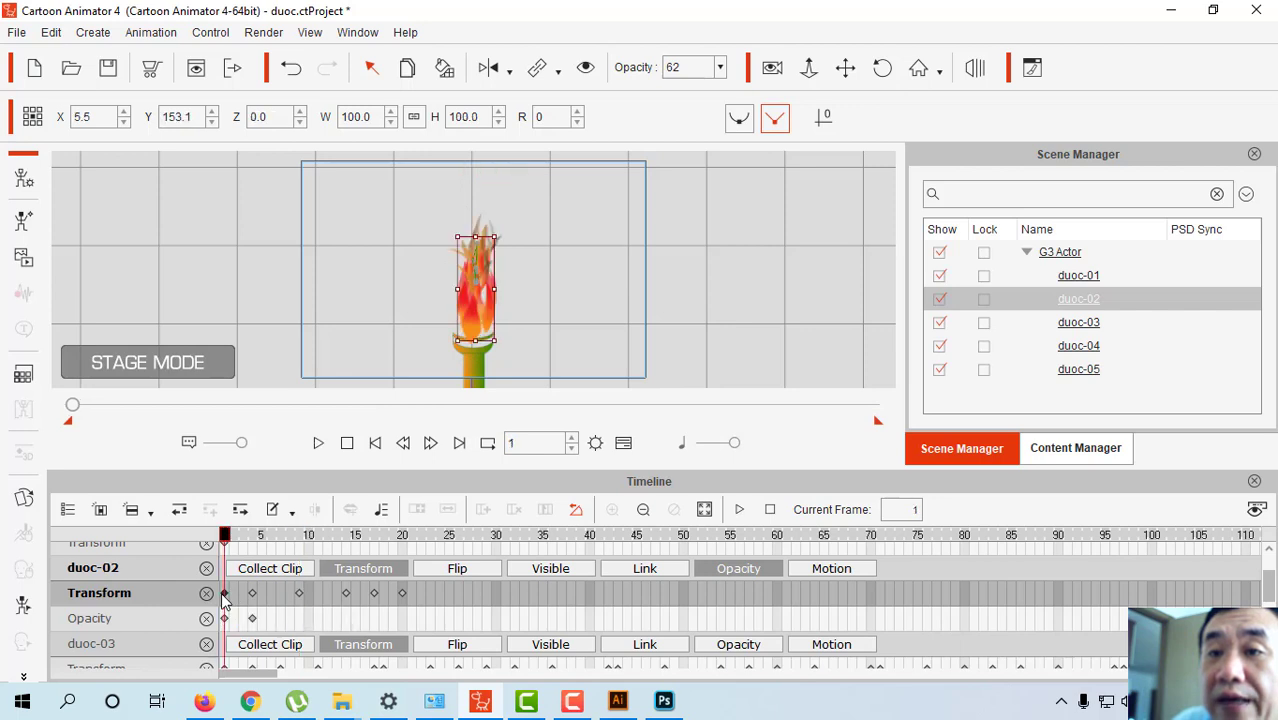
pyautogui.click(346, 594)
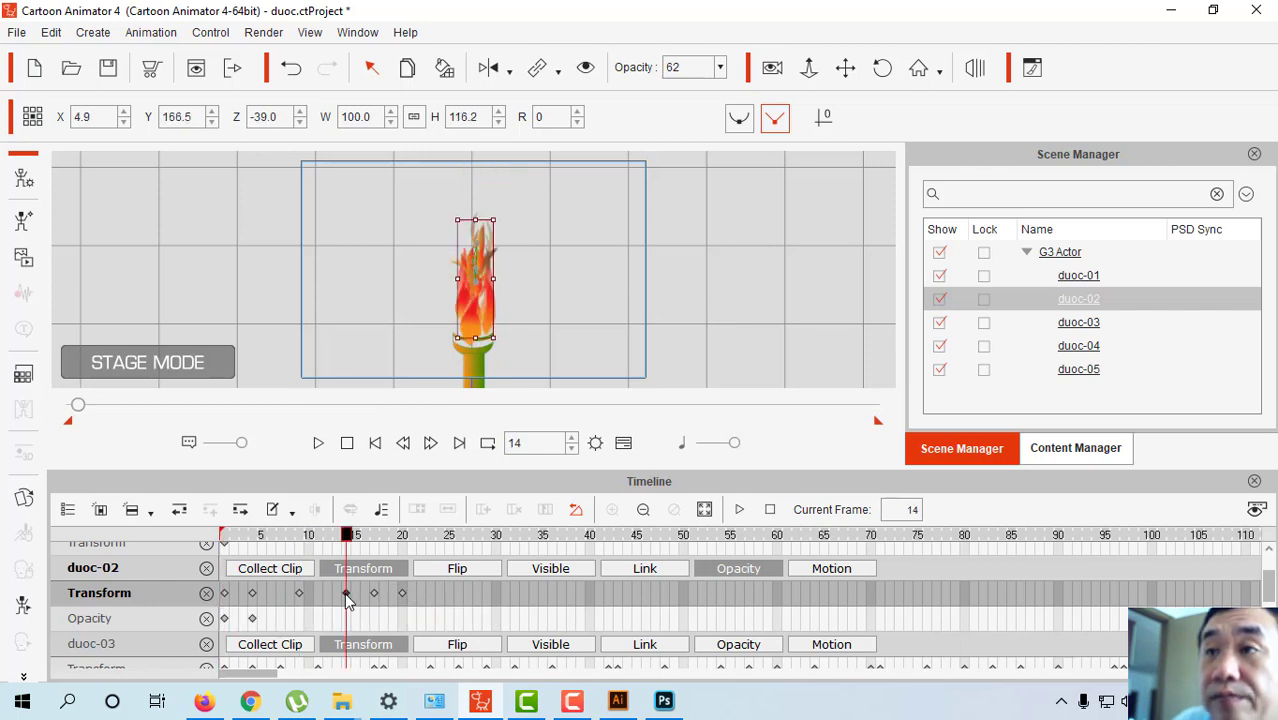
pyautogui.click(720, 67)
pyautogui.moveTo(714, 91); pyautogui.dragTo(736, 89)
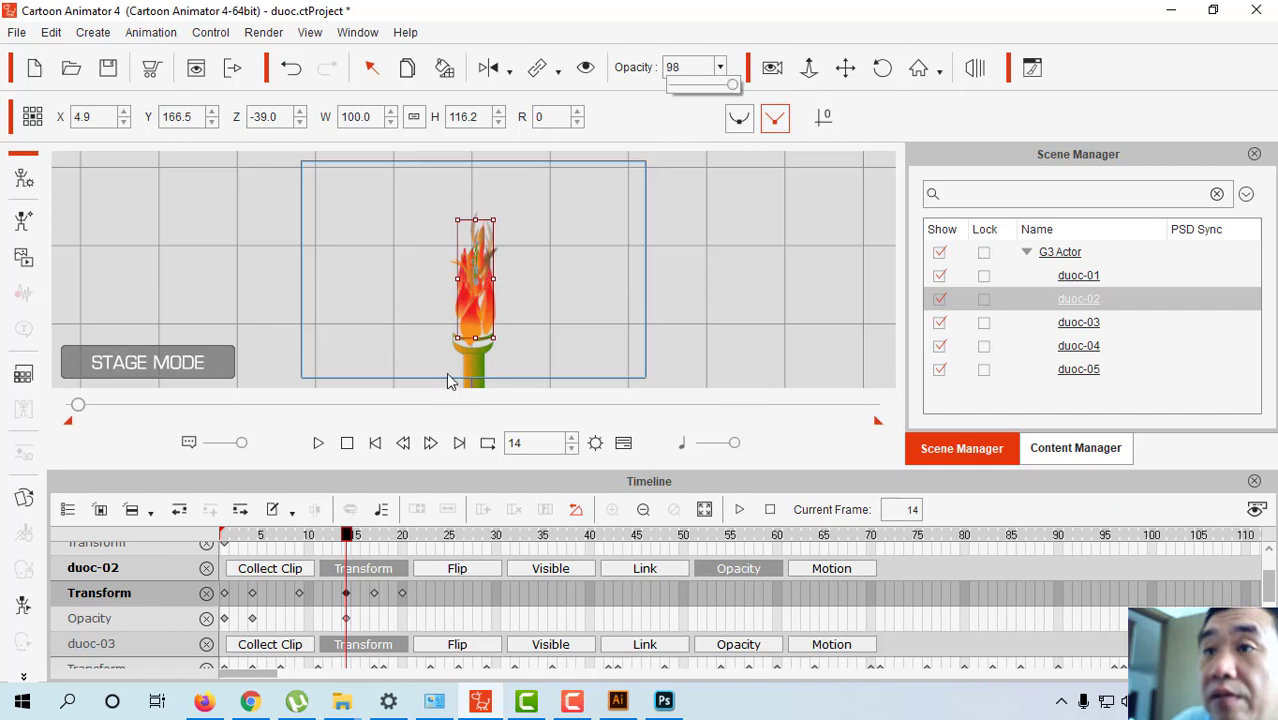
# Key the duoc-02 flame's opacity at 52 on frame 20.
pyautogui.click(300, 594)
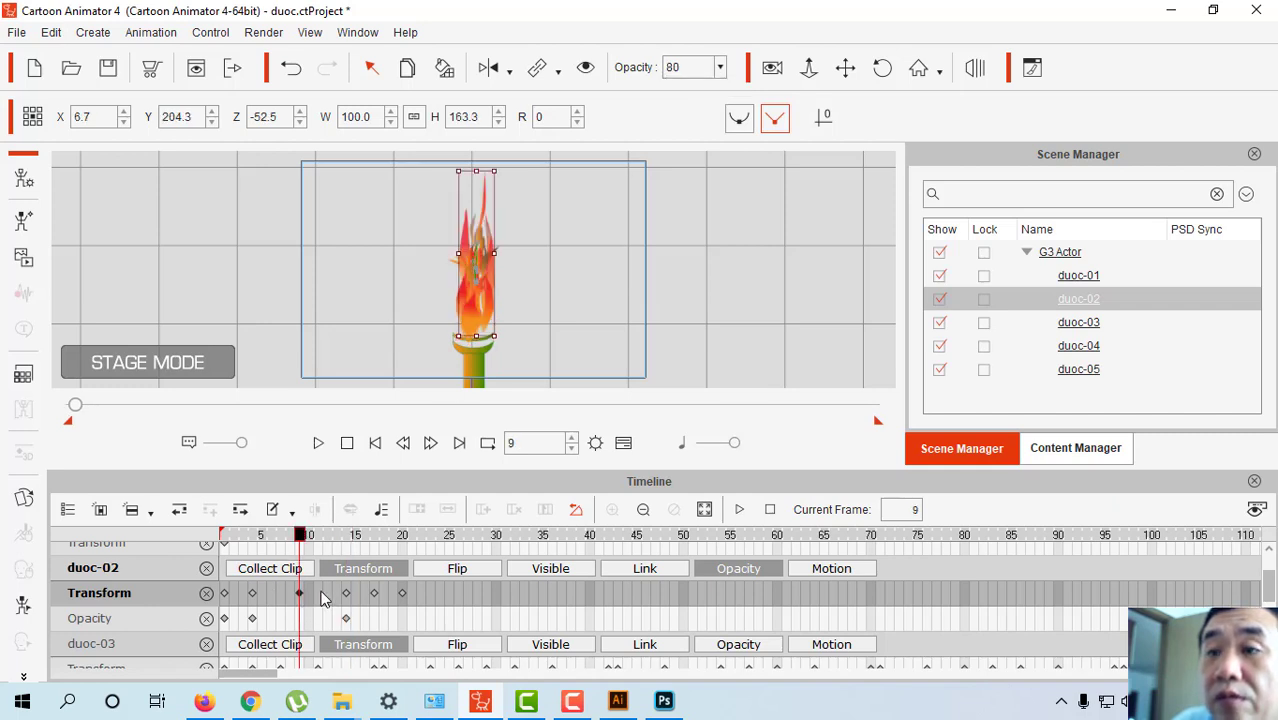
pyautogui.click(402, 593)
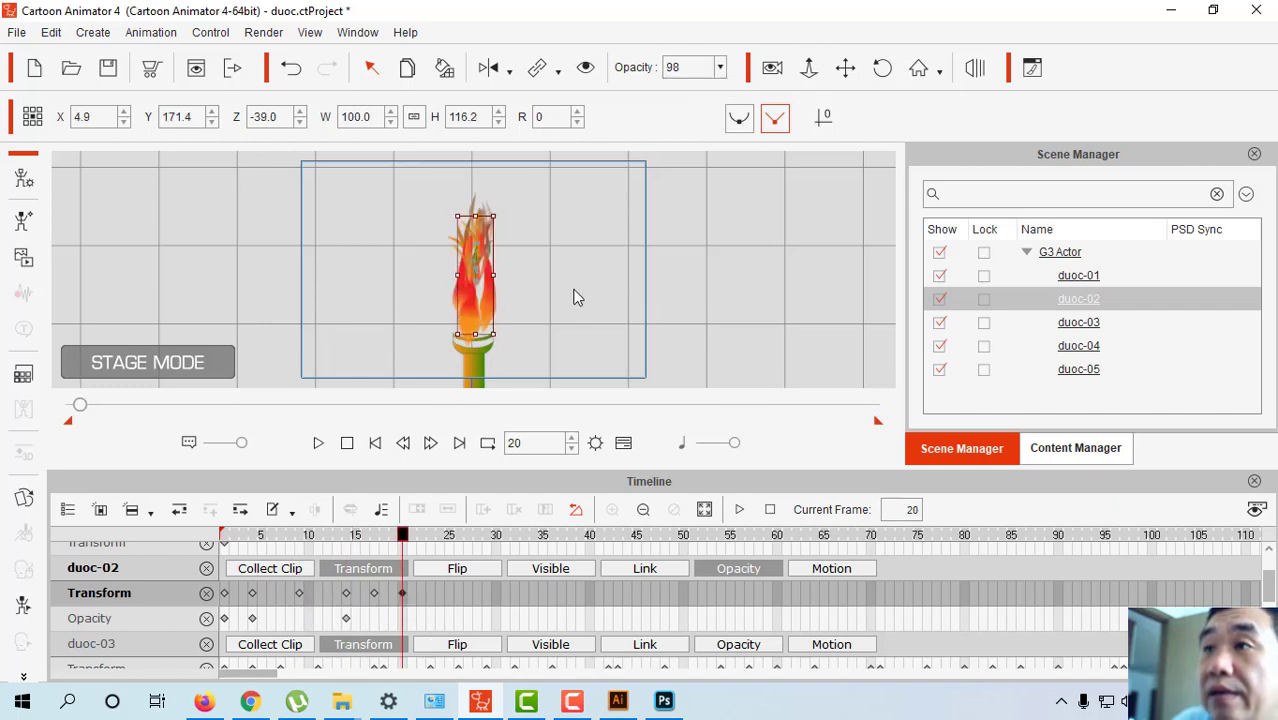
pyautogui.click(720, 67)
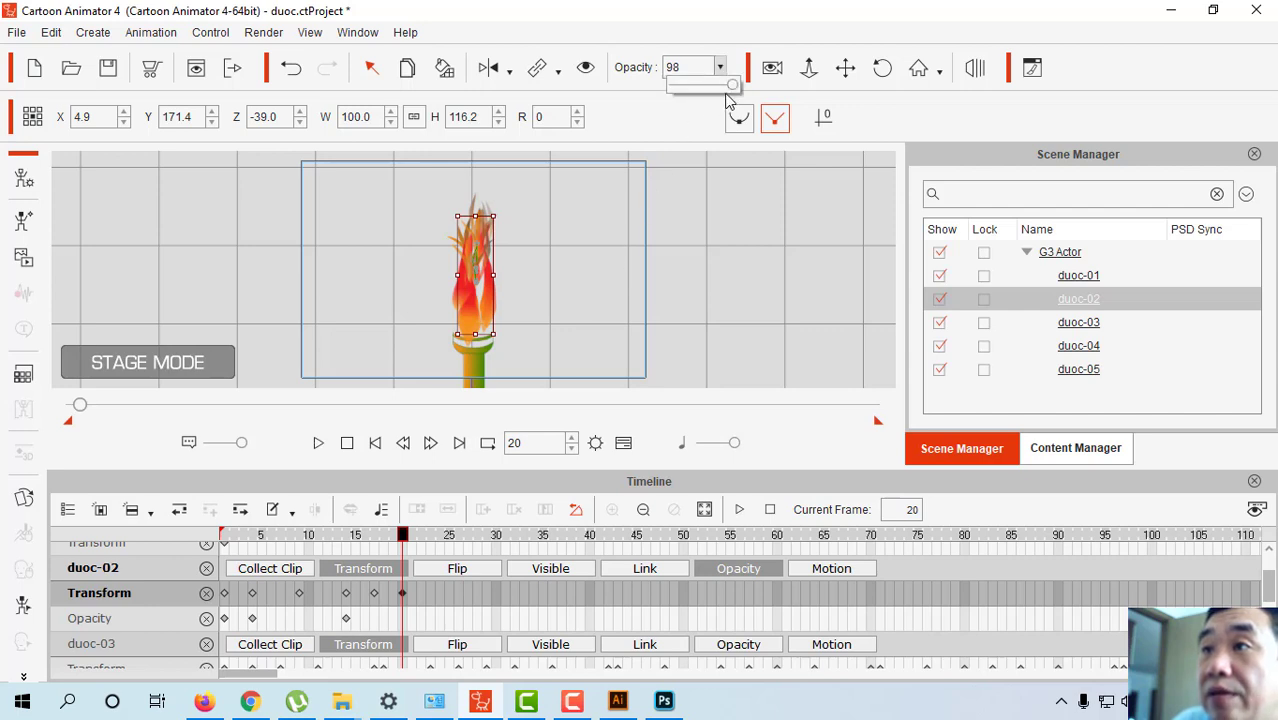
pyautogui.moveTo(734, 88); pyautogui.dragTo(703, 90)
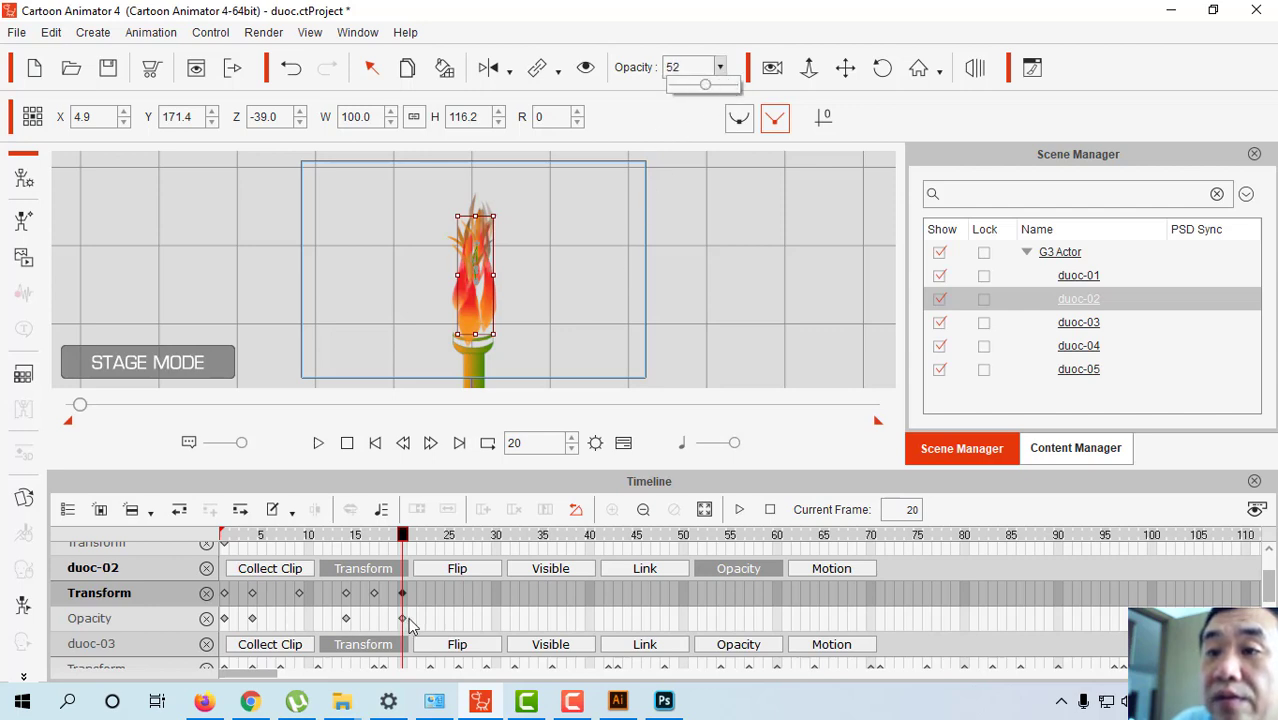
# Key the duoc-02 flame's opacity at 92 on frame 24.
pyautogui.click(443, 596)
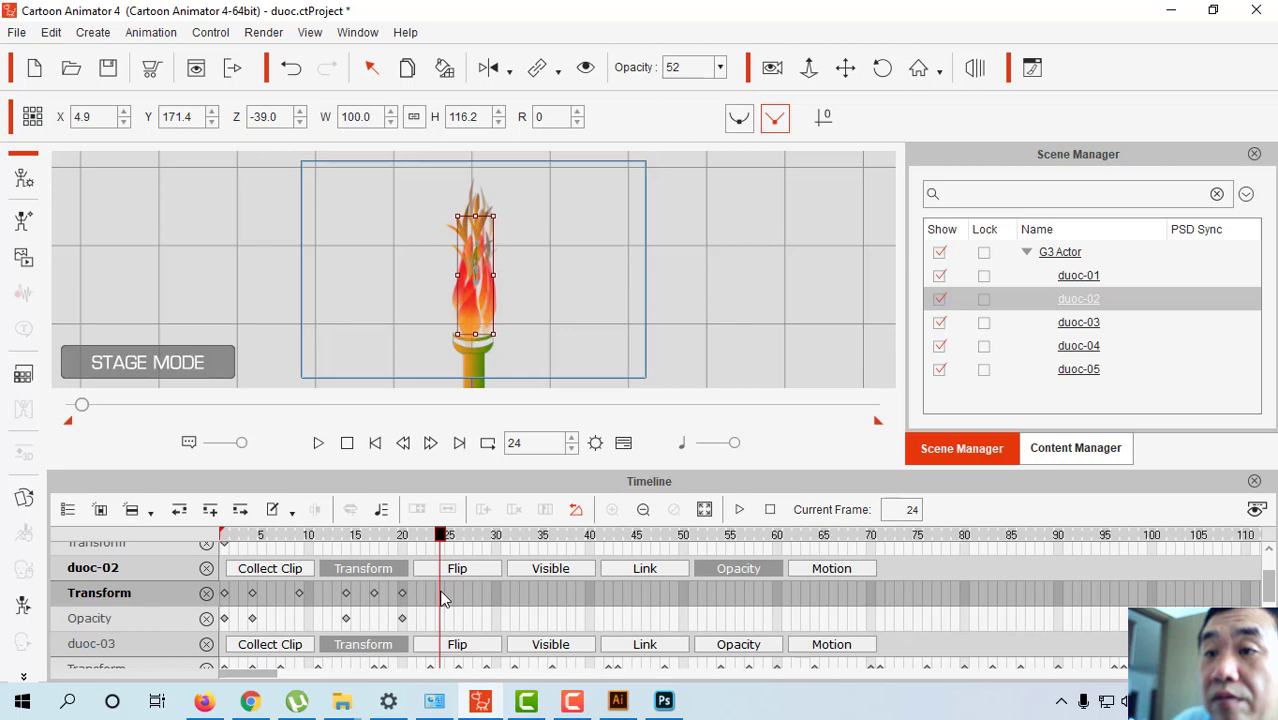
pyautogui.click(720, 67)
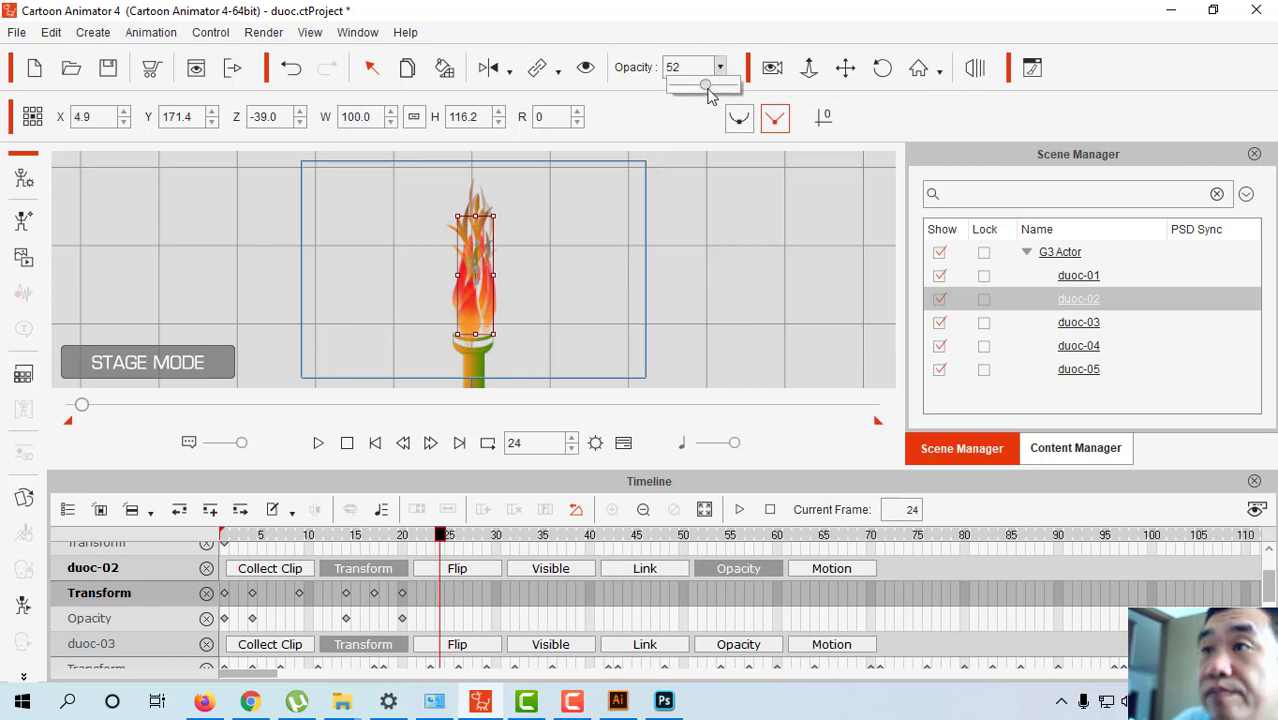
pyautogui.moveTo(705, 89); pyautogui.dragTo(731, 90)
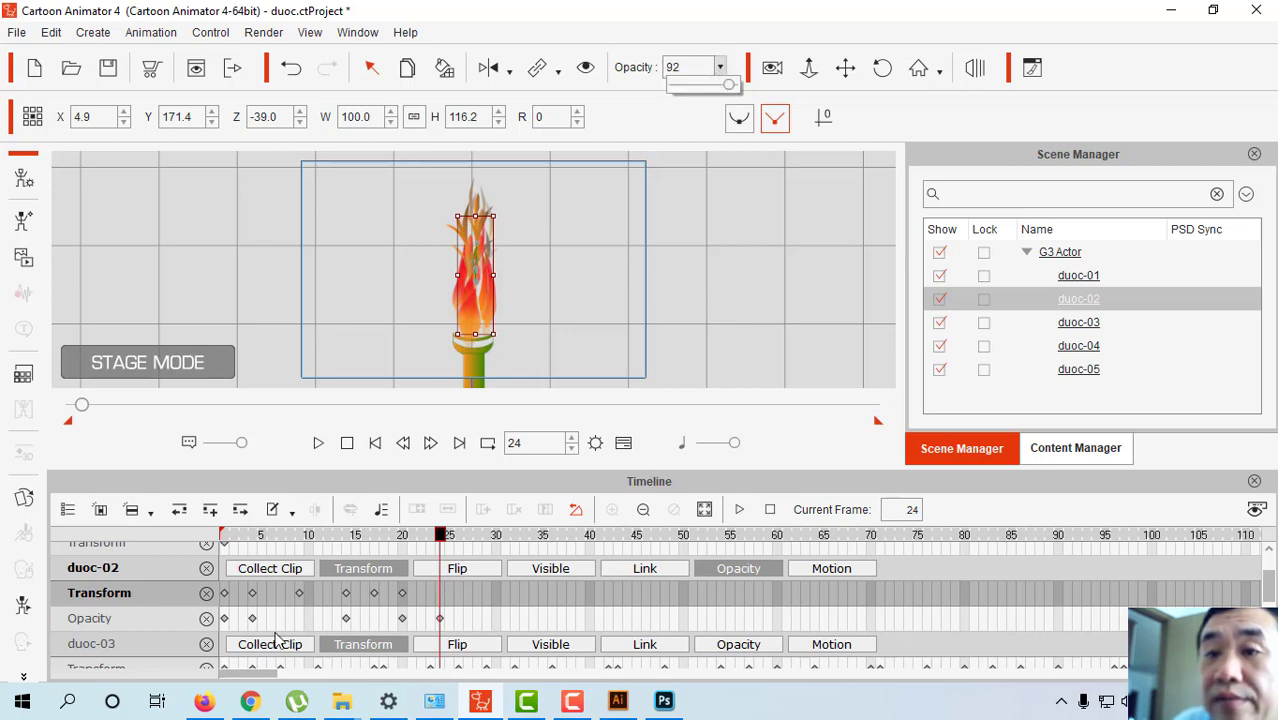
pyautogui.click(226, 594)
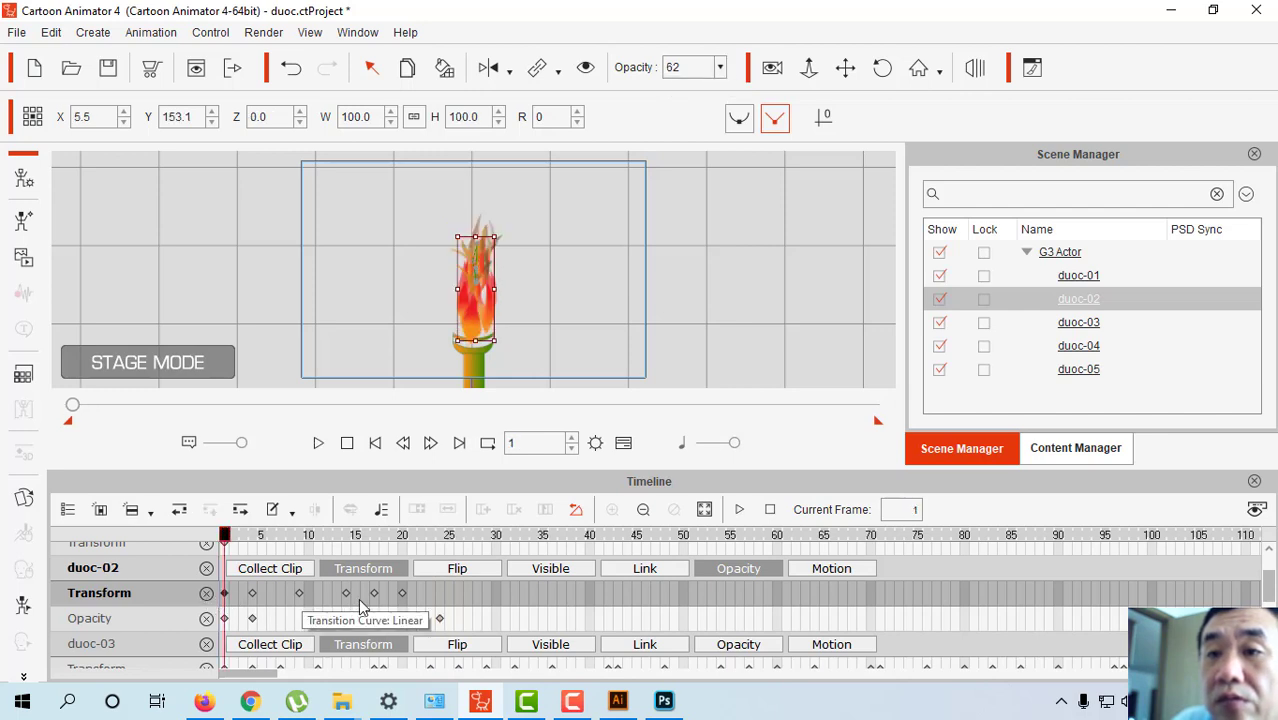
pyautogui.click(403, 594)
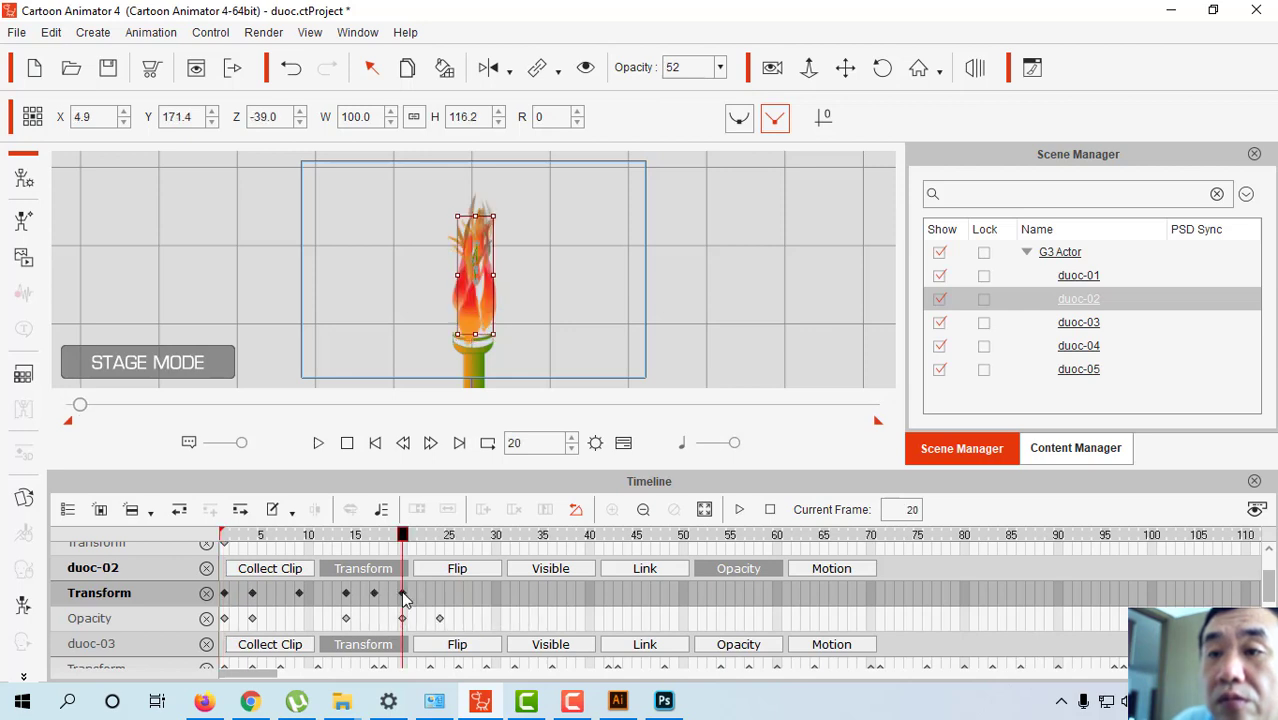
pyautogui.rightClick(346, 593)
pyautogui.click(437, 554)
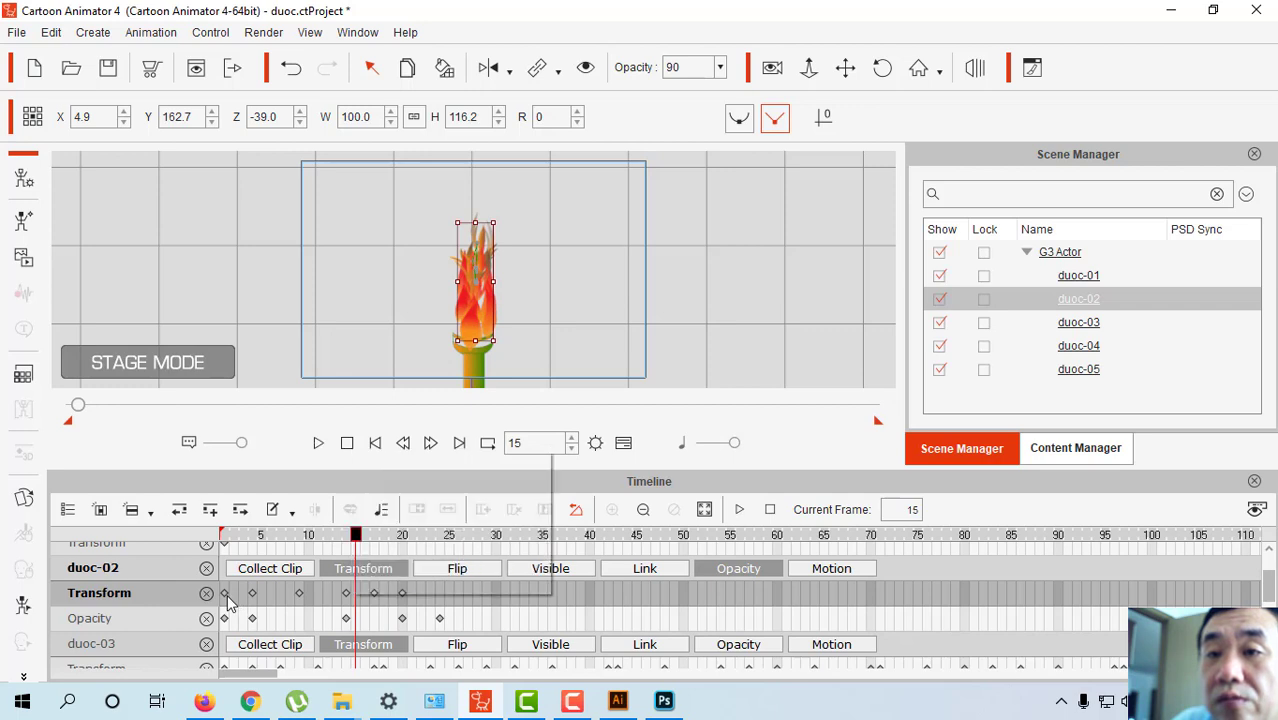
pyautogui.click(400, 595)
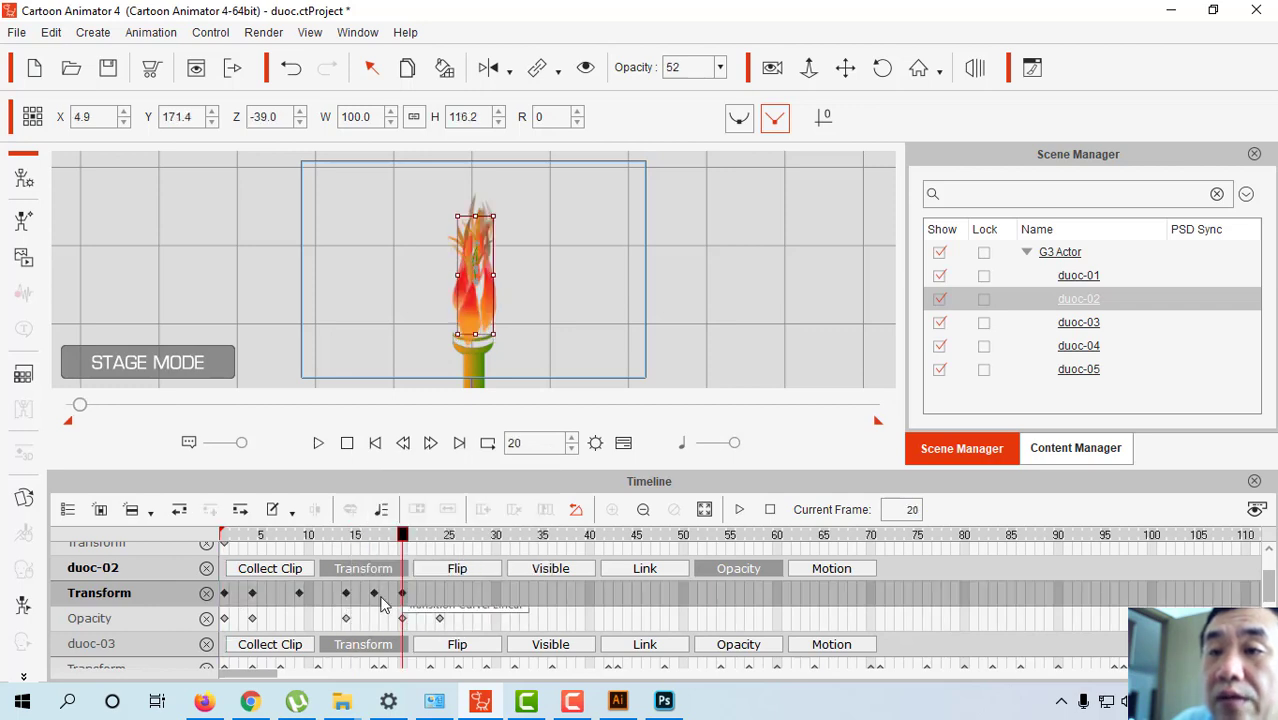
pyautogui.rightClick(360, 598)
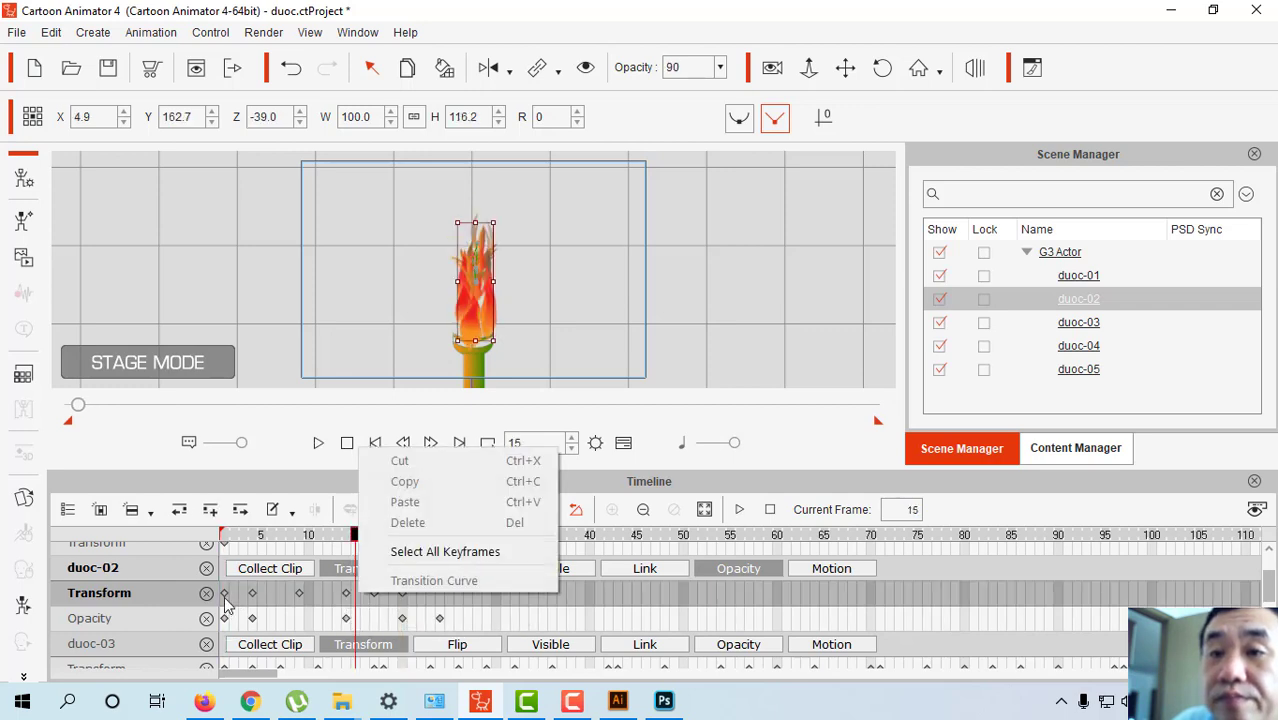
# Copy the duoc-02 flame's transform keyframes from frames 1 to 20 and paste them at frames 25, 49 and 74.
pyautogui.click(226, 596)
pyautogui.click(402, 595)
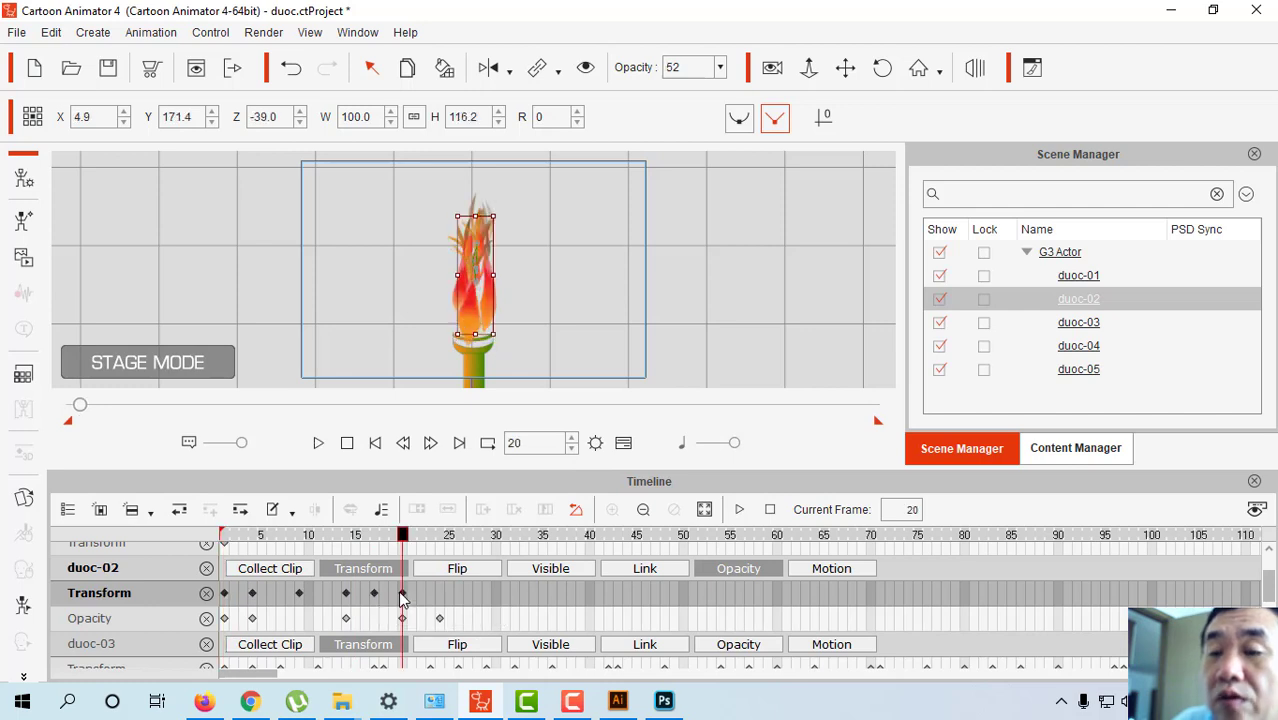
pyautogui.rightClick(402, 595)
pyautogui.click(446, 481)
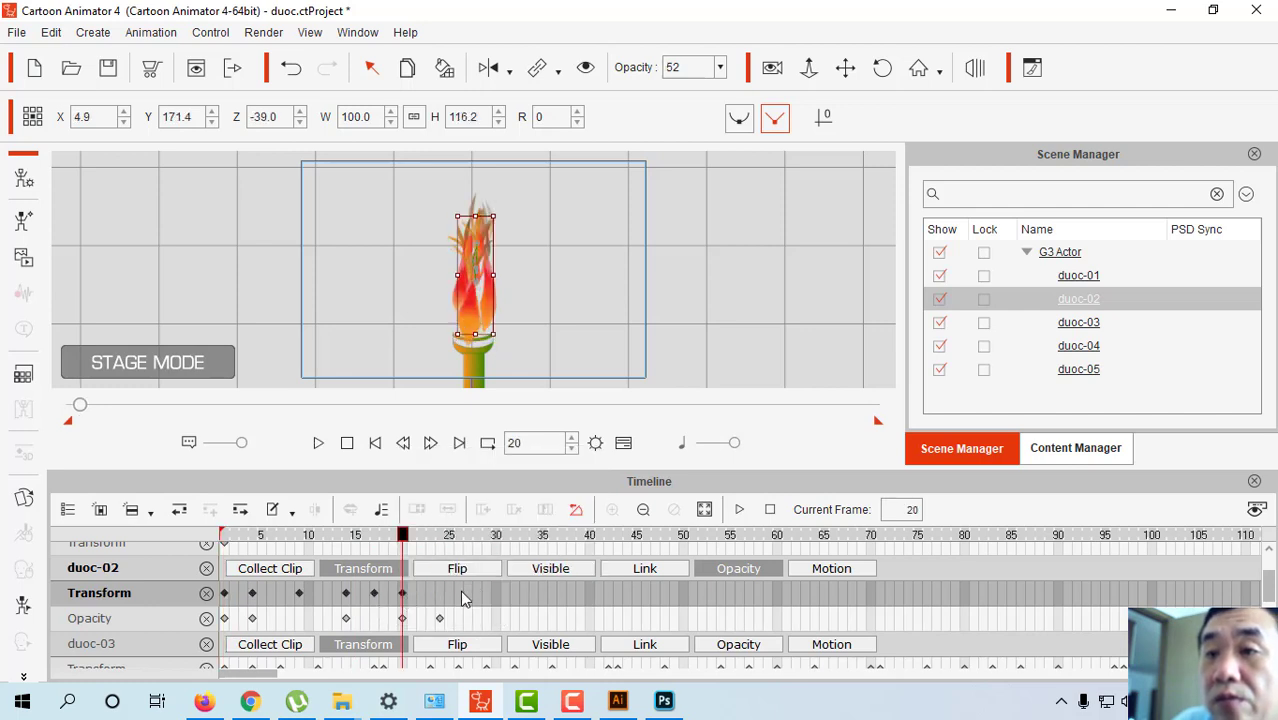
pyautogui.click(450, 600)
pyautogui.hotkey('ctrl', 'v')
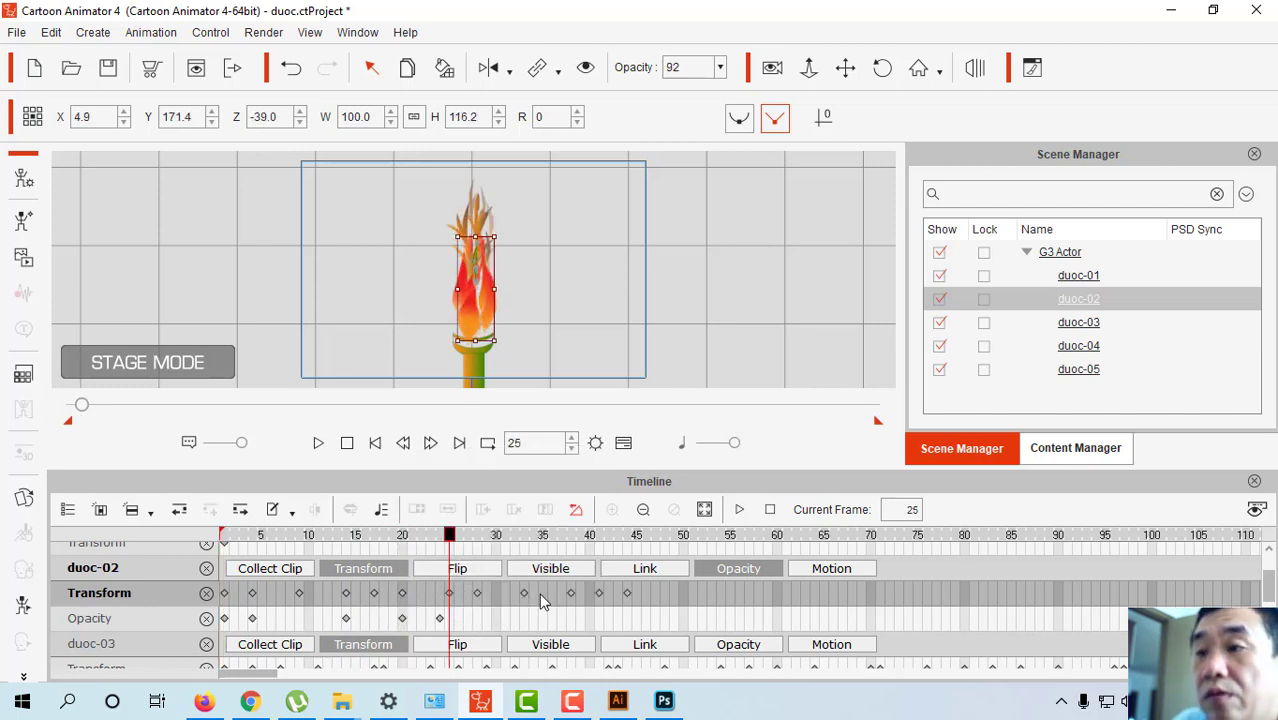
pyautogui.click(675, 600)
pyautogui.hotkey('ctrl', 'v')
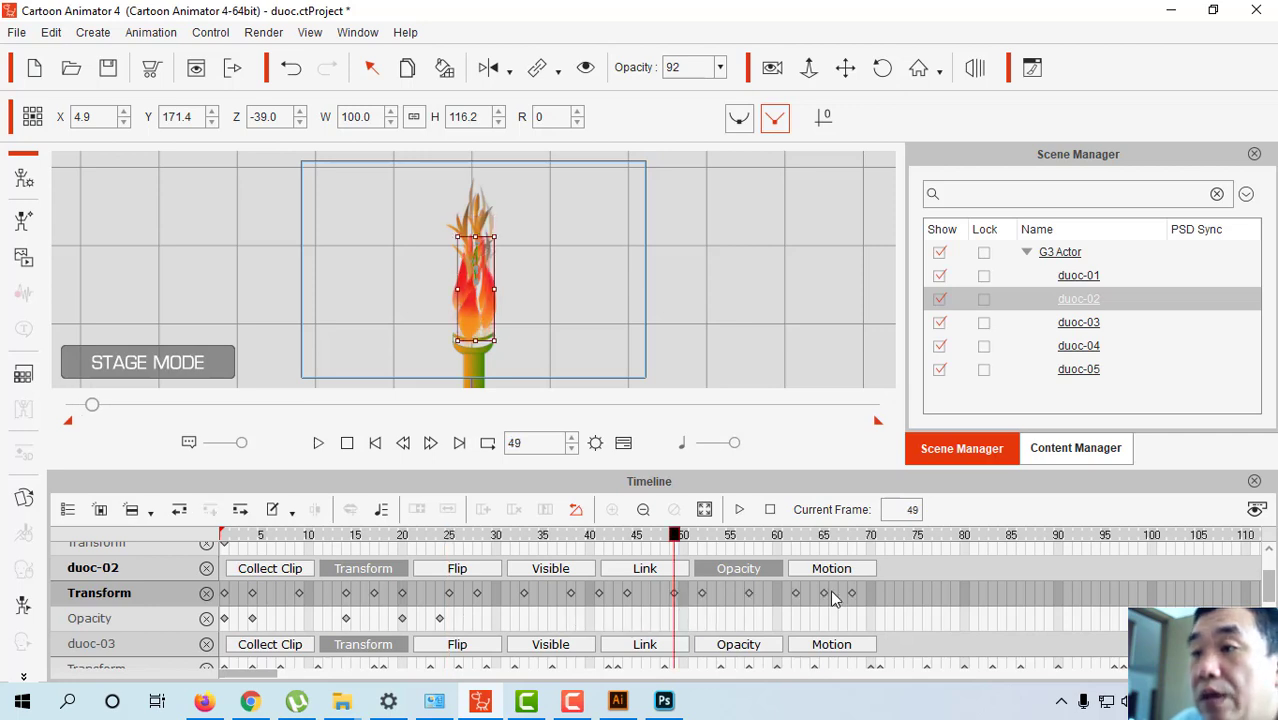
pyautogui.click(904, 594)
pyautogui.hotkey('ctrl', 'v')
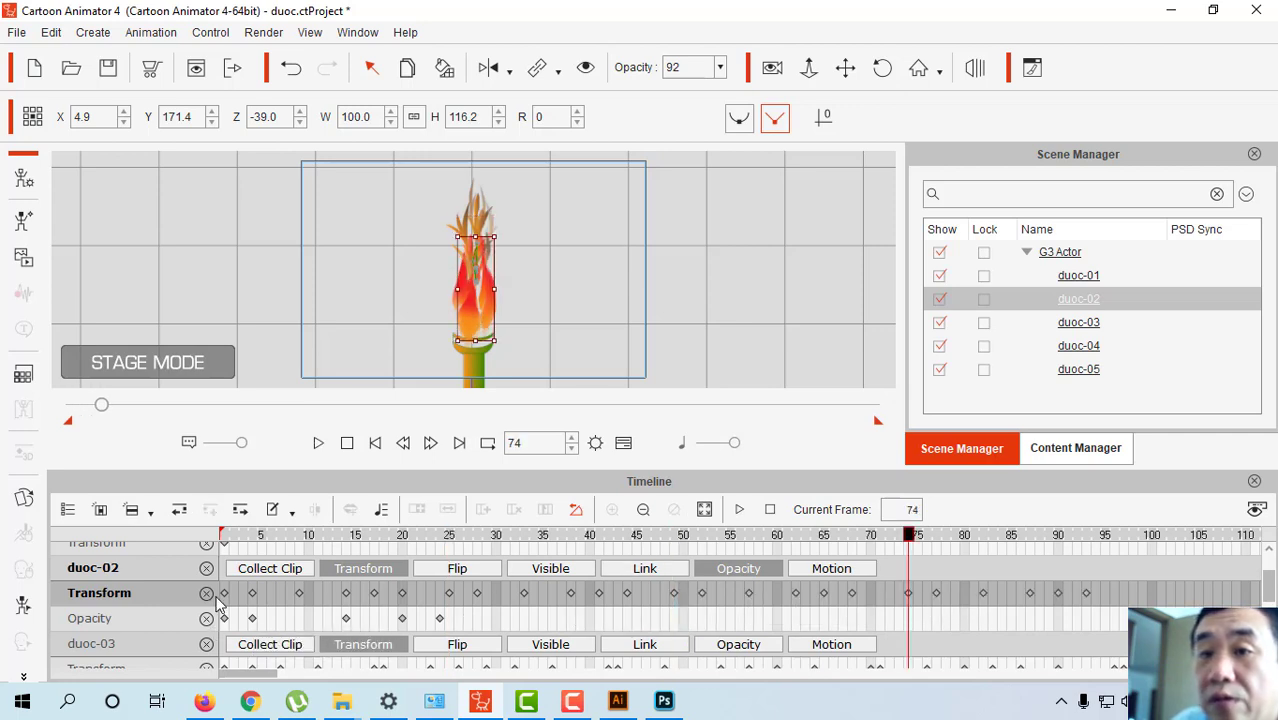
pyautogui.click(222, 594)
pyautogui.click(1088, 595)
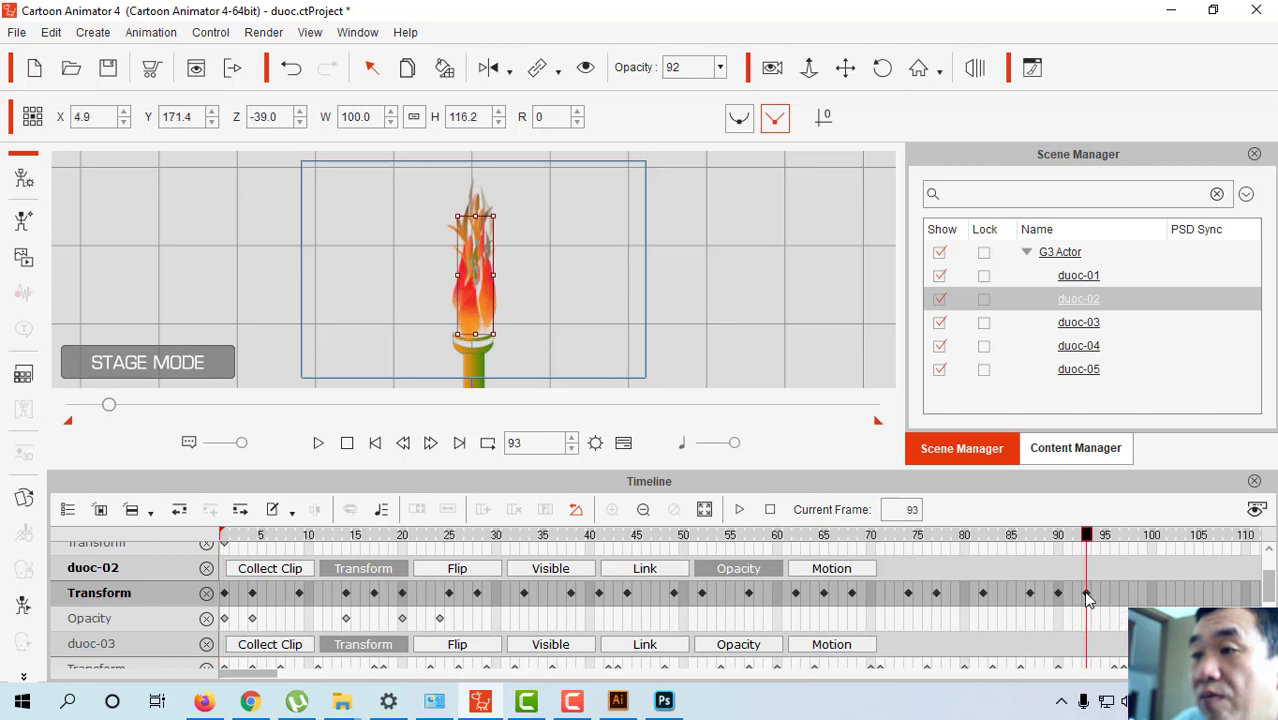
pyautogui.rightClick(752, 595)
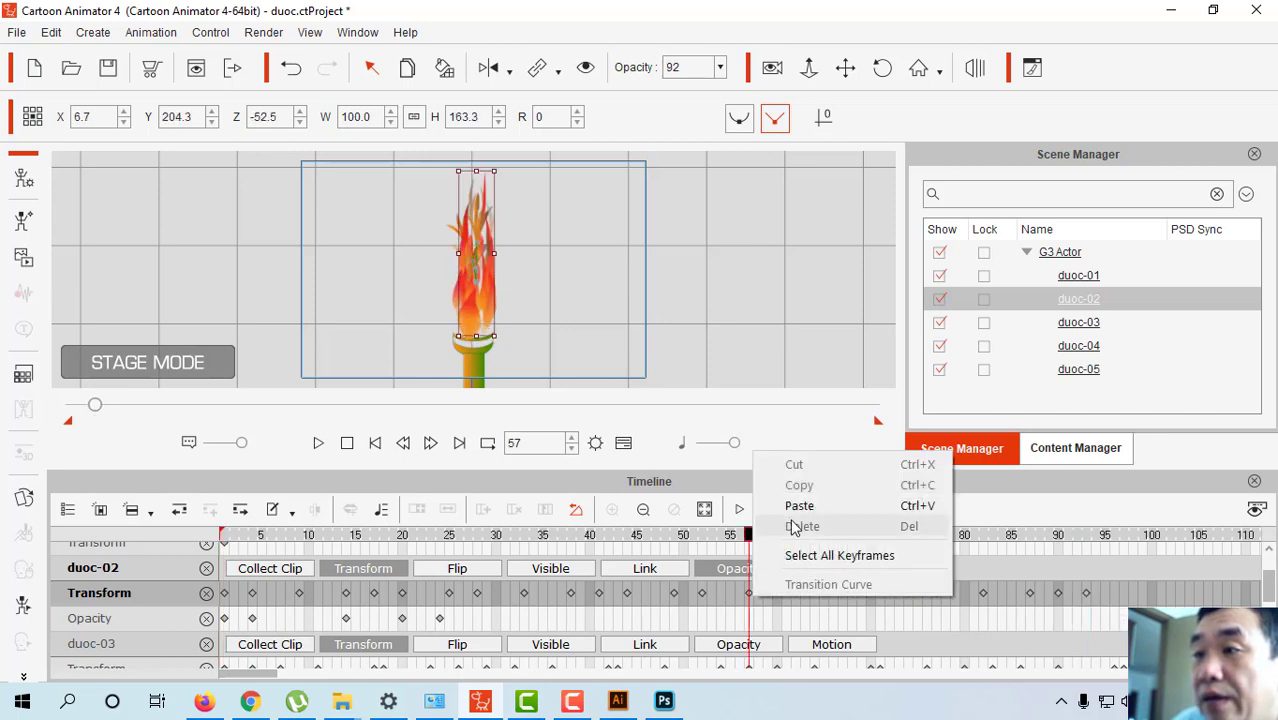
# Copy the duoc-02 flame's transform keyframes from frames 1 to 93 and paste them at frame 97.
pyautogui.click(224, 596)
pyautogui.click(1085, 597)
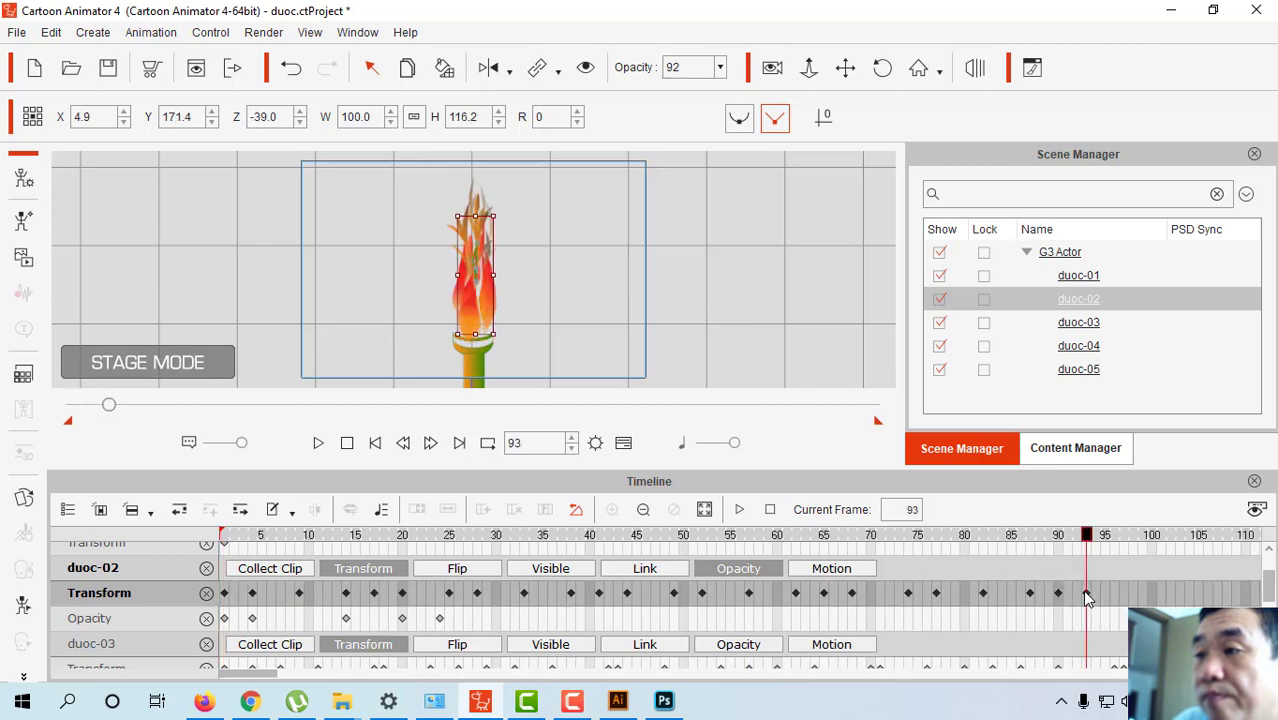
pyautogui.rightClick(624, 595)
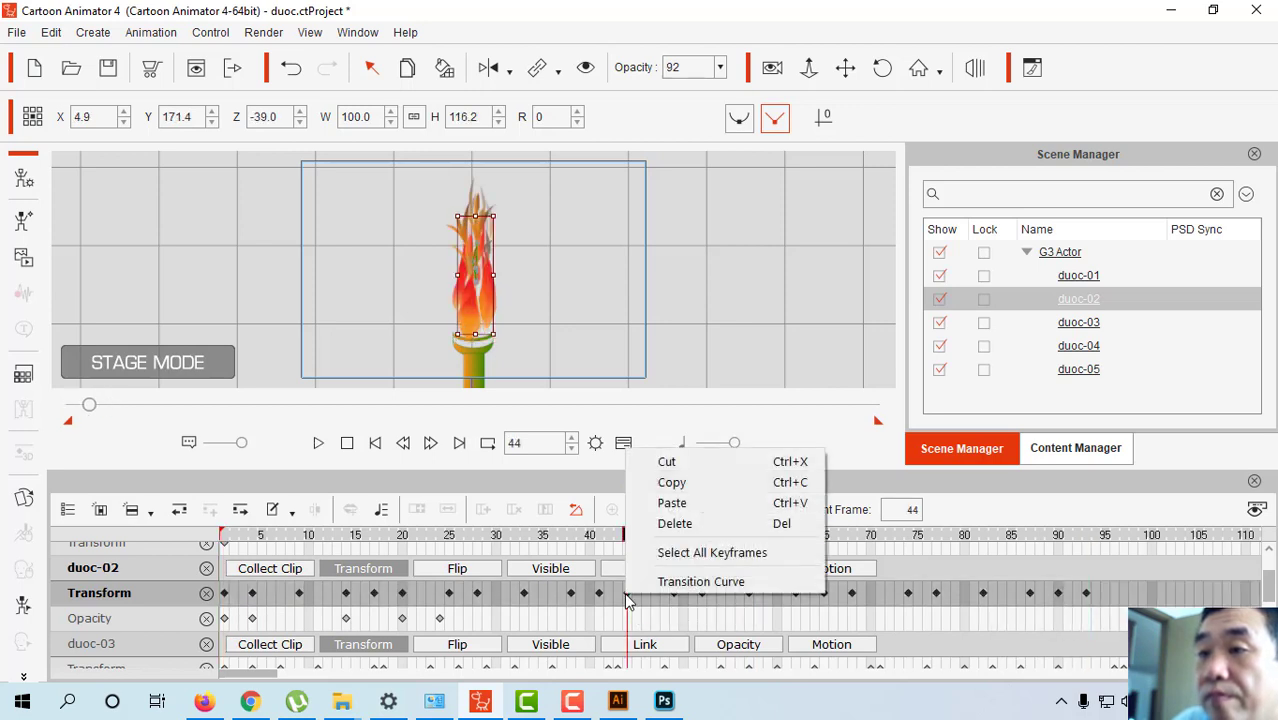
pyautogui.click(672, 483)
pyautogui.click(1124, 598)
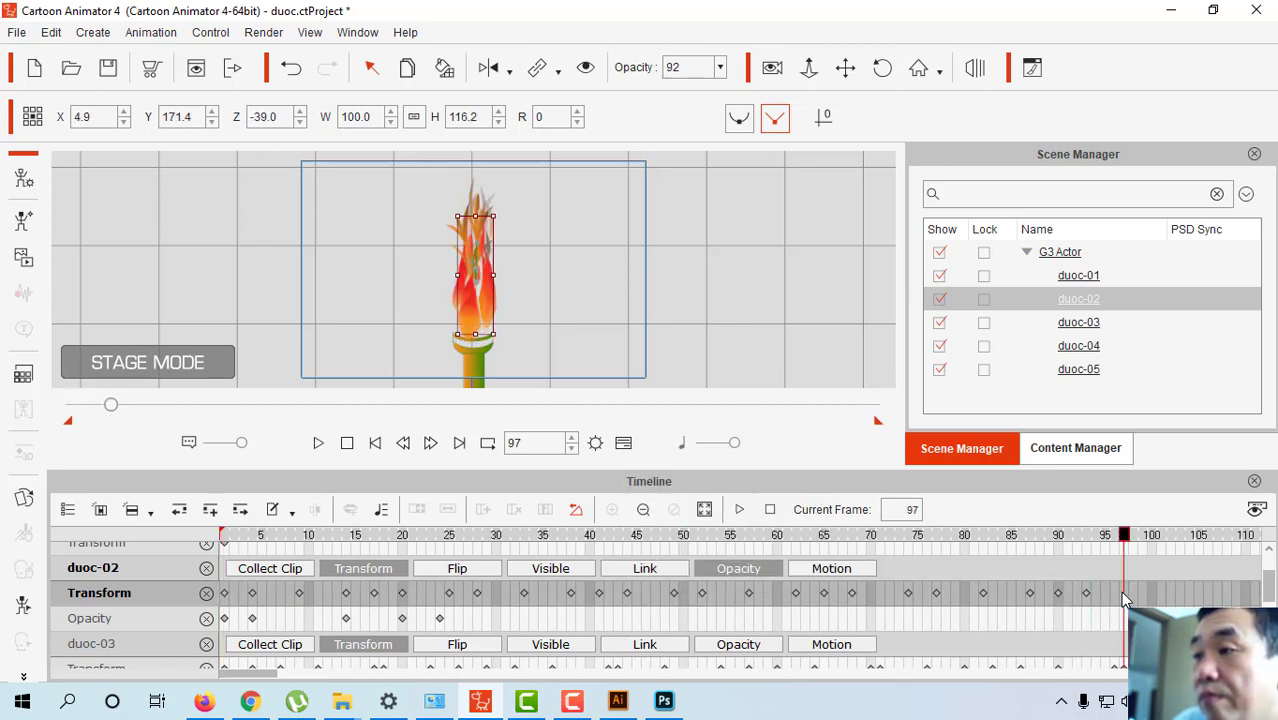
pyautogui.hotkey('ctrl', 'v')
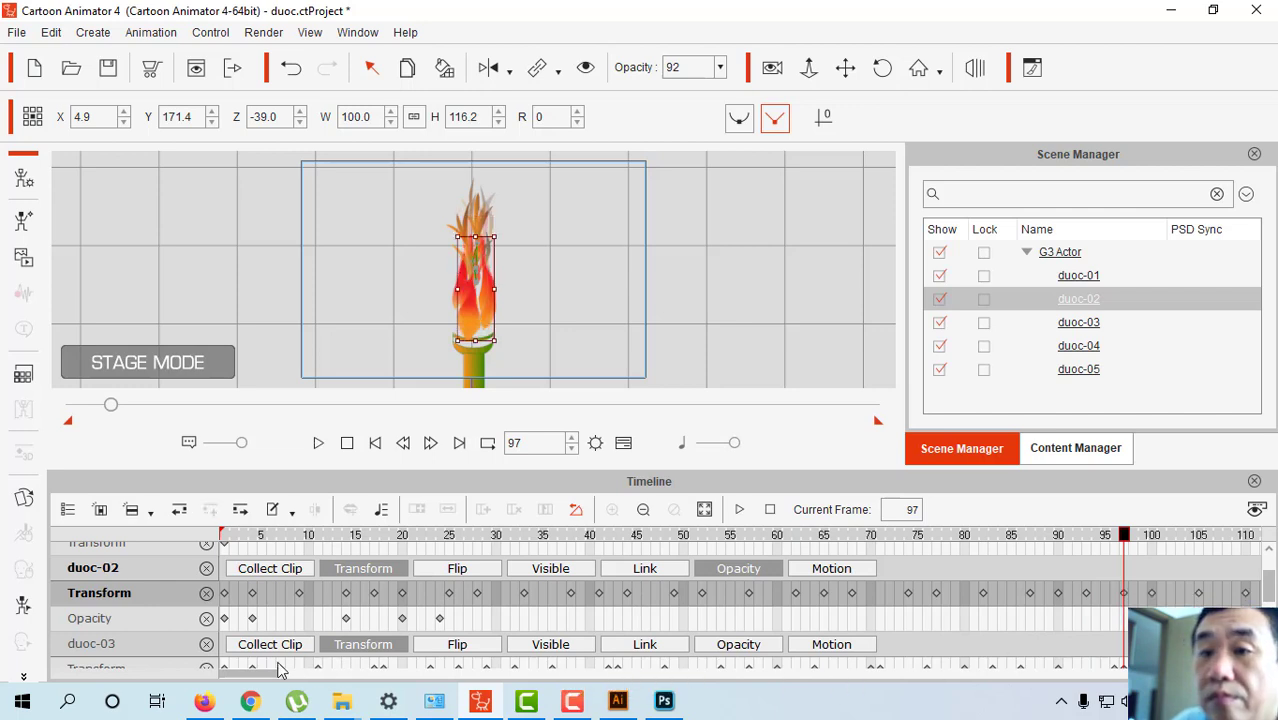
# Paste the copied transform keyframes on the duoc-02 flame's track at frames 193, 291 and 388.
pyautogui.moveTo(257, 674); pyautogui.dragTo(392, 690)
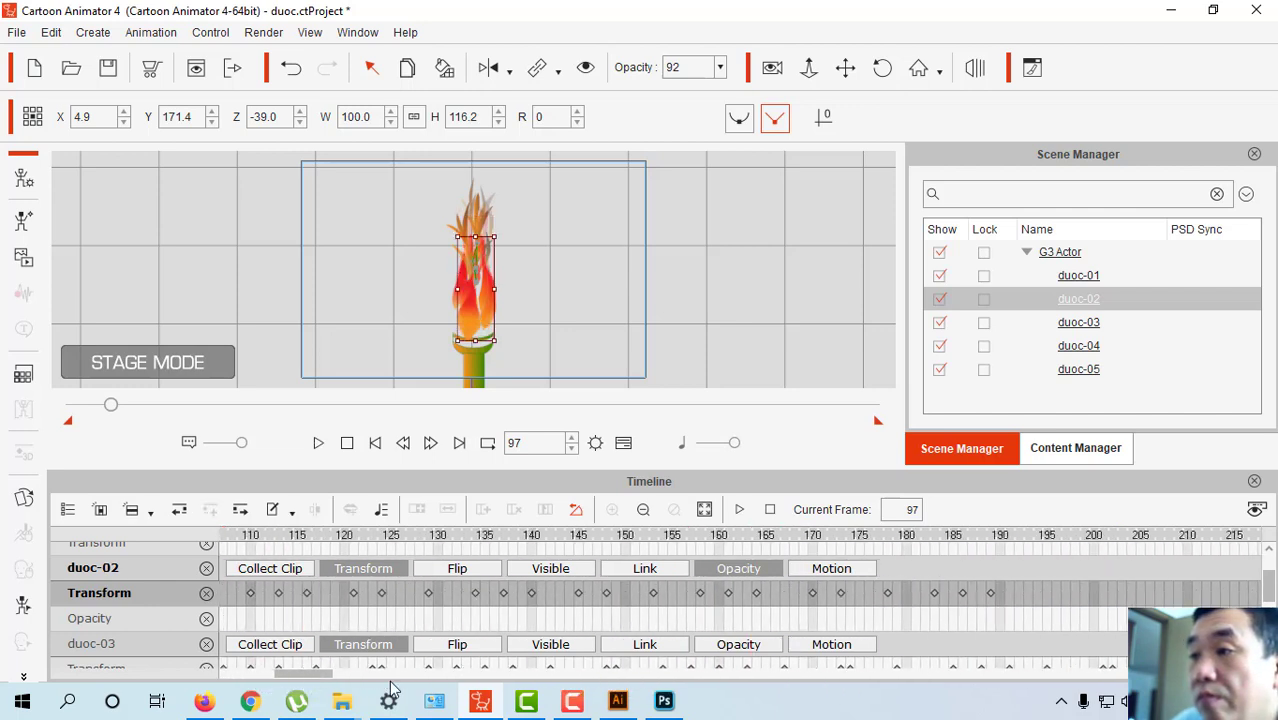
pyautogui.click(1027, 594)
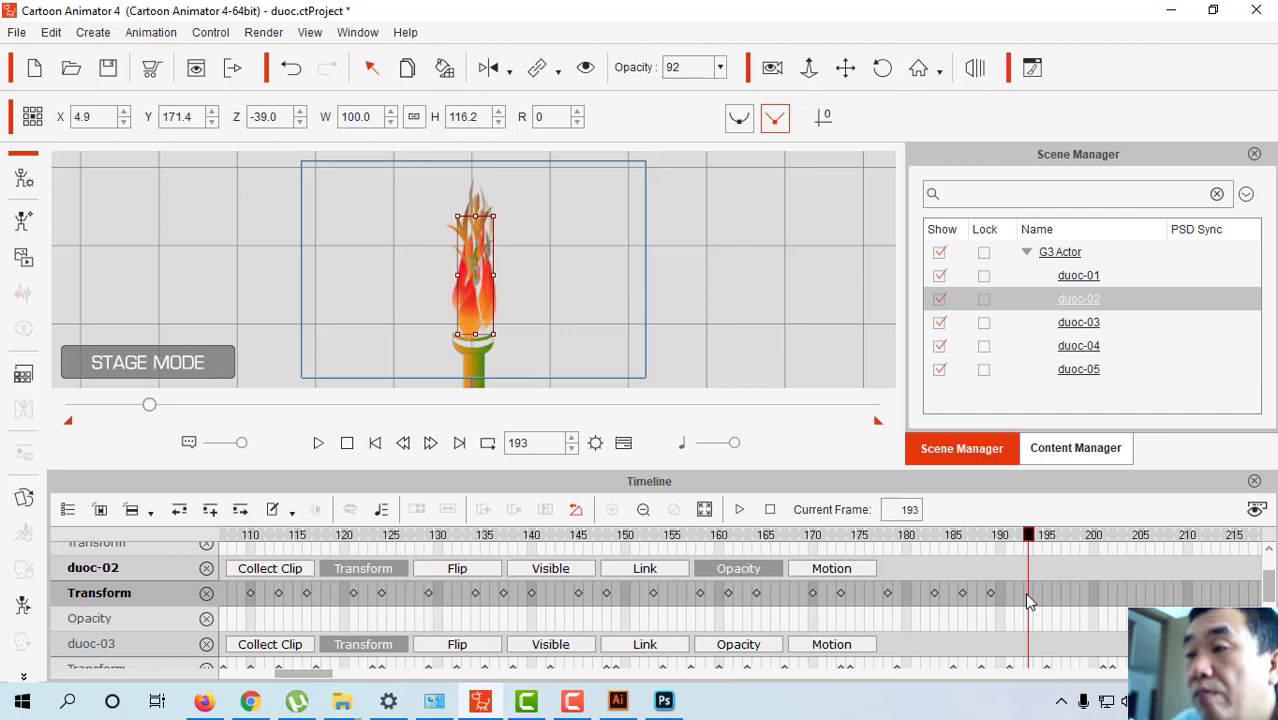
pyautogui.click(1028, 596)
pyautogui.moveTo(308, 684); pyautogui.dragTo(392, 686)
pyautogui.click(514, 597)
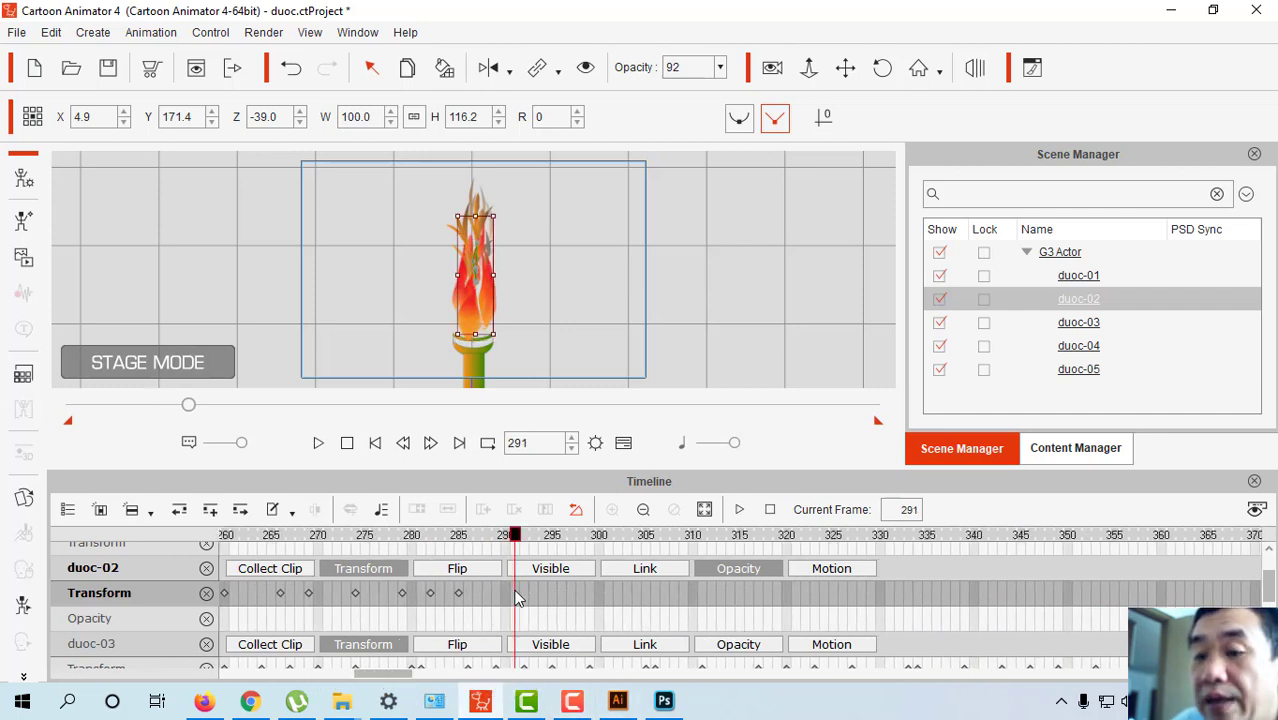
pyautogui.moveTo(396, 674); pyautogui.dragTo(440, 675)
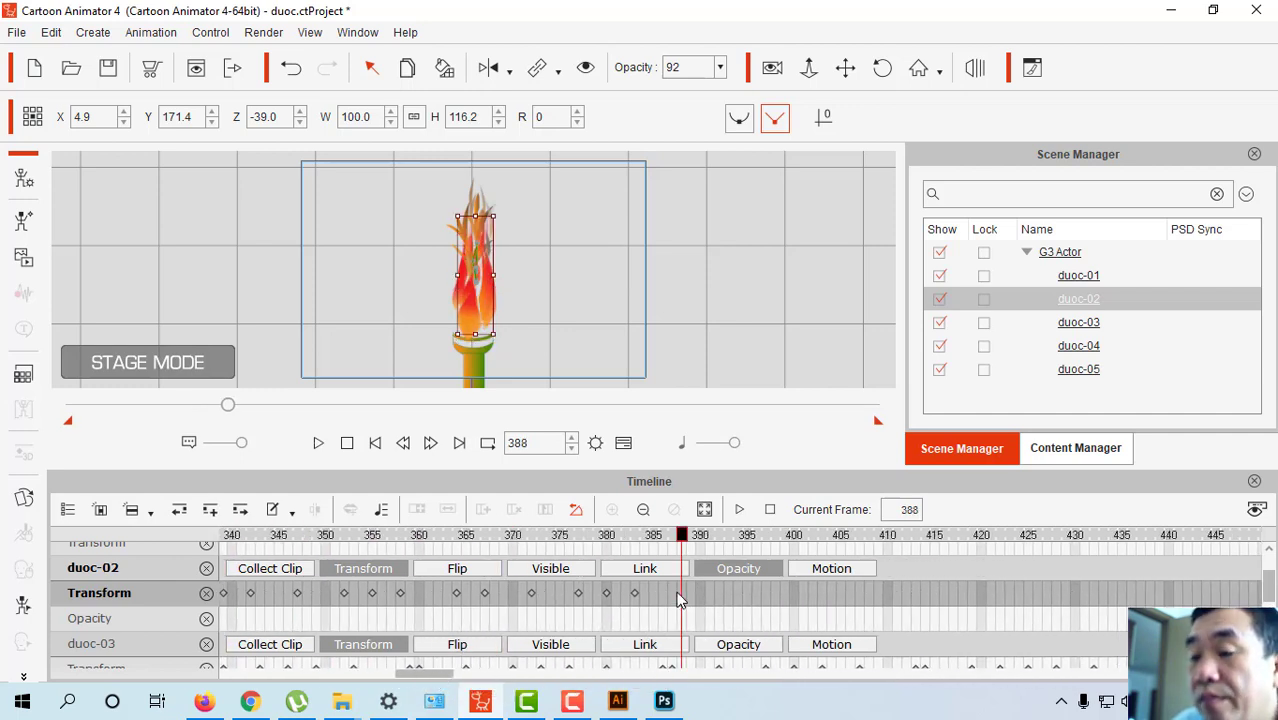
pyautogui.hotkey('ctrl', 'v')
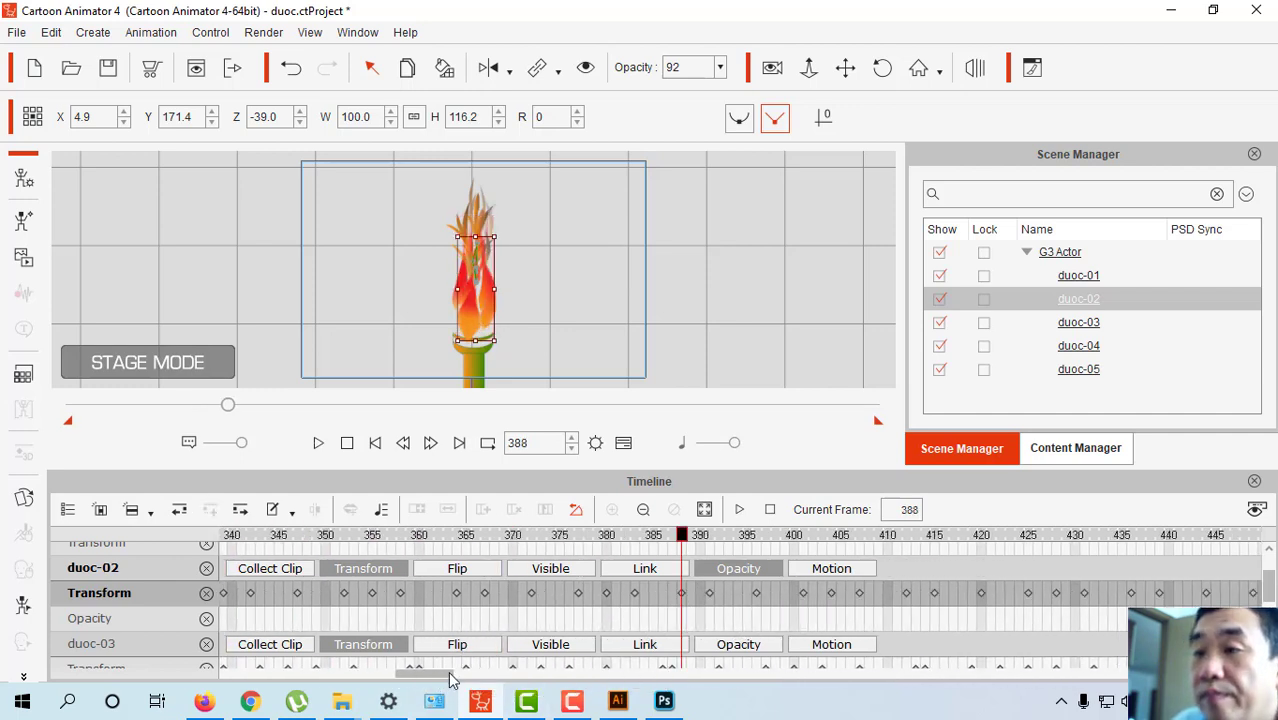
# Paste the copied transform keyframes on the duoc-02 flame's track at frames 485, 583 and 679.
pyautogui.moveTo(450, 680); pyautogui.dragTo(503, 675)
pyautogui.click(548, 597)
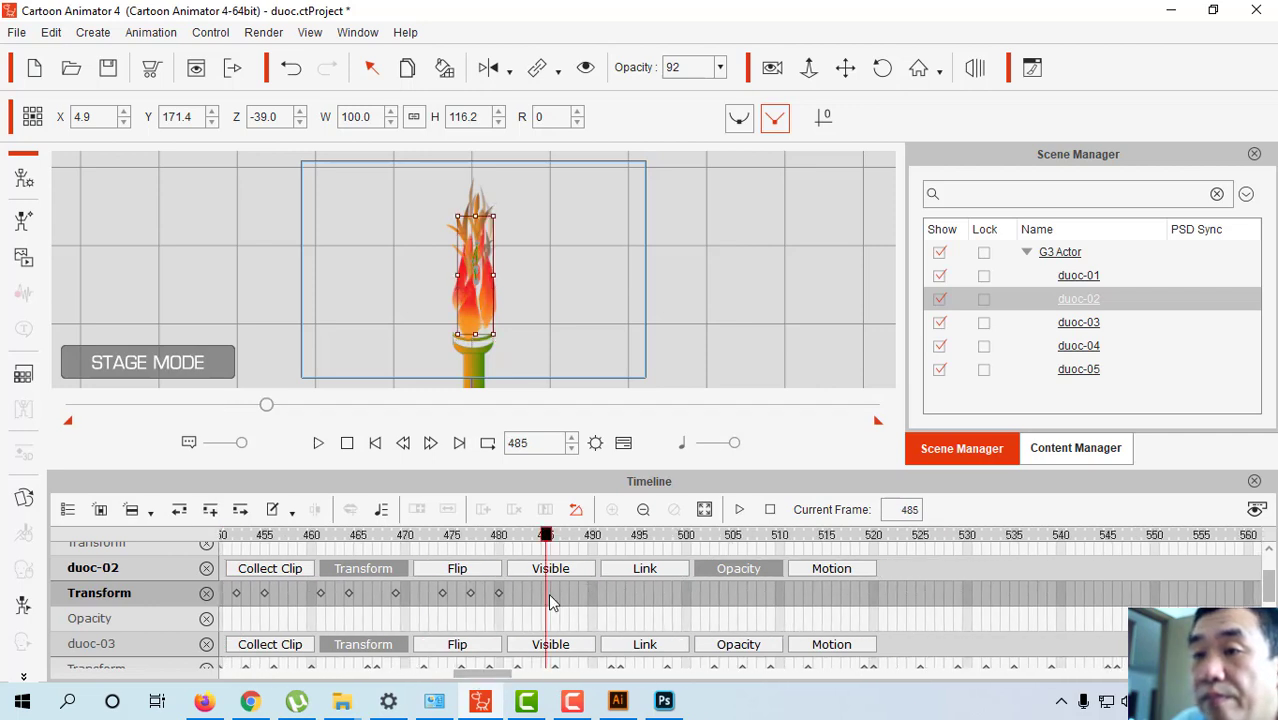
pyautogui.hotkey('ctrl', 'v')
pyautogui.moveTo(487, 674); pyautogui.dragTo(531, 682)
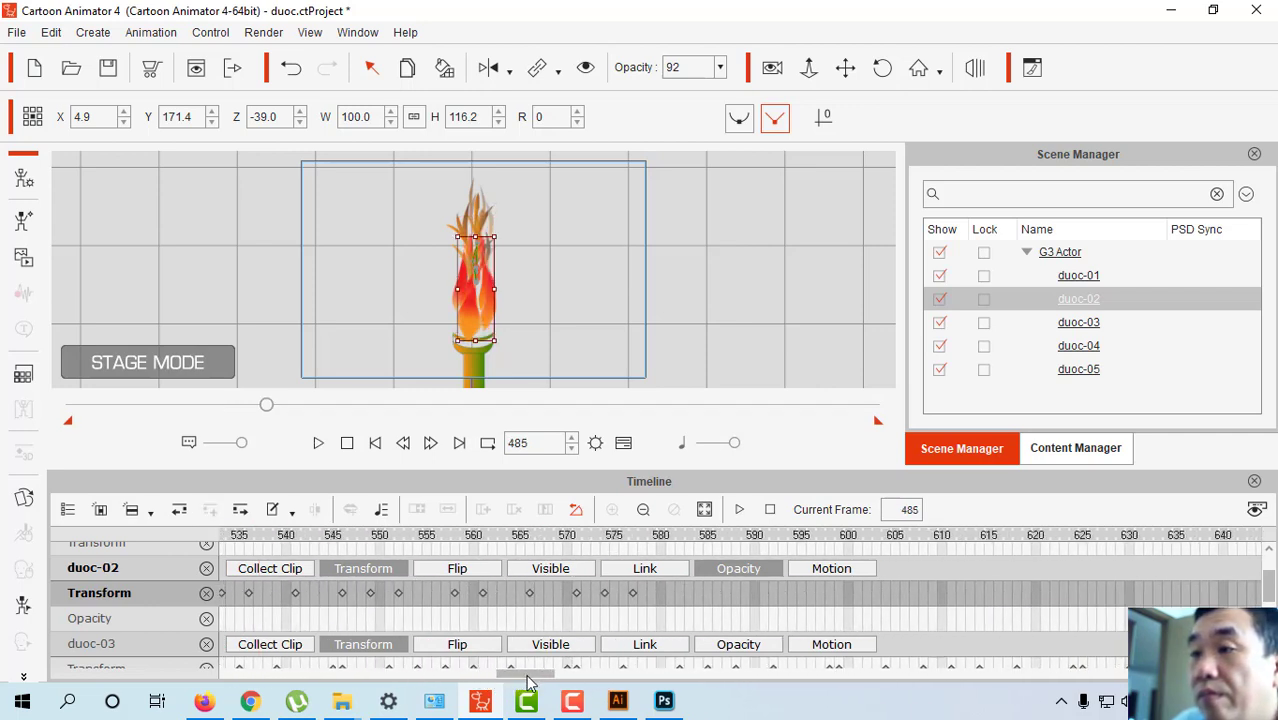
pyautogui.click(695, 598)
pyautogui.hotkey('ctrl', 'v')
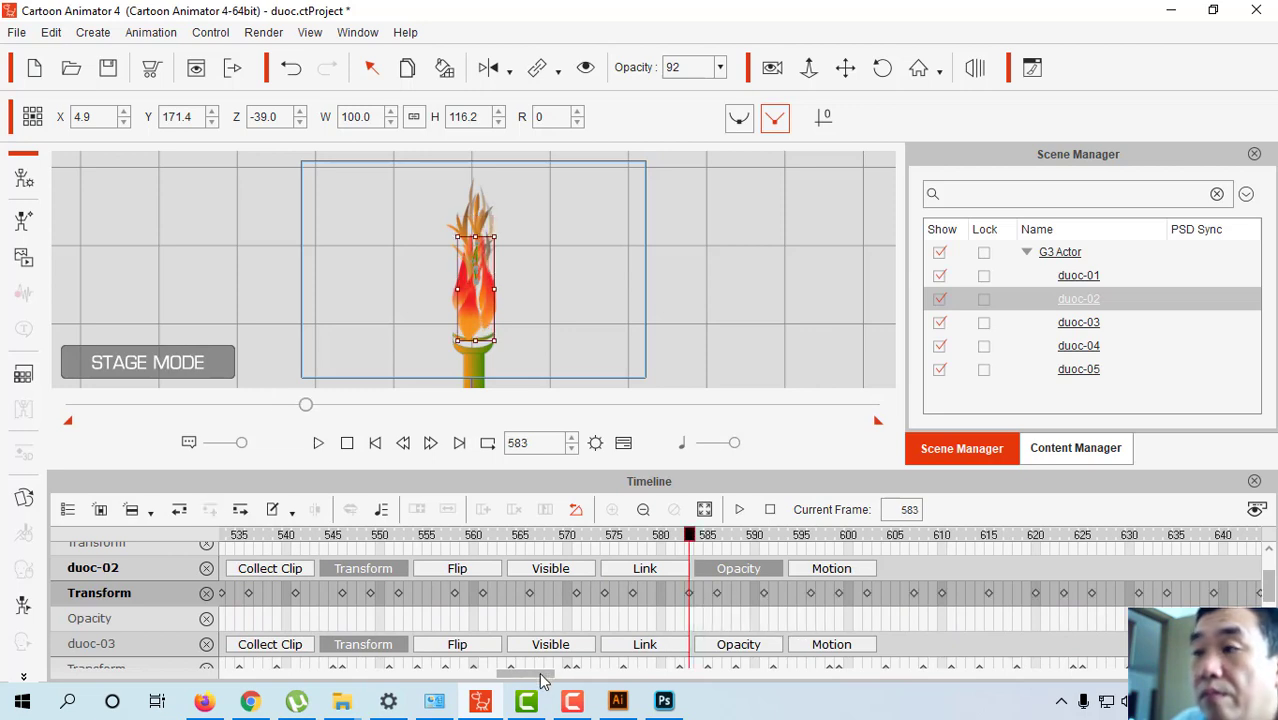
pyautogui.moveTo(546, 675); pyautogui.dragTo(587, 676)
pyautogui.click(850, 600)
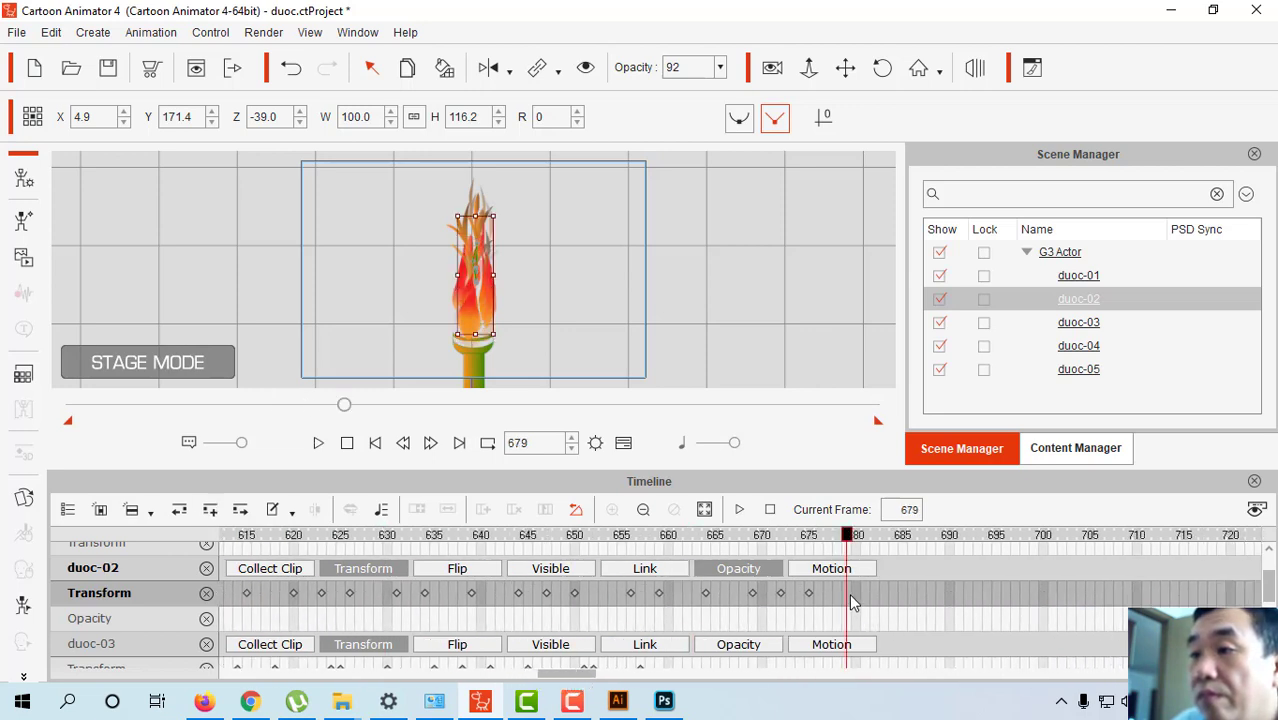
pyautogui.hotkey('ctrl', 'v')
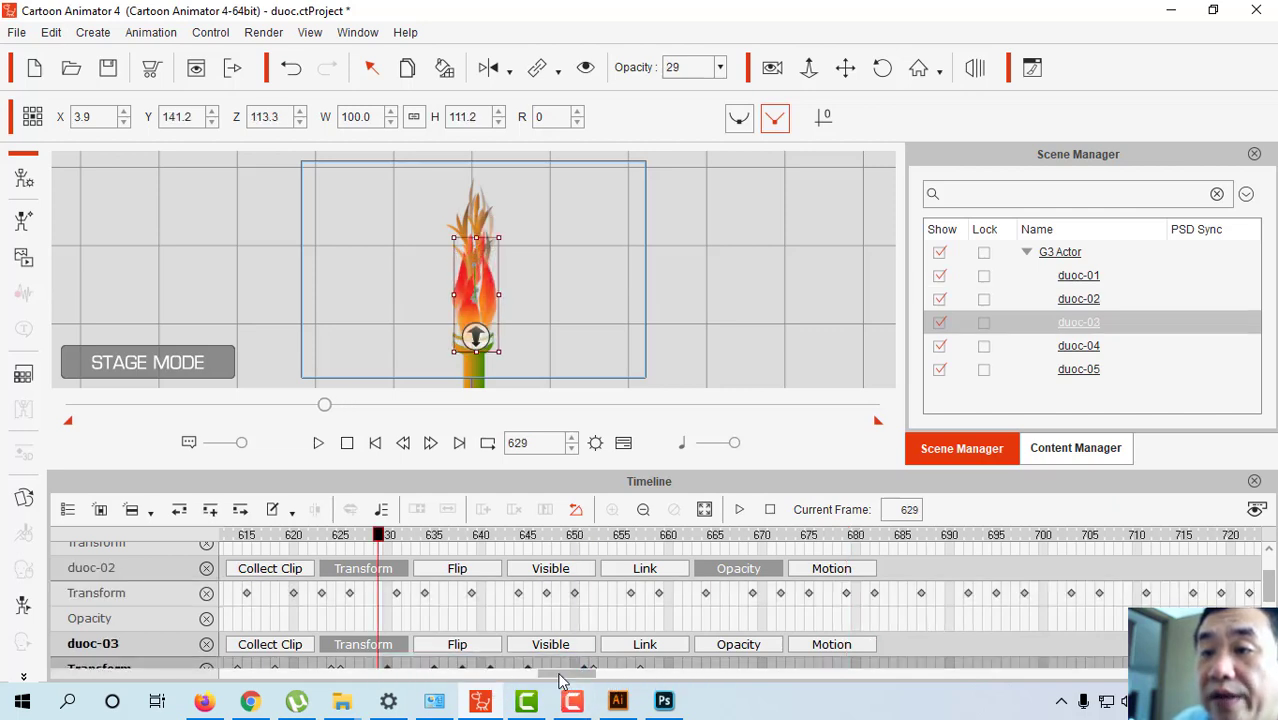
pyautogui.moveTo(561, 680); pyautogui.dragTo(229, 670)
pyautogui.click(224, 618)
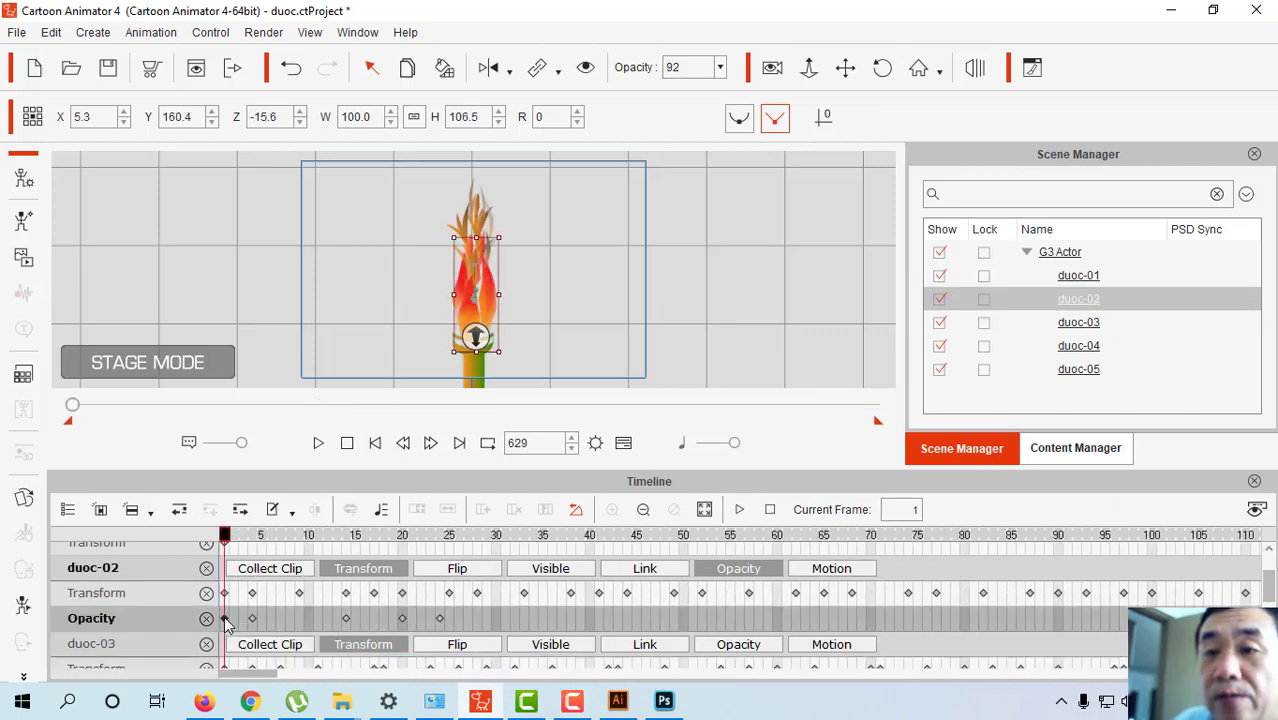
pyautogui.click(440, 618)
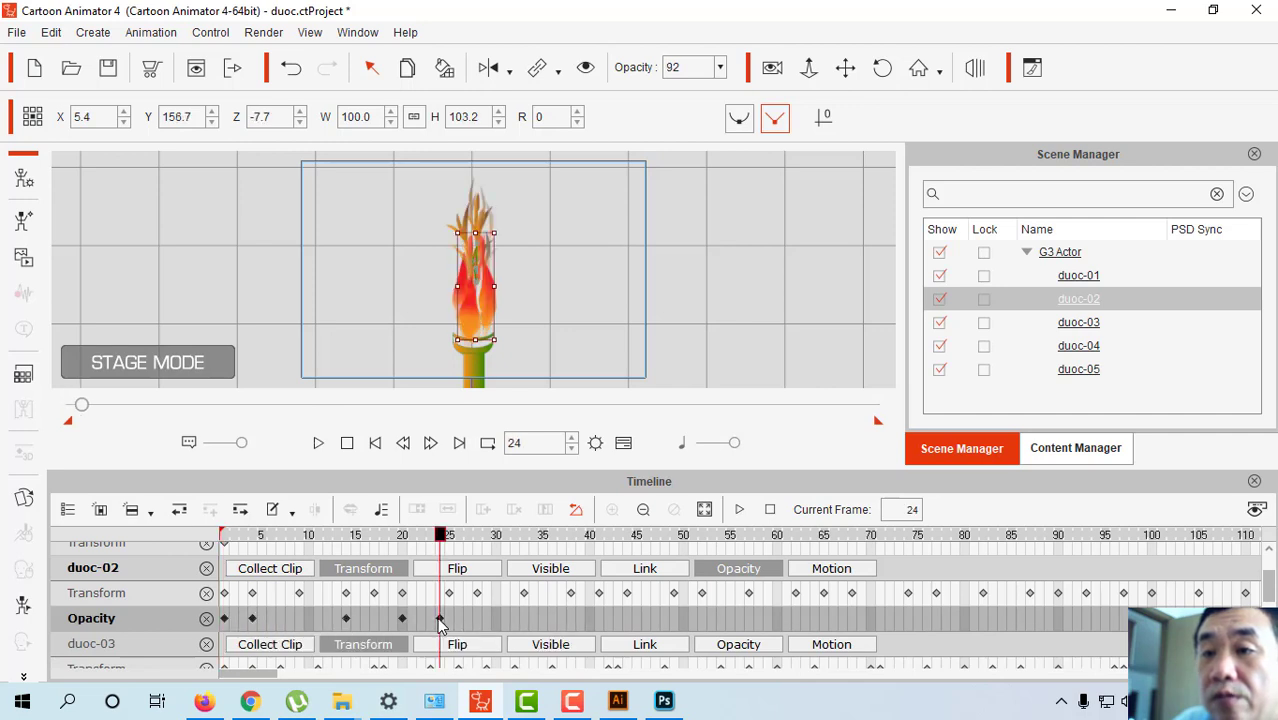
pyautogui.rightClick(347, 618)
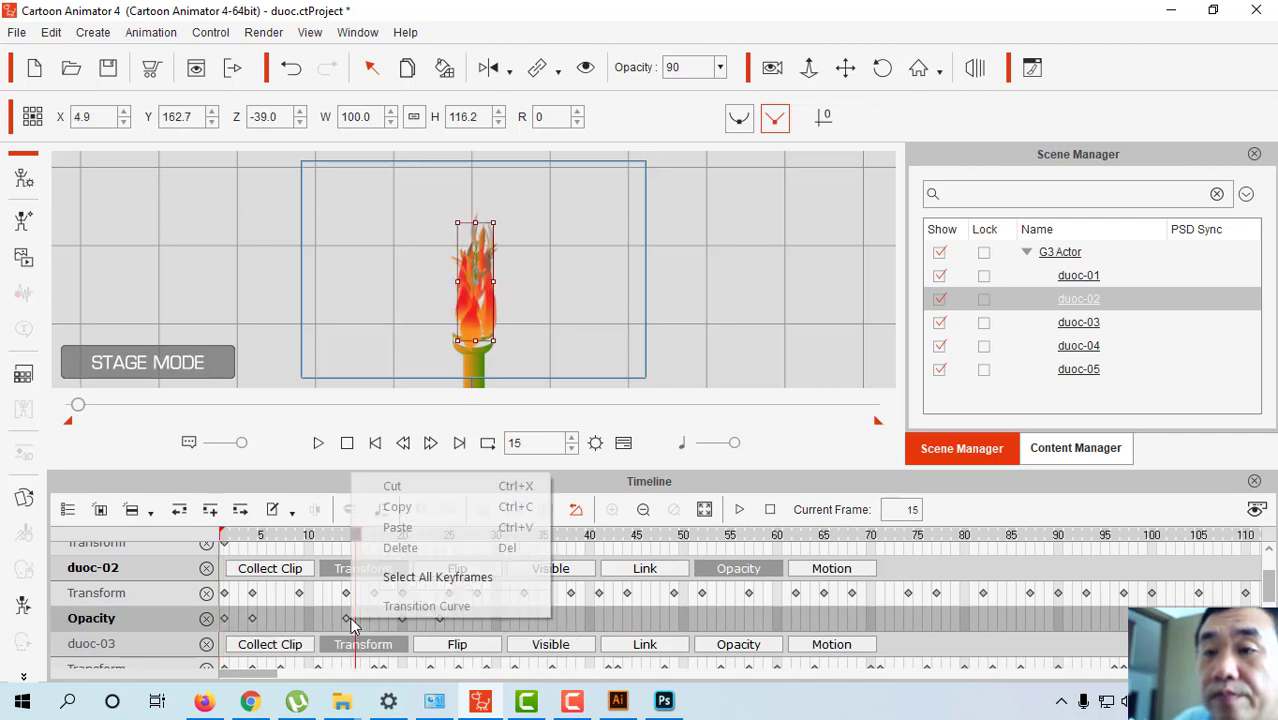
pyautogui.click(224, 618)
pyautogui.click(440, 618)
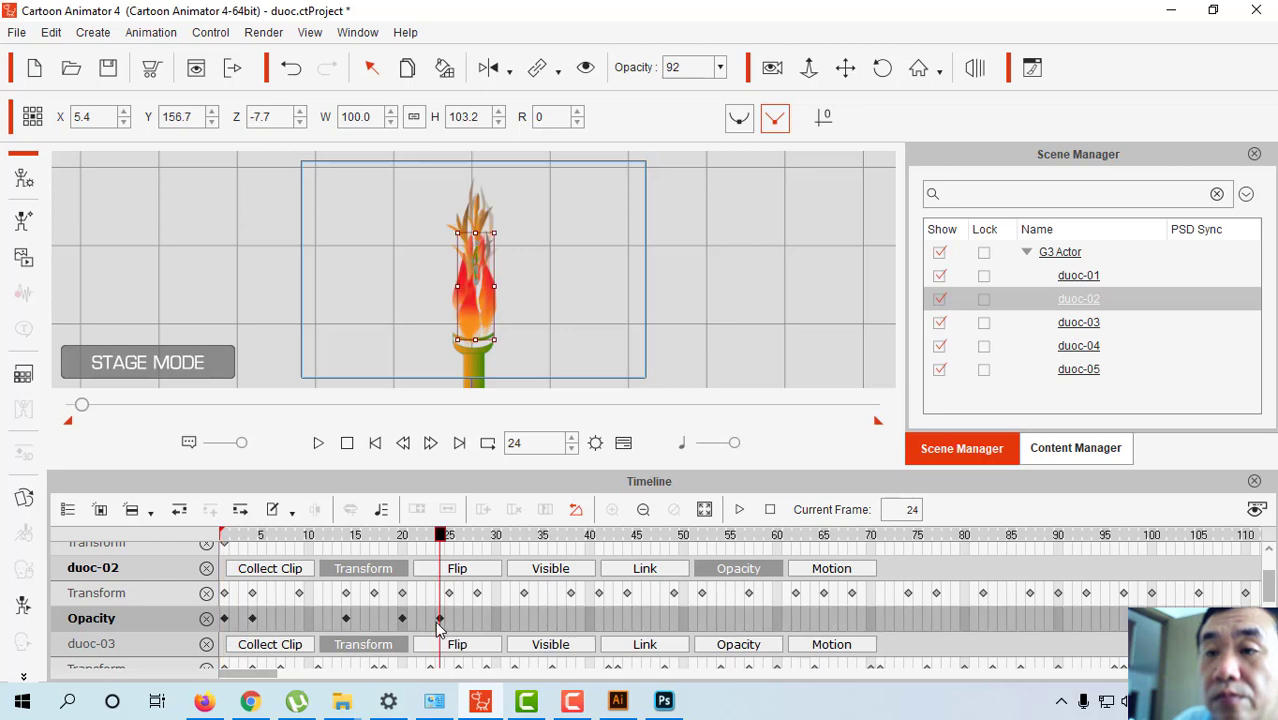
pyautogui.rightClick(432, 621)
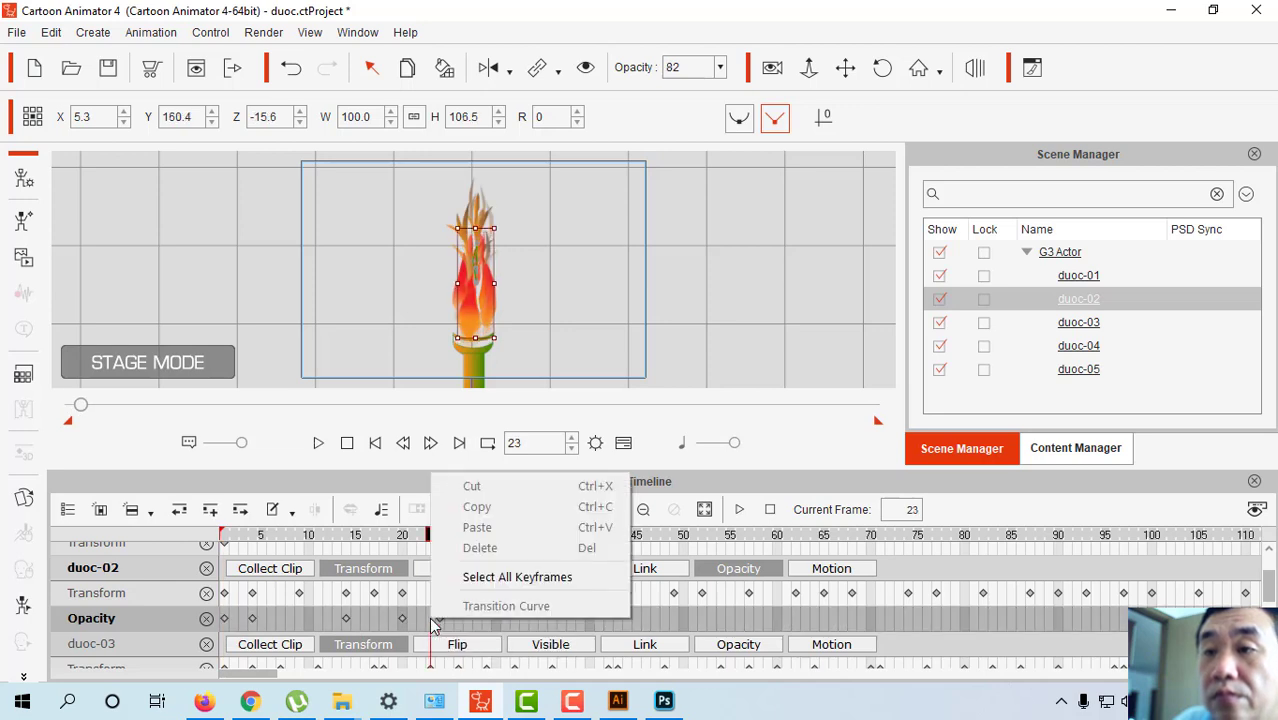
# Copy the duoc-02 flame's opacity keyframes from frames 1 to 24 and paste them at frames 29 and 58.
pyautogui.click(224, 618)
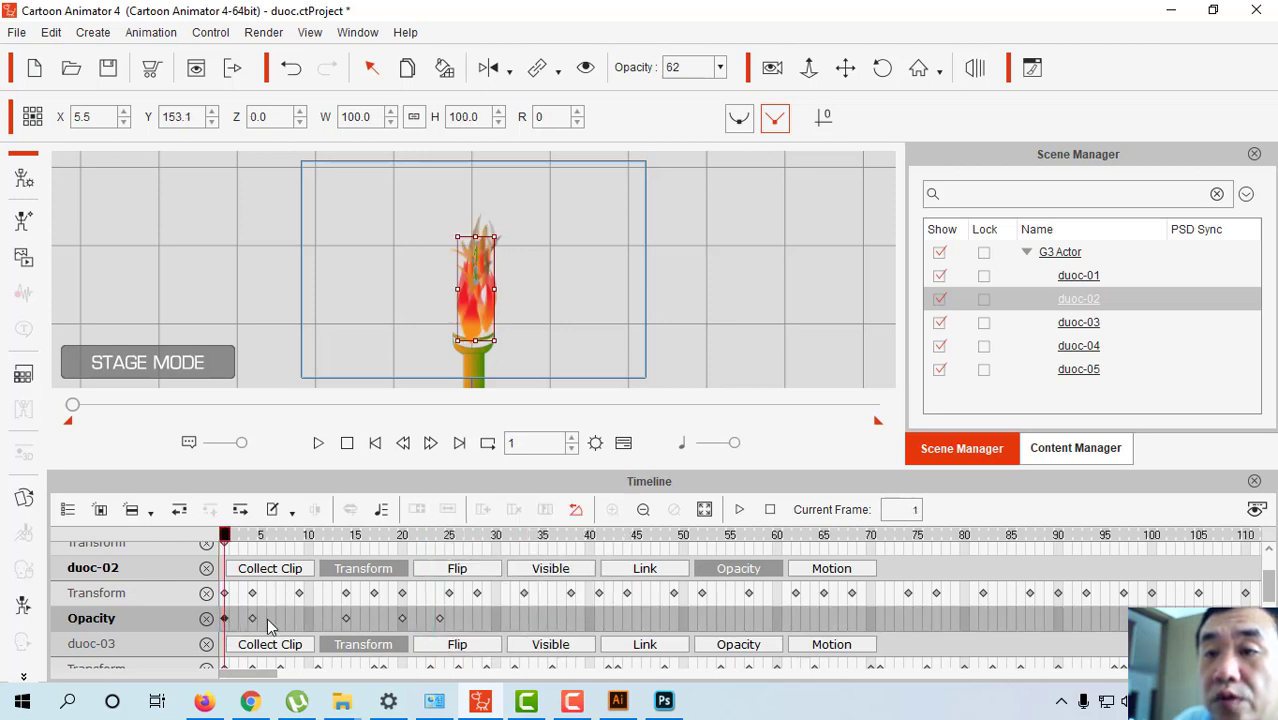
pyautogui.click(438, 618)
pyautogui.rightClick(439, 619)
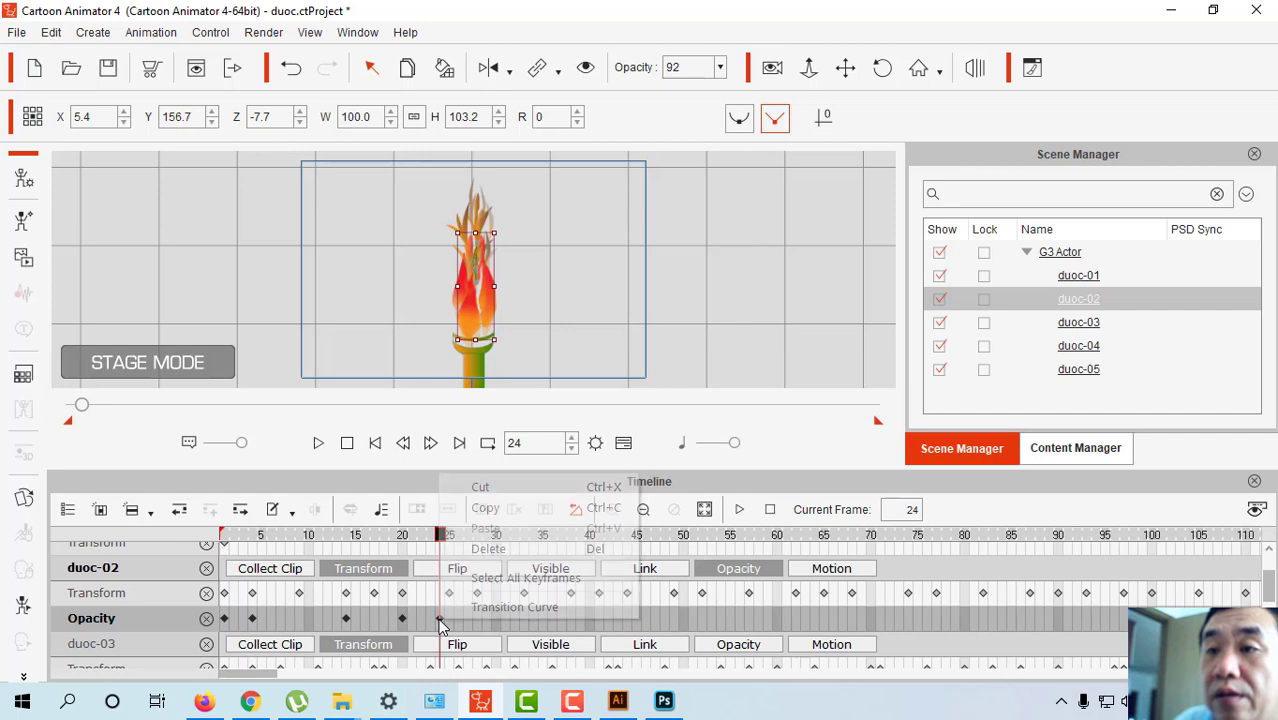
pyautogui.click(485, 508)
pyautogui.click(490, 625)
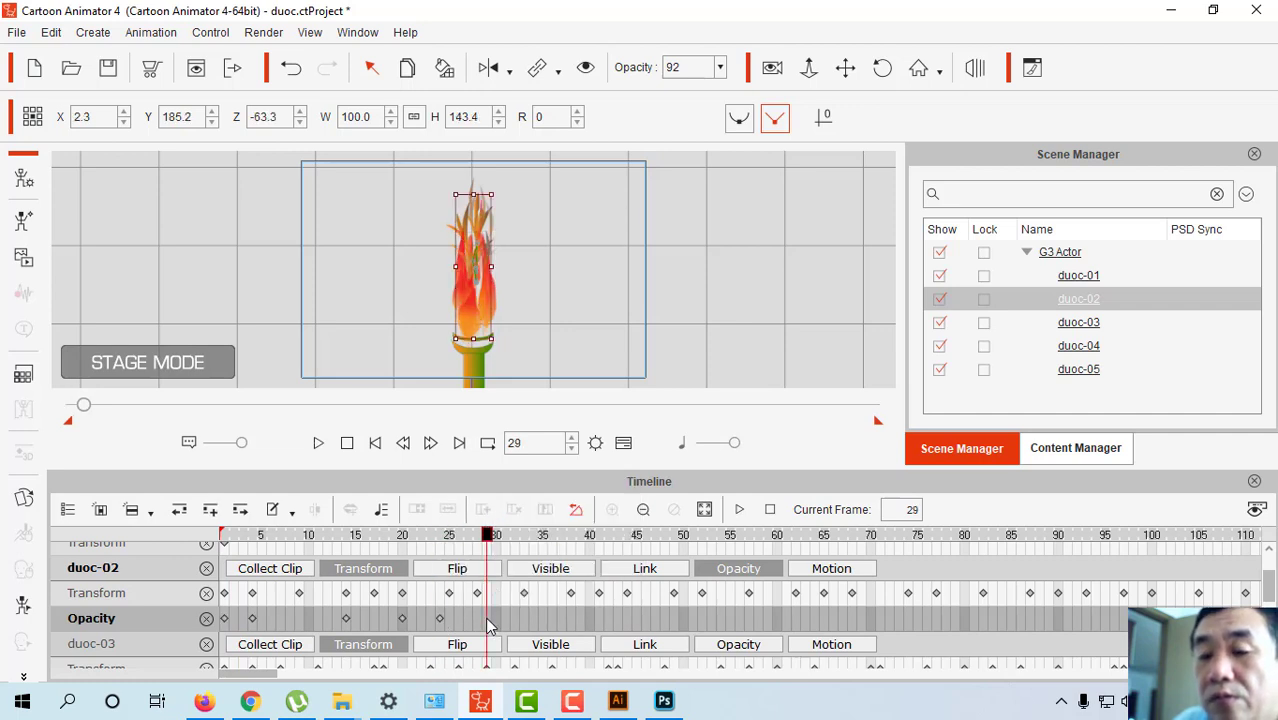
pyautogui.hotkey('ctrl', 'v')
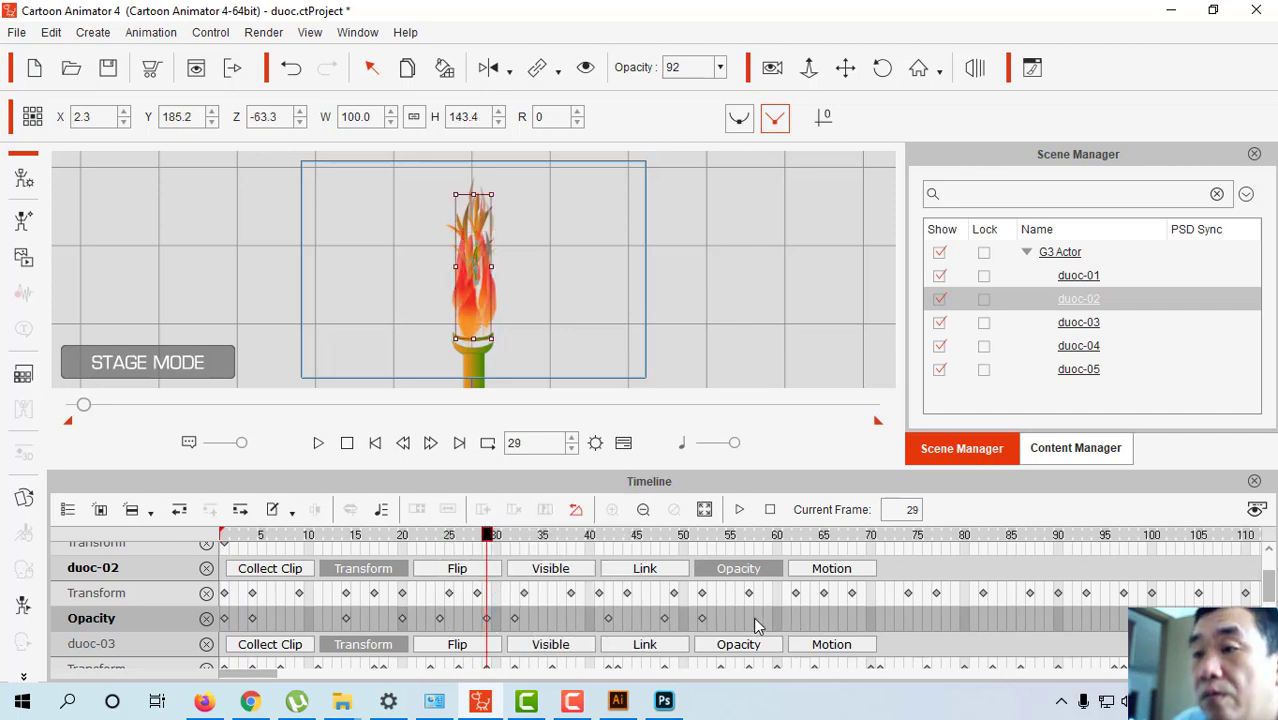
pyautogui.click(757, 625)
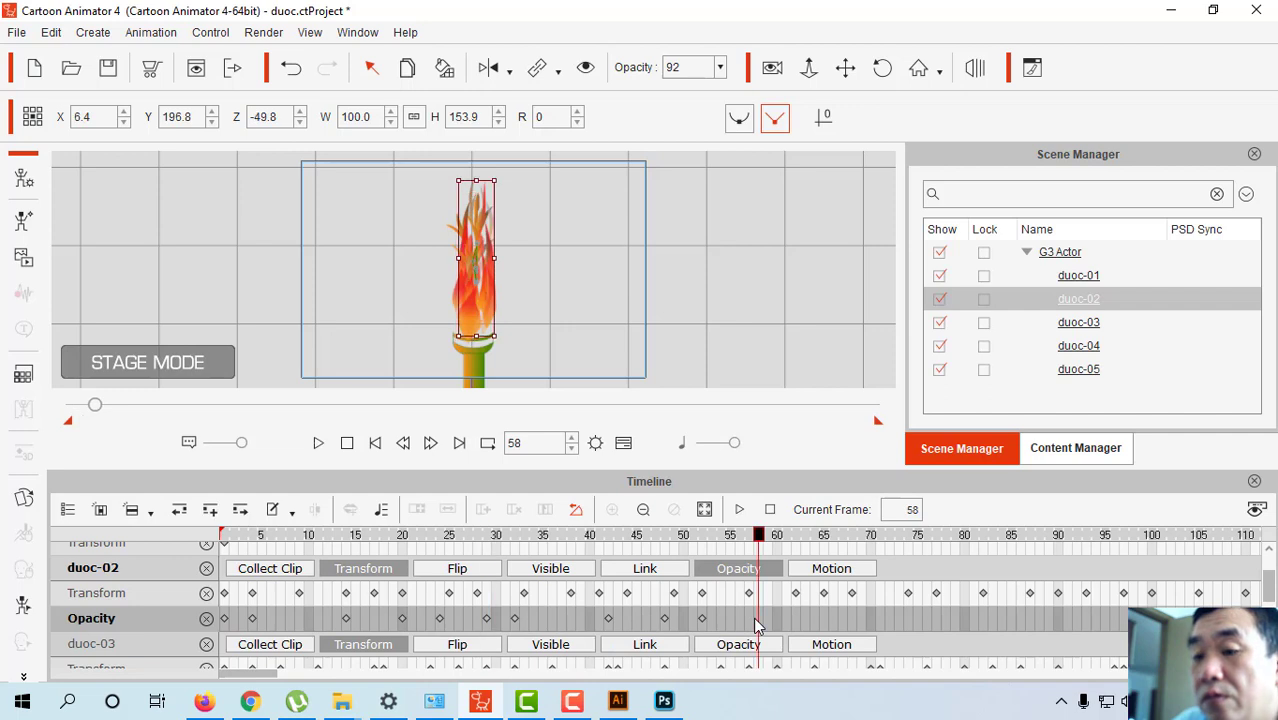
# Copy the duoc-02 flame's opacity keyframes from frames 1 to 81 and paste them at frame 86.
pyautogui.click(225, 618)
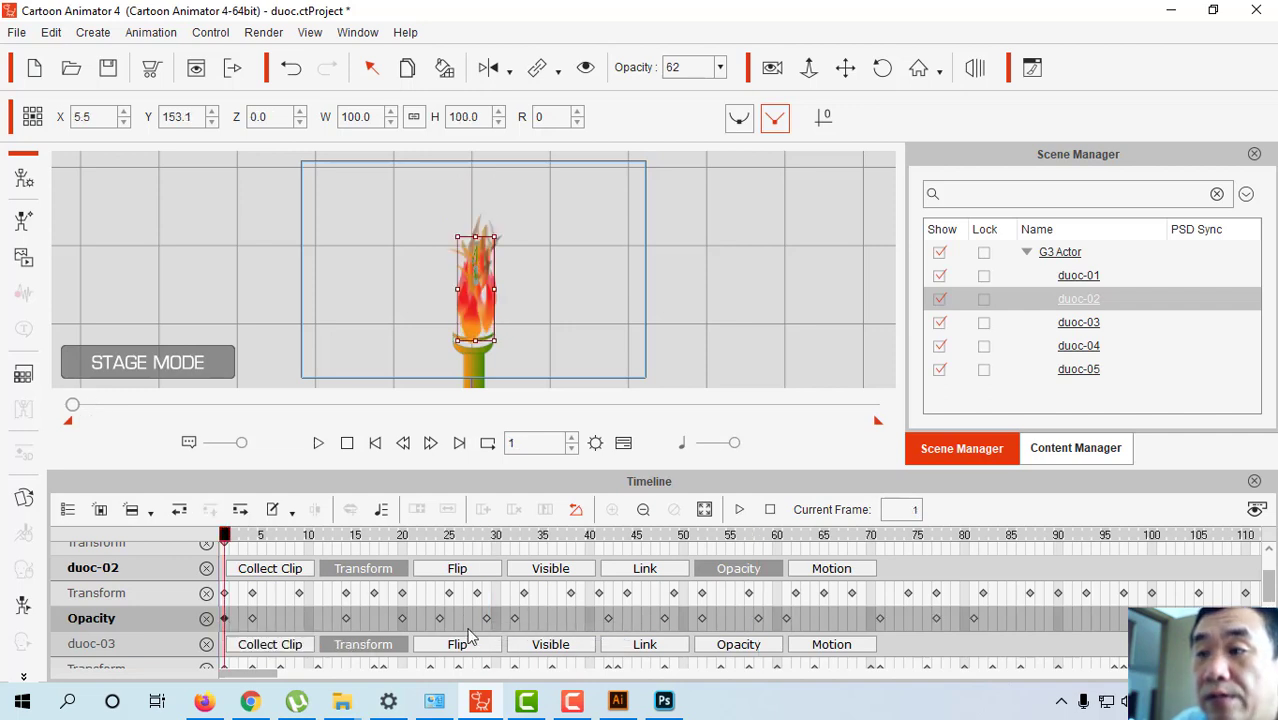
pyautogui.click(975, 620)
pyautogui.rightClick(975, 620)
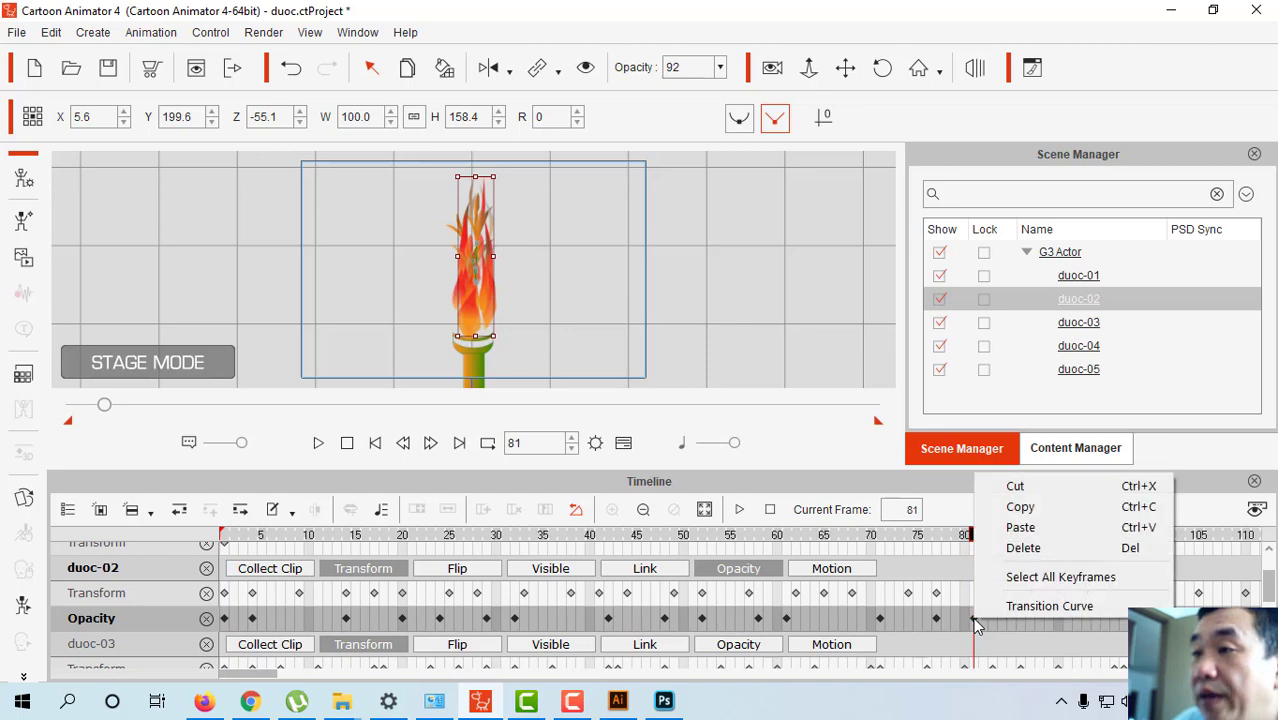
pyautogui.click(1016, 509)
pyautogui.click(1022, 626)
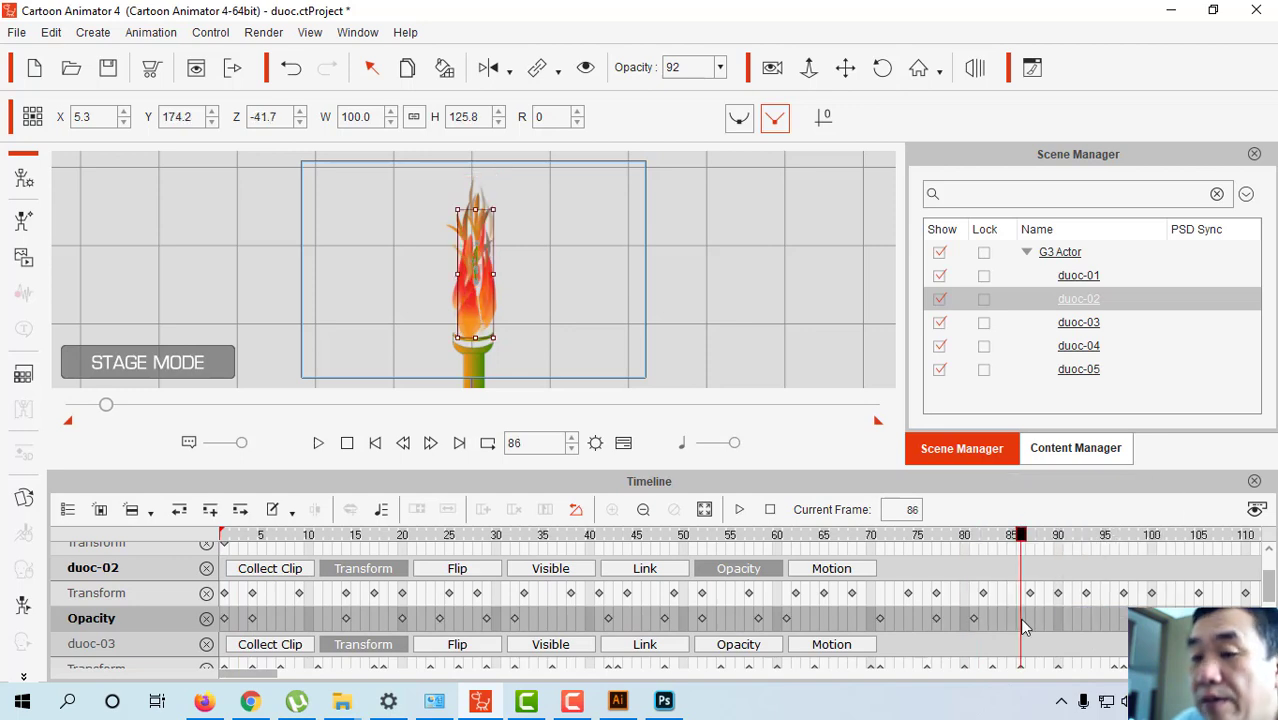
pyautogui.rightClick(1022, 626)
pyautogui.click(1063, 571)
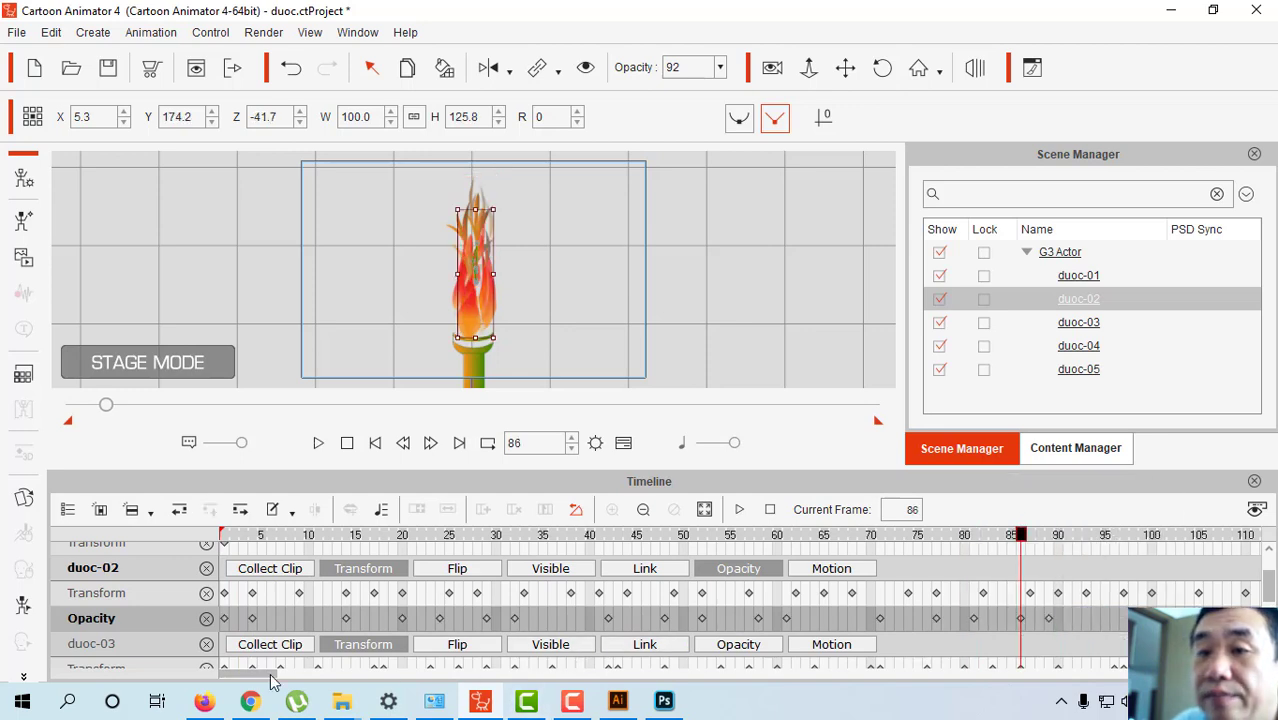
# Paste the copied opacity keyframes on the duoc-02 flame's track at frames 171 and 255.
pyautogui.moveTo(282, 676); pyautogui.dragTo(342, 676)
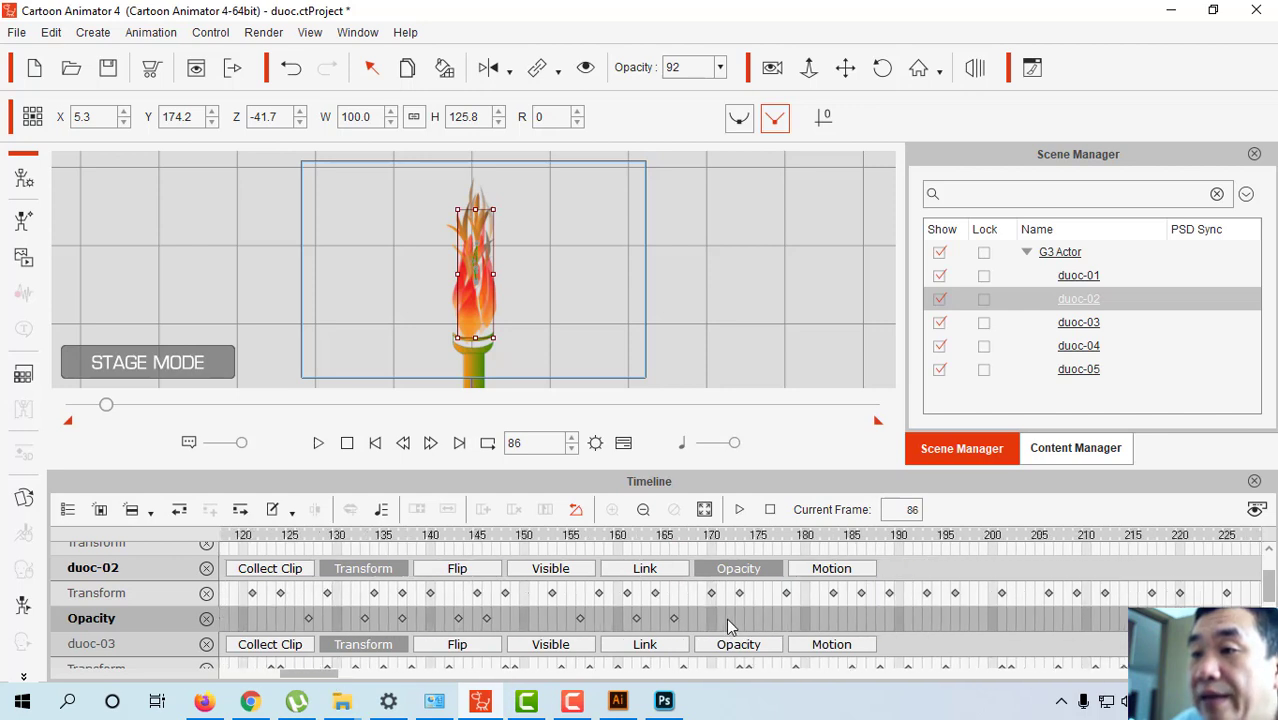
pyautogui.click(721, 620)
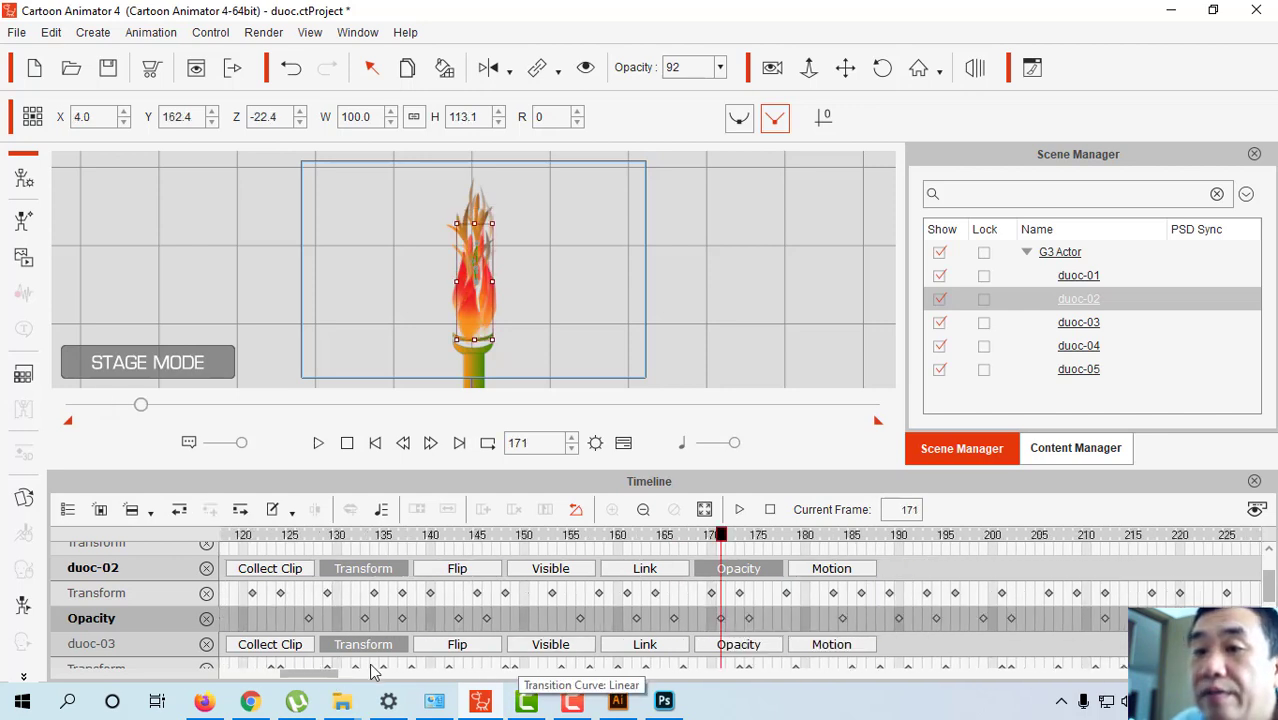
pyautogui.moveTo(322, 680); pyautogui.dragTo(372, 692)
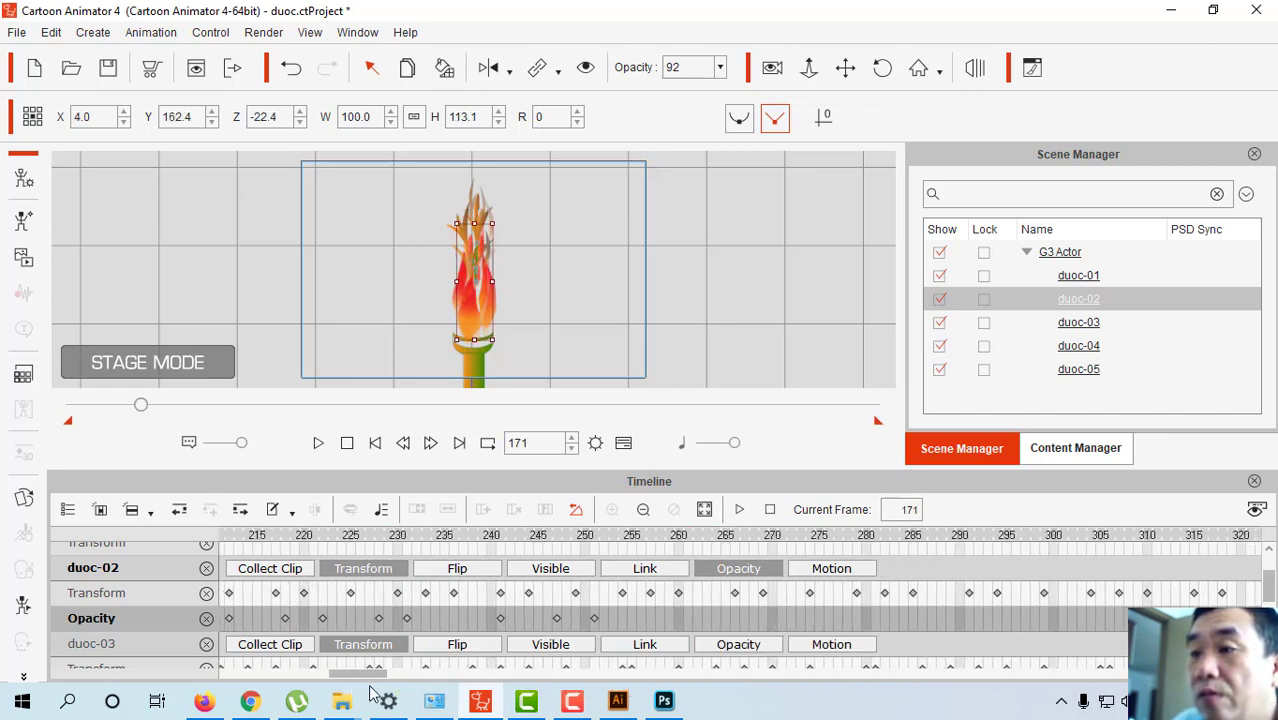
pyautogui.click(633, 622)
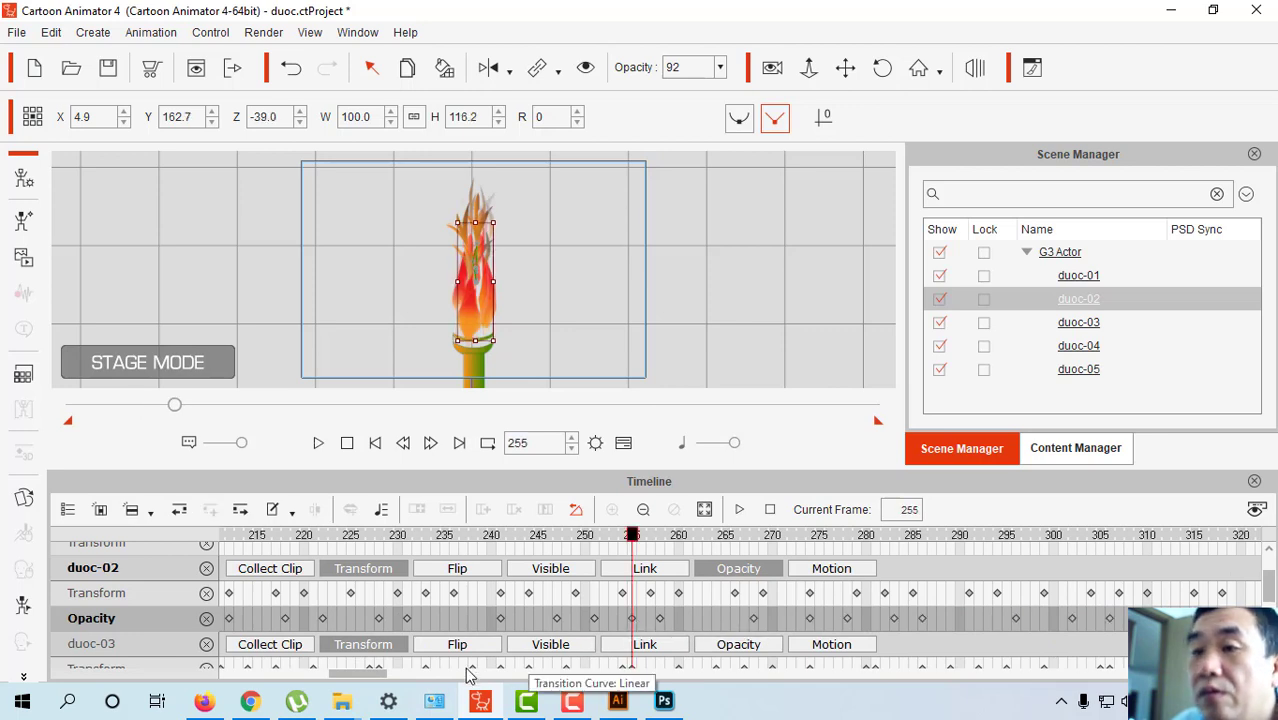
pyautogui.moveTo(378, 682); pyautogui.dragTo(422, 685)
pyautogui.click(253, 622)
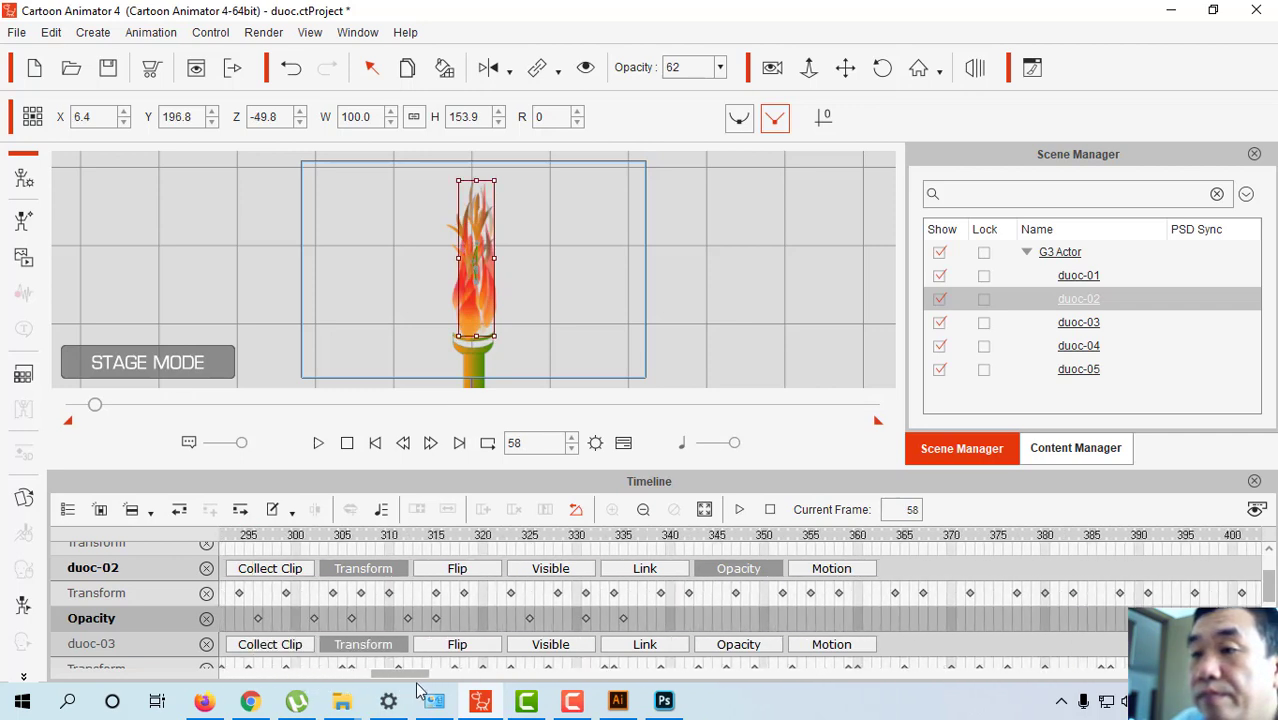
pyautogui.click(624, 619)
pyautogui.rightClick(549, 618)
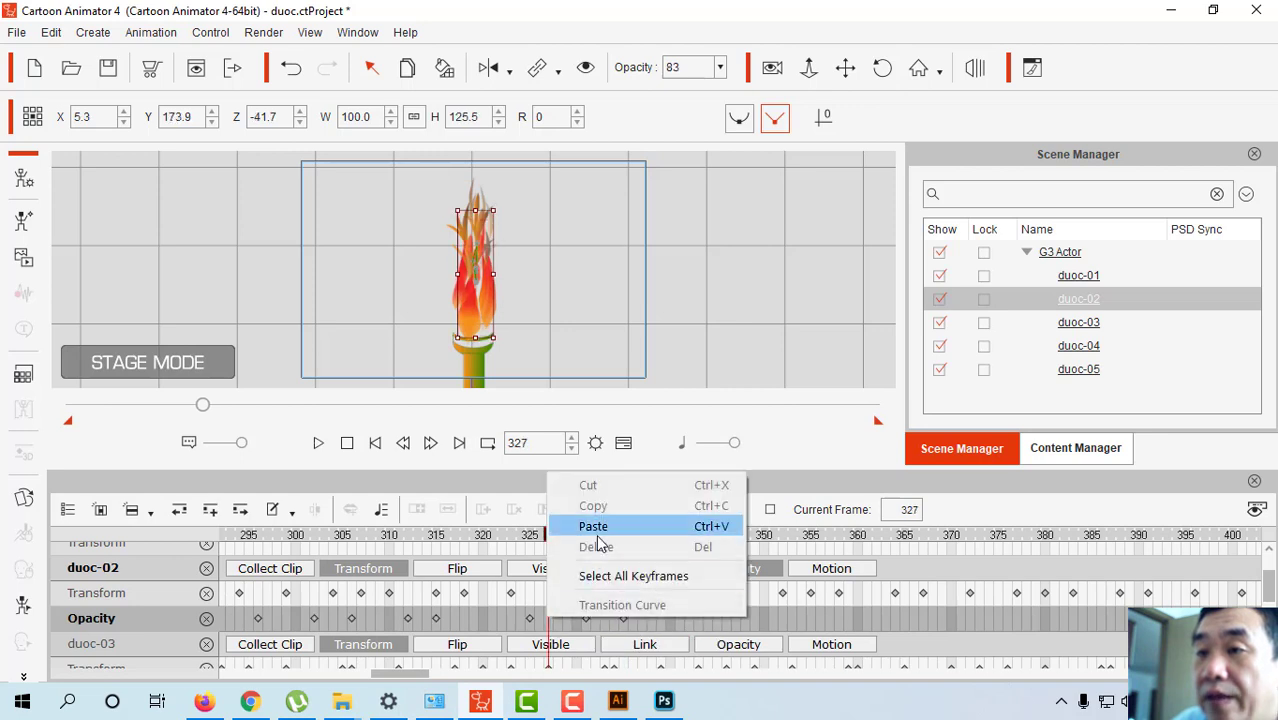
pyautogui.press('Escape')
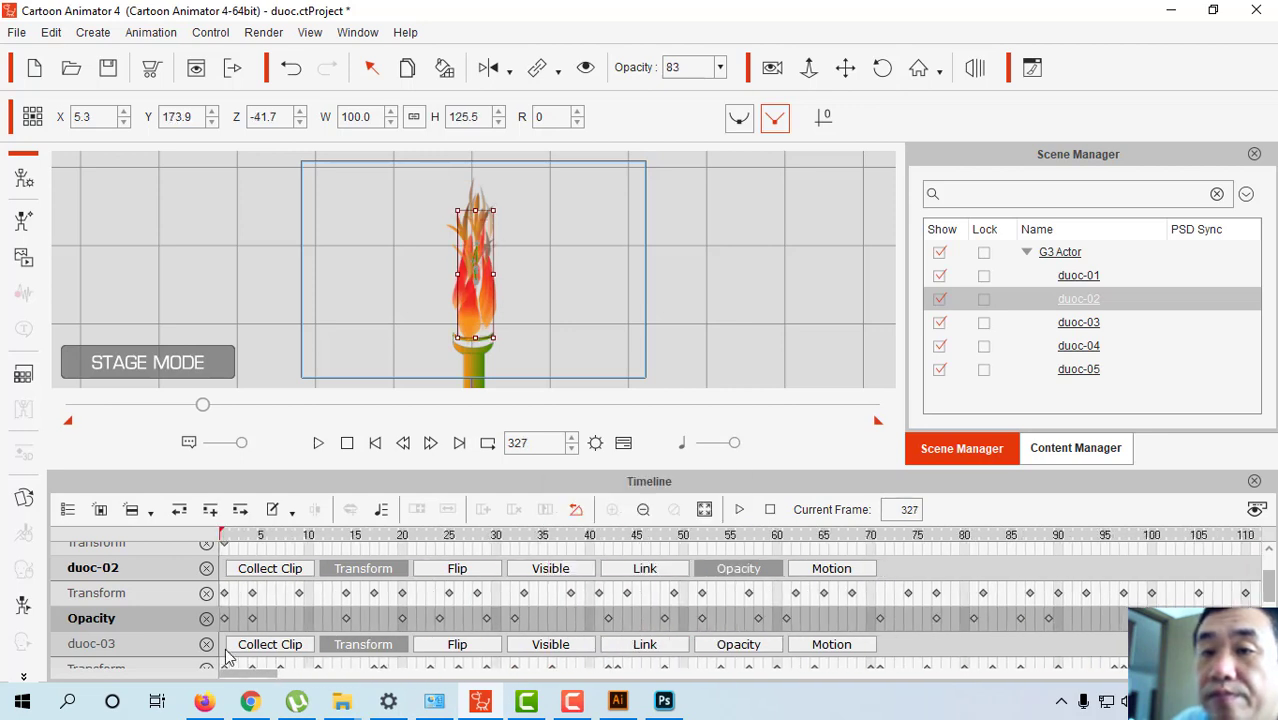
# Copy the duoc-02 flame's opacity keyframes from frames 1 to 335 and paste them at frames 339 and 678.
pyautogui.press('Home')
pyautogui.moveTo(270, 675); pyautogui.dragTo(425, 690)
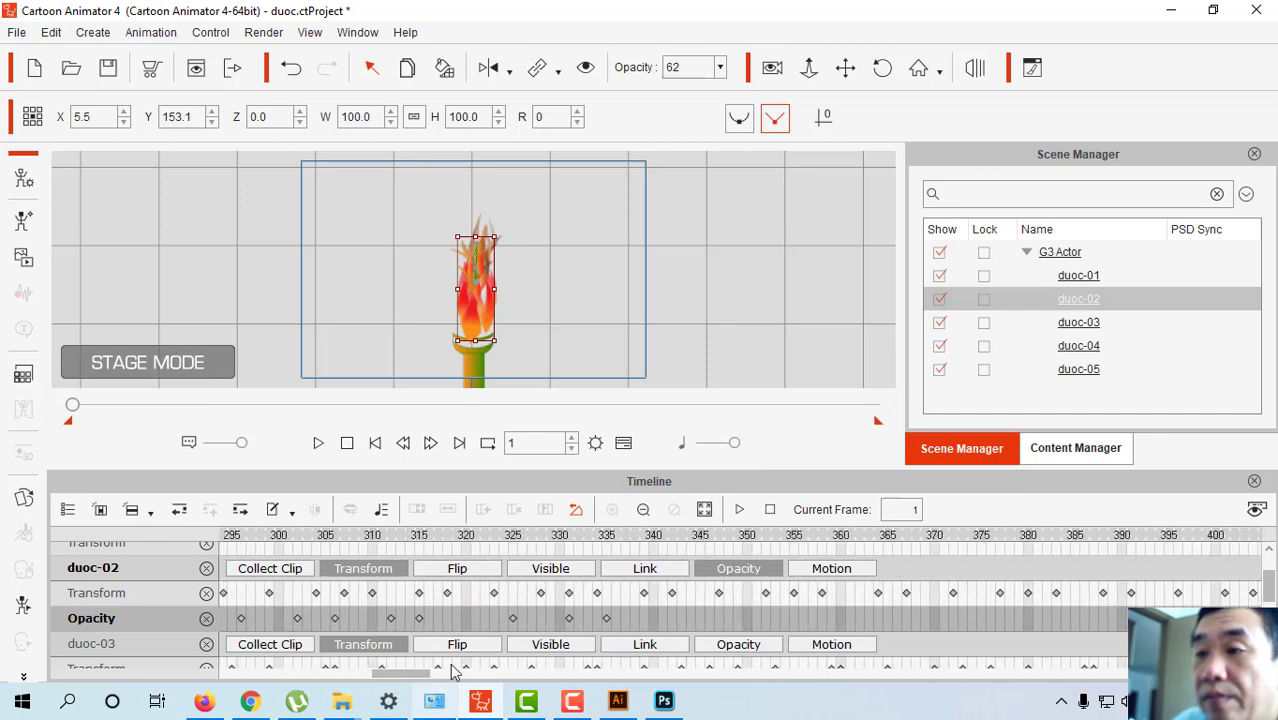
pyautogui.click(606, 620)
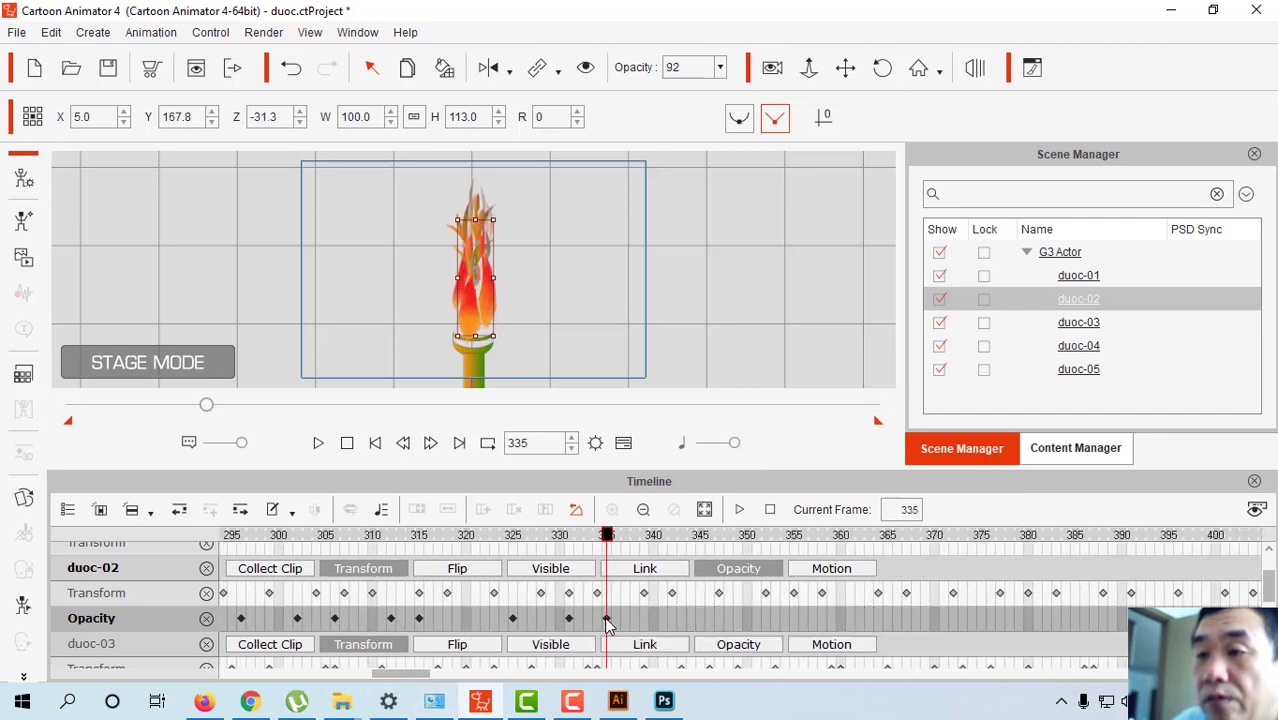
pyautogui.rightClick(606, 621)
pyautogui.click(636, 507)
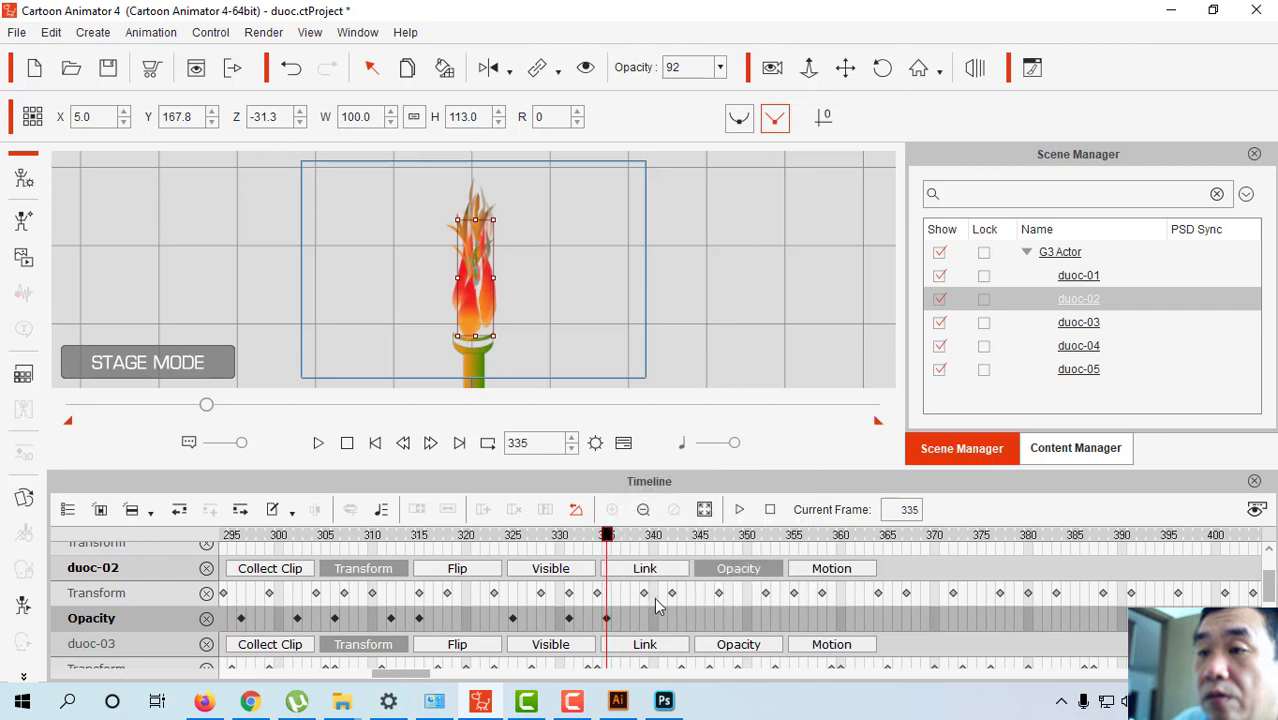
pyautogui.click(641, 622)
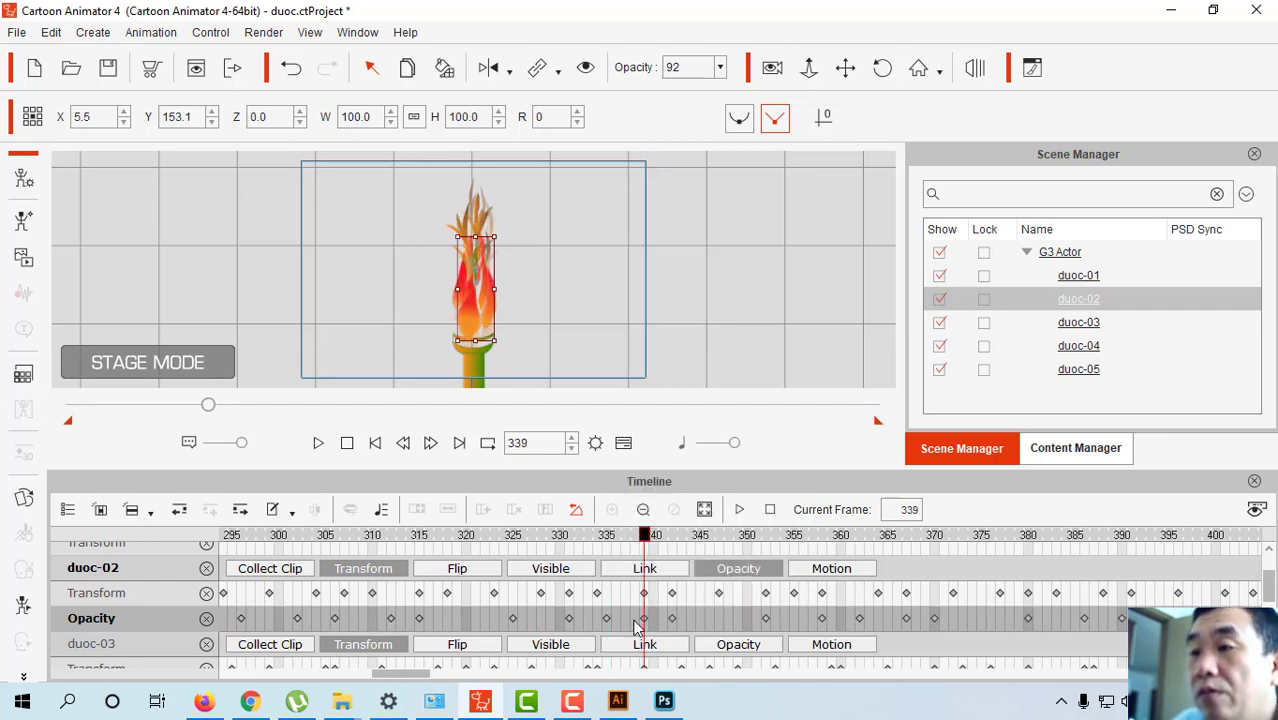
pyautogui.moveTo(412, 674); pyautogui.dragTo(599, 700)
pyautogui.click(468, 623)
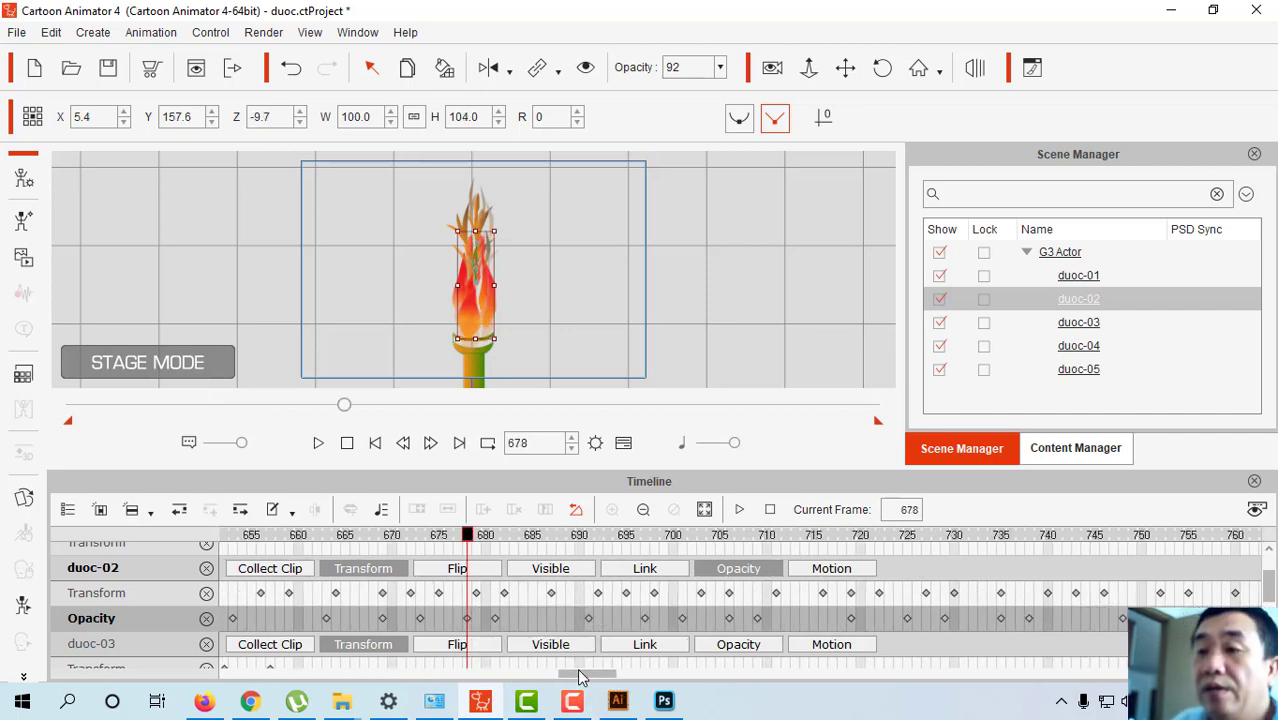
# Copy the duoc-04 flame's opacity keyframes from frames 1 to 17 and paste them at frames 21 and 43.
pyautogui.moveTo(580, 678); pyautogui.dragTo(245, 677)
pyautogui.scroll(-2, 248, 605)
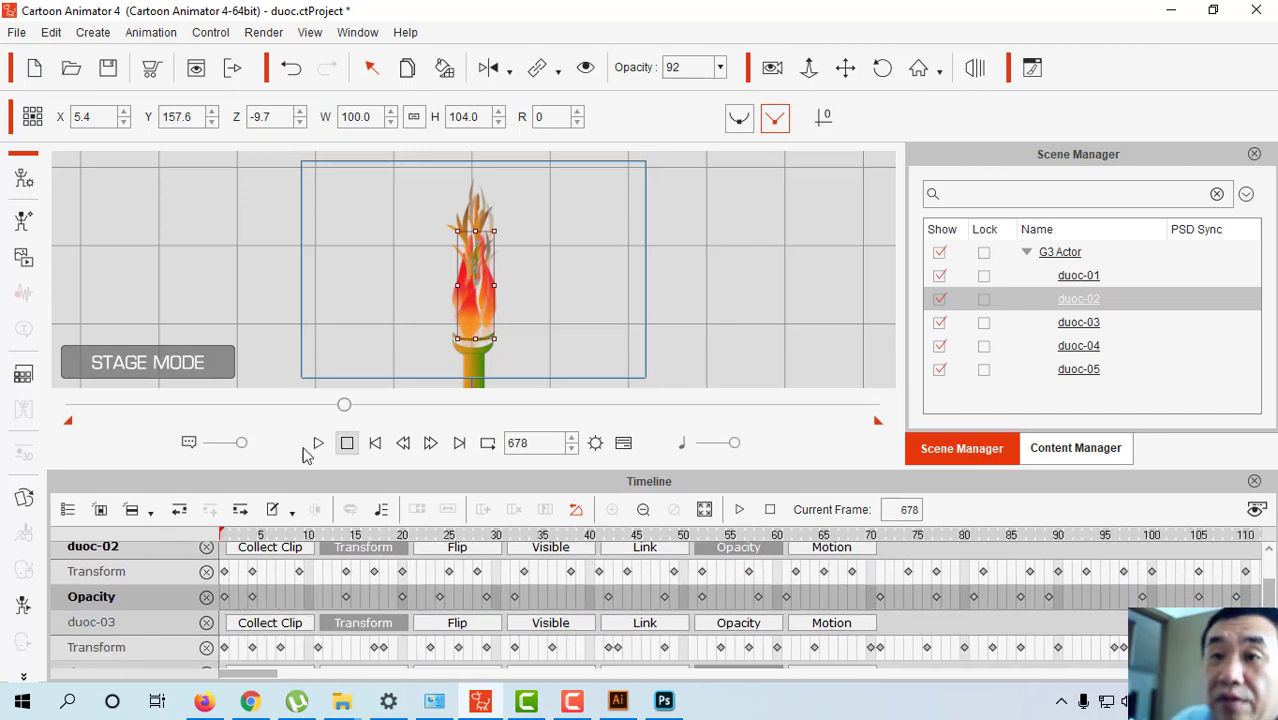
pyautogui.moveTo(343, 408); pyautogui.dragTo(54, 437)
pyautogui.scroll(-2, 300, 600)
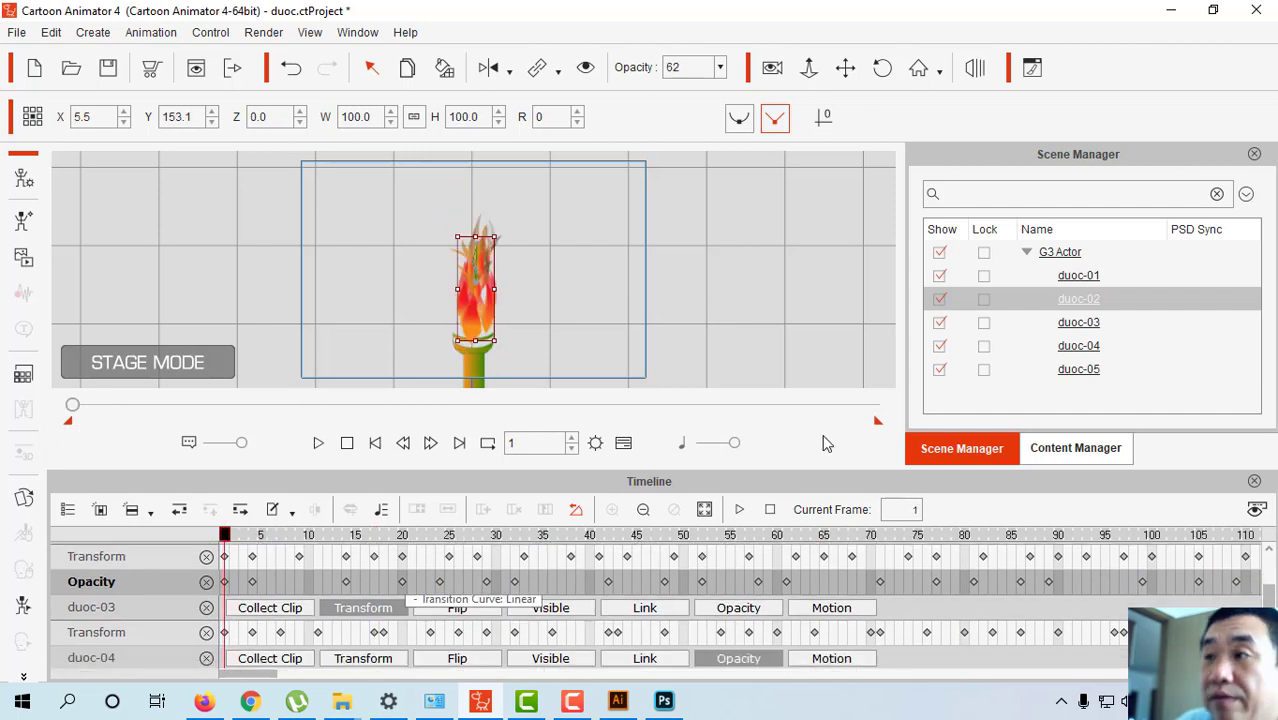
pyautogui.click(1076, 330)
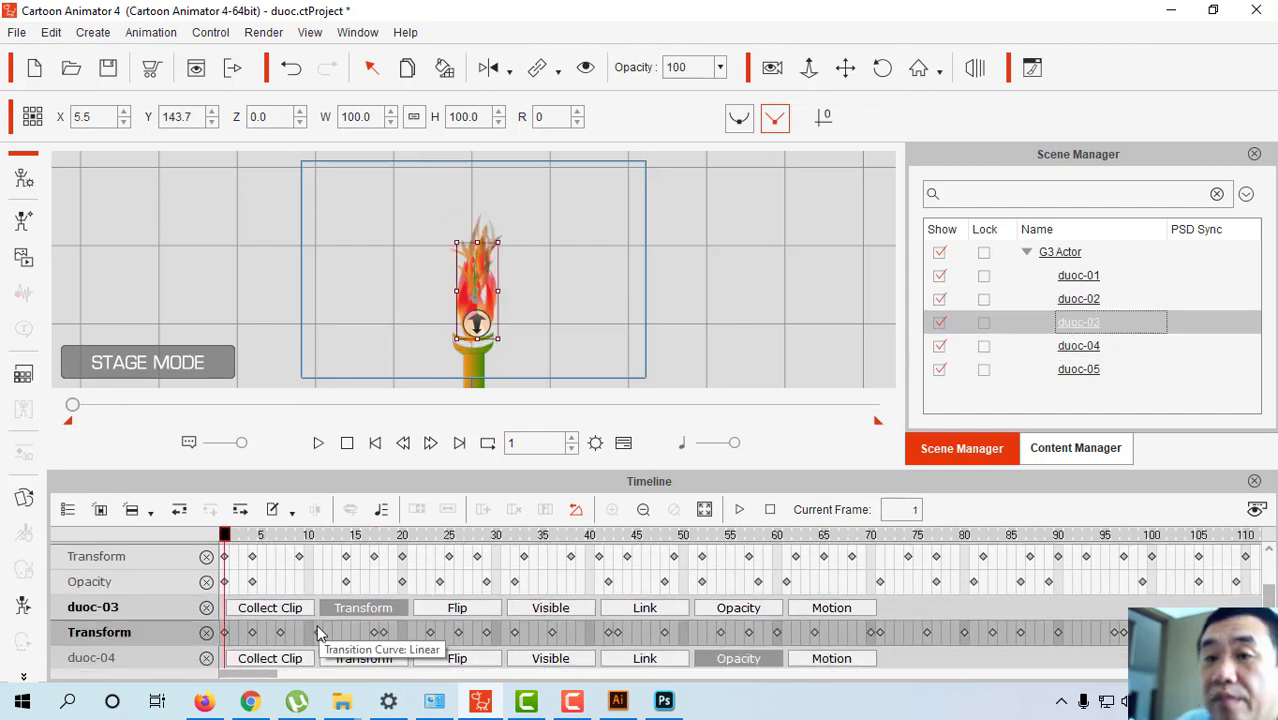
pyautogui.click(1078, 350)
pyautogui.scroll(-3, 405, 605)
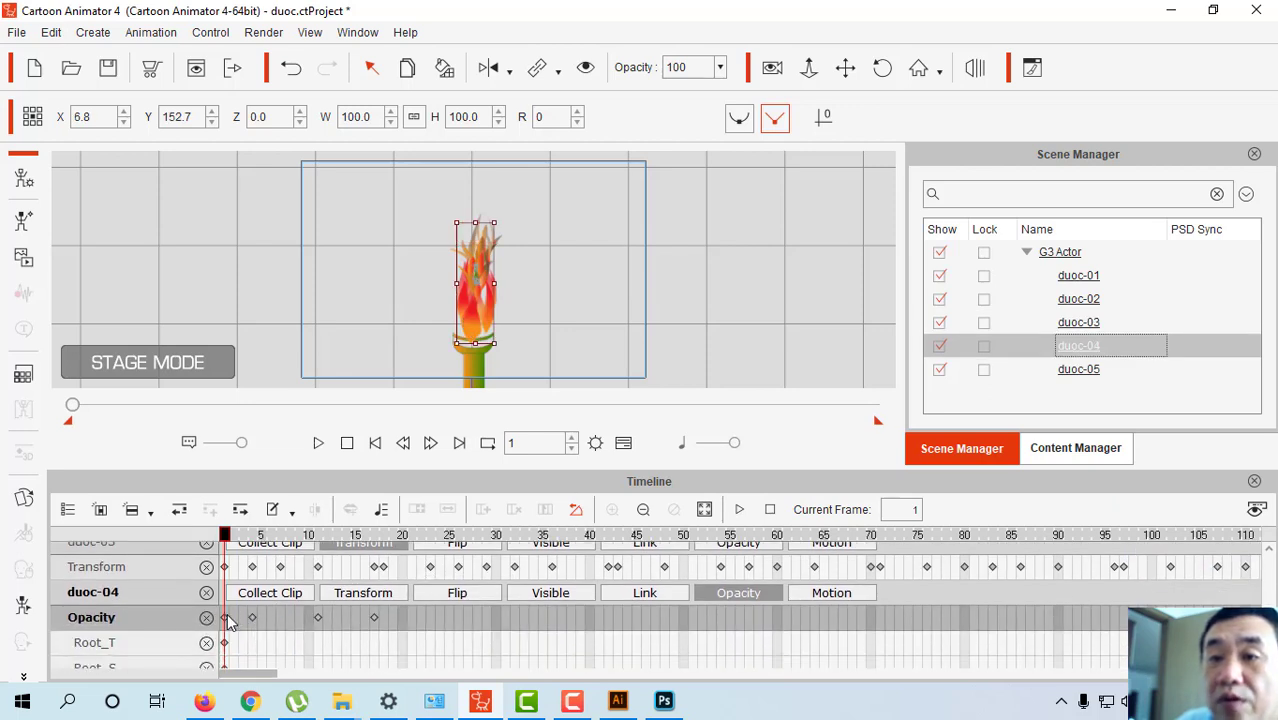
pyautogui.click(224, 617)
pyautogui.keyDown('shift'); pyautogui.click(372, 617); pyautogui.keyUp('shift')
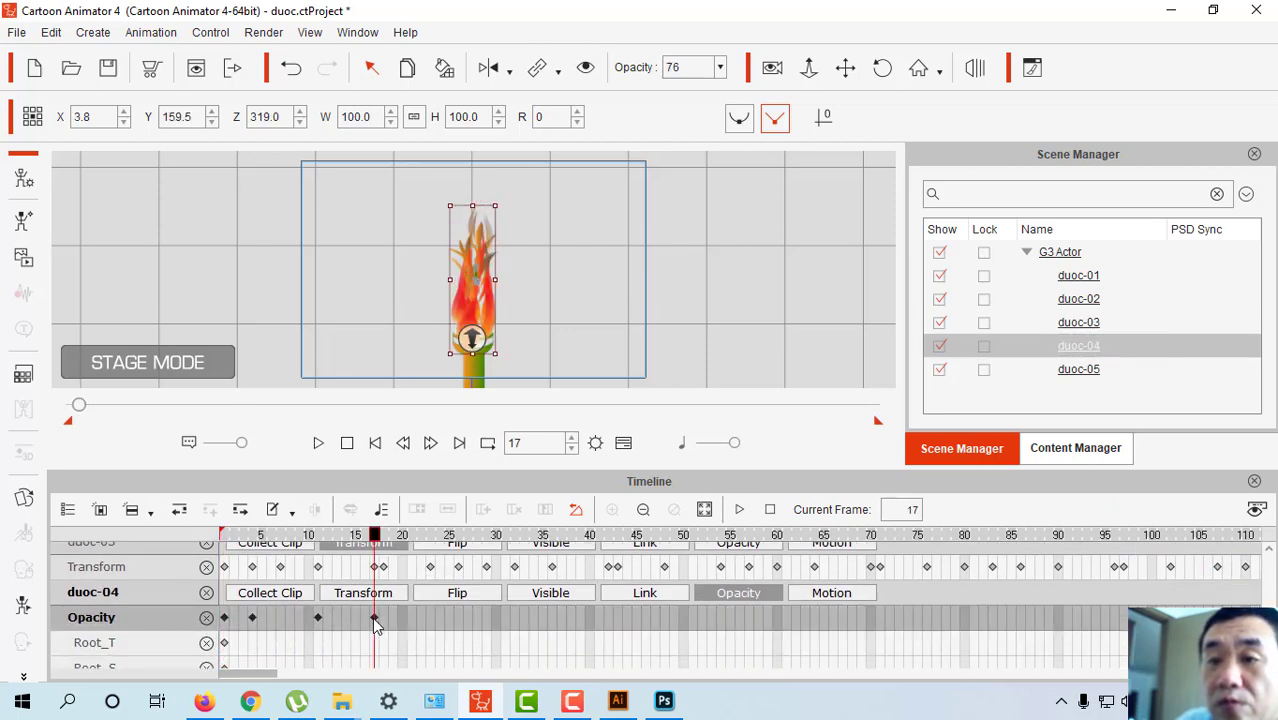
pyautogui.rightClick(374, 618)
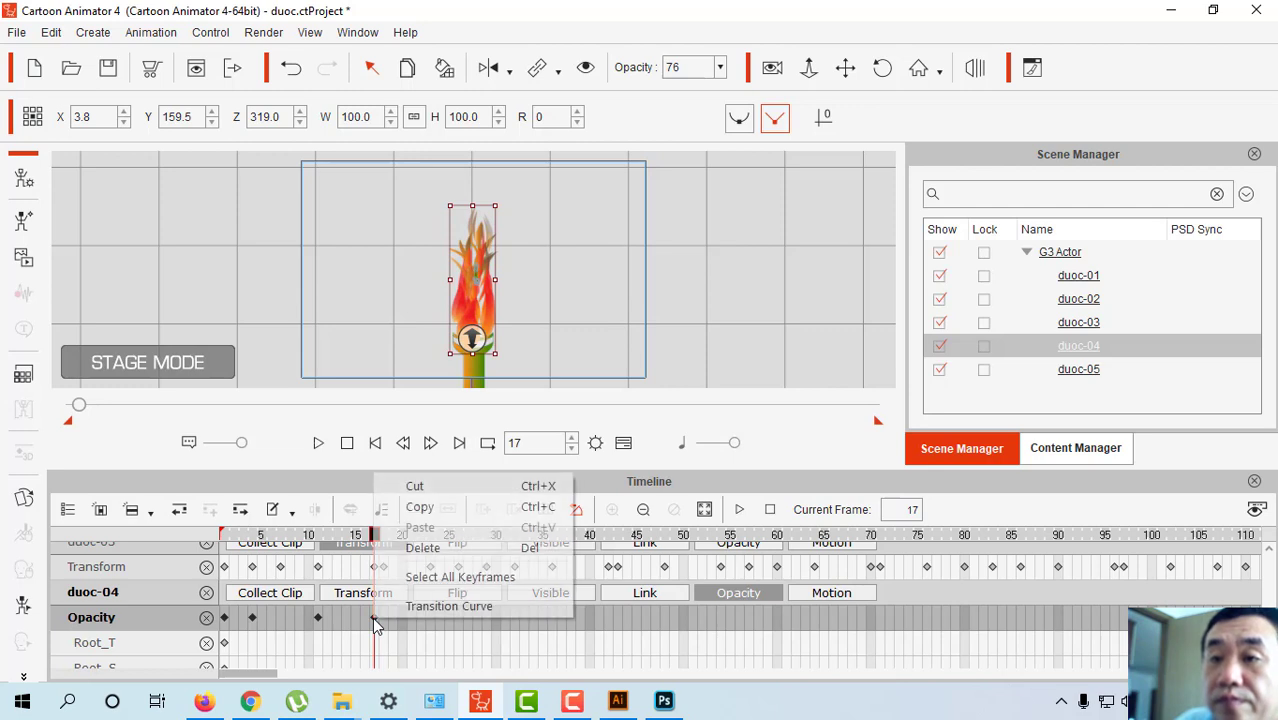
pyautogui.click(420, 507)
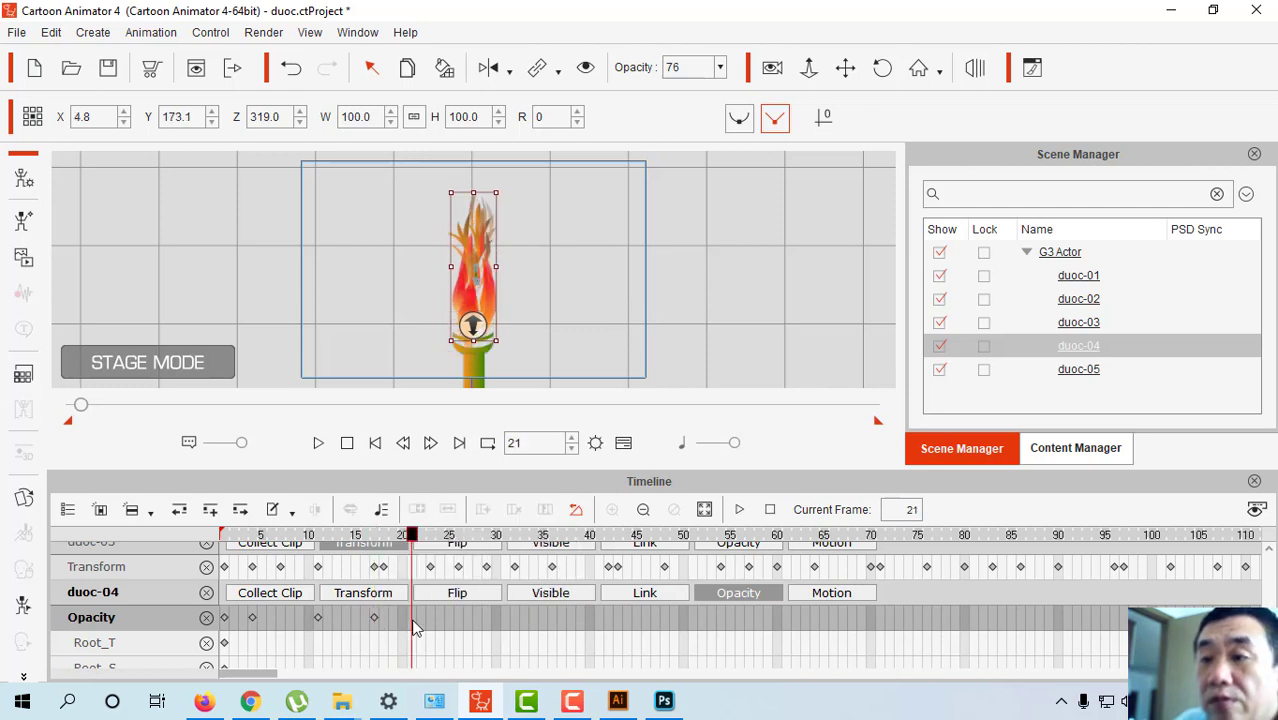
pyautogui.click(615, 618)
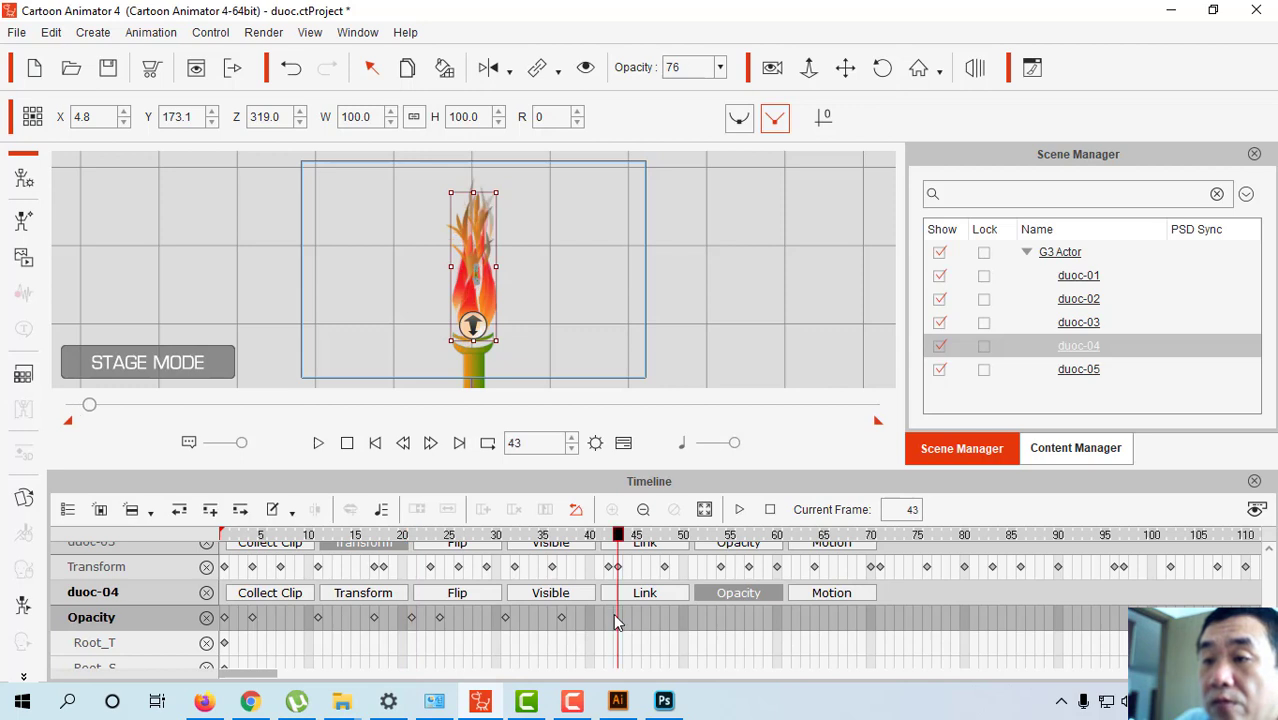
pyautogui.hotkey('ctrl', 'v')
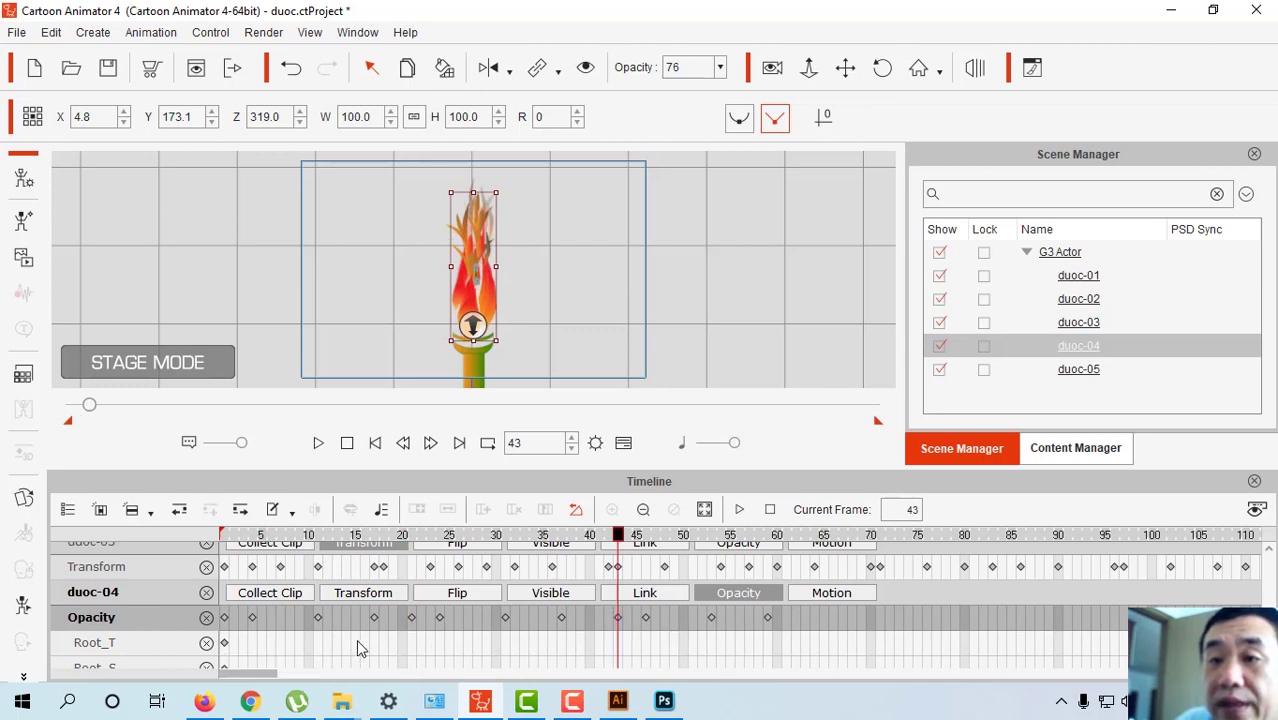
# Show the duoc-04 flame's transform track, copy its keyframes from frames 1 to 18 and paste them at frame 21.
pyautogui.scroll(1, 357, 648)
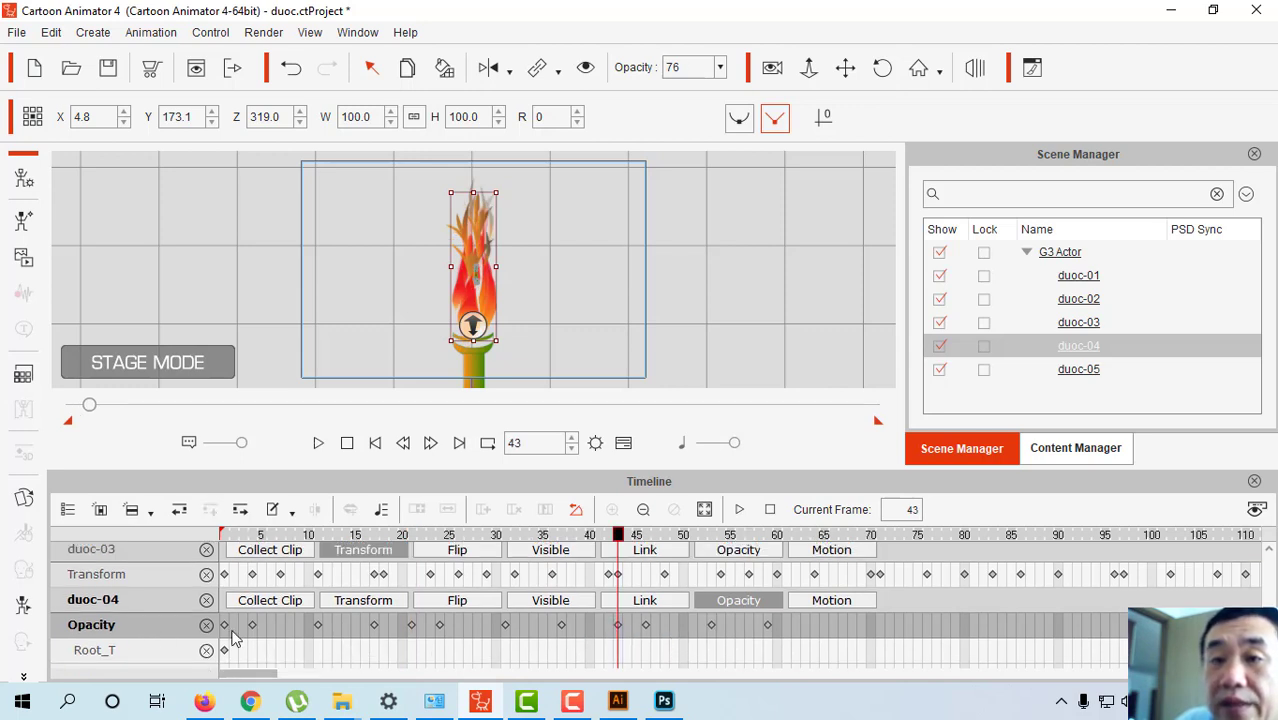
pyautogui.click(363, 601)
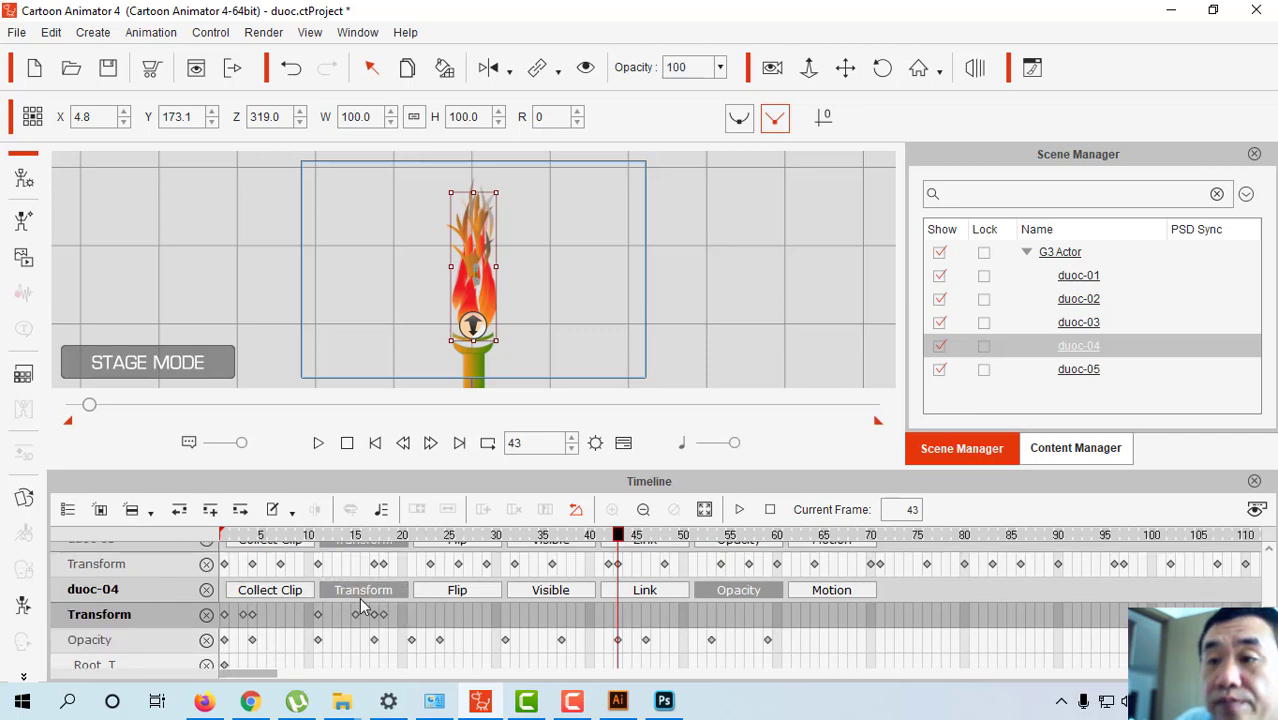
pyautogui.click(225, 614)
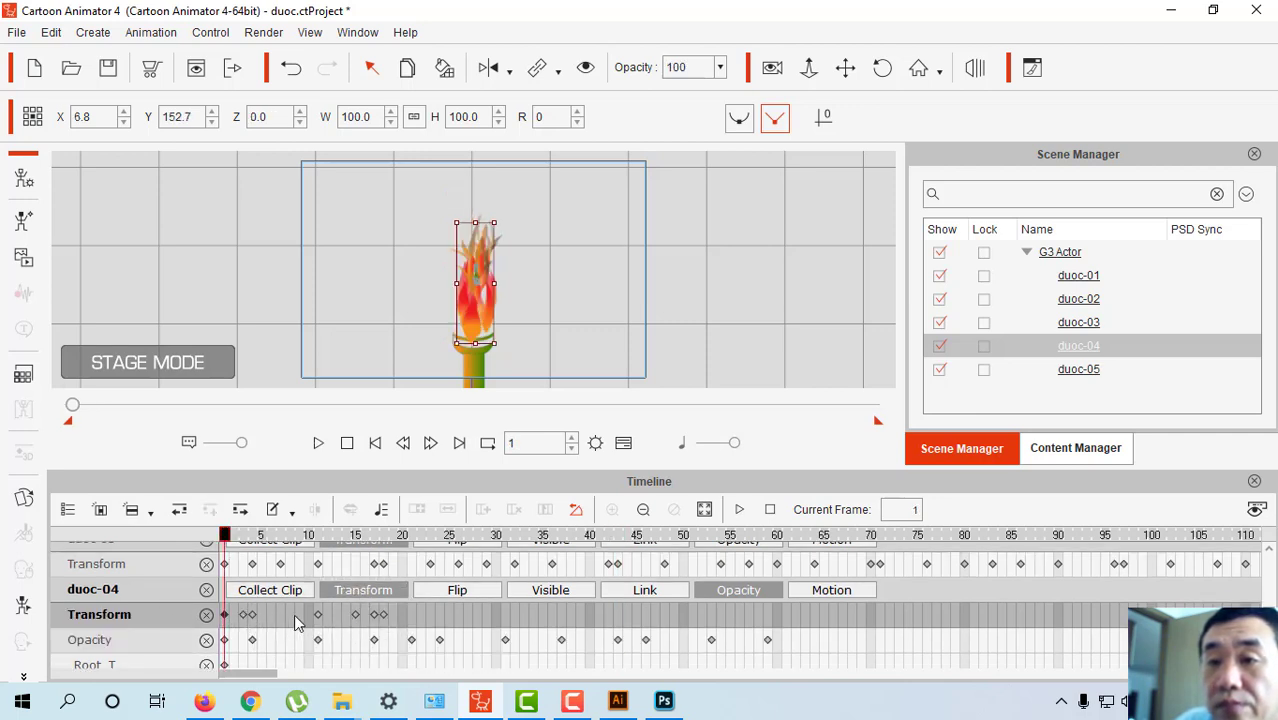
pyautogui.click(380, 614)
pyautogui.rightClick(380, 614)
pyautogui.click(420, 517)
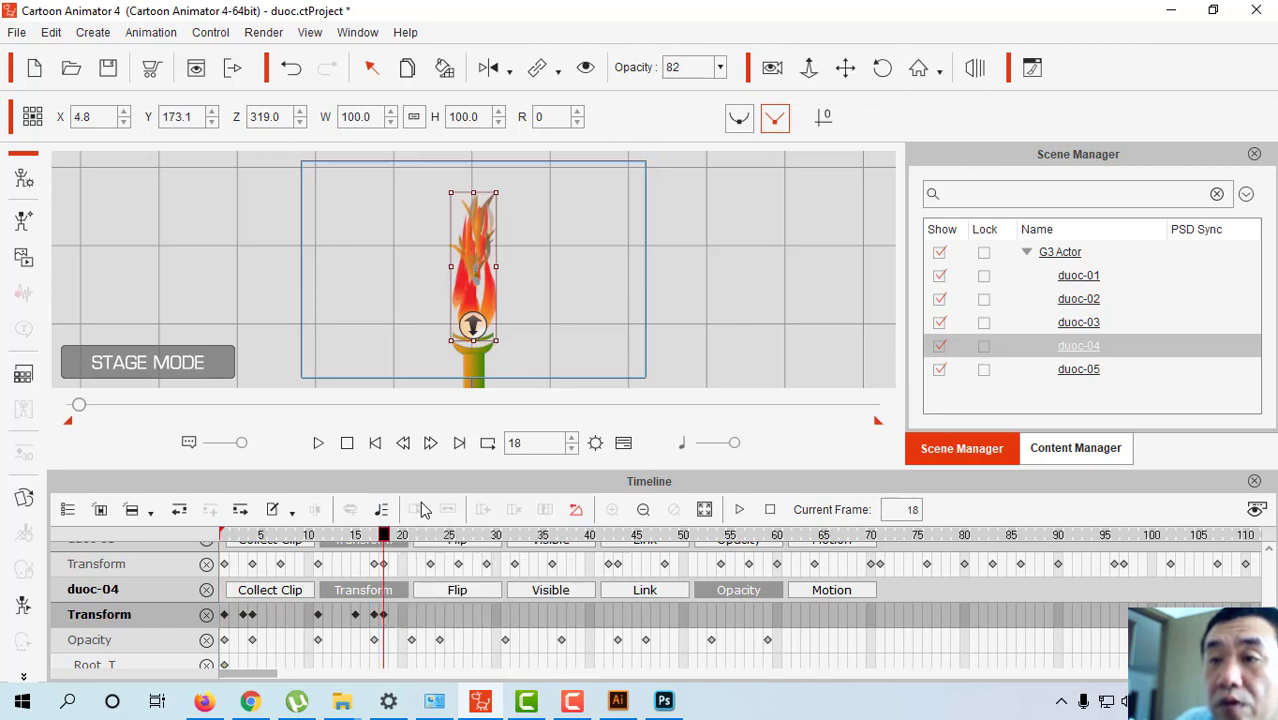
pyautogui.click(411, 617)
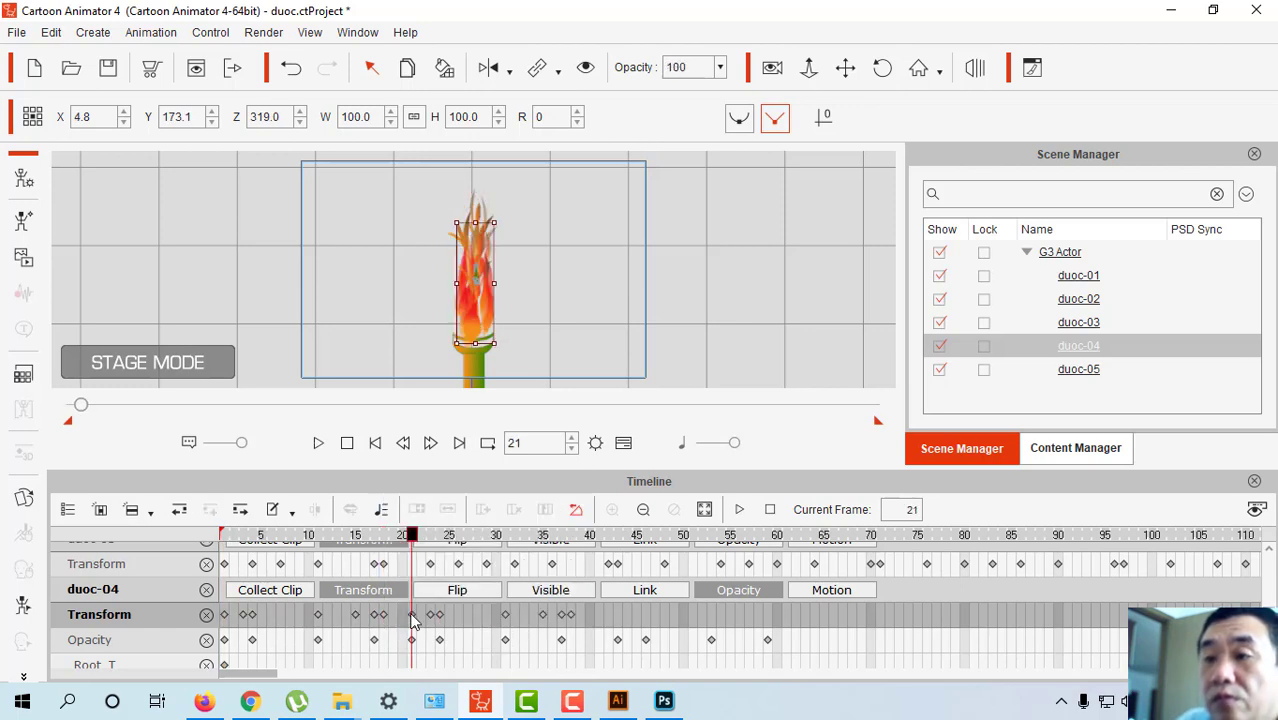
# Paste the copied transform keyframes on duoc-04's track at frame 41, copy its keyframes from frames 1 to 58 and paste them at frame 62.
pyautogui.click(597, 614)
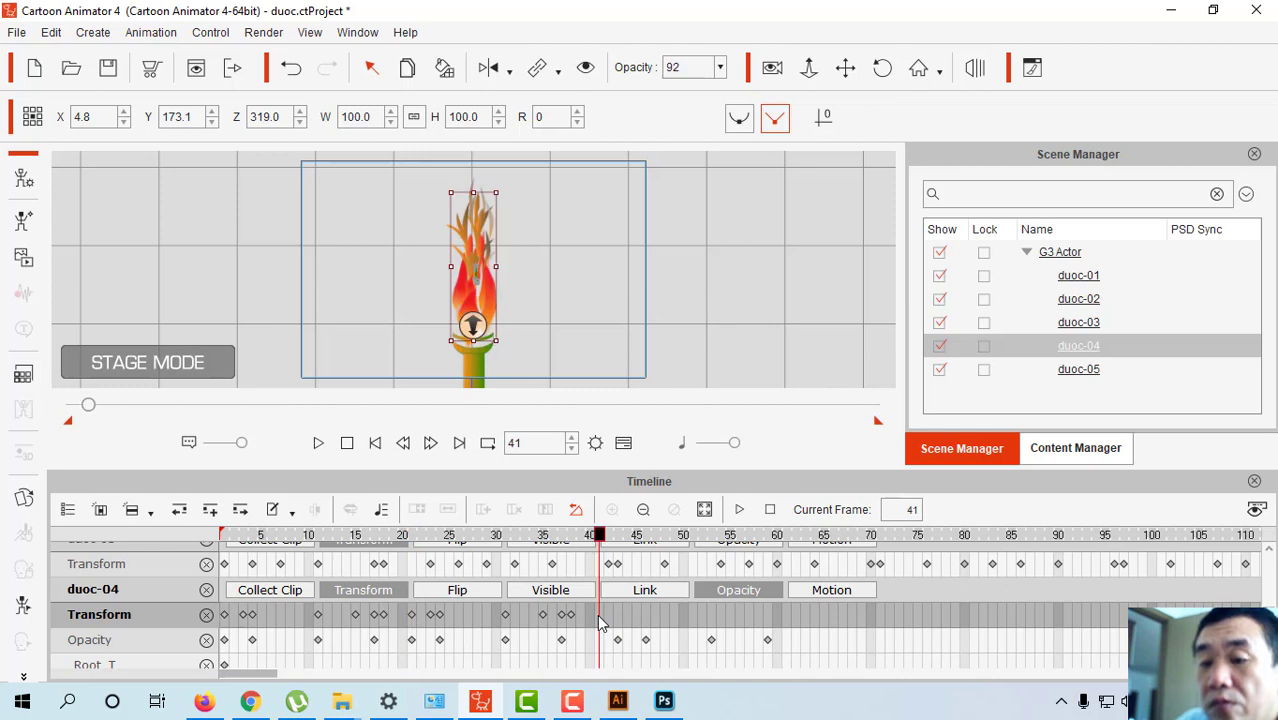
pyautogui.click(226, 614)
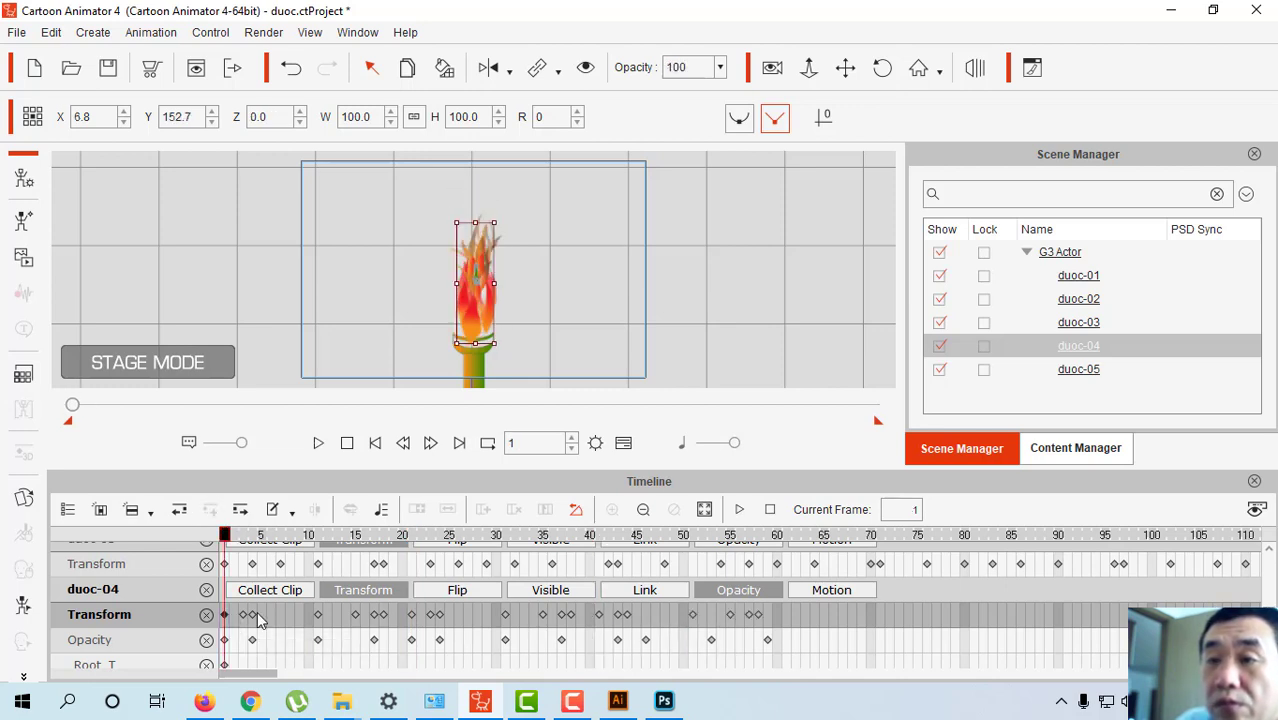
pyautogui.click(757, 614)
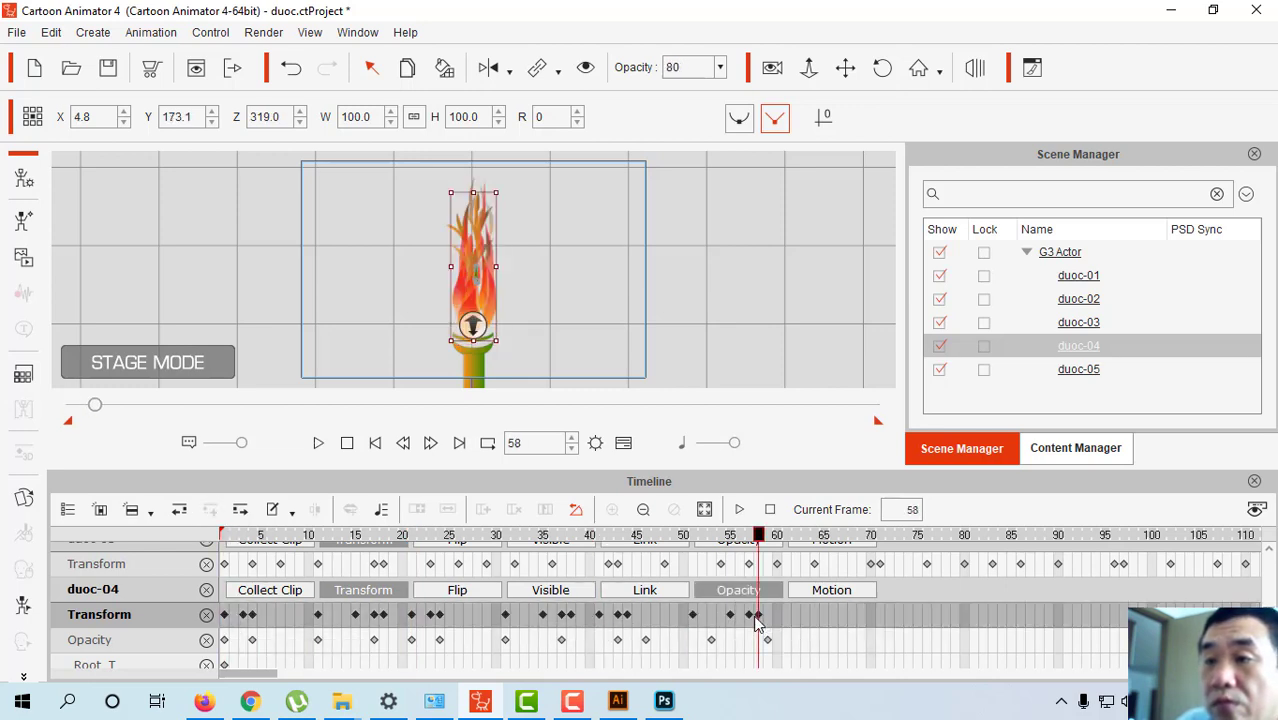
pyautogui.rightClick(599, 614)
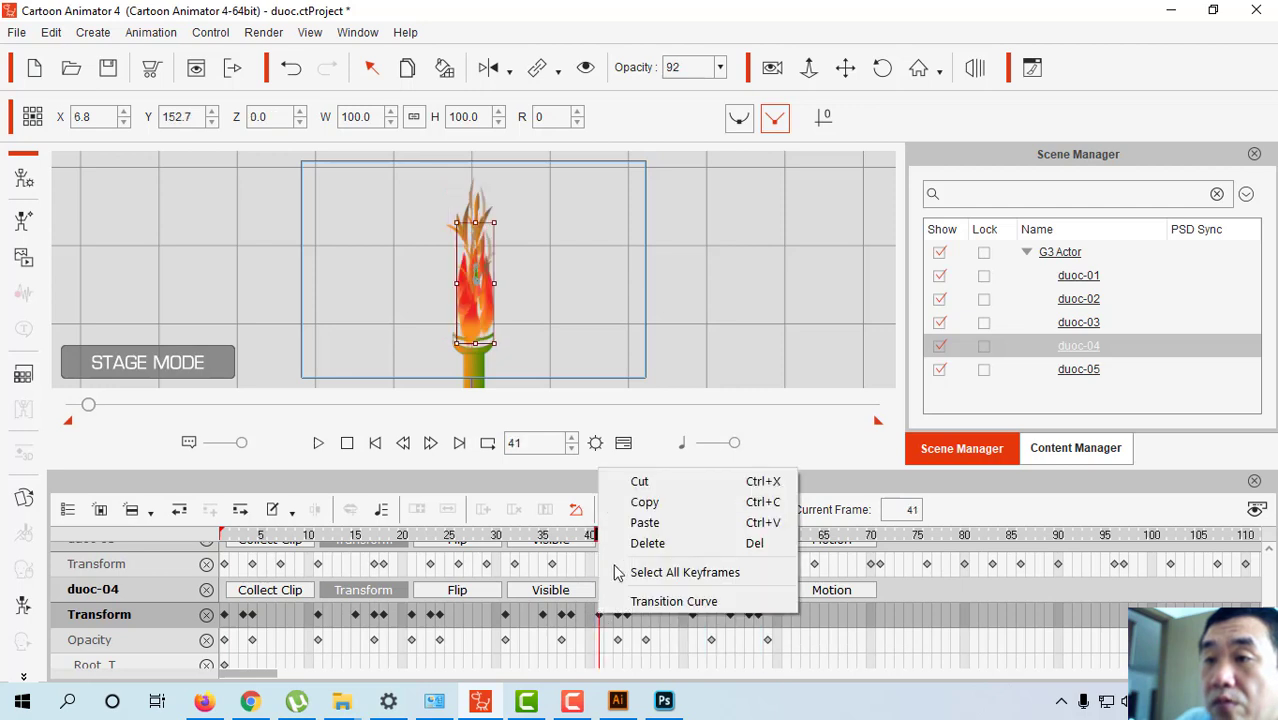
pyautogui.click(638, 500)
pyautogui.click(795, 614)
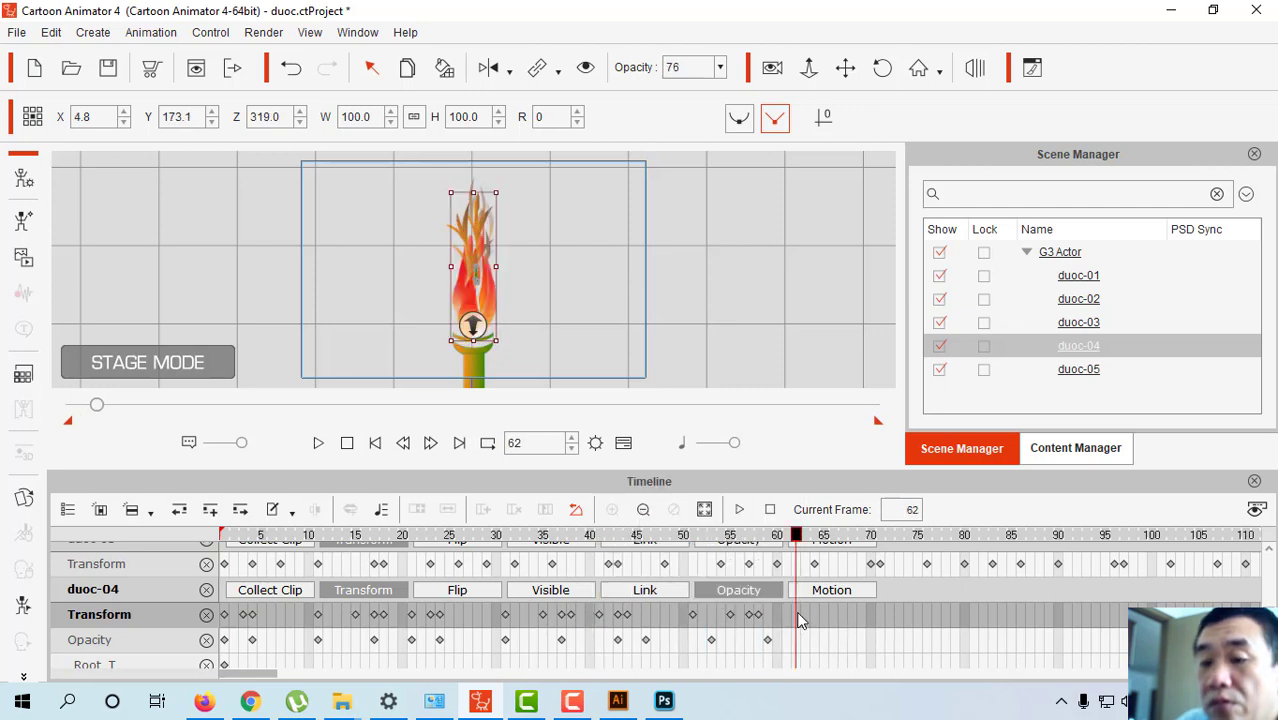
pyautogui.hotkey('ctrl', 'v')
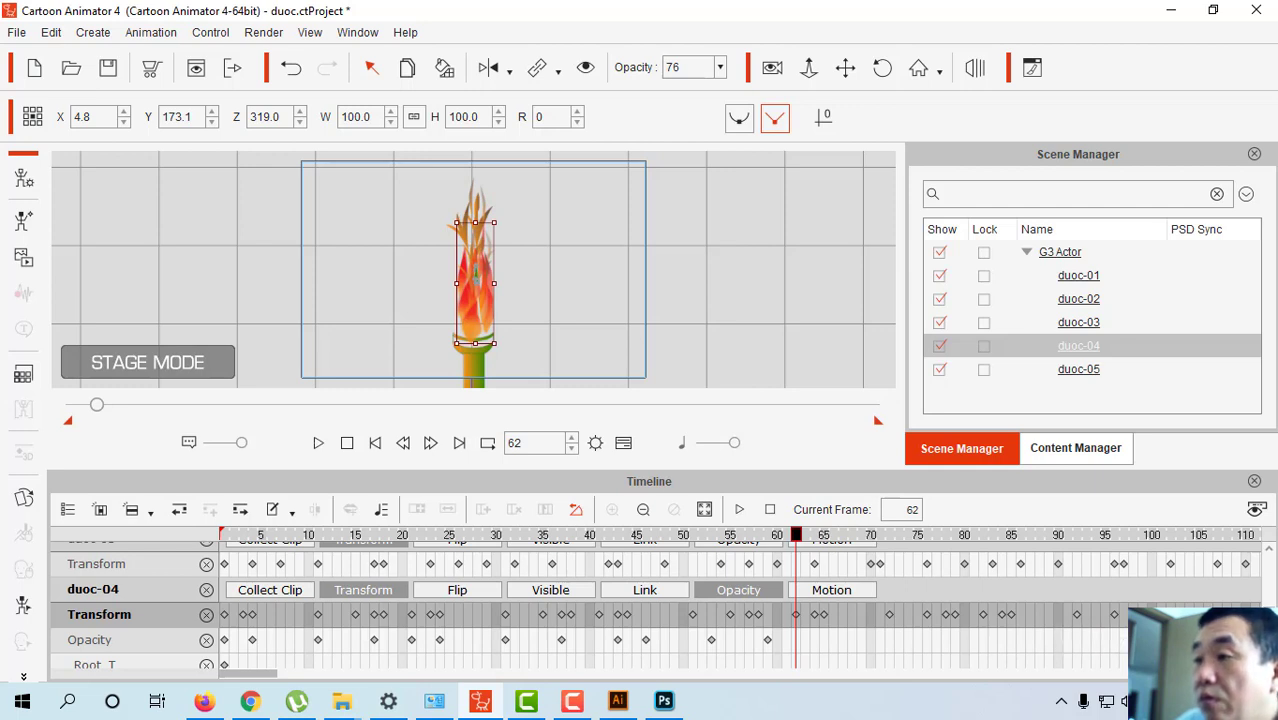
# Paste the copied transform keyframes on the duoc-04 flame's track at frames 108, 171, 236 and 298.
pyautogui.click(1227, 535)
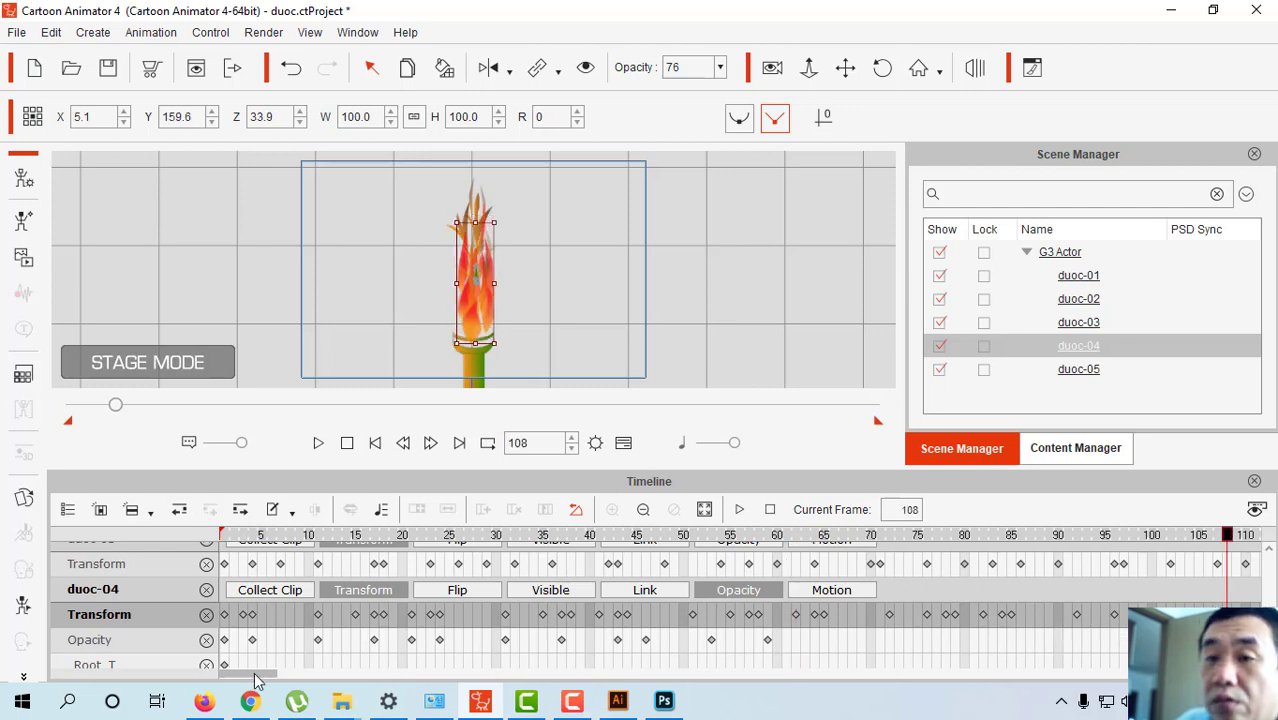
pyautogui.moveTo(255, 677); pyautogui.dragTo(308, 676)
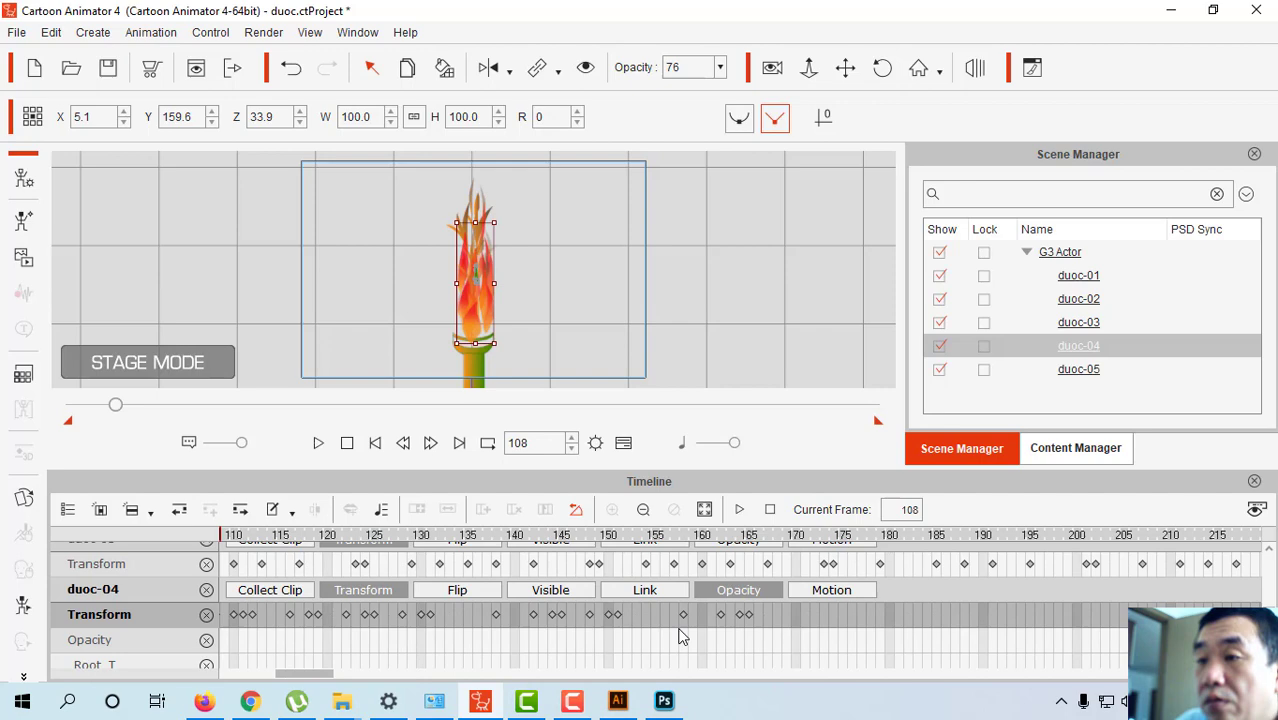
pyautogui.click(807, 615)
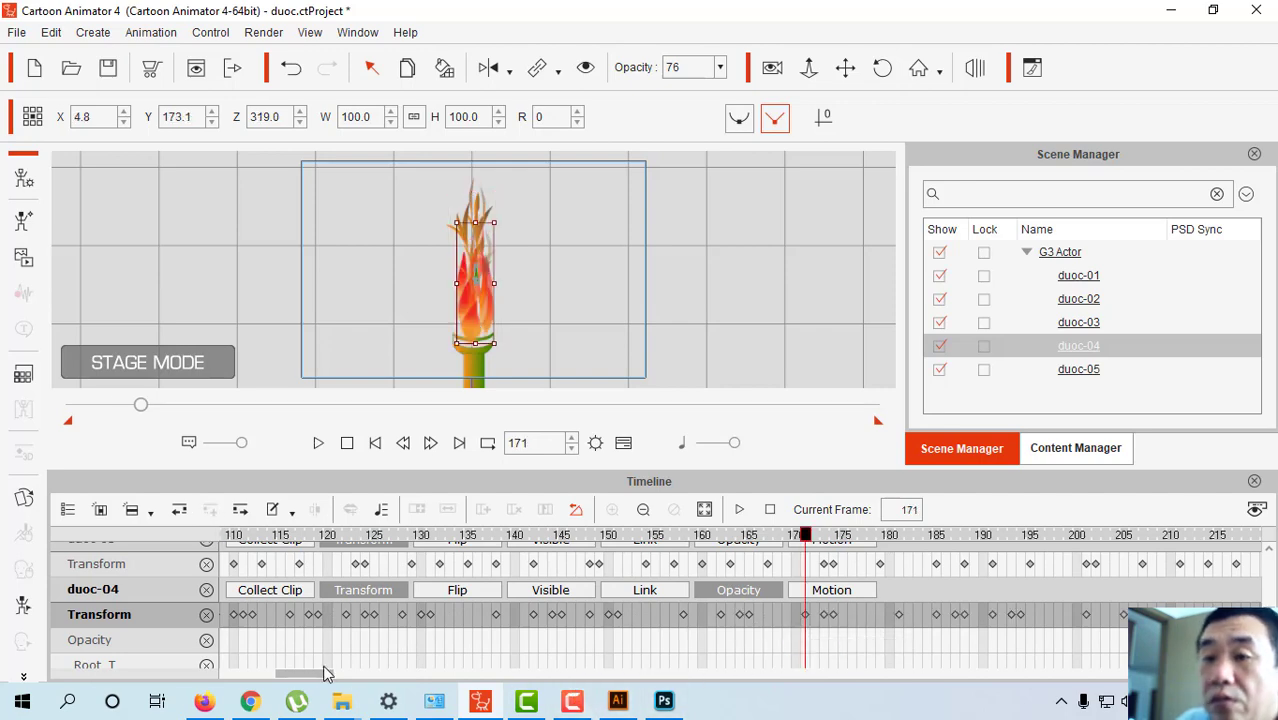
pyautogui.moveTo(314, 677); pyautogui.dragTo(371, 686)
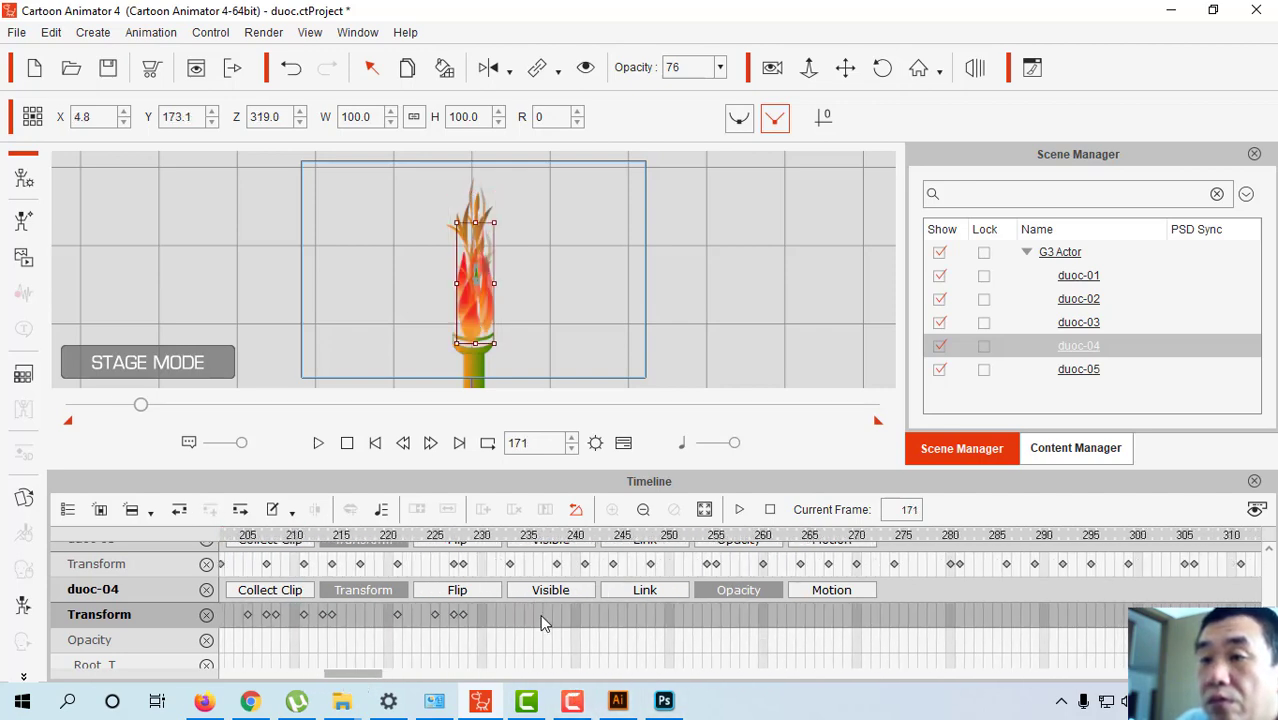
pyautogui.click(540, 614)
pyautogui.click(1120, 620)
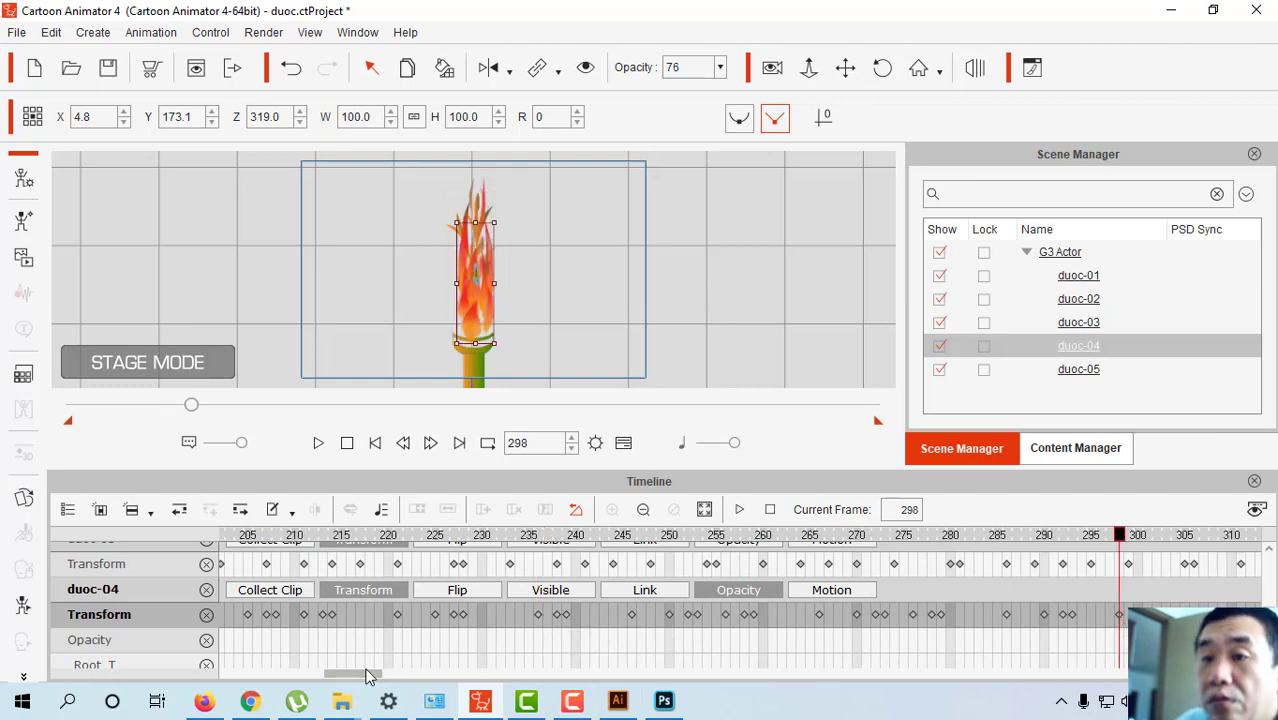
# Paste the copied transform keyframes on the duoc-04 flame's track at frames 363, 426 and 490.
pyautogui.moveTo(366, 676); pyautogui.dragTo(432, 681)
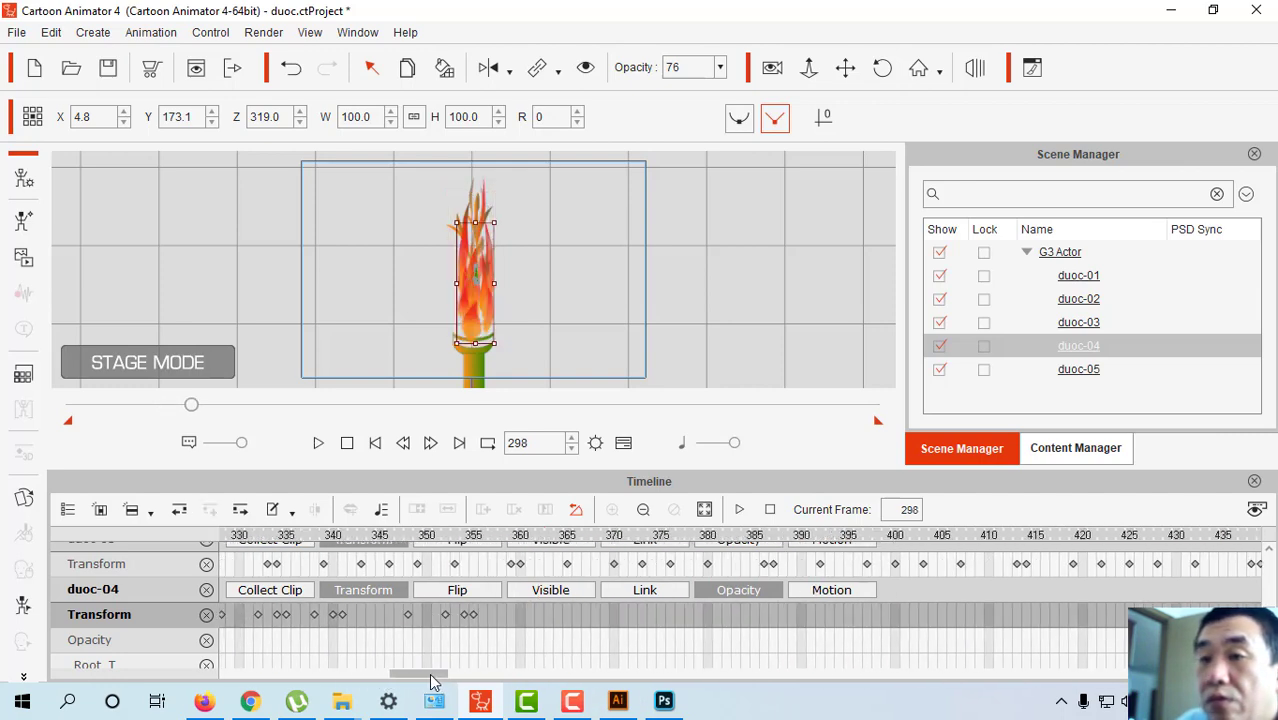
pyautogui.click(550, 616)
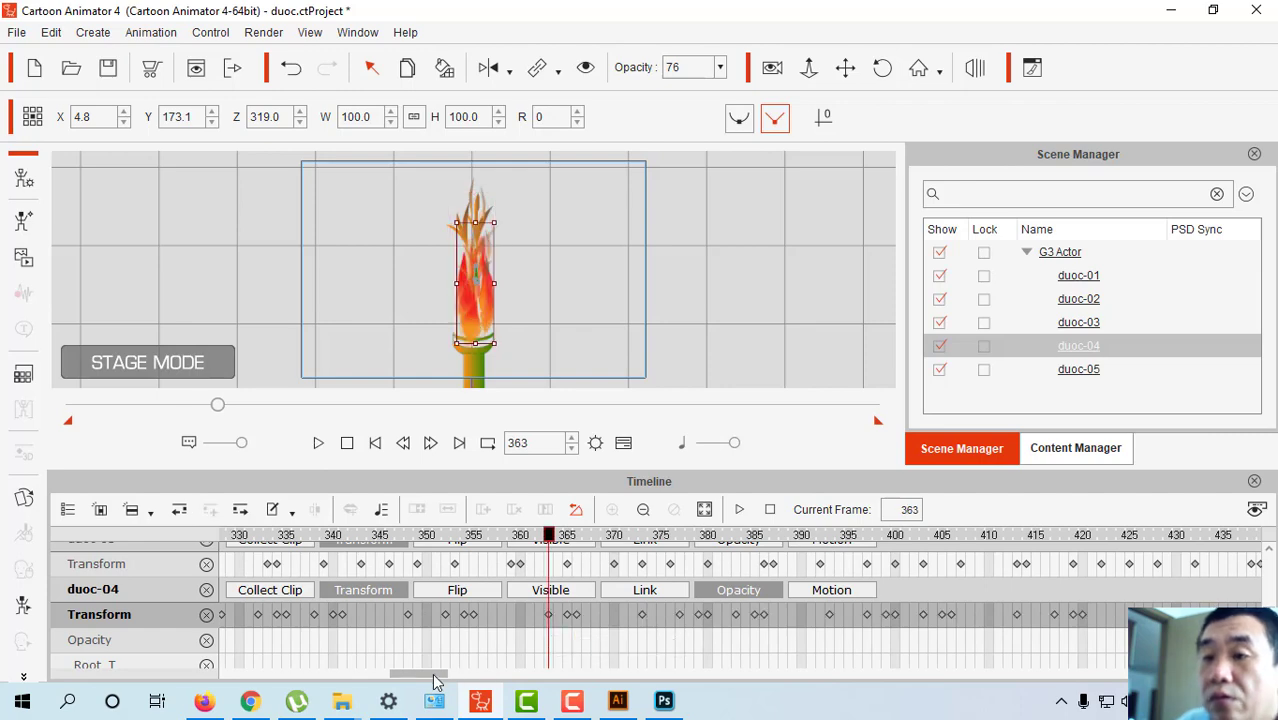
pyautogui.moveTo(435, 676); pyautogui.dragTo(500, 678)
pyautogui.click(617, 616)
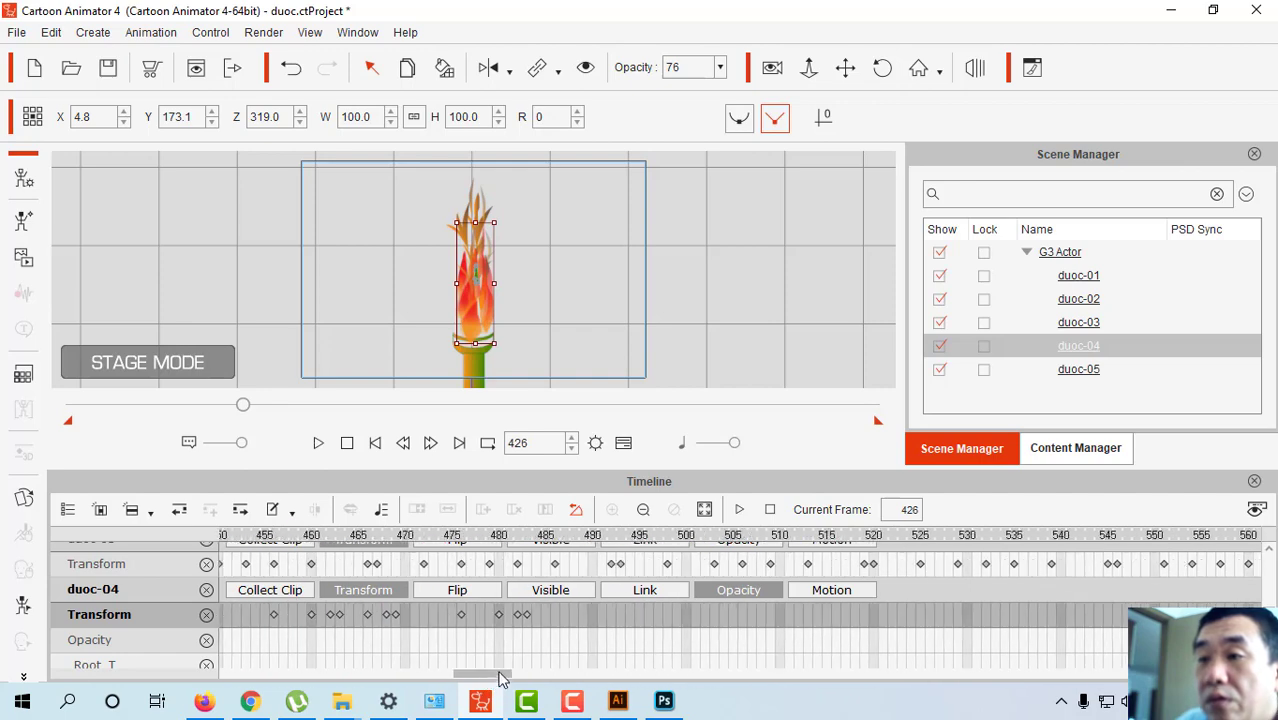
pyautogui.click(592, 618)
pyautogui.hotkey('ctrl', 'v')
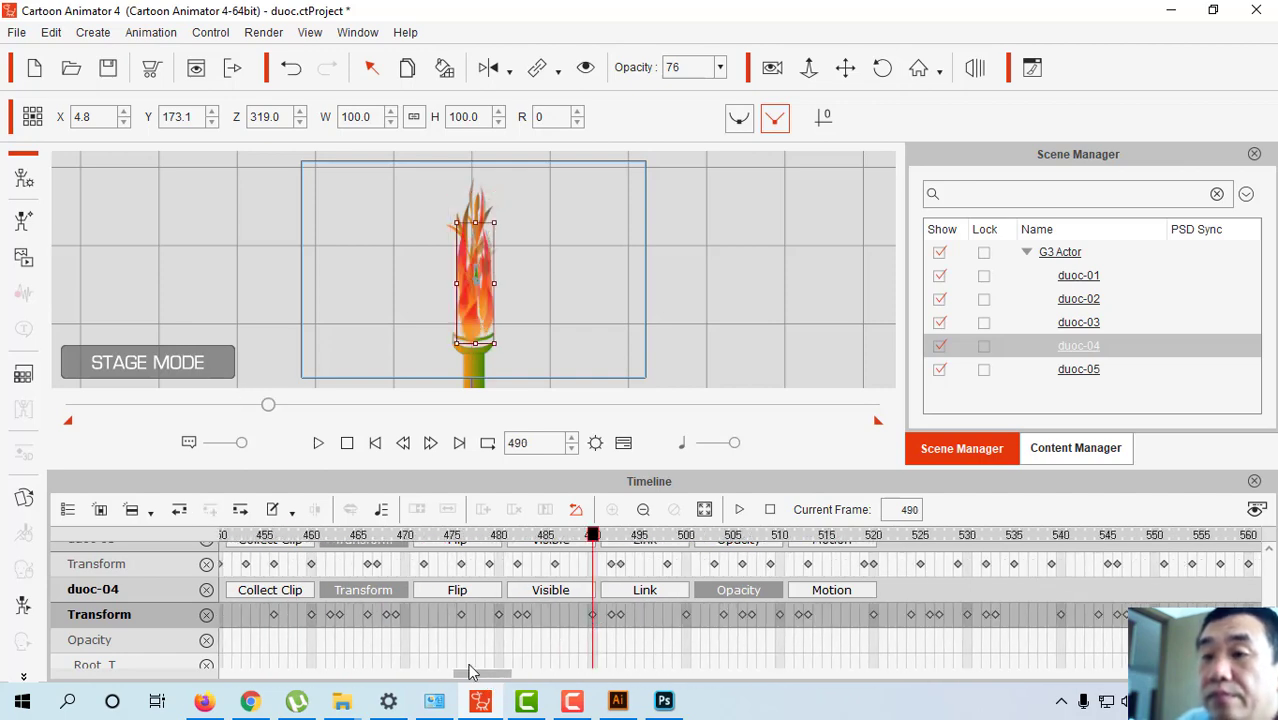
# Paste the copied transform keyframes on the duoc-04 flame's track at frames 553, 615, 678 and 742.
pyautogui.moveTo(480, 680); pyautogui.dragTo(594, 683)
pyautogui.click(531, 617)
pyautogui.click(684, 614)
pyautogui.click(601, 616)
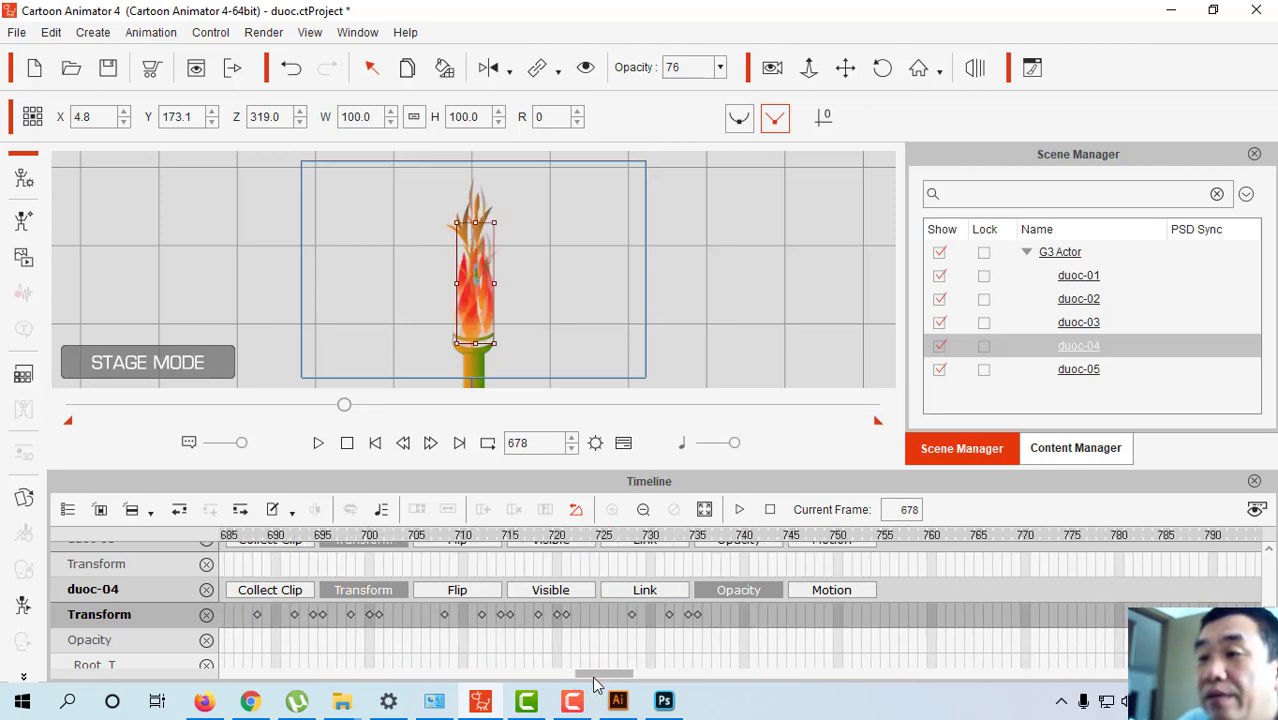
pyautogui.click(762, 620)
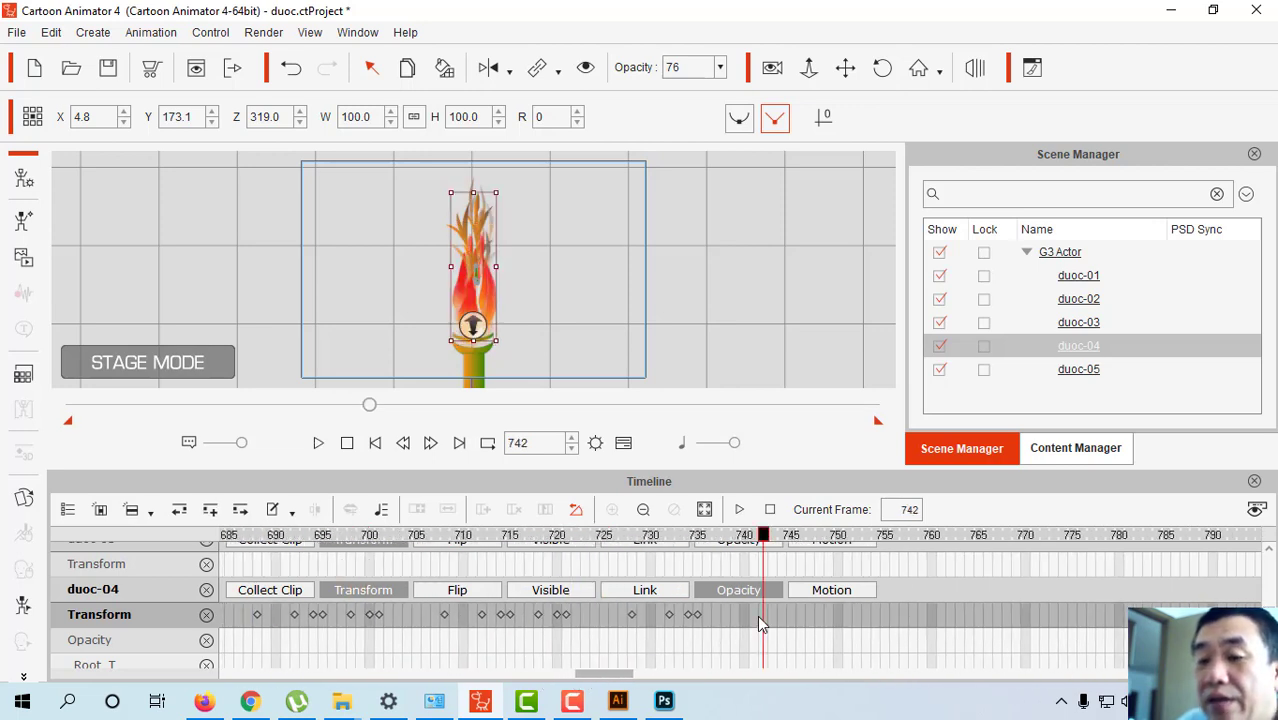
pyautogui.hotkey('ctrl', 'v')
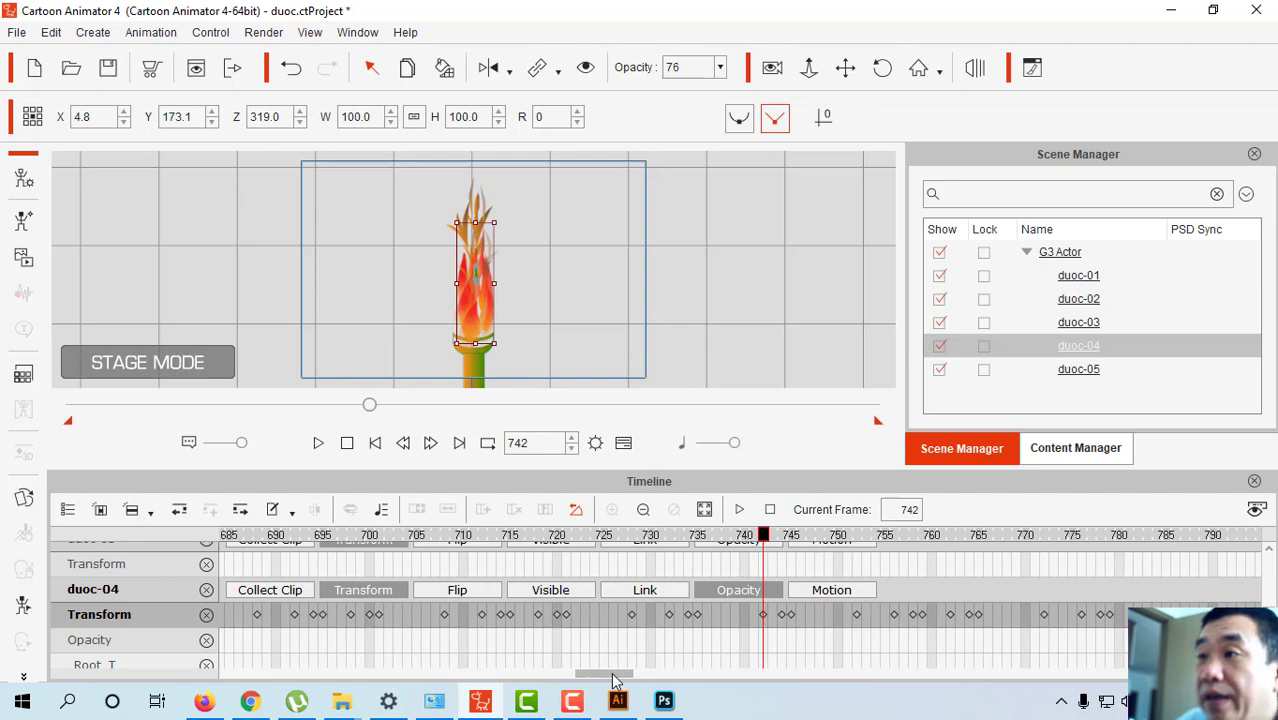
# Copy the duoc-04 flame's opacity keyframes from frames 1 to 59 and paste them at frame 63.
pyautogui.moveTo(615, 680); pyautogui.dragTo(245, 680)
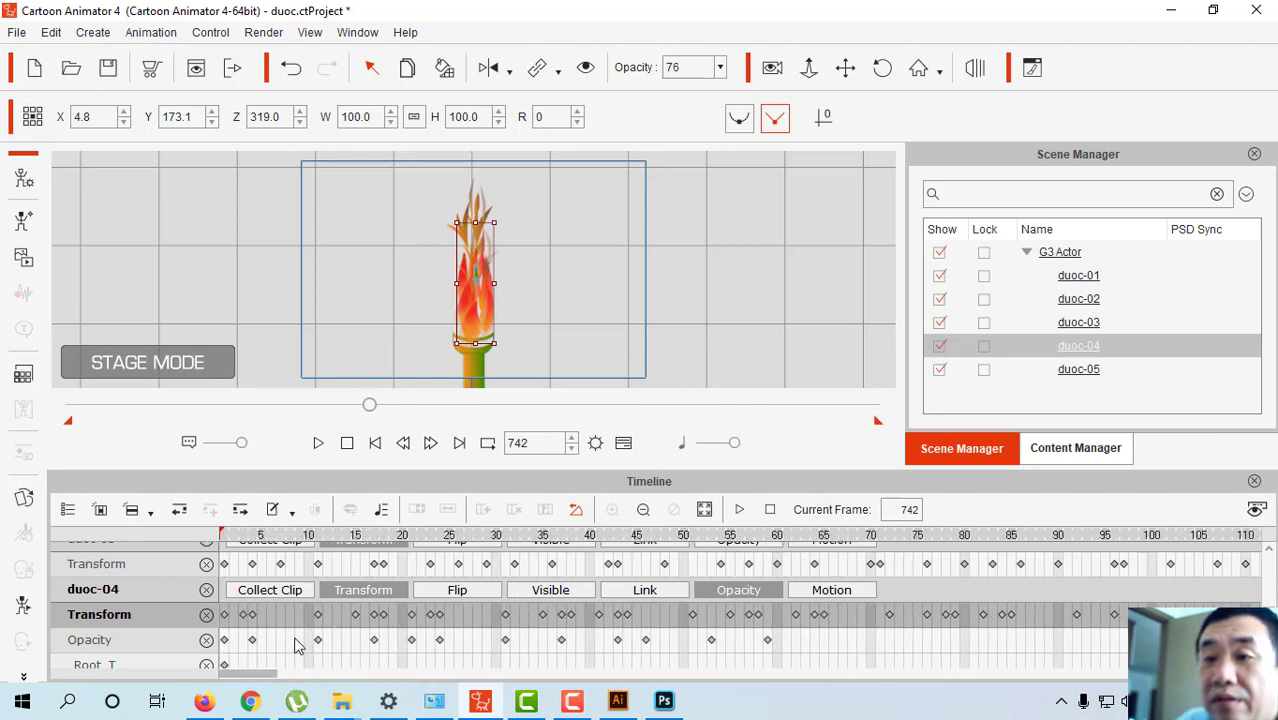
pyautogui.click(224, 641)
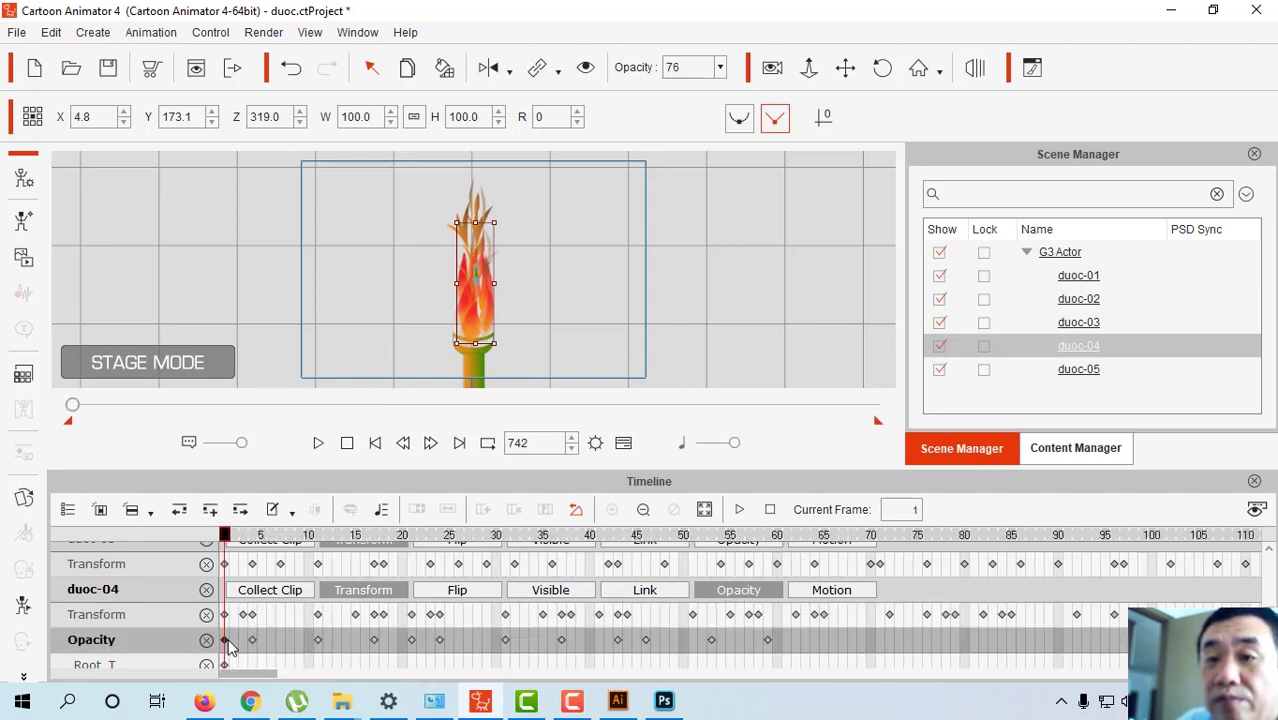
pyautogui.click(767, 640)
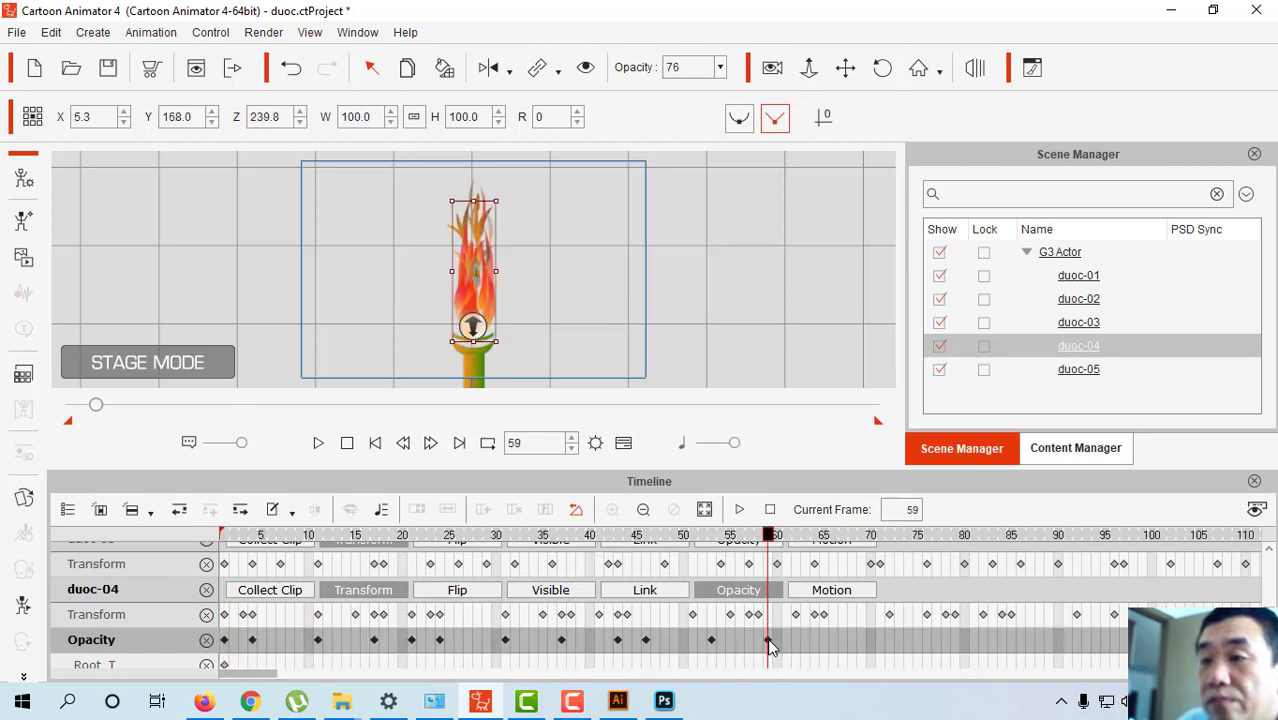
pyautogui.rightClick(767, 640)
pyautogui.click(813, 525)
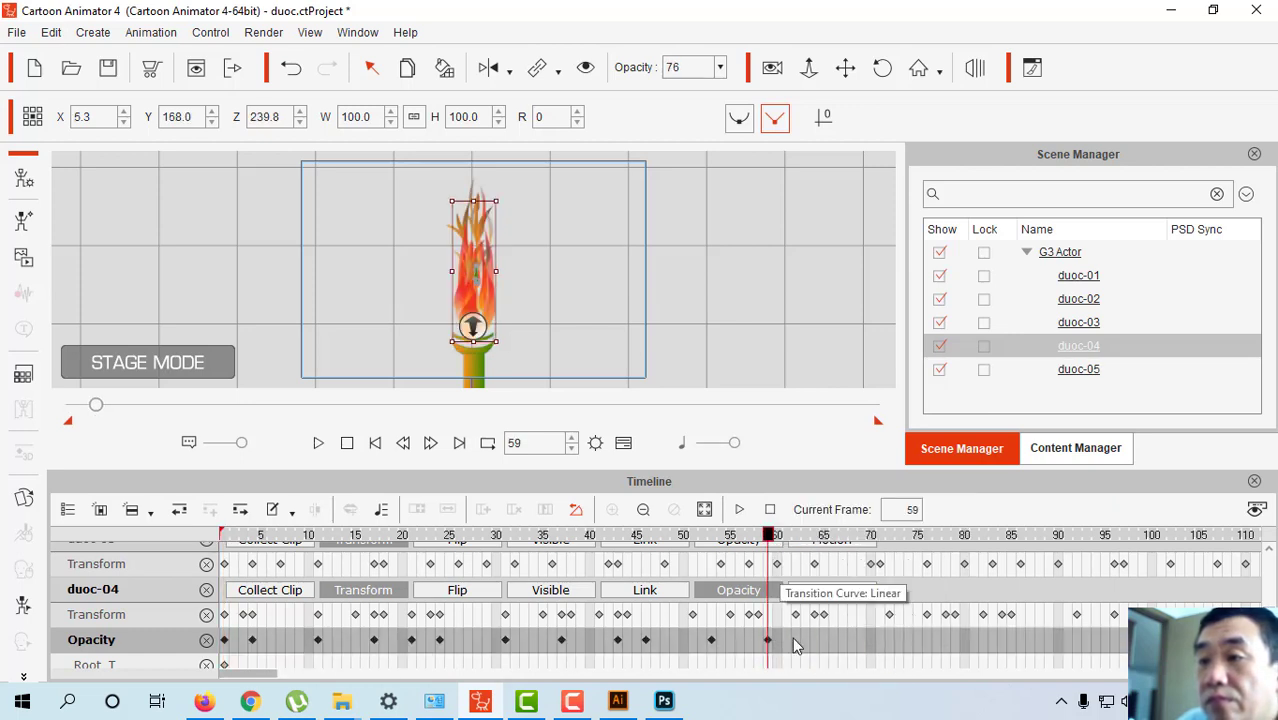
pyautogui.click(806, 640)
pyautogui.hotkey('ctrl', 'v')
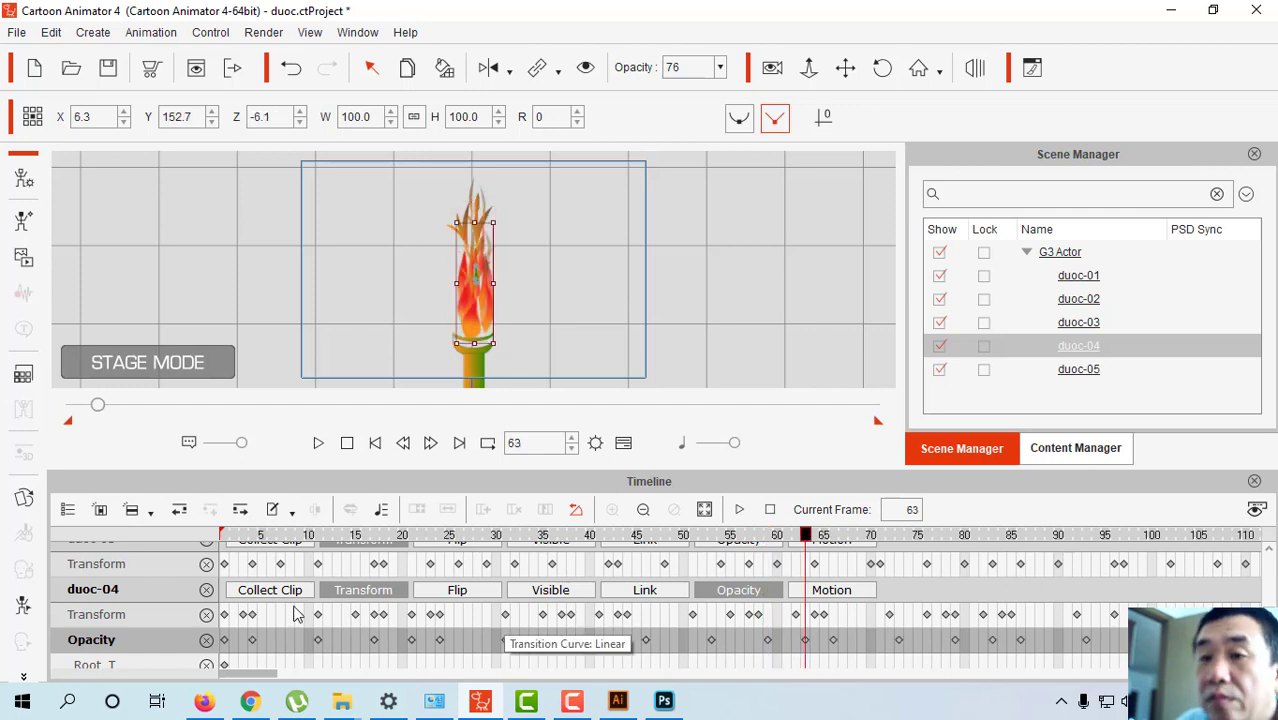
# Copy the duoc-04 flame's opacity keyframes from frames 1 to 121 and paste them at frame 126.
pyautogui.click(235, 645)
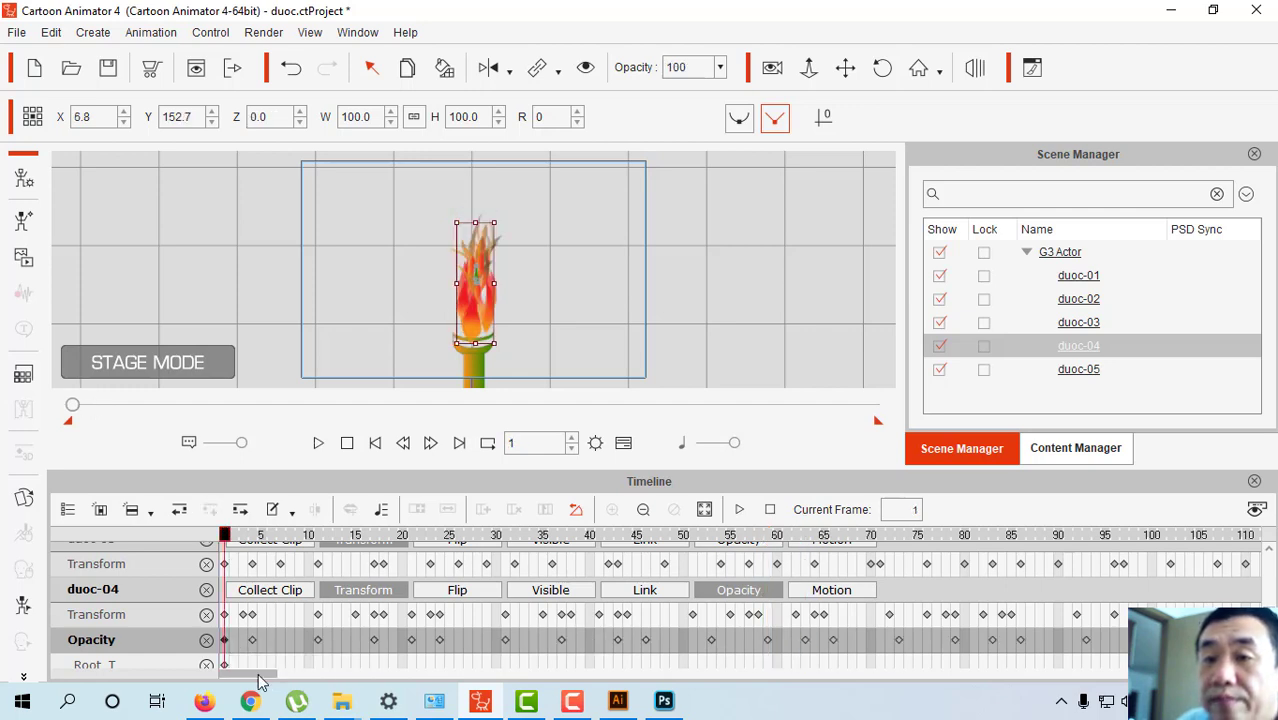
pyautogui.moveTo(261, 675); pyautogui.dragTo(294, 681)
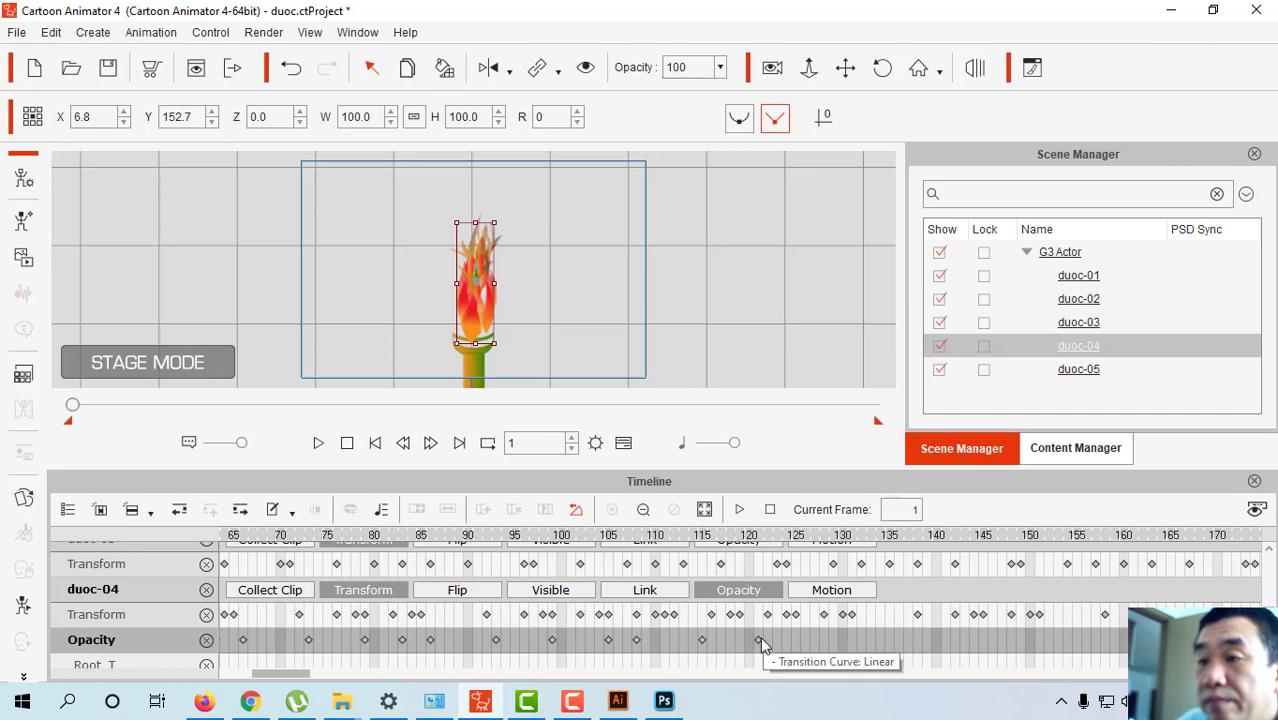
pyautogui.click(756, 640)
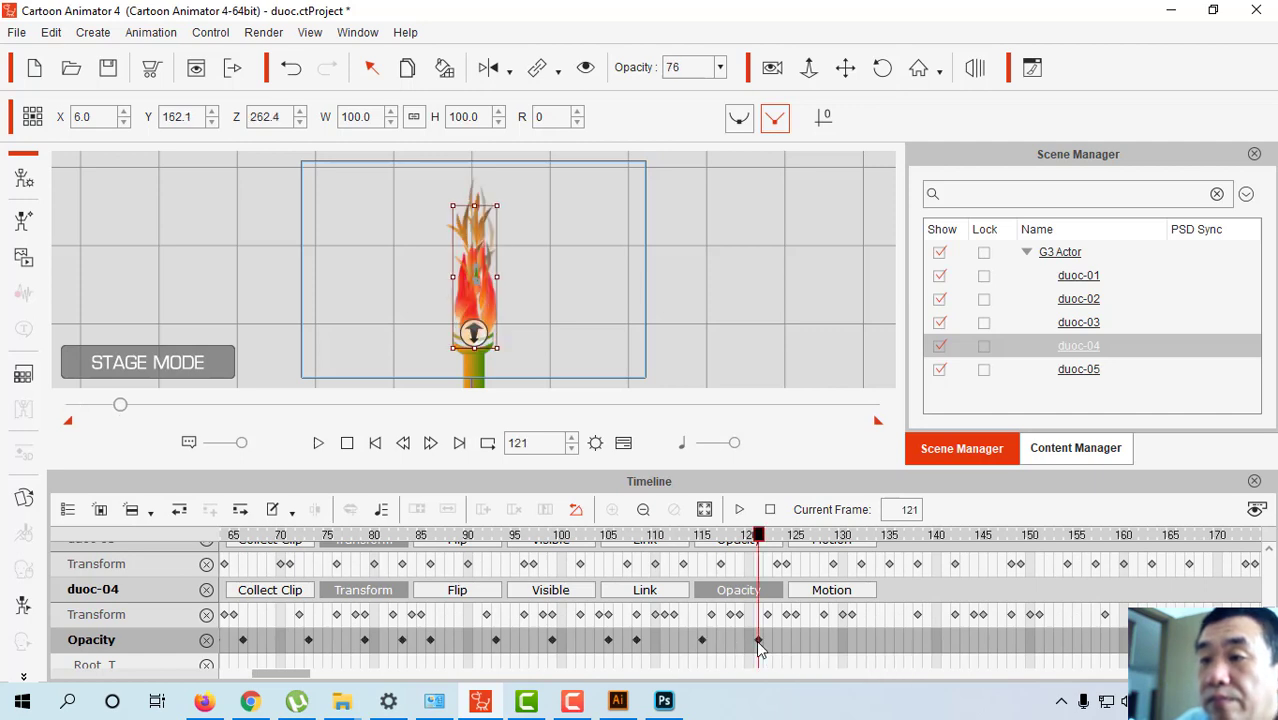
pyautogui.rightClick(756, 640)
pyautogui.click(800, 551)
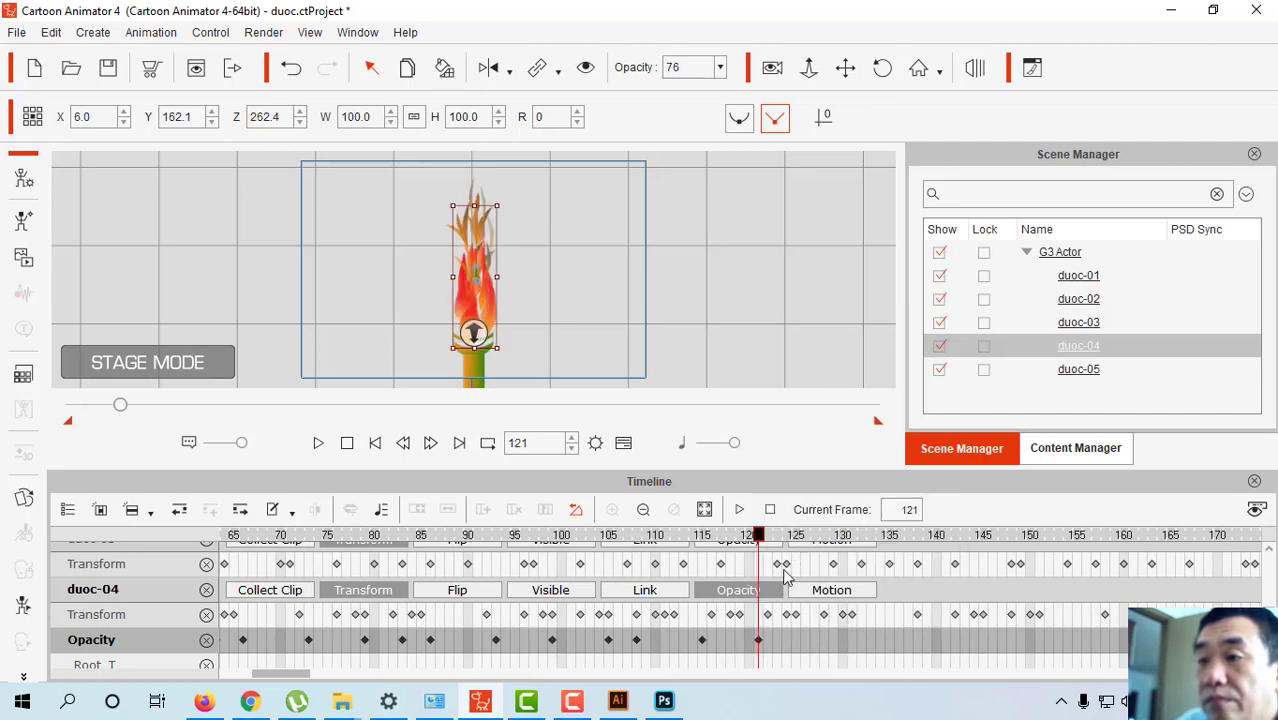
pyautogui.click(801, 640)
pyautogui.hotkey('ctrl', 'v')
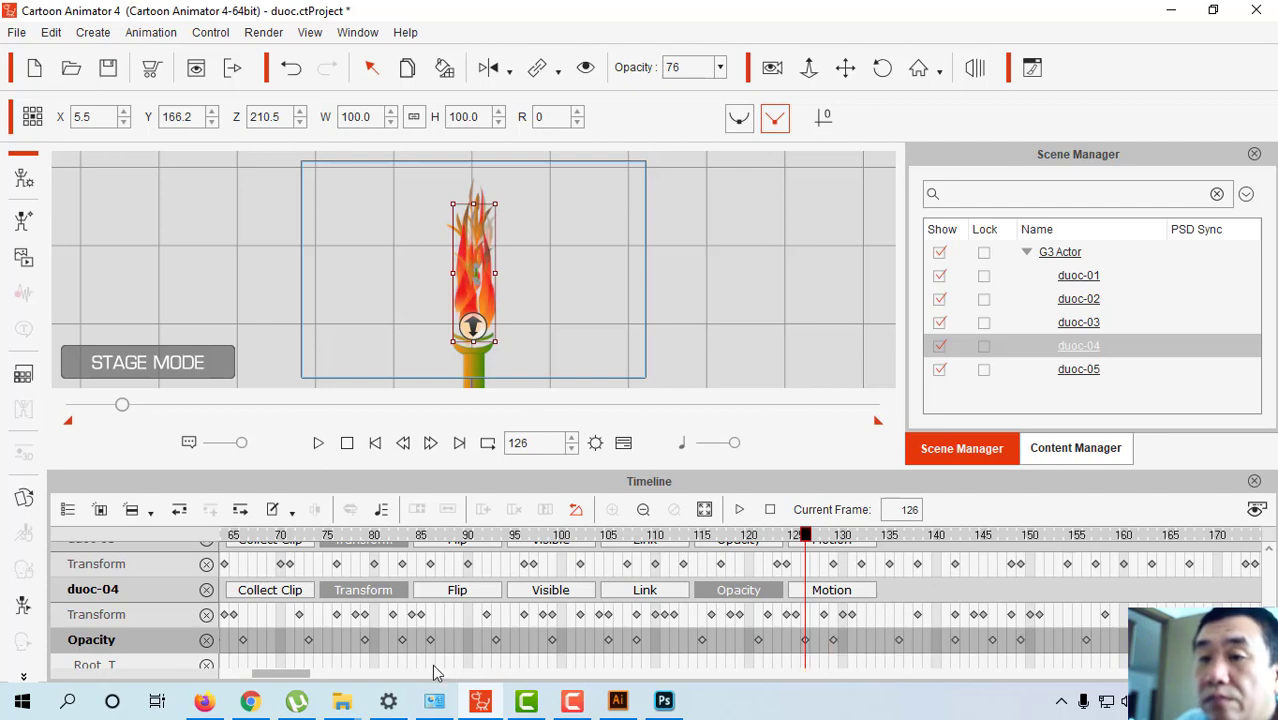
# Paste the copied opacity keyframes on the duoc-04 flame's track at frames 252 and 376.
pyautogui.moveTo(288, 677); pyautogui.dragTo(350, 677)
pyautogui.click(839, 641)
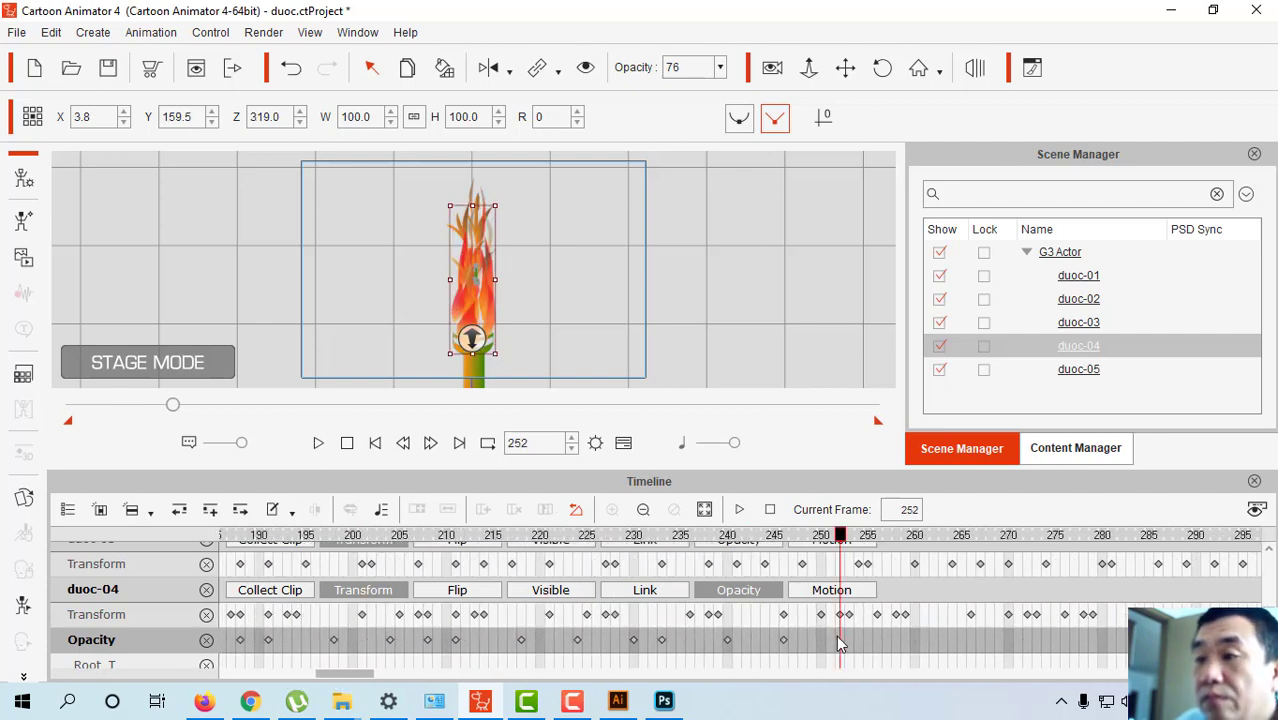
pyautogui.hotkey('ctrl', 'v')
pyautogui.moveTo(363, 677); pyautogui.dragTo(435, 677)
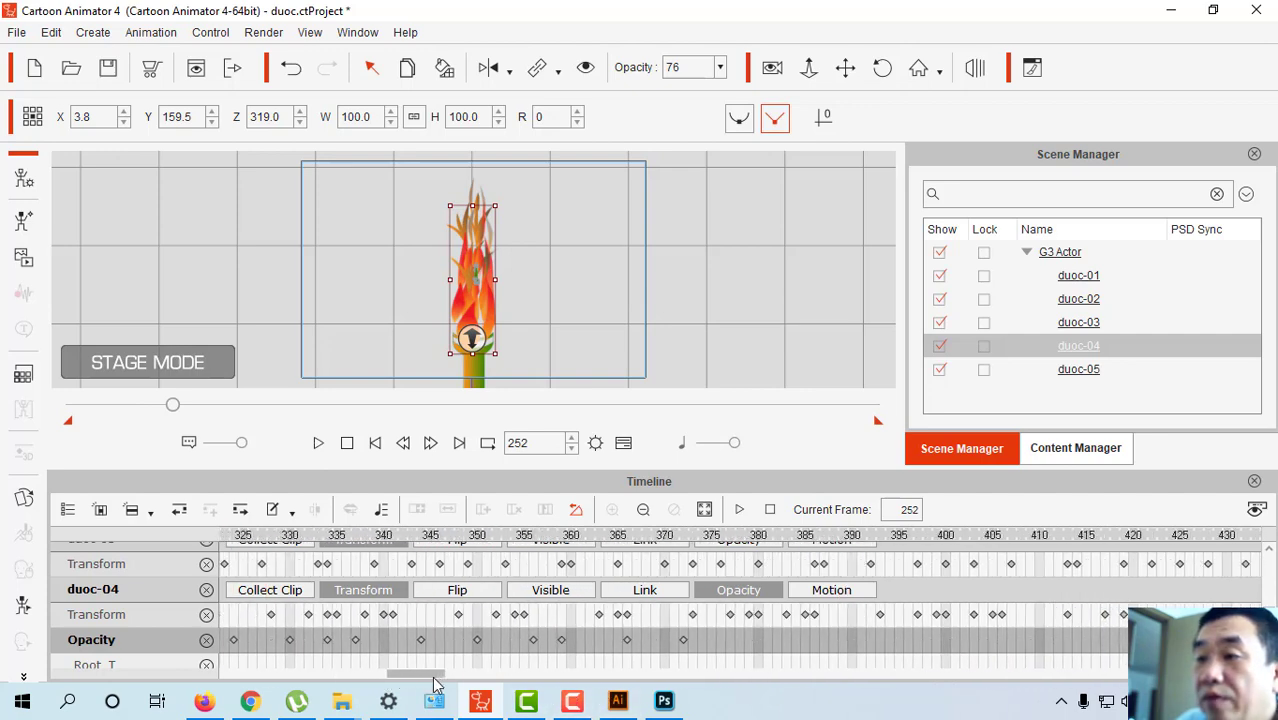
pyautogui.click(724, 642)
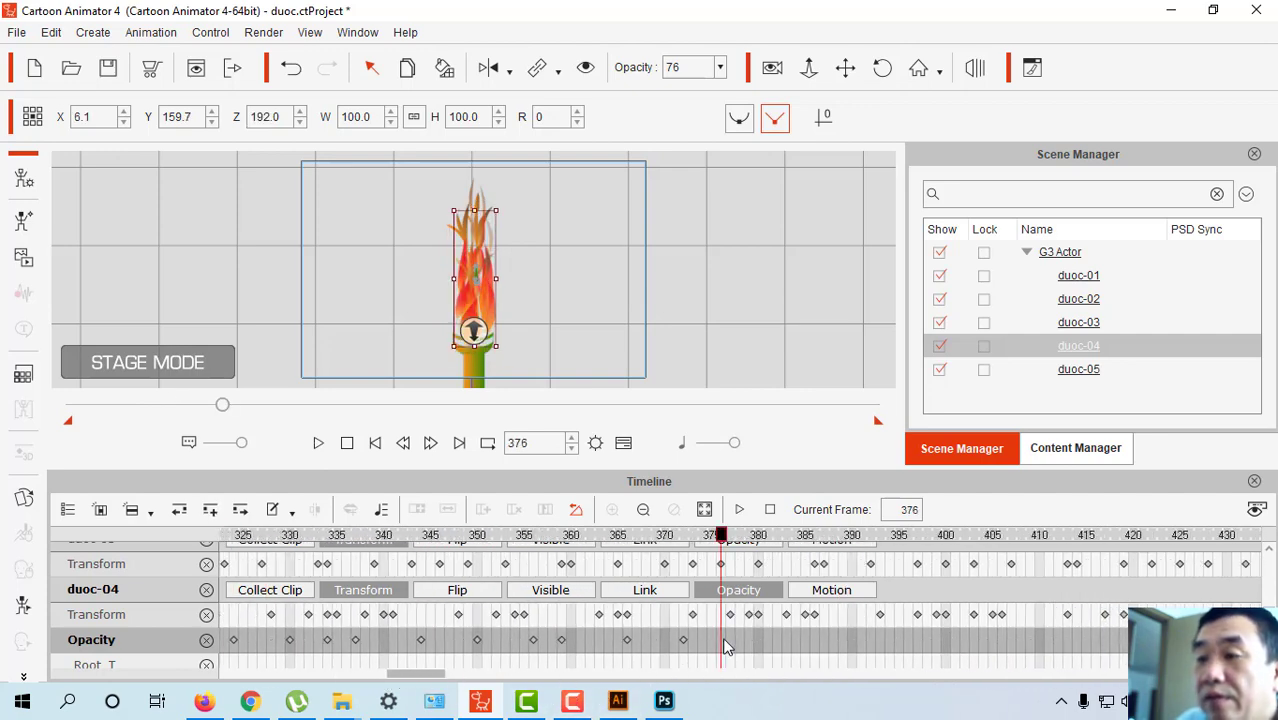
pyautogui.hotkey('ctrl', 'v')
# Paste the copied opacity keyframes on the duoc-04 flame's track at frames 501 and 624.
pyautogui.moveTo(430, 677); pyautogui.dragTo(506, 680)
pyautogui.click(511, 645)
pyautogui.hotkey('ctrl', 'v')
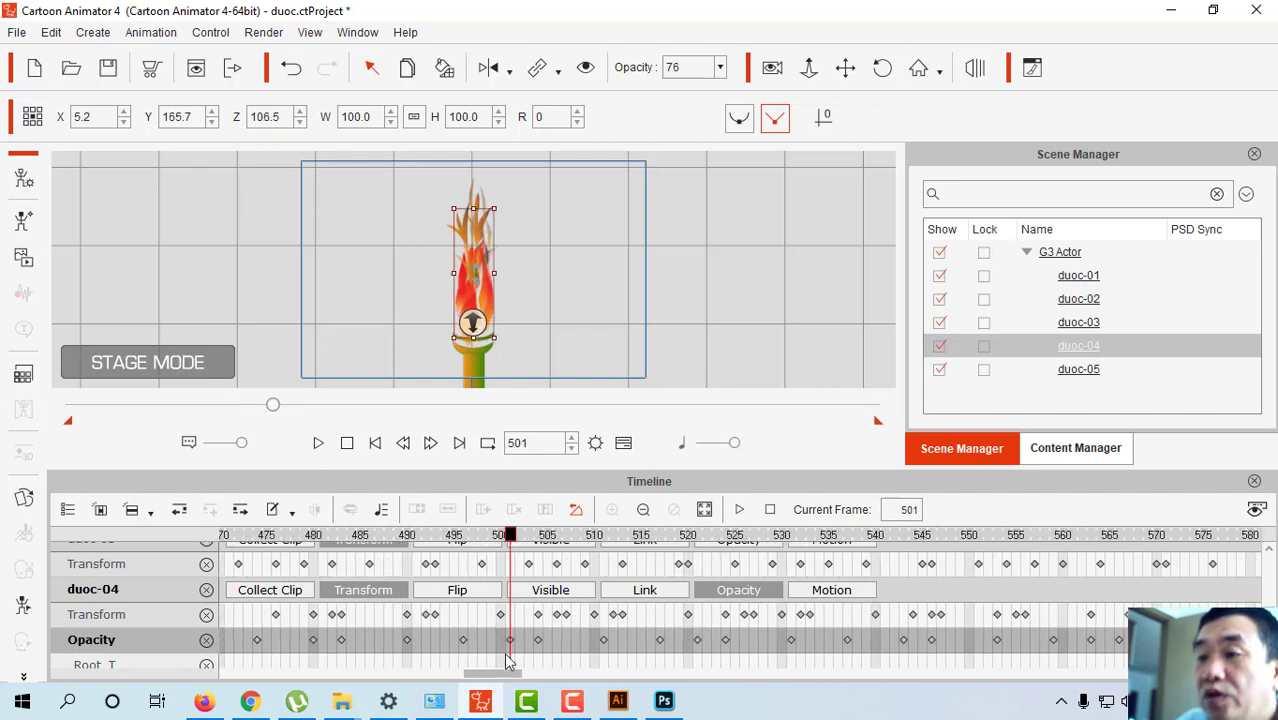
pyautogui.moveTo(505, 677); pyautogui.dragTo(551, 678)
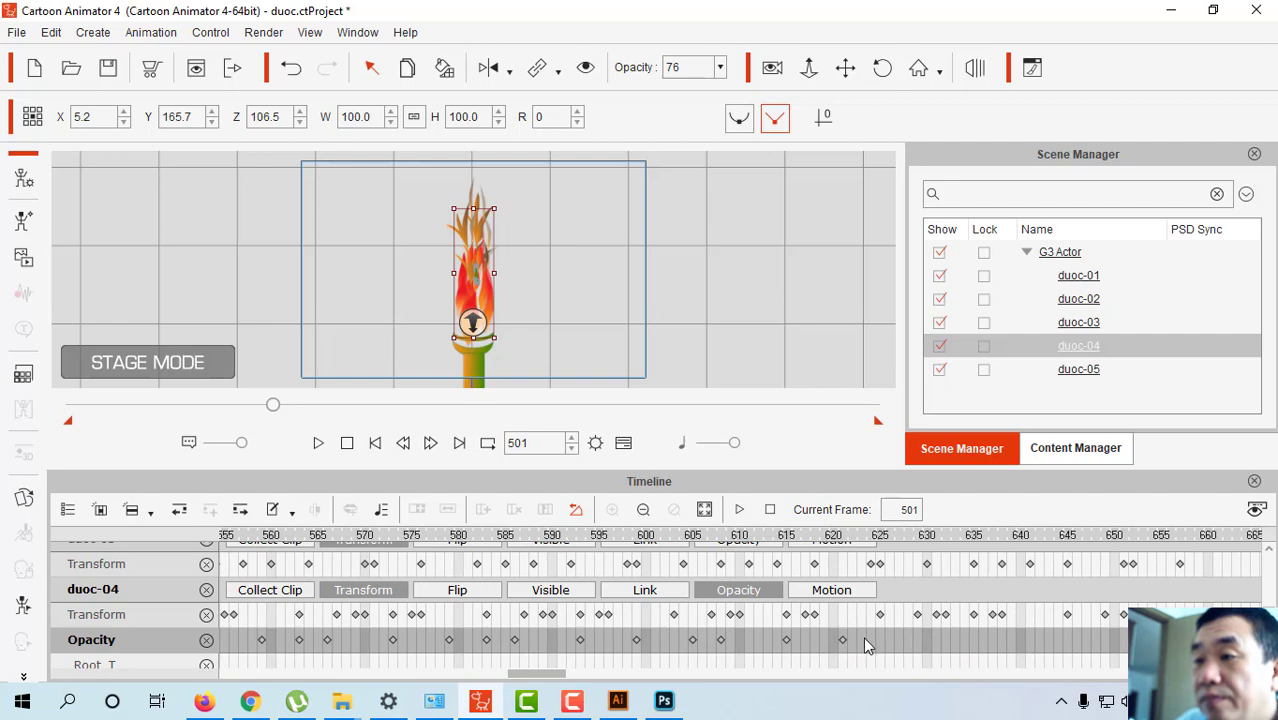
pyautogui.click(879, 645)
pyautogui.click(870, 645)
pyautogui.hotkey('ctrl', 'v')
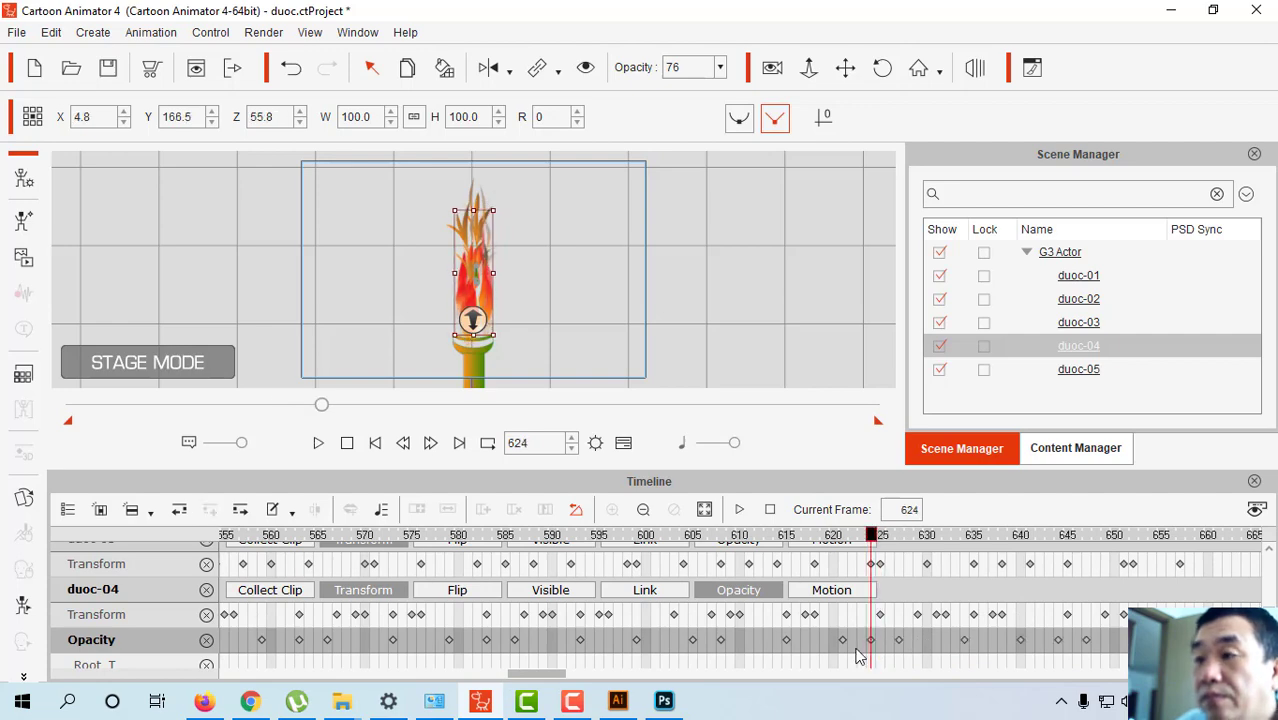
pyautogui.moveTo(563, 678); pyautogui.dragTo(613, 678)
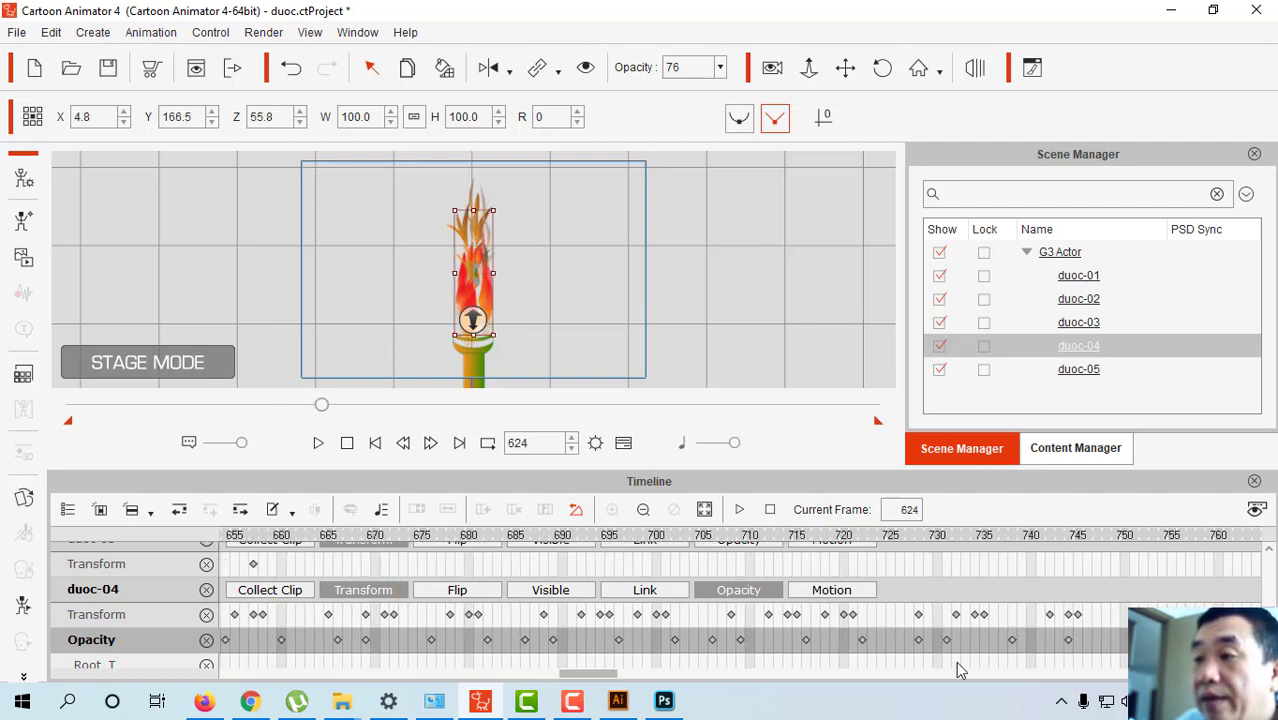
# Paste the copied opacity keyframes on the duoc-04 flame's track at frames 747 and 870.
pyautogui.click(1097, 645)
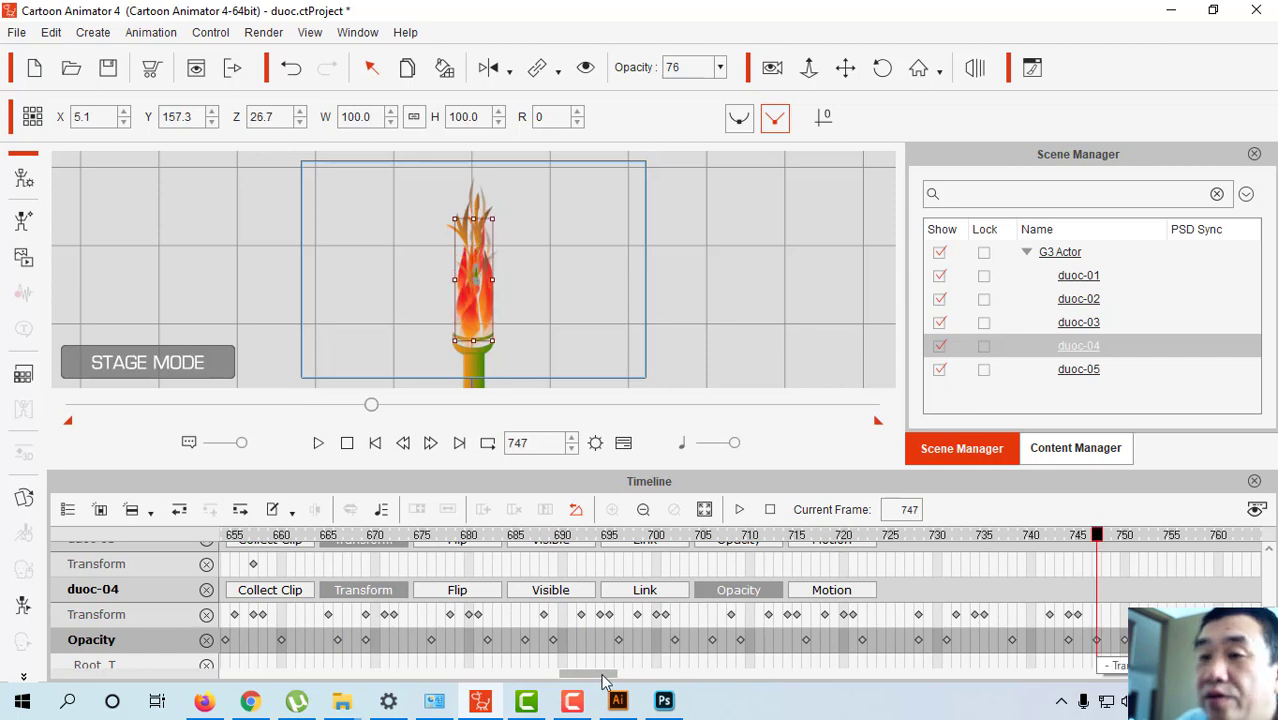
pyautogui.moveTo(603, 677); pyautogui.dragTo(673, 684)
pyautogui.click(1055, 645)
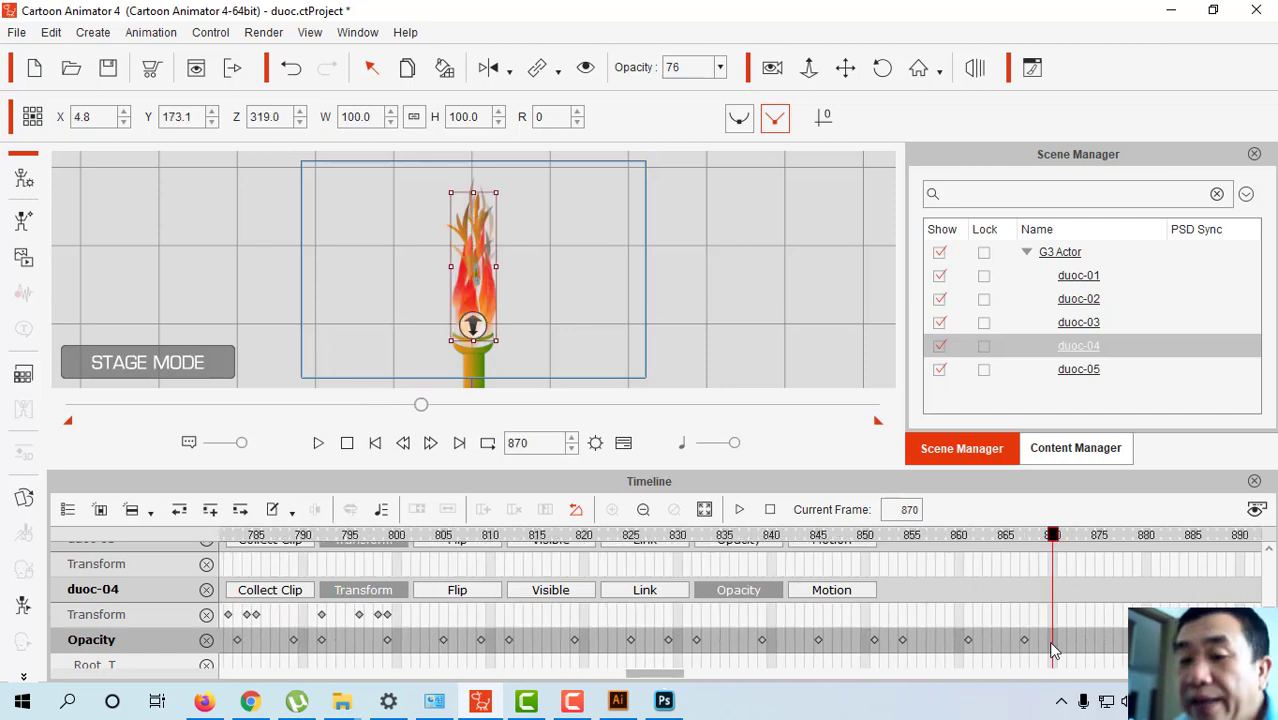
# Select the duoc-05 flame and bring its Transform track into view in an enlarged timeline.
pyautogui.moveTo(675, 684); pyautogui.dragTo(243, 683)
pyautogui.scroll(-3, 316, 641)
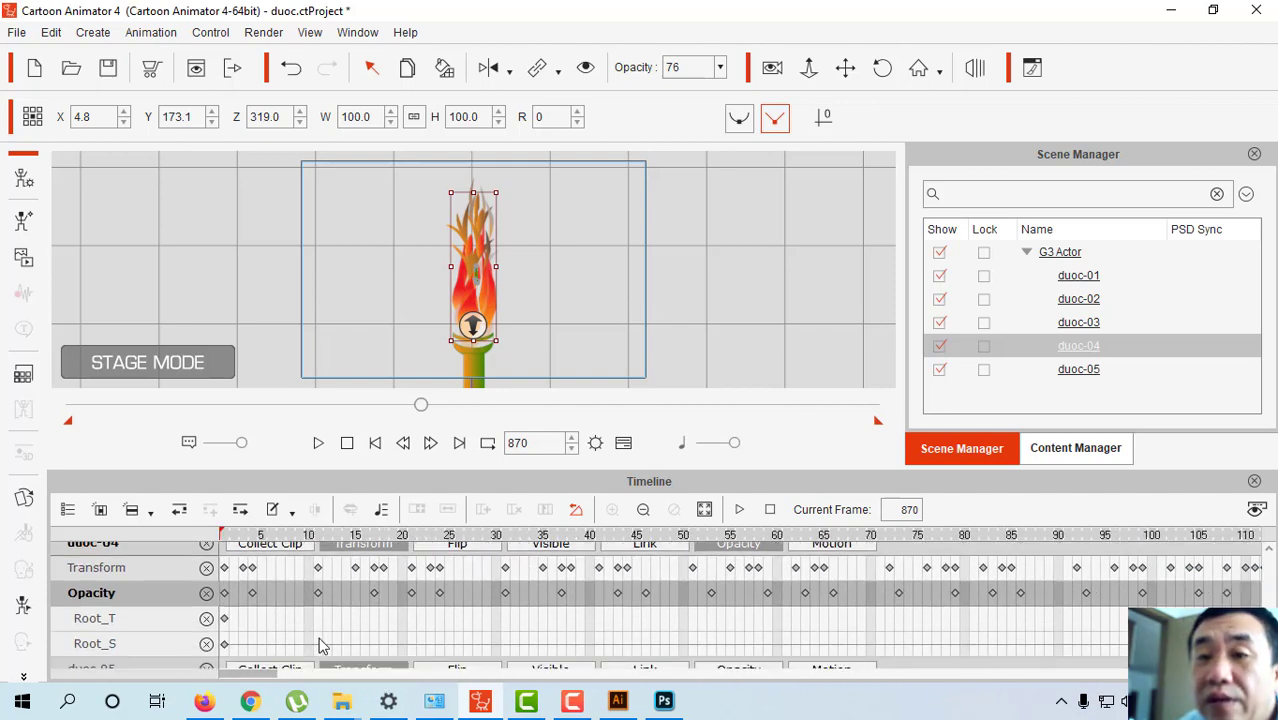
pyautogui.click(1080, 372)
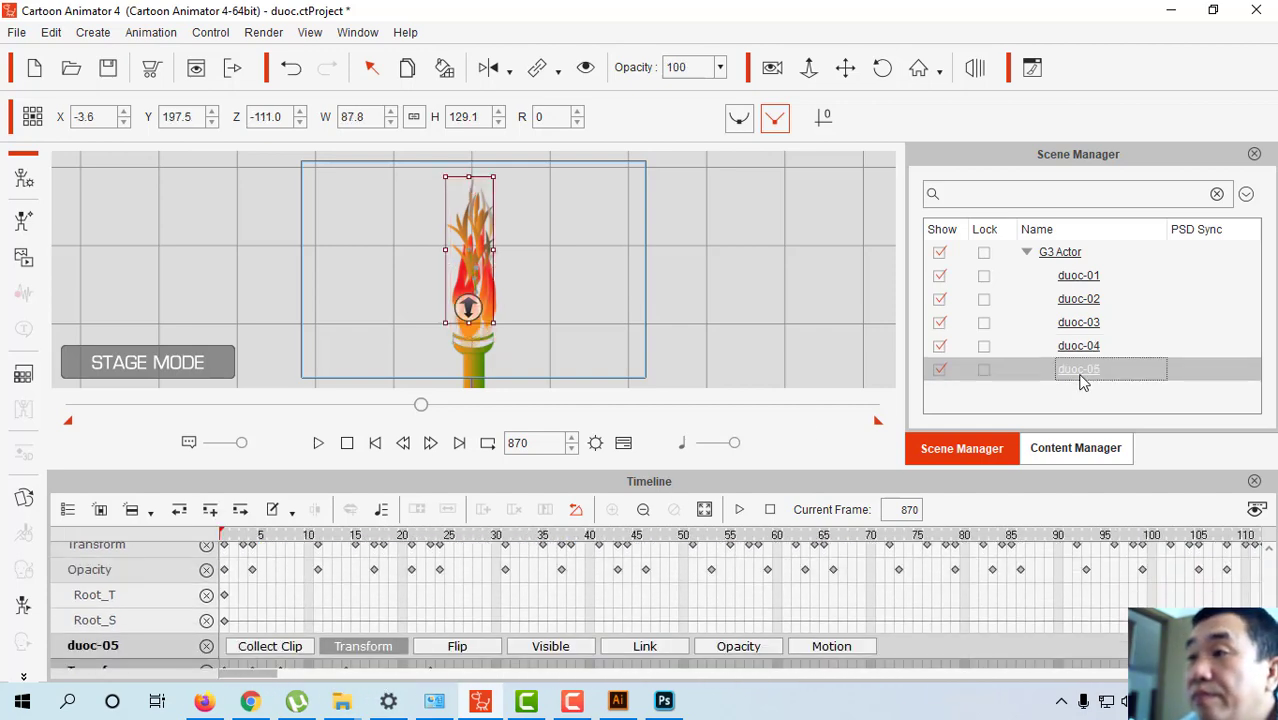
pyautogui.scroll(-1, 595, 615)
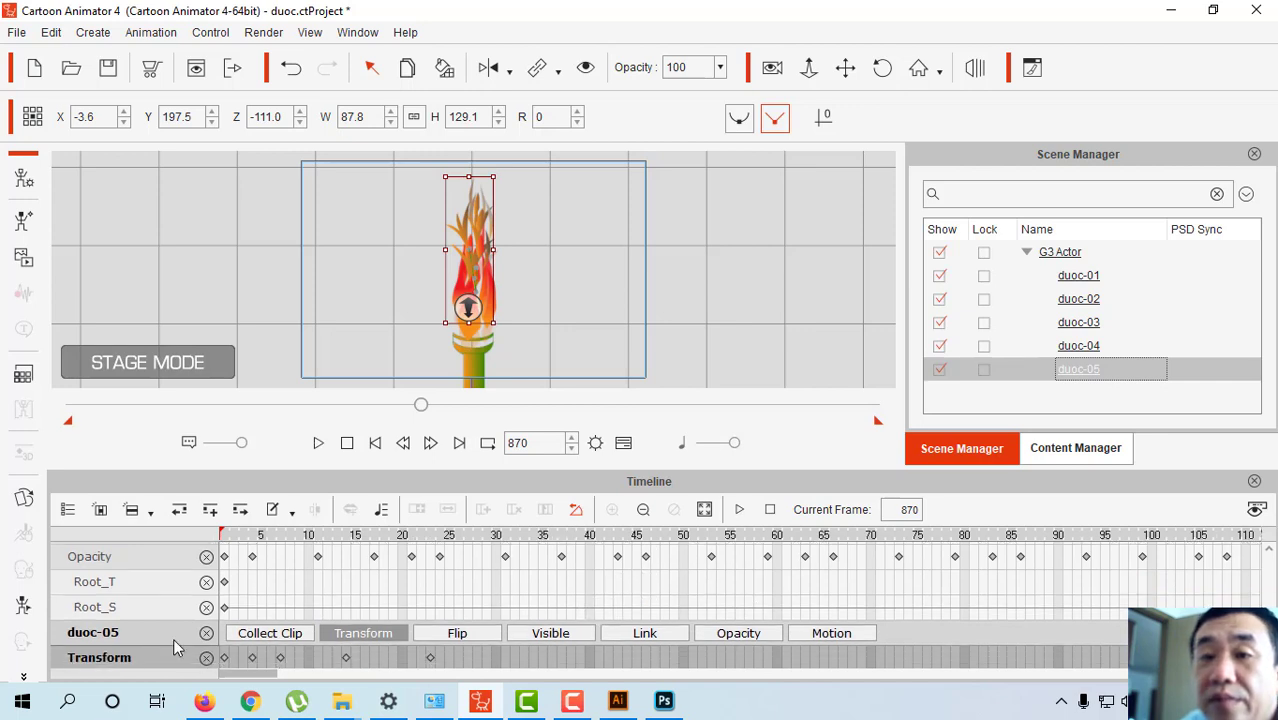
pyautogui.click(347, 635)
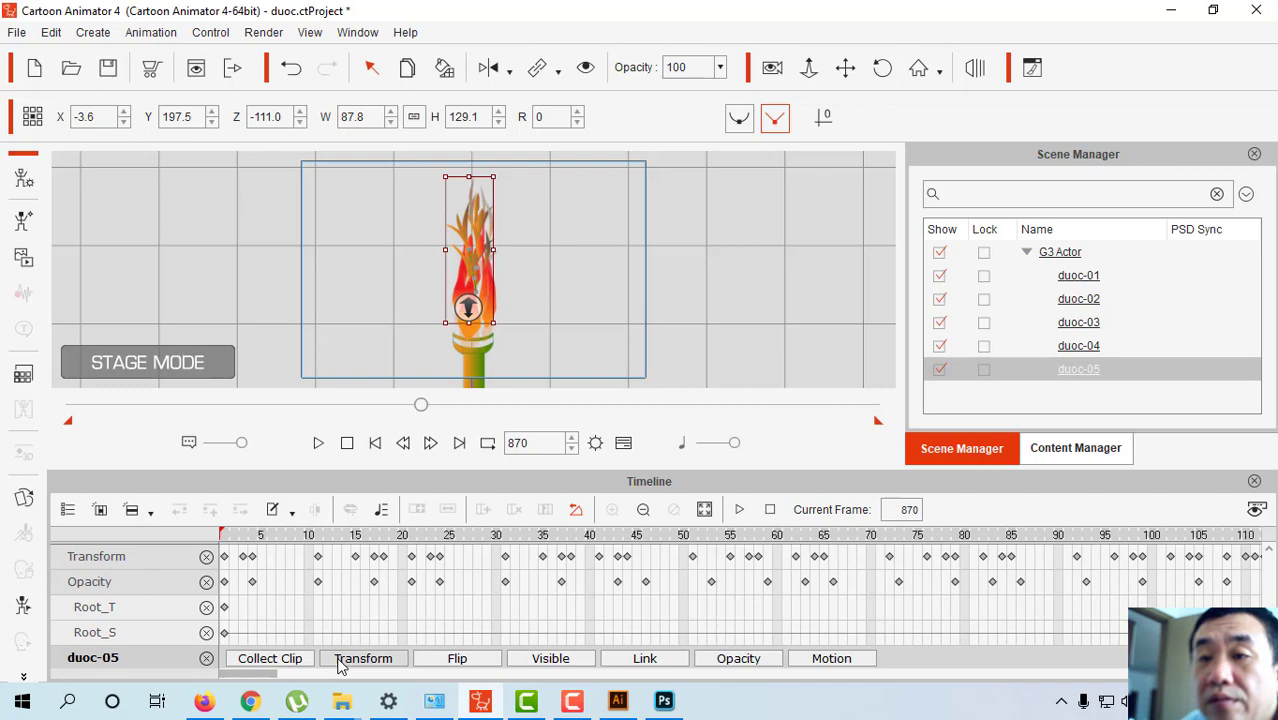
pyautogui.click(341, 660)
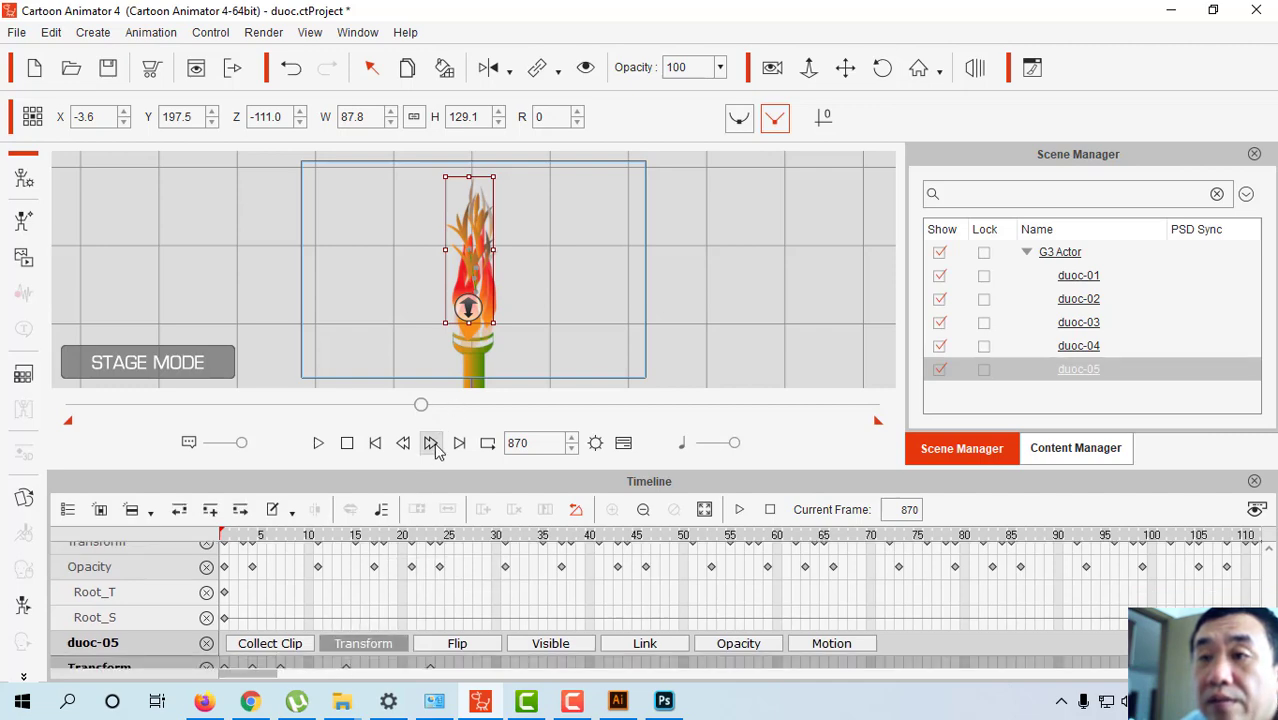
pyautogui.moveTo(429, 468); pyautogui.dragTo(429, 361)
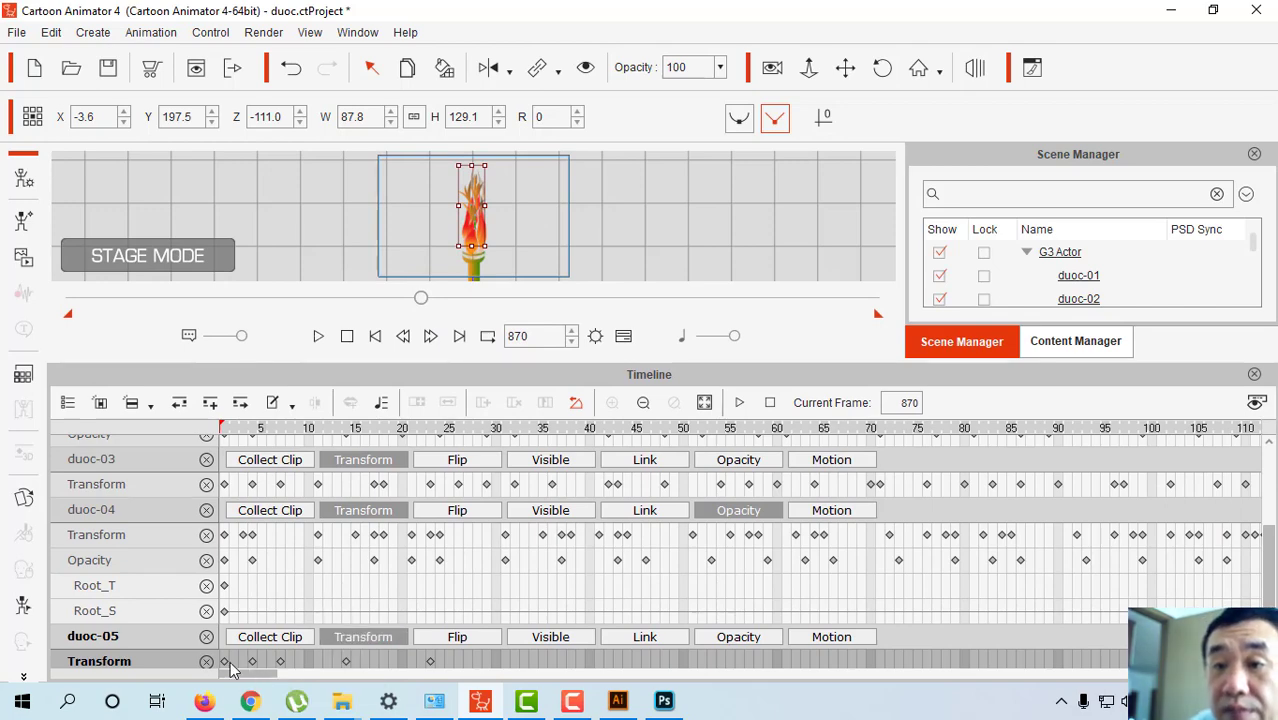
# Copy the duoc-05 flame's transform keyframes from frames 1 to 23 and paste them at frames 27, 56 and 83.
pyautogui.moveTo(228, 670); pyautogui.dragTo(432, 668)
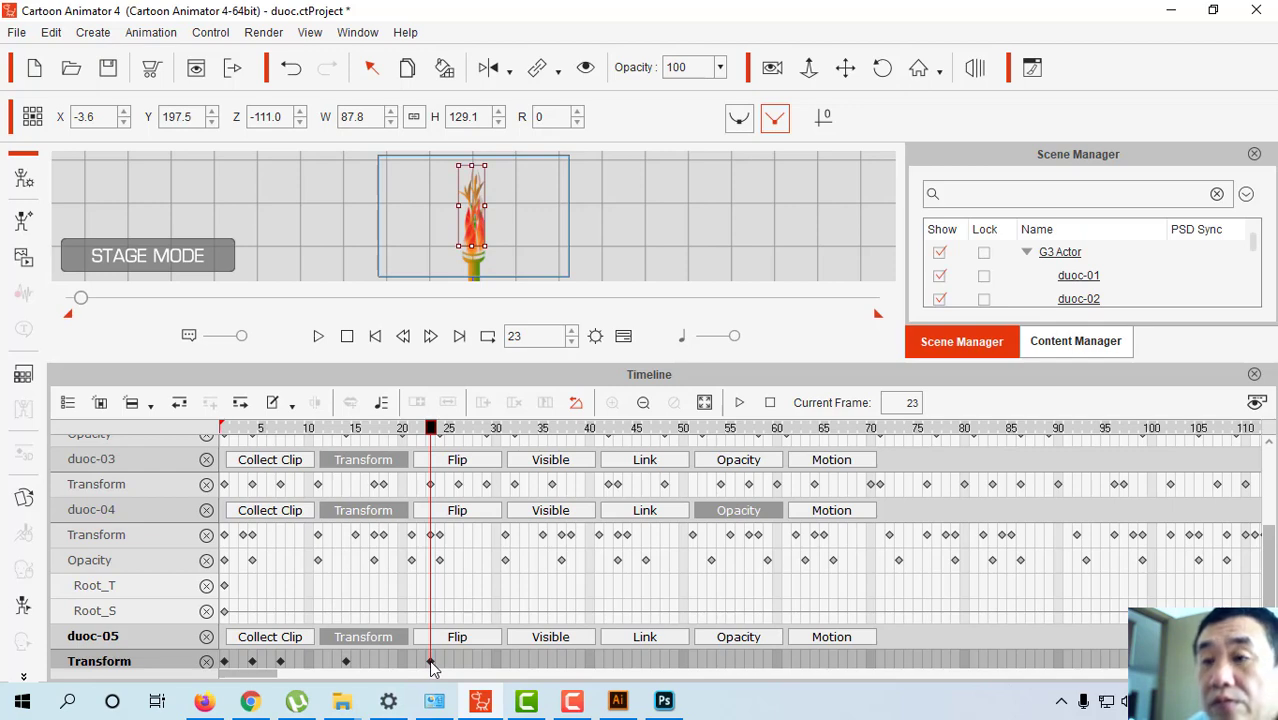
pyautogui.click(467, 664)
pyautogui.hotkey('ctrl', 'v')
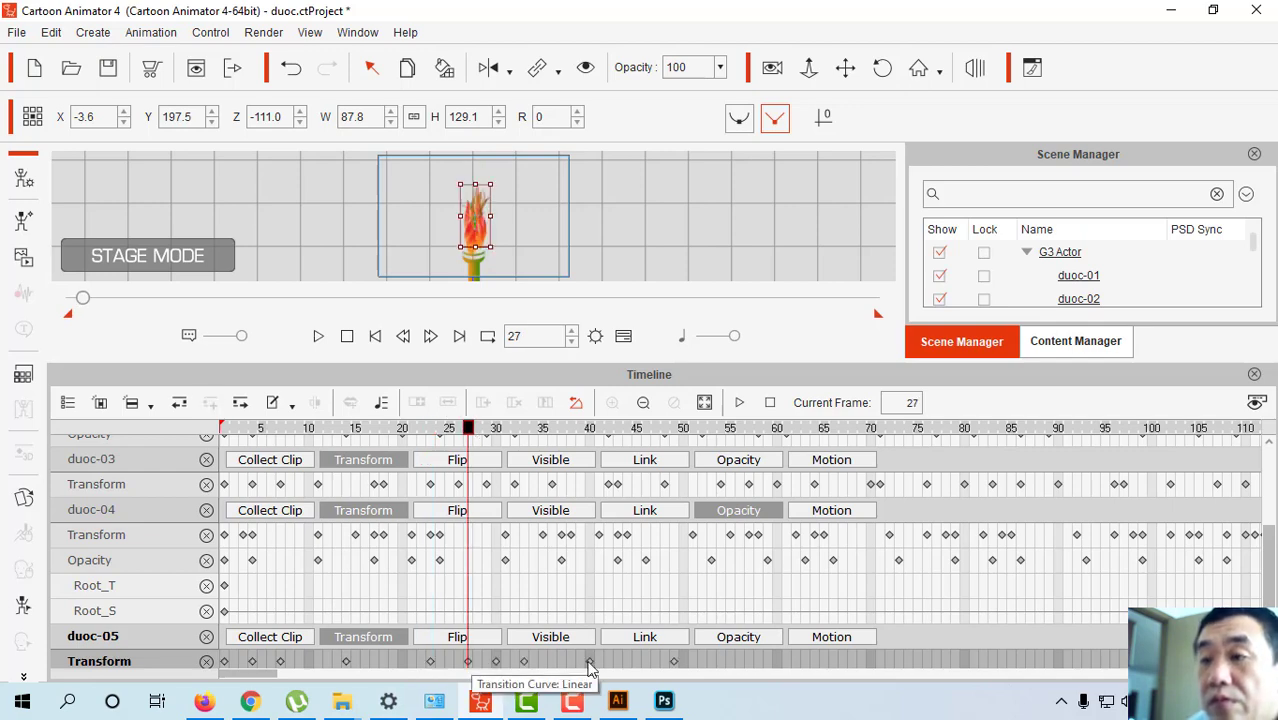
pyautogui.click(740, 665)
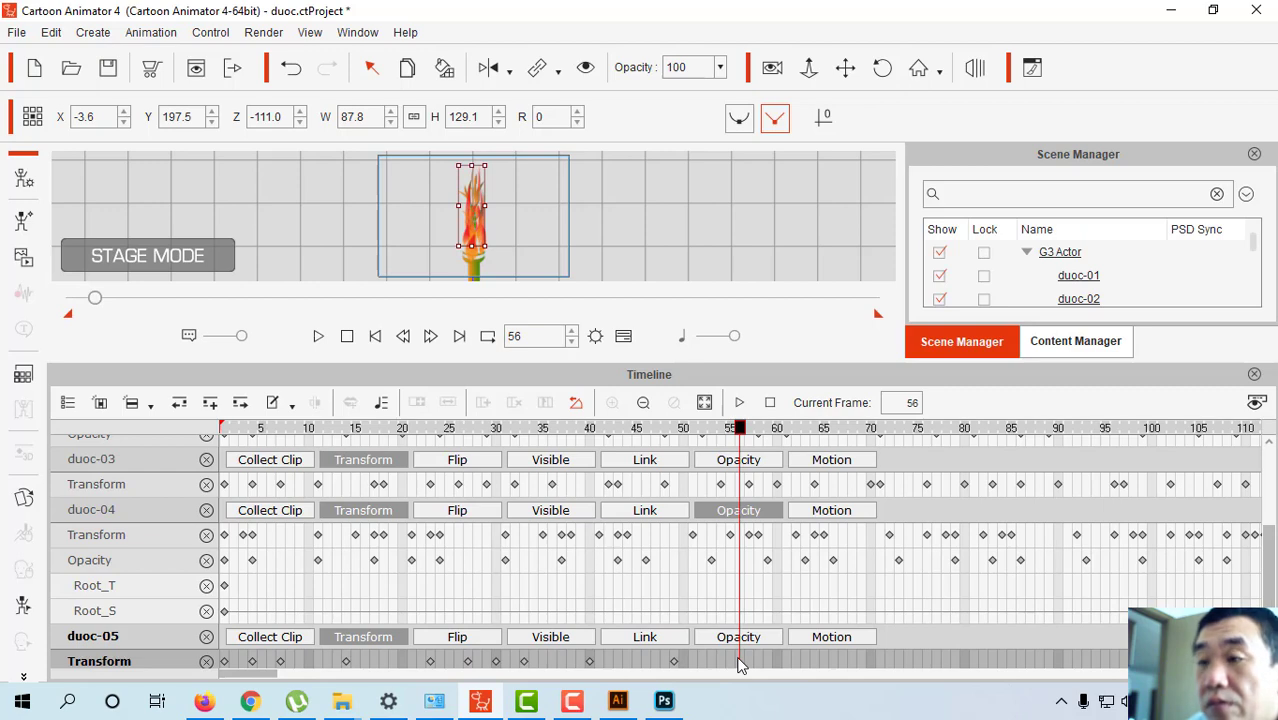
pyautogui.hotkey('ctrl', 'v')
pyautogui.click(997, 661)
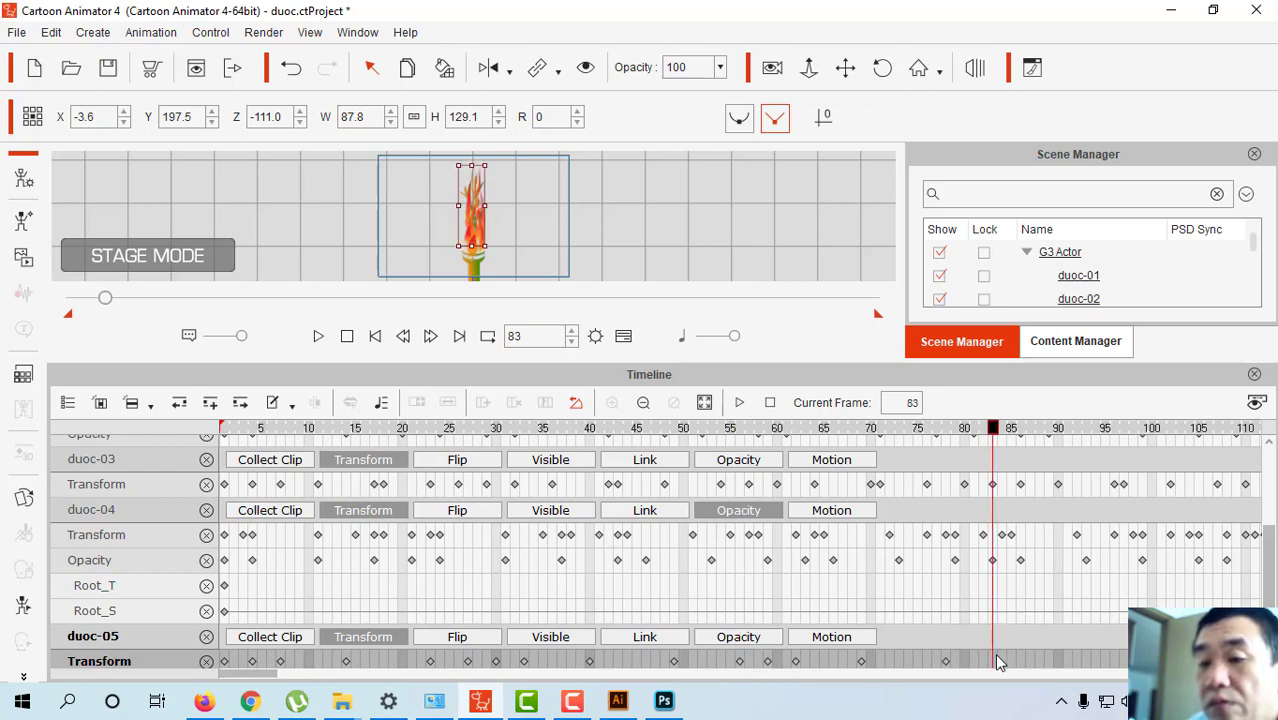
pyautogui.hotkey('ctrl', 'v')
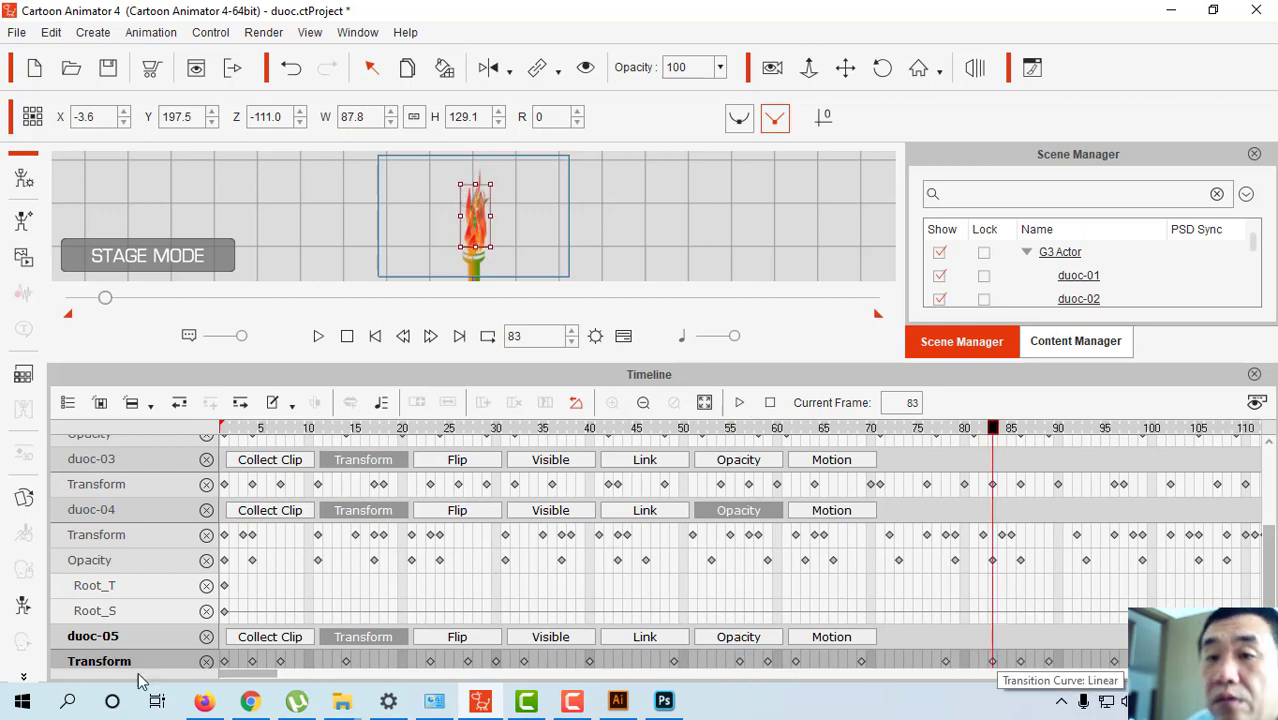
# Copy the duoc-05 flame's transform keyframes from frames 1 to 105 and paste them at frame 110.
pyautogui.click(226, 664)
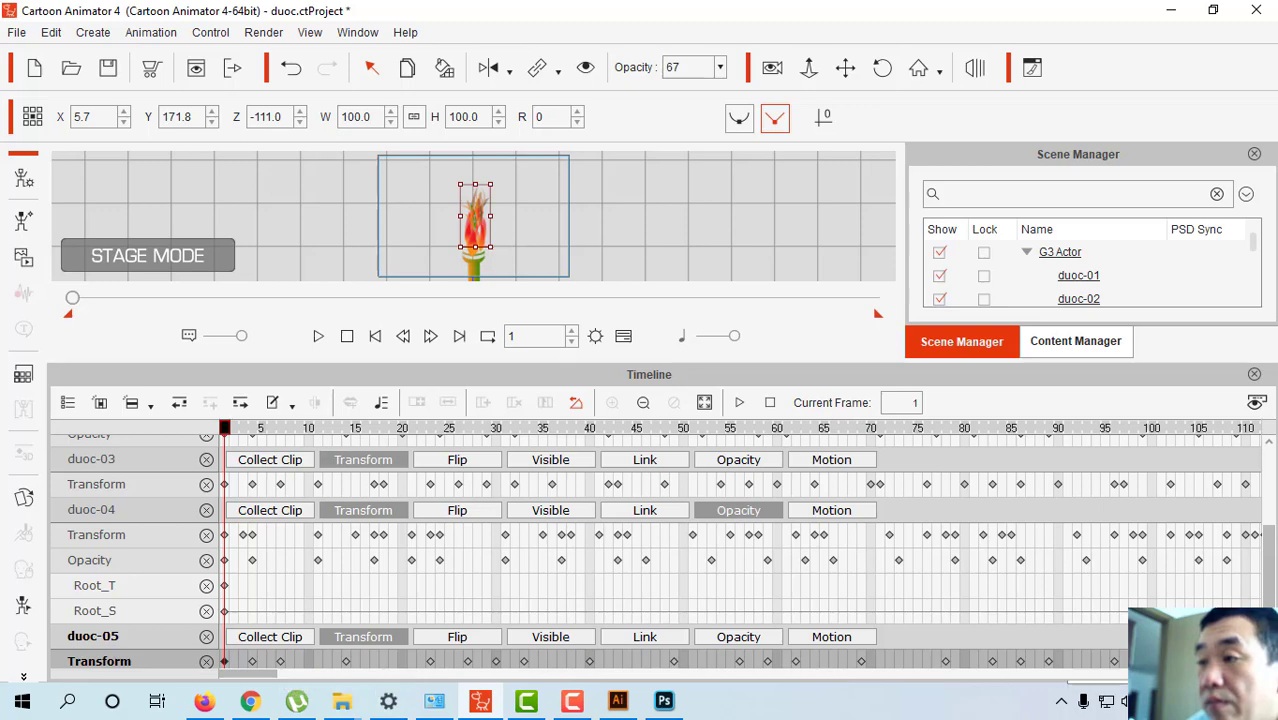
pyautogui.click(1199, 661)
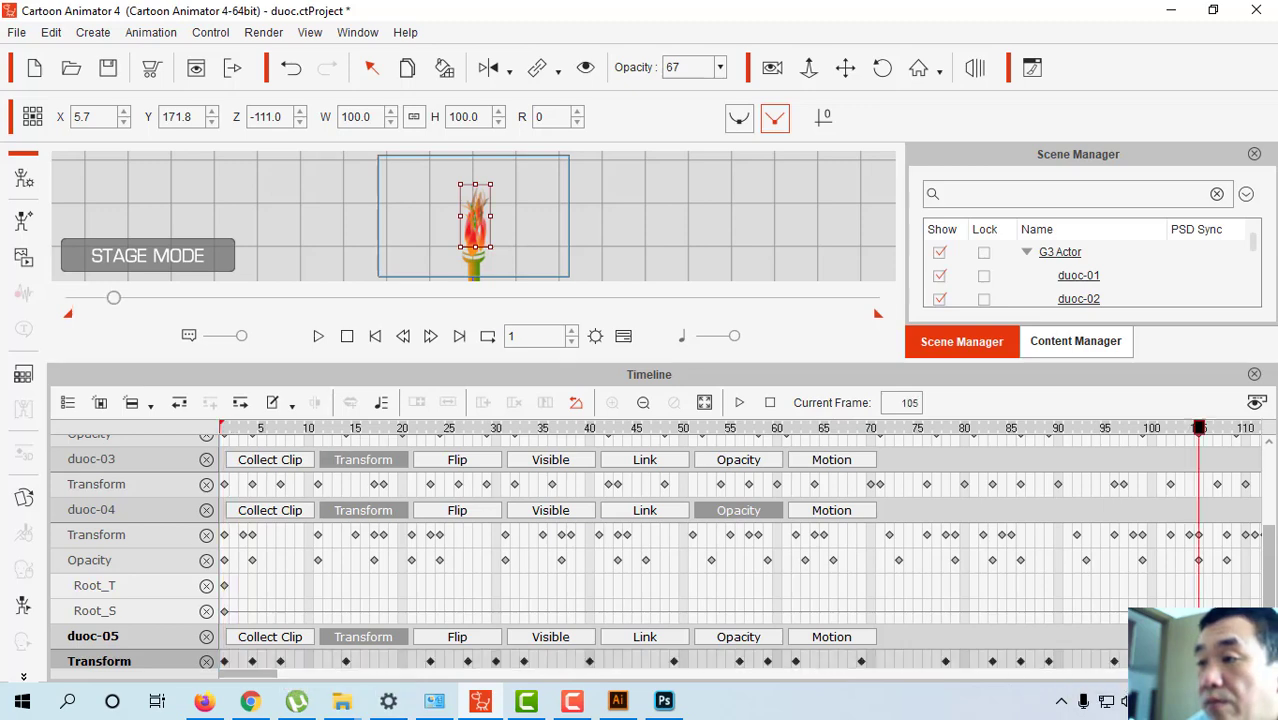
pyautogui.rightClick(1049, 661)
pyautogui.click(1099, 552)
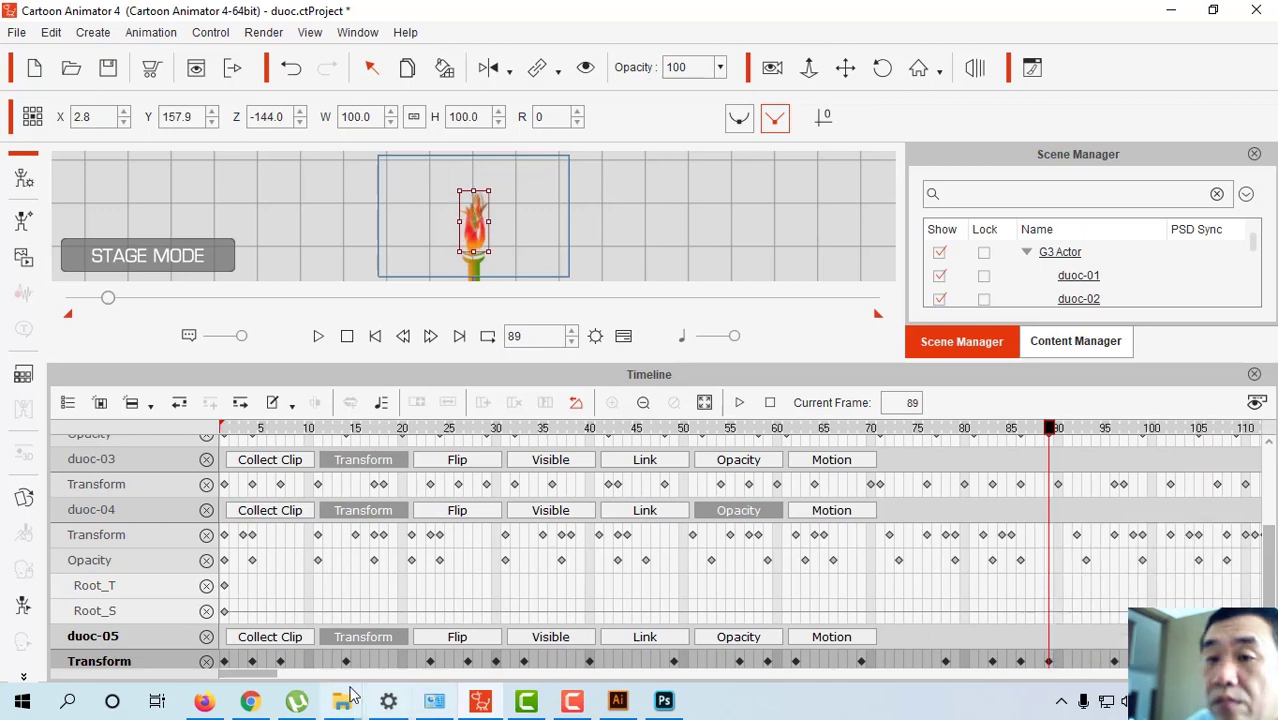
pyautogui.moveTo(262, 676); pyautogui.dragTo(288, 679)
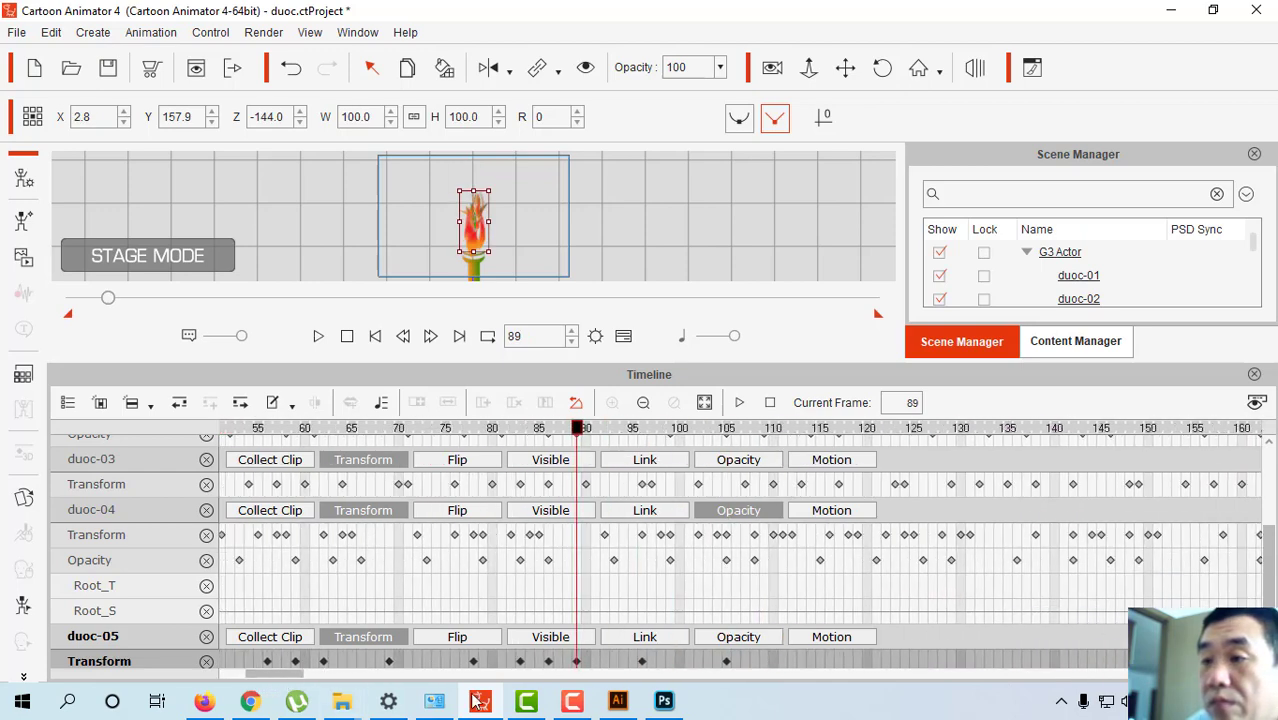
pyautogui.click(771, 665)
pyautogui.hotkey('ctrl', 'v')
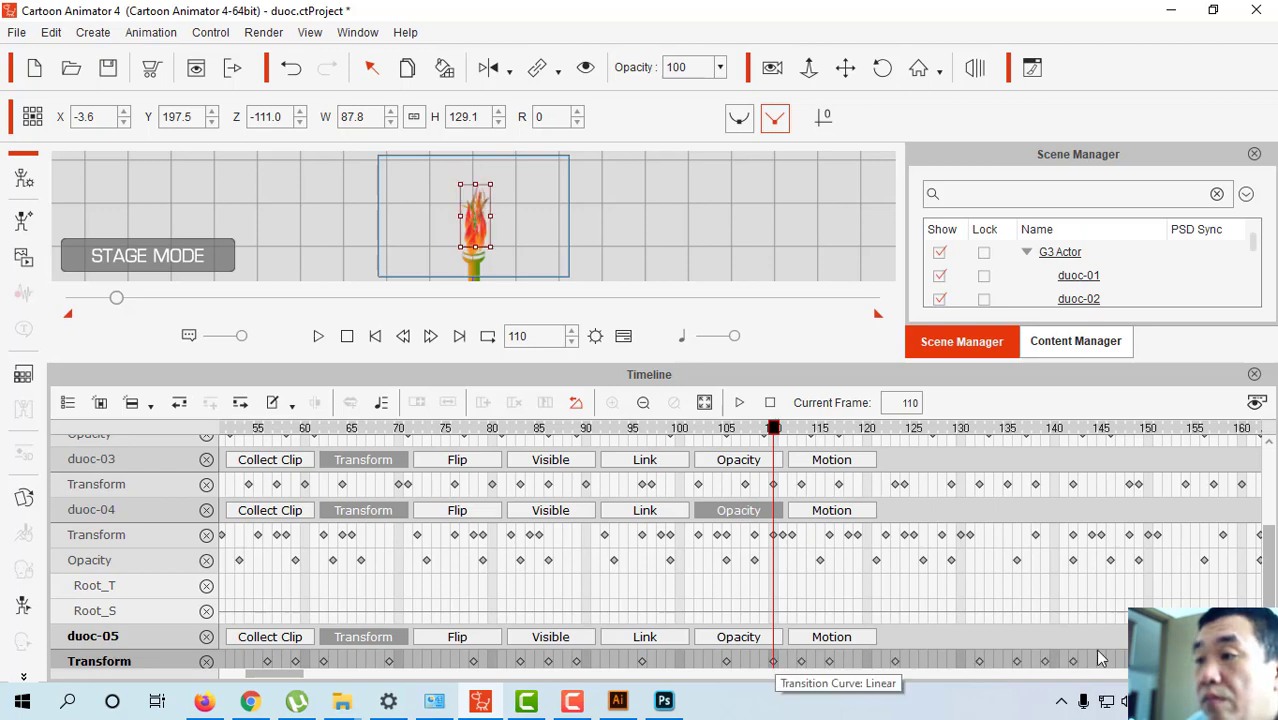
# Paste the copied transform keyframes on the duoc-05 flame's track at frames 219 and 327.
pyautogui.moveTo(266, 679); pyautogui.dragTo(330, 679)
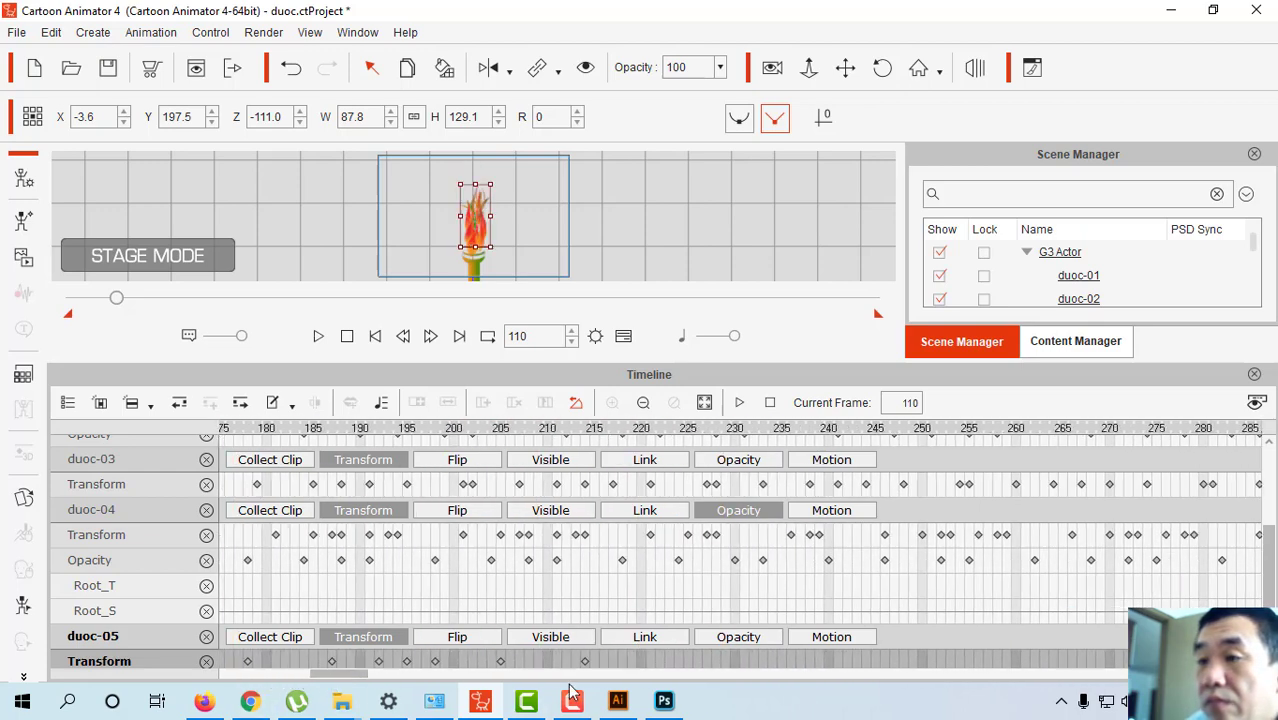
pyautogui.click(632, 664)
pyautogui.hotkey('ctrl', 'v')
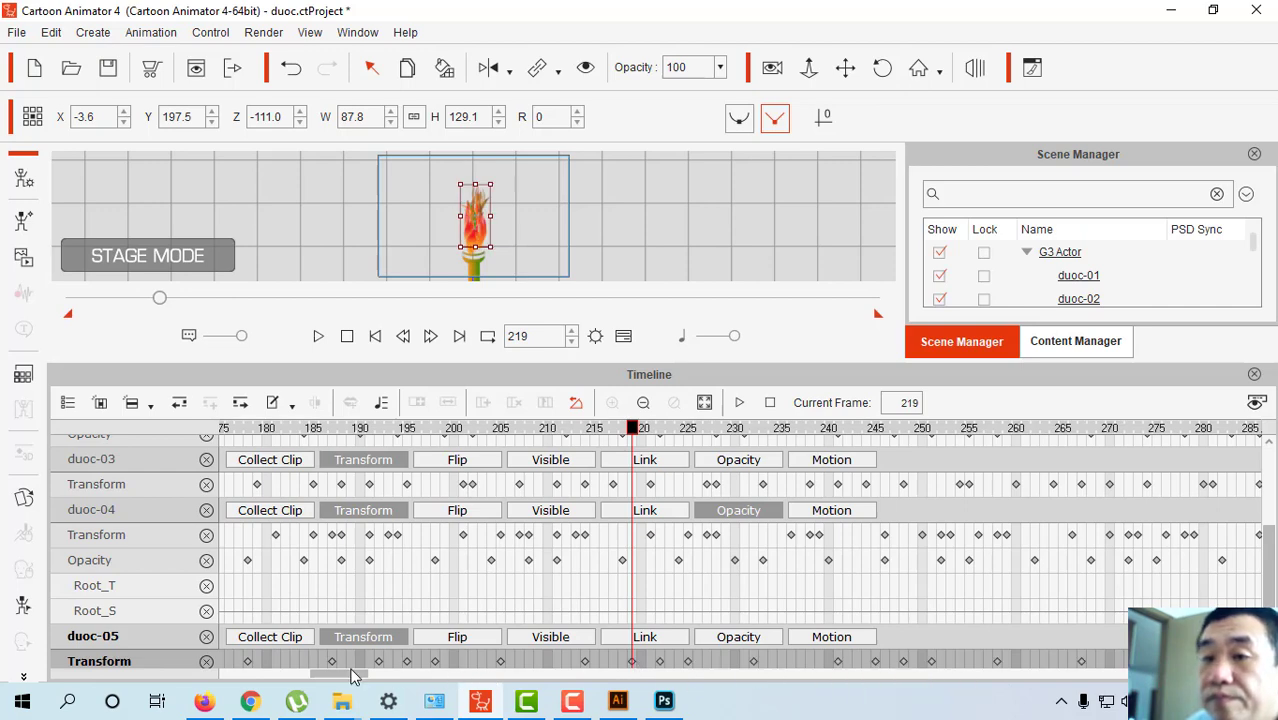
pyautogui.moveTo(350, 679); pyautogui.dragTo(410, 685)
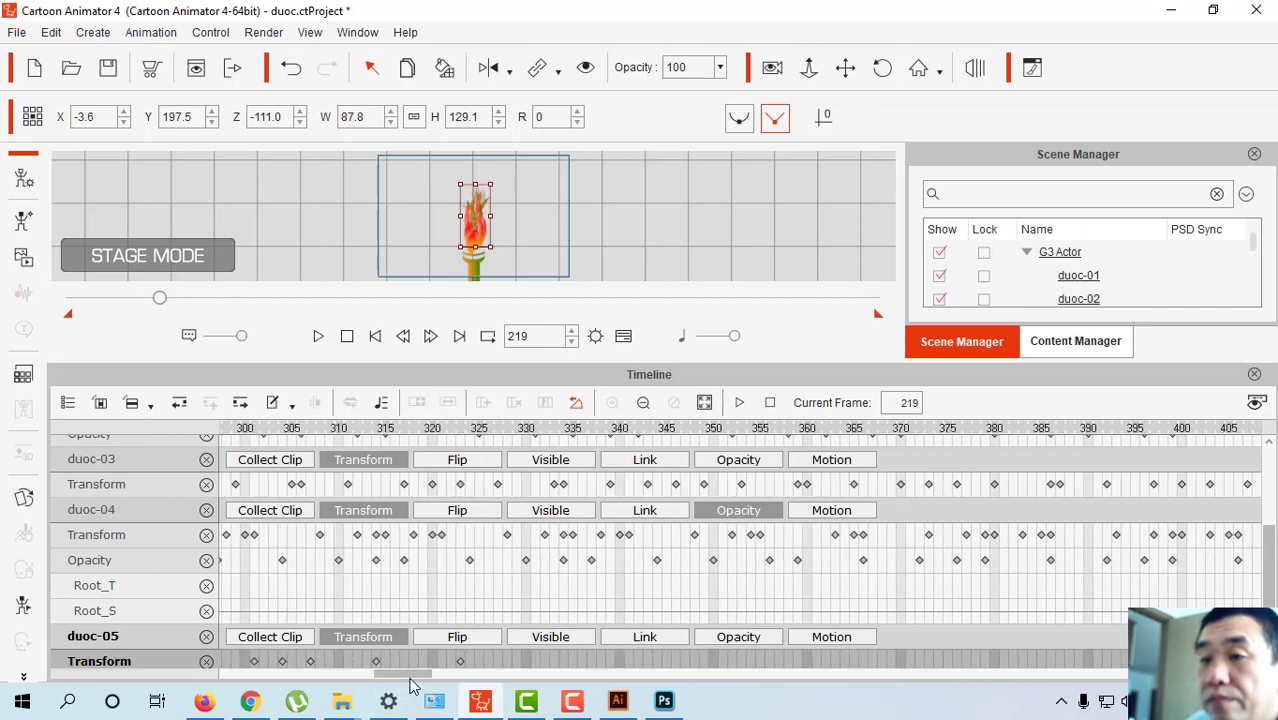
pyautogui.click(498, 663)
pyautogui.hotkey('ctrl', 'v')
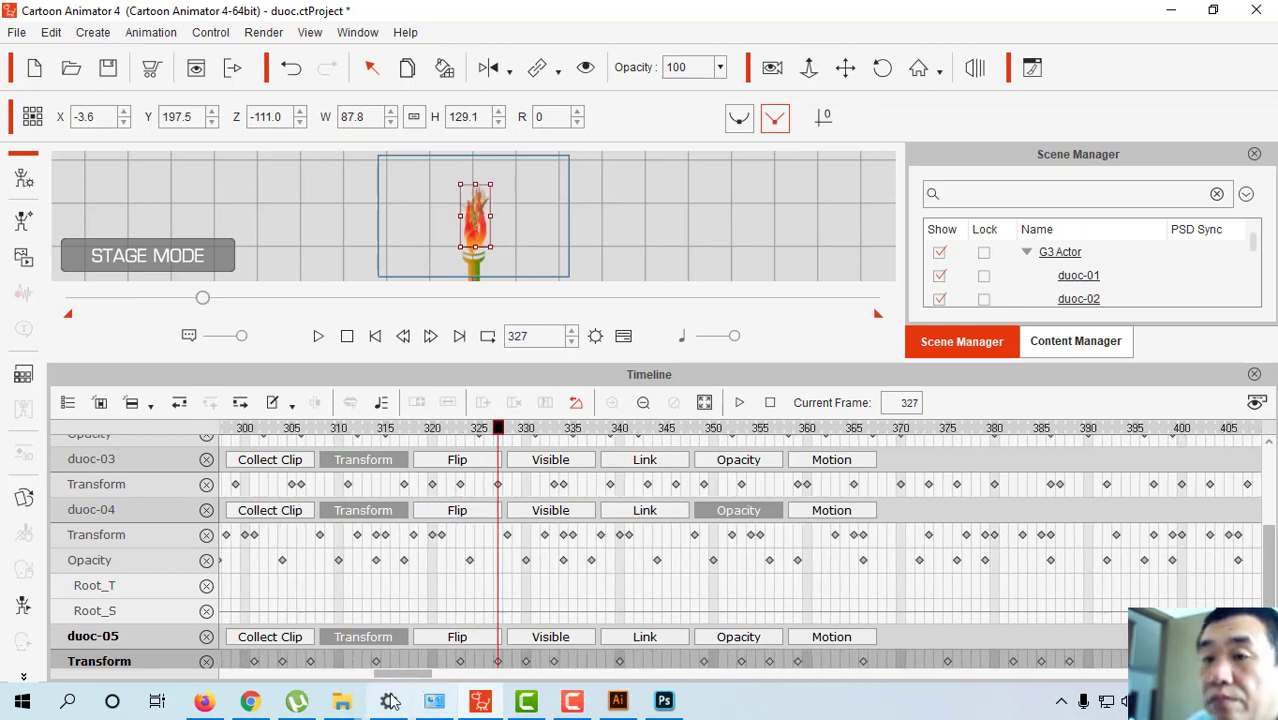
# Paste the copied transform keyframes on the duoc-05 flame's track at frames 437 and 545.
pyautogui.click(590, 680)
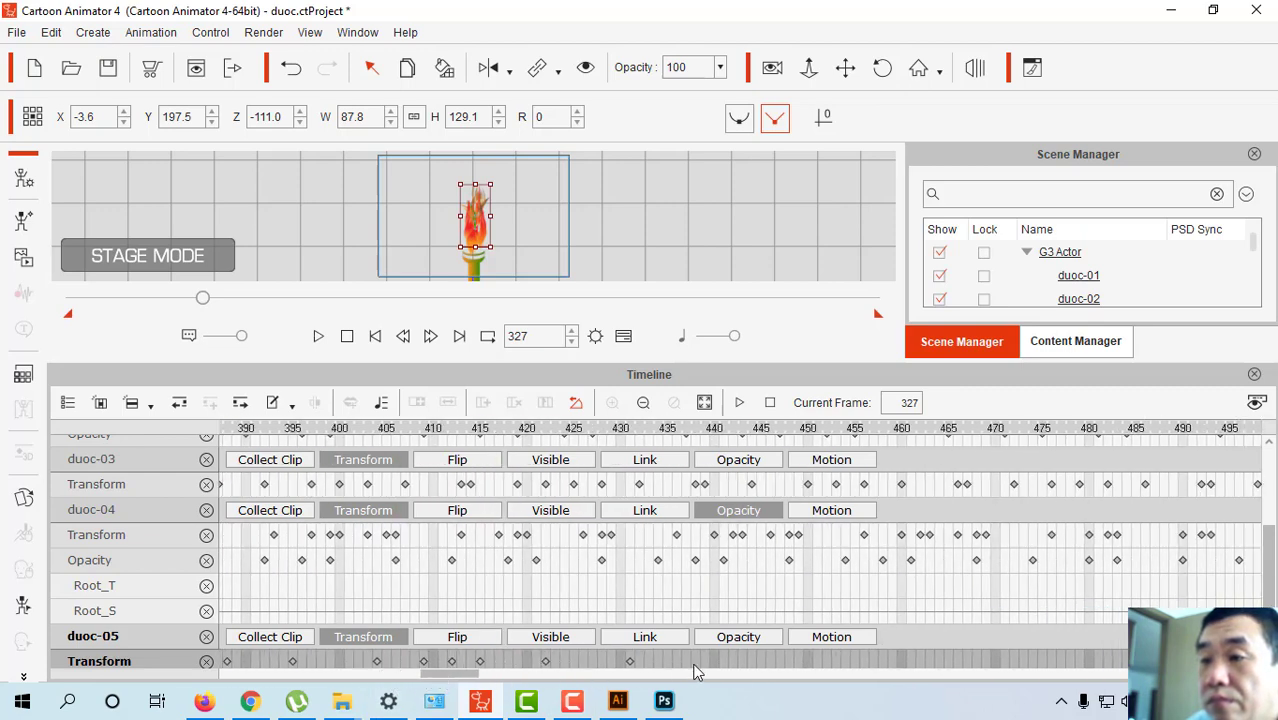
pyautogui.click(686, 663)
pyautogui.hotkey('ctrl', 'v')
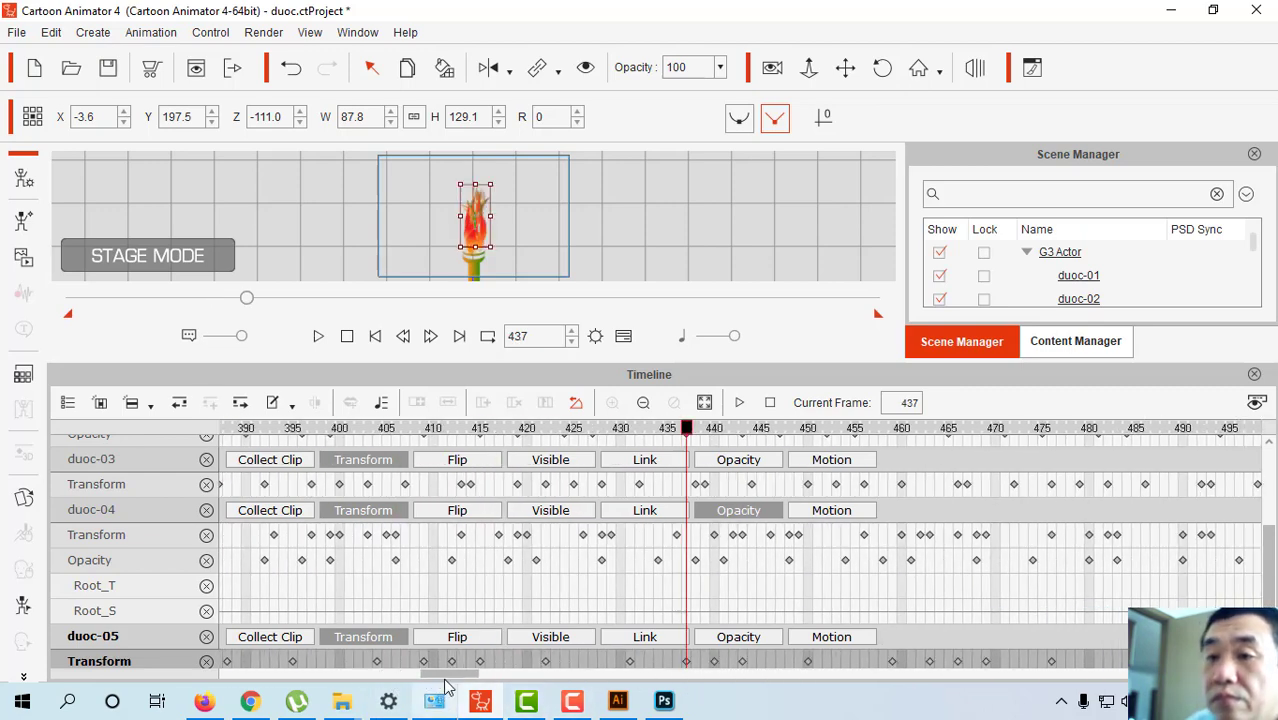
pyautogui.moveTo(457, 680); pyautogui.dragTo(504, 680)
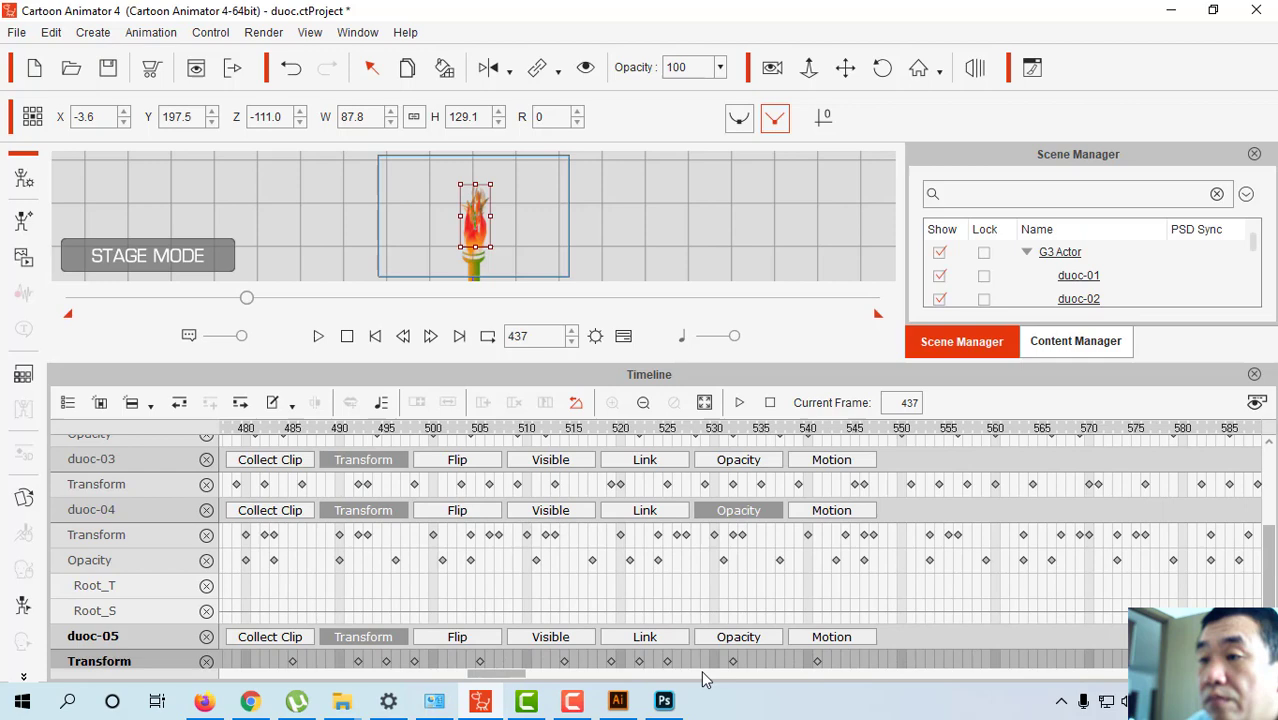
pyautogui.click(856, 663)
pyautogui.hotkey('ctrl', 'v')
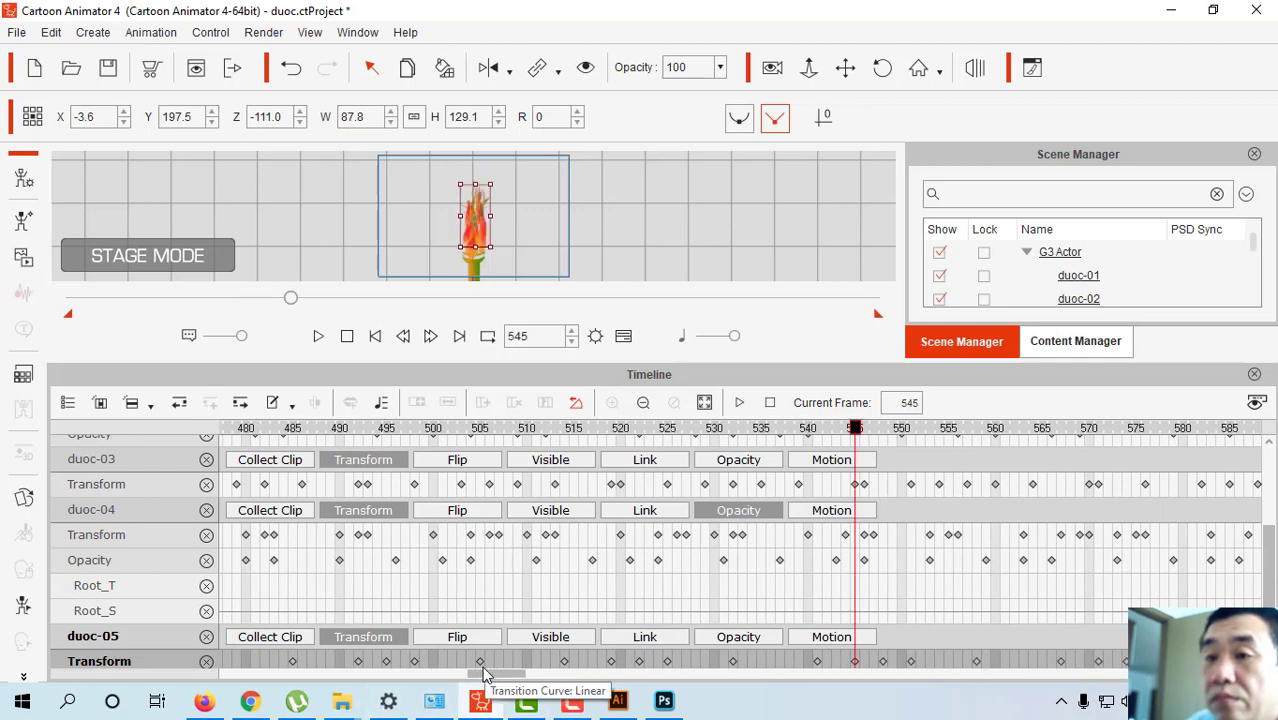
# Paste the copied transform keyframes on the duoc-05 flame's track at frames 654 and 763.
pyautogui.moveTo(490, 680); pyautogui.dragTo(558, 690)
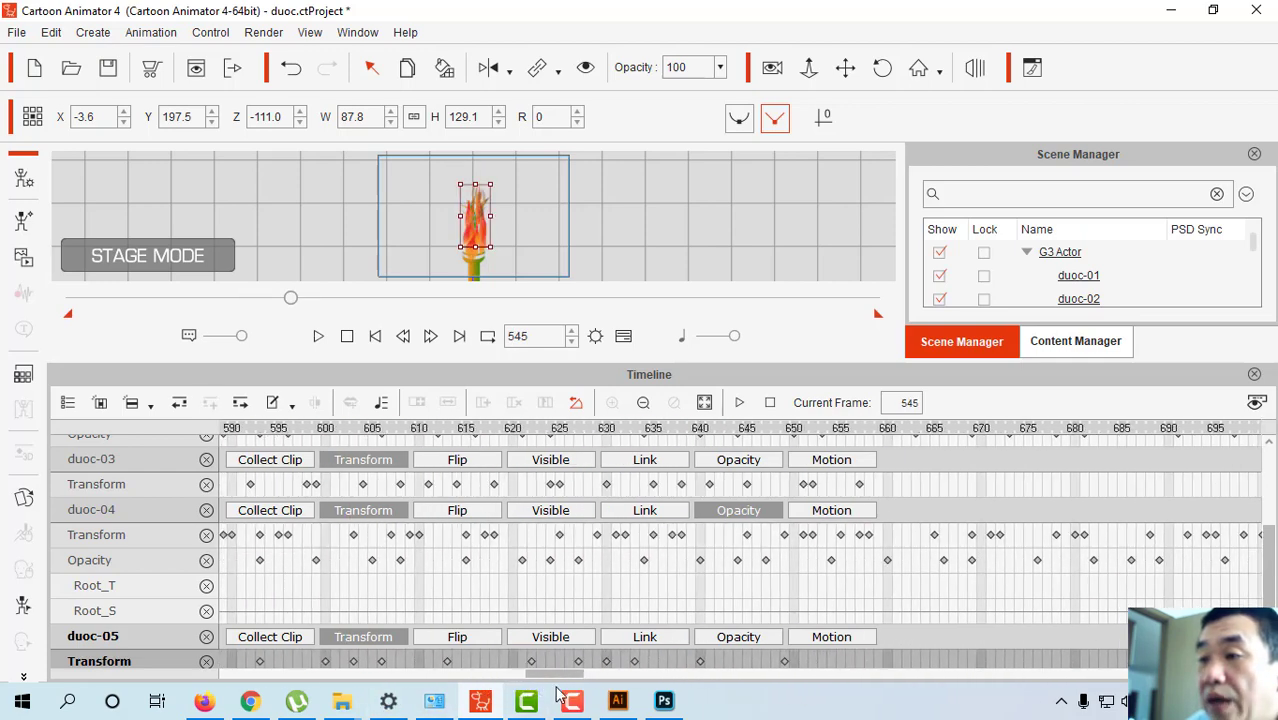
pyautogui.click(832, 662)
pyautogui.hotkey('ctrl', 'v')
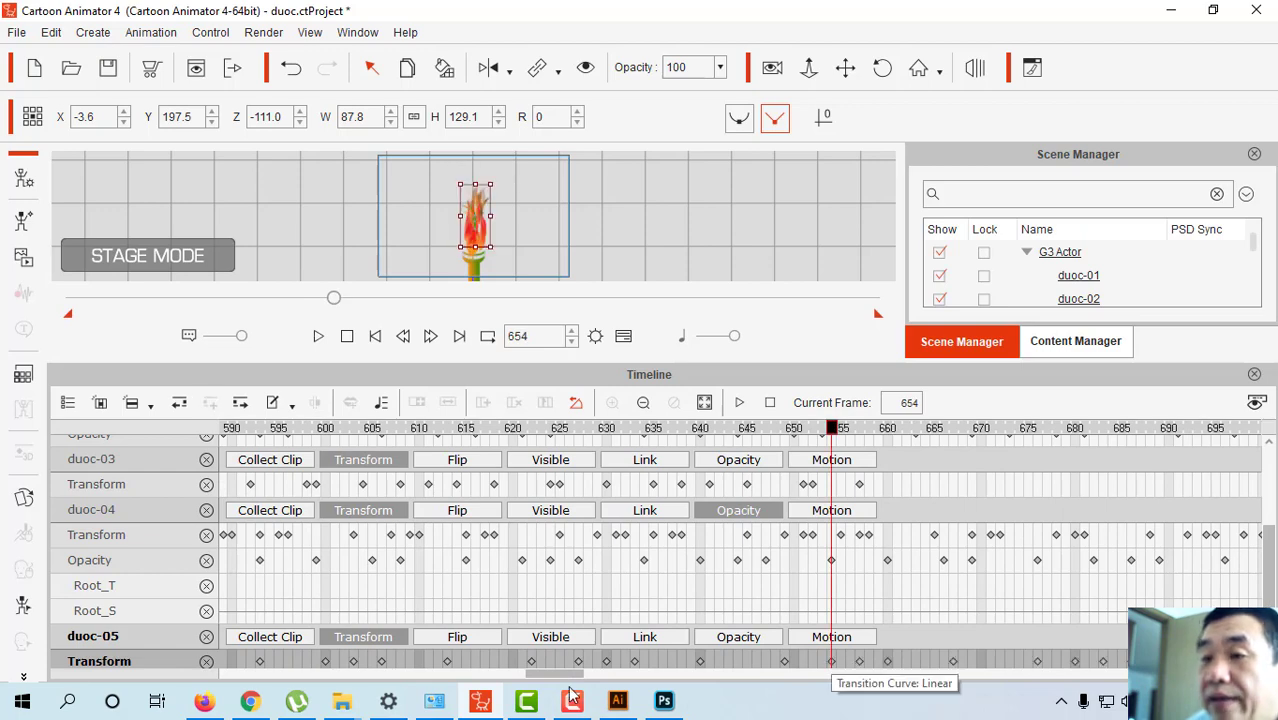
pyautogui.moveTo(553, 673); pyautogui.dragTo(607, 680)
pyautogui.click(877, 663)
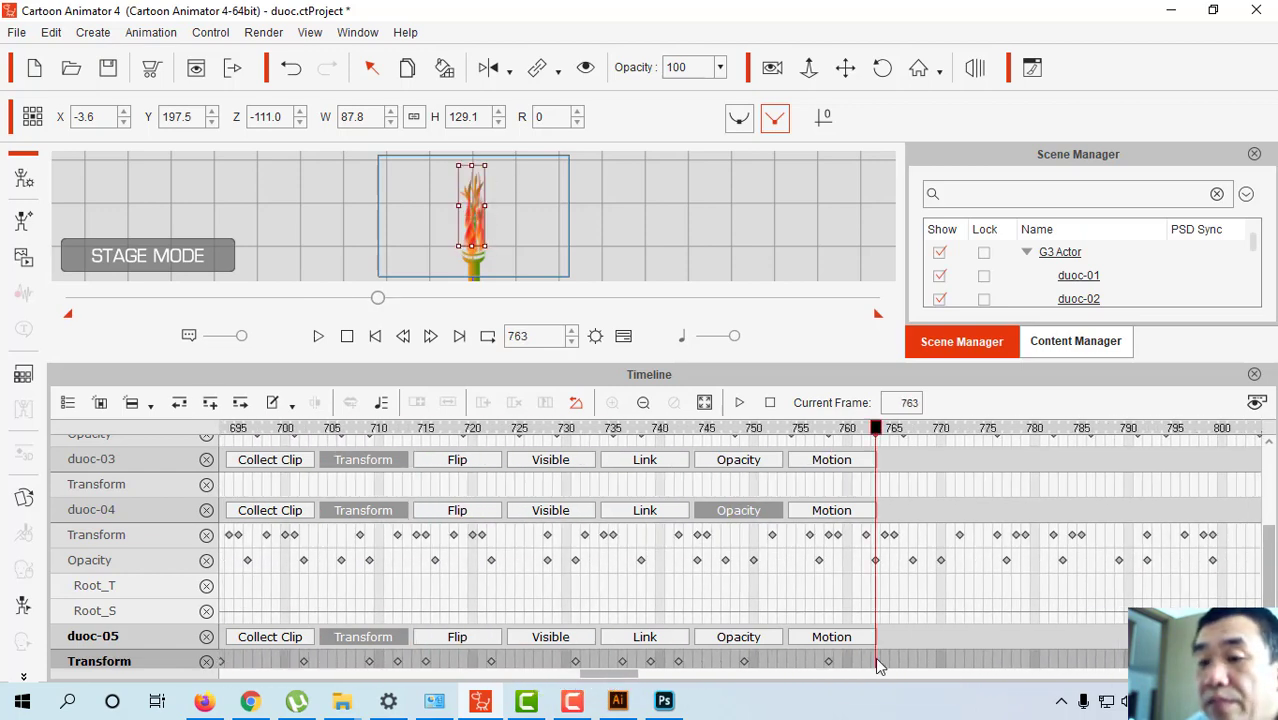
pyautogui.hotkey('ctrl', 'v')
# Paste the copied transform keyframes on the duoc-05 flame's track at frames 874 and 984.
pyautogui.moveTo(622, 679); pyautogui.dragTo(700, 693)
pyautogui.click(954, 664)
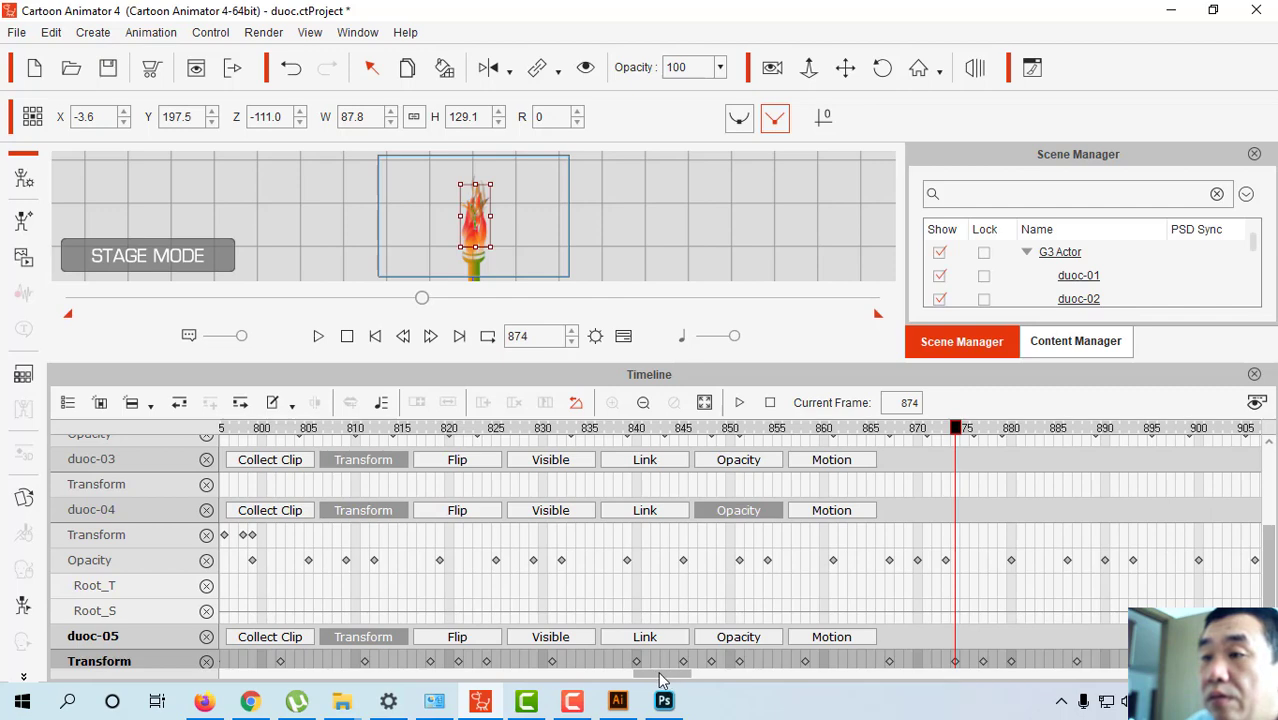
pyautogui.moveTo(668, 681); pyautogui.dragTo(733, 688)
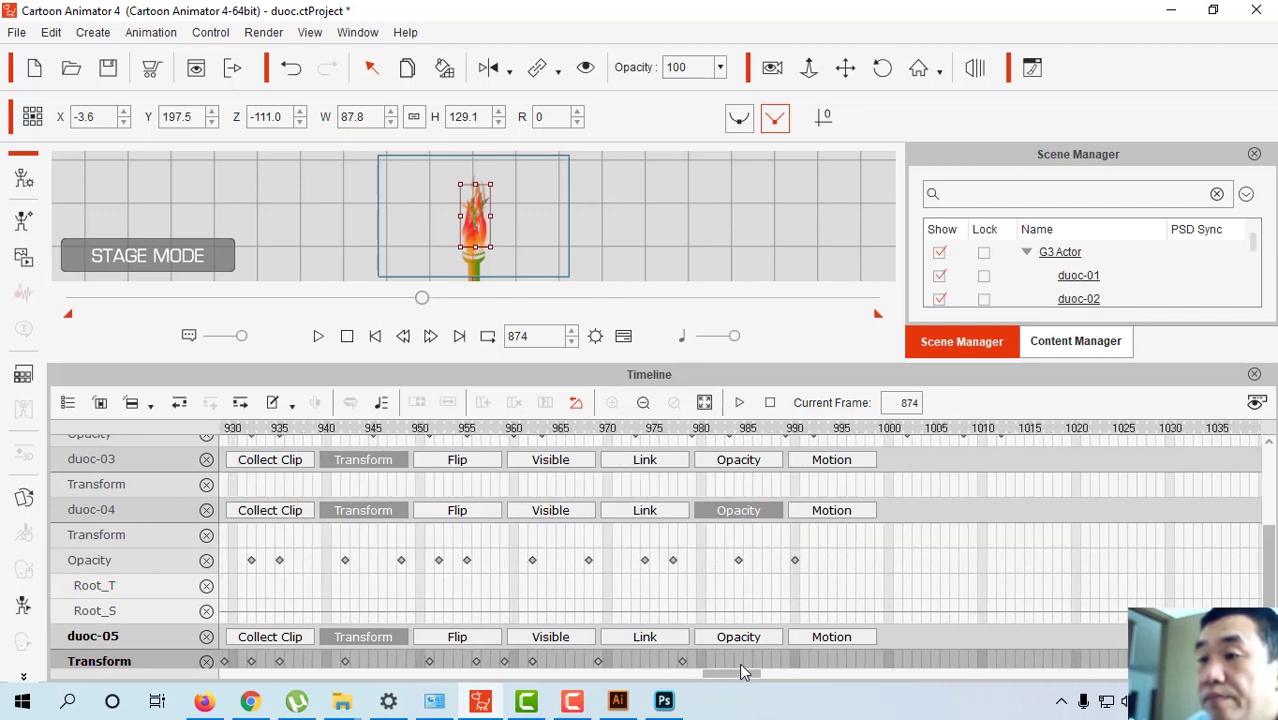
pyautogui.click(740, 666)
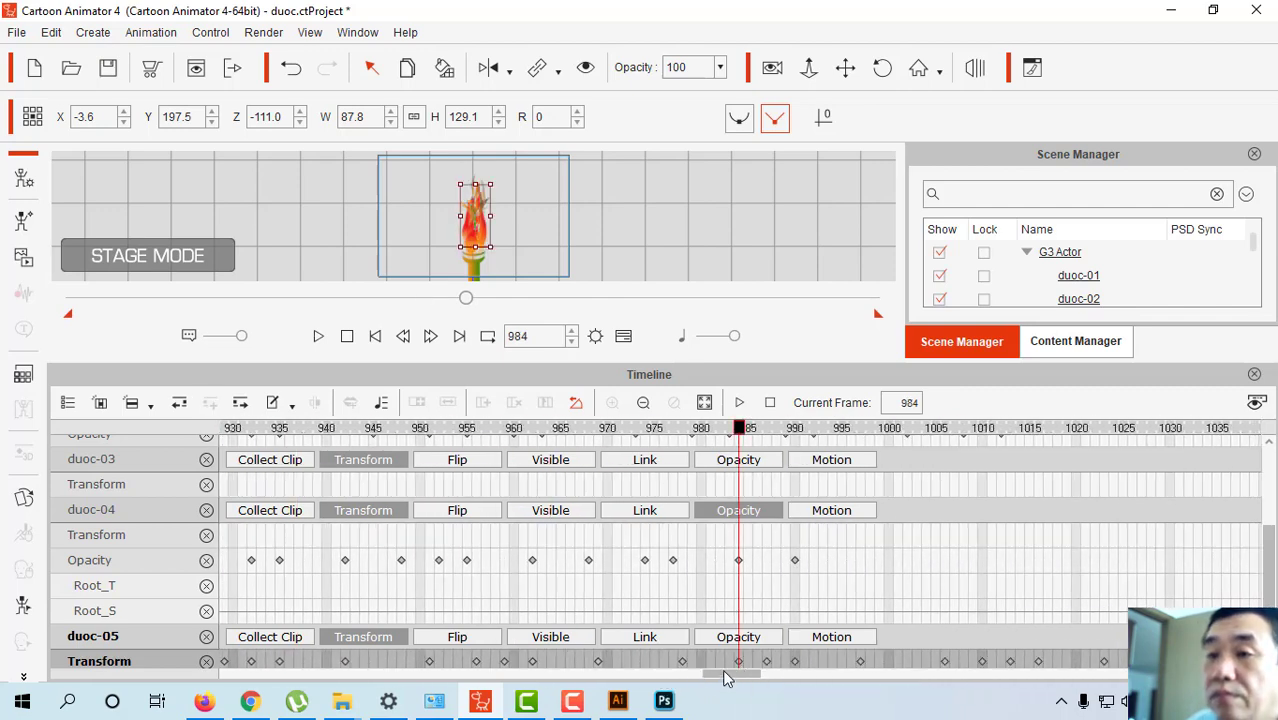
# Show the duoc-05 flame's Opacity track and key its opacity at 47 on frame 7 and 100 on frame 12.
pyautogui.moveTo(724, 677); pyautogui.dragTo(210, 676)
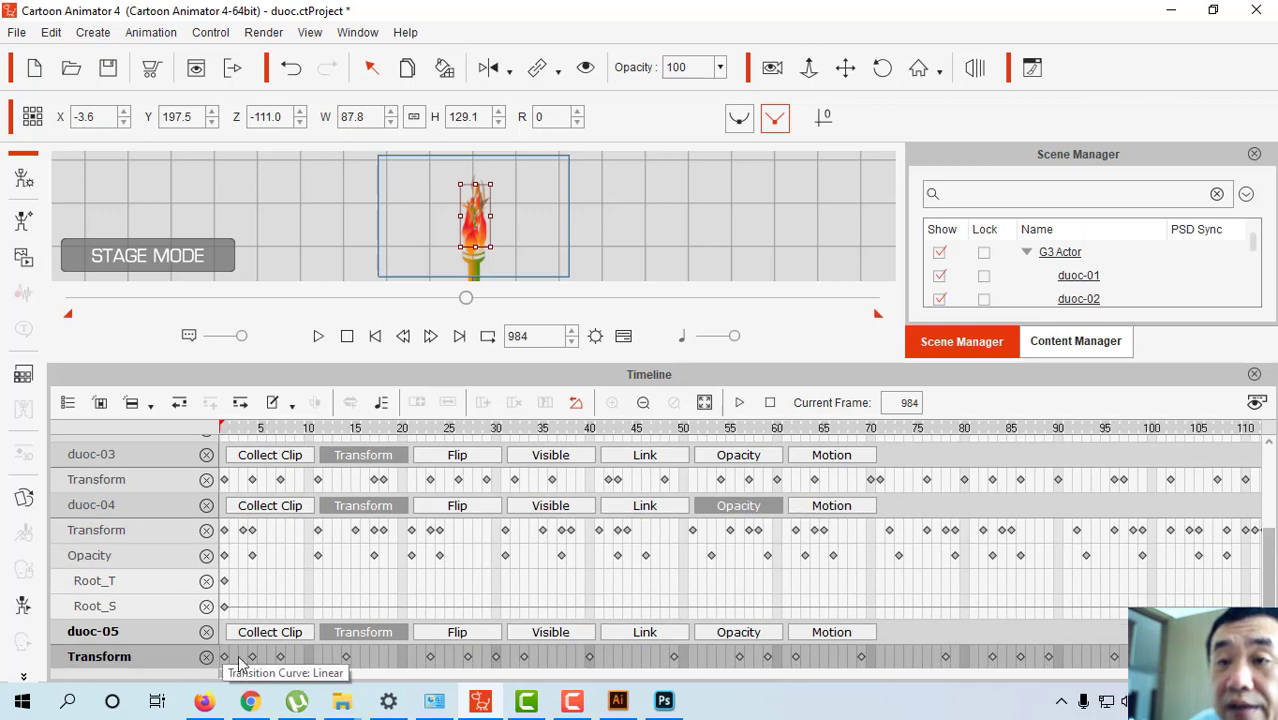
pyautogui.click(720, 634)
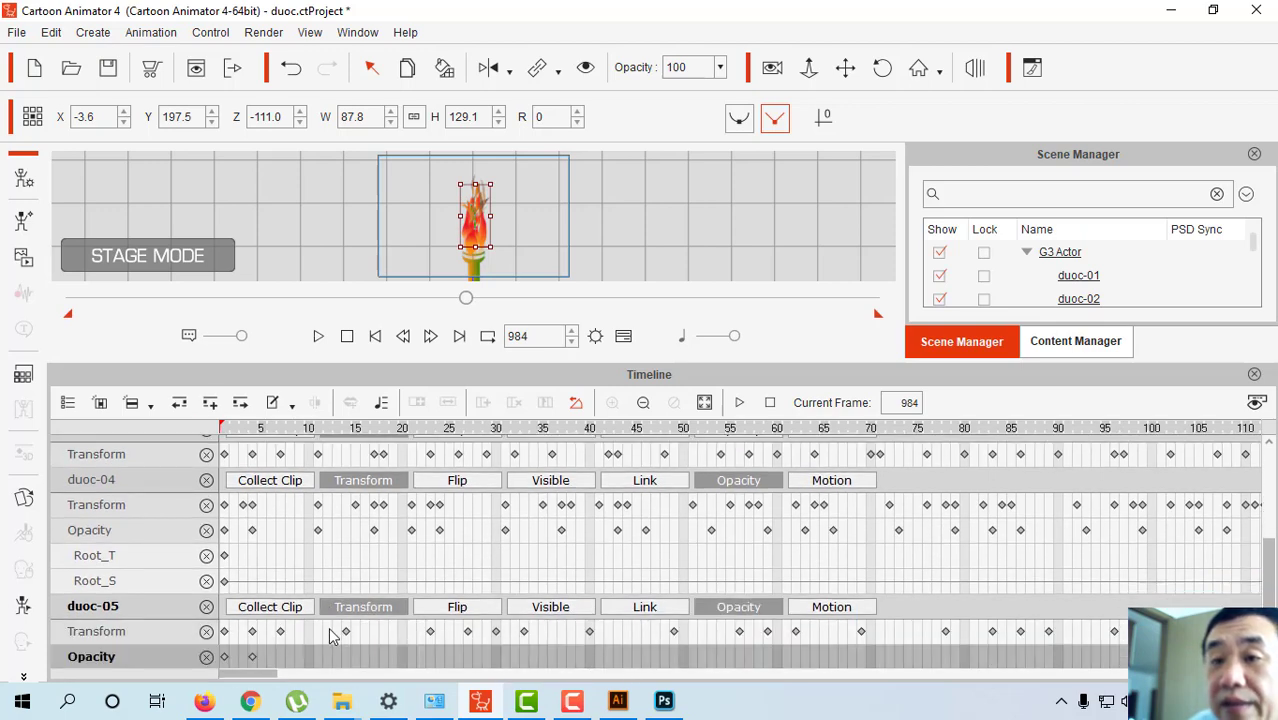
pyautogui.click(284, 659)
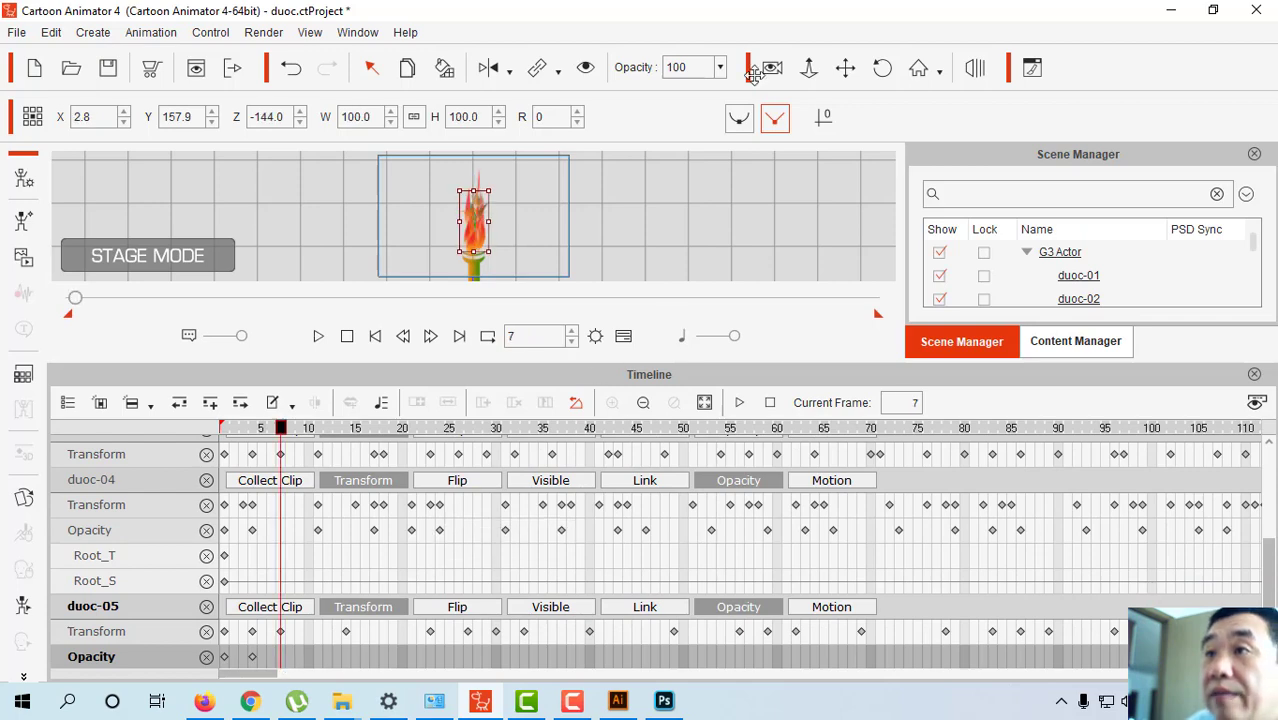
pyautogui.click(721, 70)
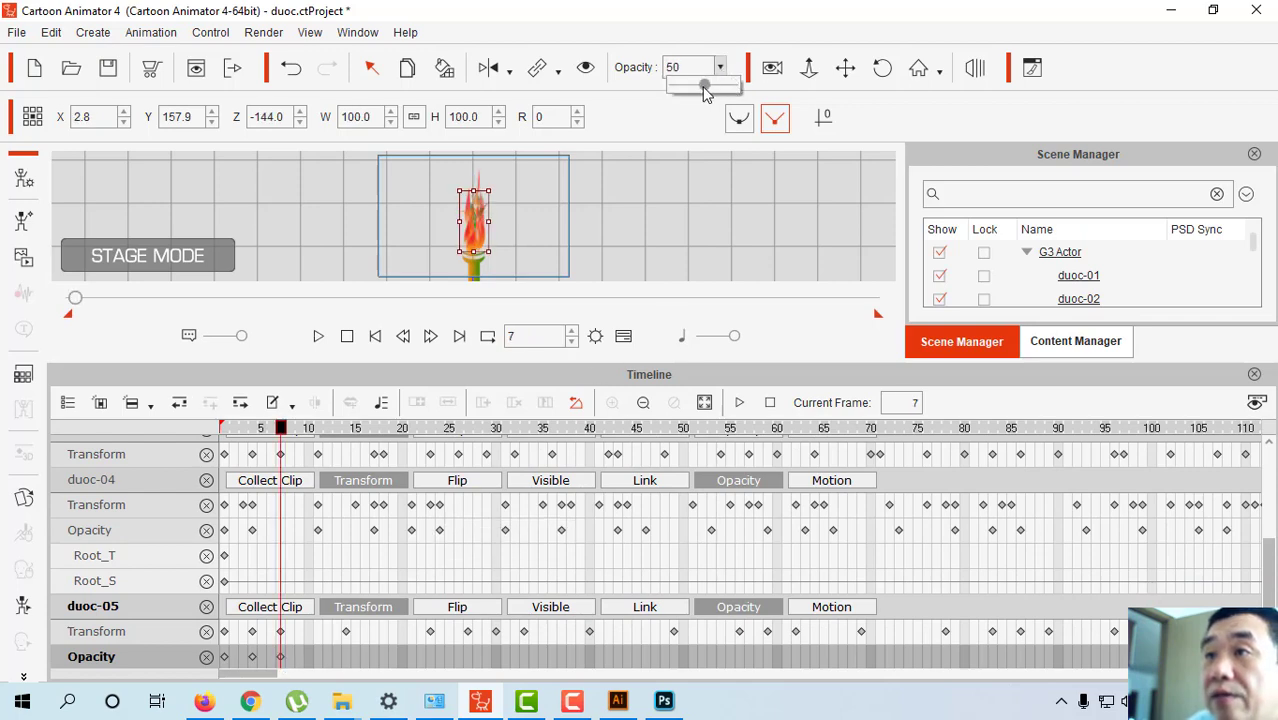
pyautogui.click(327, 659)
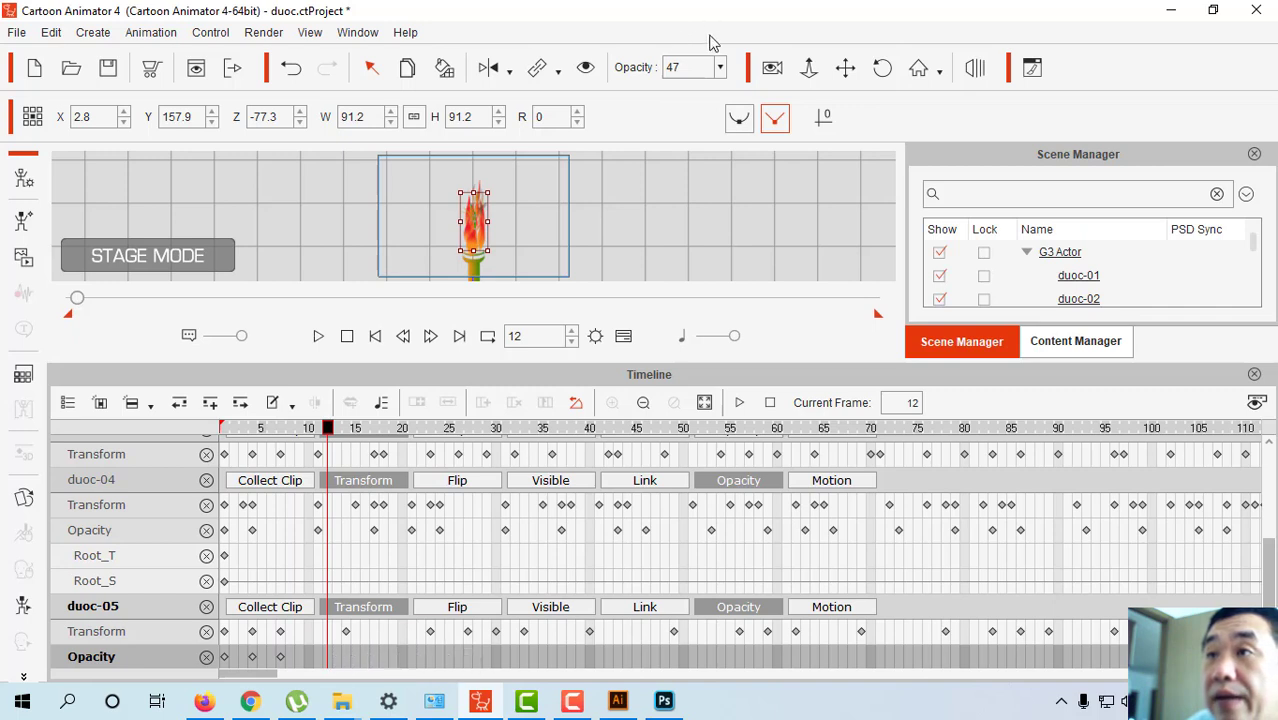
pyautogui.click(721, 70)
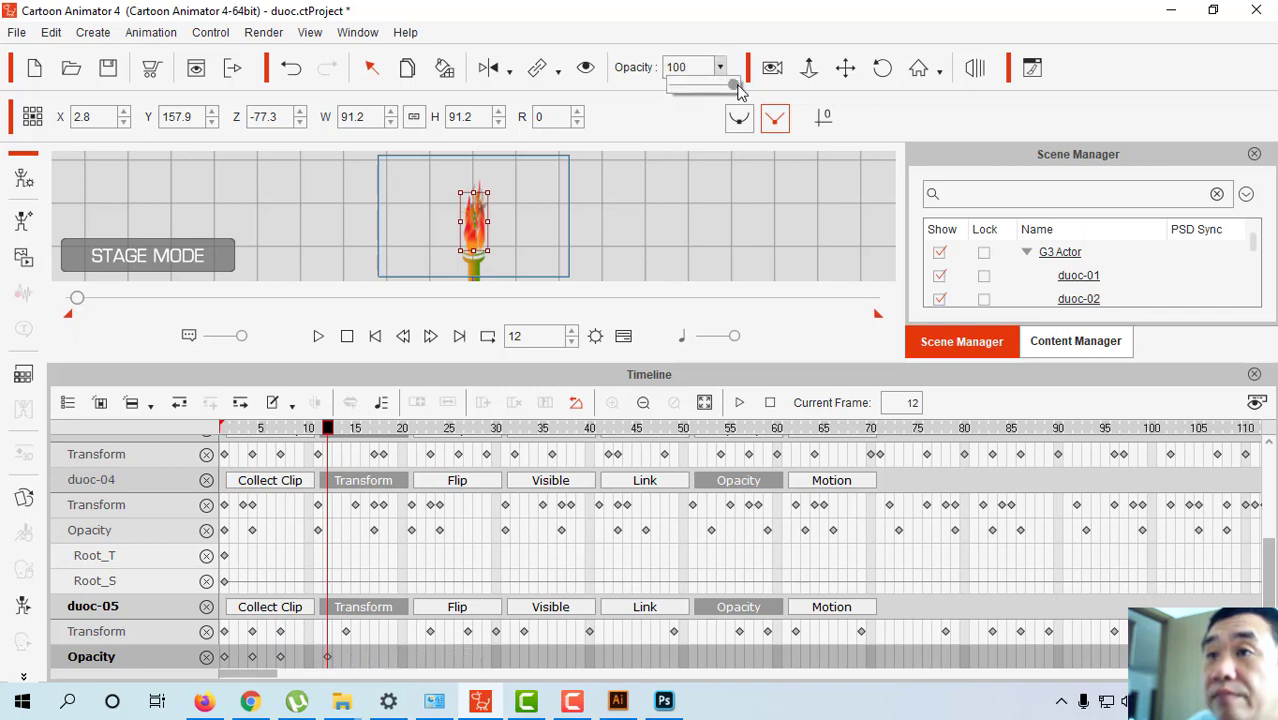